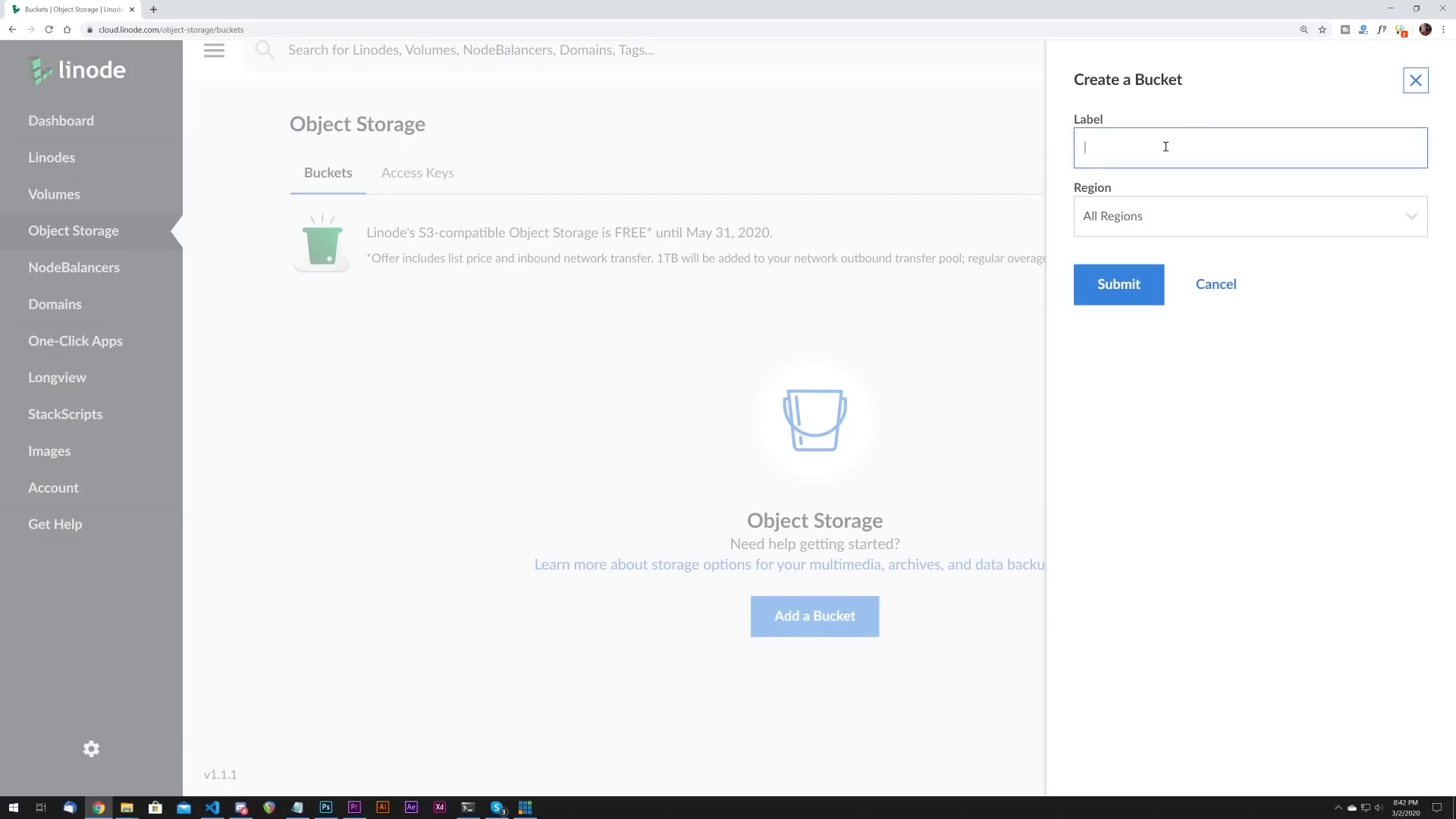
- Create a bucket labelled my-storage in the Newark, NJ region and enable Object Storage for it
type("my-storage")
left_click(1108, 216)
left_click(1115, 257)
left_click(1119, 284)
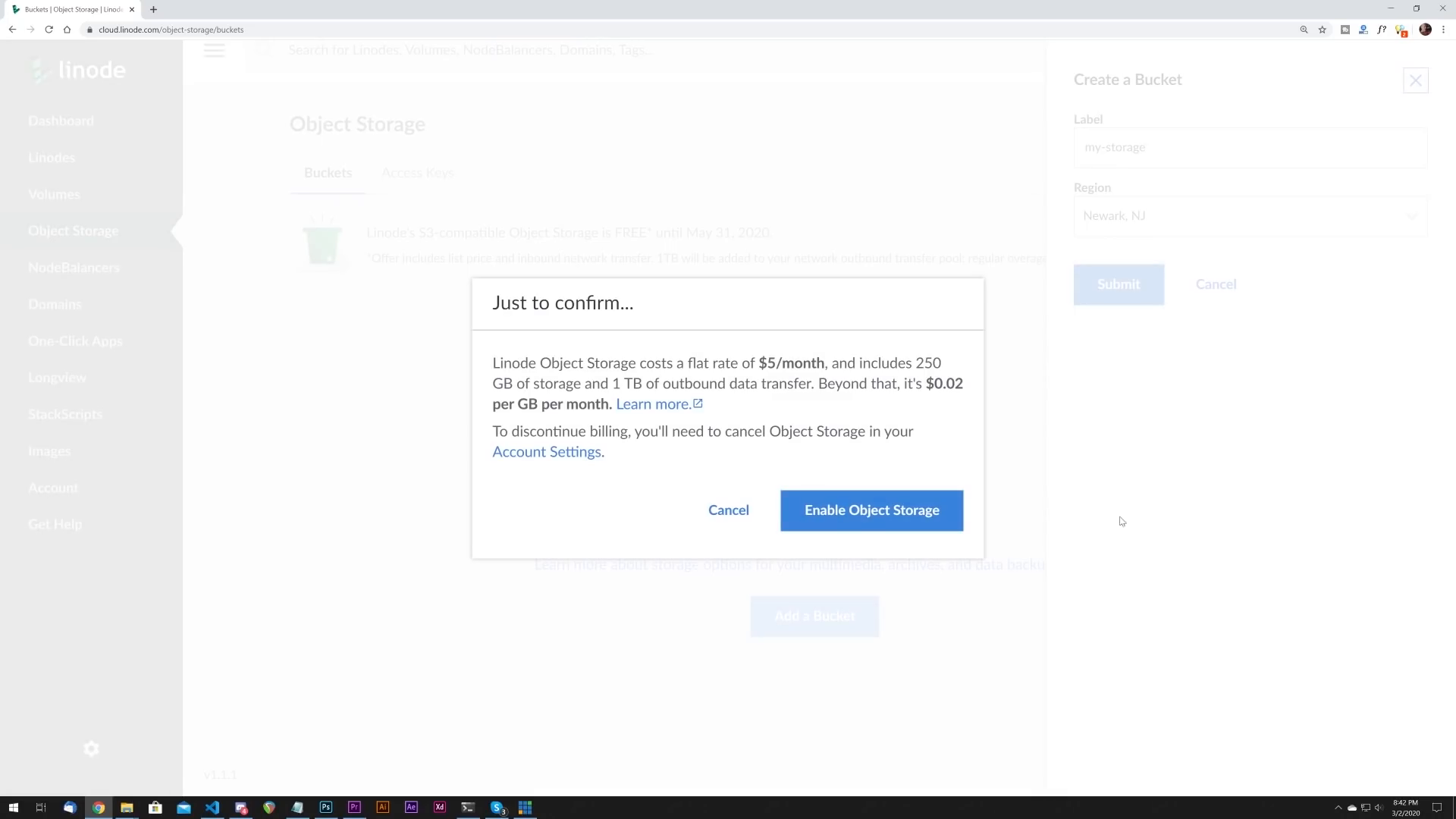
left_click(838, 521)
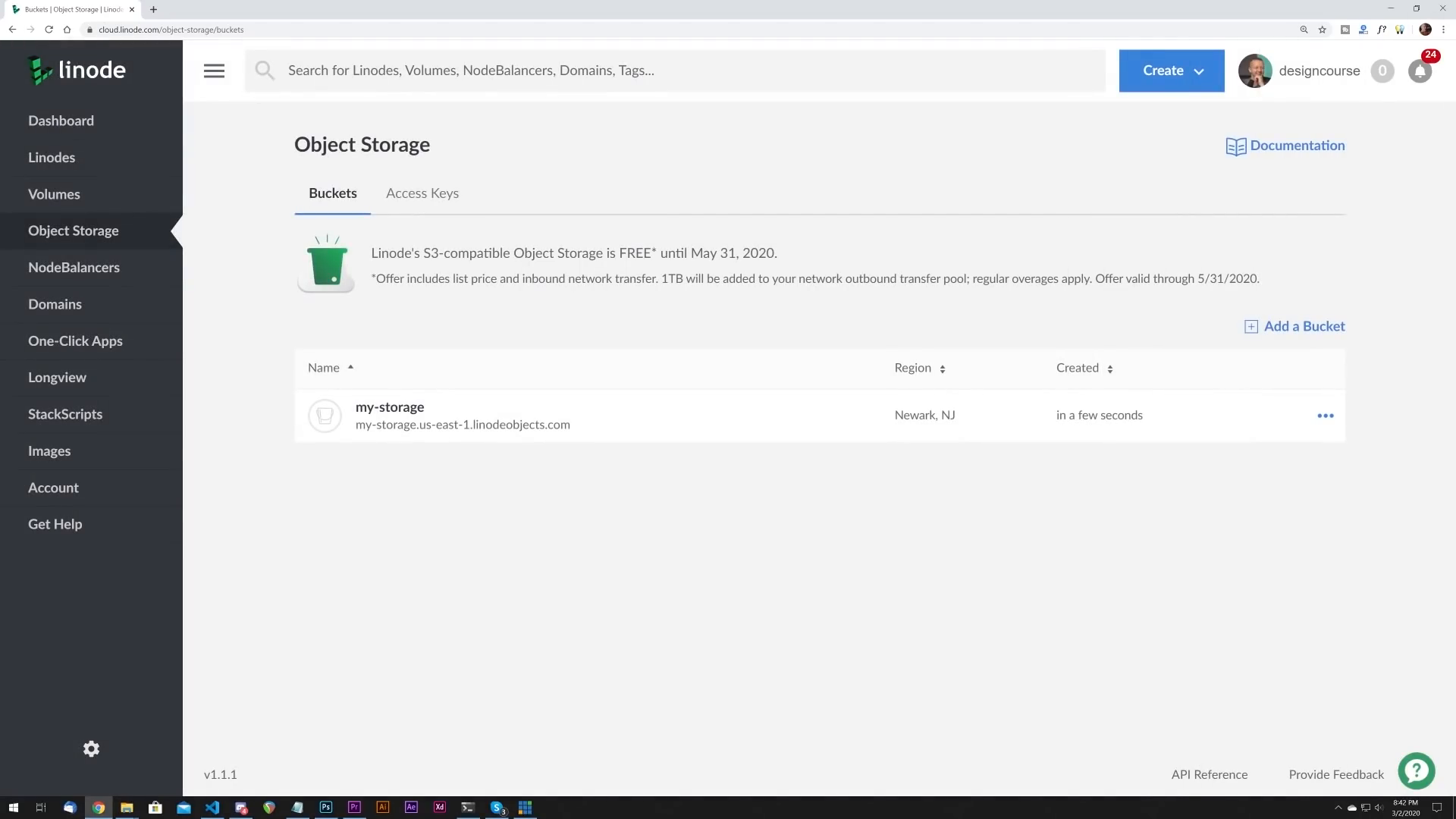
- Open the my-storage bucket and choose a file from the computer to upload into it
left_click(393, 418)
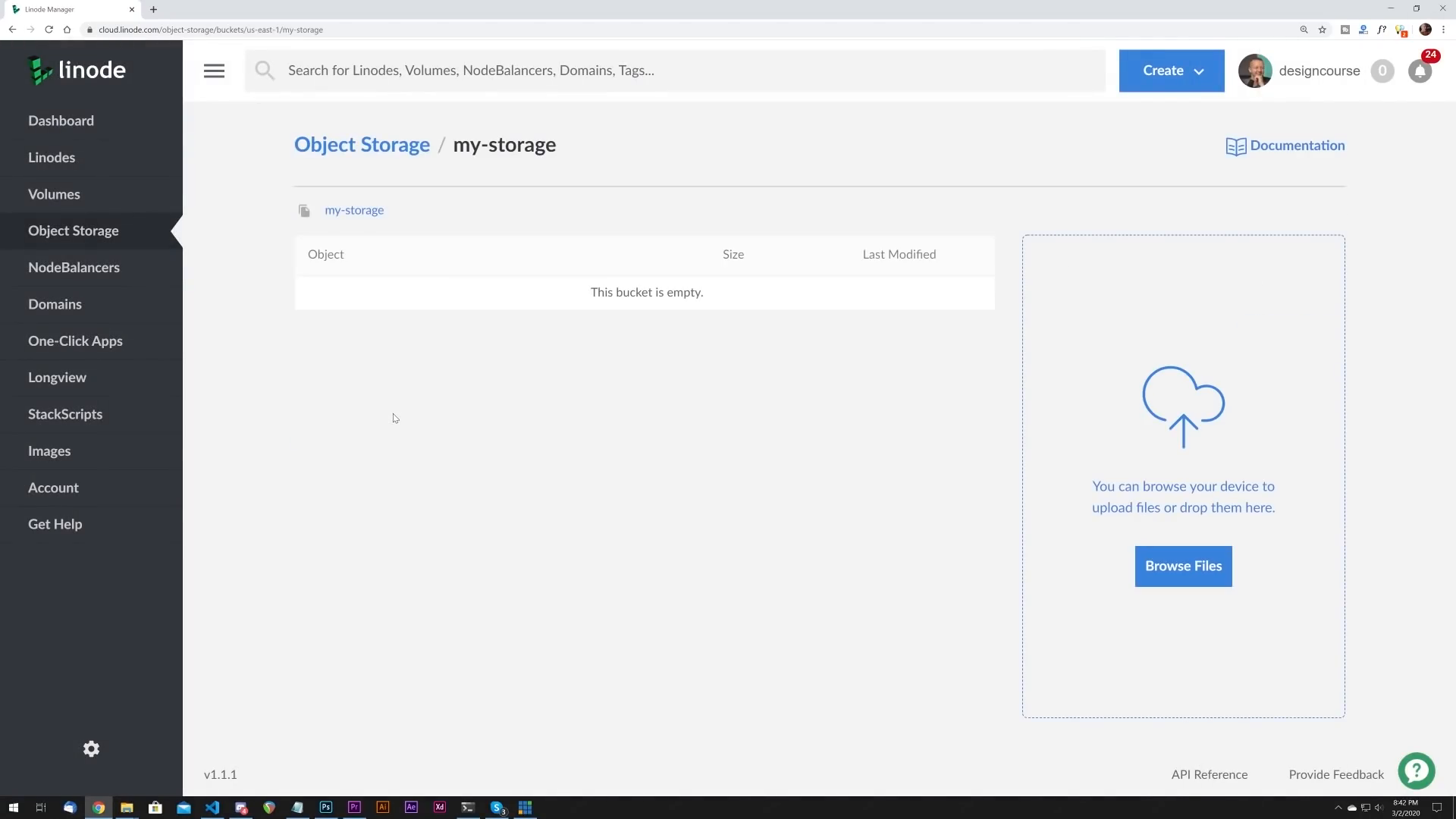
left_click(1205, 566)
left_click(399, 289)
double_click(399, 289)
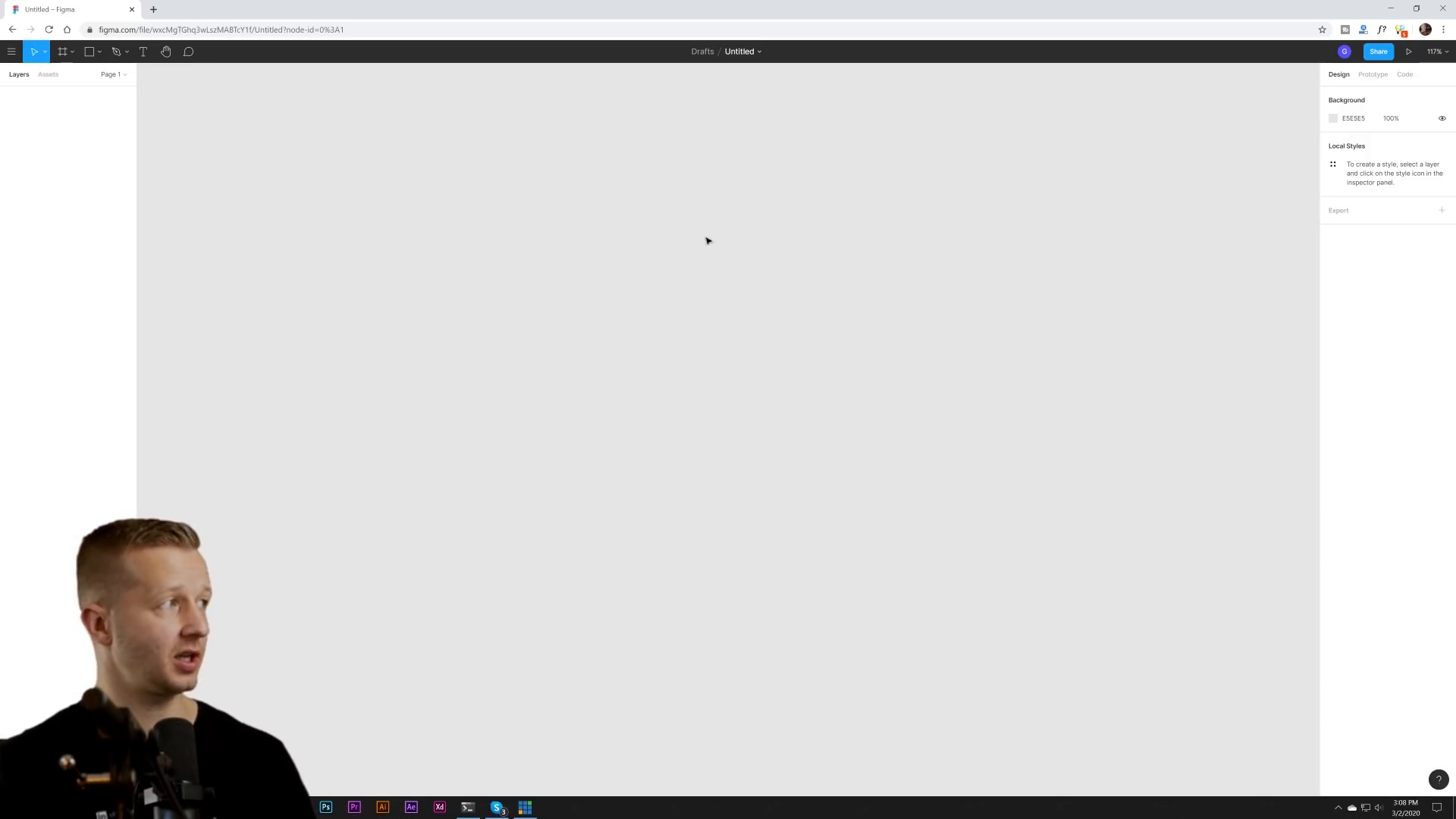
- Switch to Figma and add an iPhone 11 Pro Max frame to the empty canvas
left_click(73, 53)
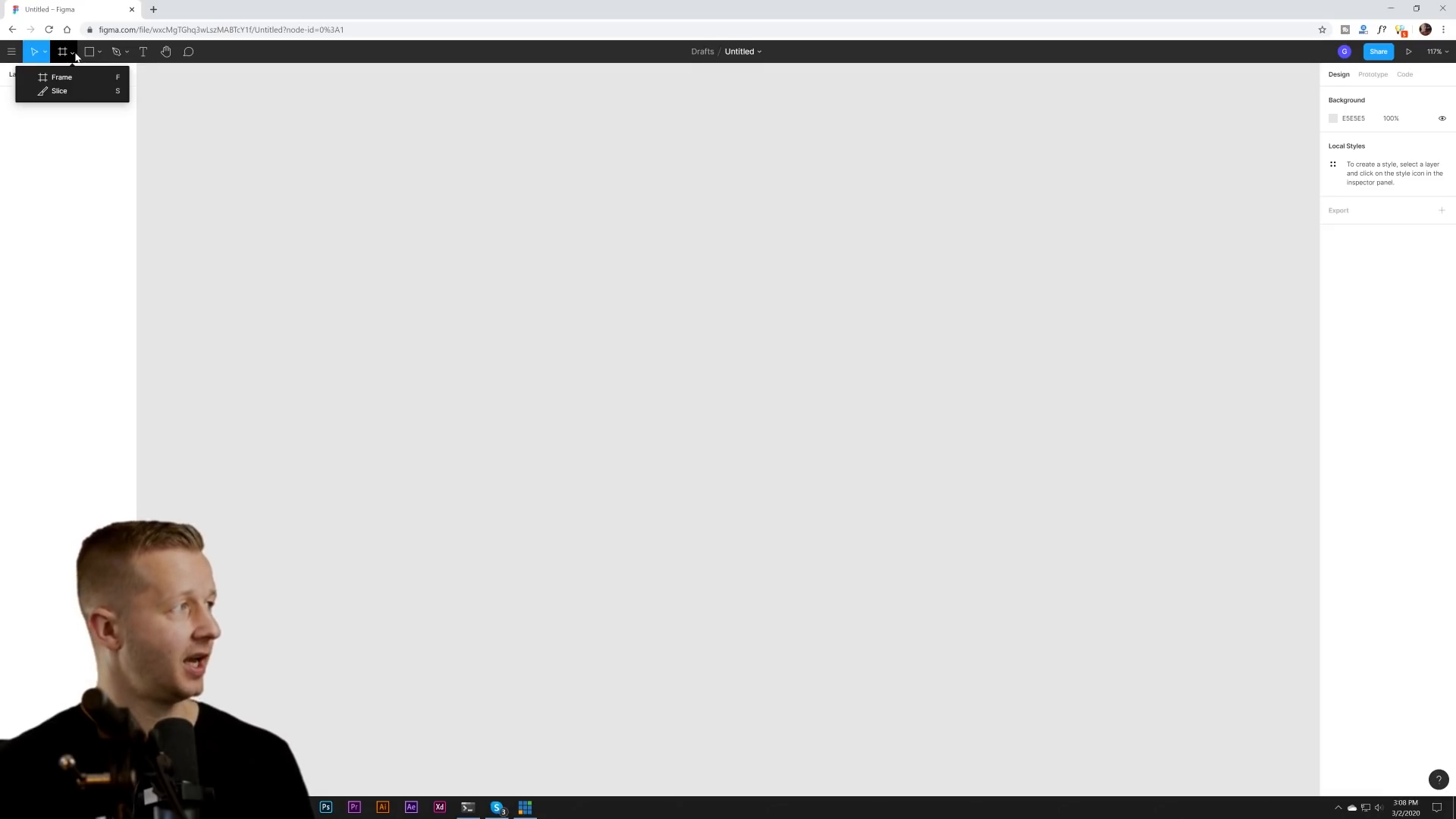
left_click(62, 55)
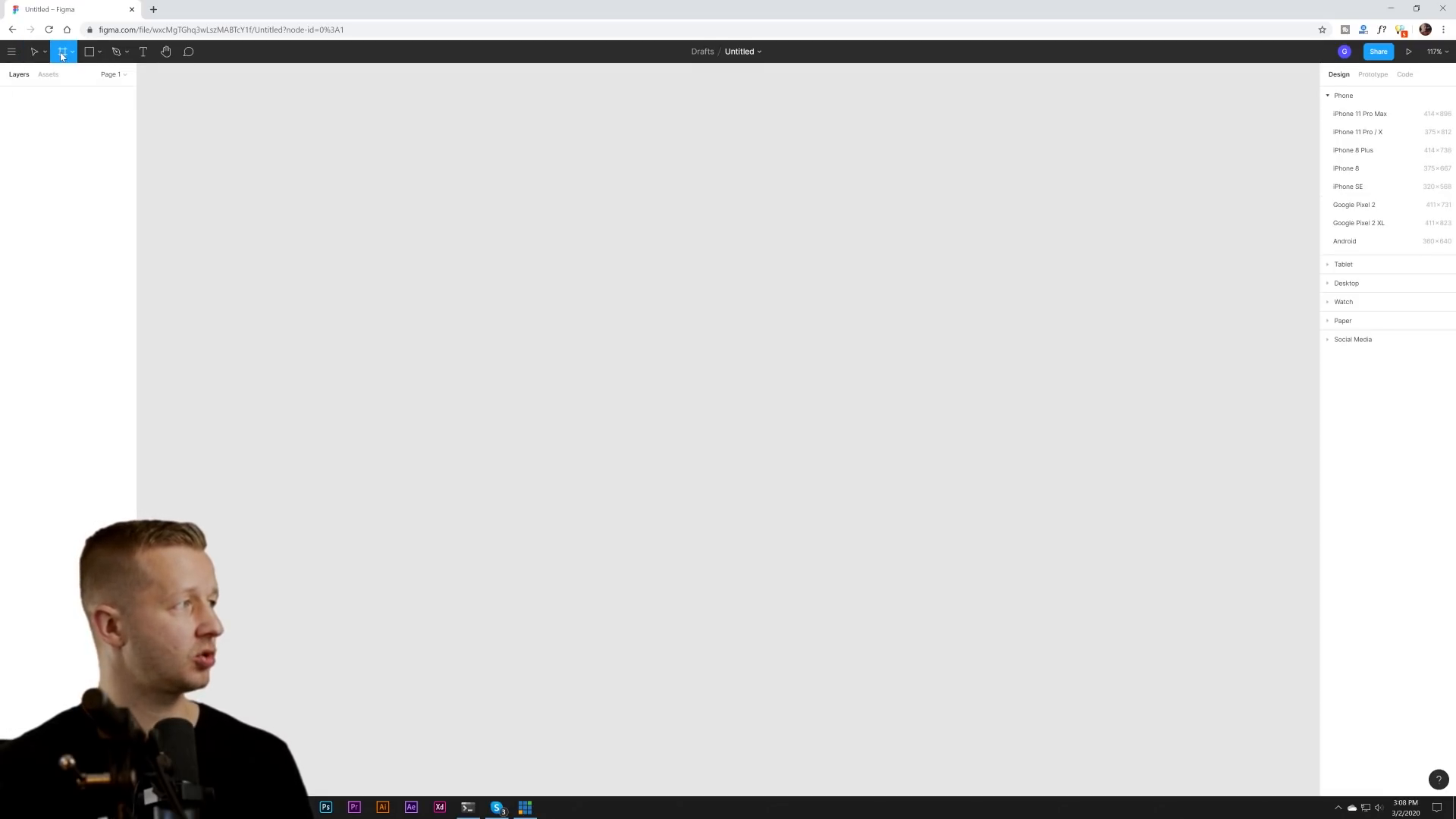
left_click(1361, 113)
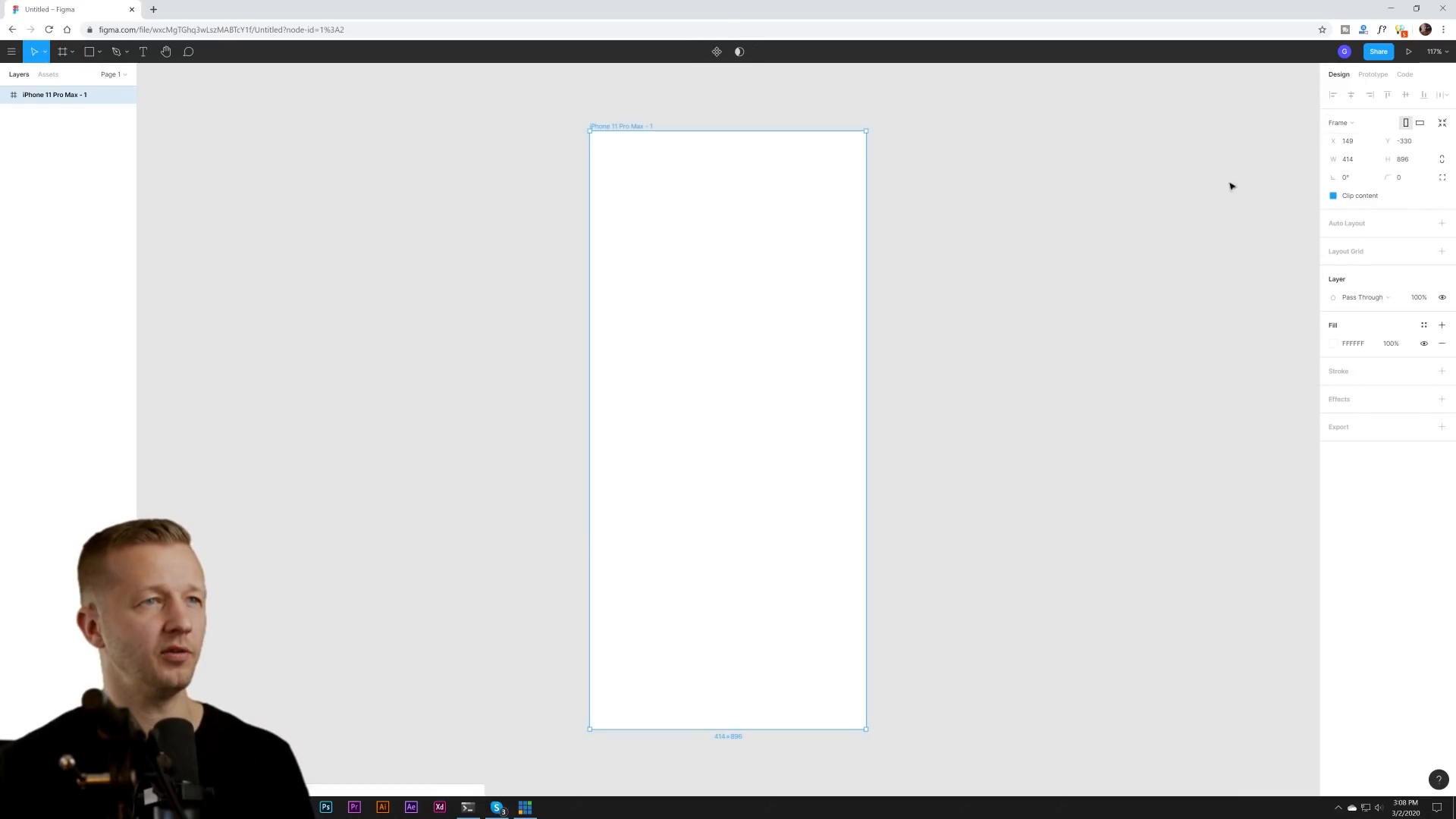
- Set the iPhone frame's fill colour to dark grey 1A1A1A
left_click(370, 193)
left_click(591, 151)
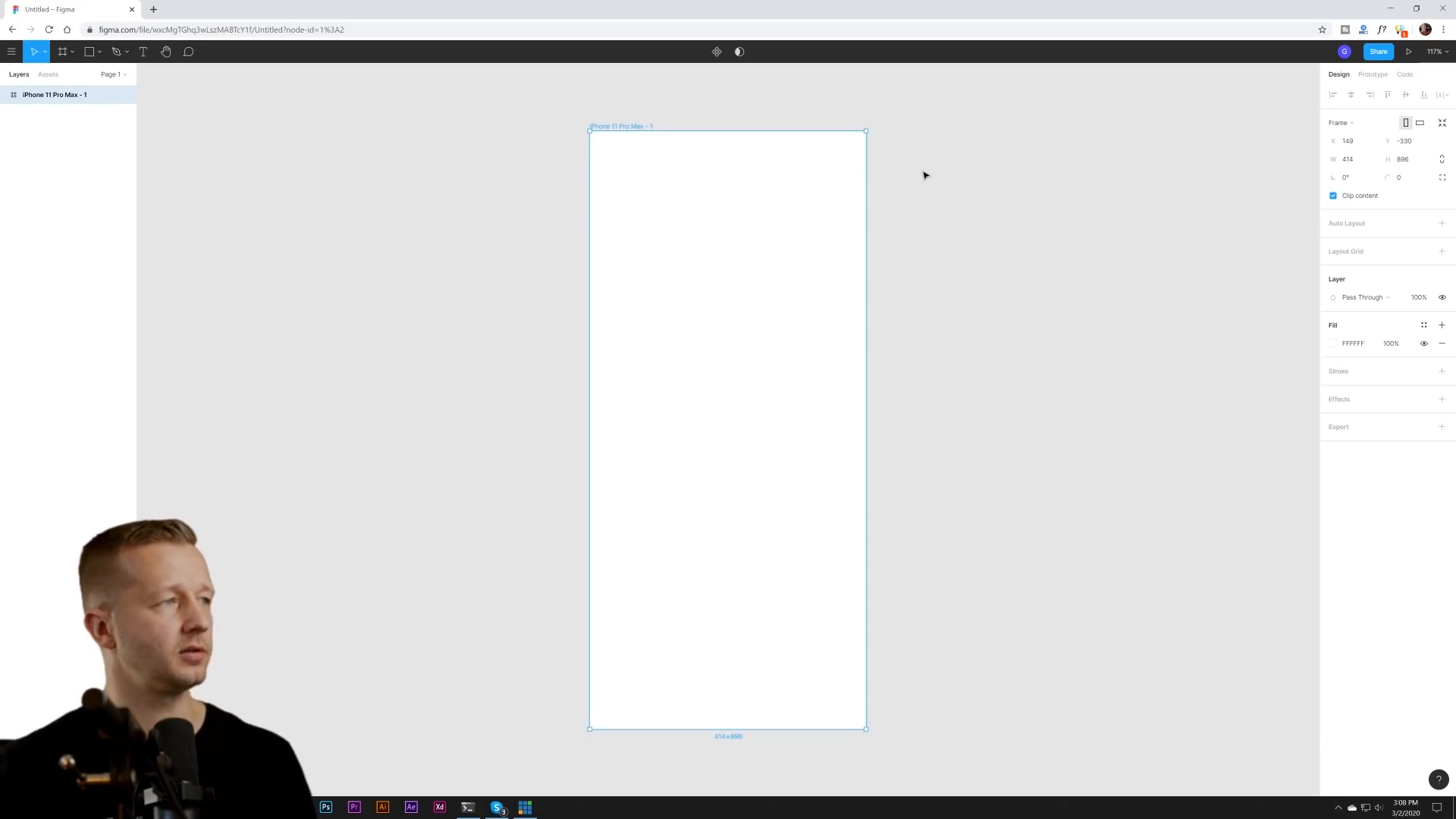
left_click(1333, 345)
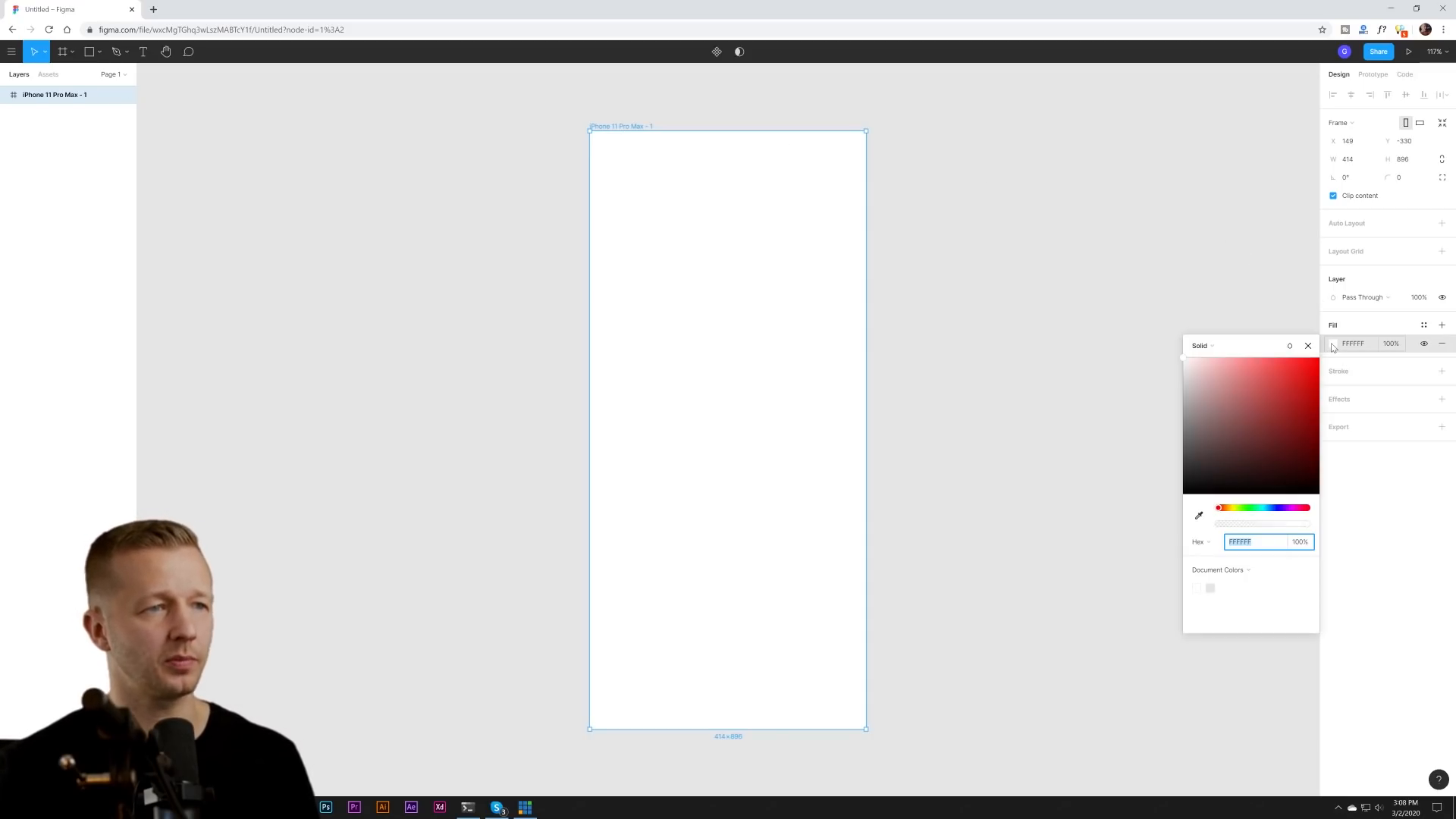
left_click_drag(1198, 479, 1173, 493)
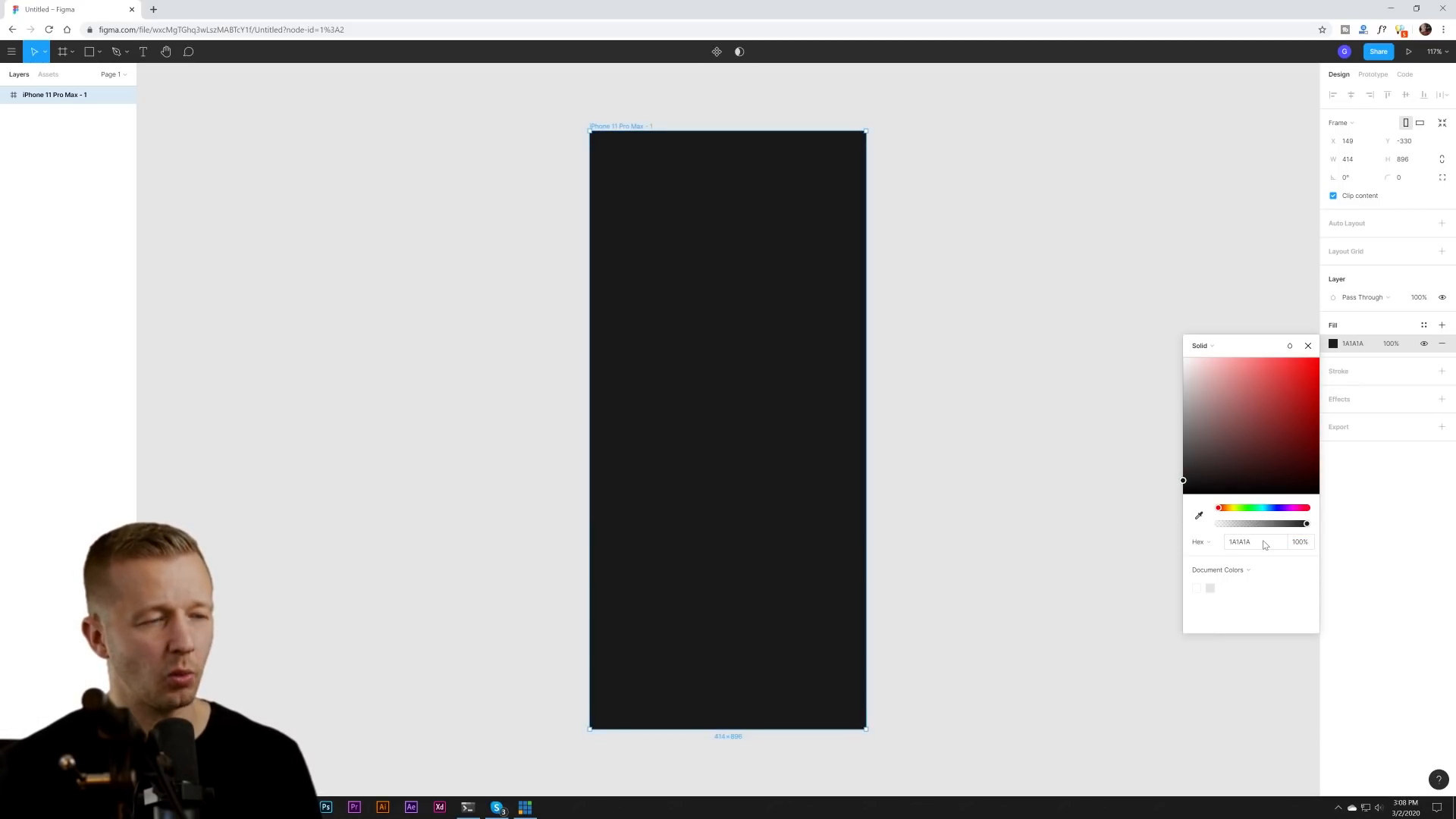
left_click(1039, 409)
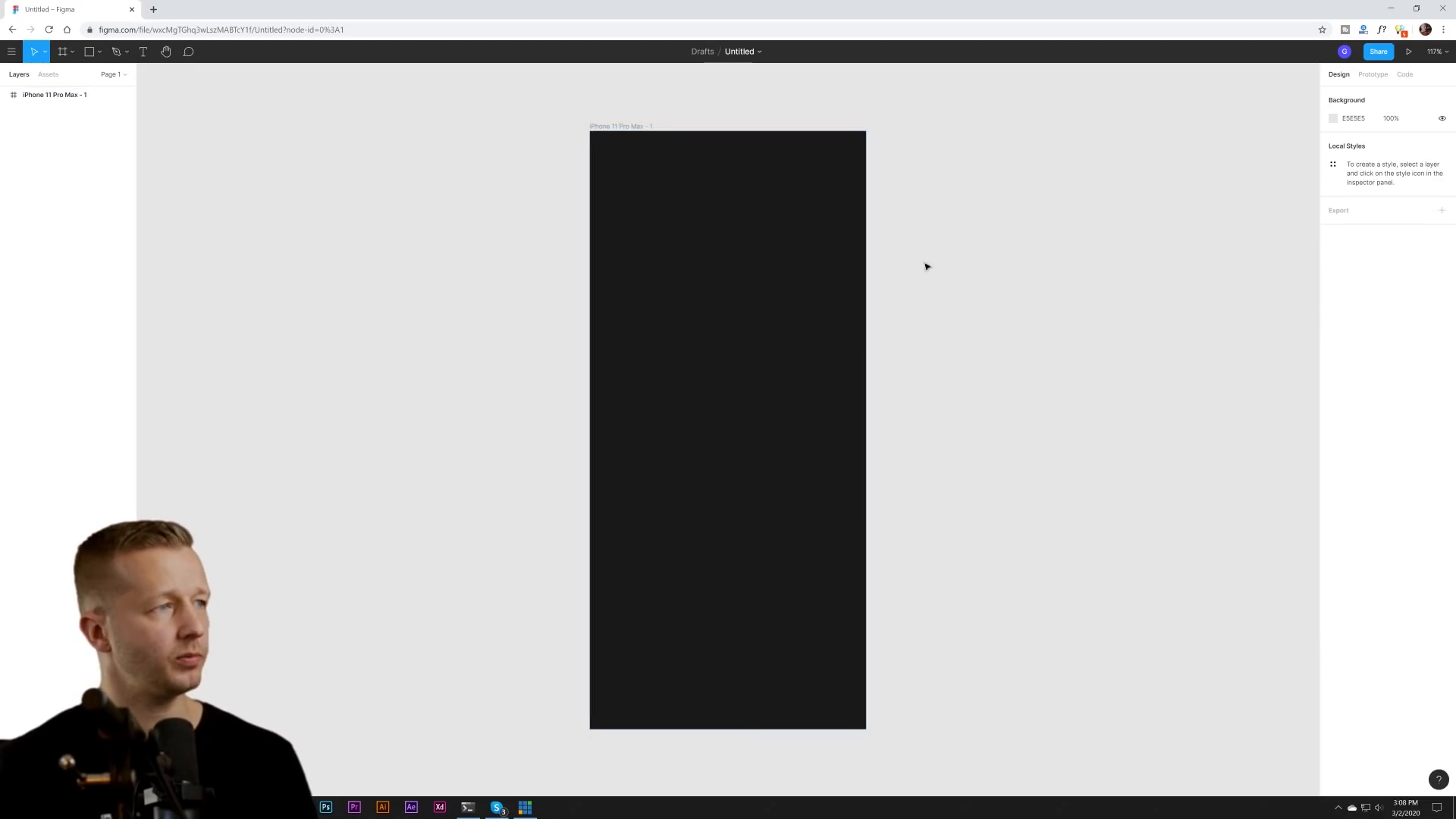
- Add the text ALL.MUSIC near the phone frame's top-left corner, at about X 21, Y 30
scroll(926, 266, "right", 2)
left_click(151, 59)
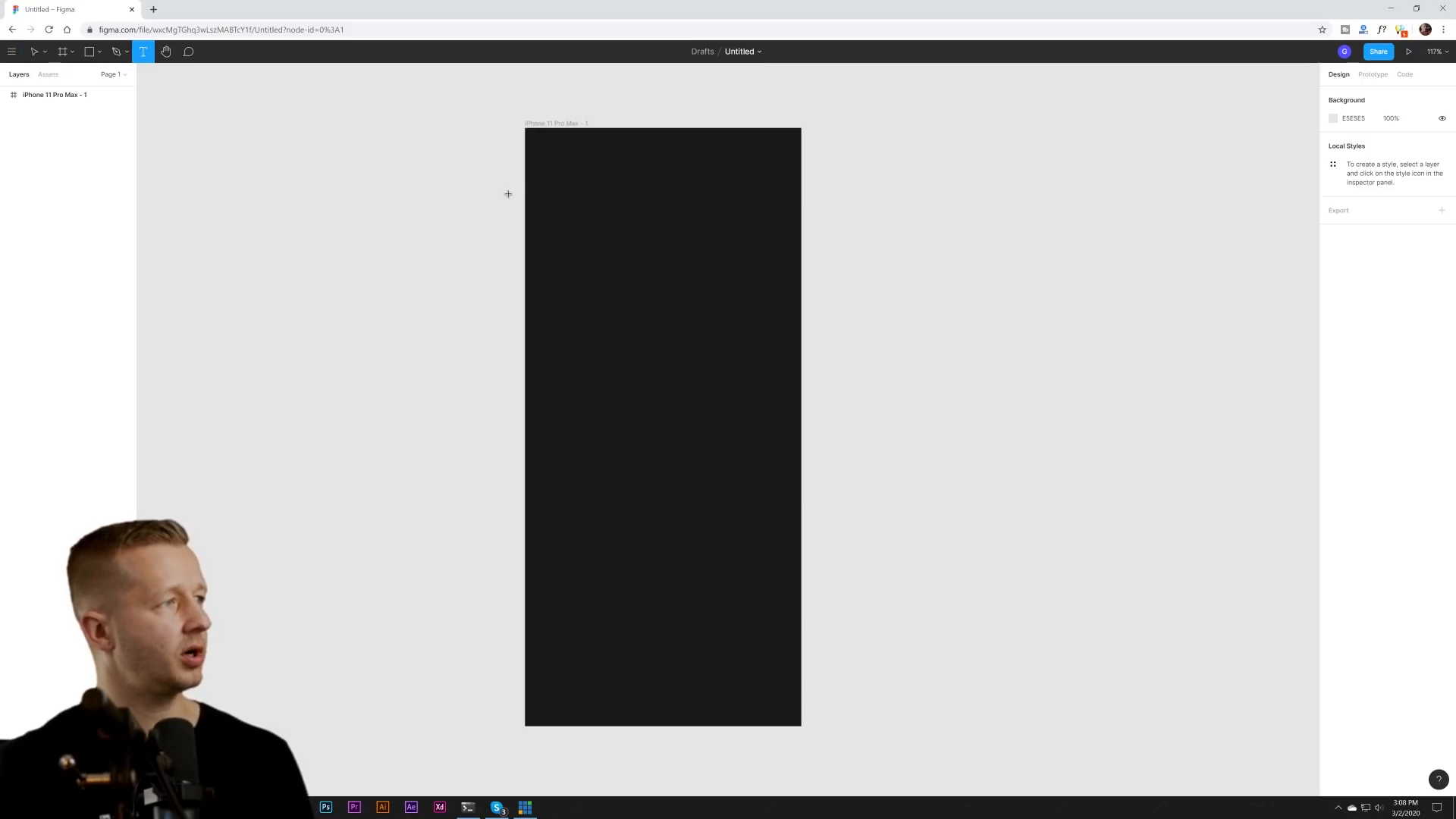
left_click(538, 148)
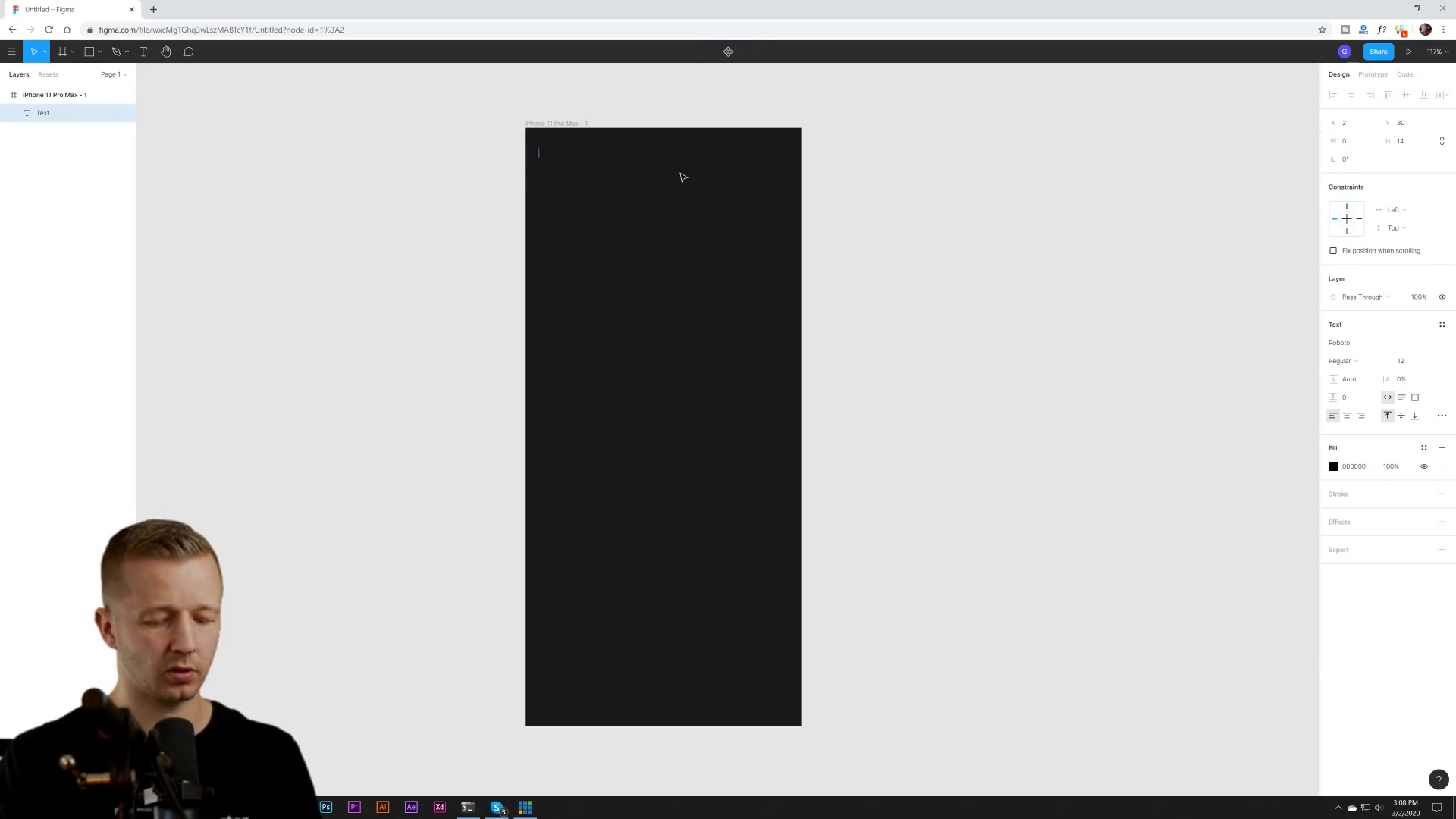
type("ALL.M")
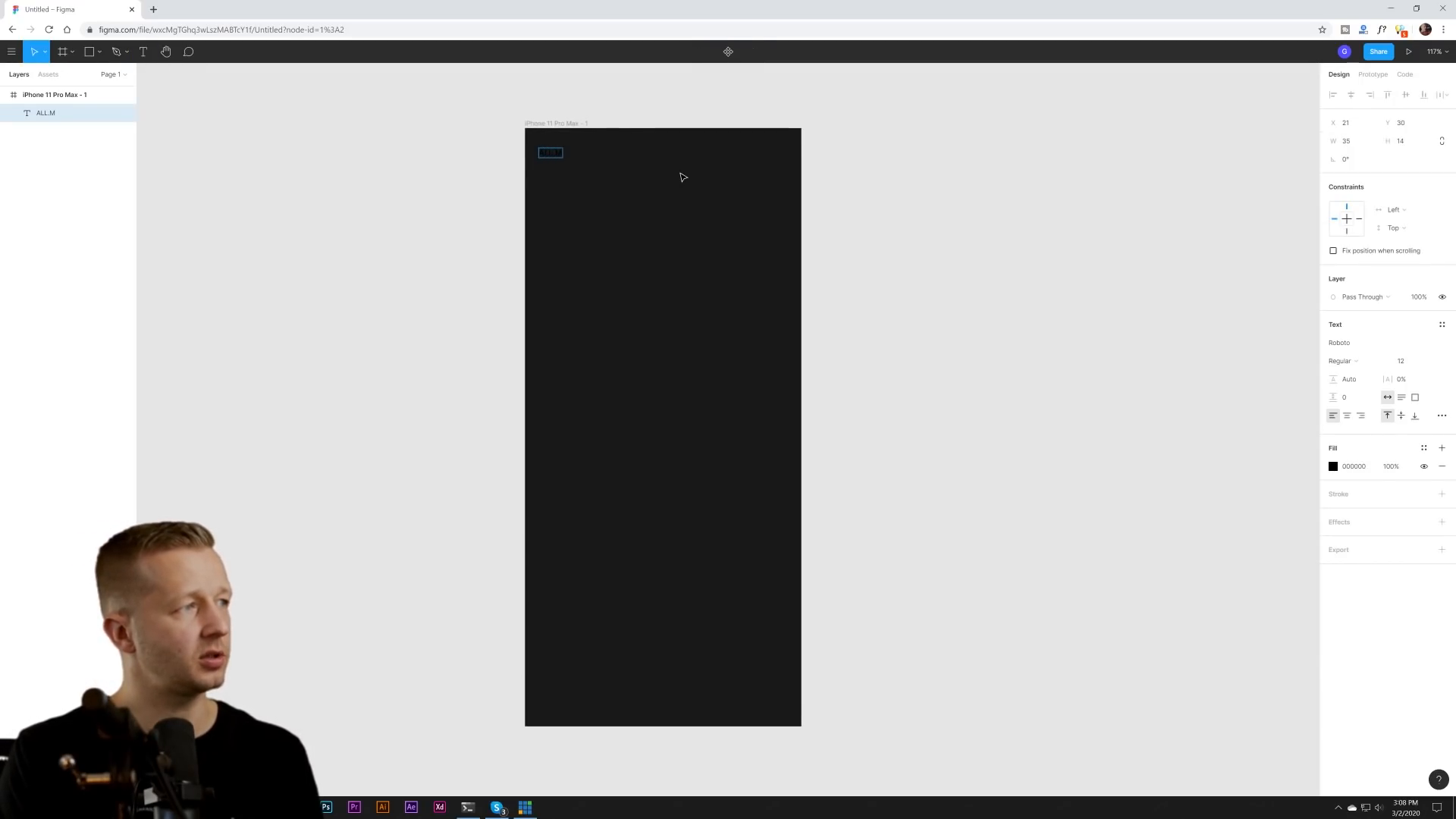
type("USIC")
key("Escape")
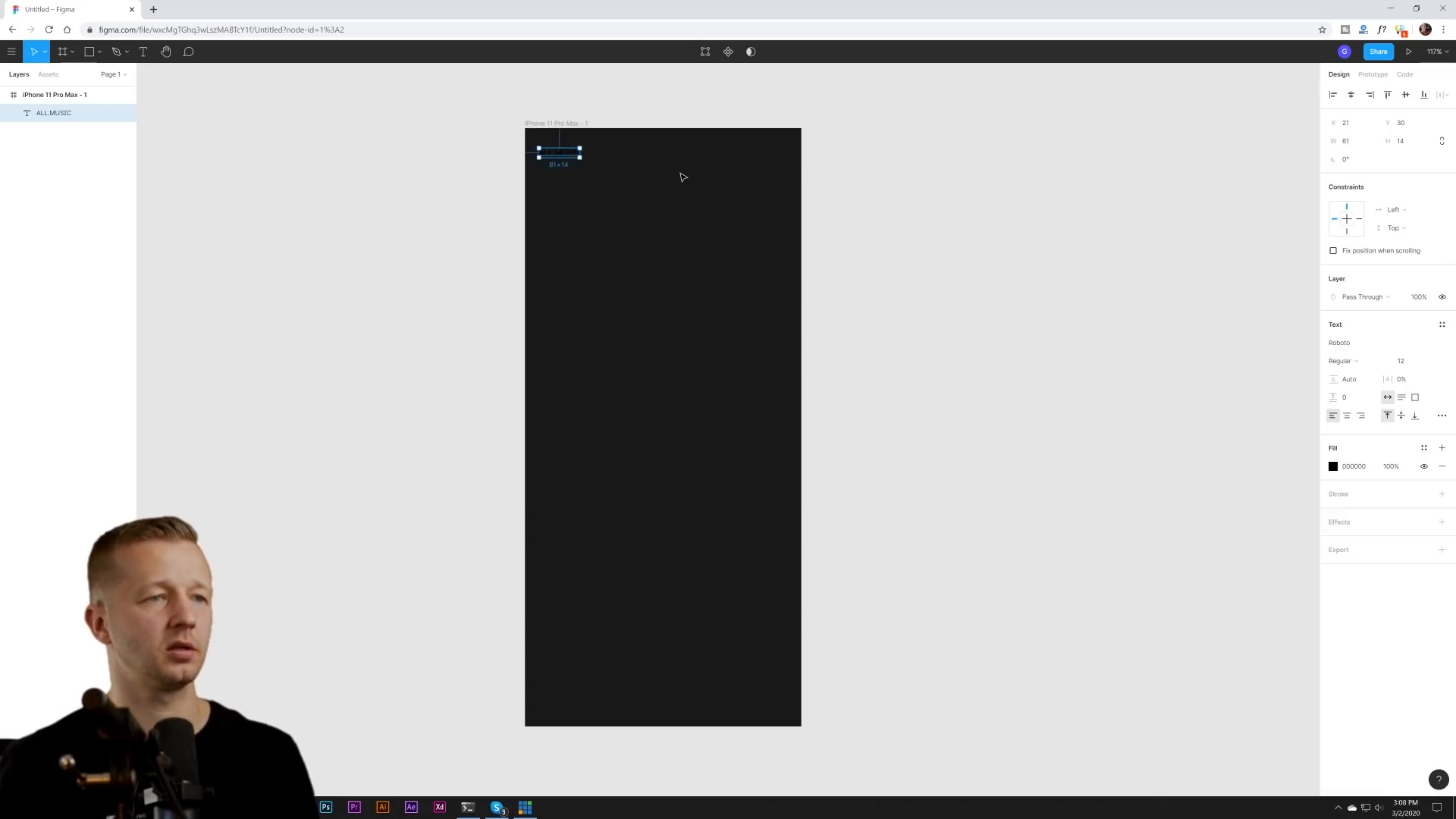
- Set the ALL.MUSIC text's fill colour to white, FFFFFF
left_click(1334, 465)
type("ffffff")
key("Return")
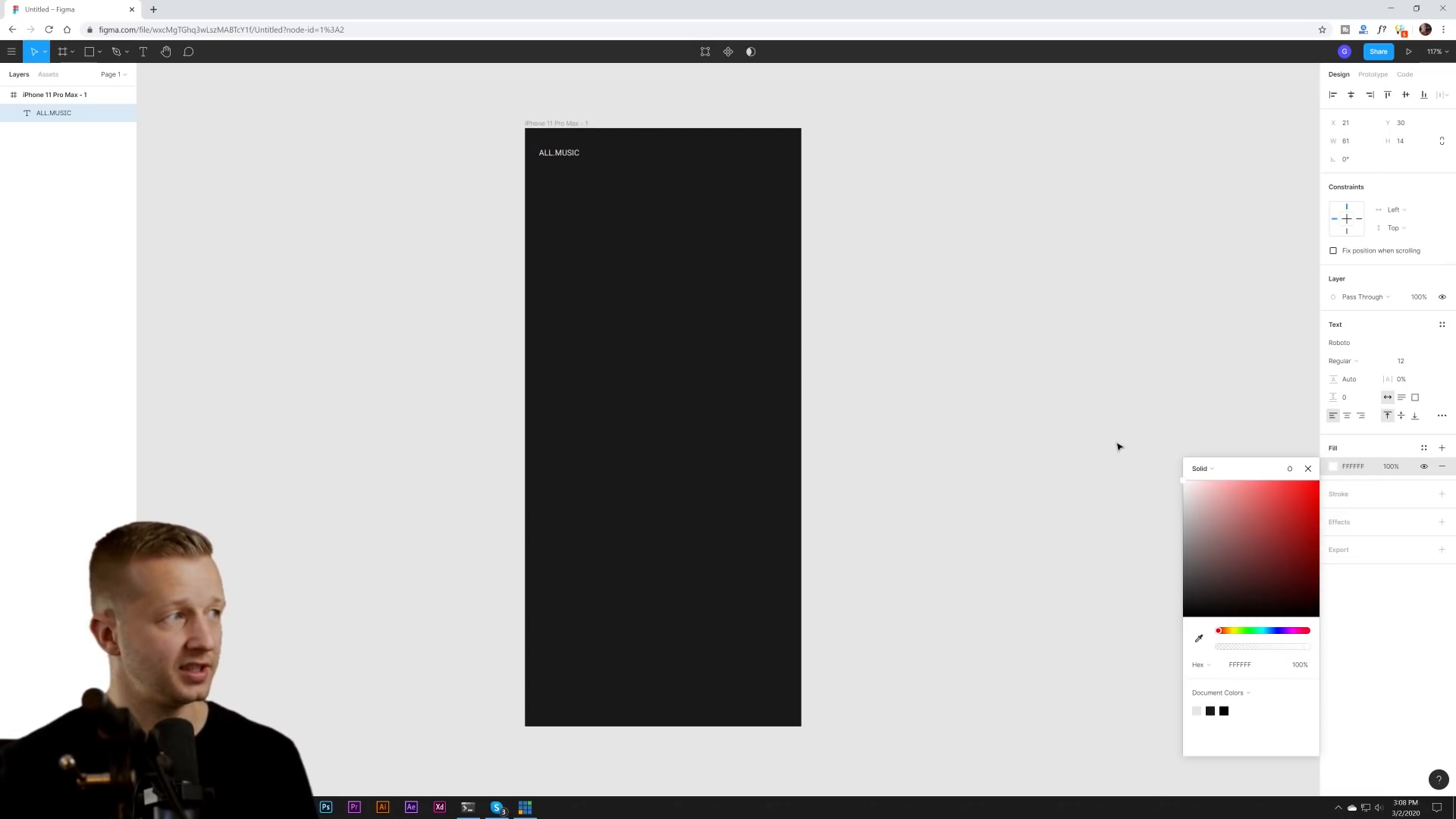
- Change the ALL.MUSIC text's font to Nunito with the Bold weight
left_click(1360, 344)
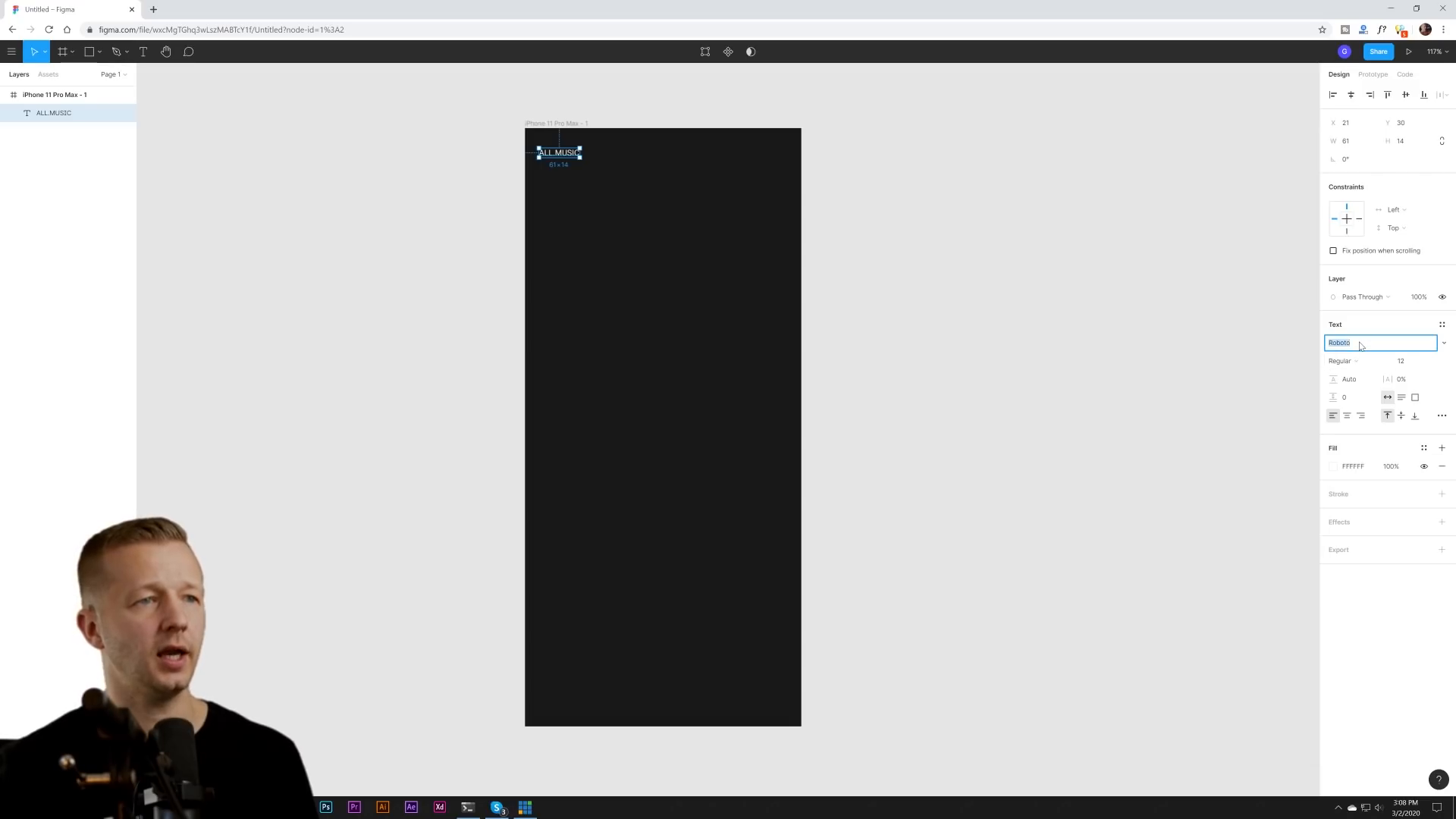
type("Montserrat")
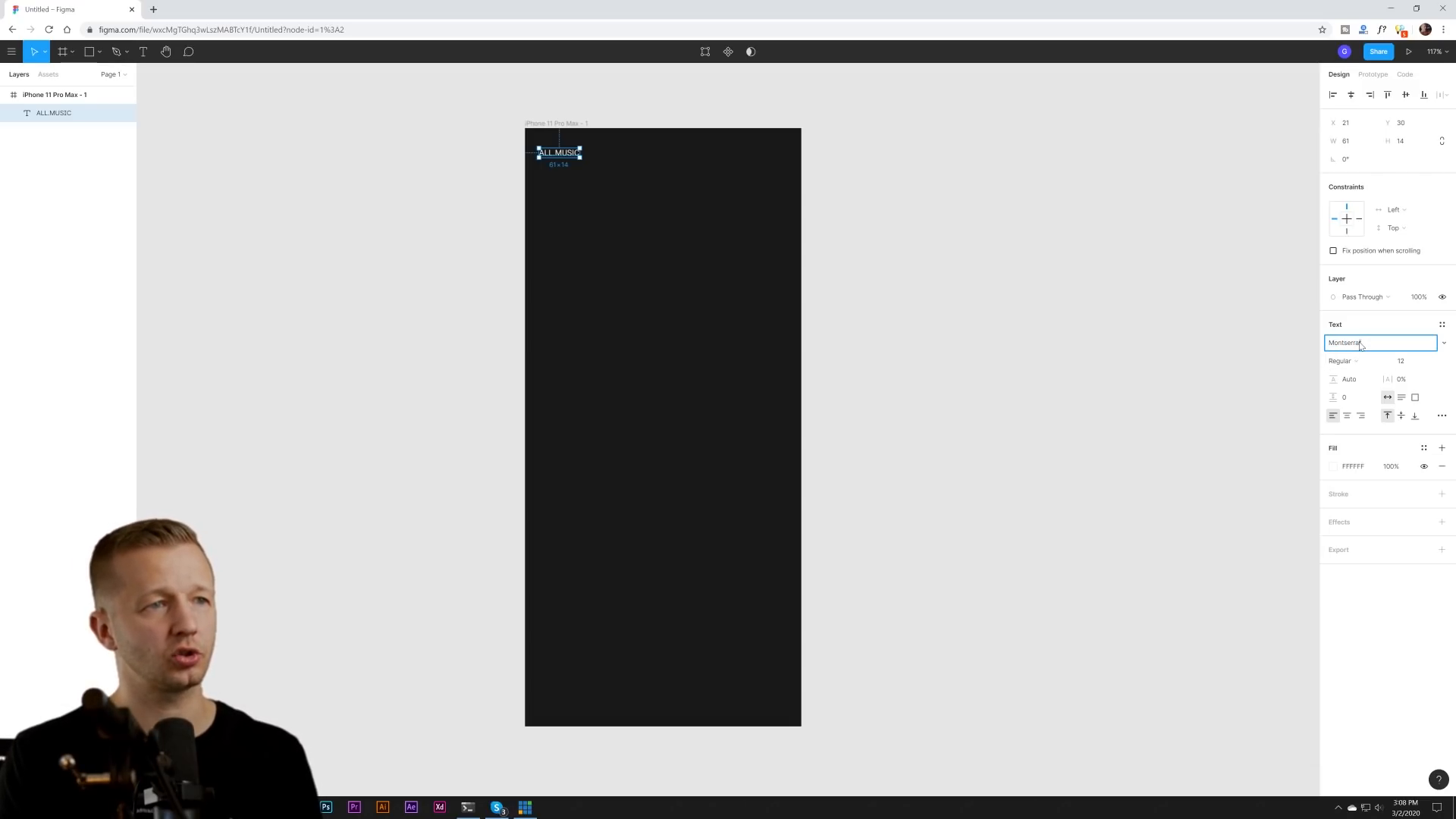
key("ctrl+a")
type("Nunito")
key("Return")
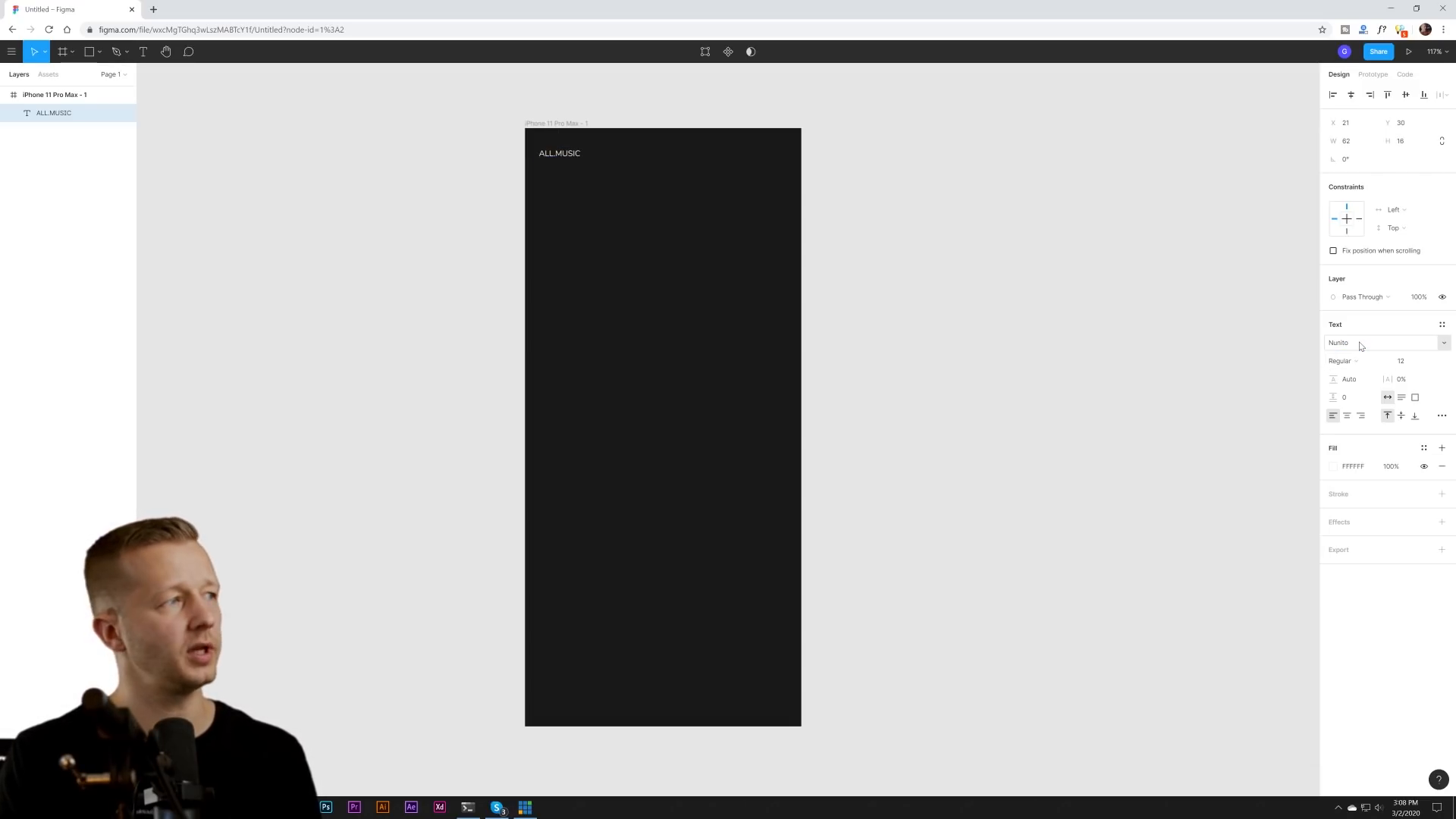
left_click(1377, 363)
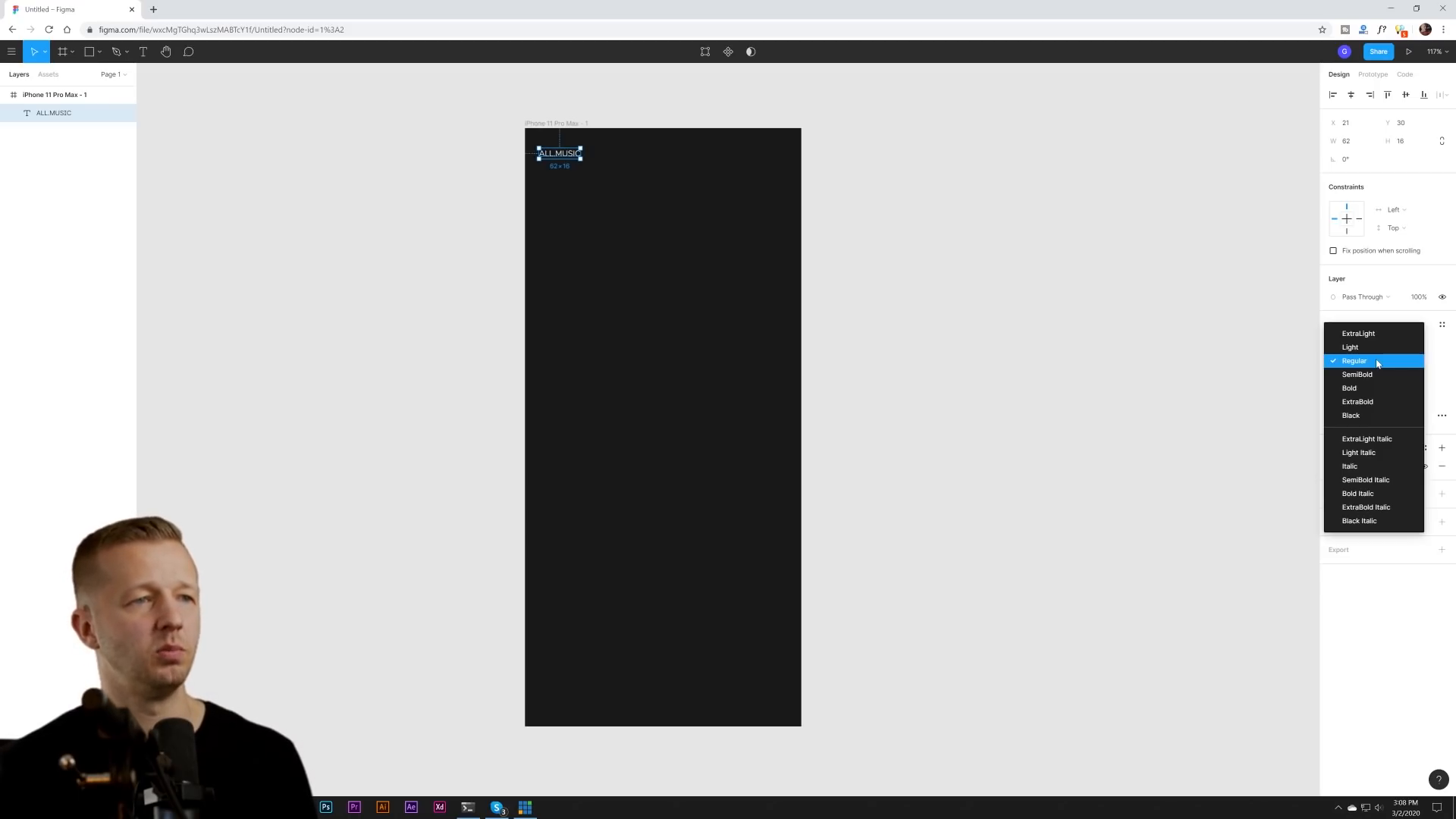
left_click(1362, 395)
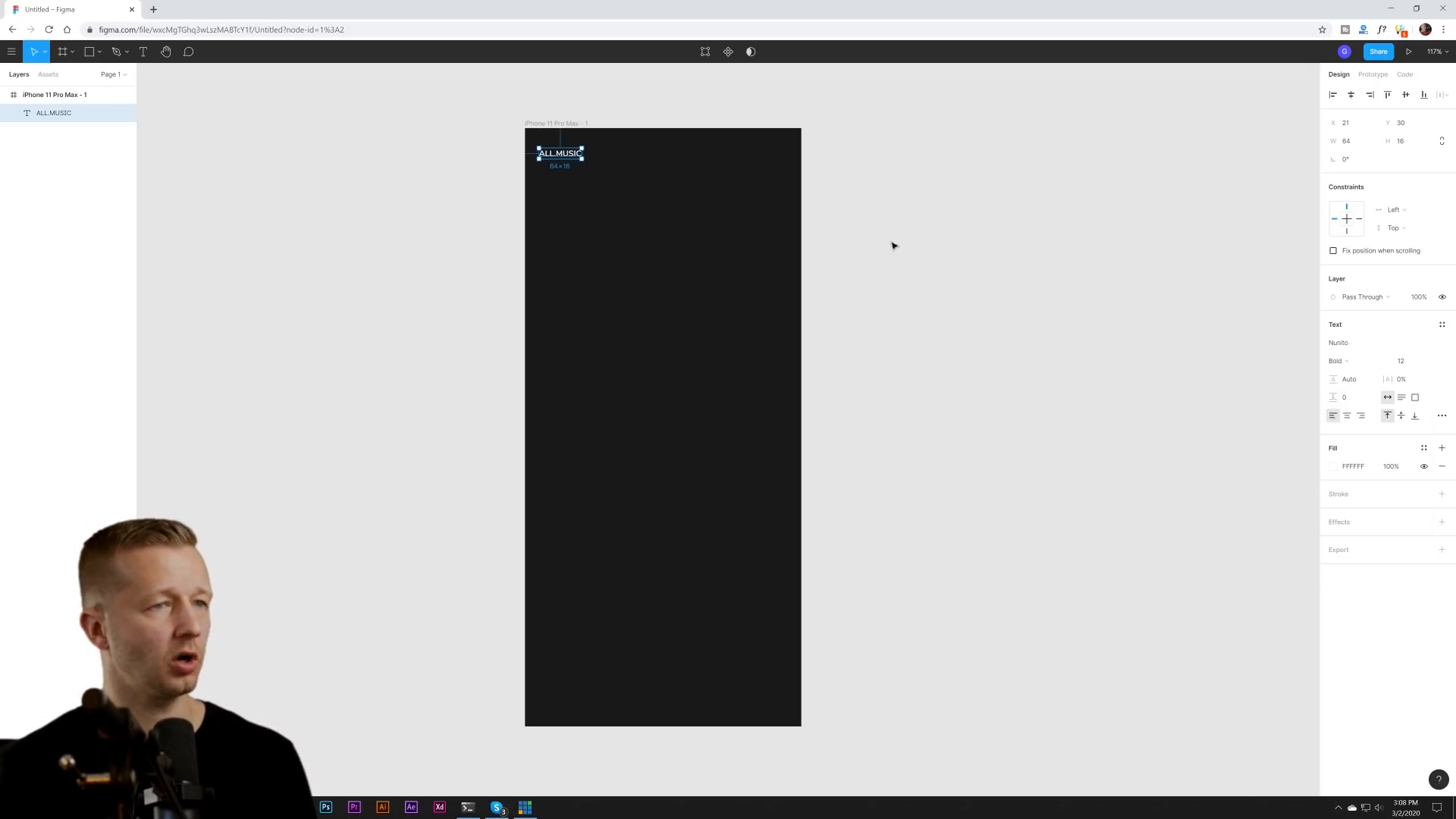
- Increase the ALL.MUSIC font size to 18 and move the text to about X 16, Y 19
left_click(1409, 366)
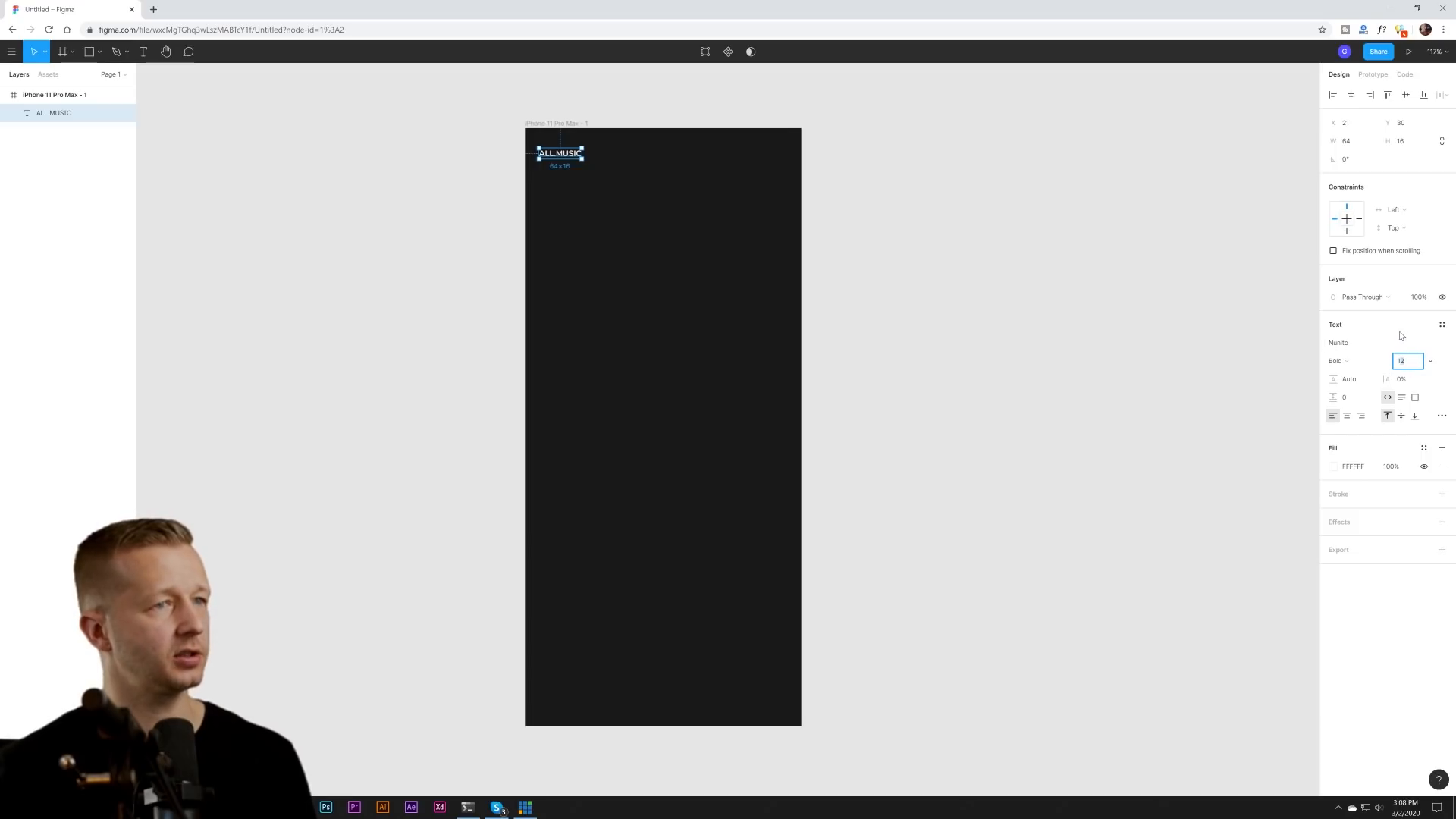
key("Up")
key("Up")
key("Up")
key("Up")
key("Up")
key("Up")
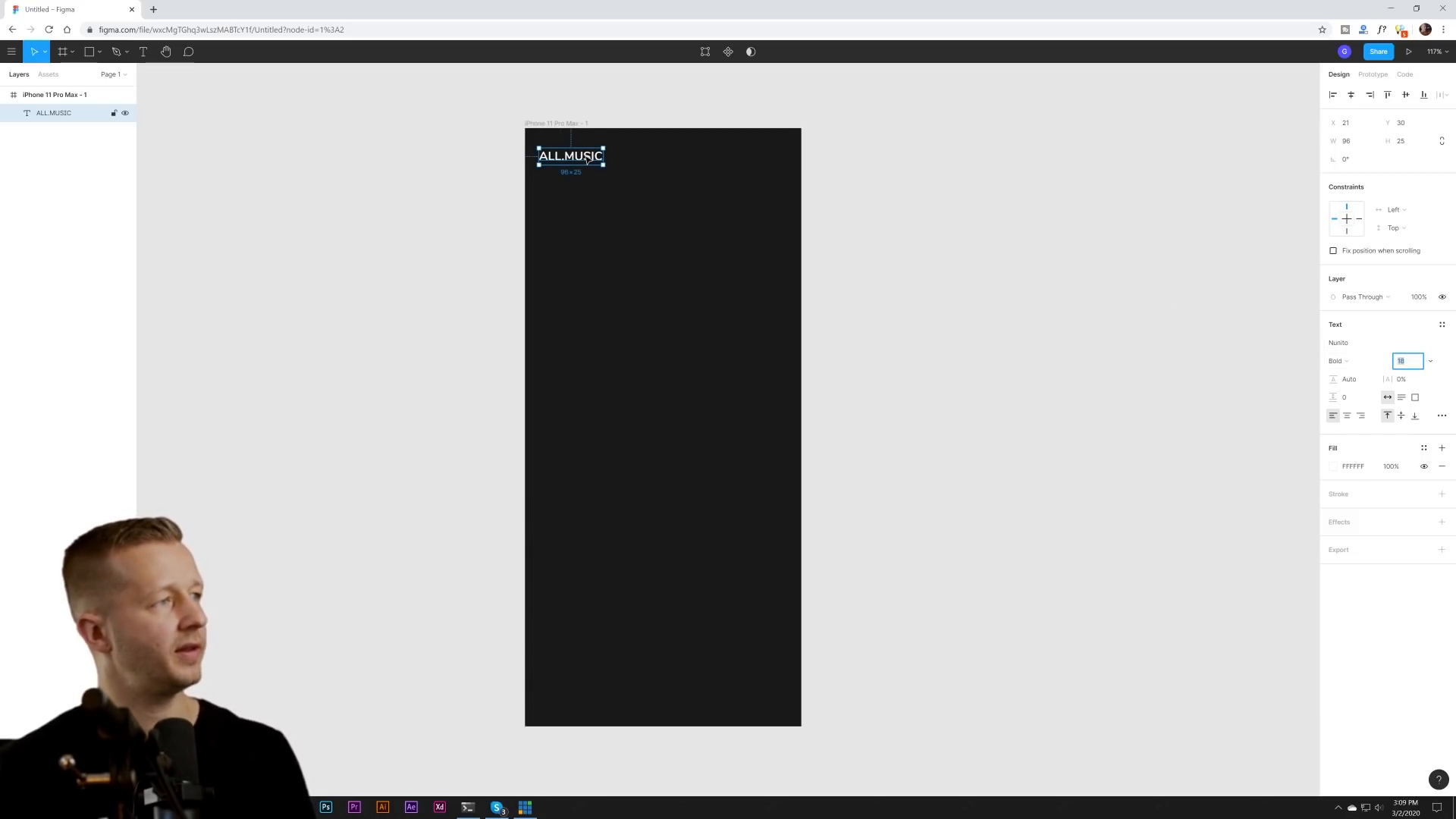
left_click_drag(587, 160, 585, 153)
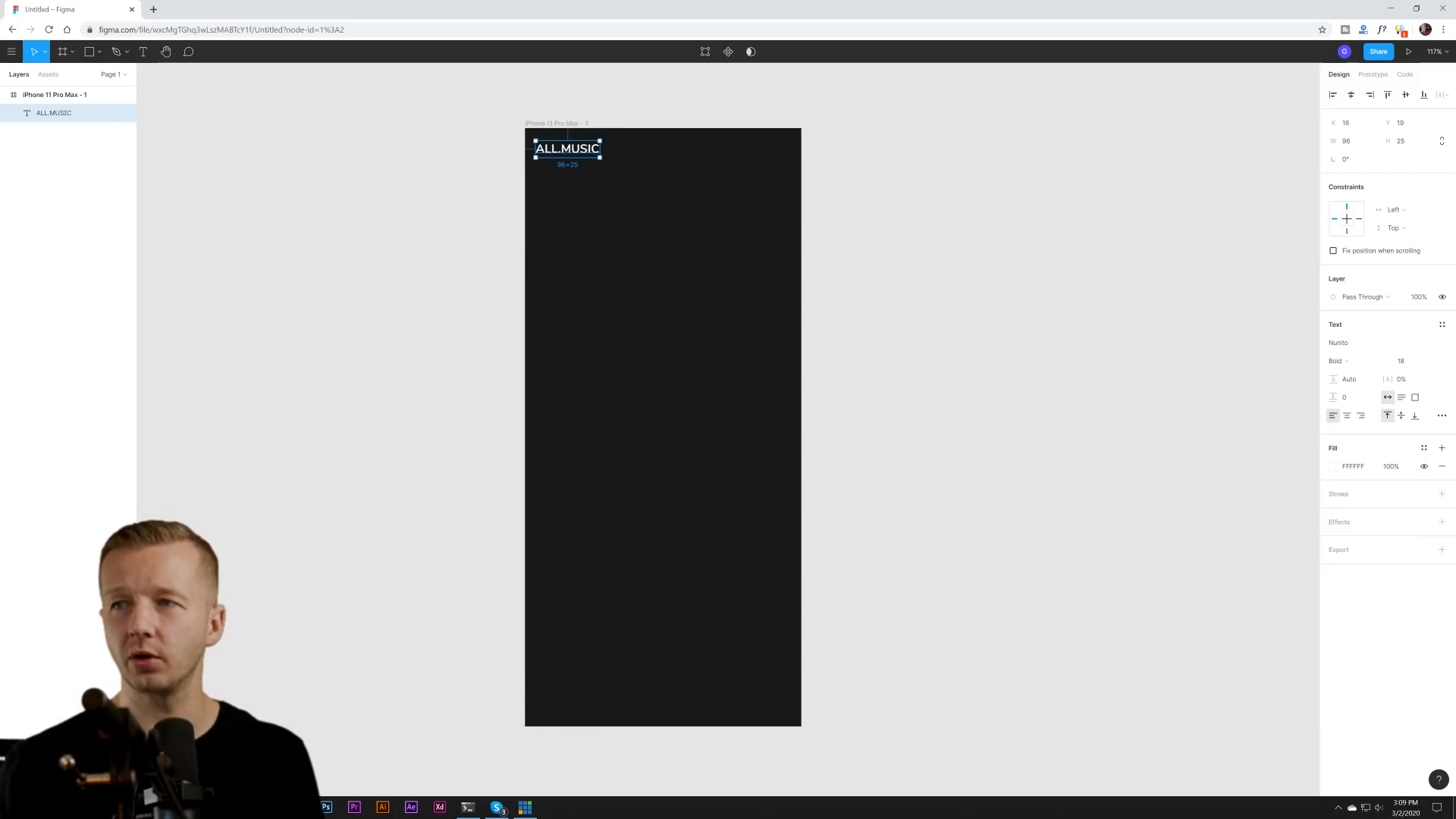
- Replace the logo text with lowercase all.music and move it up to about Y 15
double_click(575, 157)
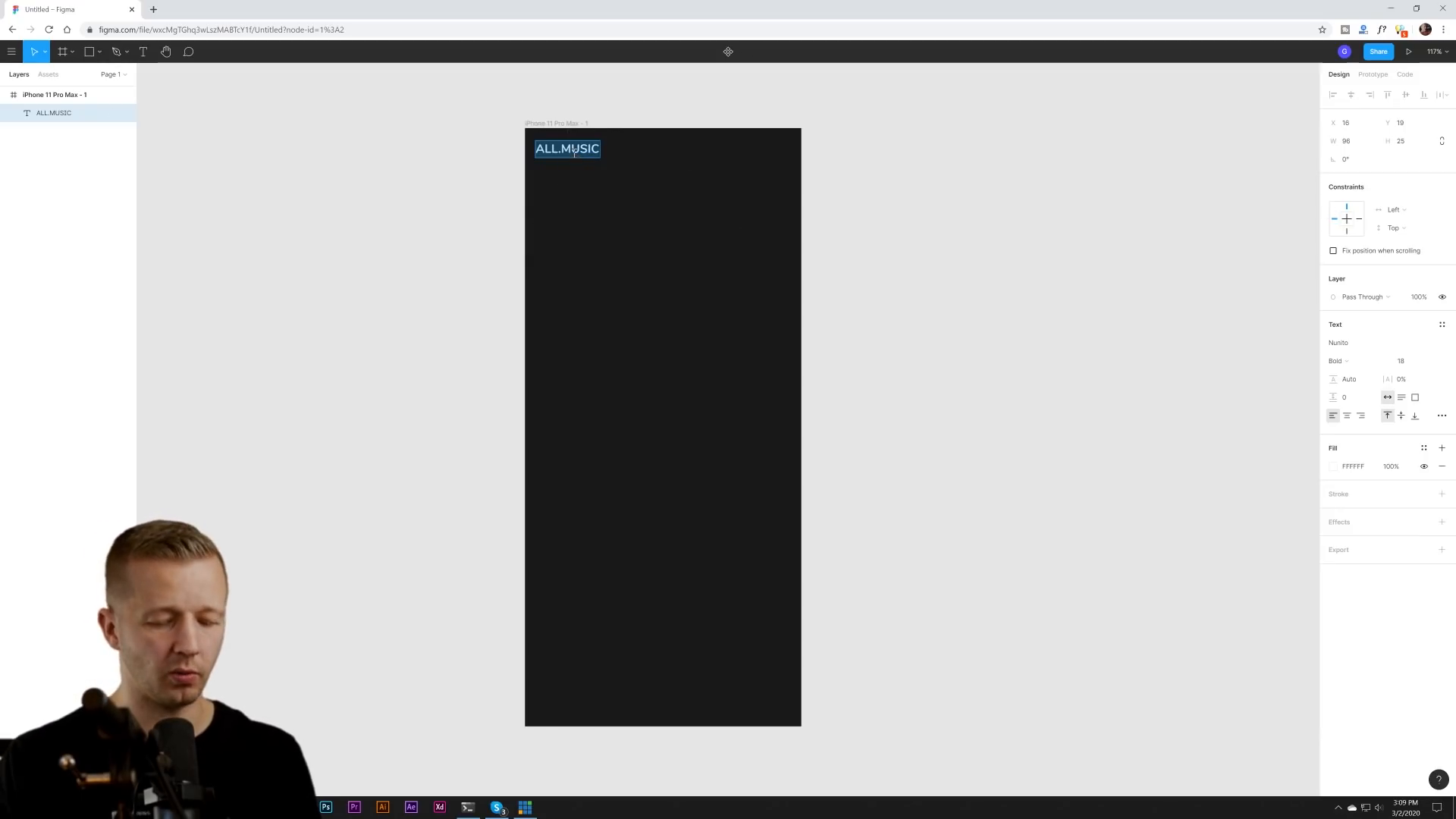
type("AL")
key("BackSpace")
key("BackSpace")
type("all.m")
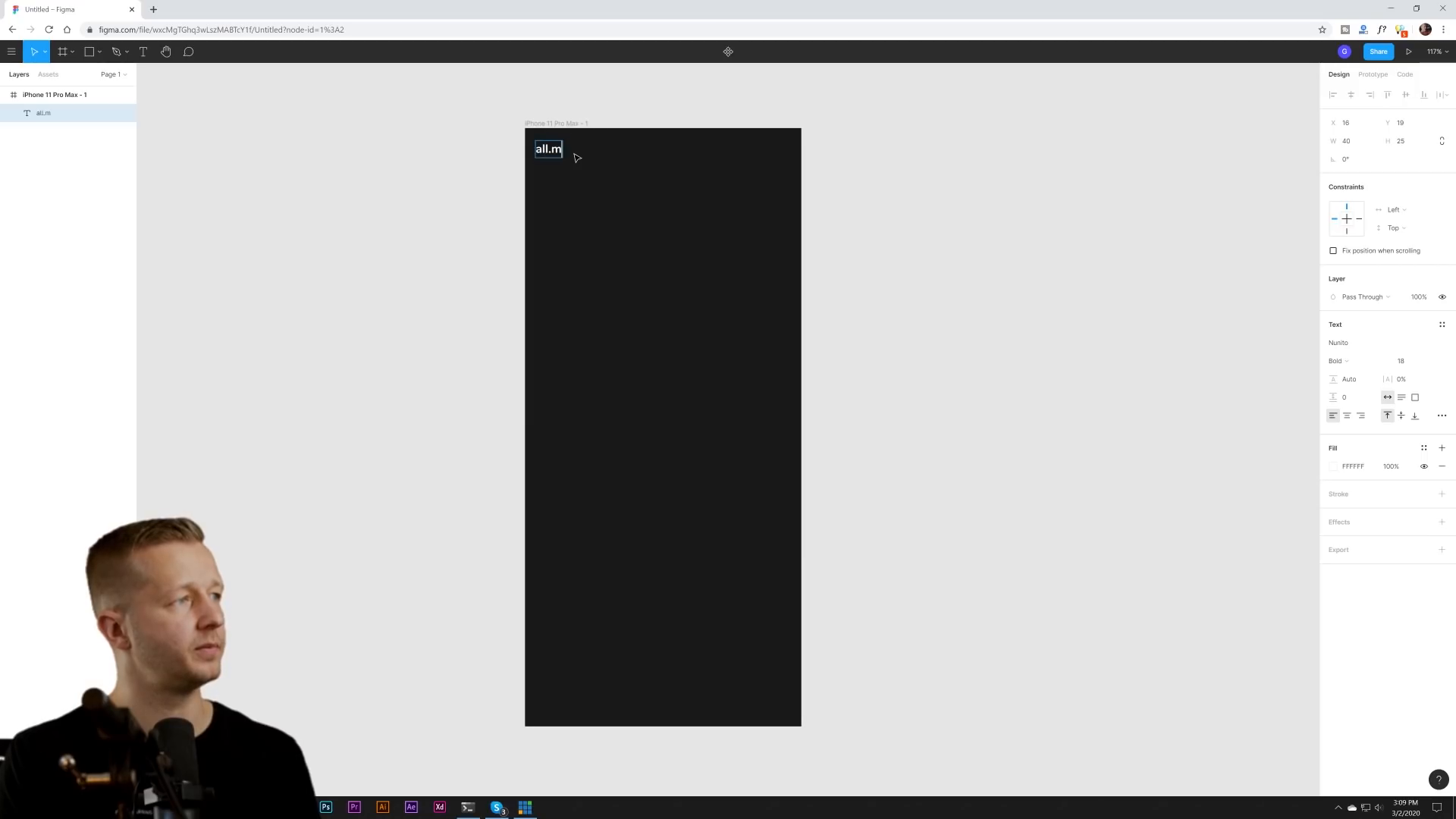
type("usic")
key("Escape")
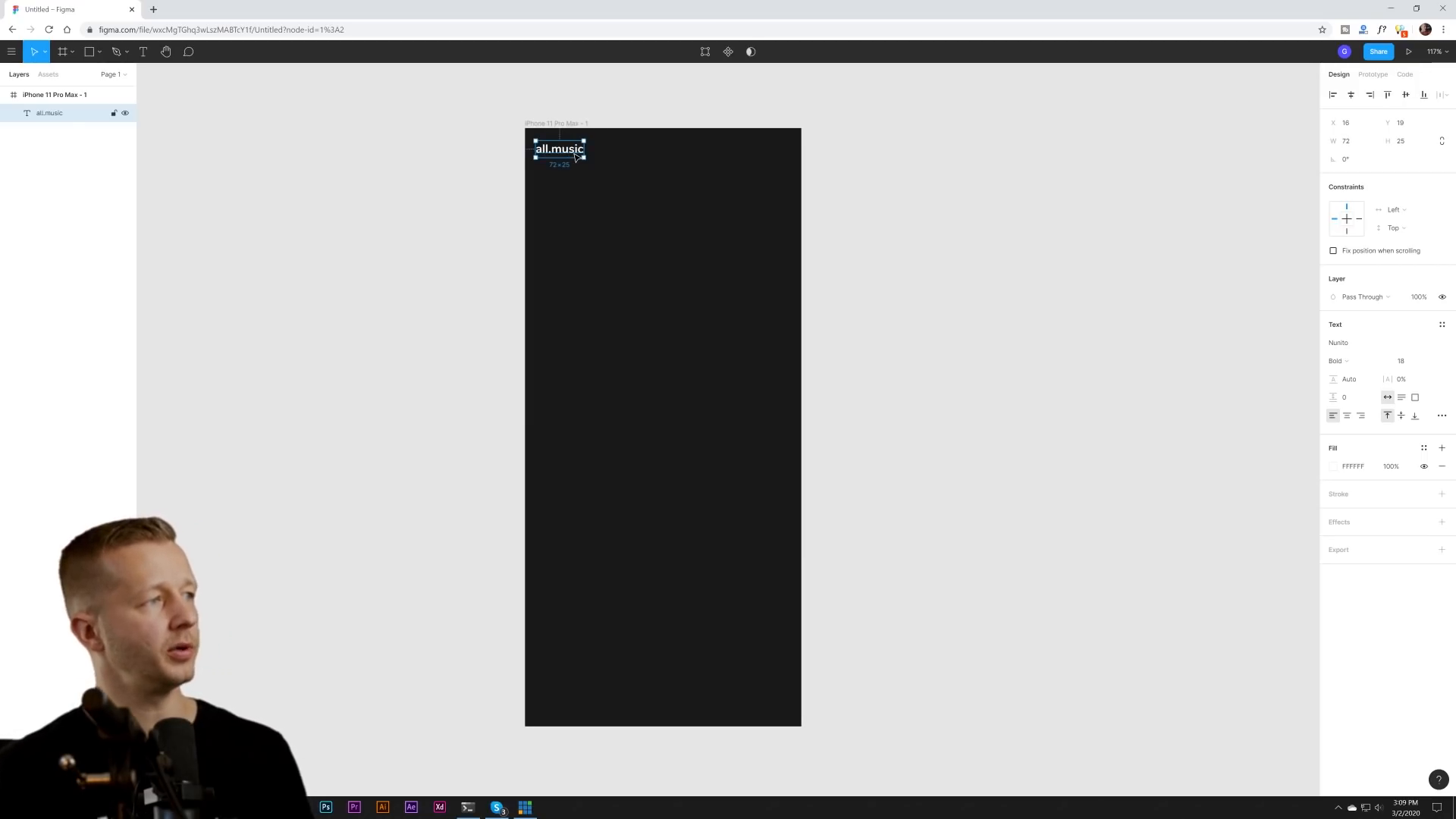
left_click_drag(577, 157, 575, 151)
left_click(556, 160)
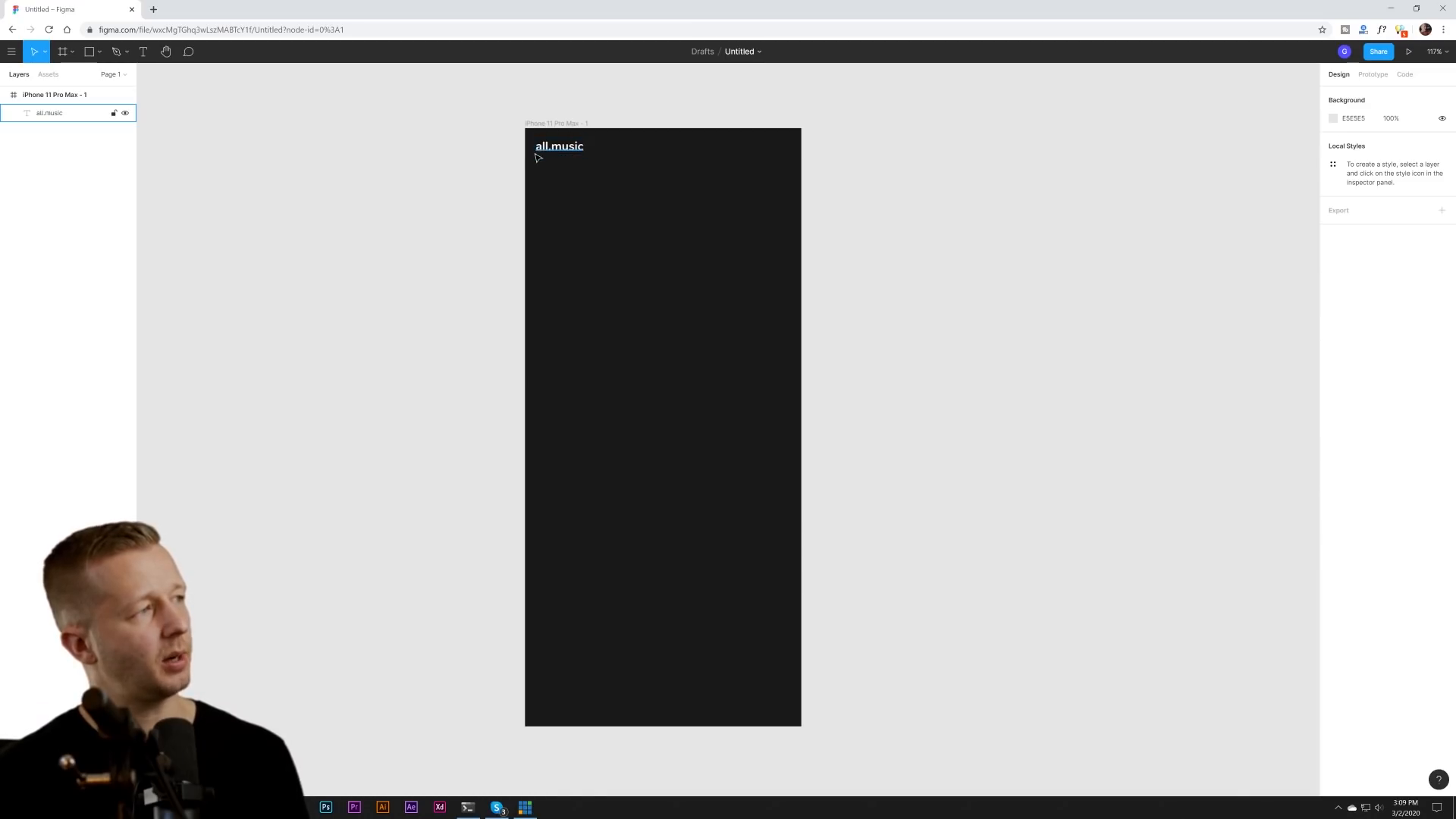
- Set the all.music text's font size to 19
left_click(566, 150)
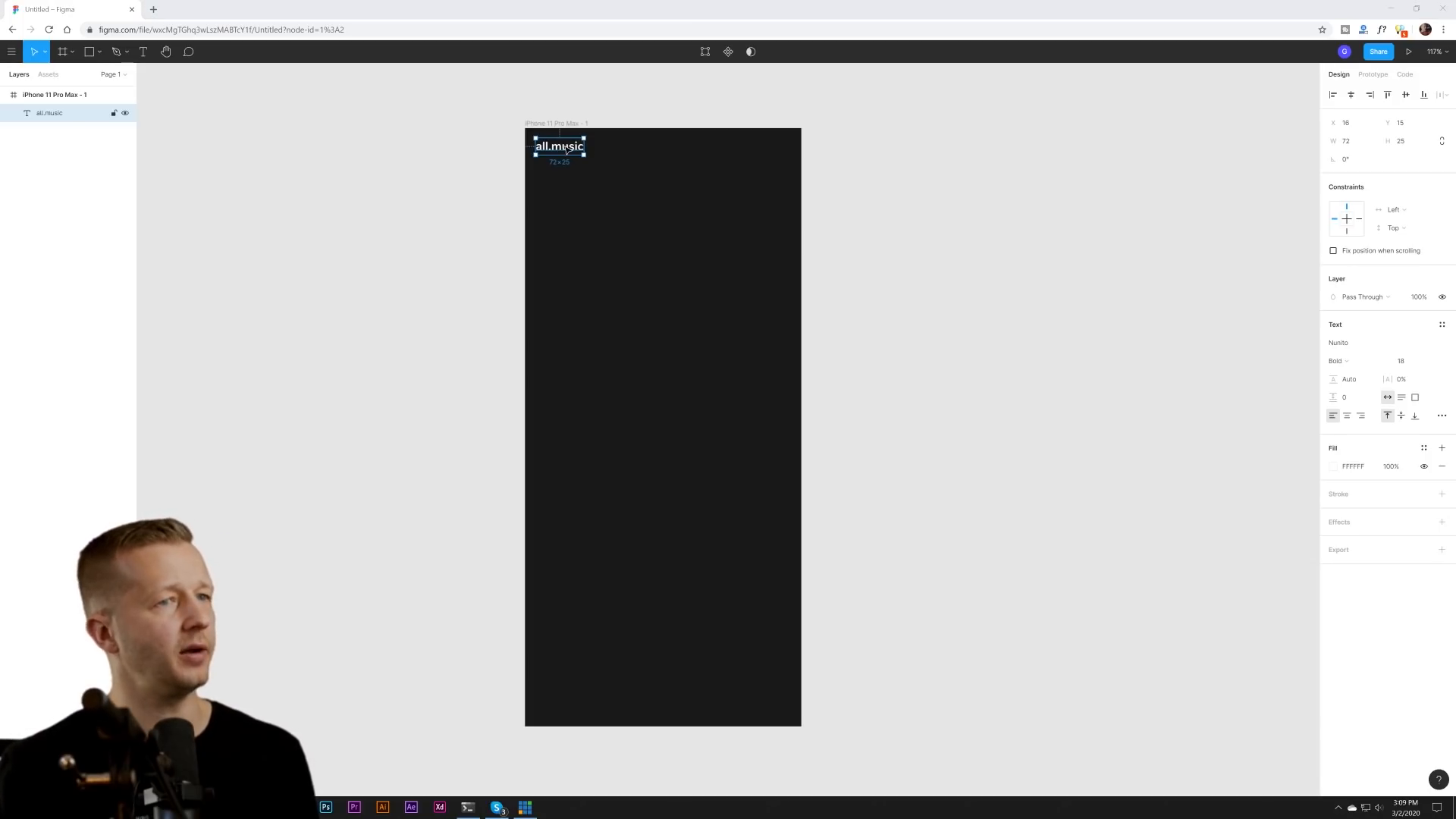
left_click(1413, 365)
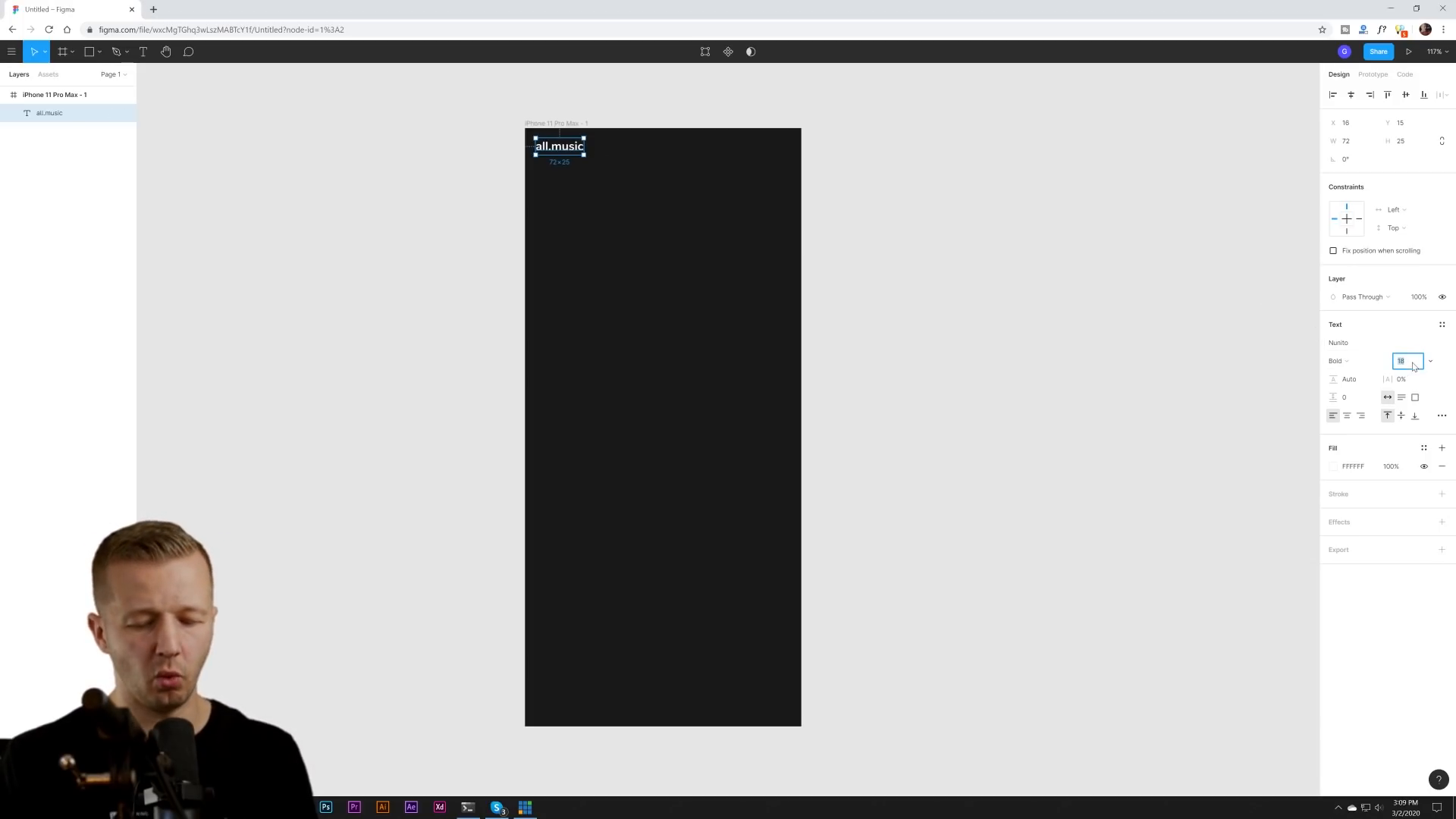
type("19")
key("Return")
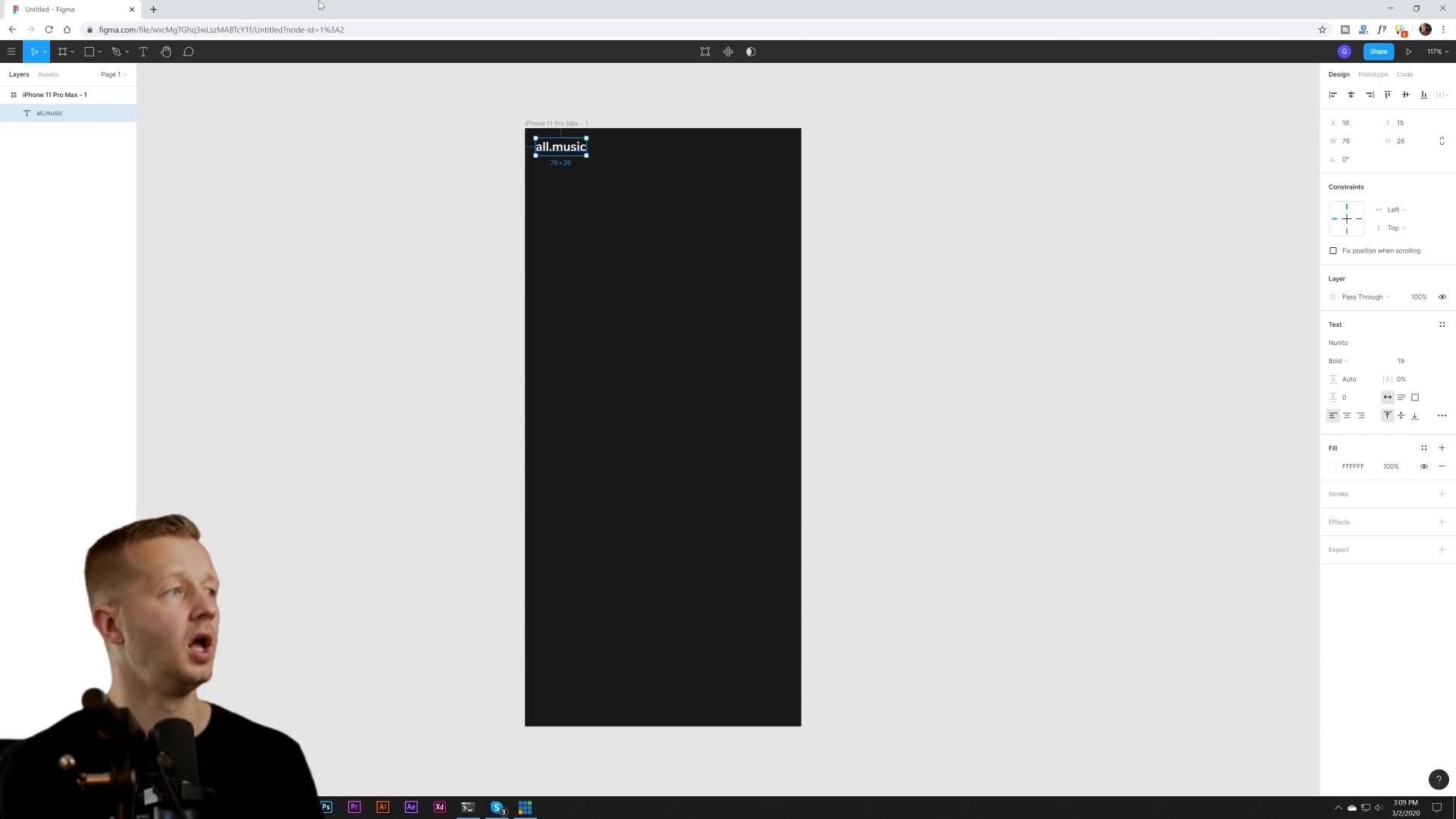
- Recolor only the word music in the all.music logo to teal 00EBC1, leaving the text editing mode
double_click(566, 149)
left_click(576, 148)
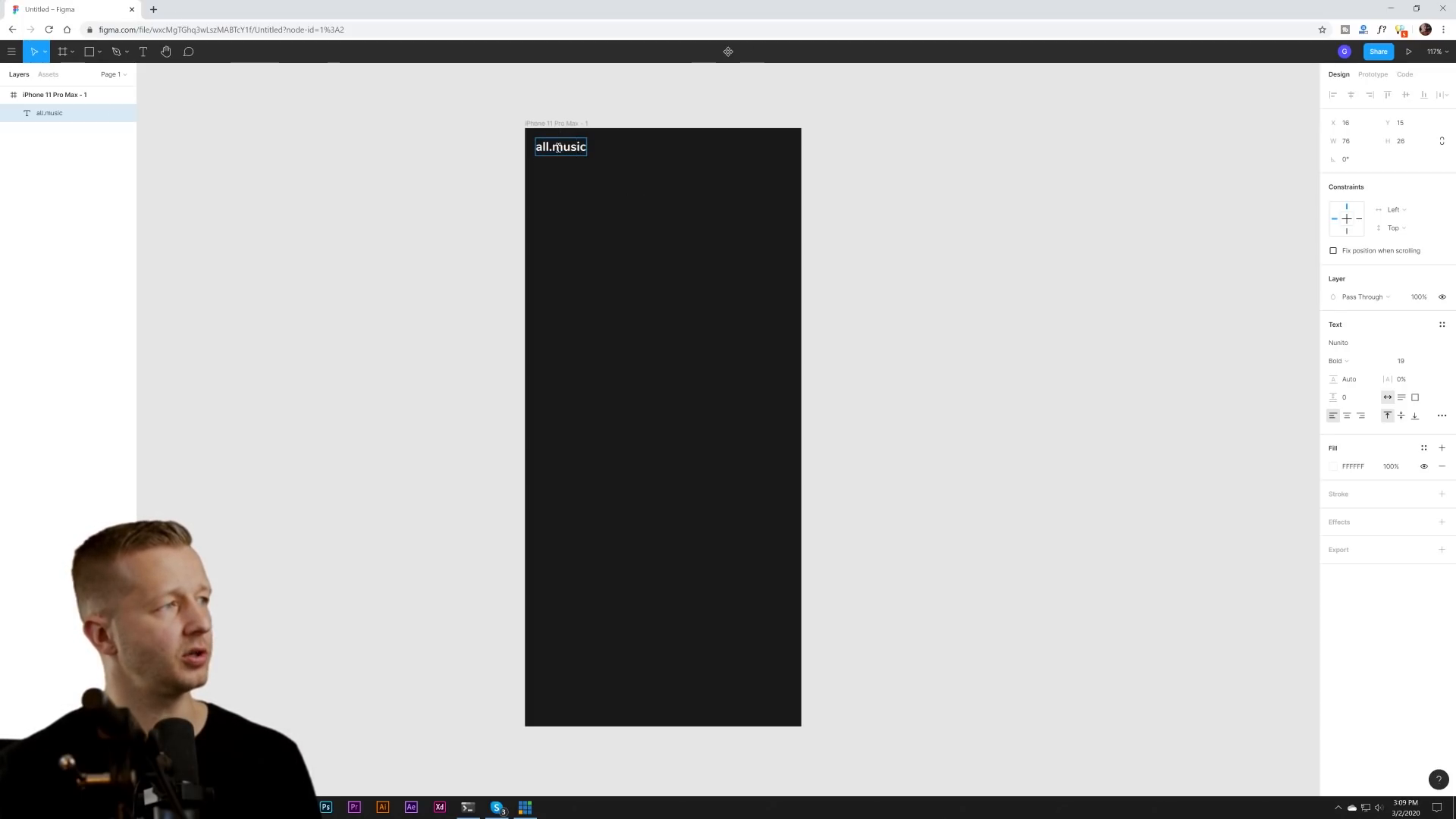
left_click_drag(557, 147, 588, 148)
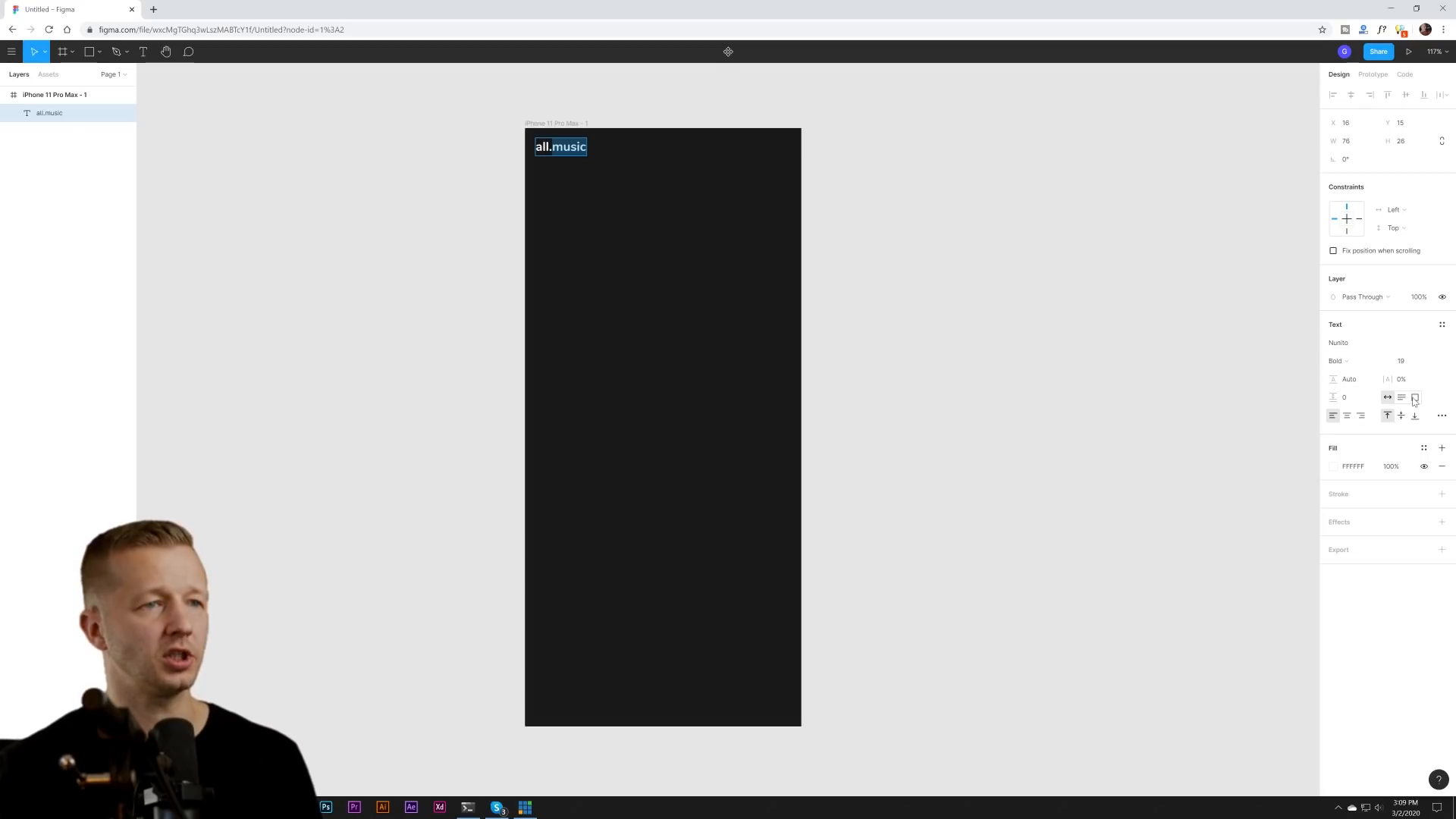
left_click(1334, 466)
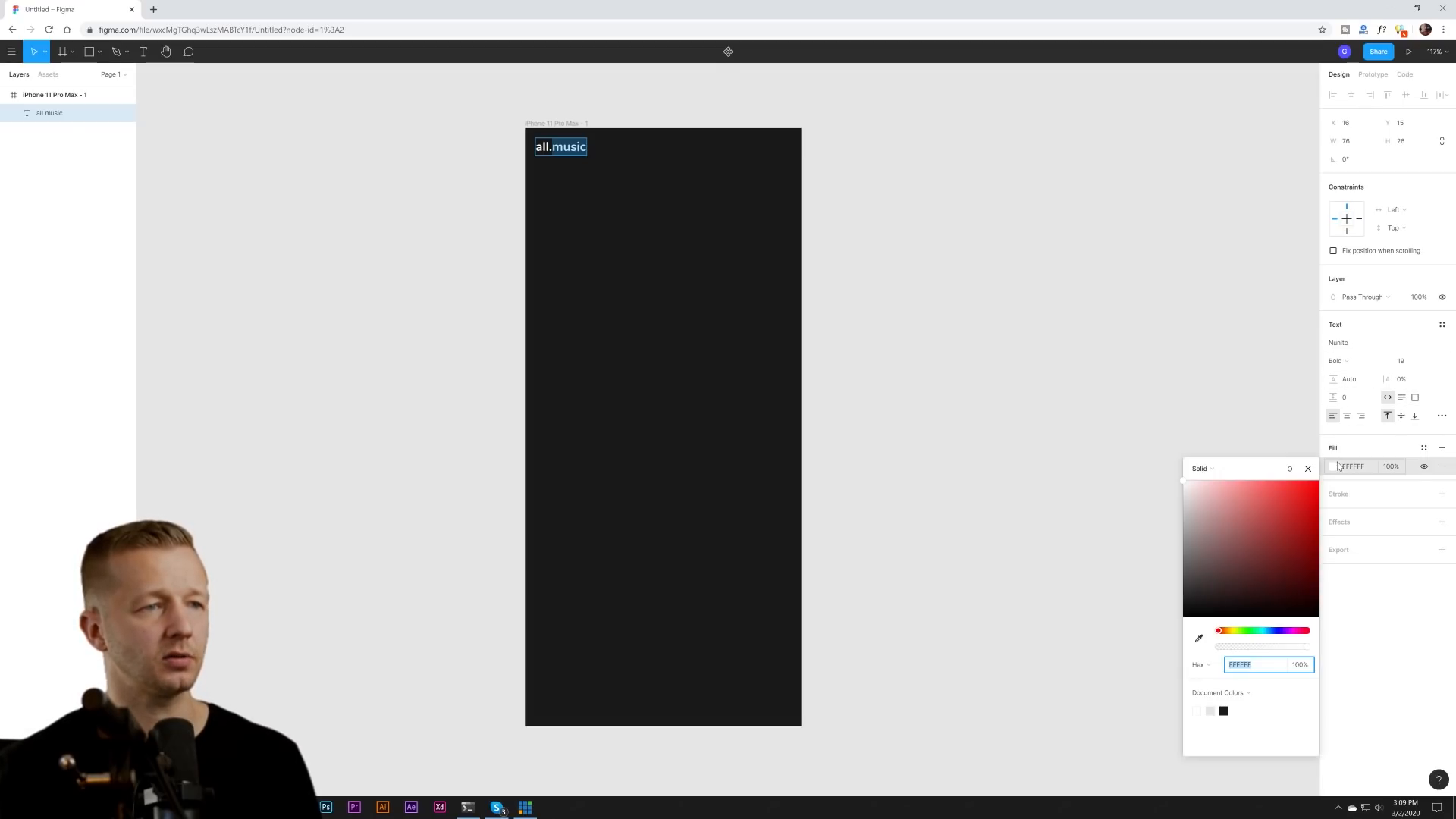
left_click(1269, 632)
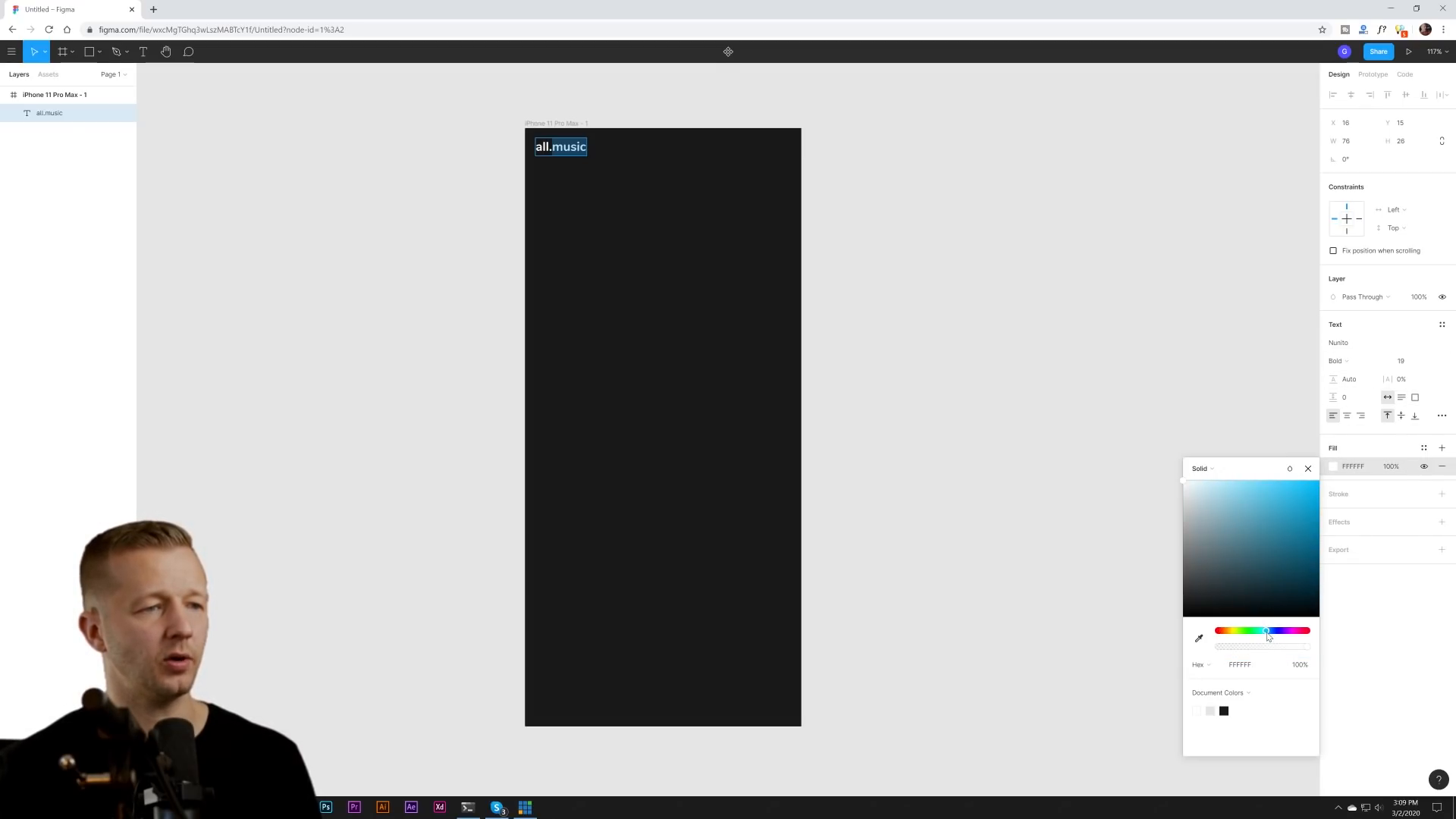
left_click_drag(1267, 636, 1259, 636)
left_click_drag(1309, 519, 1330, 498)
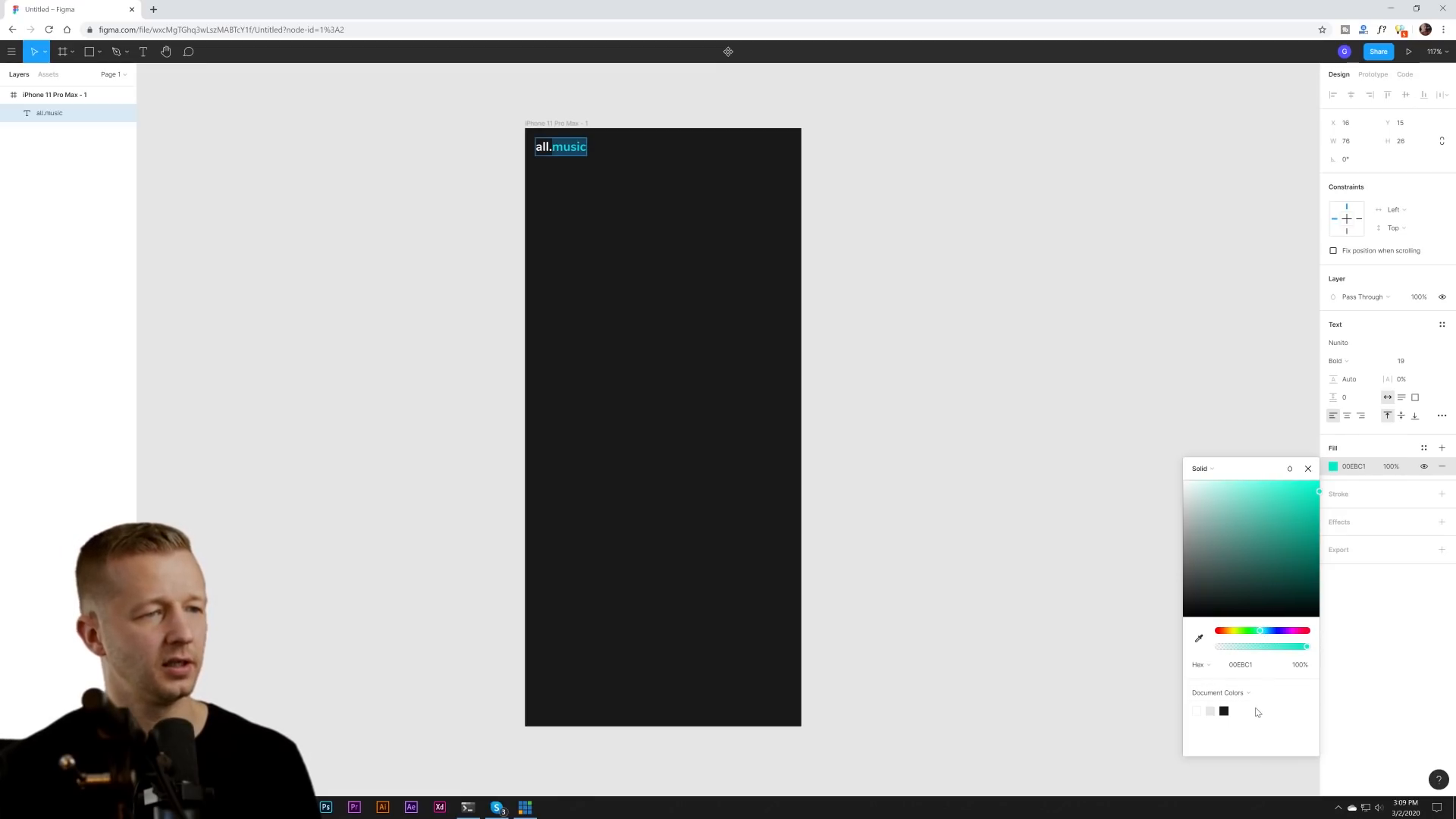
left_click(1136, 291)
left_click(847, 204)
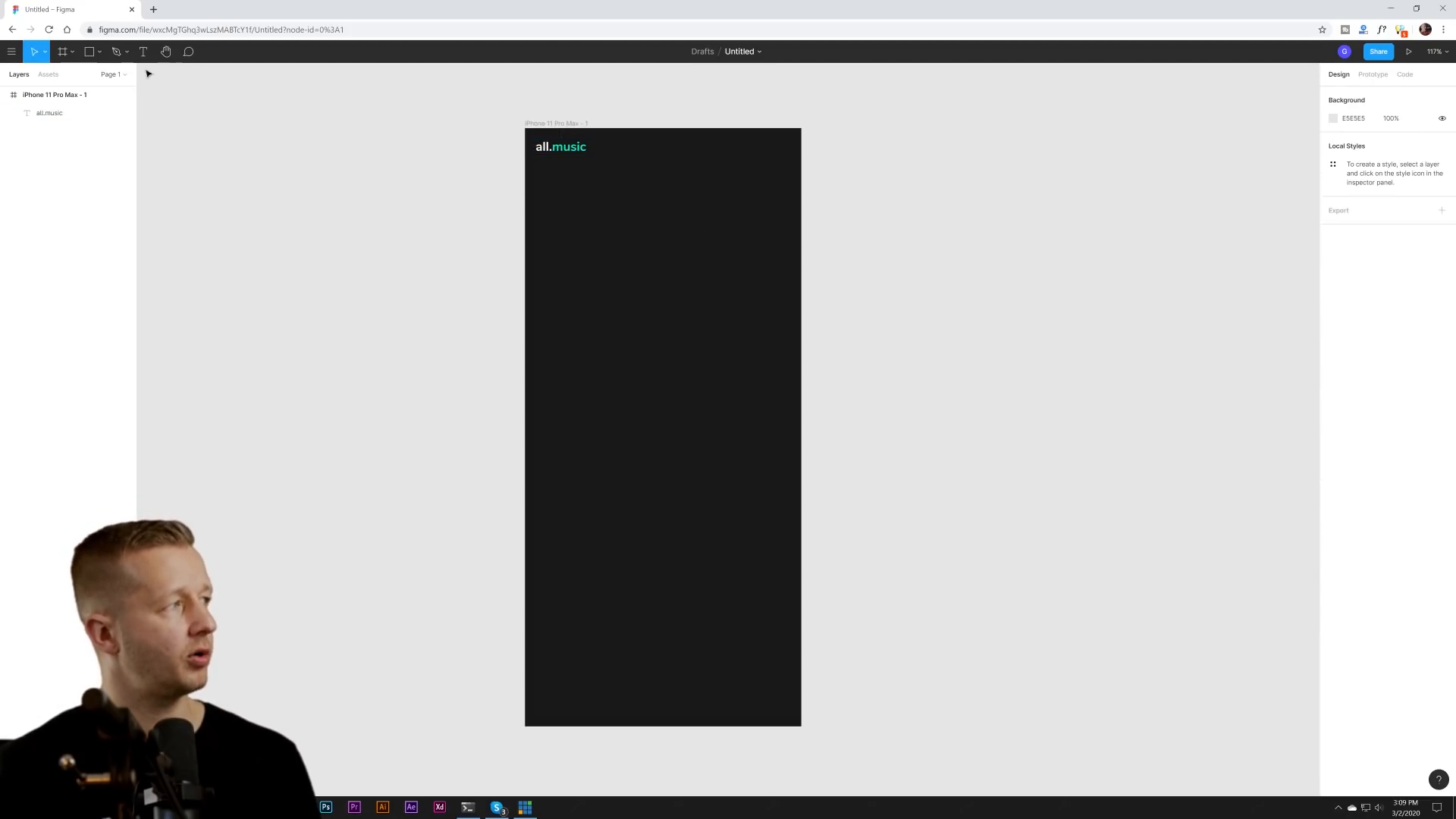
- Draw a rectangle about 231 × 23 beside the all.music logo, at about X 109, Y 15
left_click(89, 53)
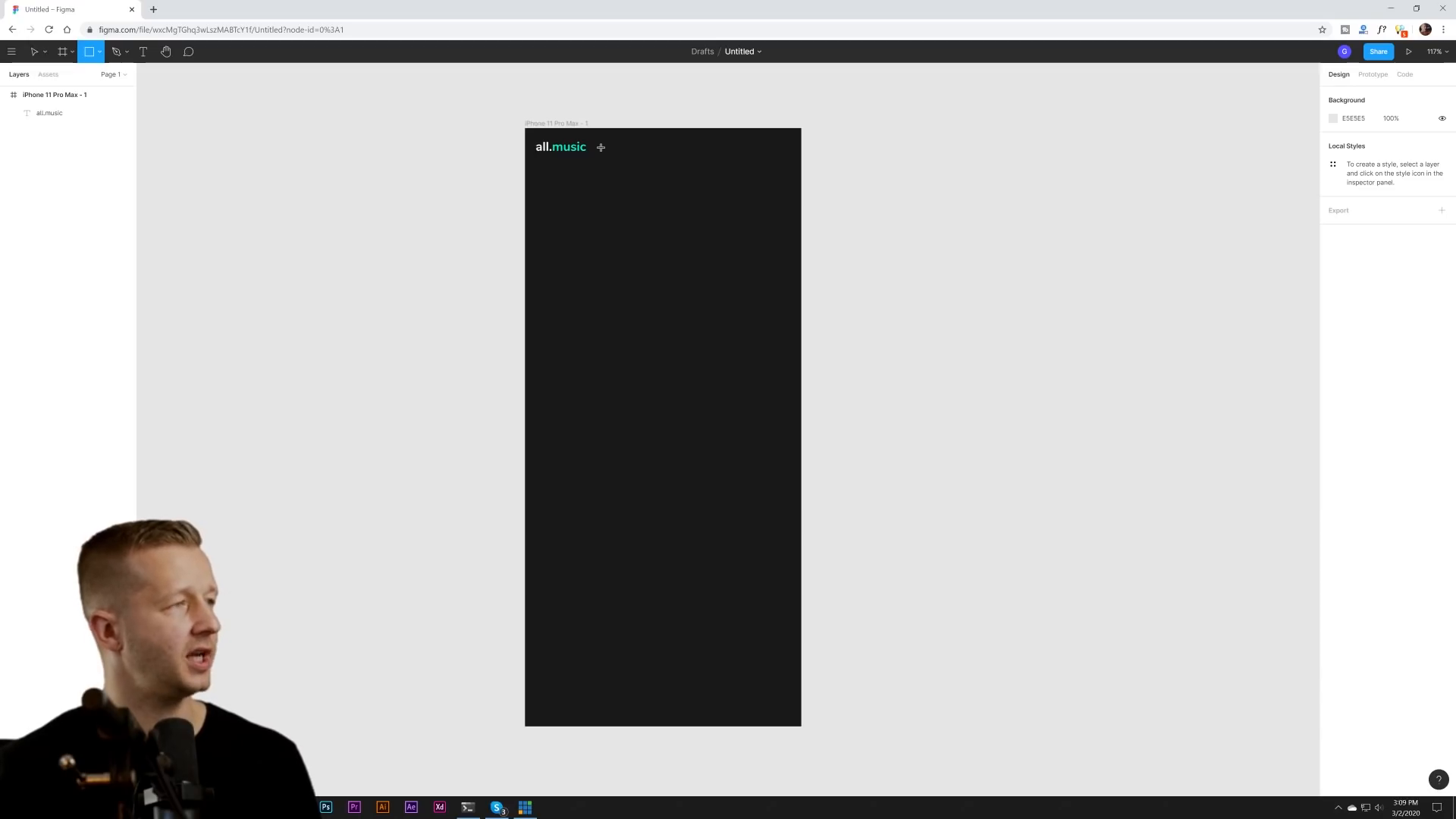
mouse_move(596, 142)
left_mouse_down()
mouse_move(765, 146)
mouse_move(747, 145)
mouse_move(751, 132)
mouse_move(722, 148)
left_mouse_up()
key("alt")
scroll(672, 169, "up", 2)
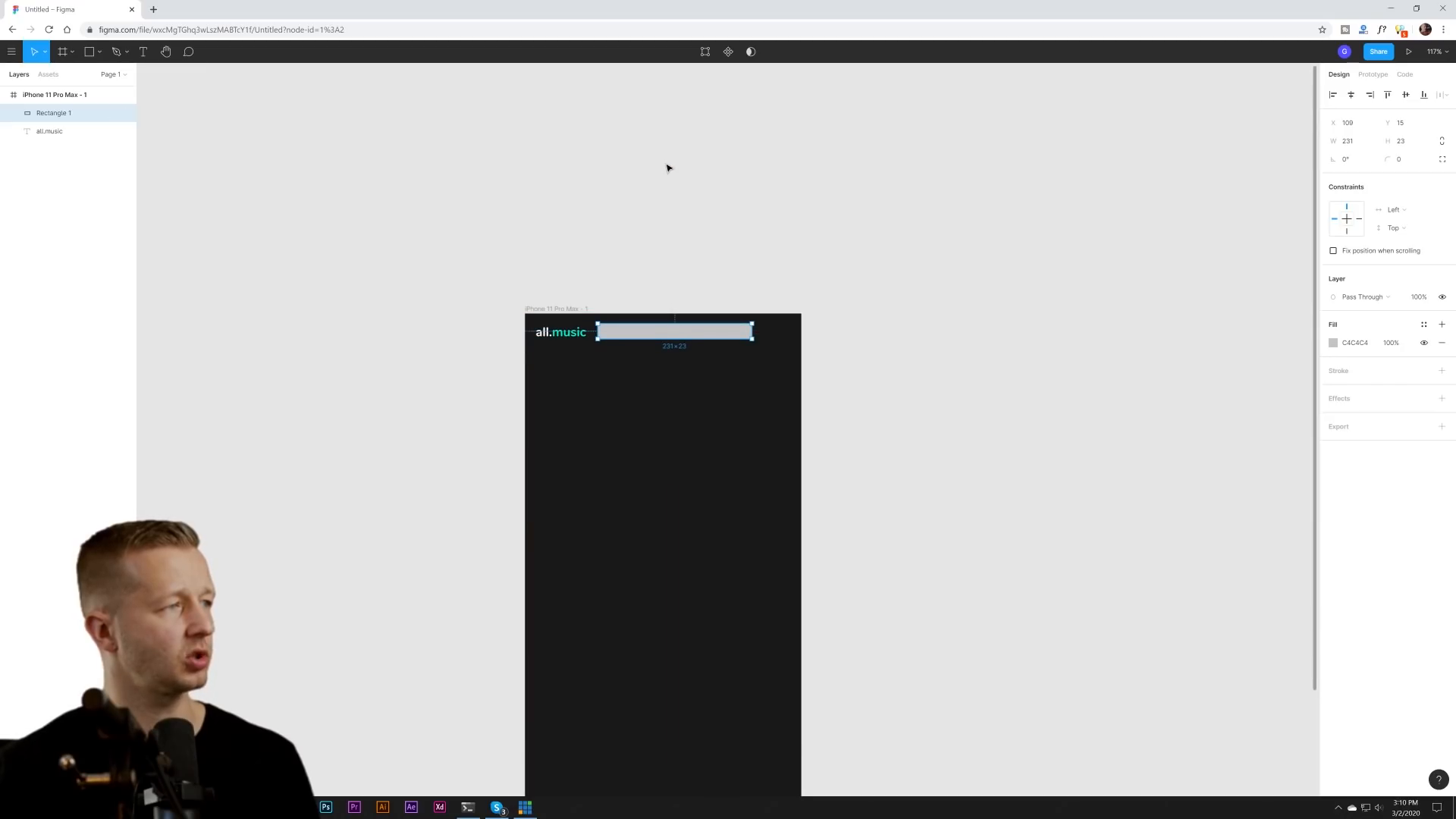
scroll(663, 286, "up", 5)
left_click_drag(723, 345, 750, 209)
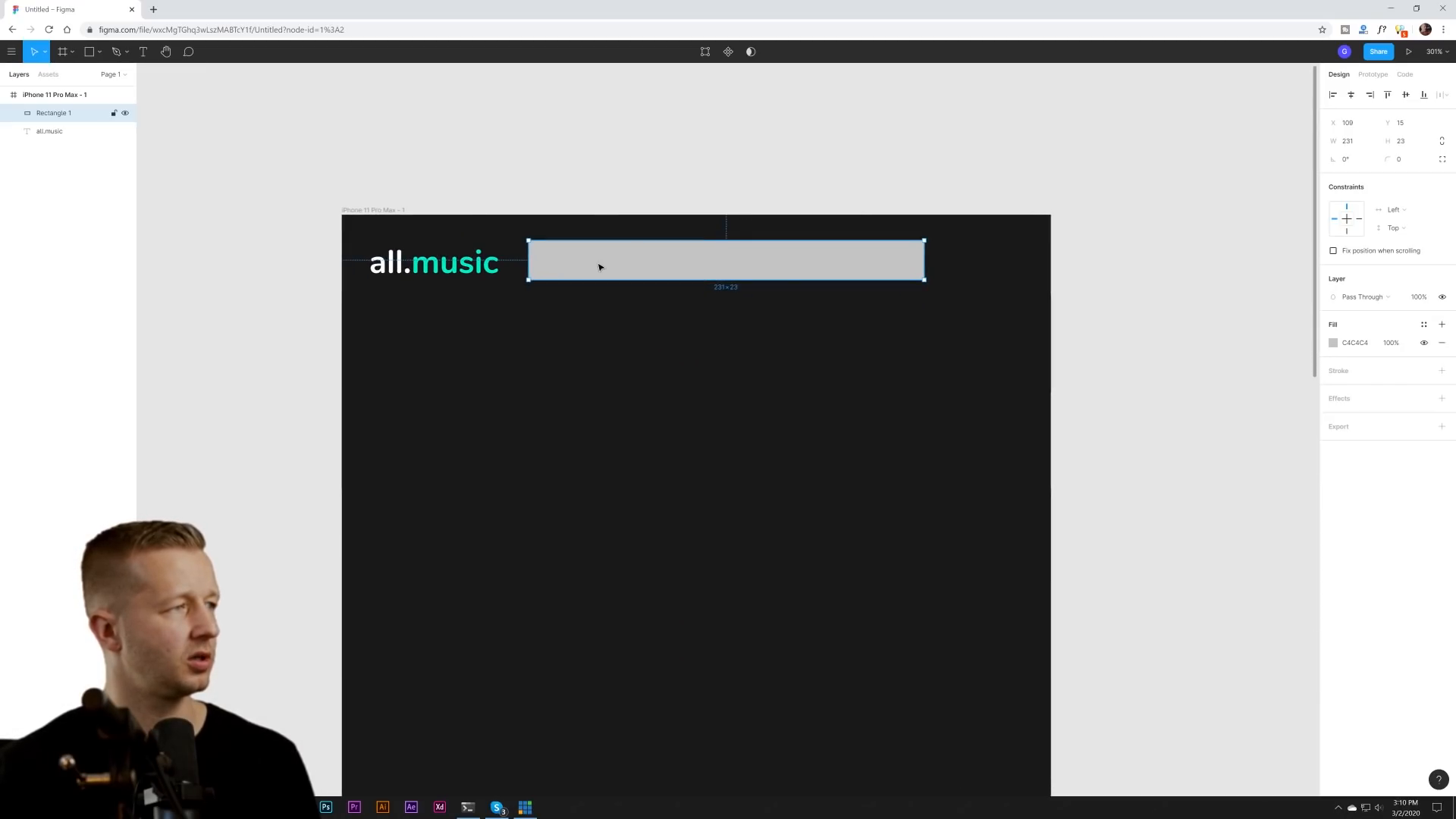
- Set the rectangle's corner radius to 15 and move it to about X 107, Y 17
left_click(1409, 161)
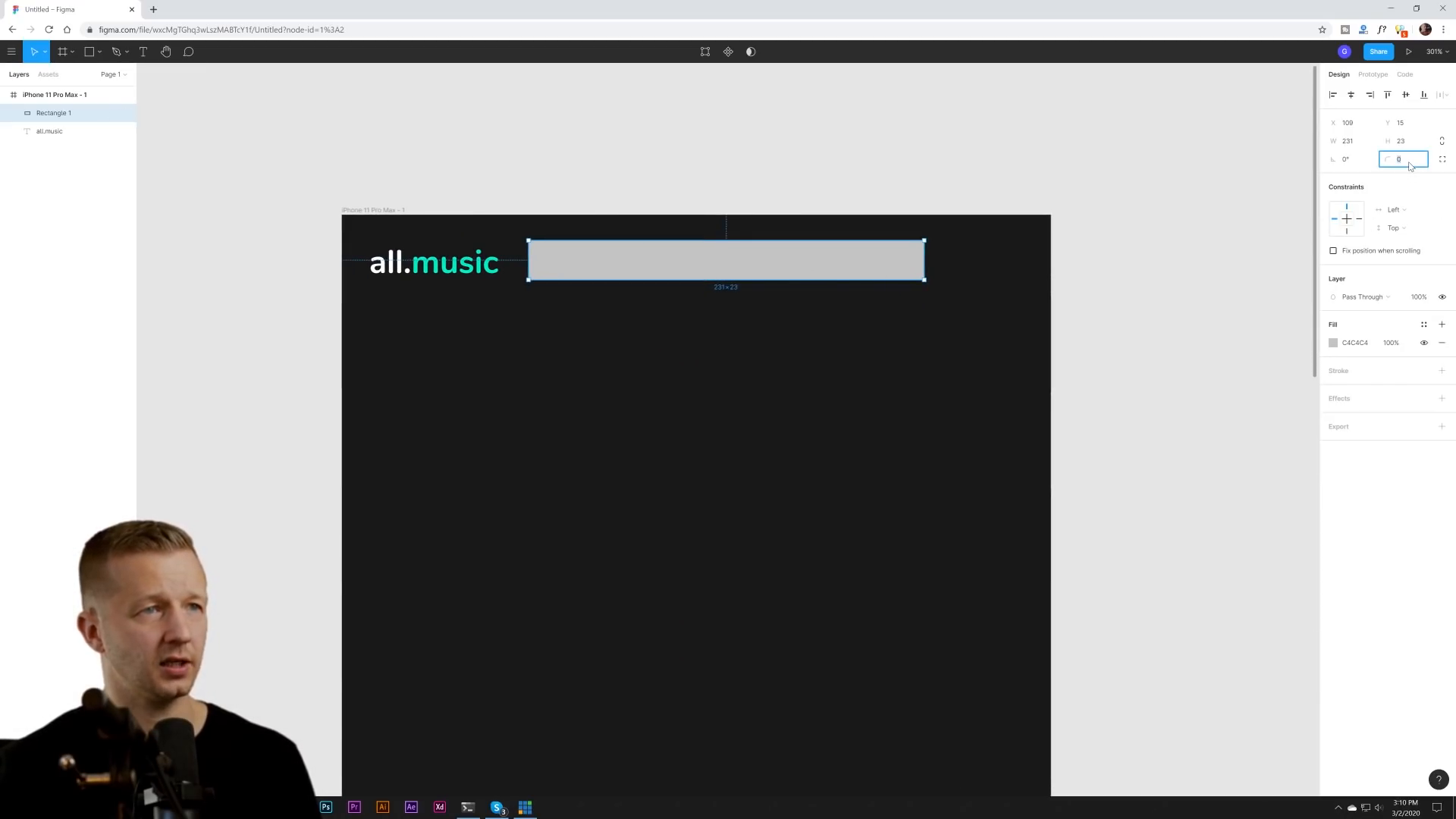
type("15")
key("Return")
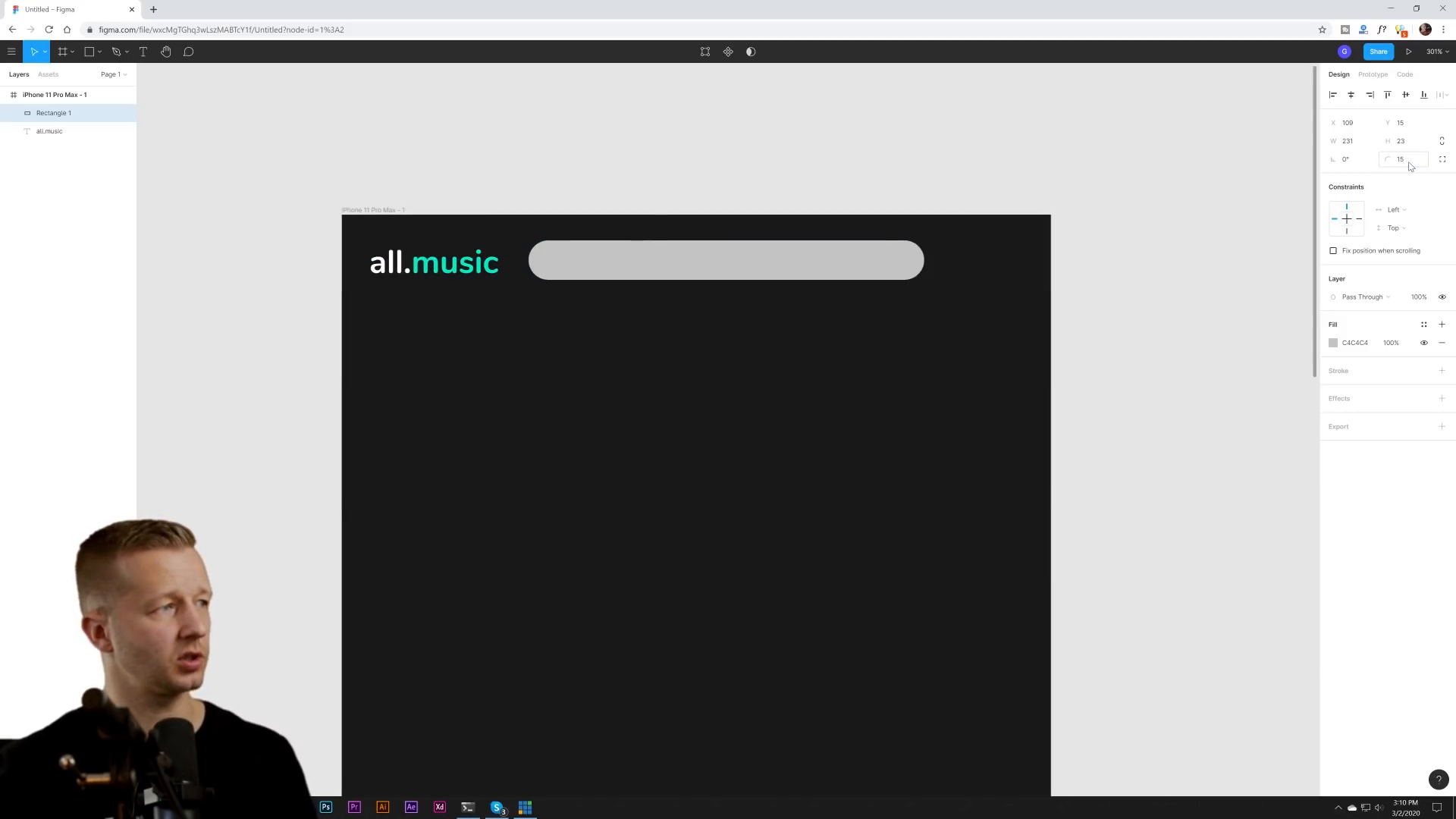
left_click_drag(819, 258, 813, 264)
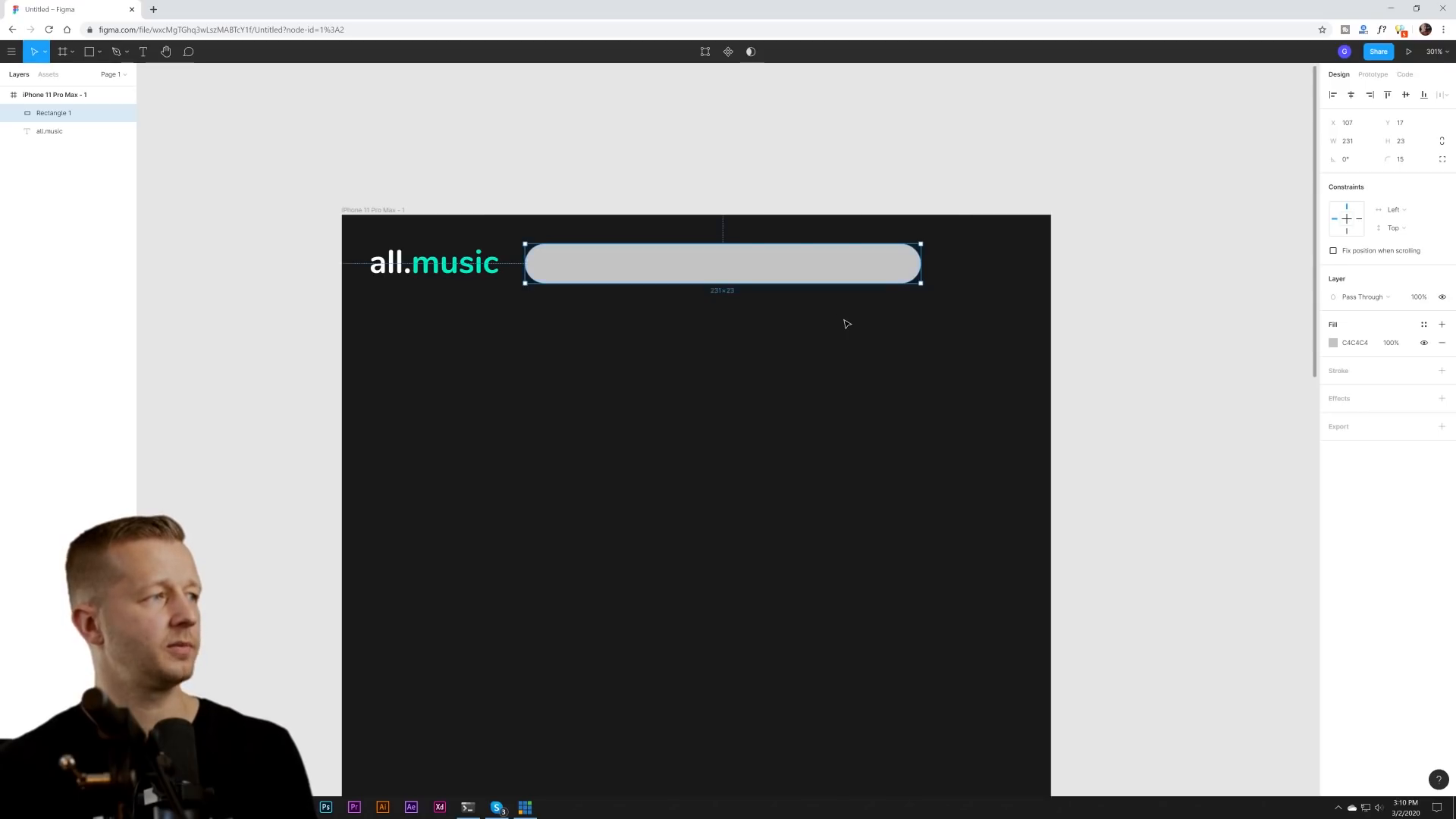
left_click(844, 322)
scroll(828, 349, "down", 5)
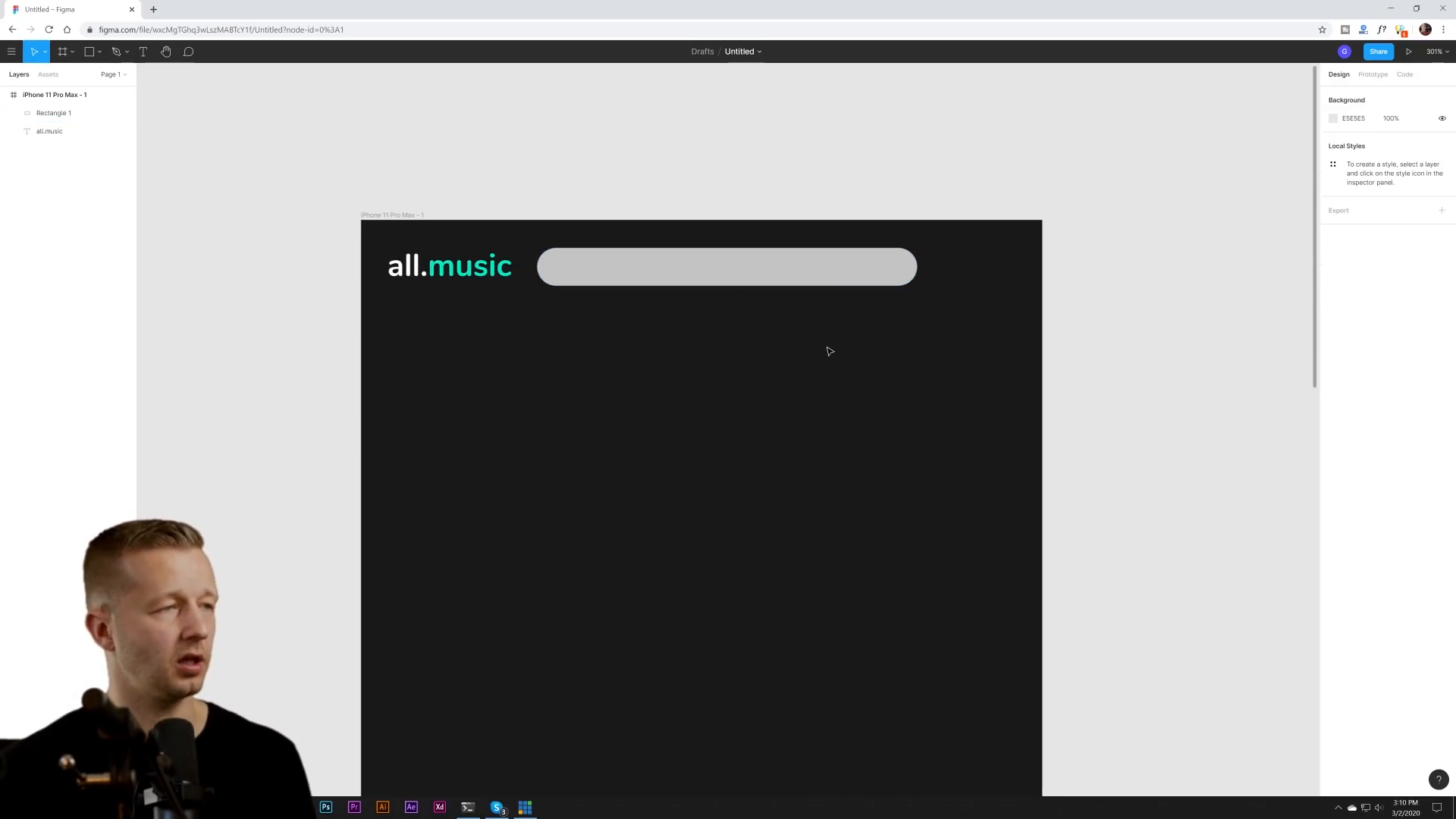
scroll(829, 352, "down", 10)
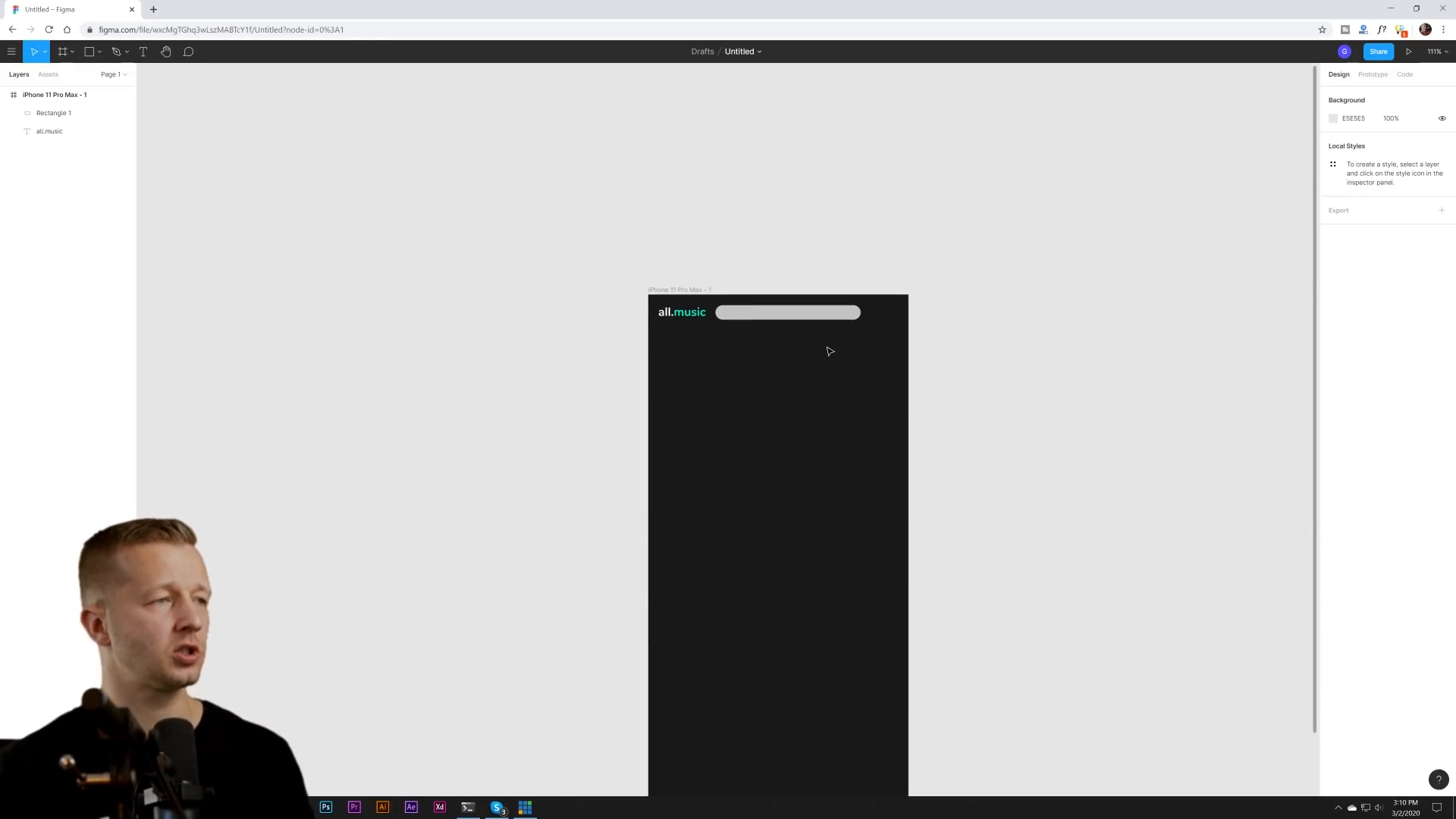
scroll(830, 351, "up", 10)
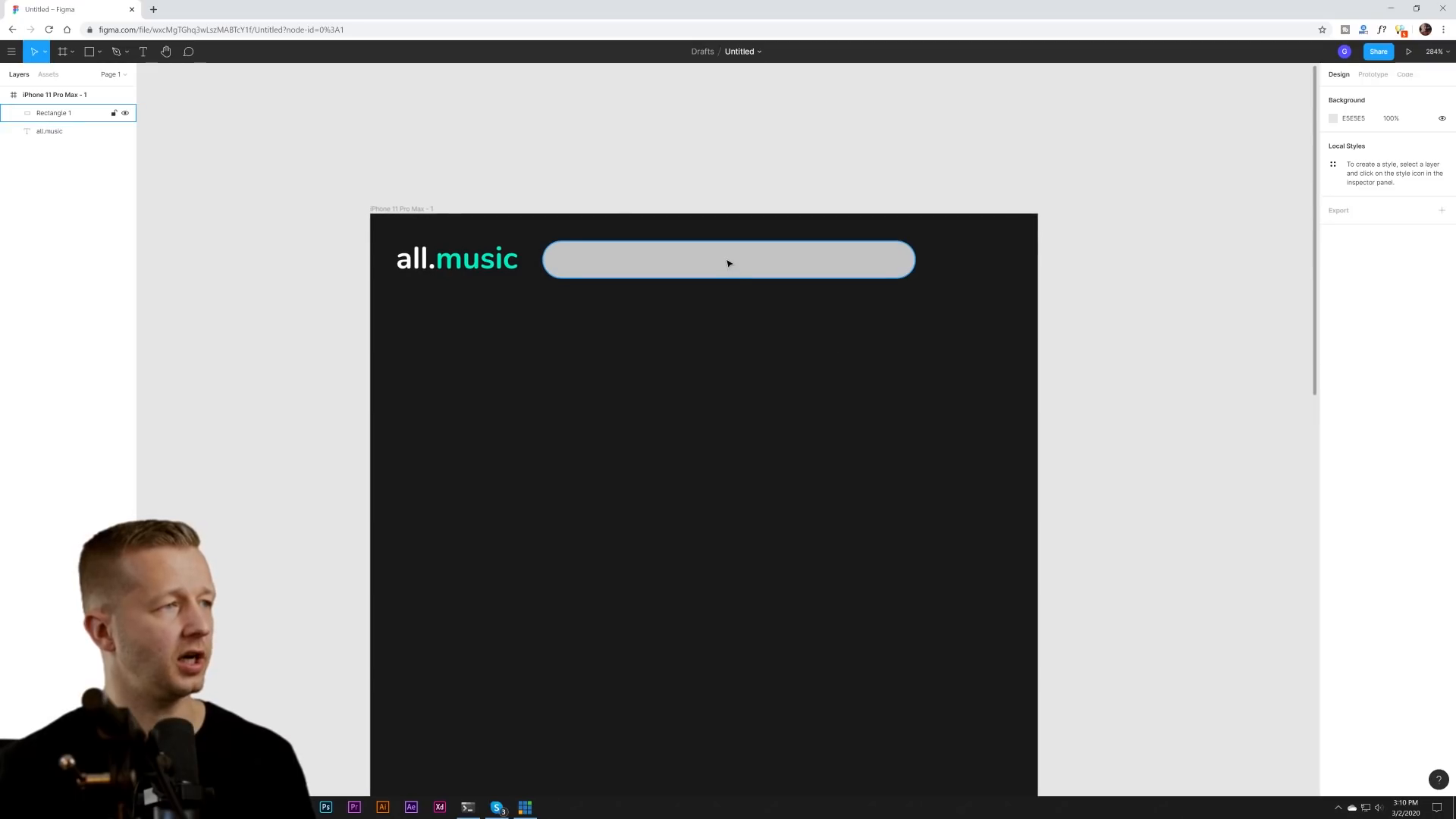
left_click(729, 263)
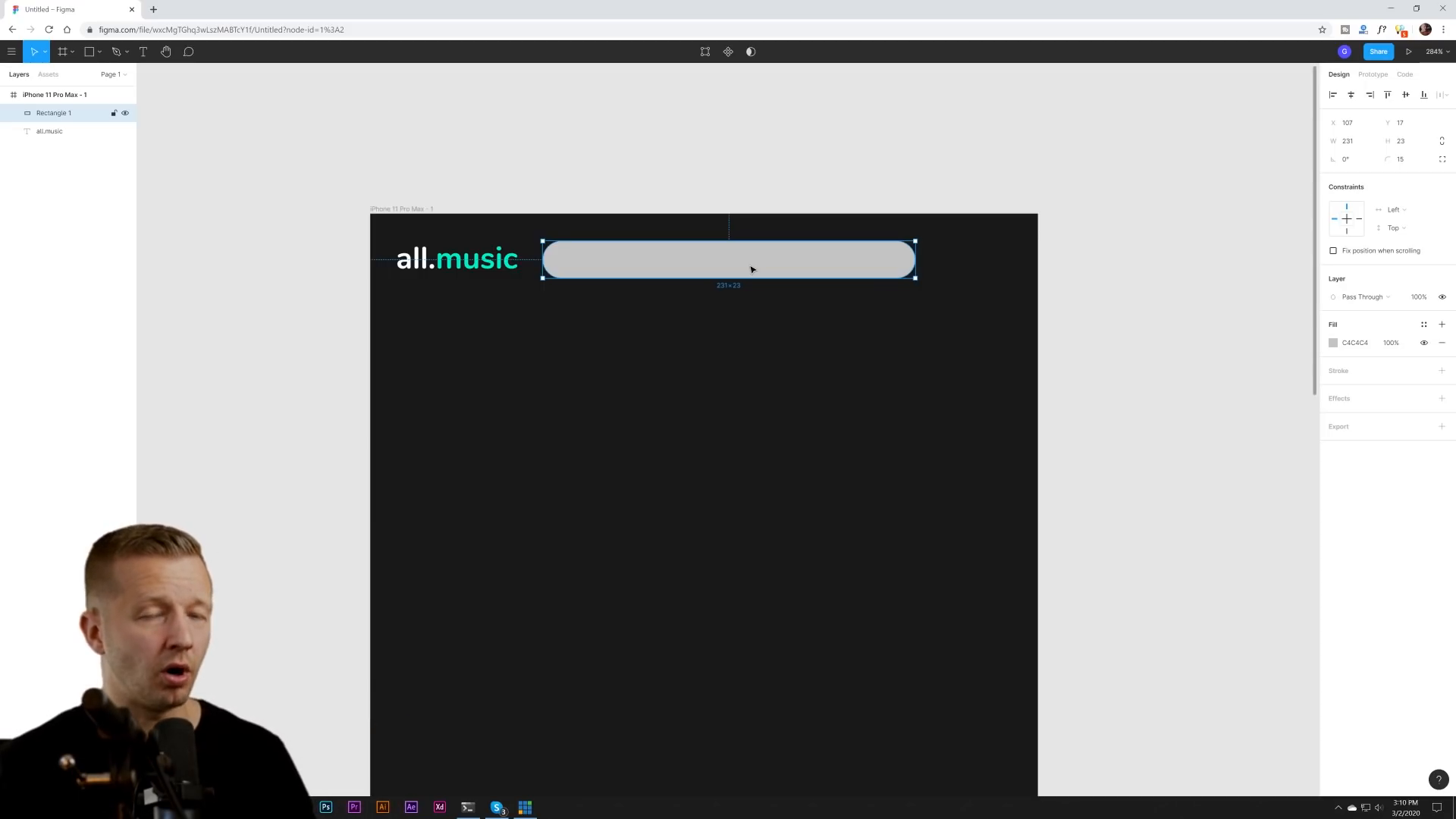
left_click(604, 316)
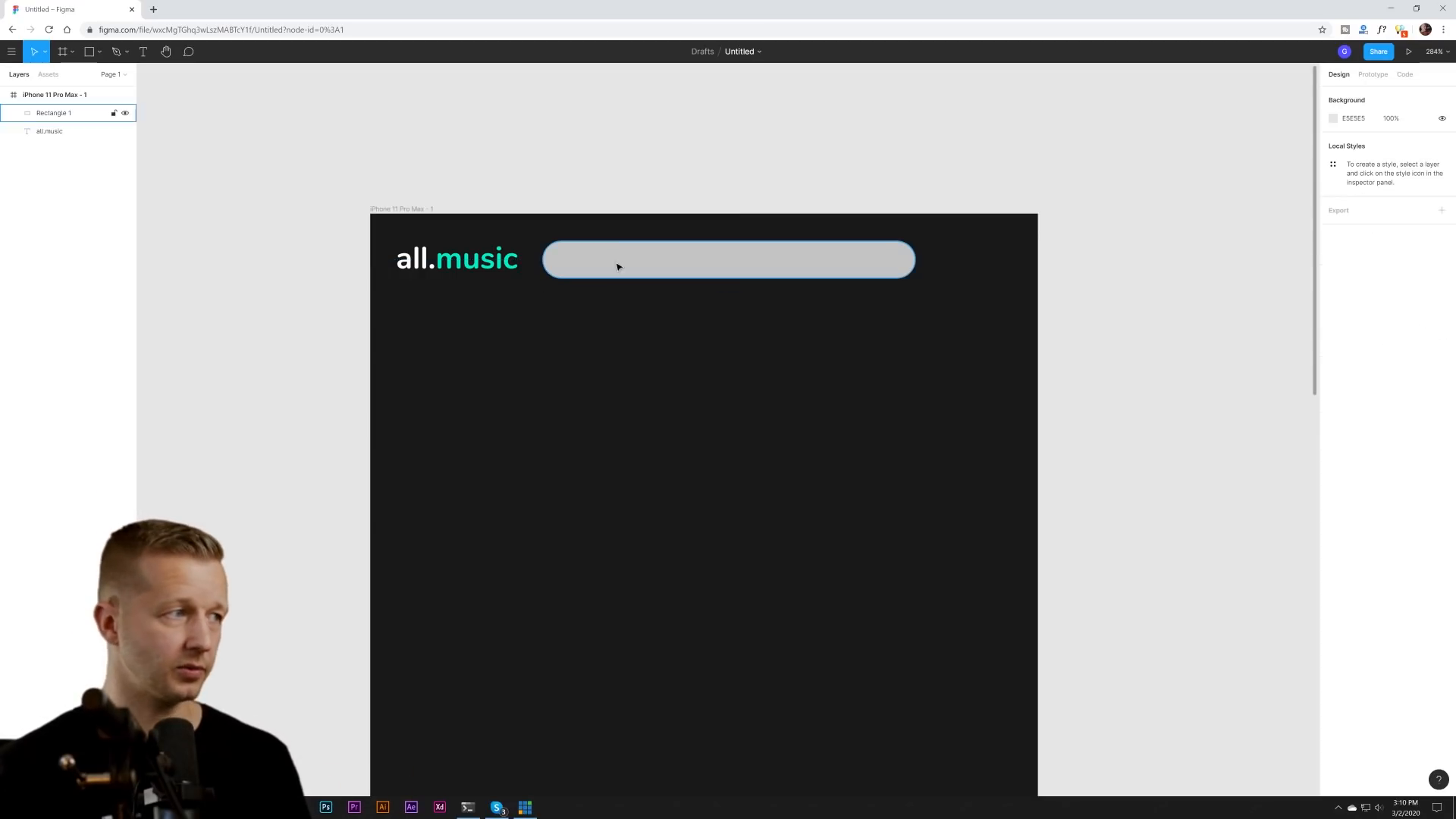
- Change the rounded bar's fill to dark gray 444444
left_click(648, 262)
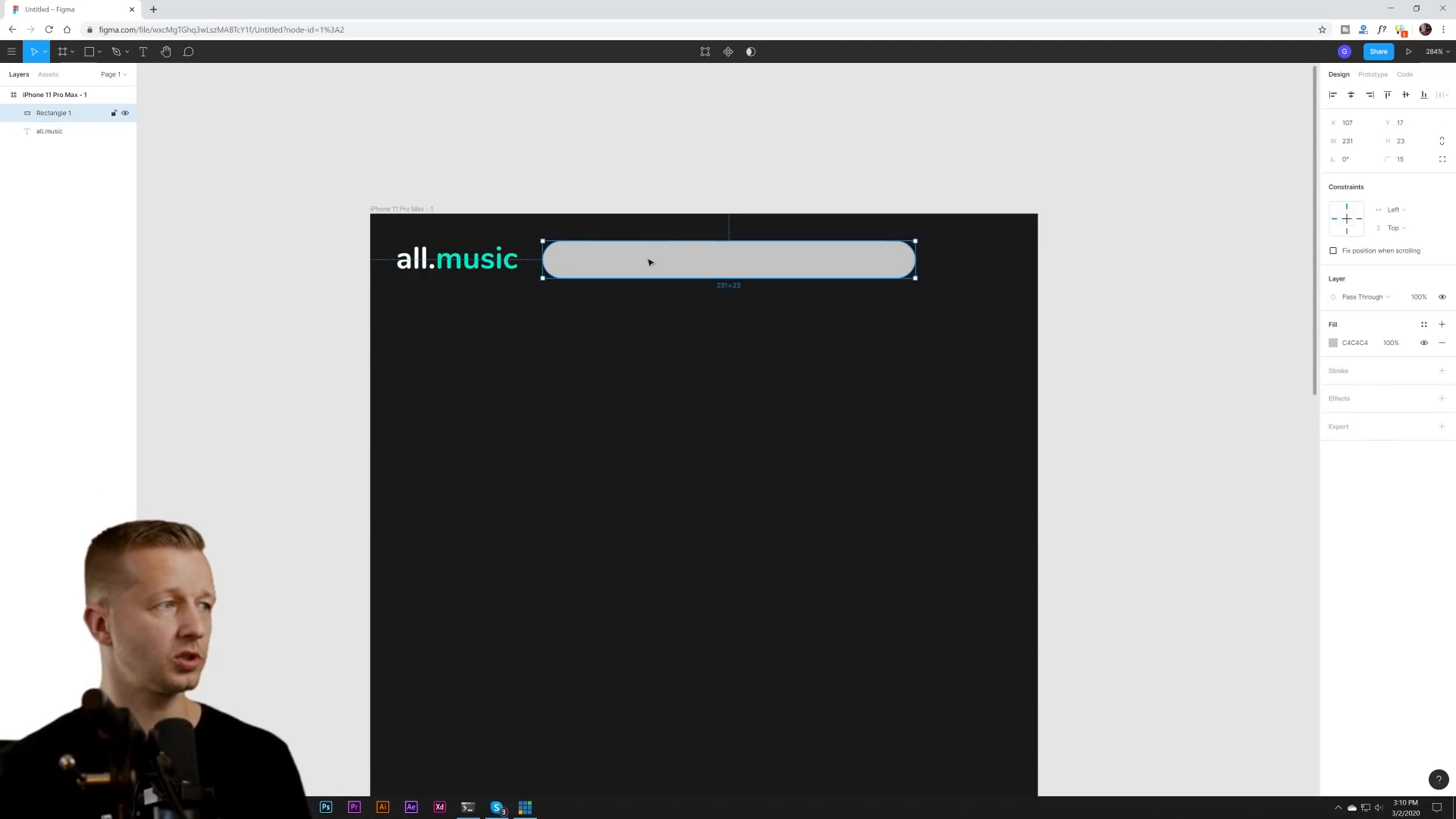
left_click(1333, 345)
left_click_drag(1257, 395, 1166, 465)
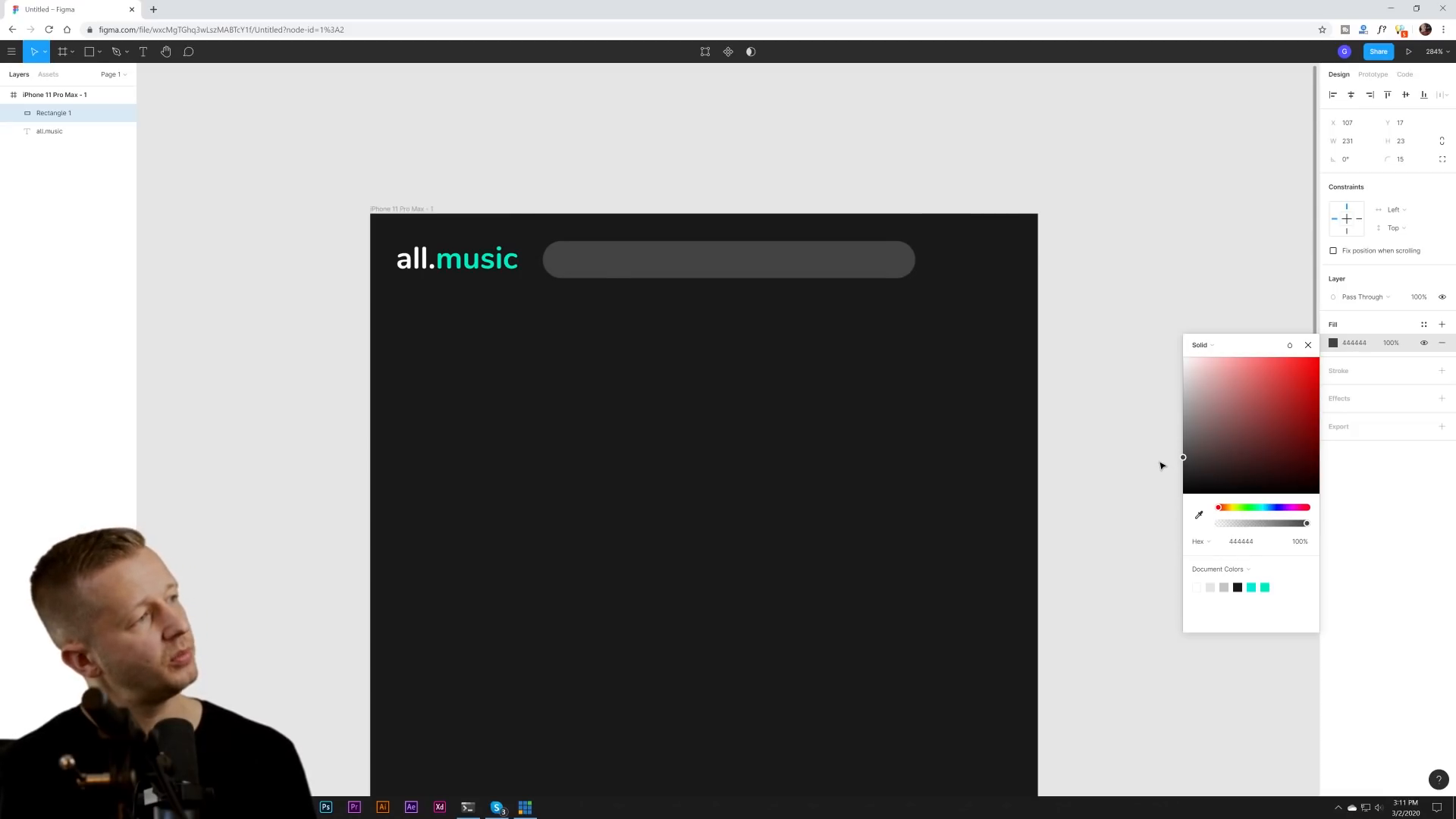
left_click(944, 323)
- Darken the rounded bar's fill to about 2E2E2E and shift the bar slightly away from the logo
left_click_drag(978, 325, 897, 406)
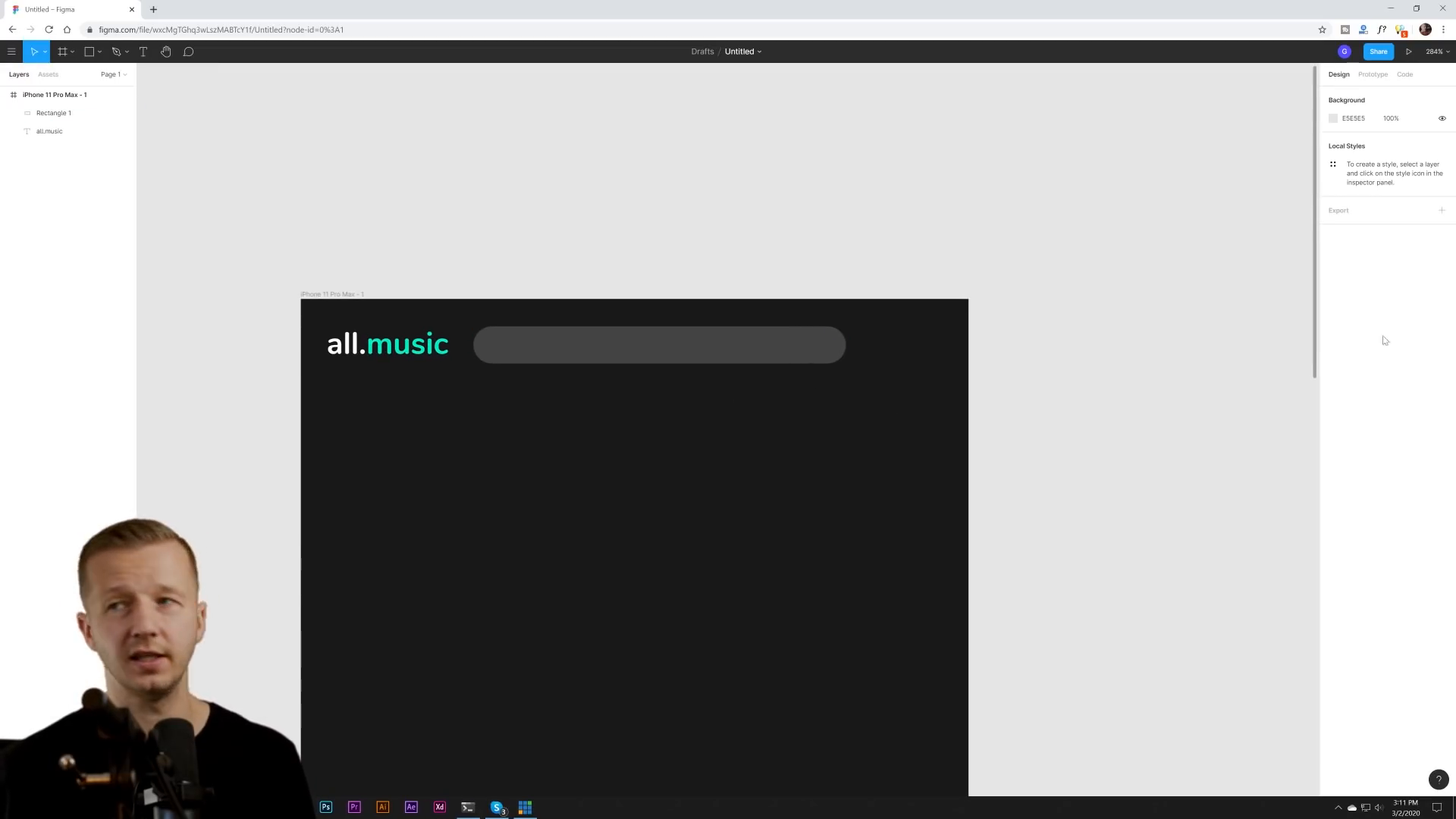
left_click(702, 357)
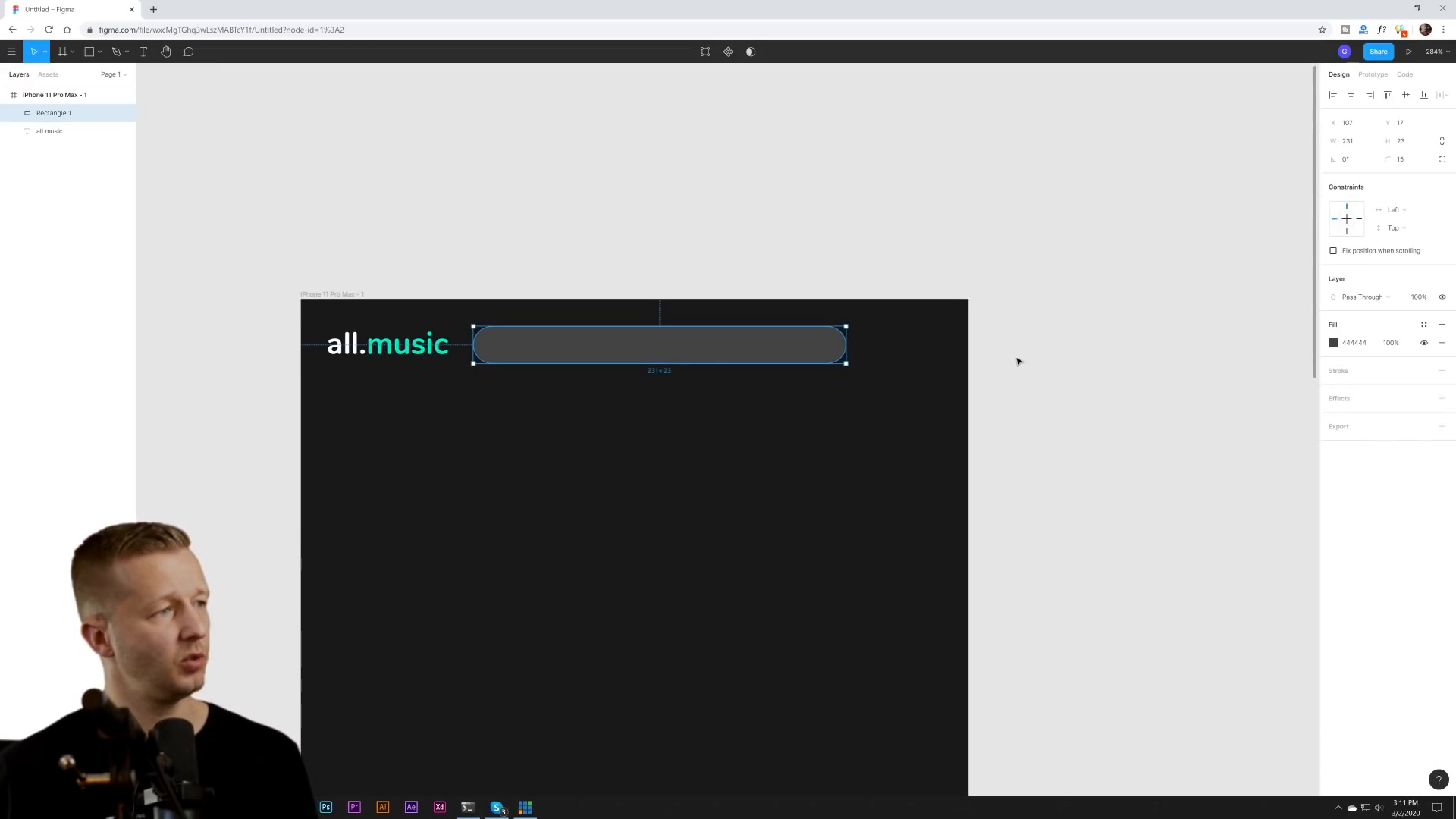
left_click(1334, 343)
left_click(1186, 466)
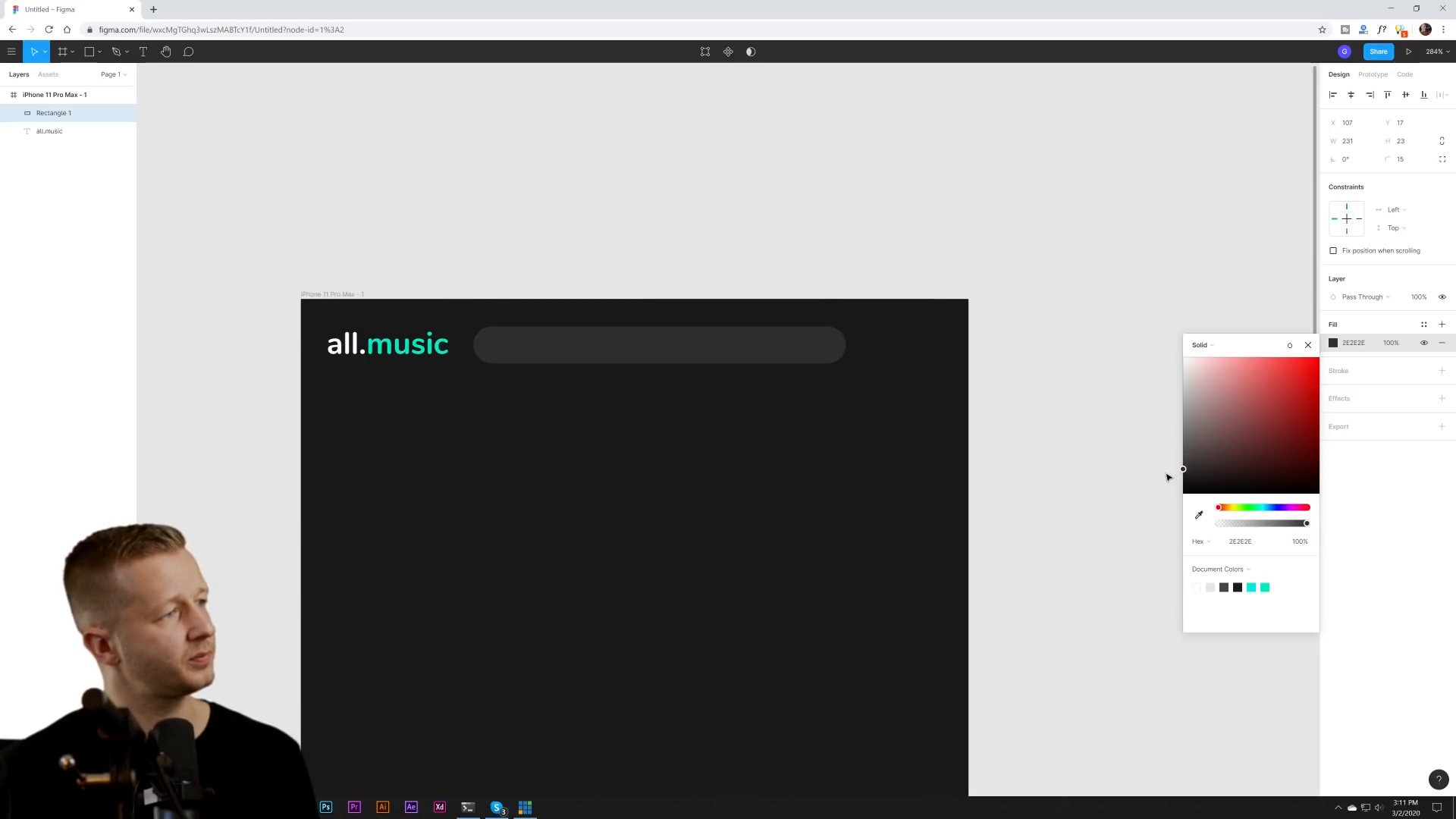
left_click(1080, 415)
left_click_drag(685, 342, 683, 346)
- Open the plugin management page, search all community plugins for iconify, and return to the design file
right_click(474, 198)
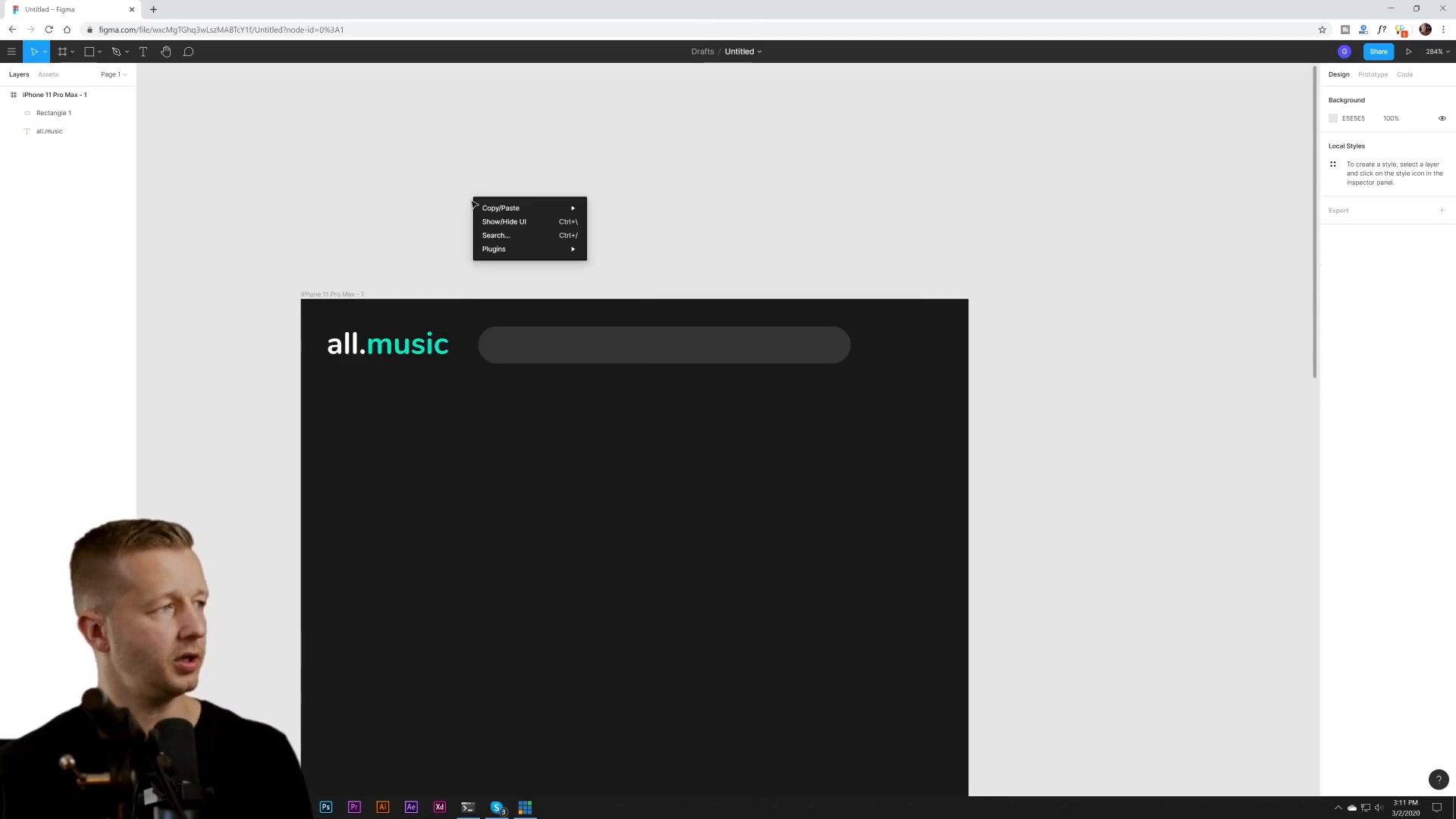
mouse_move(497, 251)
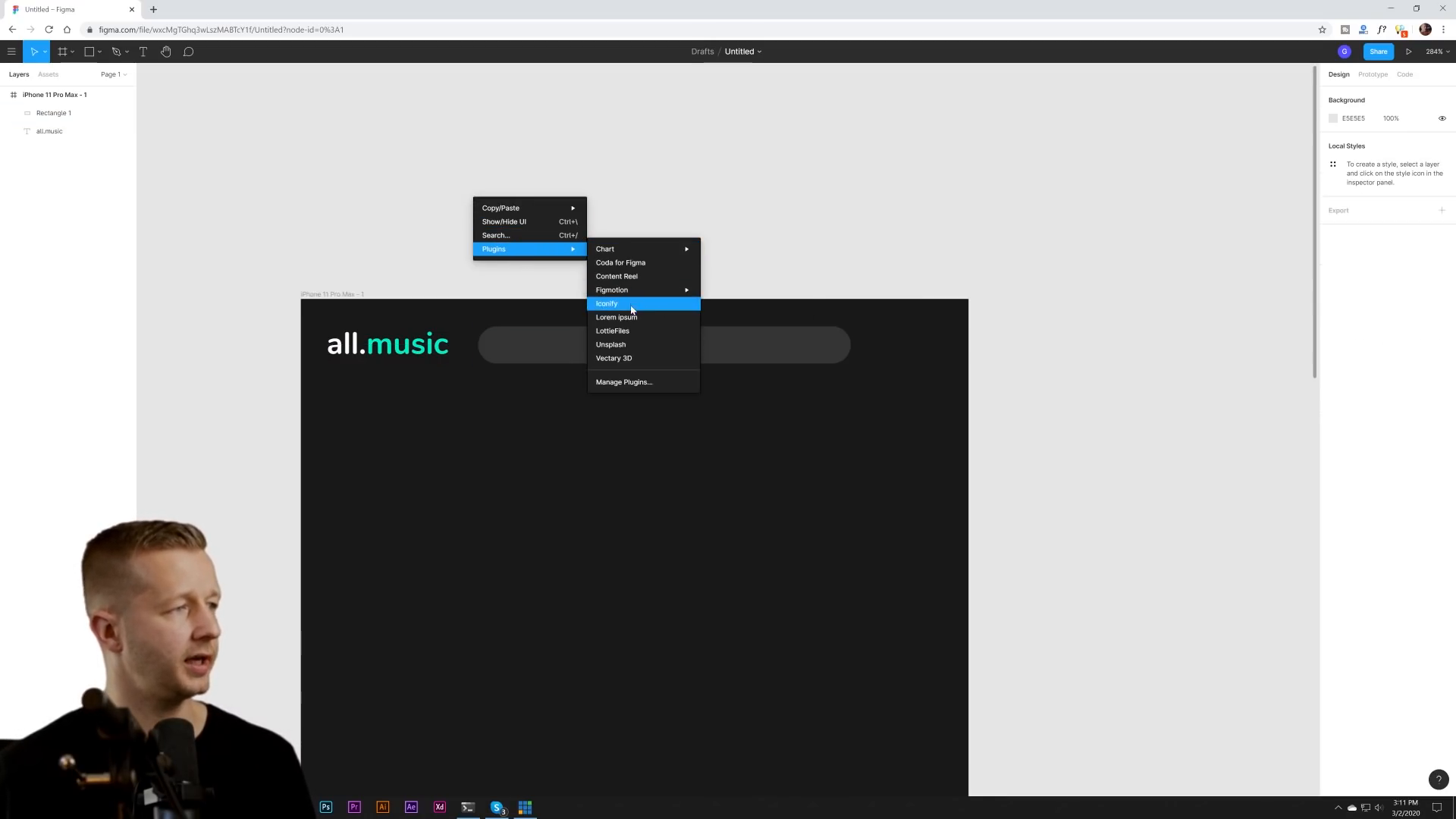
left_click(630, 383)
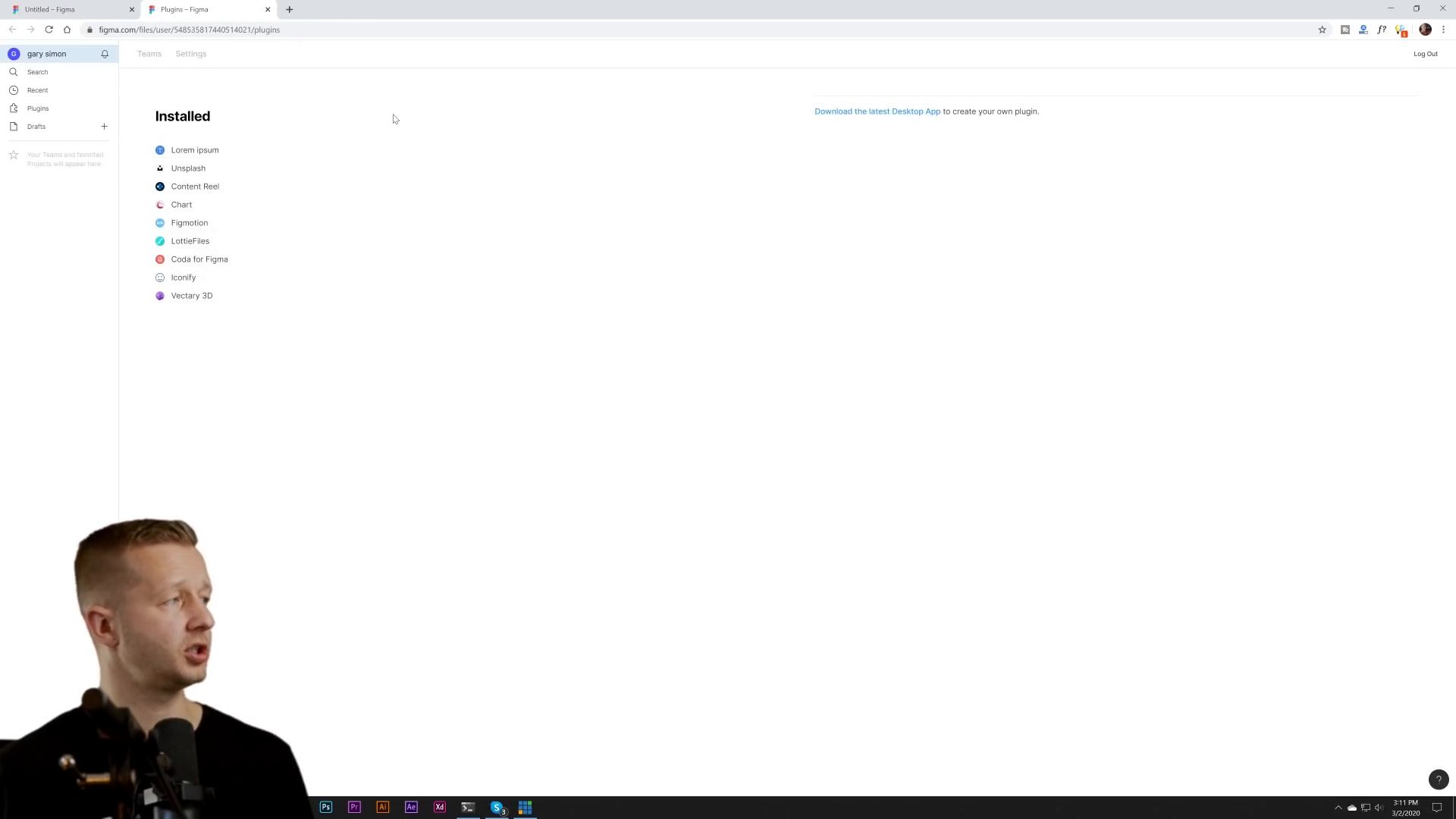
double_click(498, 6)
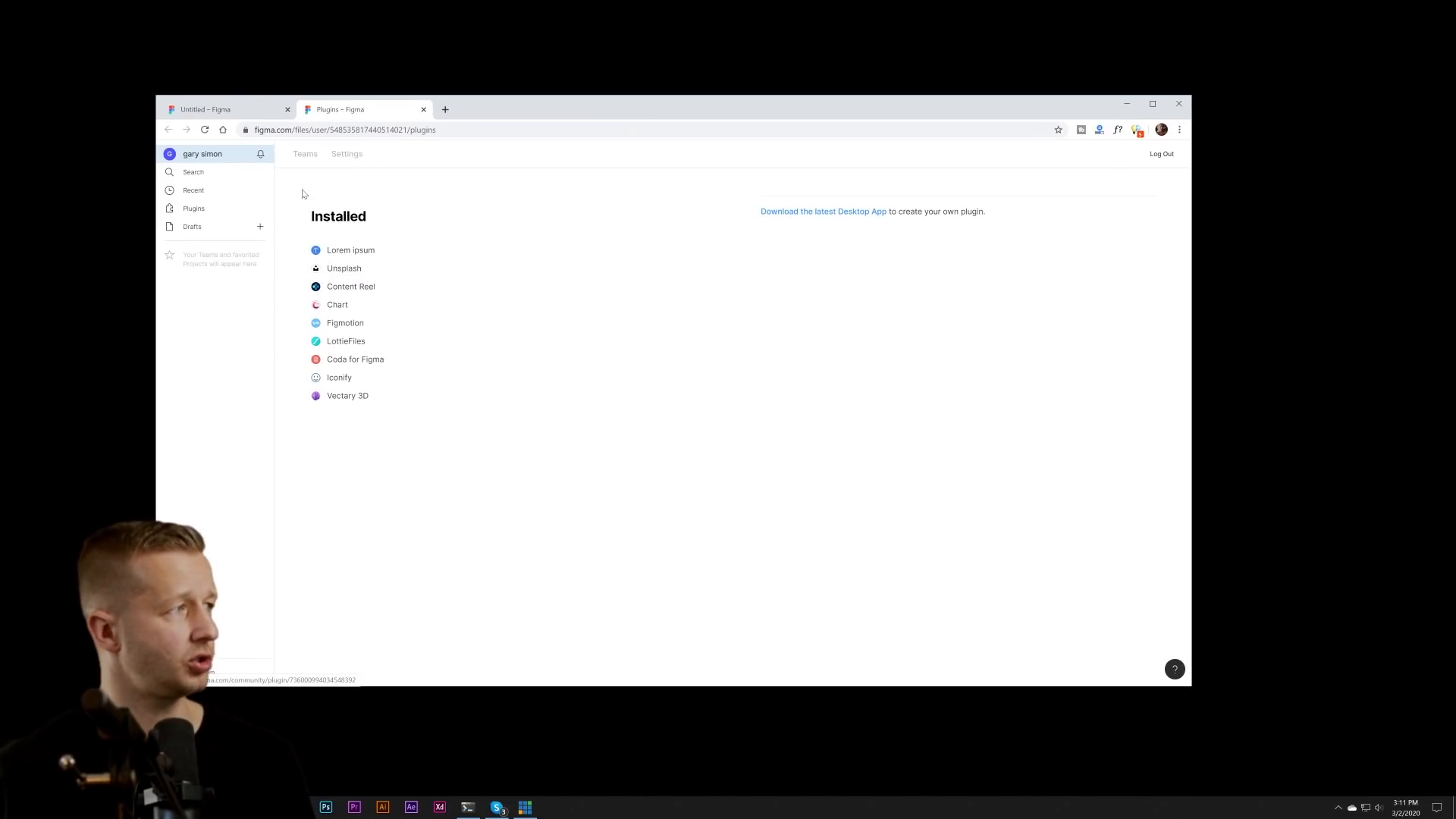
left_click(196, 212)
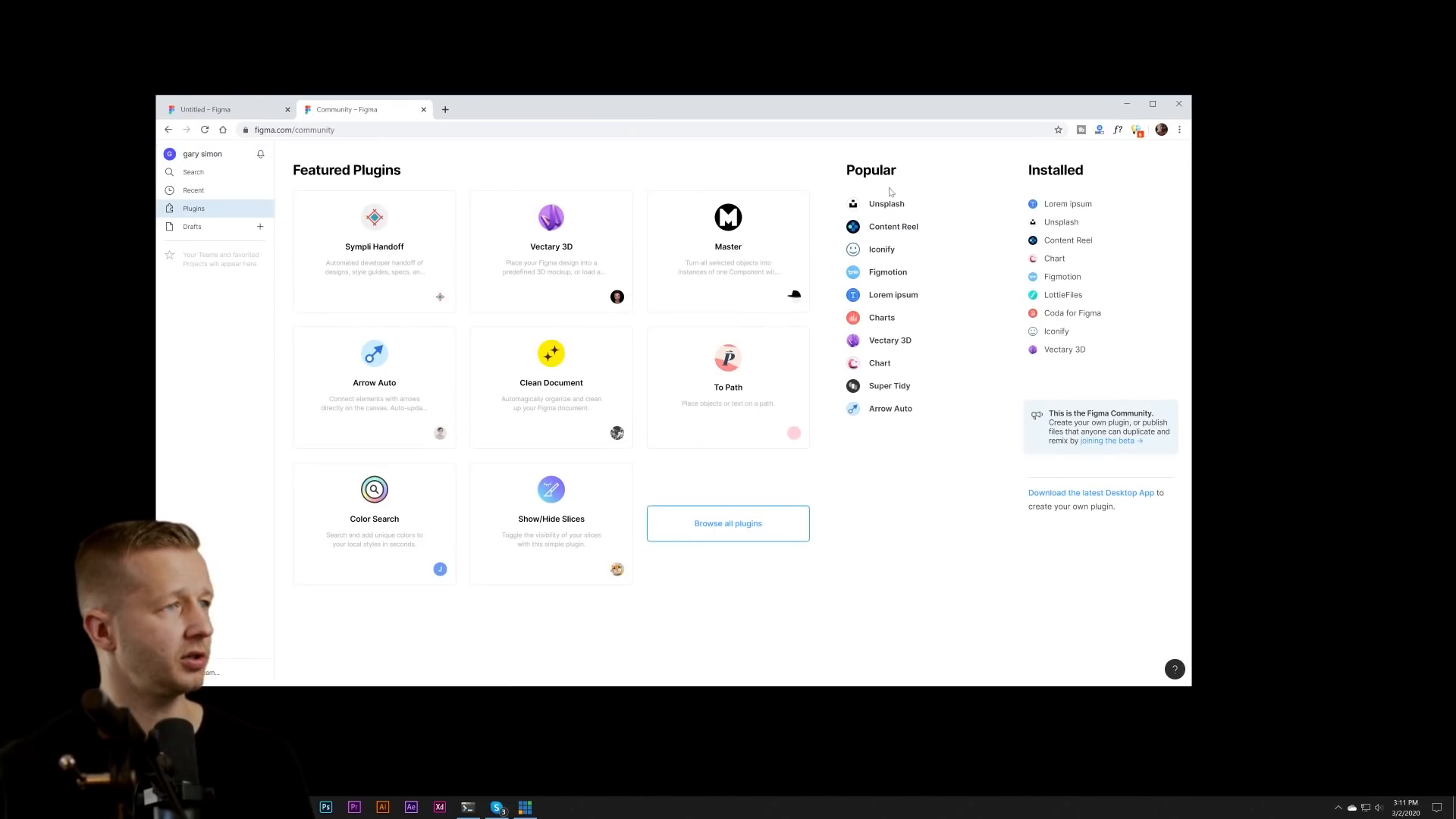
left_click(761, 530)
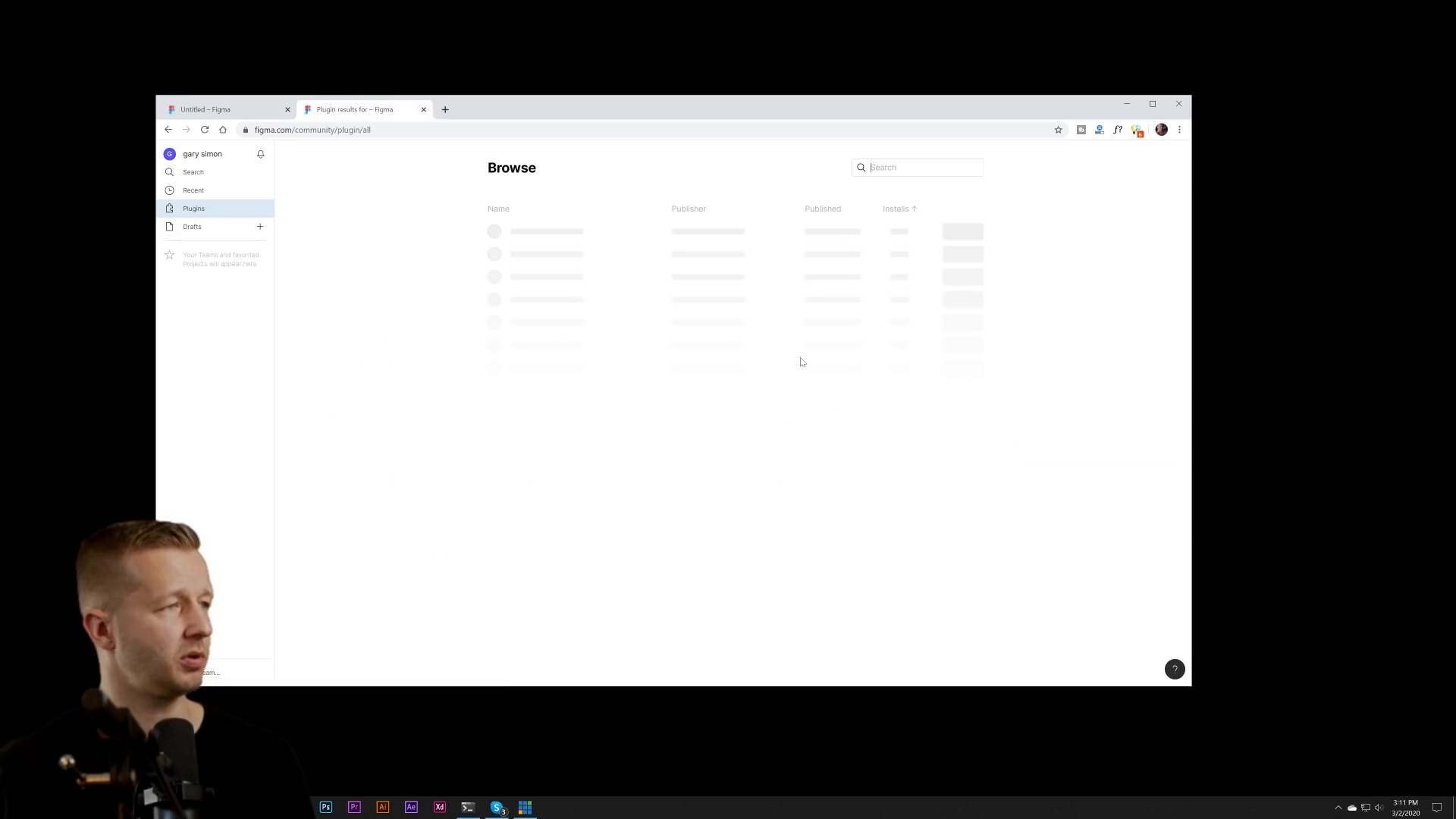
left_click(913, 168)
type("iconify")
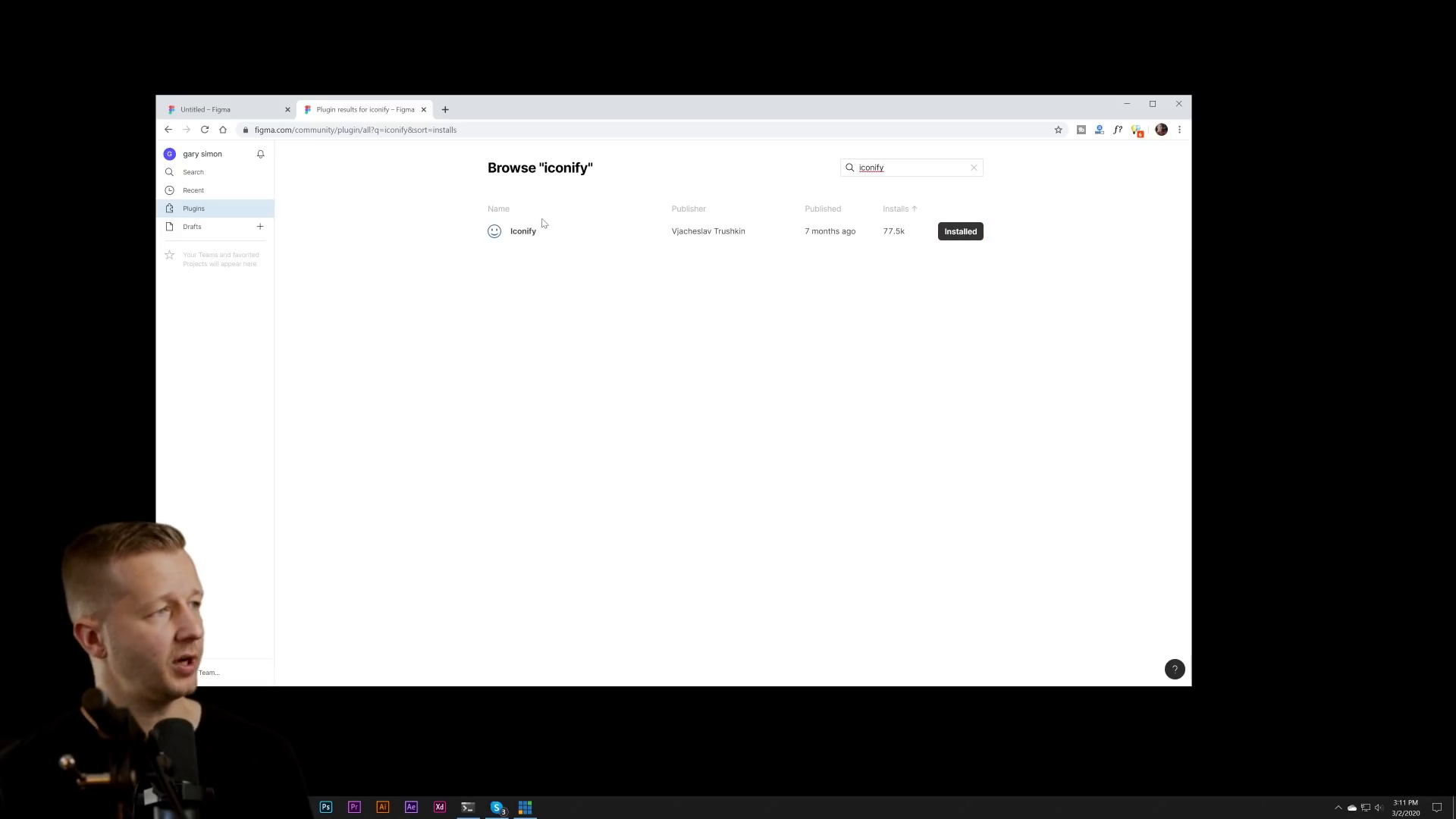
left_click(423, 110)
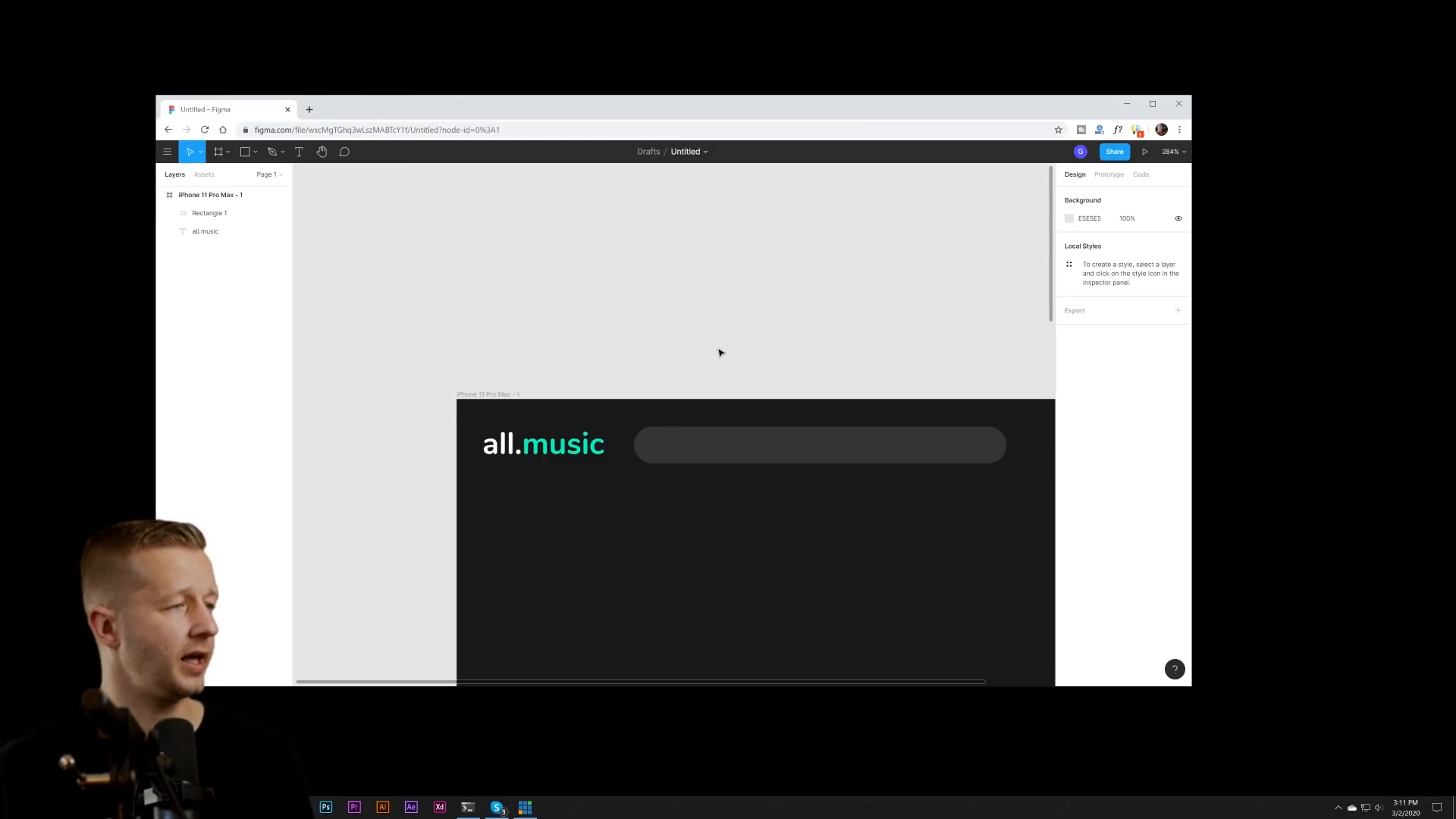
- Run the Iconify plugin and move its window clear of the rounded bar beside the logo
right_click(508, 284)
mouse_move(534, 334)
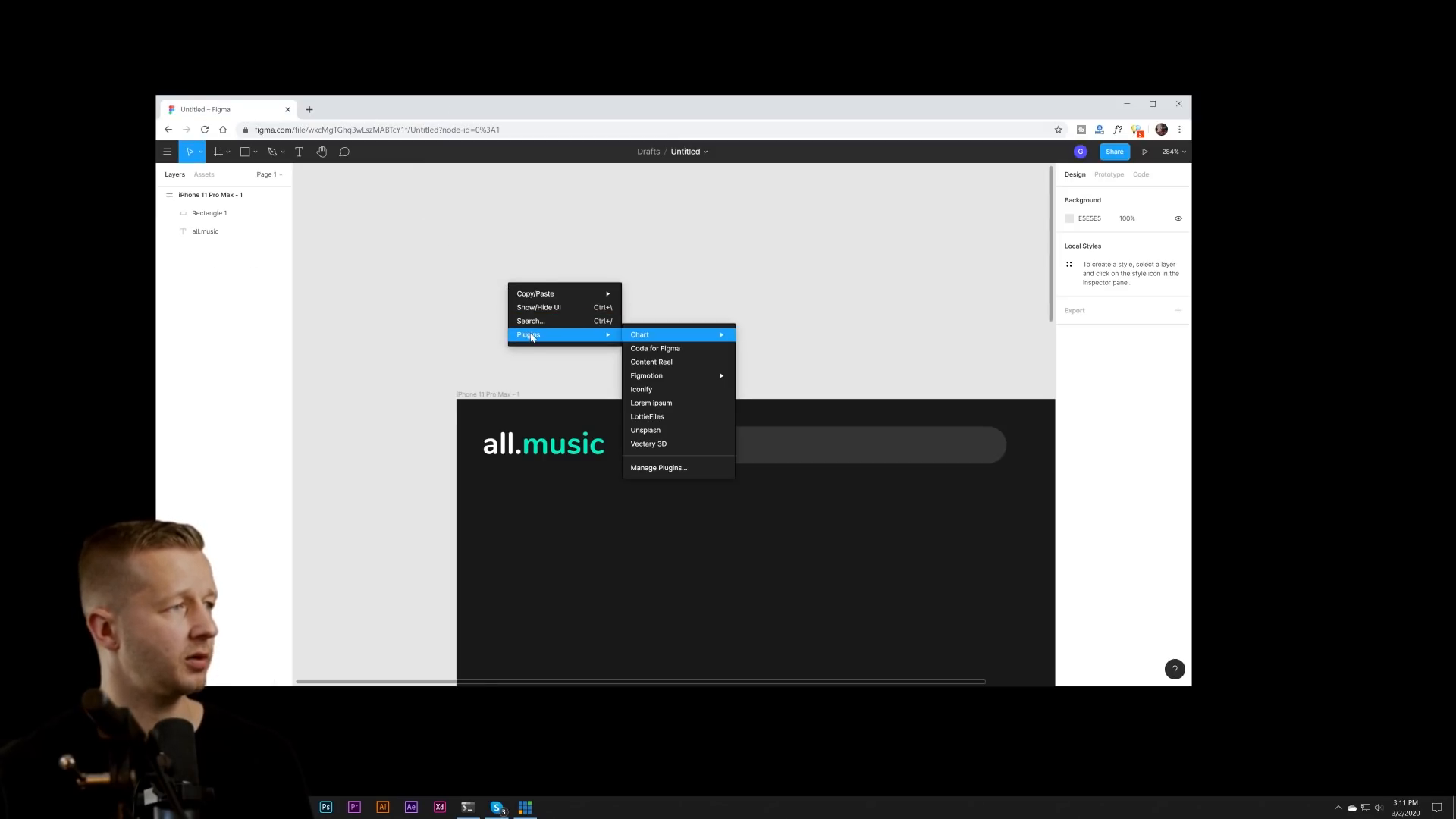
left_click(667, 388)
left_click_drag(986, 185, 876, 185)
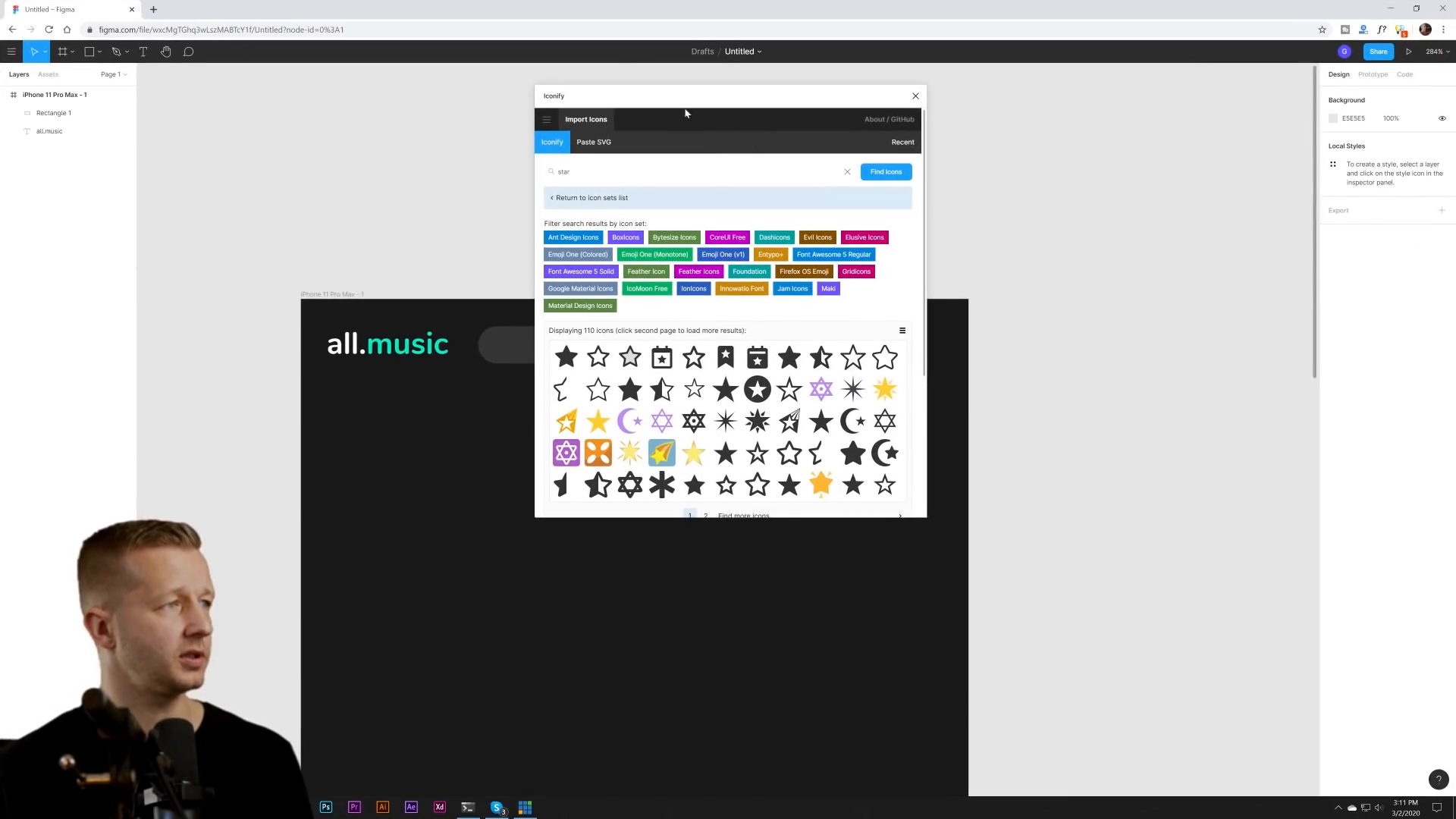
left_click_drag(657, 91, 1010, 266)
- Search the Iconify icon sets for magnify
left_click(1022, 373)
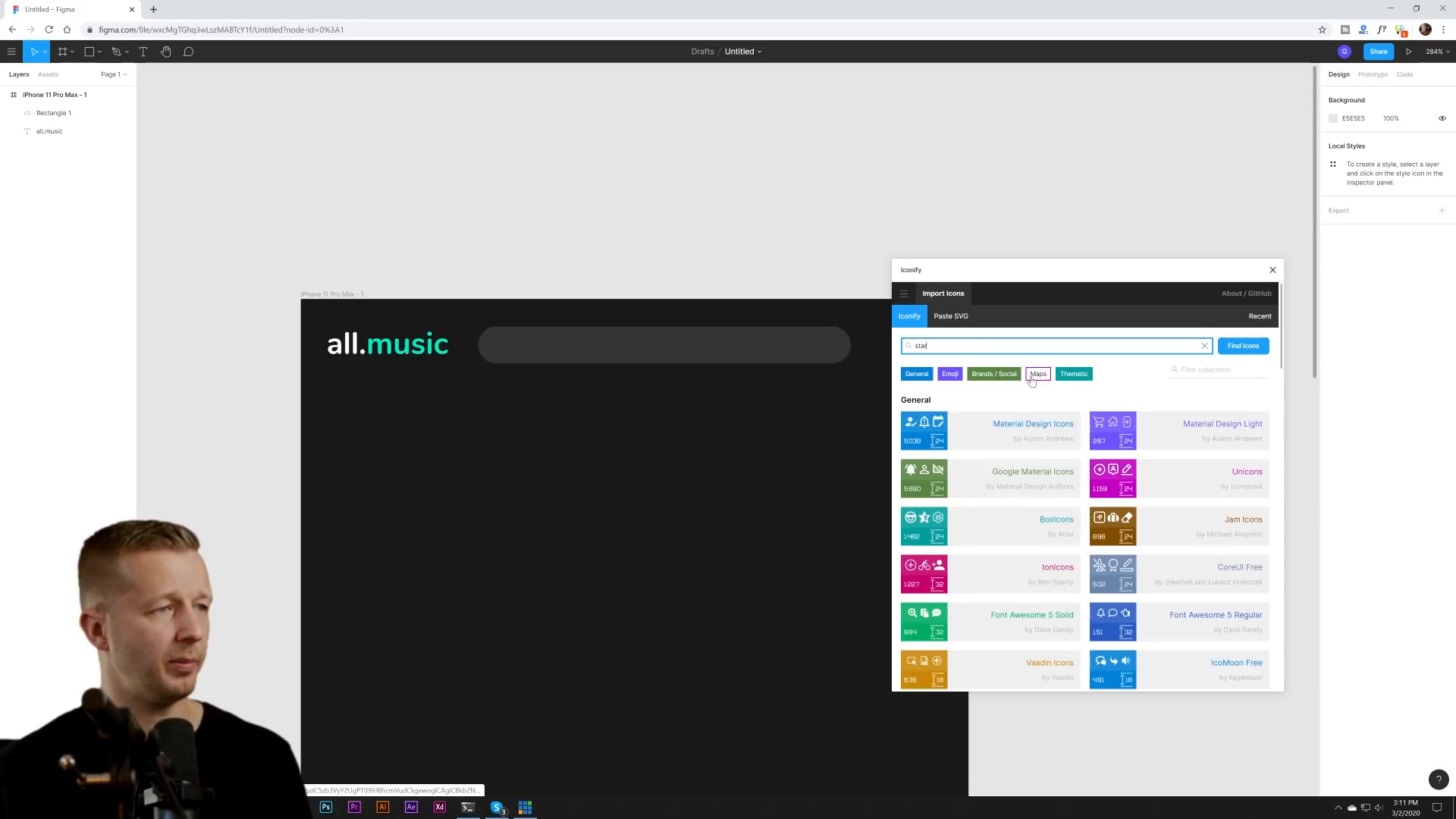
double_click(1022, 349)
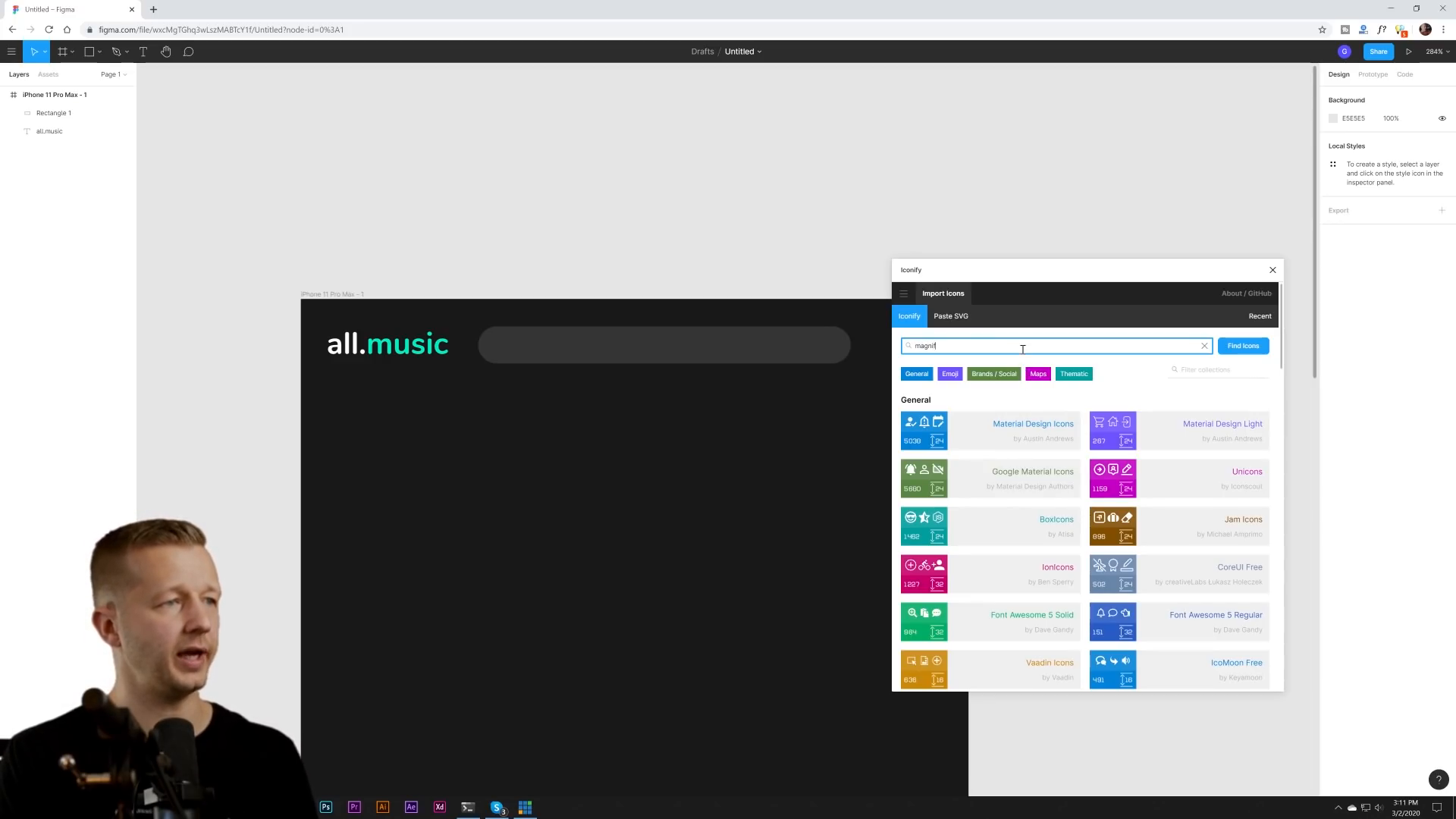
type("magnify")
key("Return")
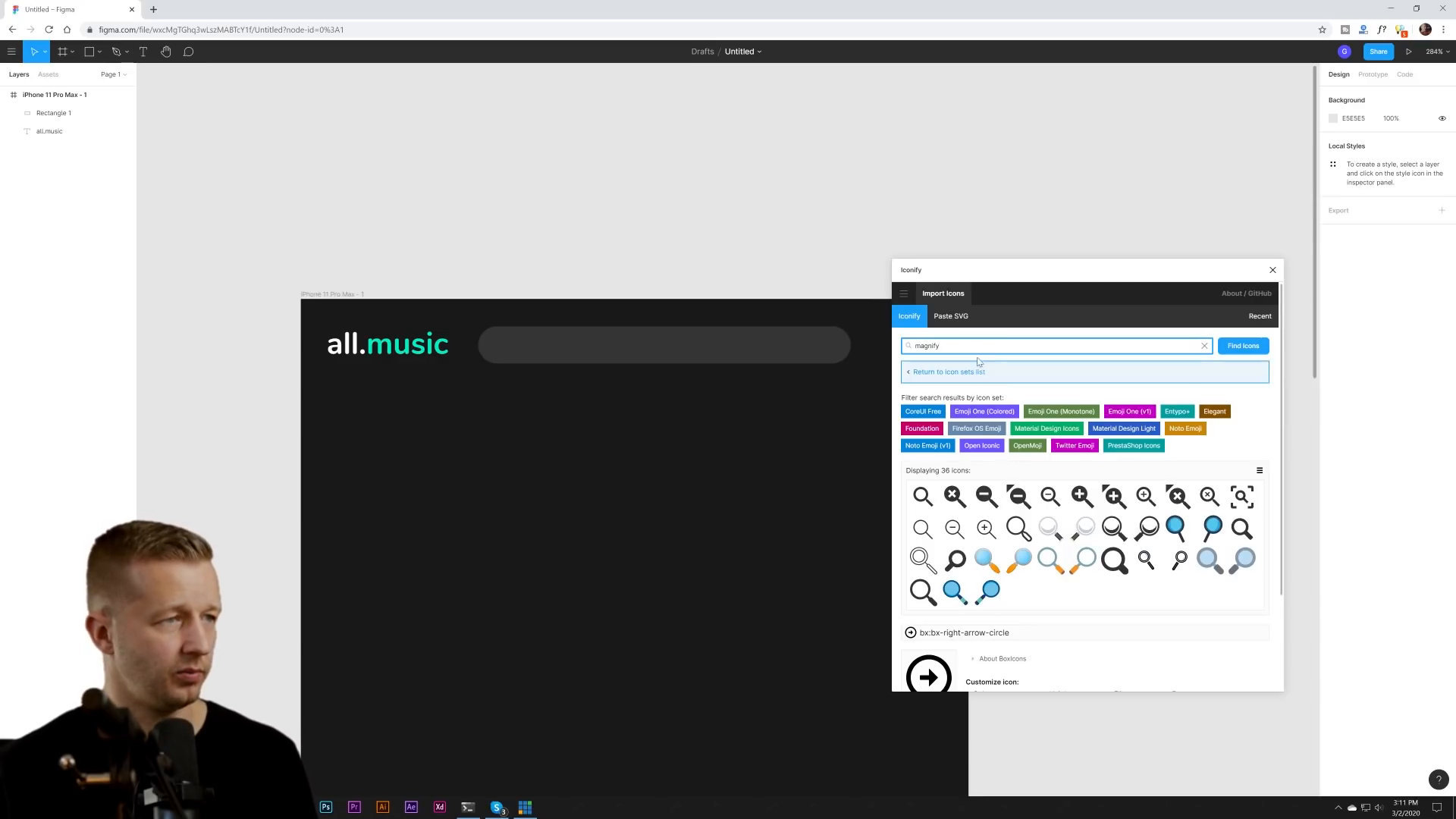
- Search the Iconify icon sets for search and place the bx:bx-search magnifier icon on the artboard below the rounded bar
key("ctrl+a")
type("sear h")
key("Return")
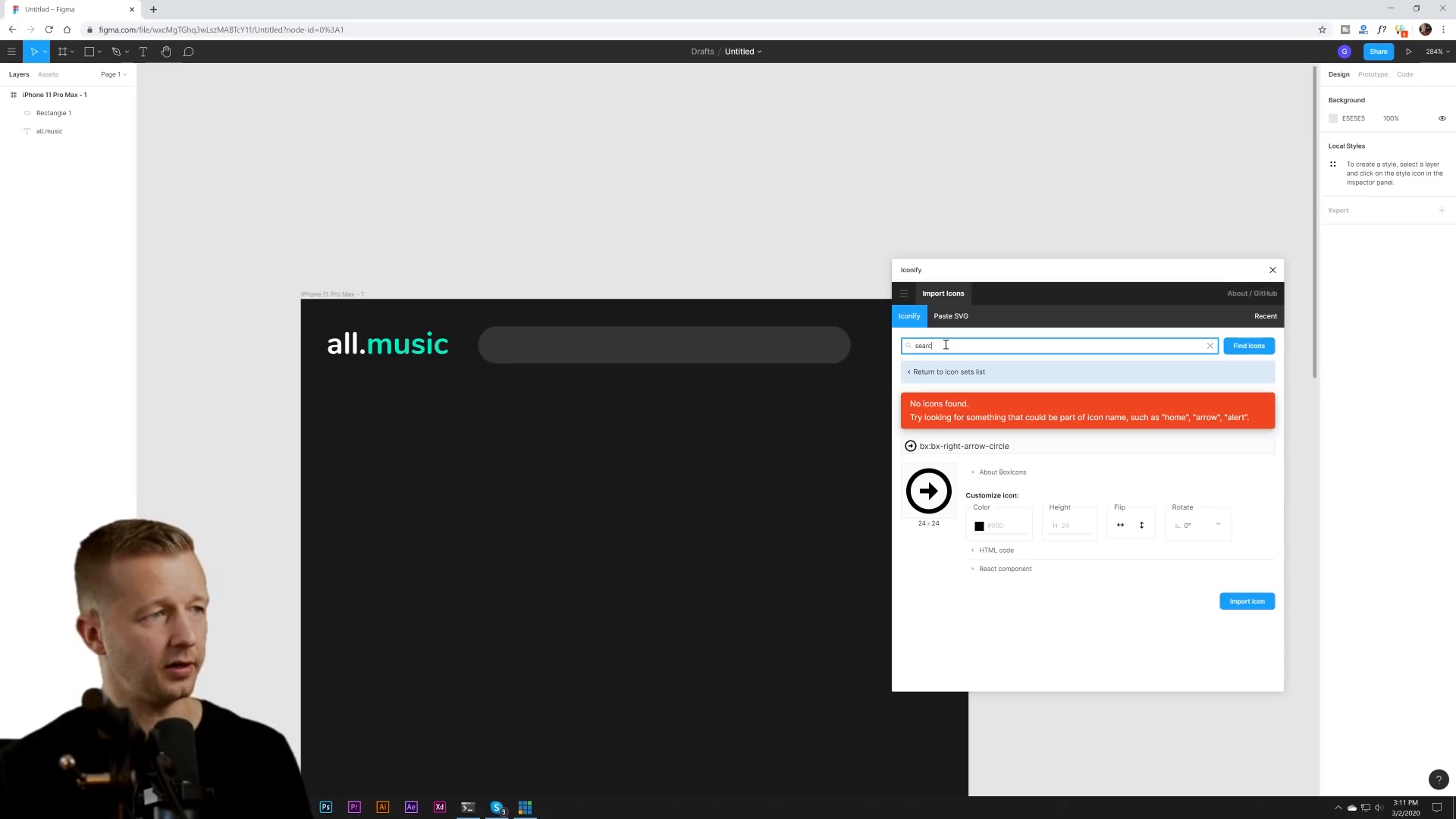
key("Return")
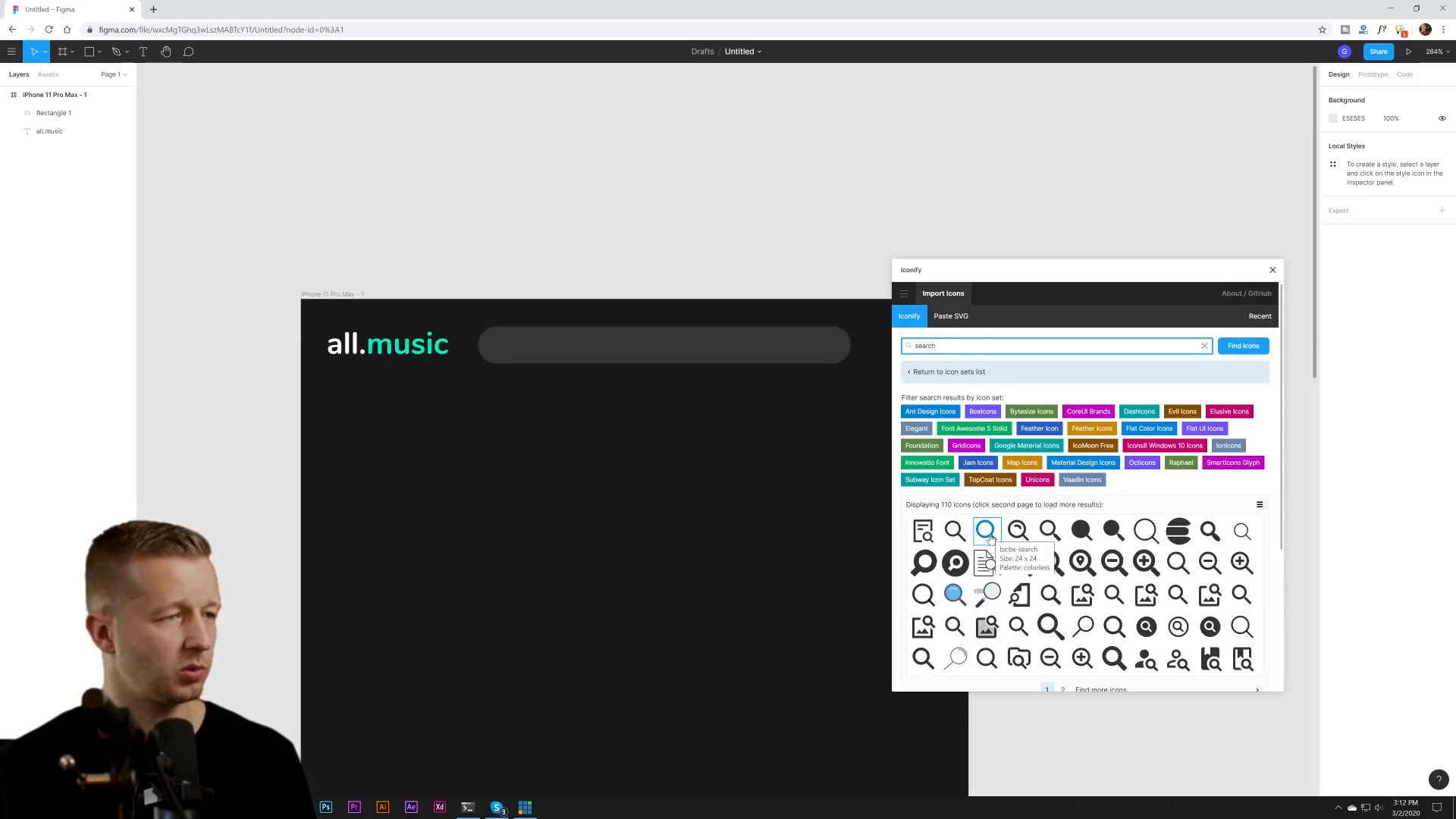
left_click_drag(990, 537, 676, 417)
- Recolor the magnifier icon to white FFFFFF and move the Iconify window clear of the artboard
left_click(1334, 510)
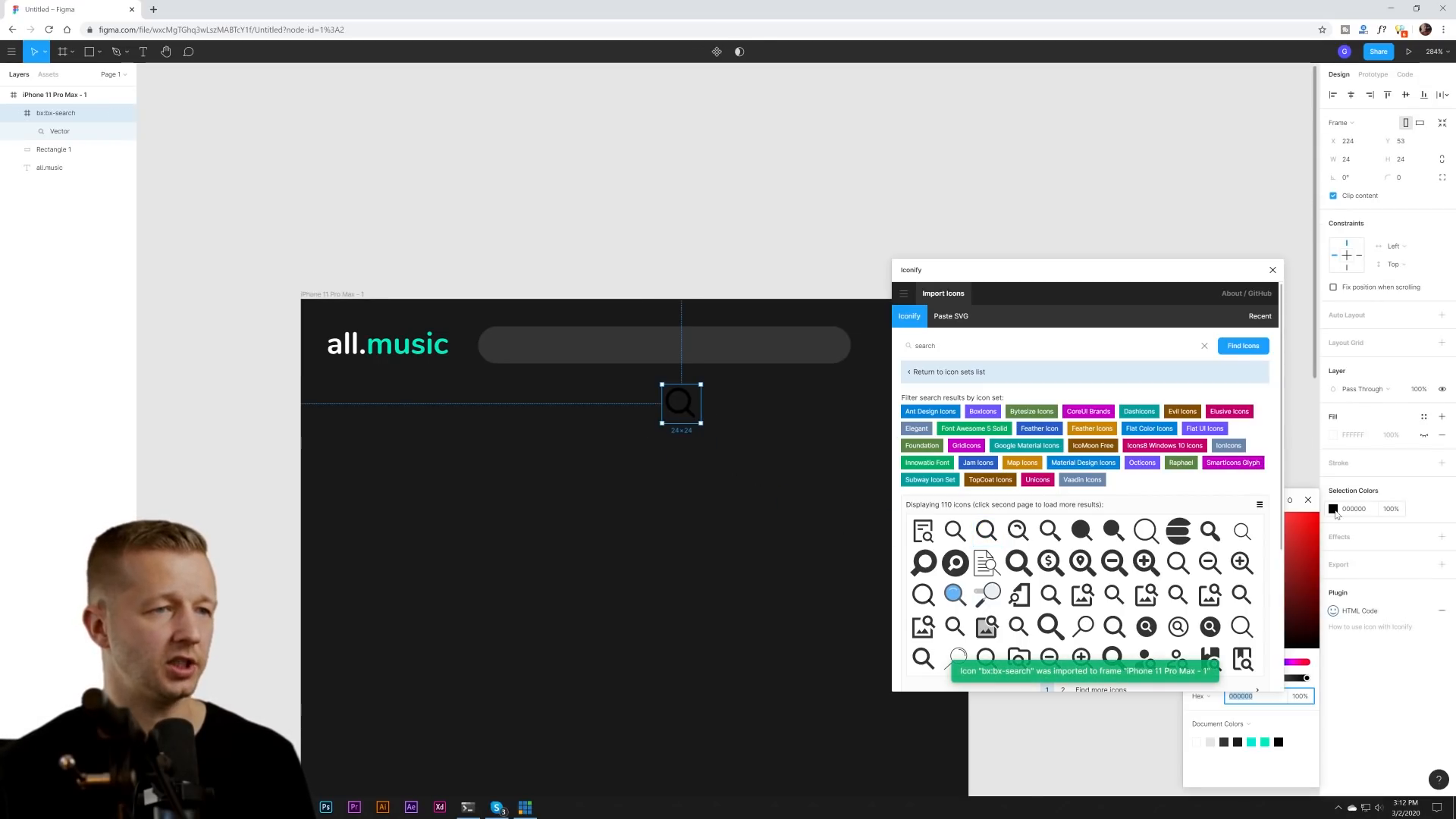
left_click_drag(1288, 532, 1180, 101)
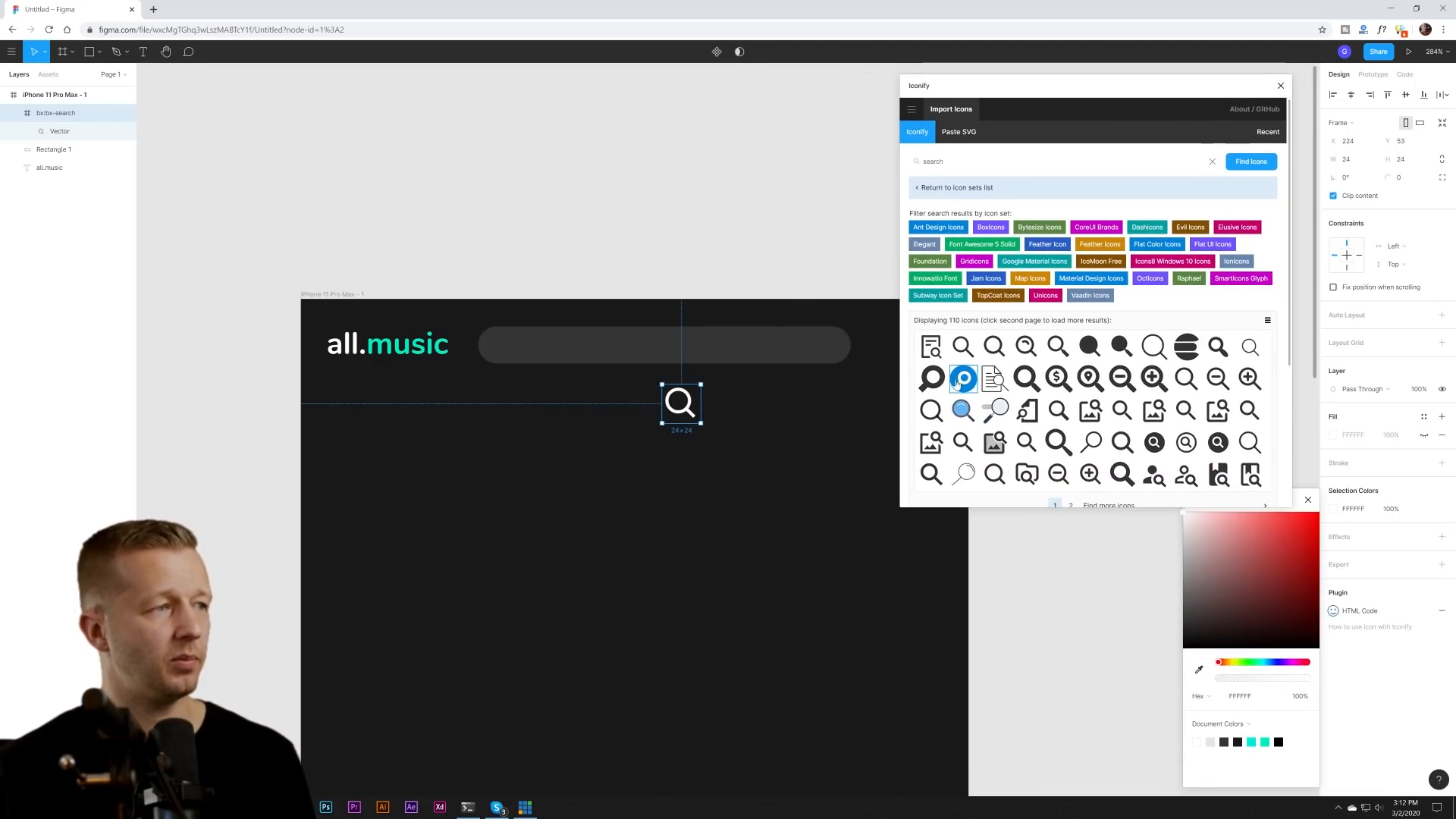
left_click_drag(972, 87, 1048, 93)
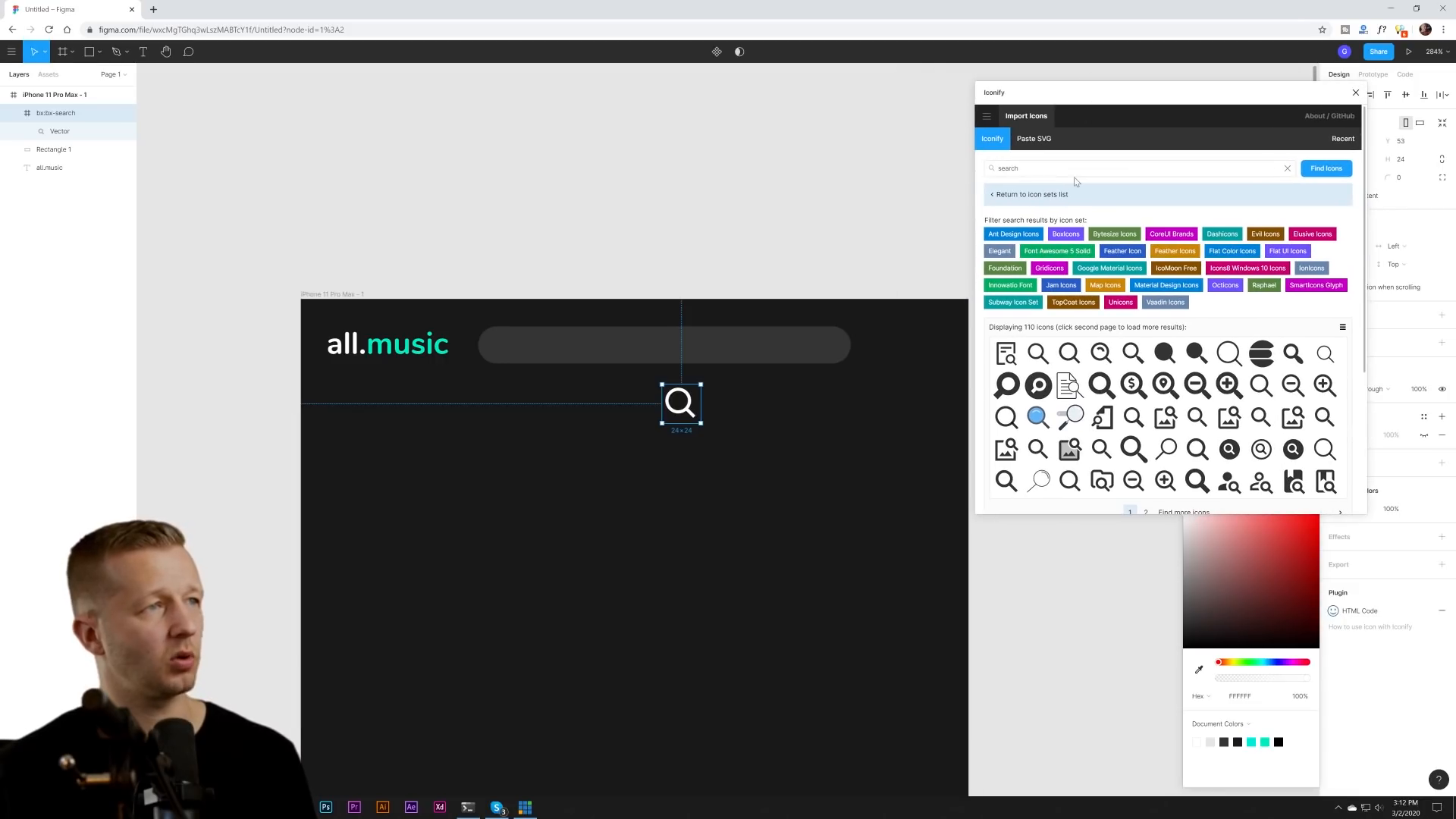
left_click(888, 357)
- Search the Iconify icon sets for menu and place the staggered three-line jam:menu icon below the rounded bar's far end
left_click(1031, 167)
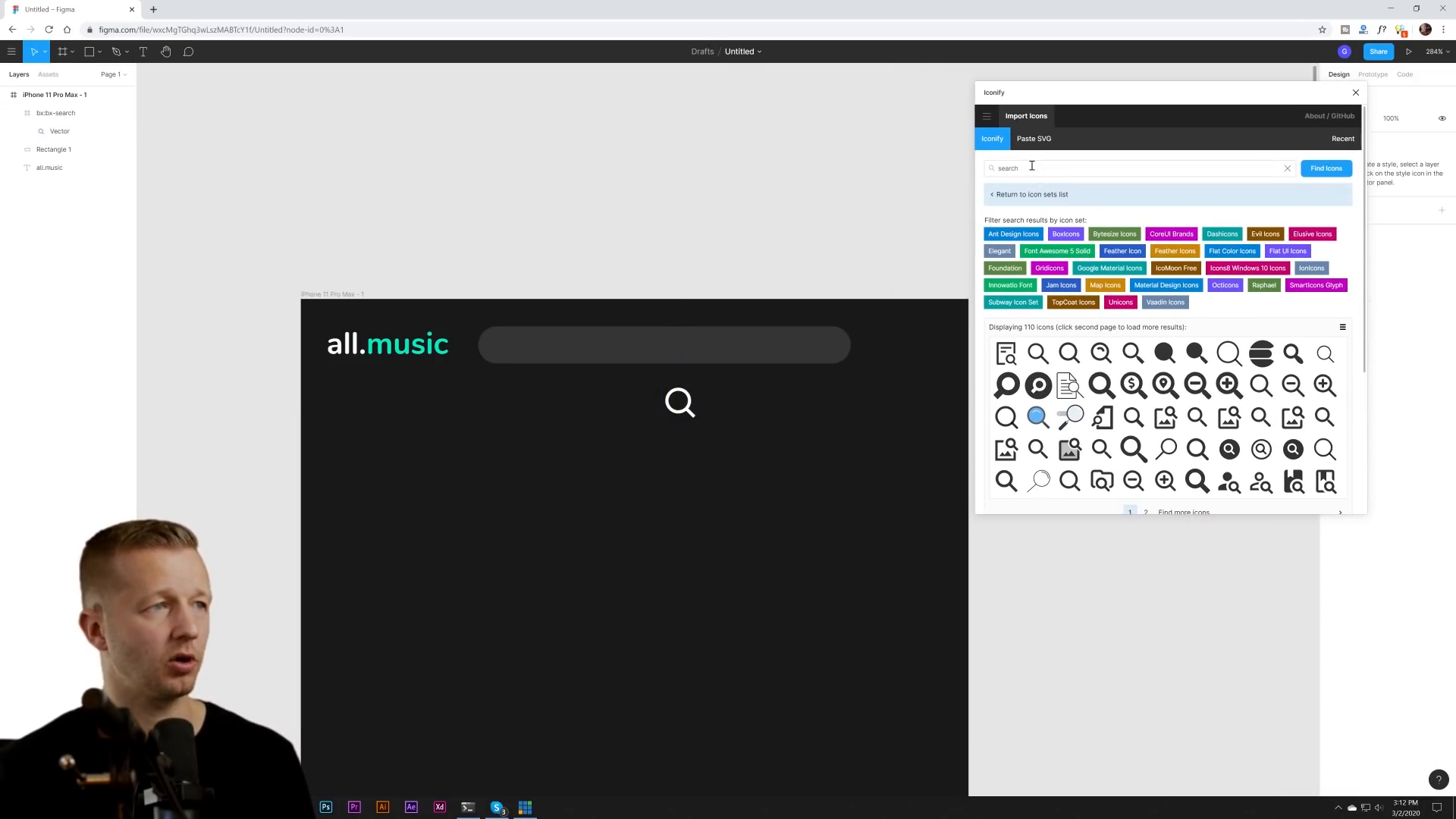
type("menu")
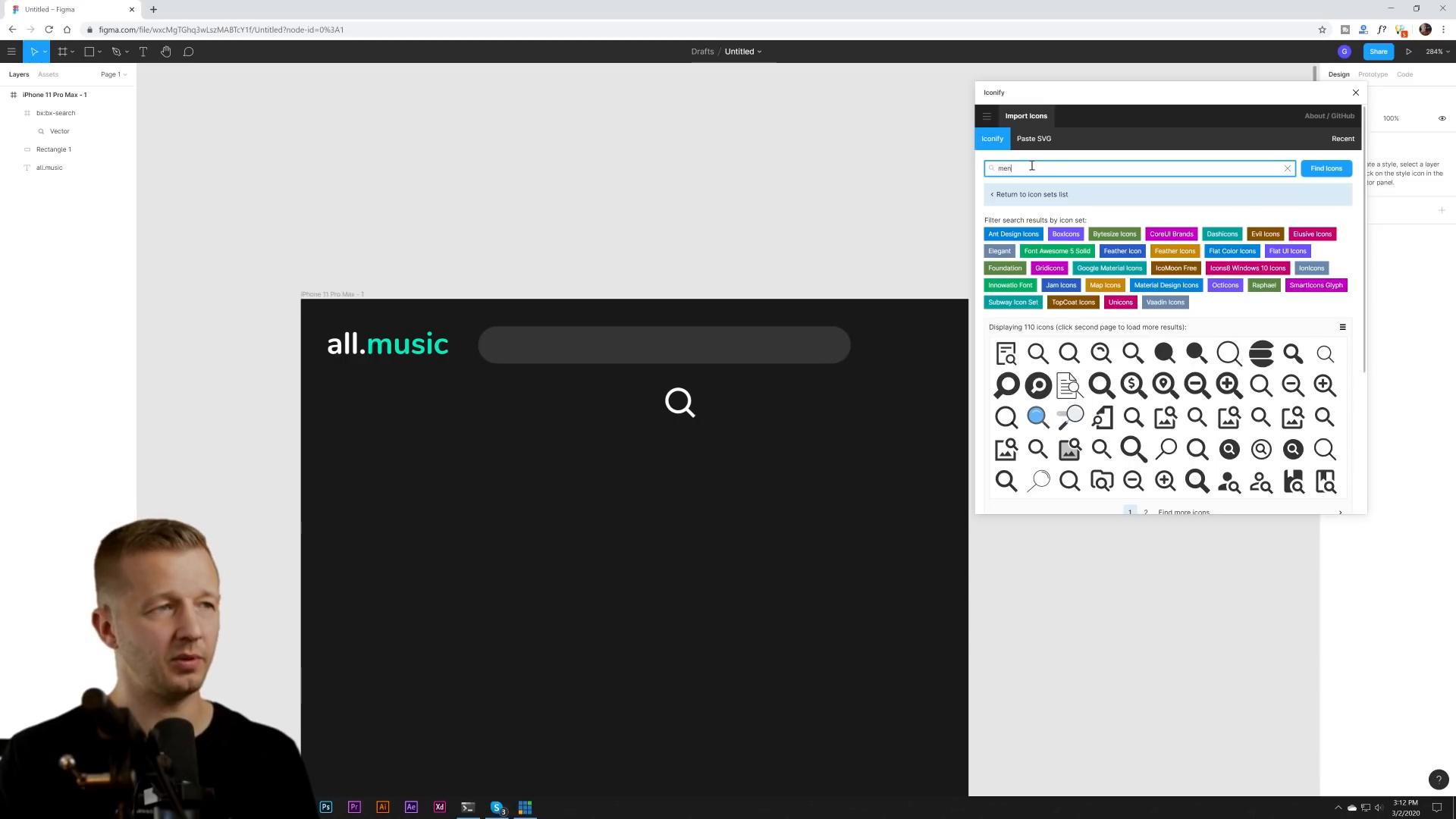
key("Return")
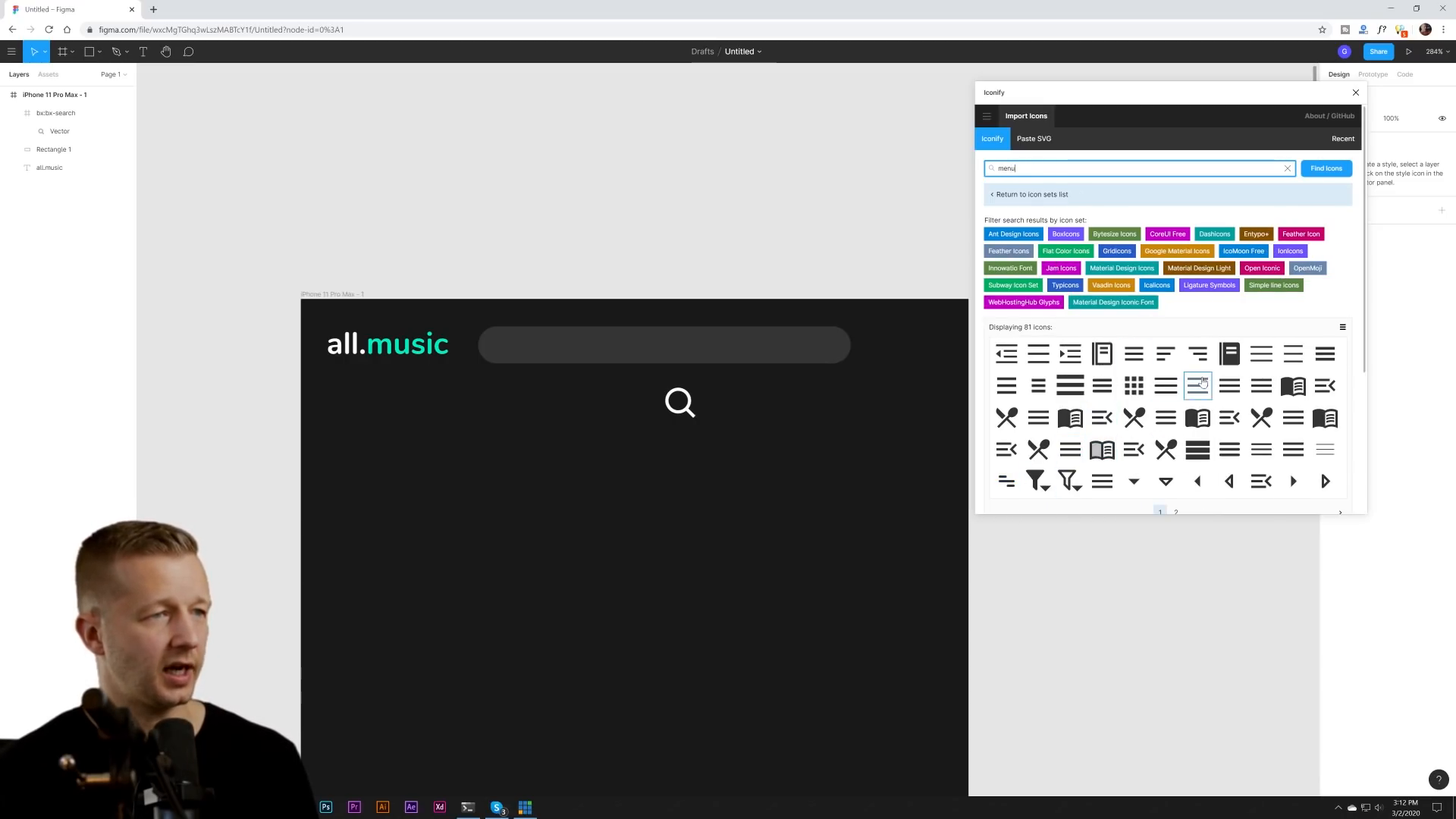
left_click(1009, 486)
left_click_drag(1009, 486, 798, 414)
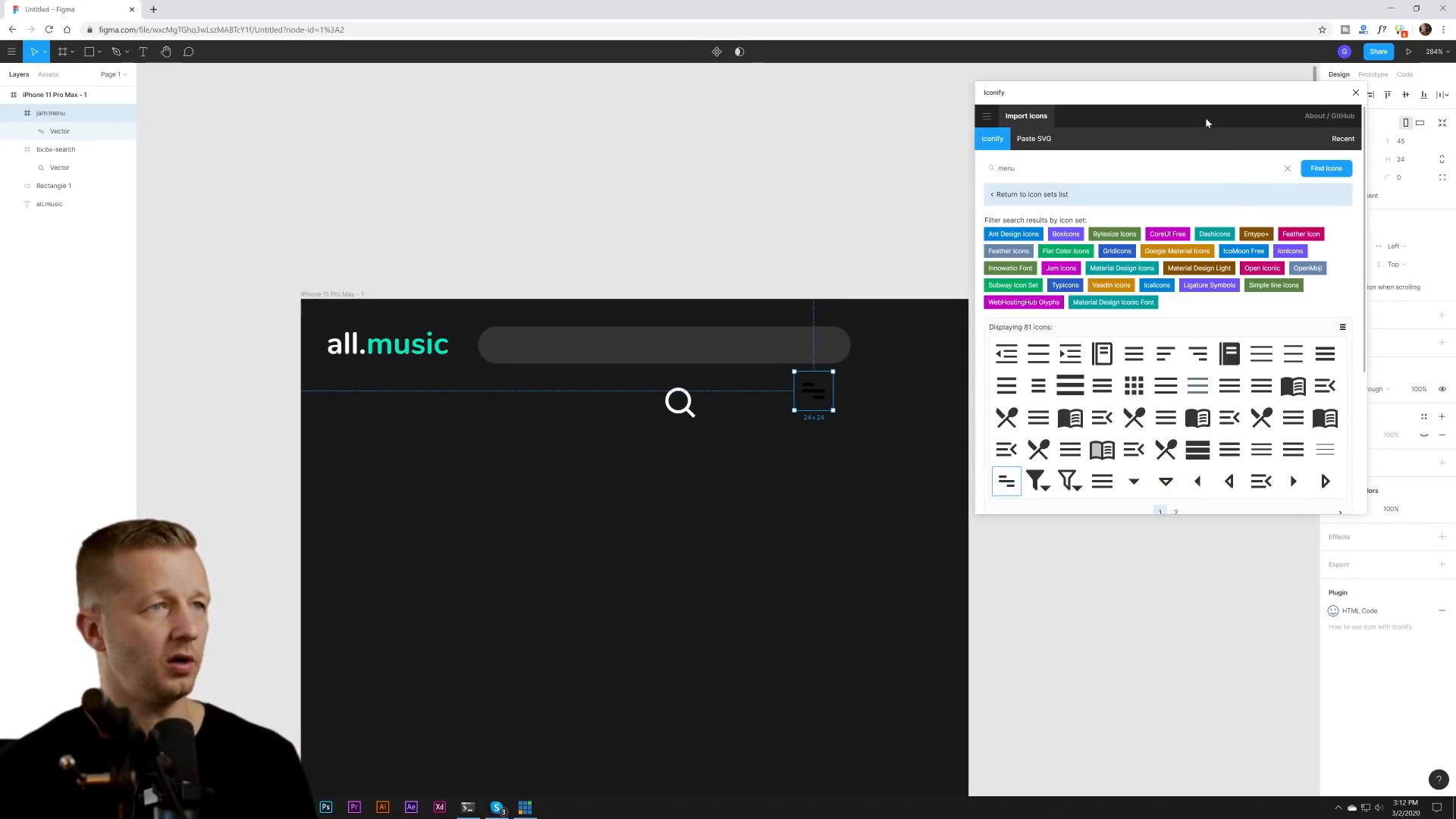
- Close the Iconify plugin and recolor the menu icon to white FFFFFF
left_click_drag(1204, 97, 1197, 91)
left_click(1302, 85)
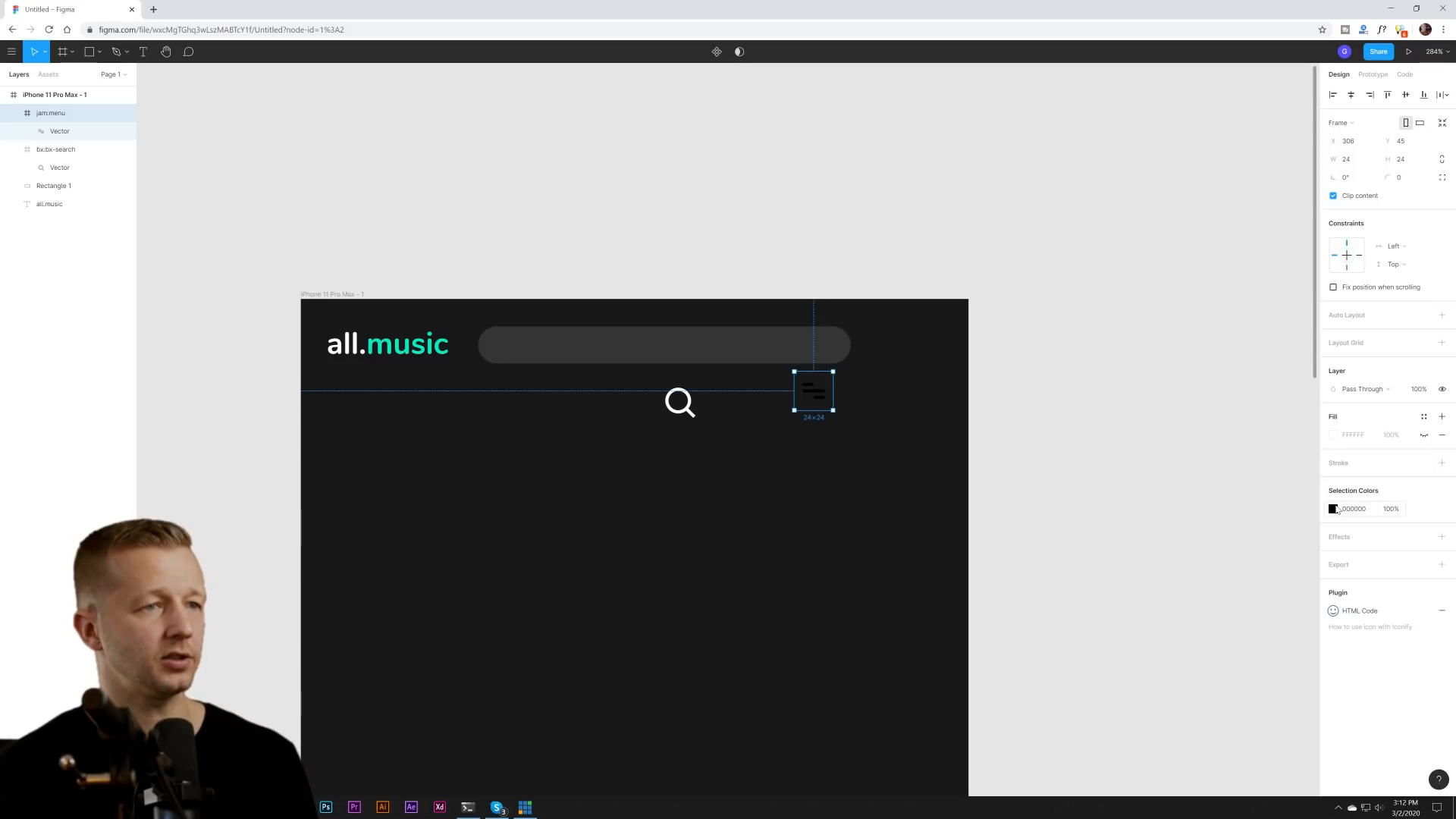
left_click(1334, 509)
left_click_drag(1245, 536, 1067, 423)
left_click(1068, 423)
- Move the magnifier icon into the start of the rounded bar and shrink it to about 15 × 15
left_click_drag(679, 402, 508, 356)
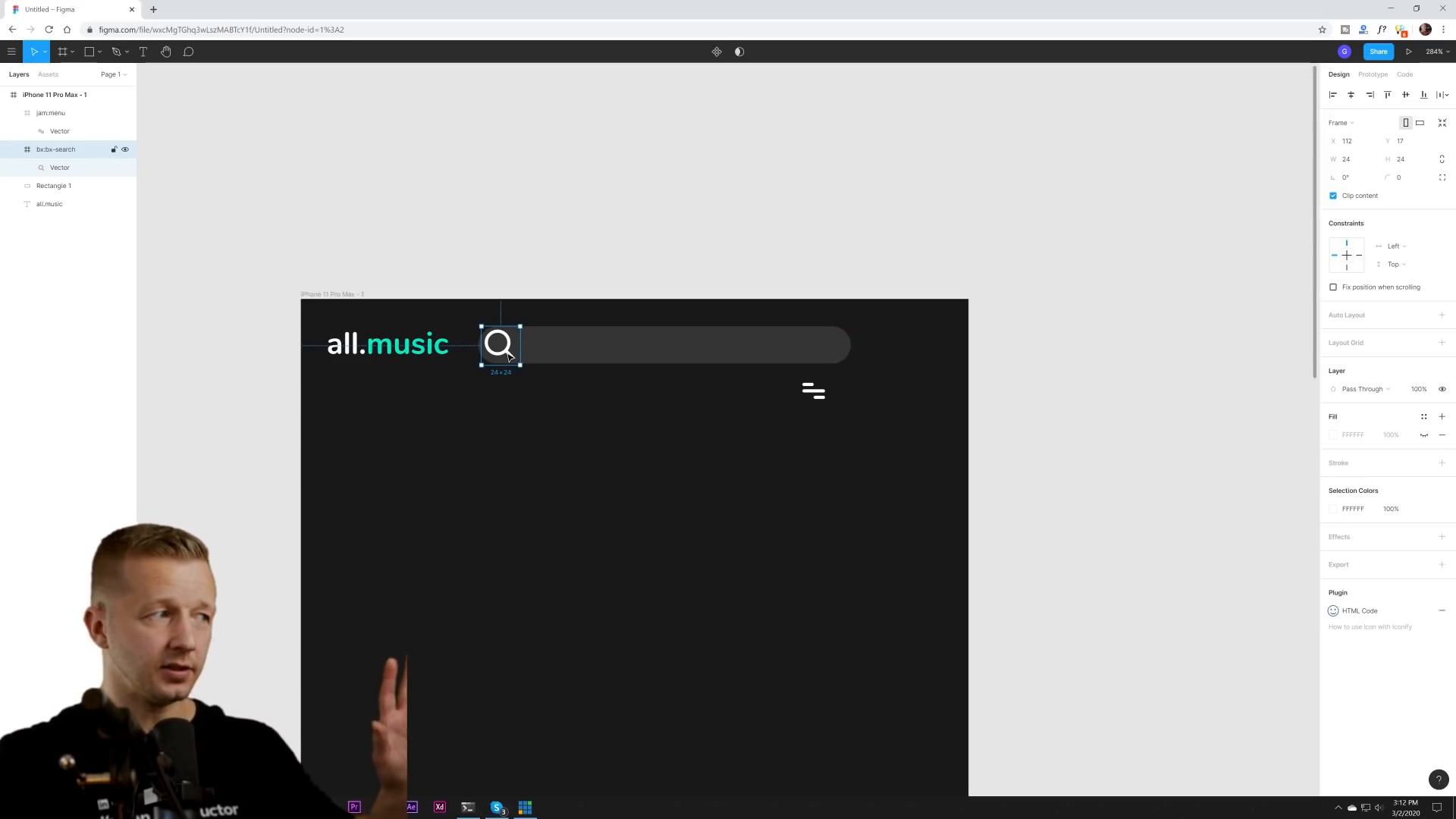
left_click(555, 450)
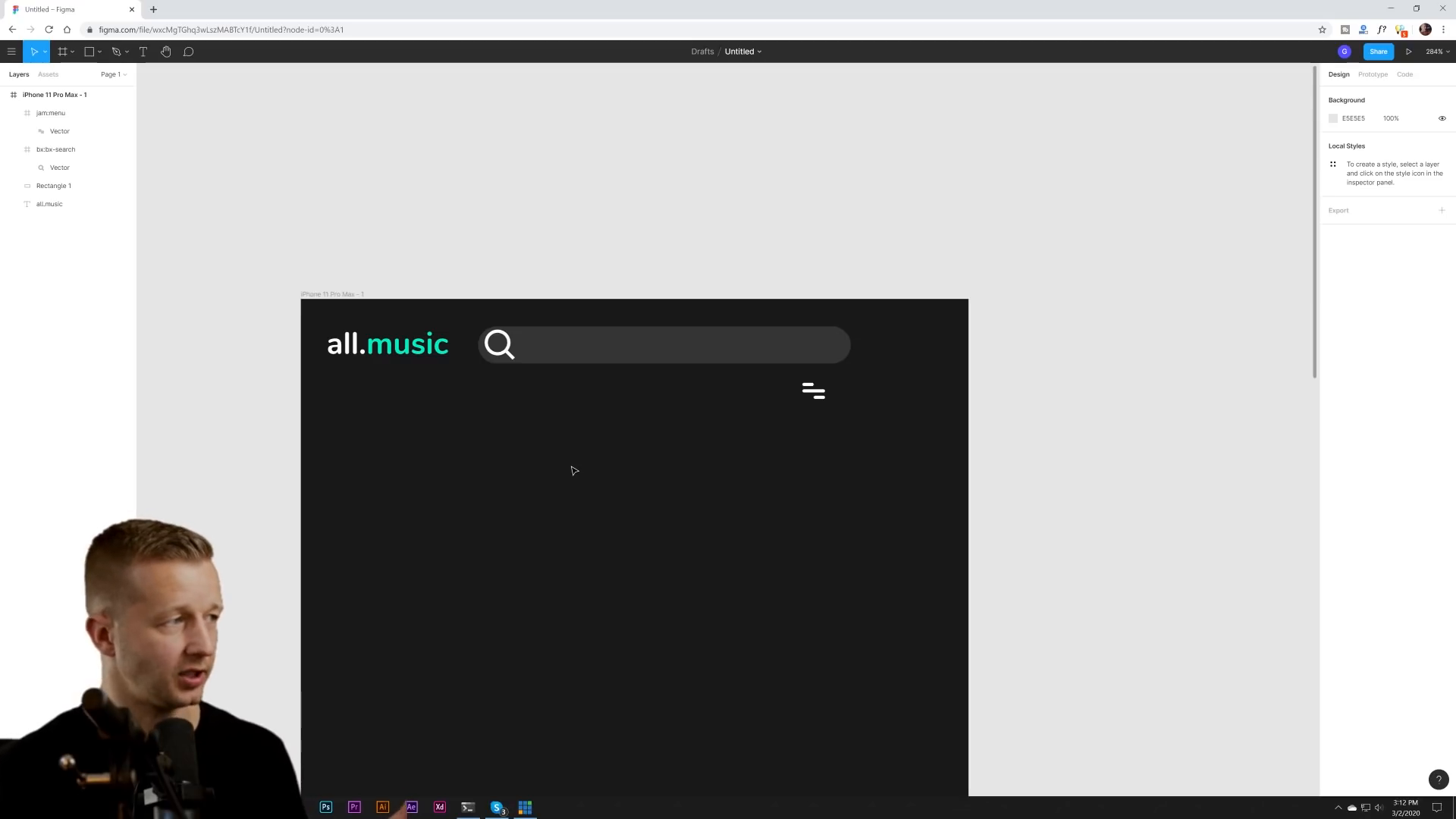
left_click(500, 357)
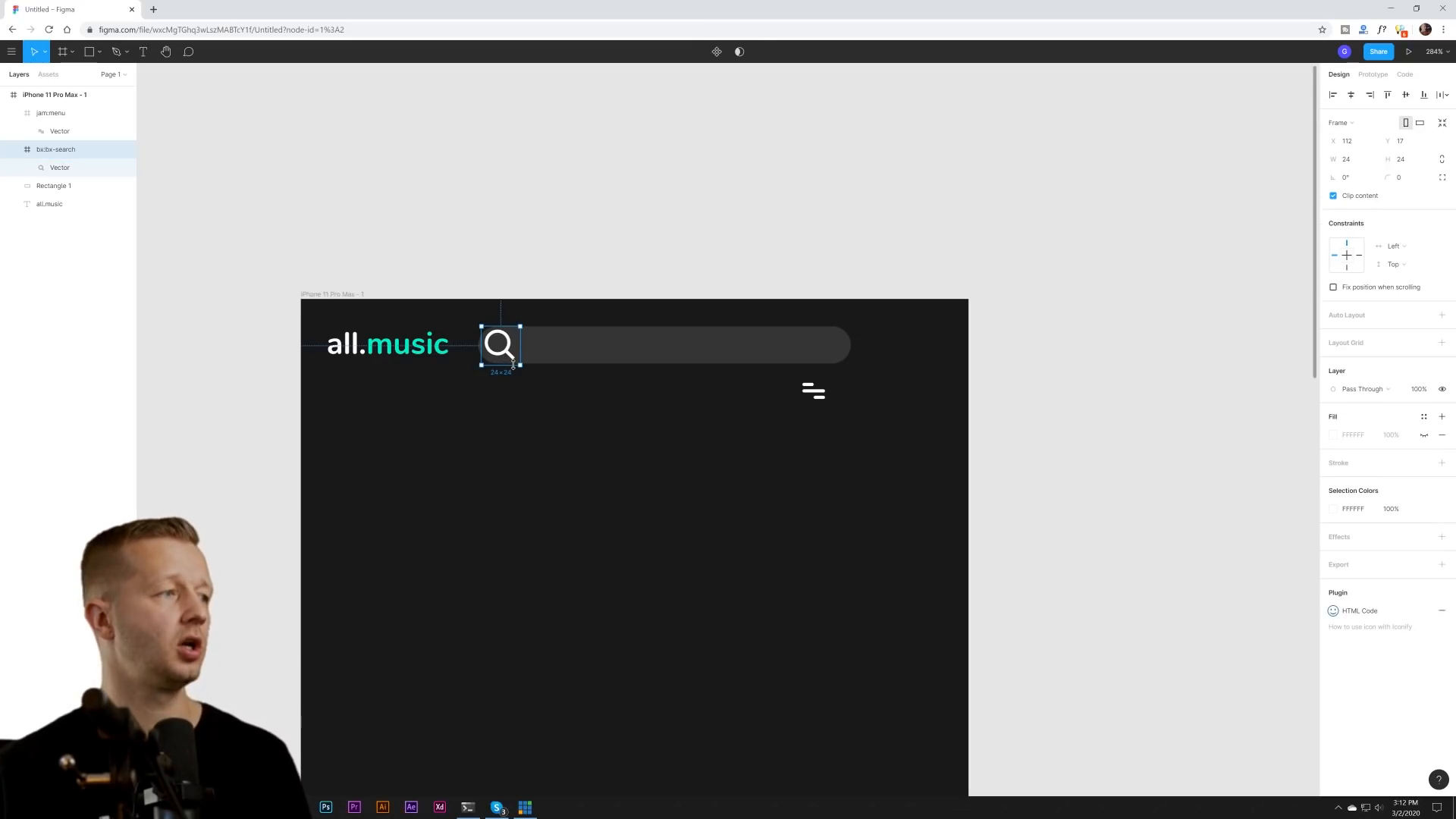
mouse_move(510, 365)
left_mouse_down()
mouse_move(485, 351)
mouse_move(509, 348)
left_mouse_up()
left_click(535, 263)
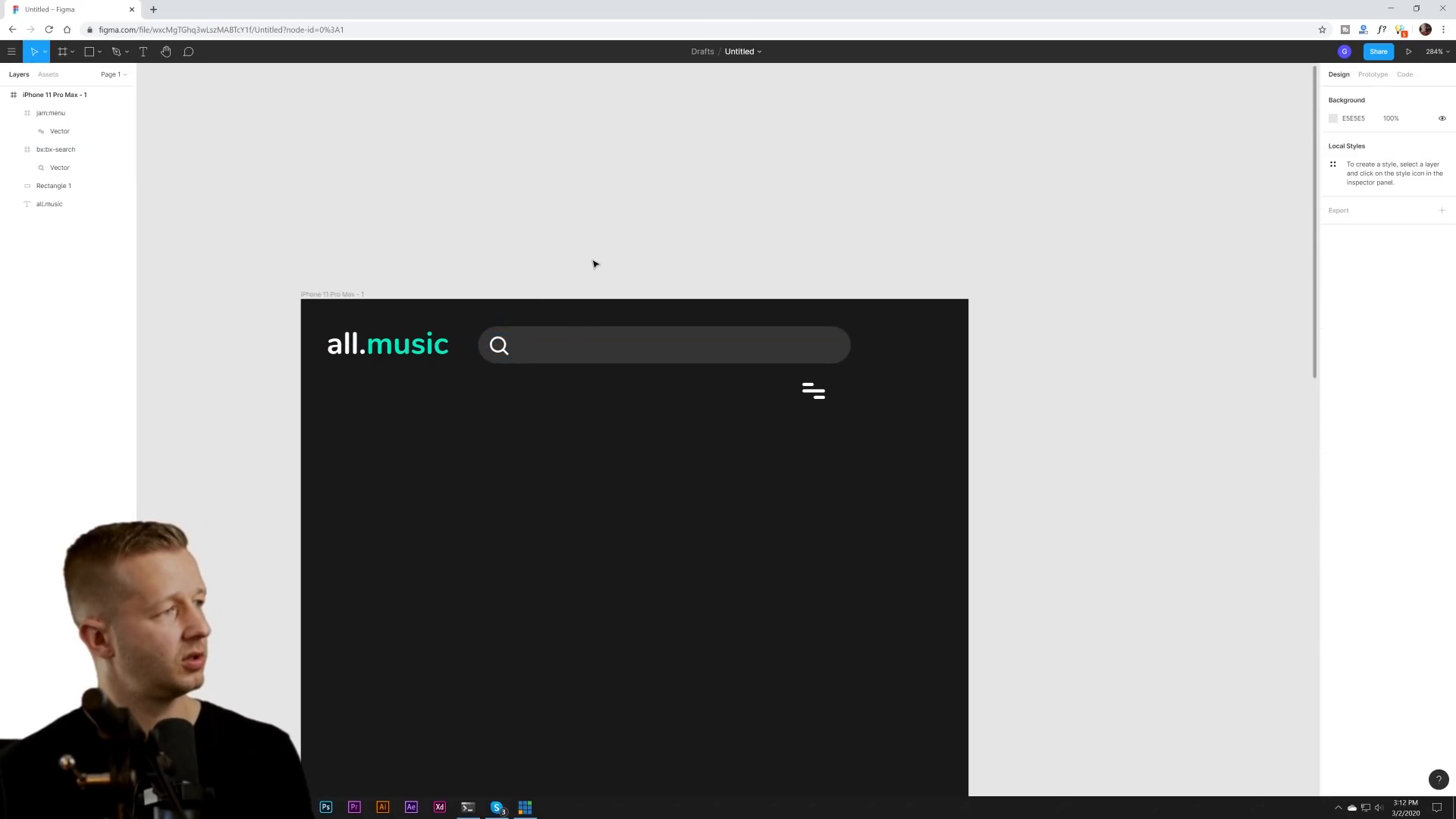
- Nudge the magnifier icon slightly right inside the rounded bar to X 117 and check its spacing up close
left_click(503, 348)
key("Right")
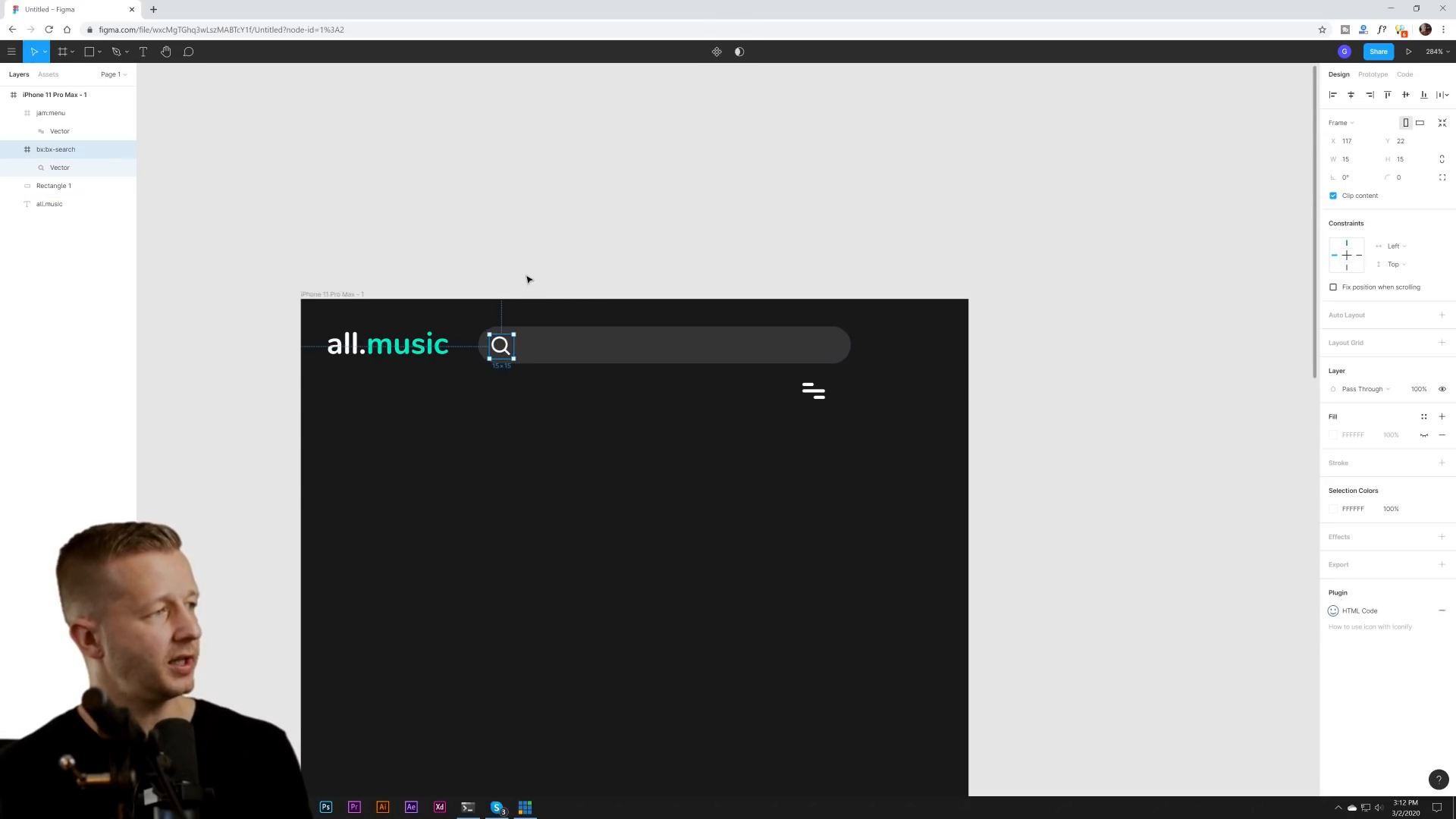
left_click(528, 280)
scroll(479, 380, "up", 5)
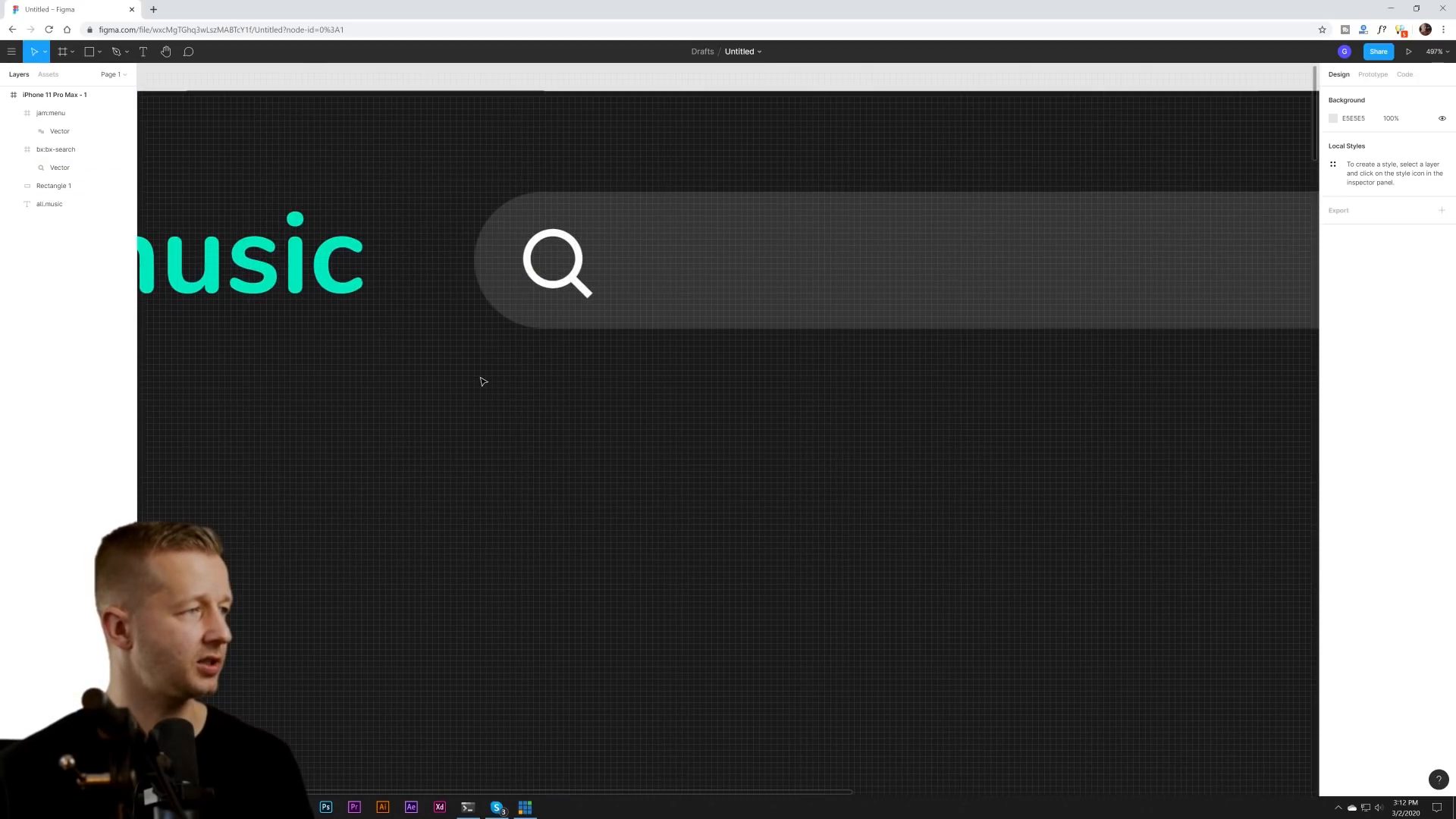
scroll(479, 380, "up", 2)
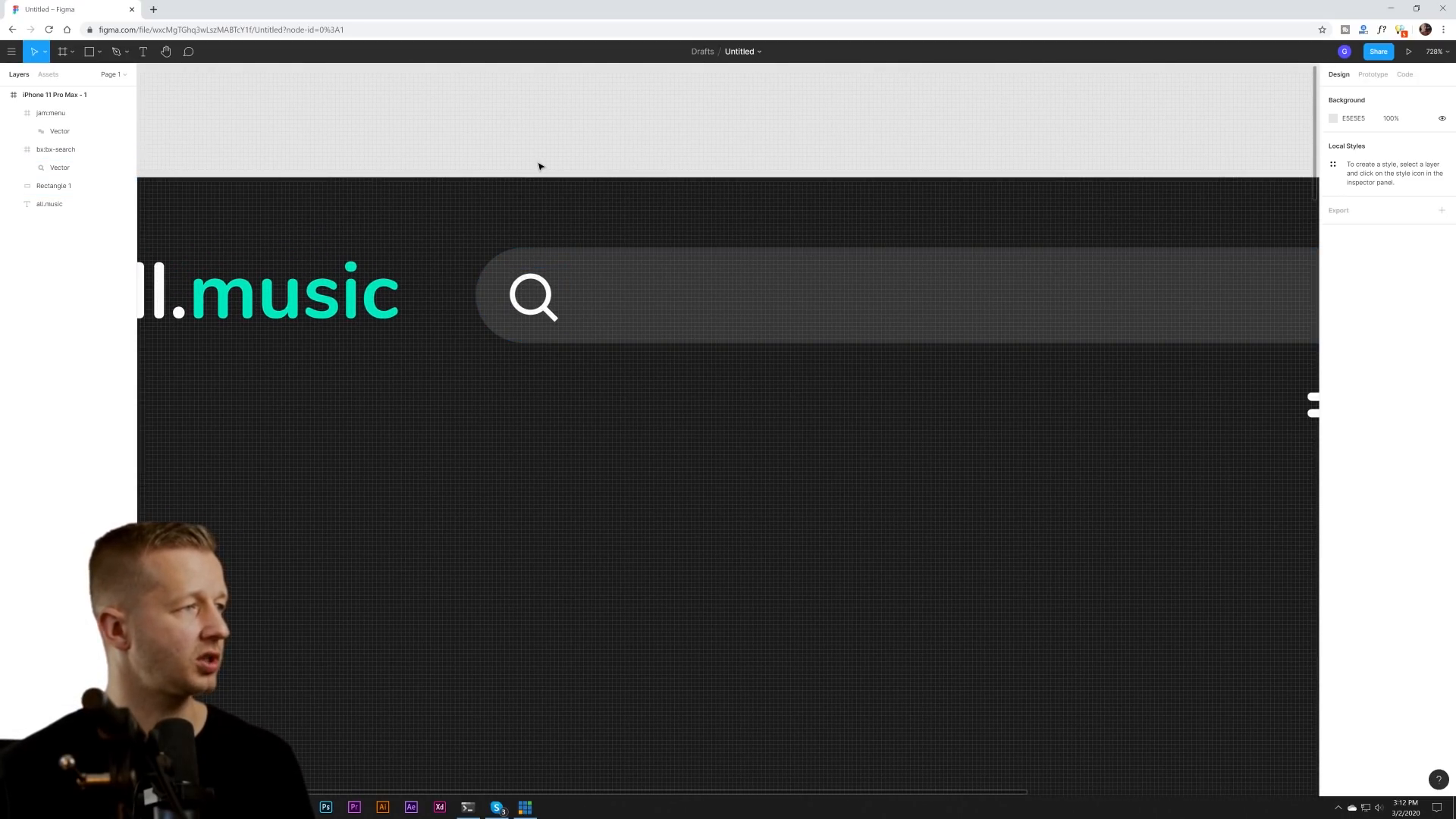
scroll(731, 299, "down", 5)
scroll(809, 366, "down", 3)
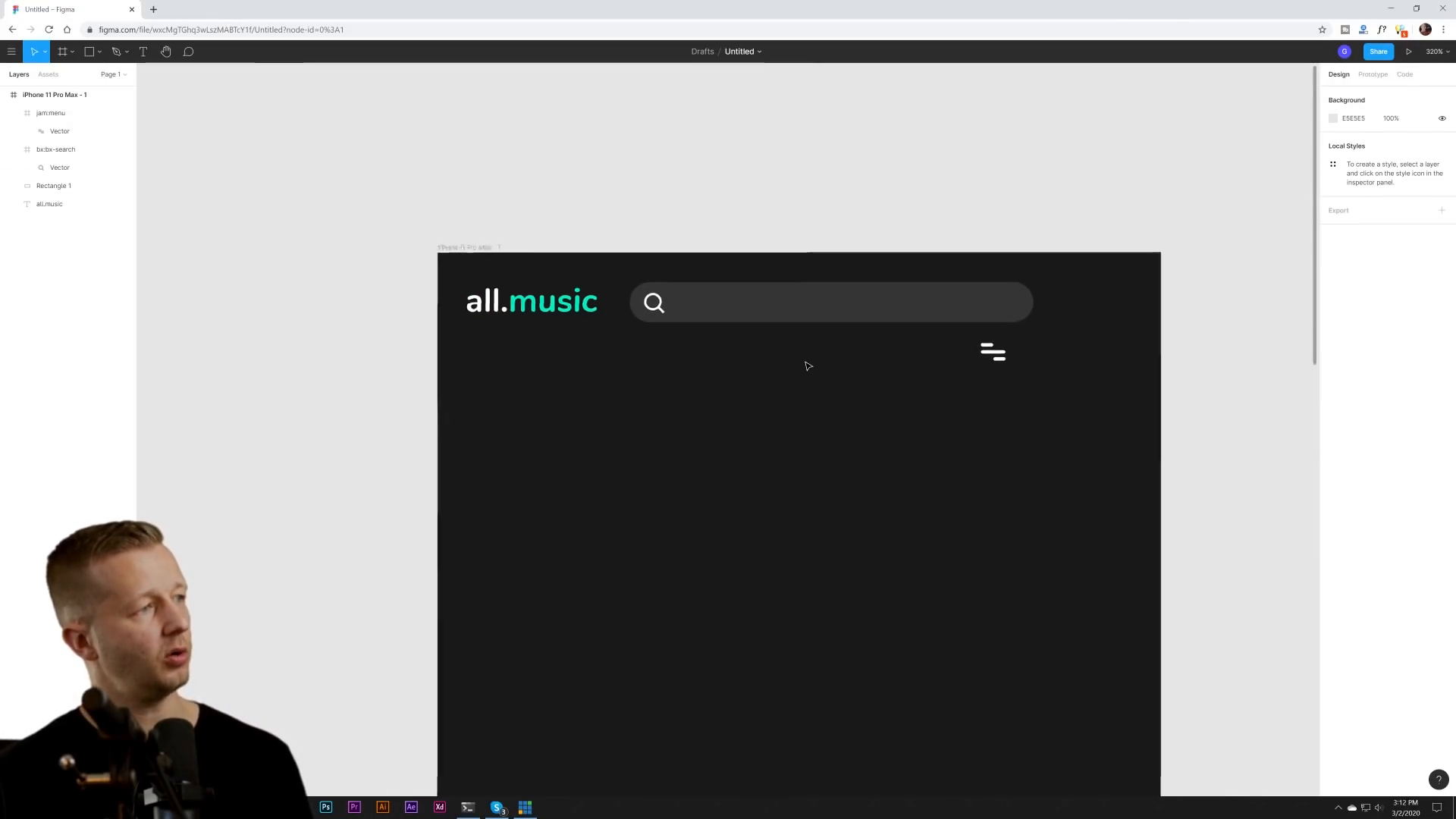
- Try placing the menu icon inside the rounded bar beside the magnifier, at about X 130, Y 17
scroll(809, 366, "up", 2)
scroll(797, 362, "up", 1)
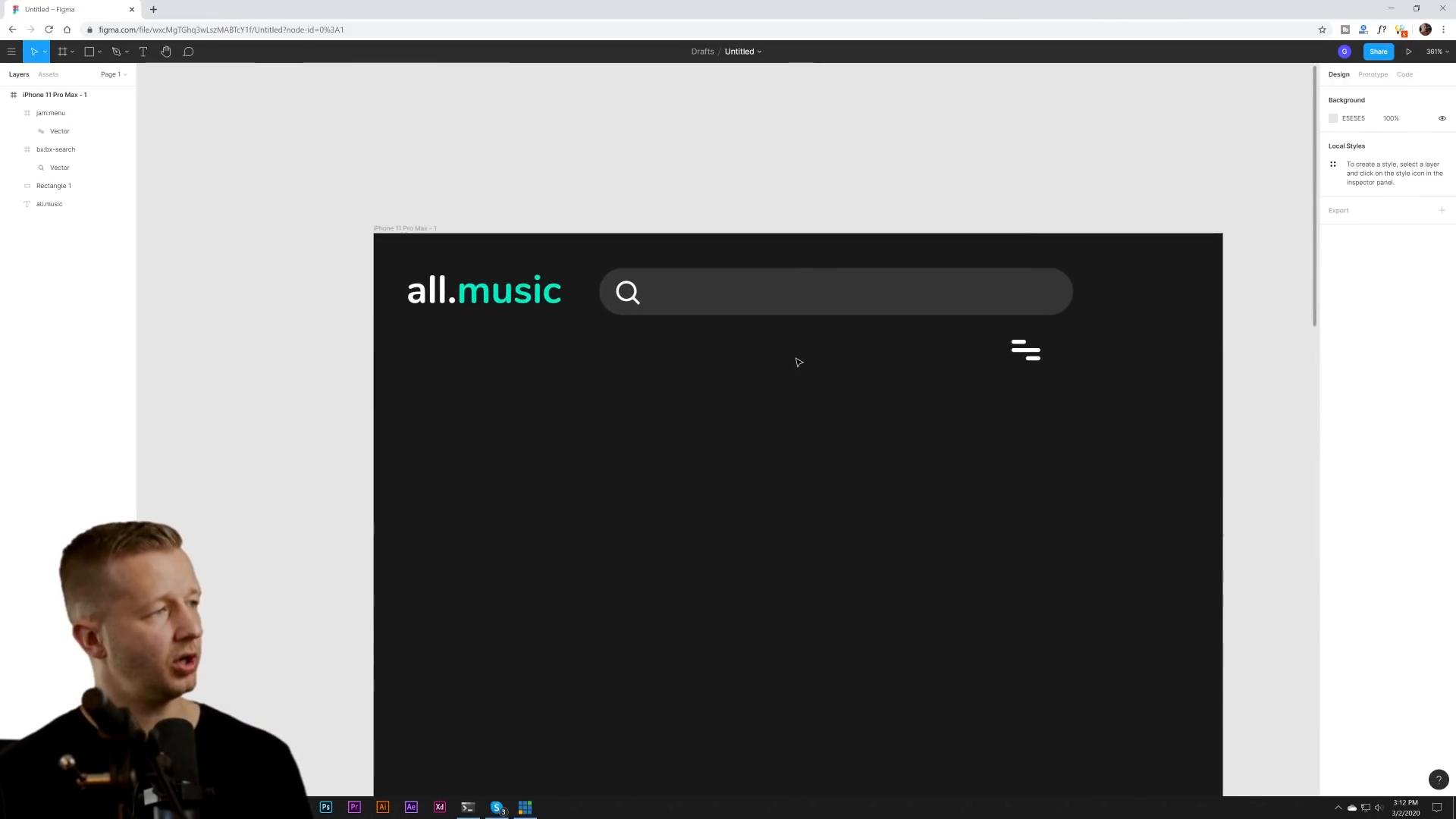
left_click_drag(829, 351, 698, 393)
left_click_drag(895, 392, 540, 339)
left_click(586, 448)
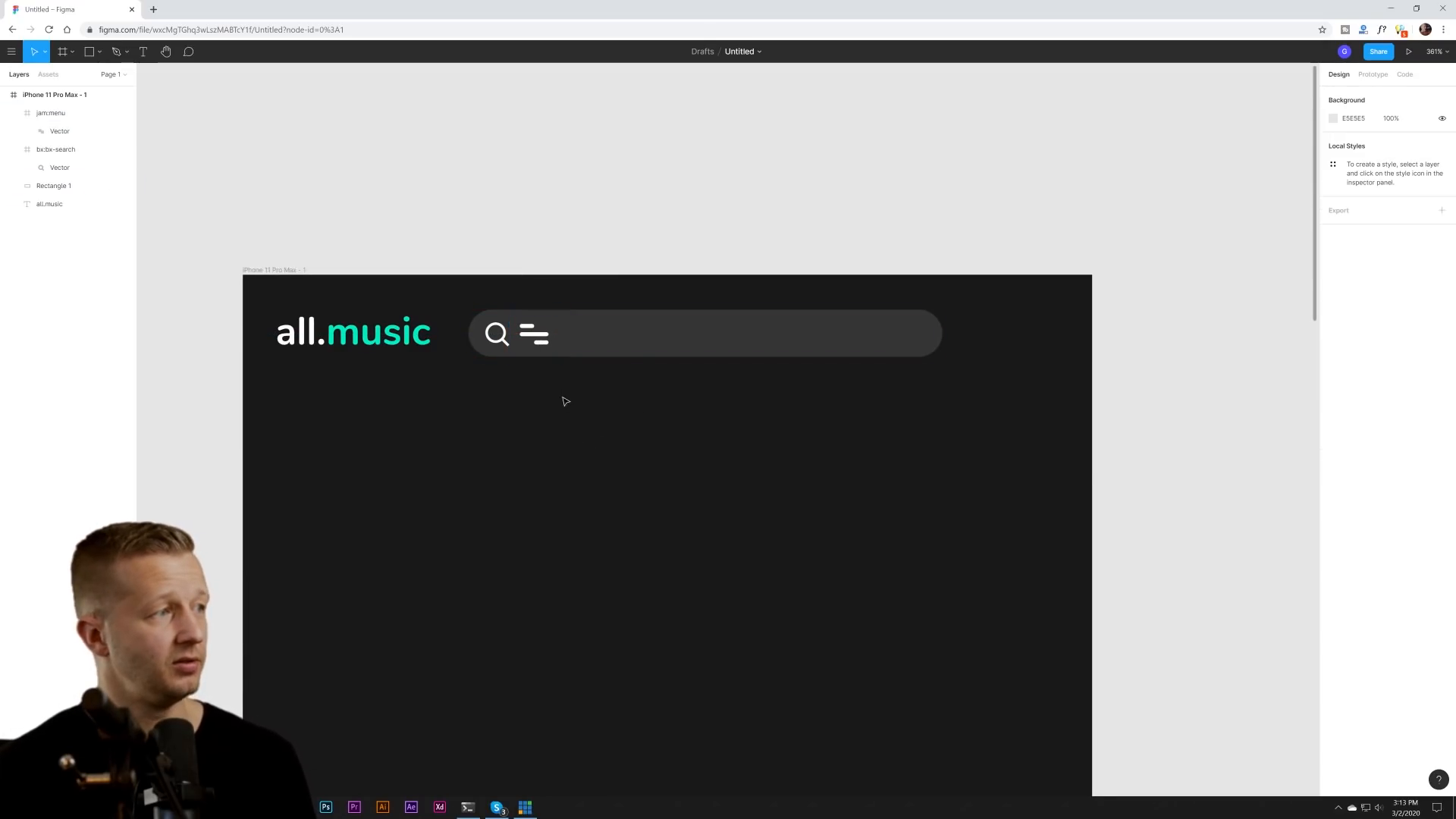
- Move the menu icon past the far end of the rounded bar to about X 370, vertically aligned with the bar
left_click(538, 337)
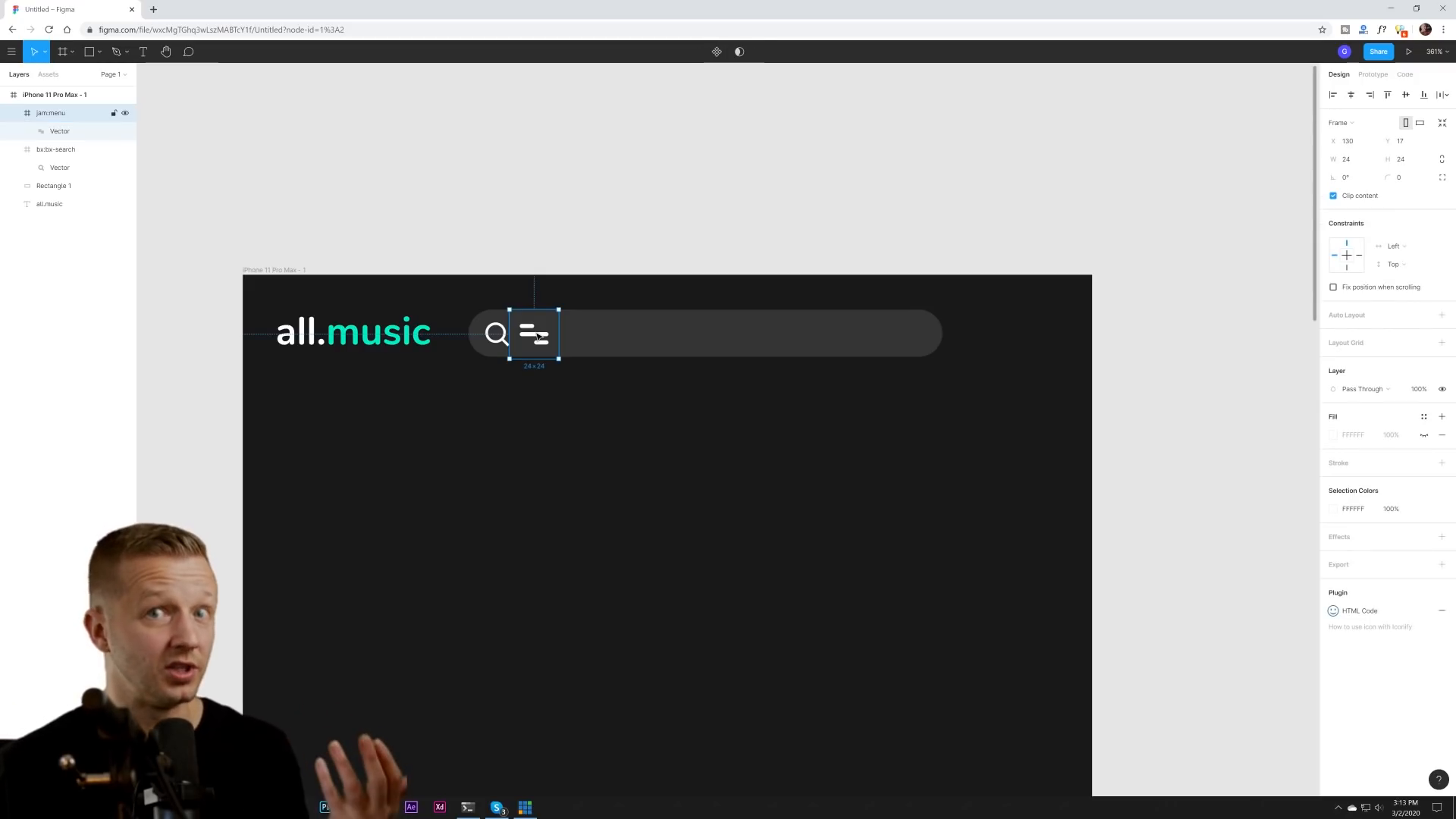
left_click_drag(538, 336, 1028, 335)
left_click(1072, 335)
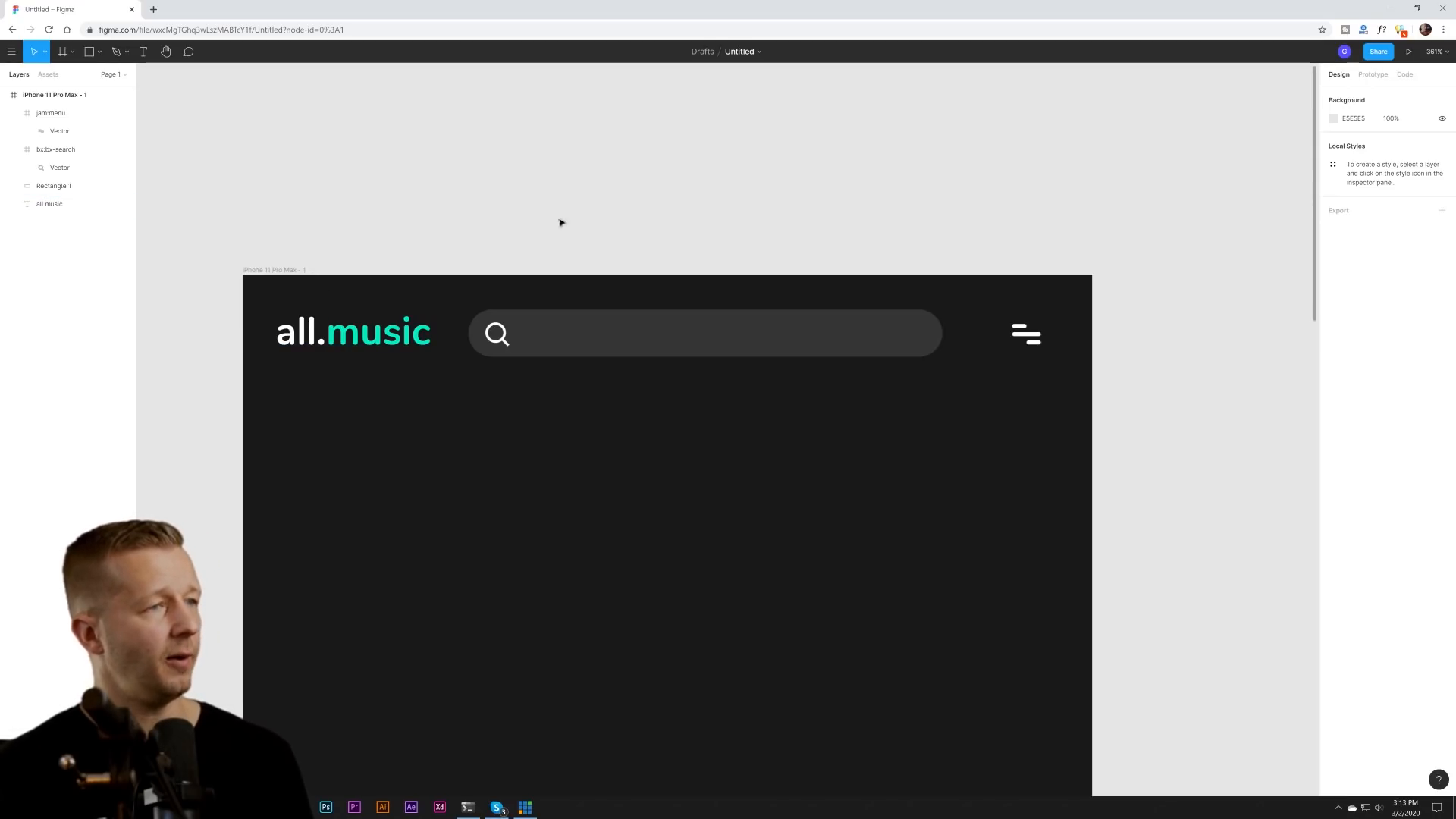
left_click(1026, 335)
left_click(1024, 301)
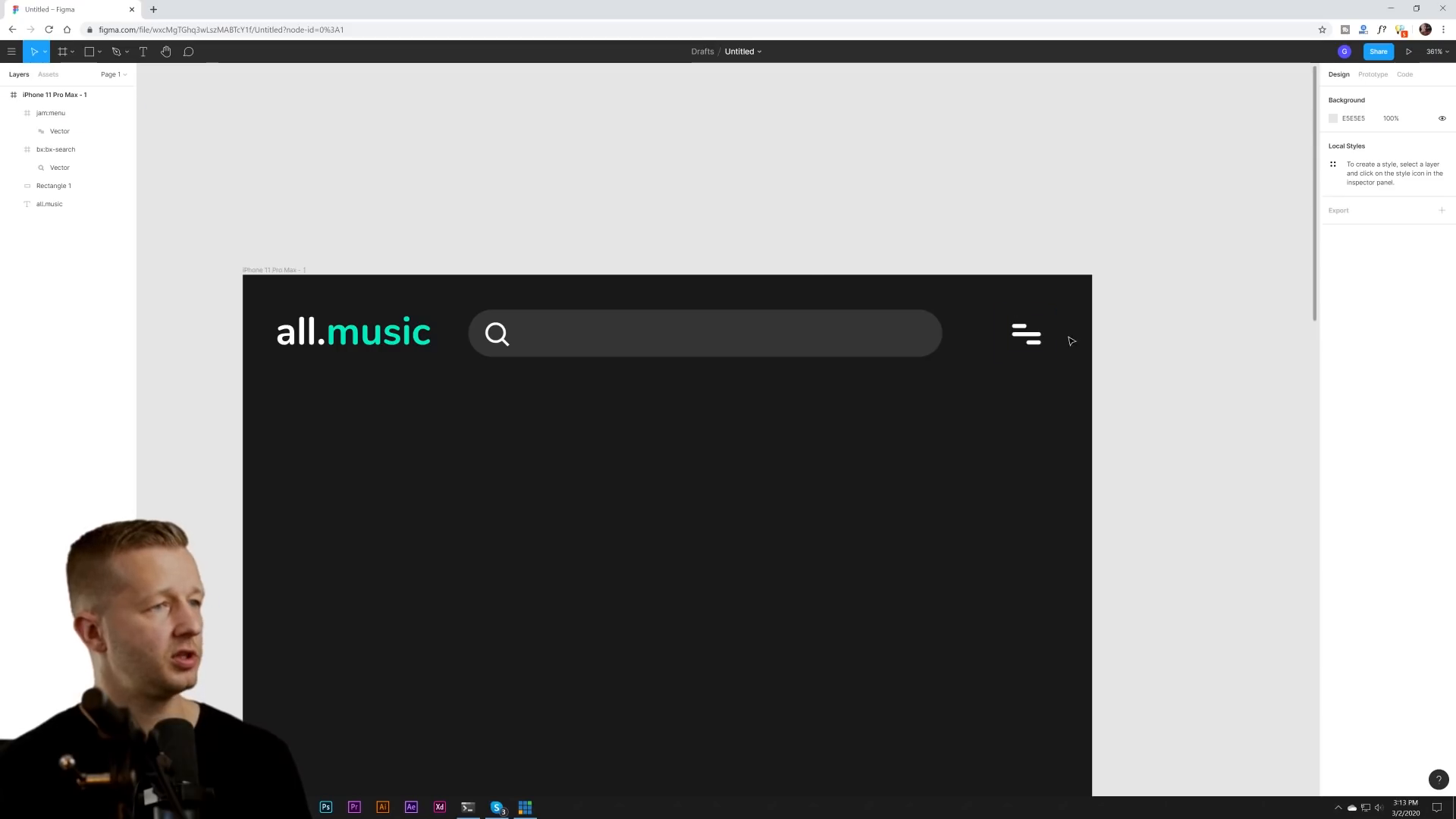
left_click(1034, 343)
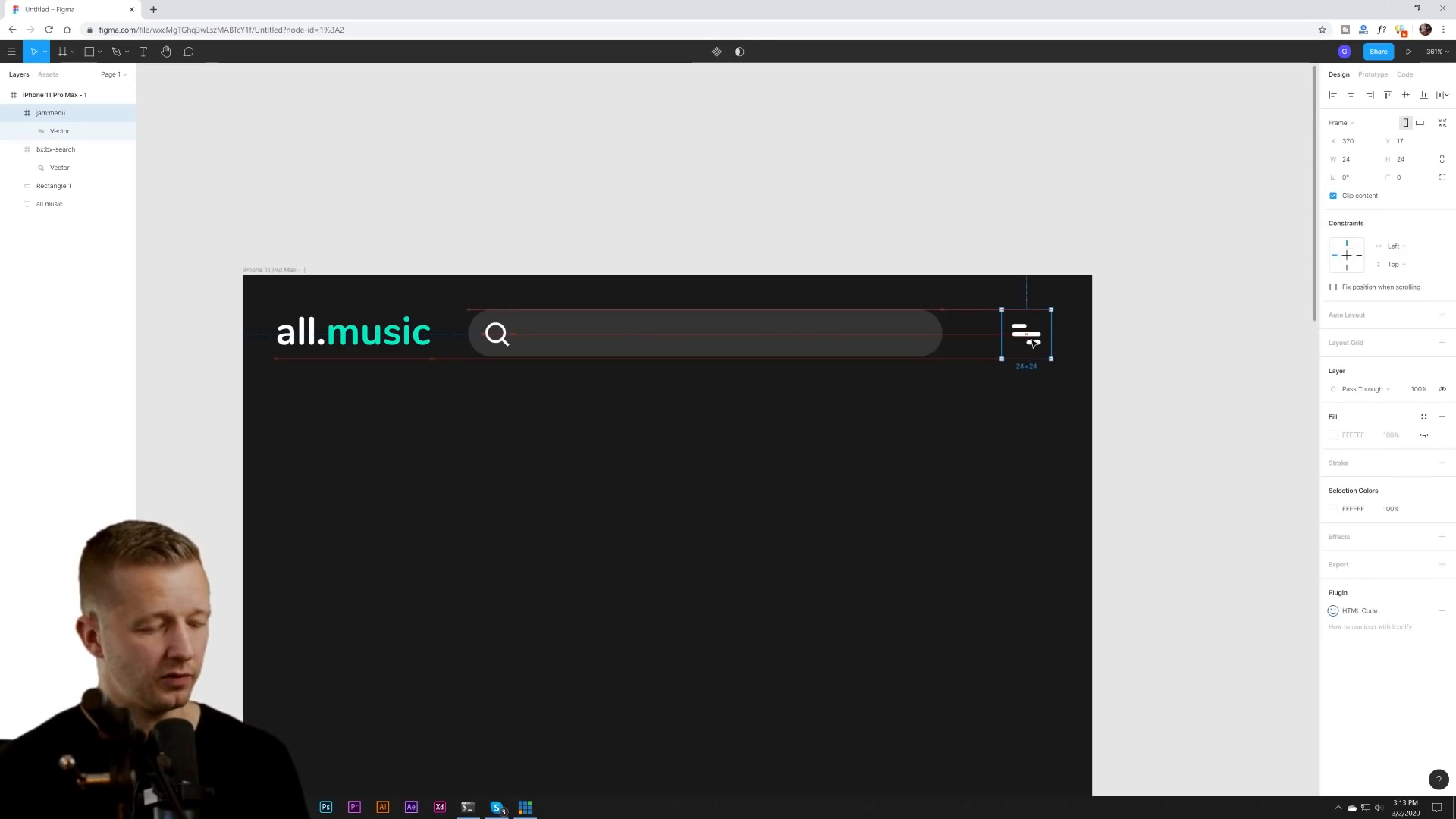
left_click(1008, 443)
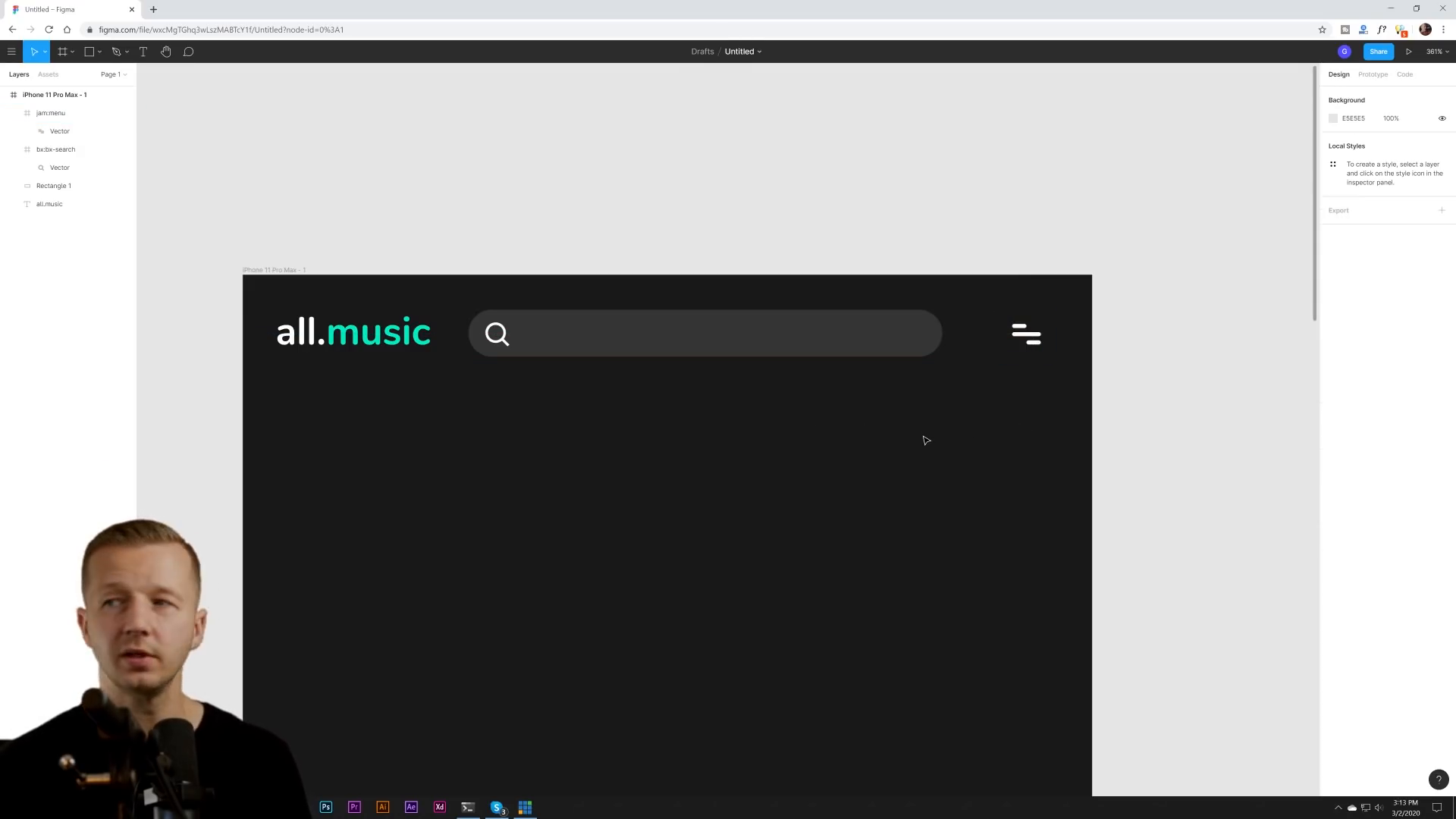
- Widen the menu icon toward the rounded bar to about 31 × 24
scroll(831, 445, "down", 1)
scroll(831, 445, "up", 3)
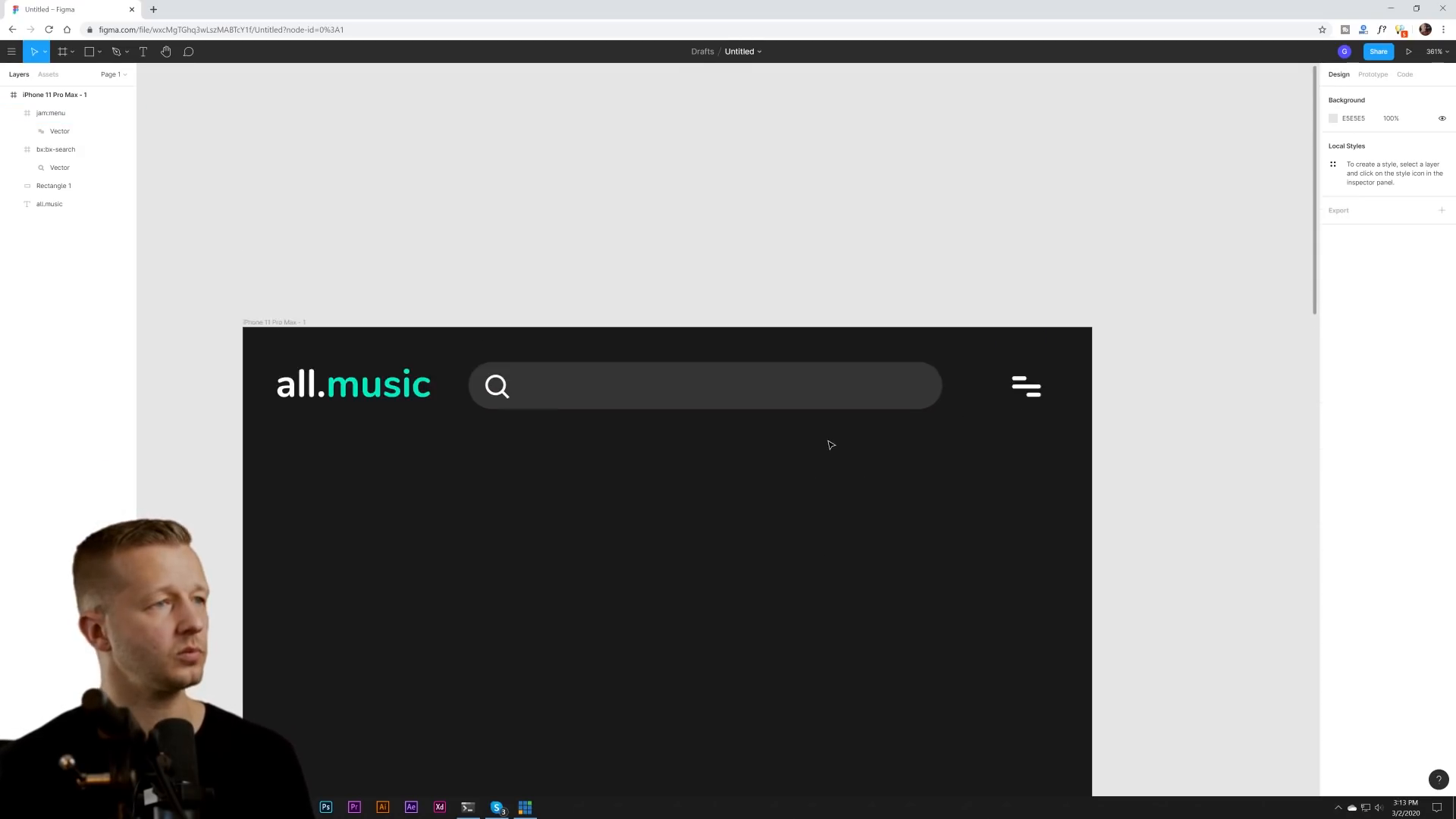
left_click(1016, 387)
left_click_drag(996, 389, 988, 389)
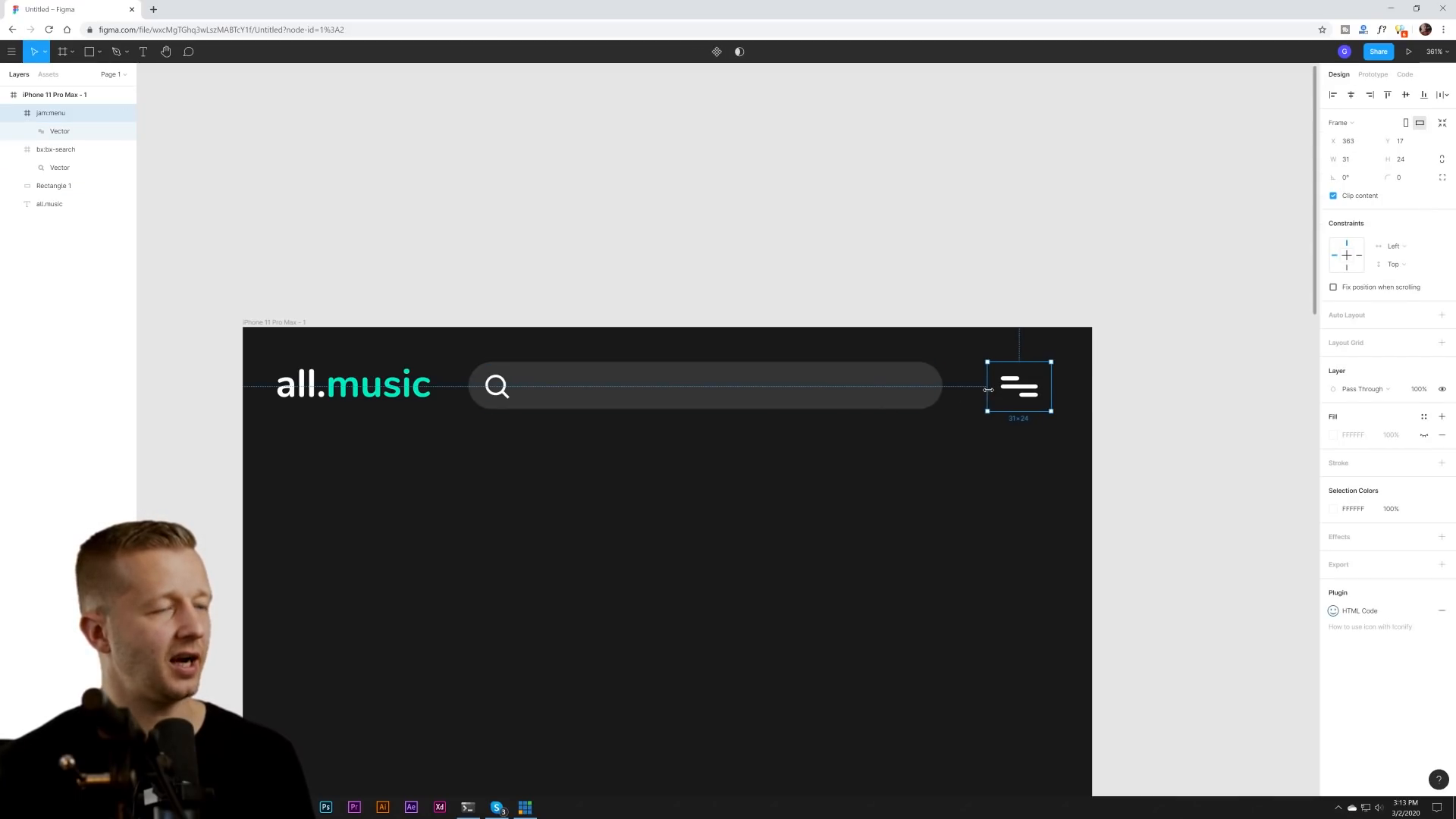
left_click(961, 503)
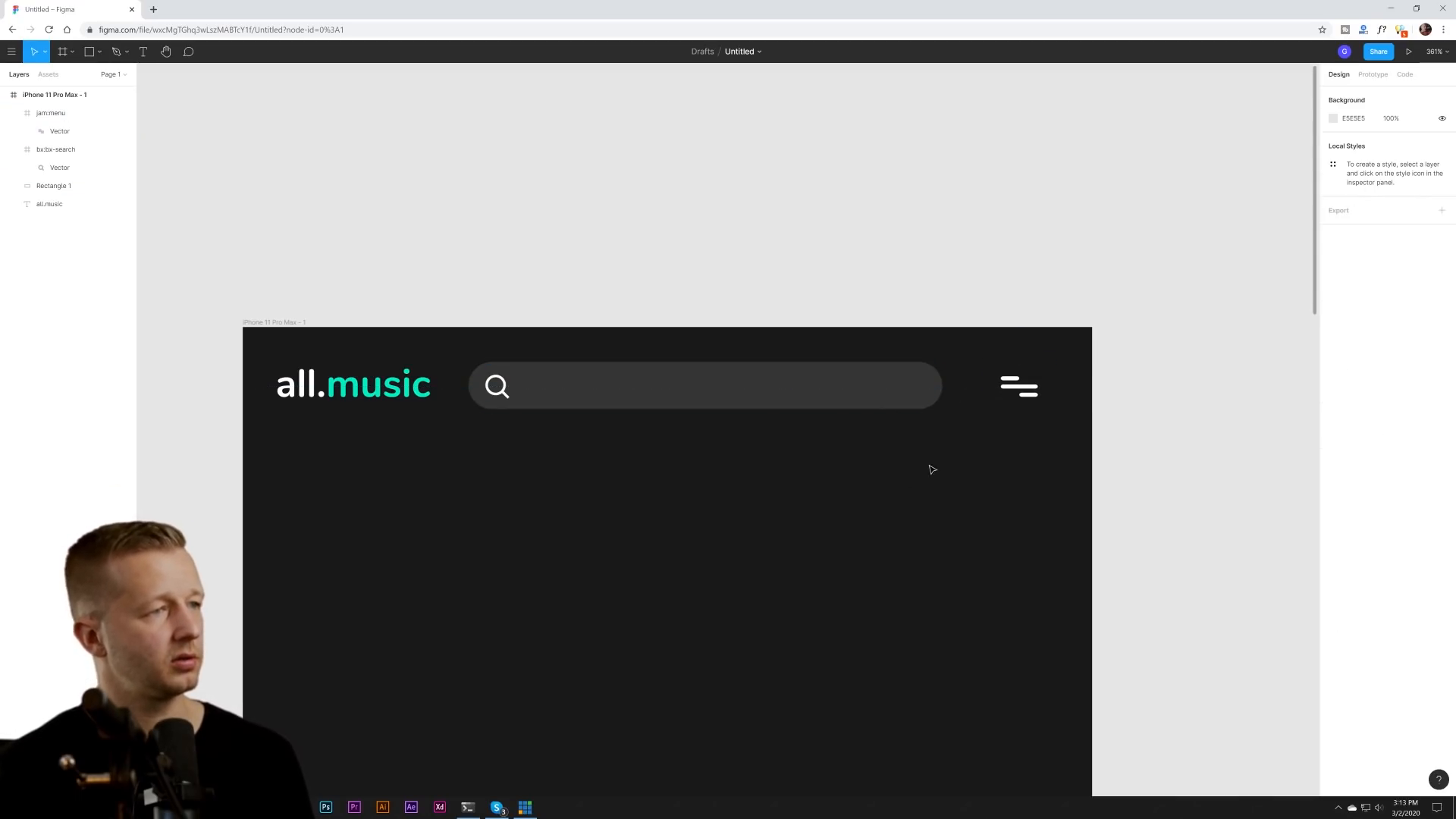
- Extend the rounded search bar toward the menu icon to a width of about 243
scroll(780, 481, "down", 5)
scroll(766, 452, "up", 3)
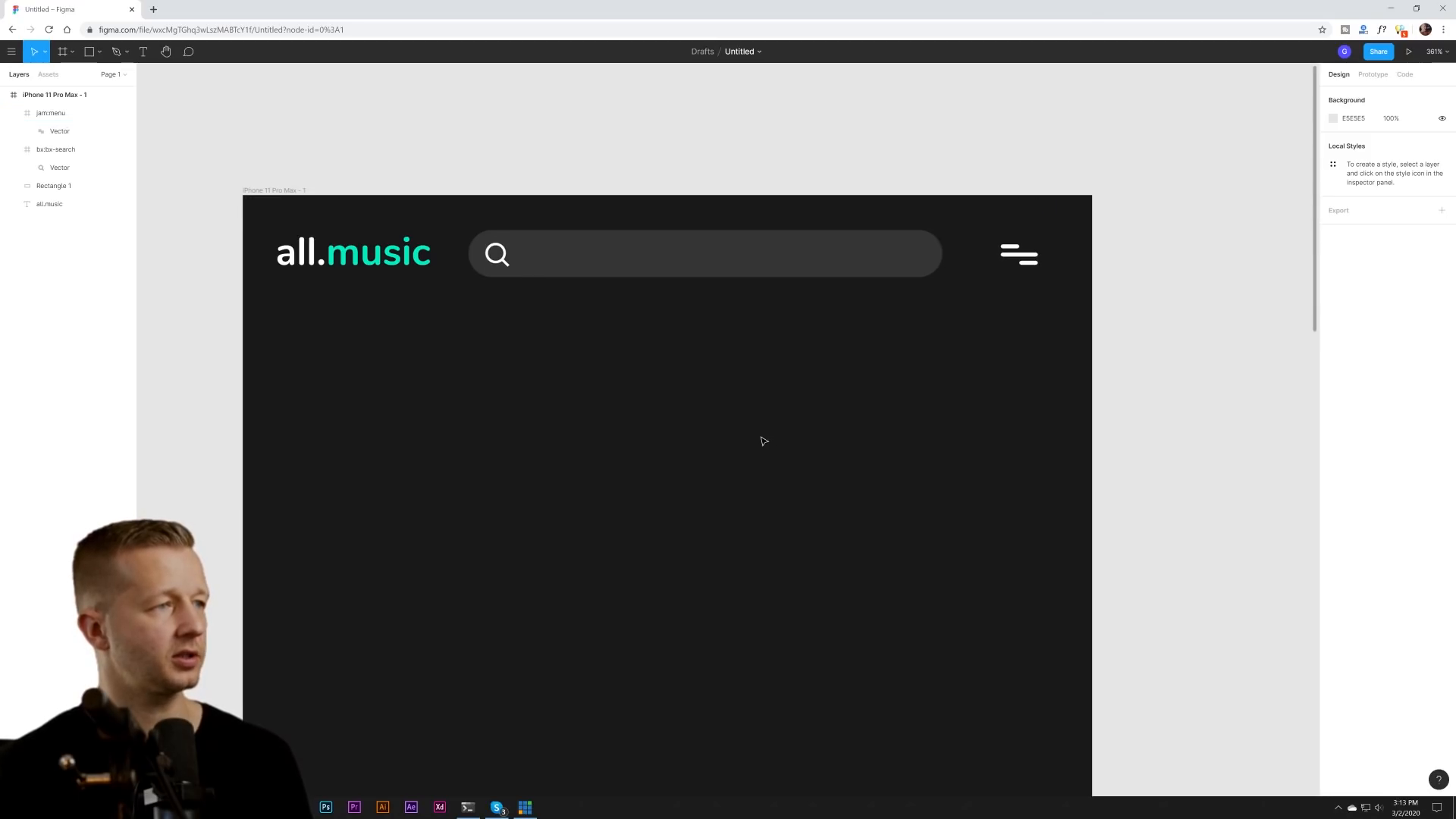
scroll(759, 437, "down", 5)
left_click(813, 367)
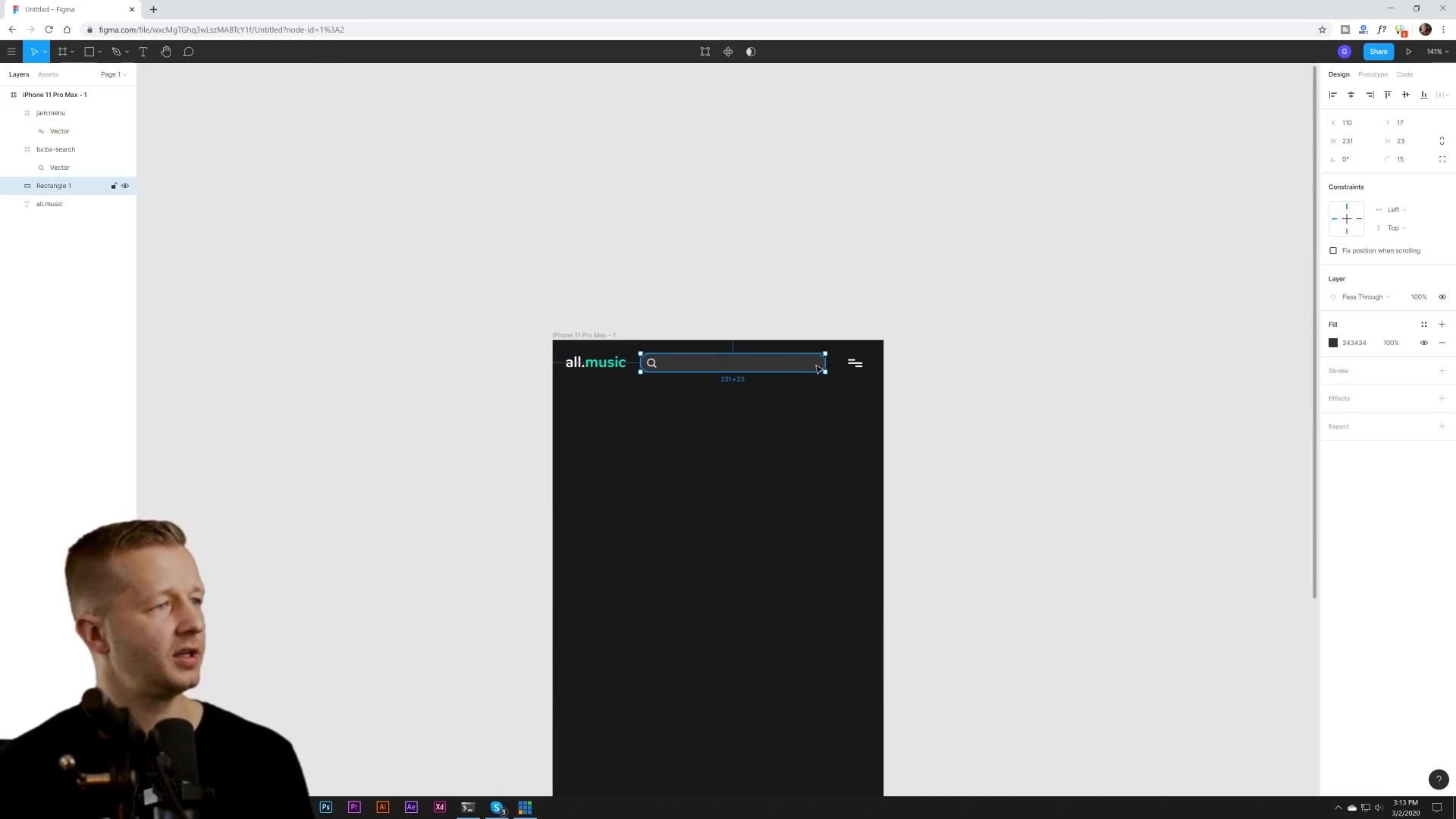
scroll(807, 411, "up", 1)
scroll(807, 411, "down", 1)
scroll(805, 412, "up", 2)
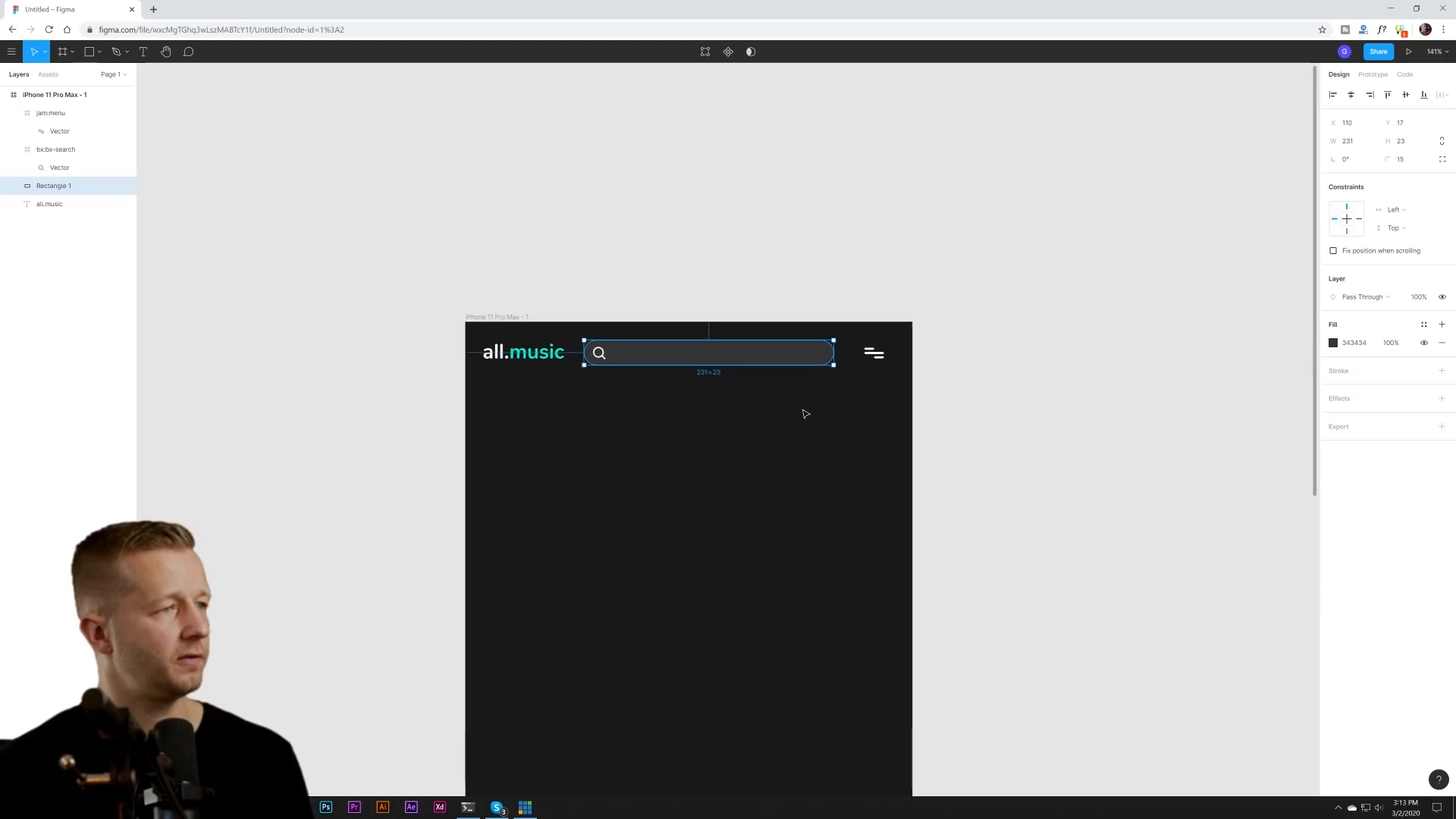
left_click(627, 381)
scroll(611, 392, "up", 3)
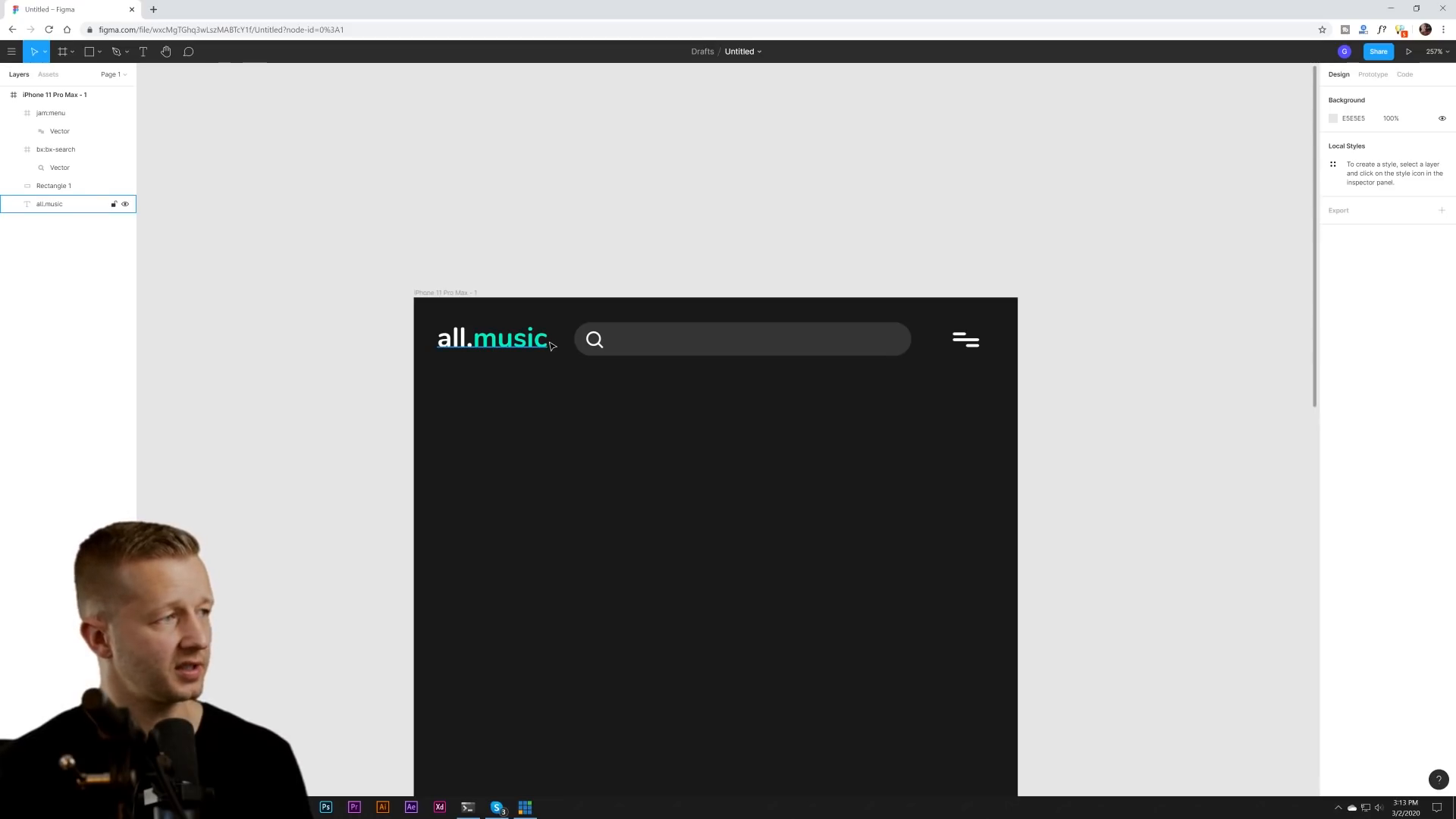
left_click(909, 346)
left_click_drag(914, 341, 928, 341)
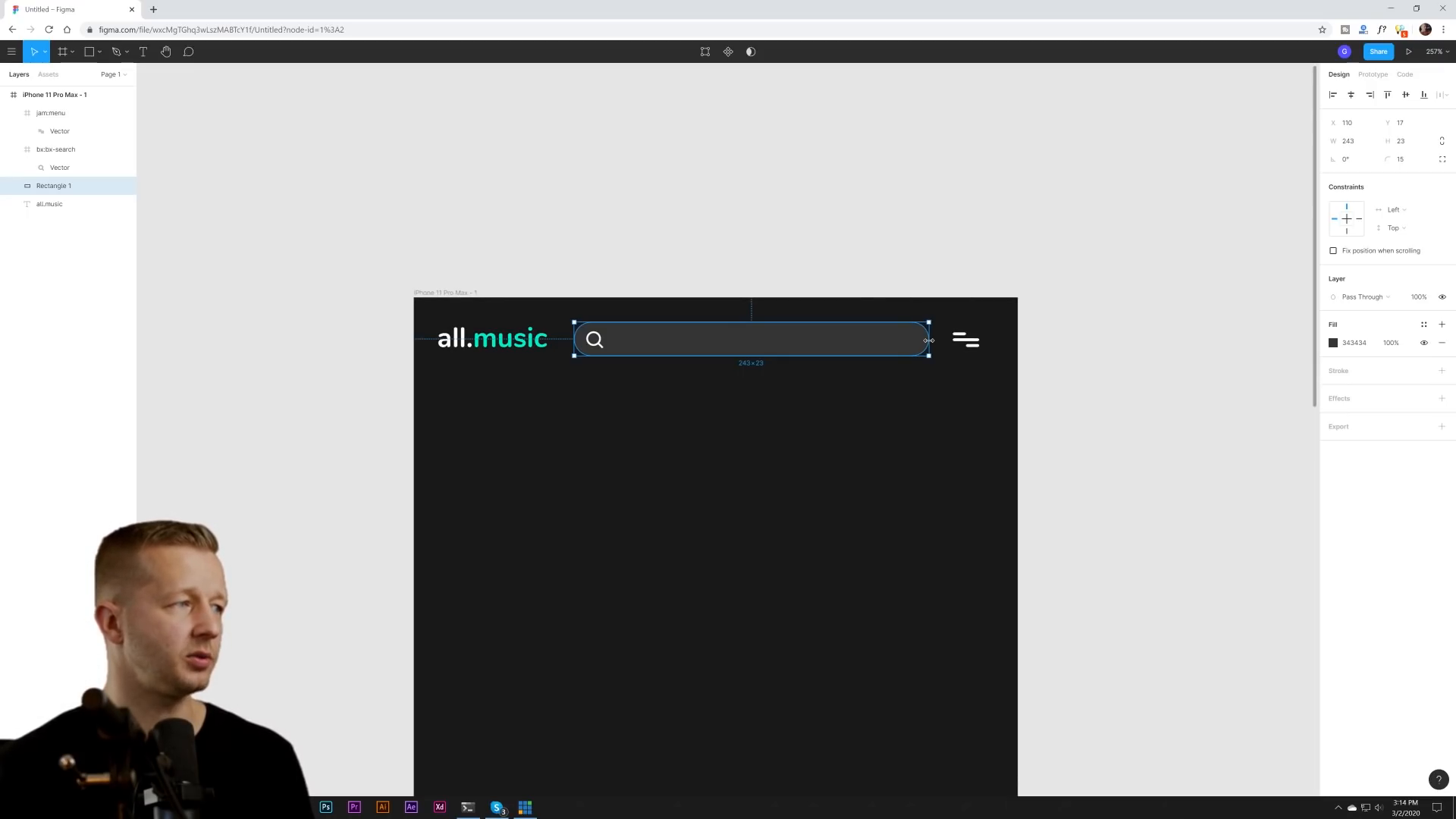
left_click(939, 410)
- Move the menu icon farther from the rounded search bar to X 371 and extend the bar to a width of about 251
left_click(967, 342)
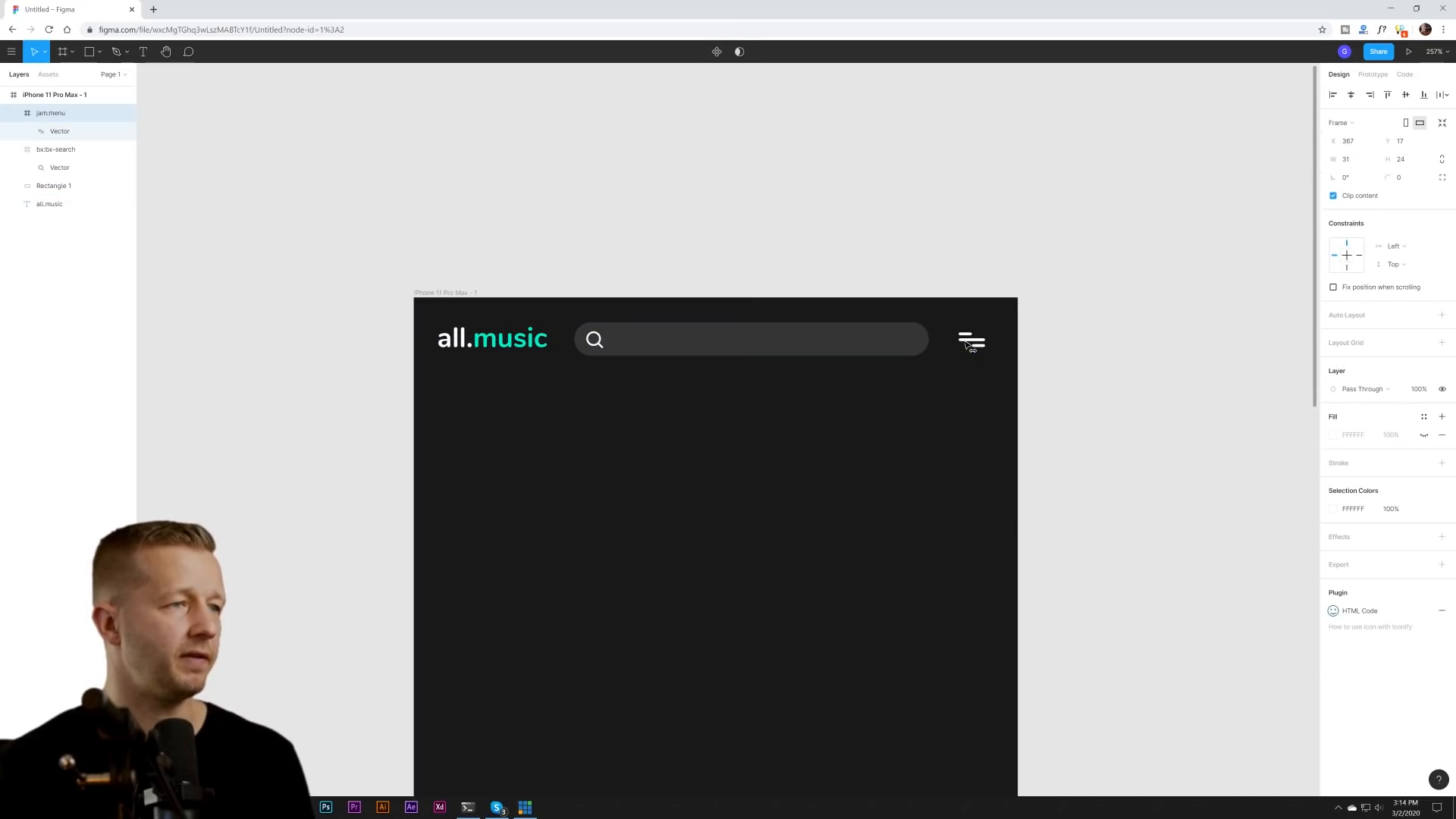
left_click(945, 345)
left_click(907, 341)
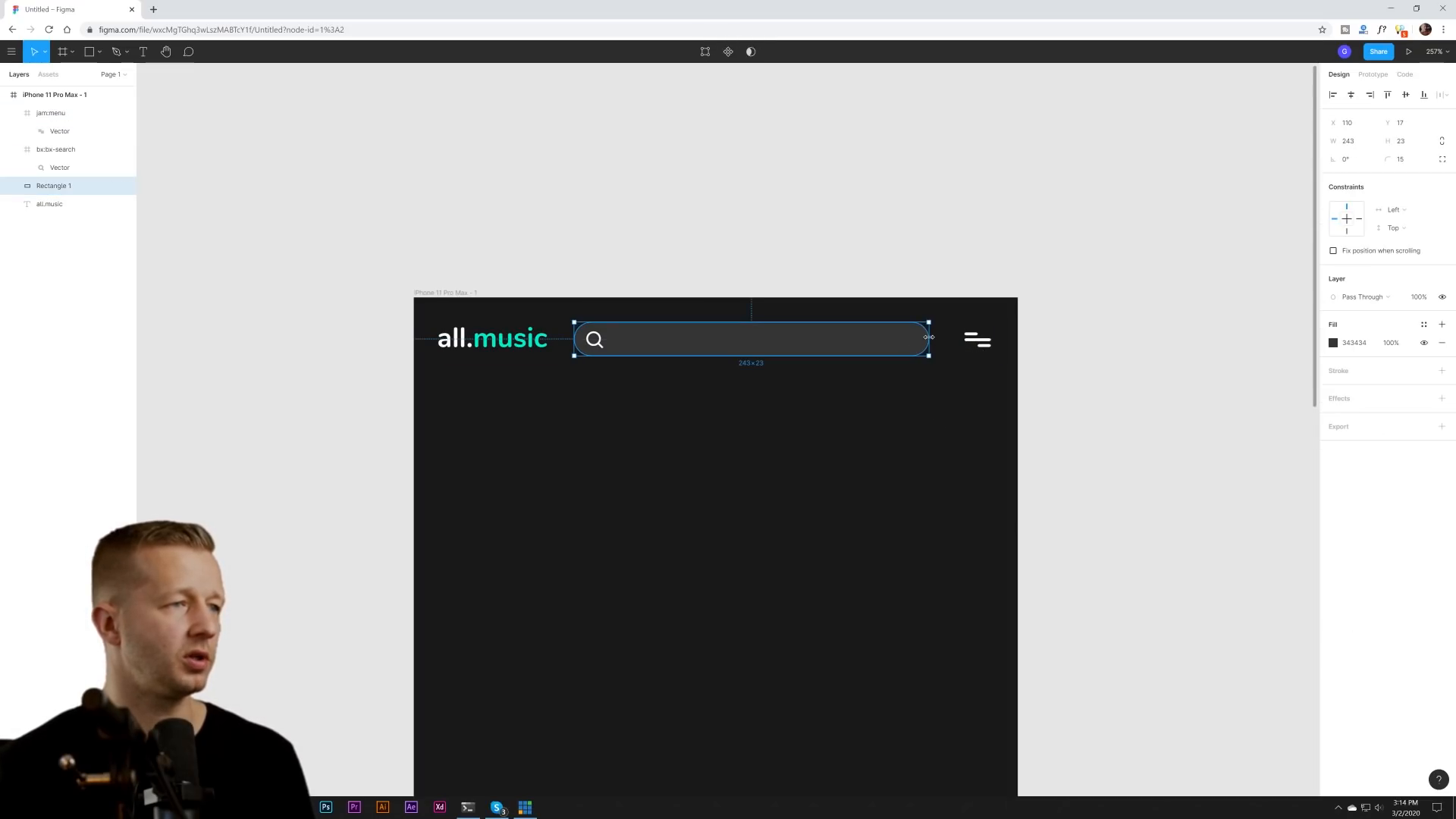
left_click_drag(929, 338, 935, 338)
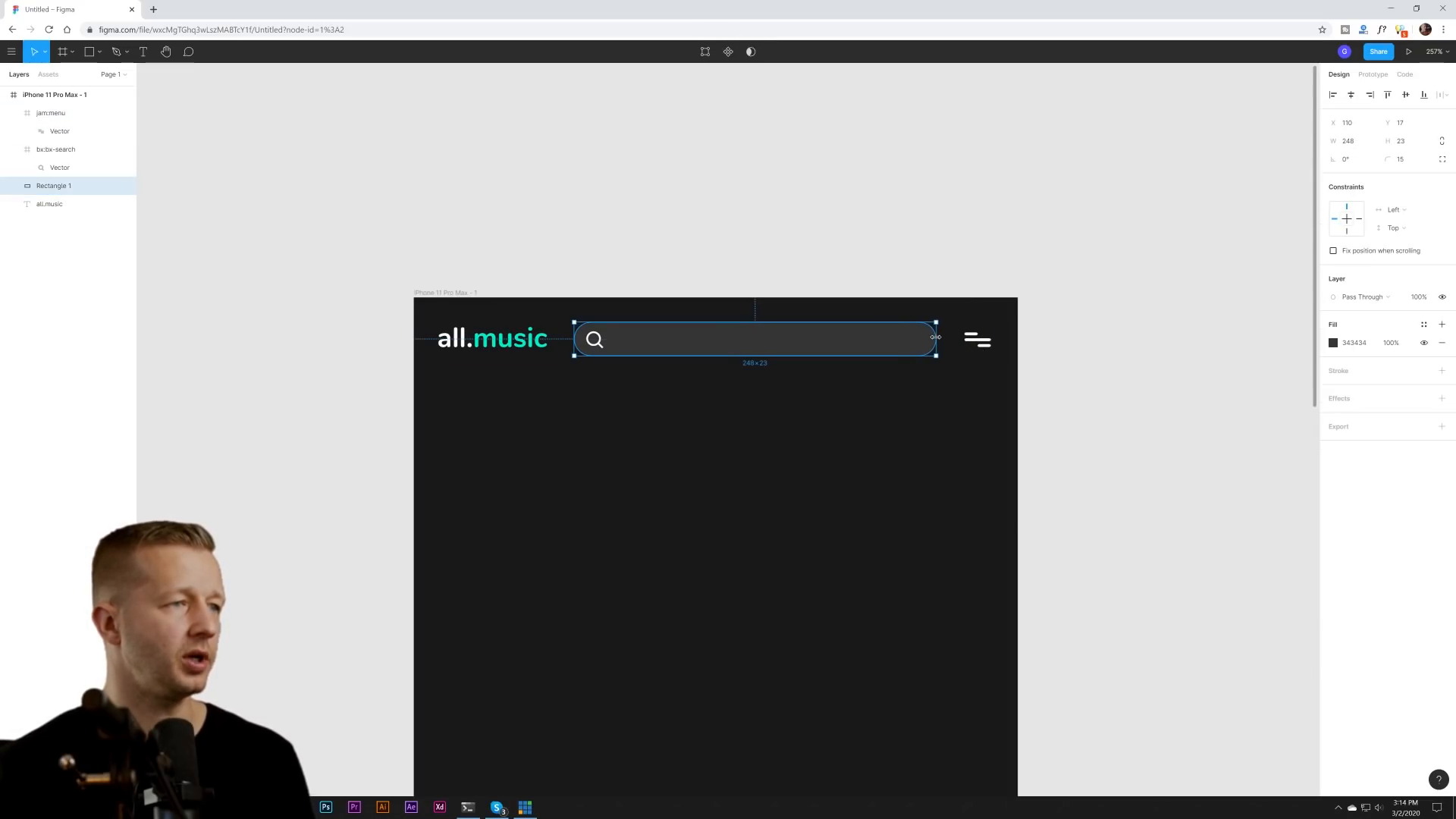
left_click(929, 423)
scroll(944, 406, "down", 5)
left_click(936, 368)
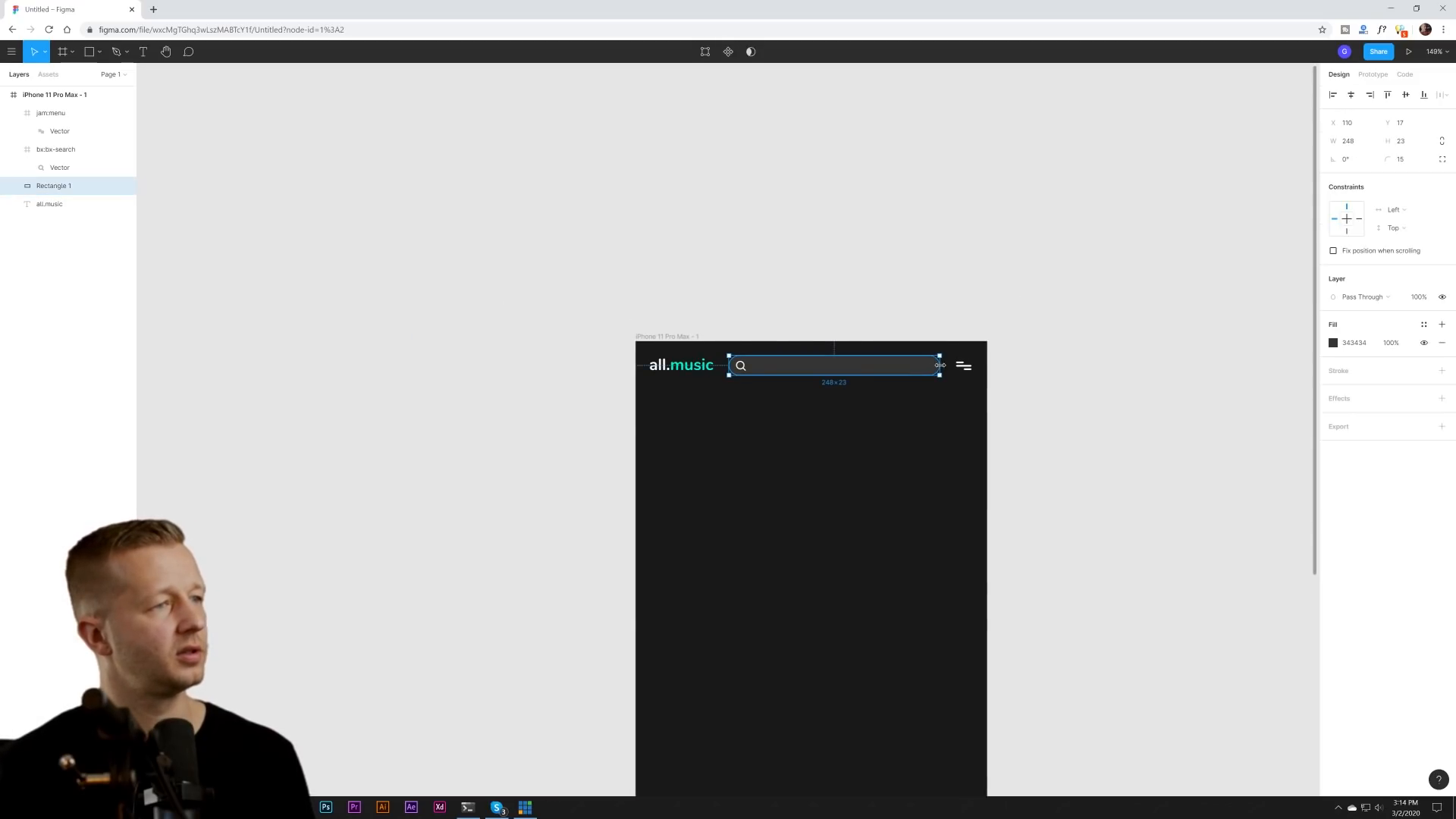
left_click(949, 406)
- Add the text "Feature Artist" below the all.music logo, near the frame's left edge
scroll(907, 447, "down", 1)
left_click_drag(907, 432, 814, 430)
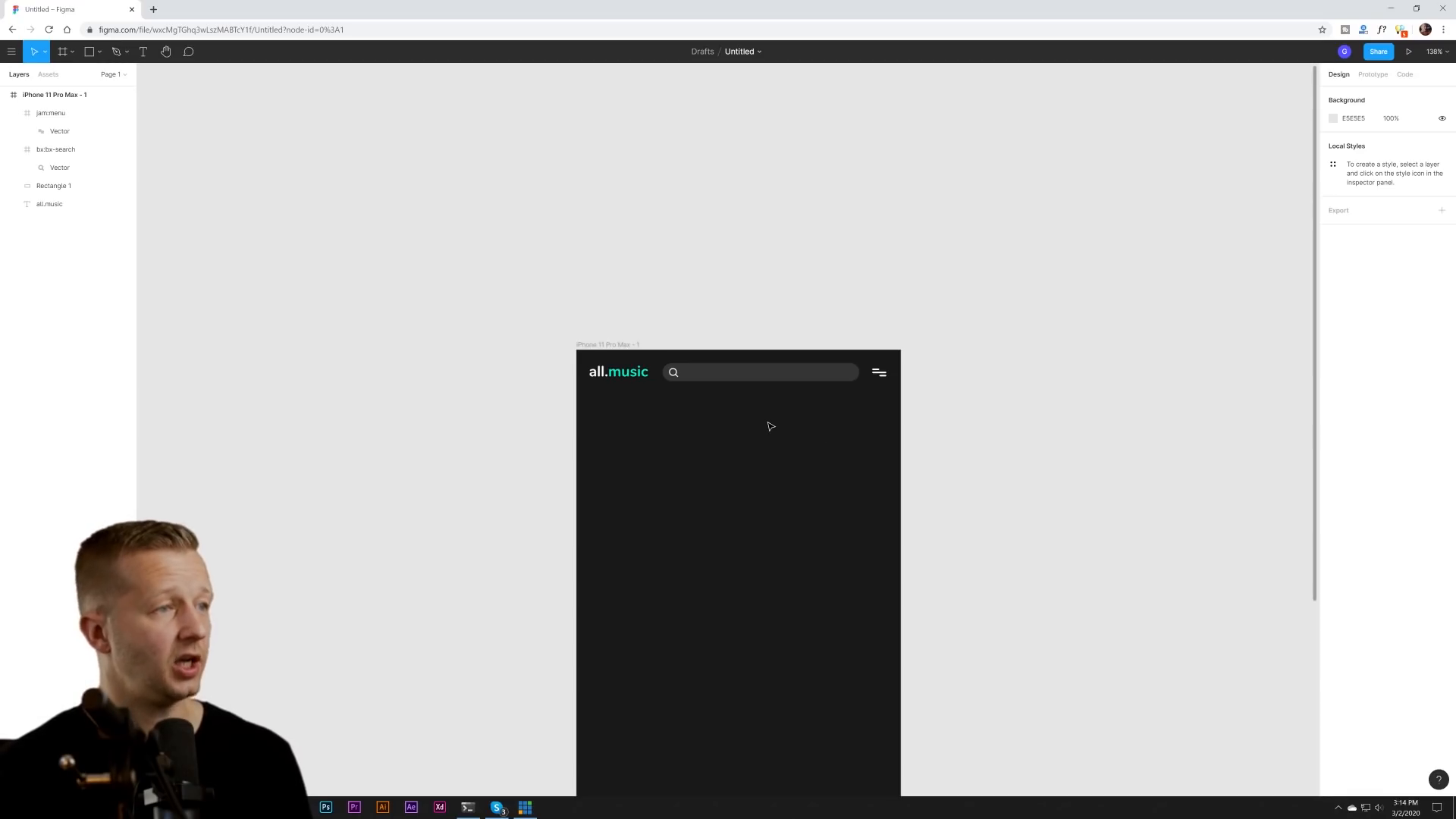
left_click_drag(770, 427, 745, 356)
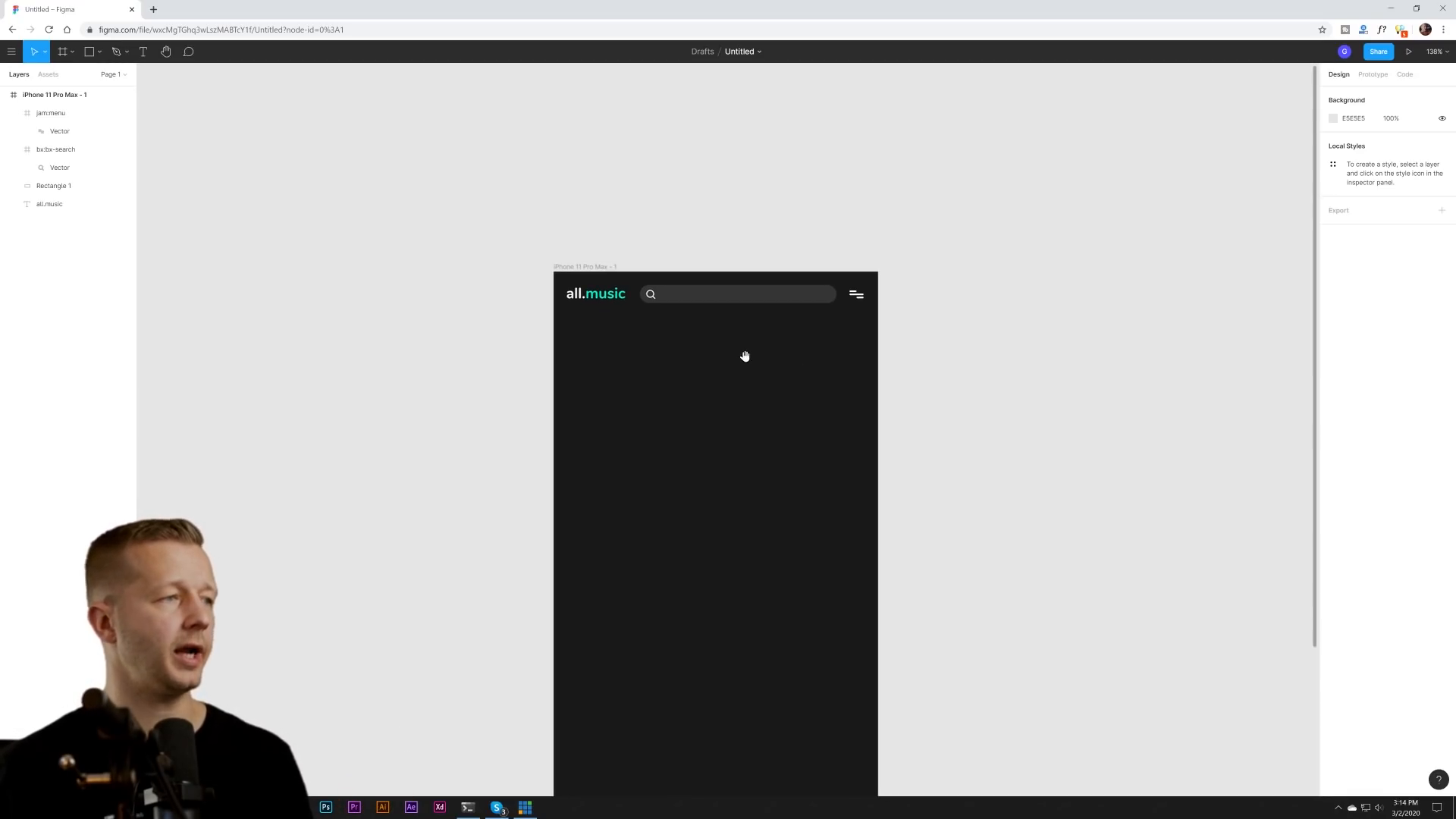
scroll(745, 357, "up", 5)
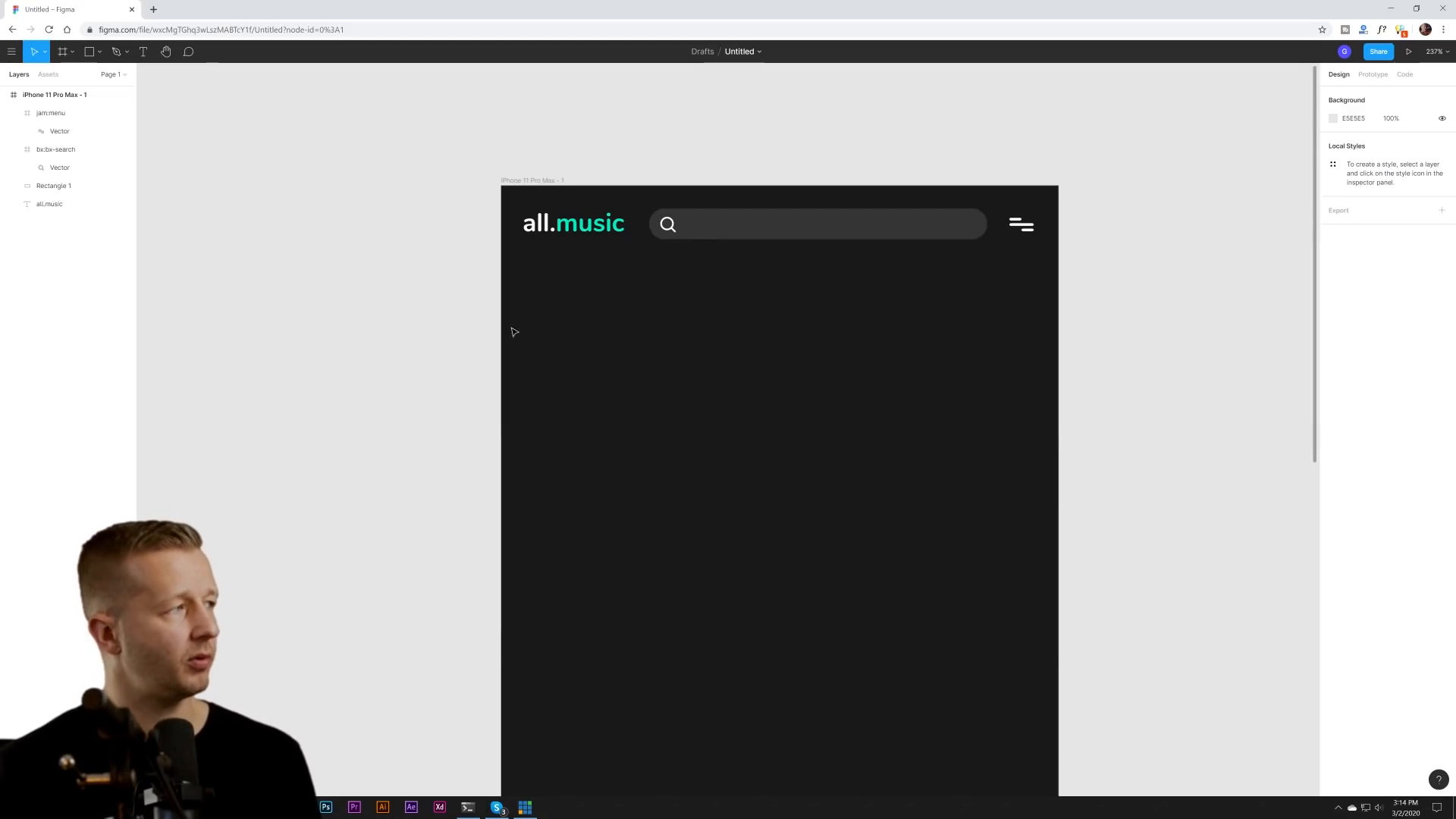
key("t")
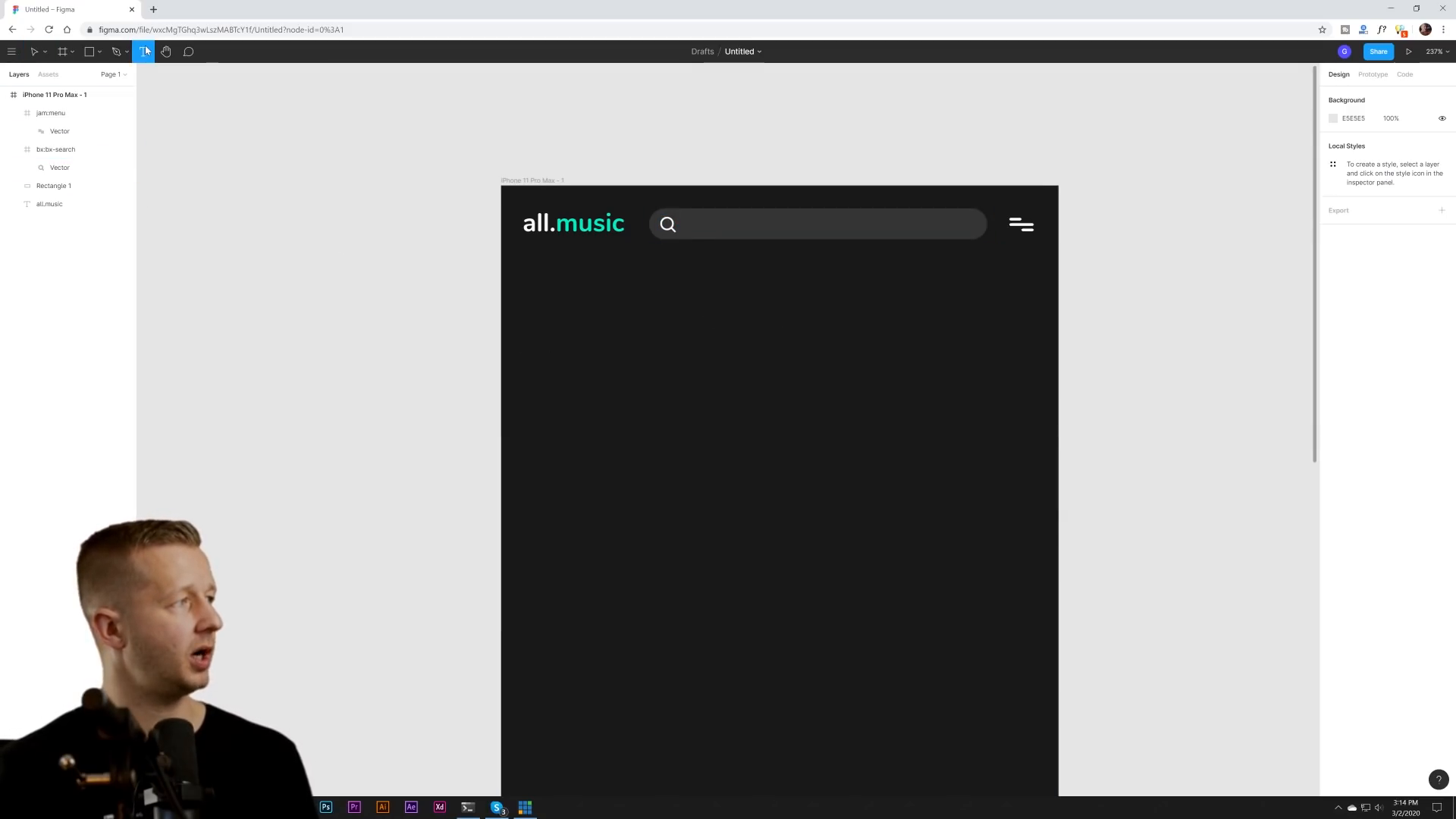
left_click(524, 306)
type("Feature")
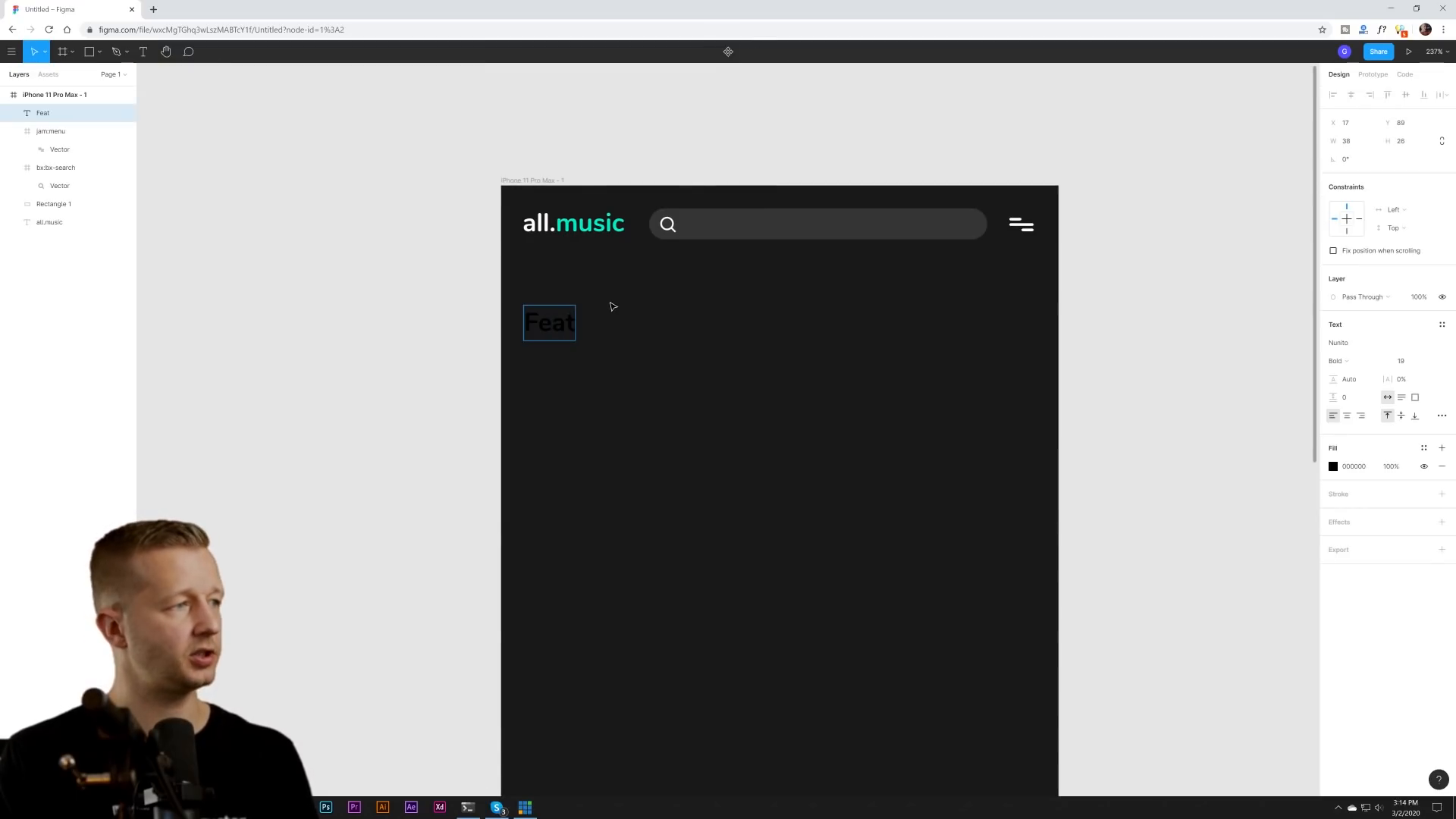
key("Escape")
type("Artist")
key("Escape")
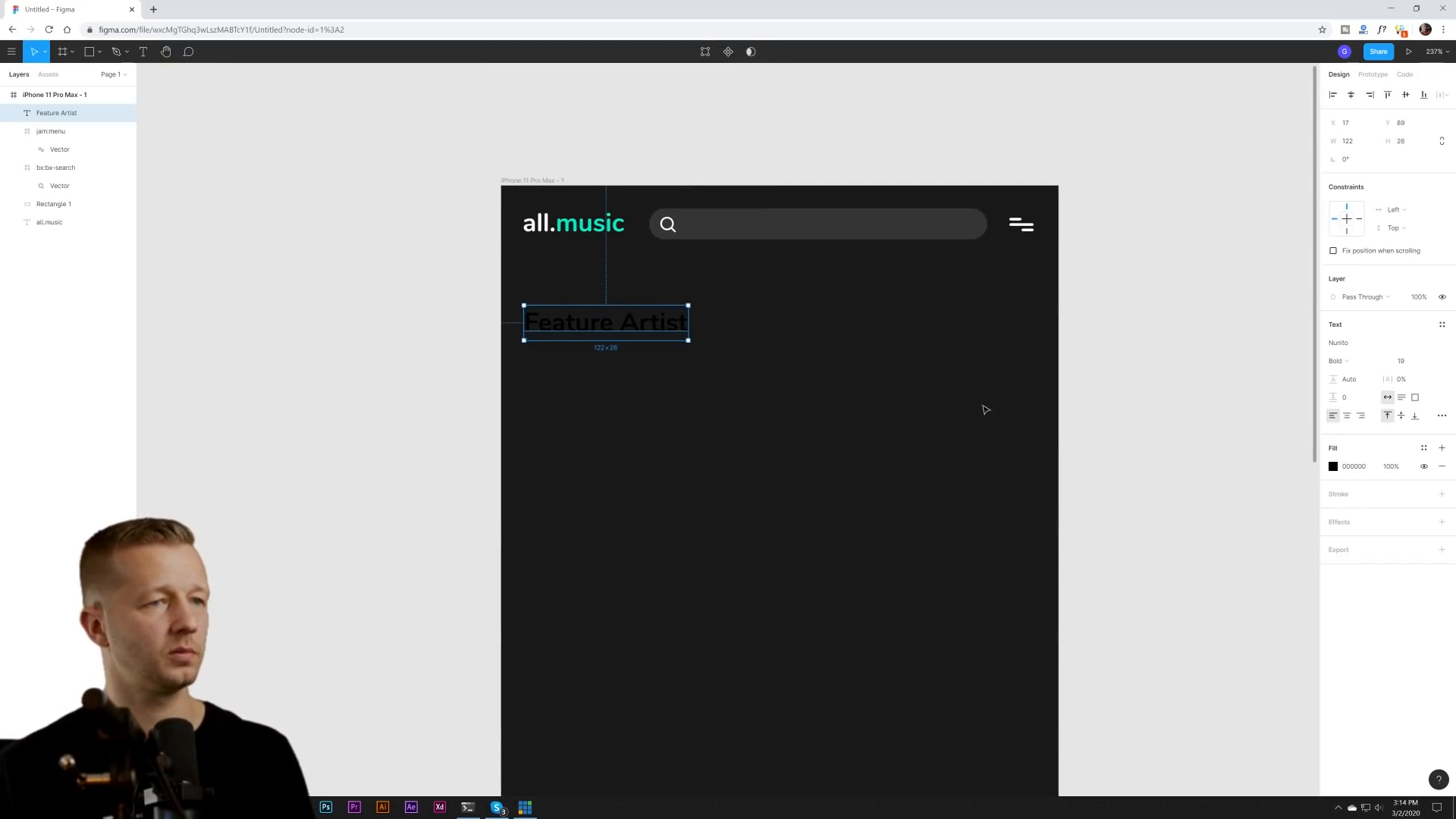
- Fill the Feature Artist heading with white (FFFFFF) and shift it slightly inward from the logo's left edge
left_click(1332, 470)
left_click_drag(1254, 491, 890, 420)
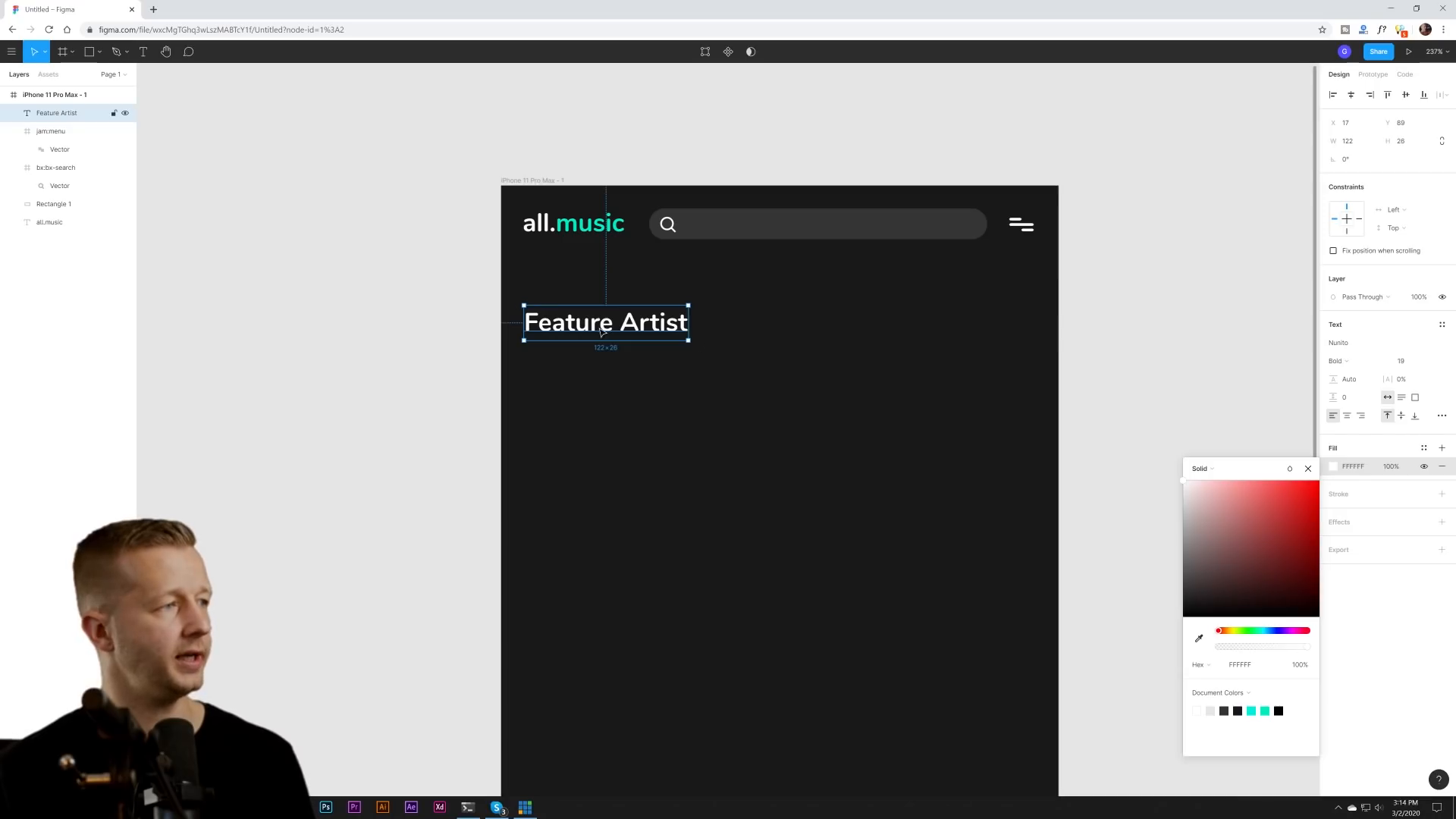
left_click_drag(568, 325, 593, 327)
left_click(738, 311)
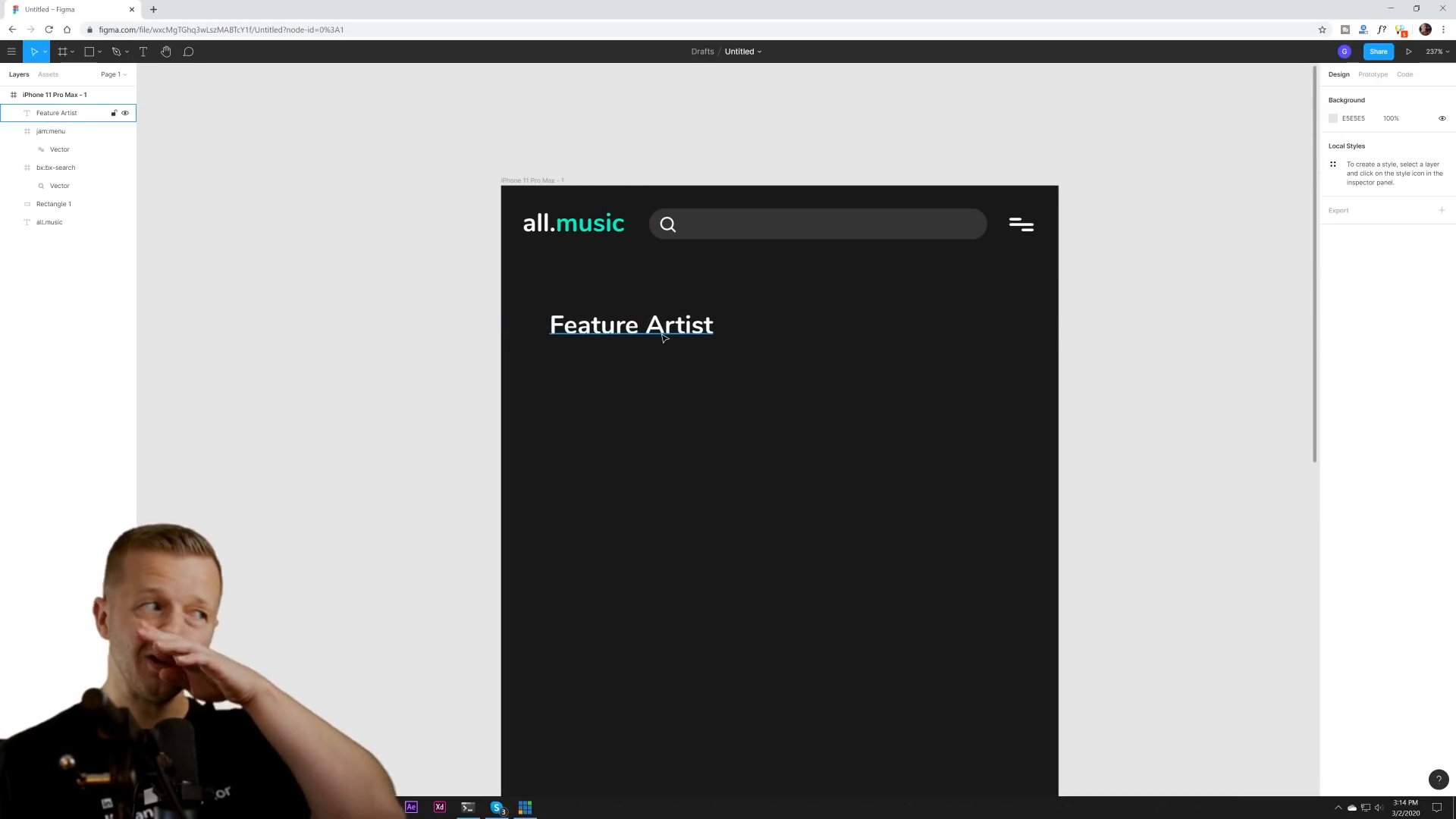
- Align the Feature Artist heading with the logo's left edge, at X 16, Y 87
left_click(576, 226)
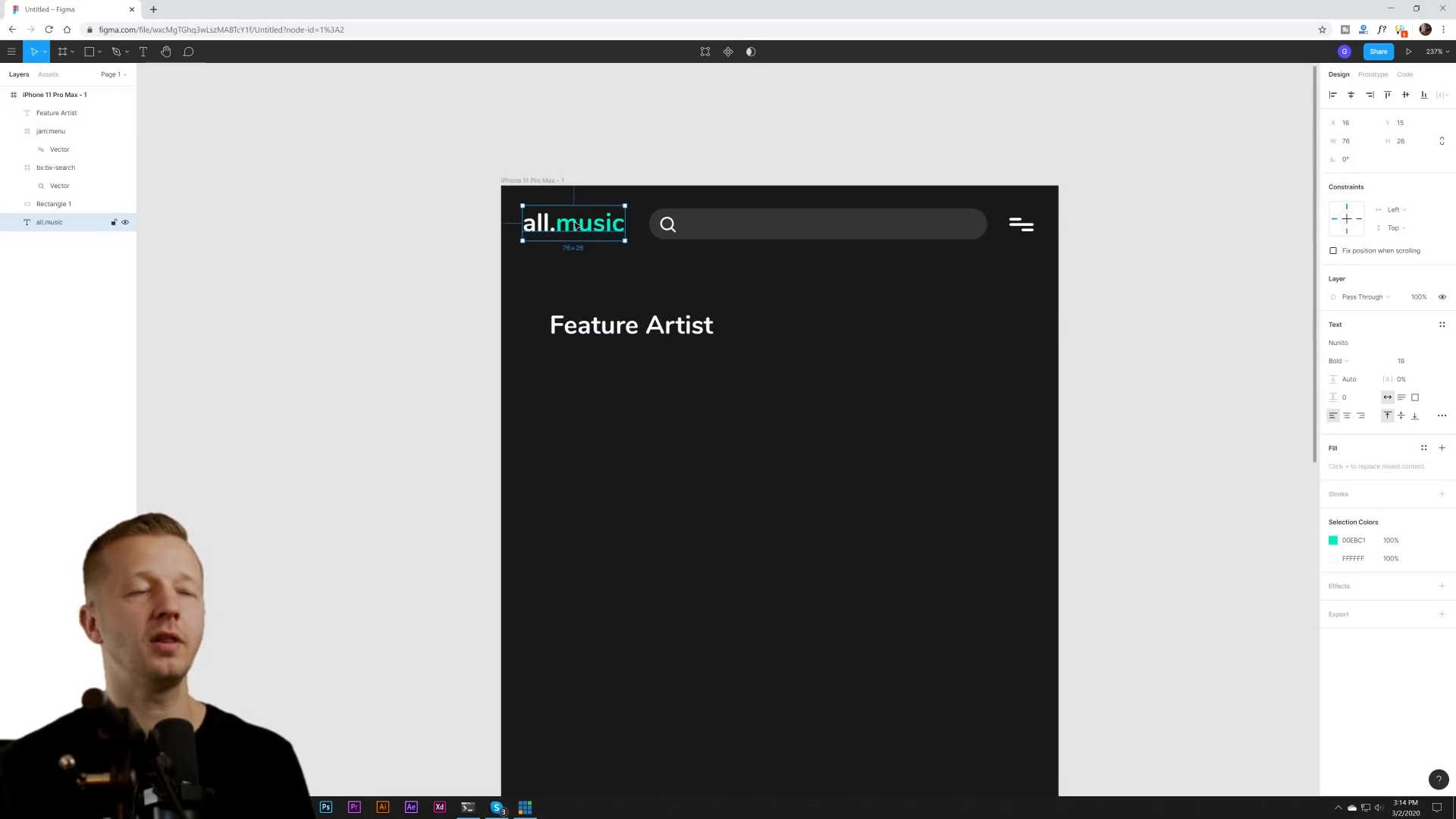
left_click(616, 278)
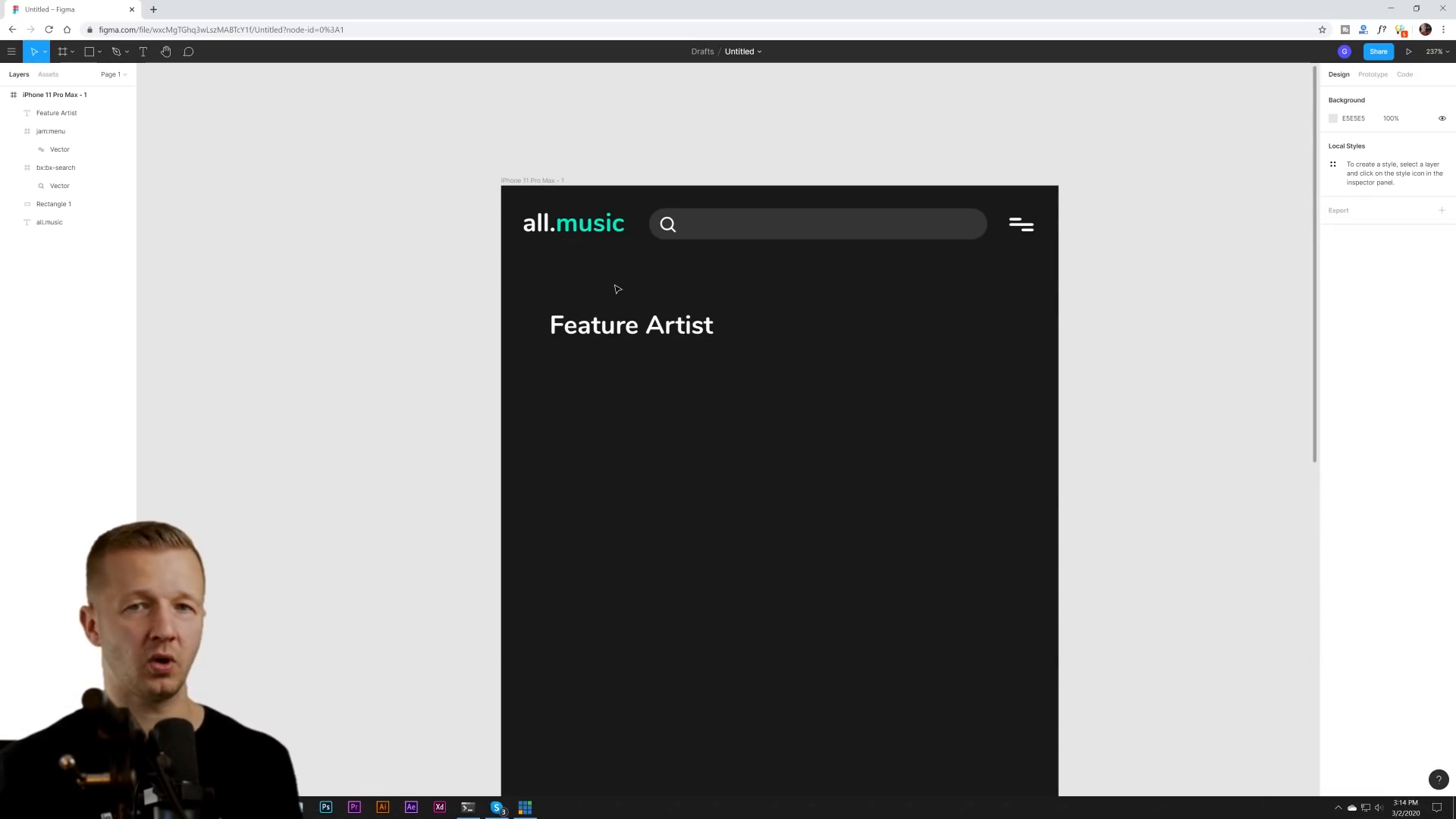
left_click_drag(631, 328, 611, 332)
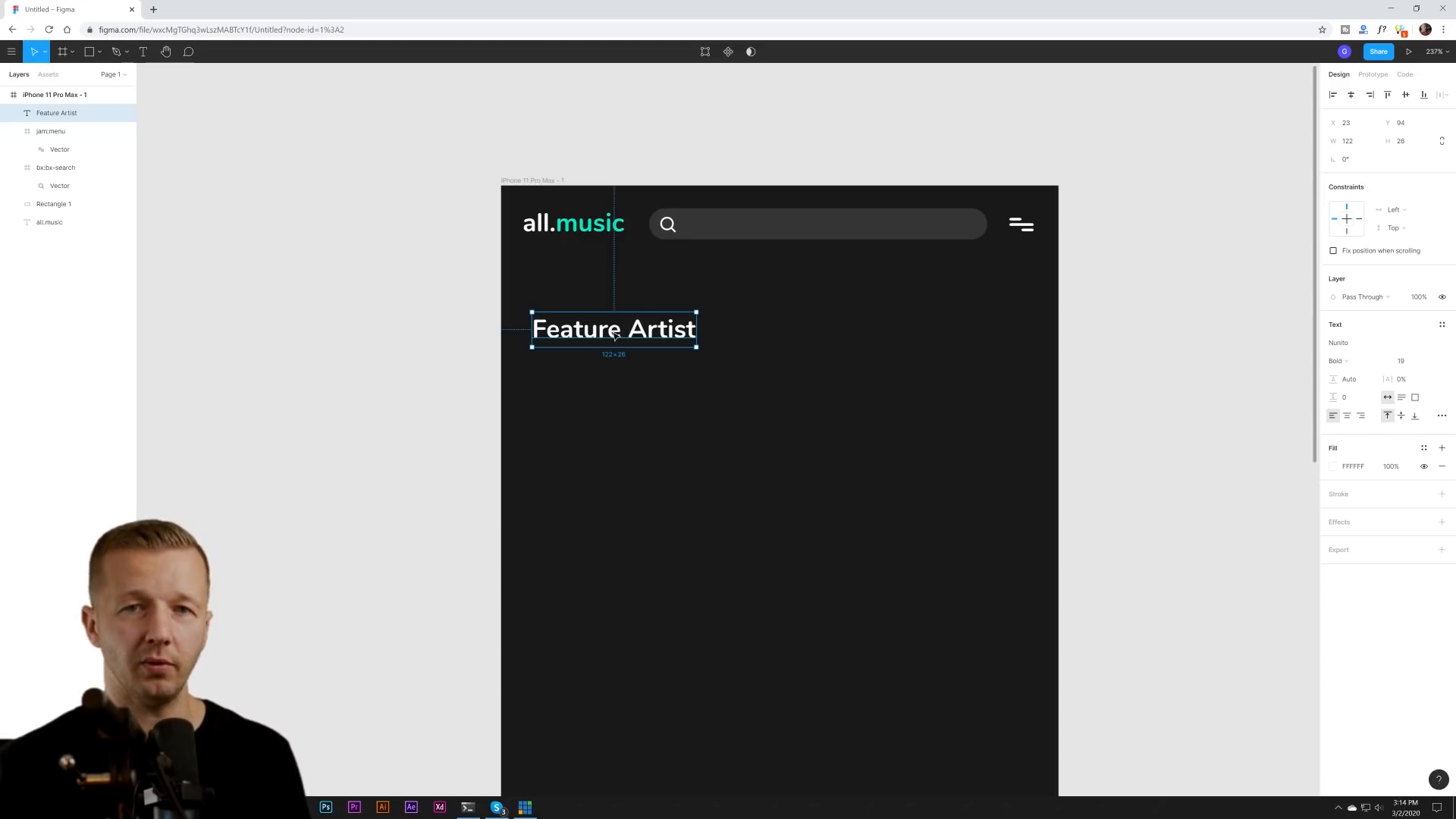
left_click_drag(614, 331, 607, 326)
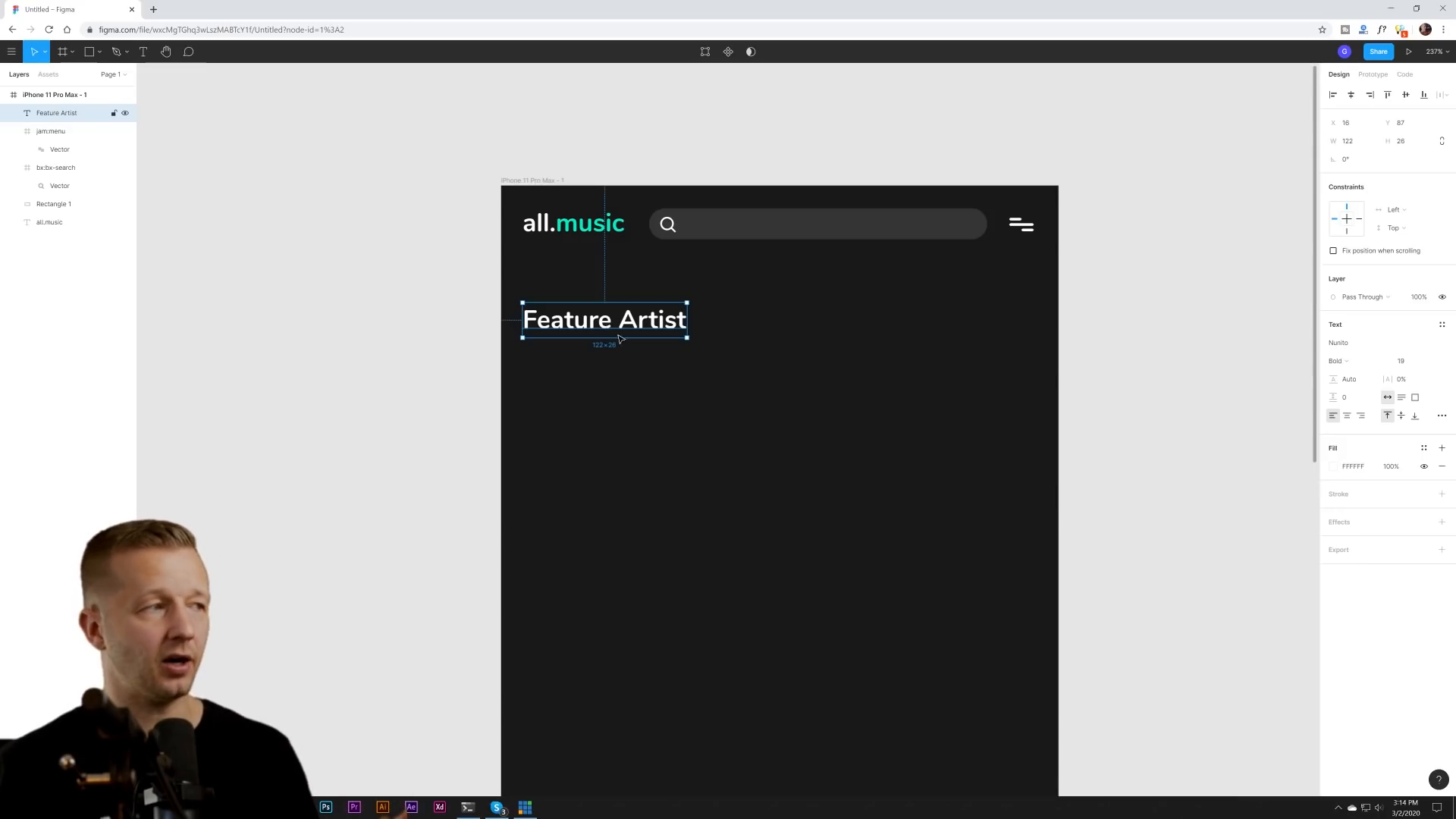
left_click(851, 506)
- Set the Feature Artist heading's font size to 23
left_click(585, 334)
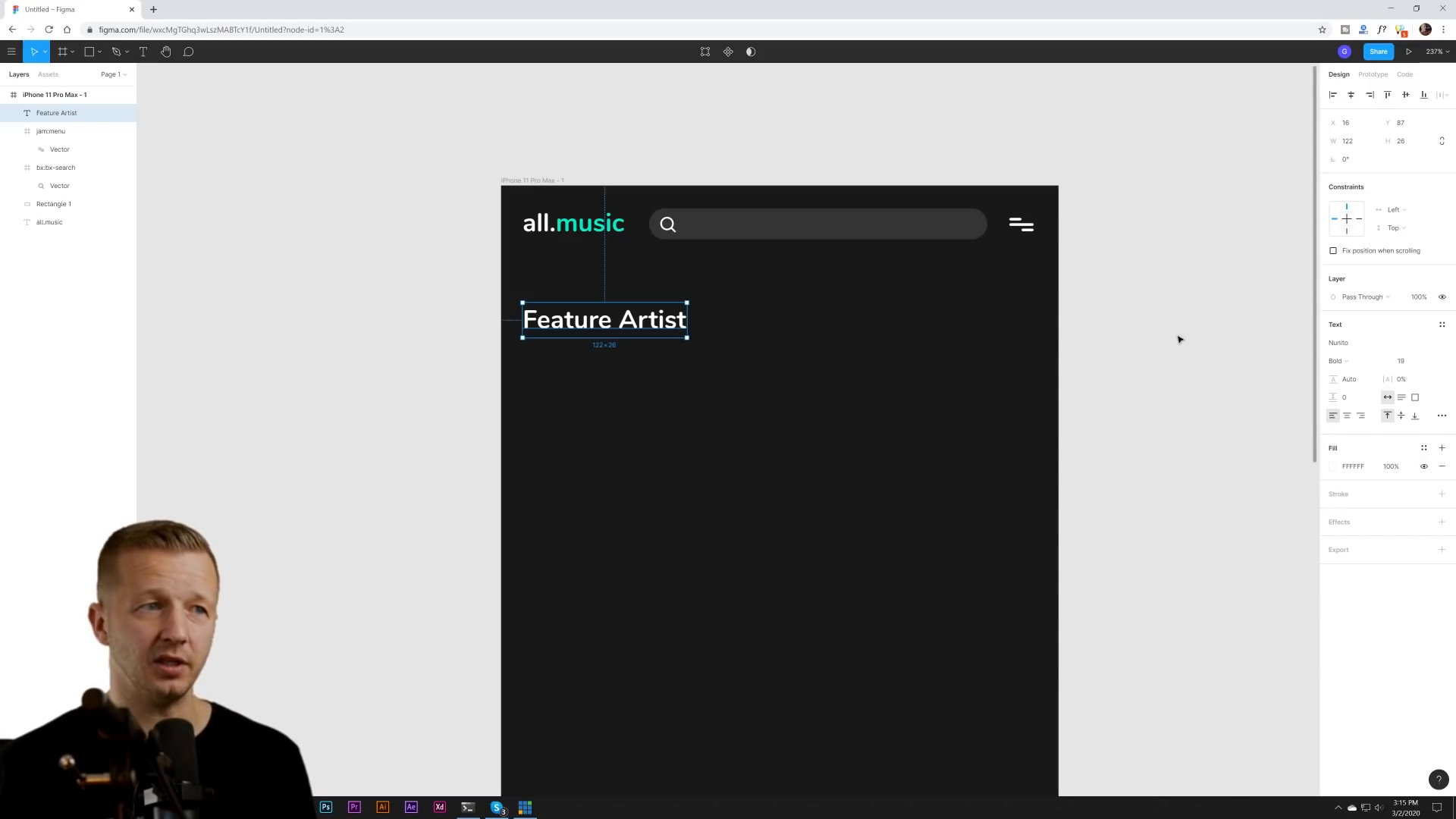
left_click(1405, 362)
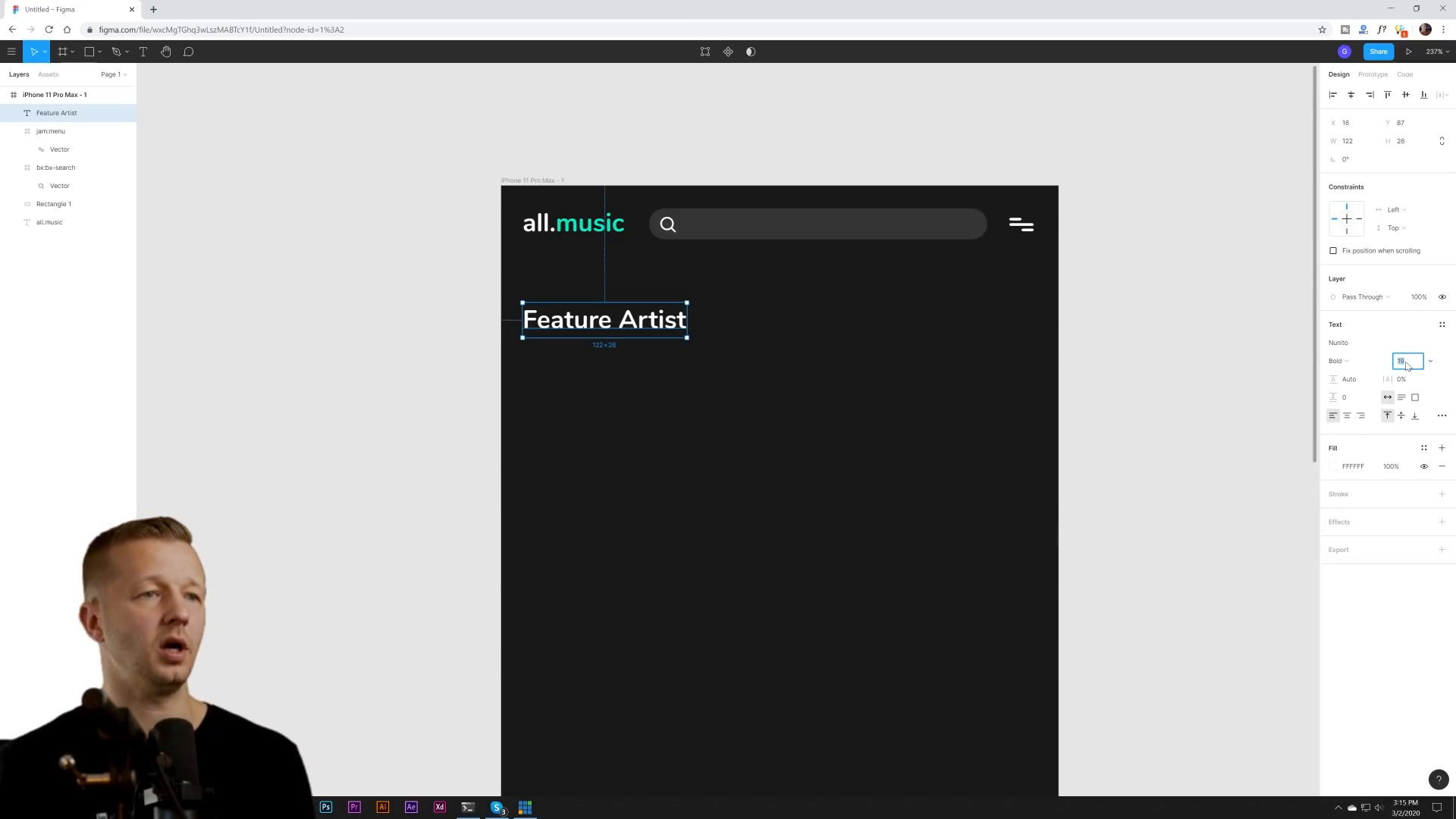
key("Up")
key("Up")
key("Up")
key("Up")
key("Up")
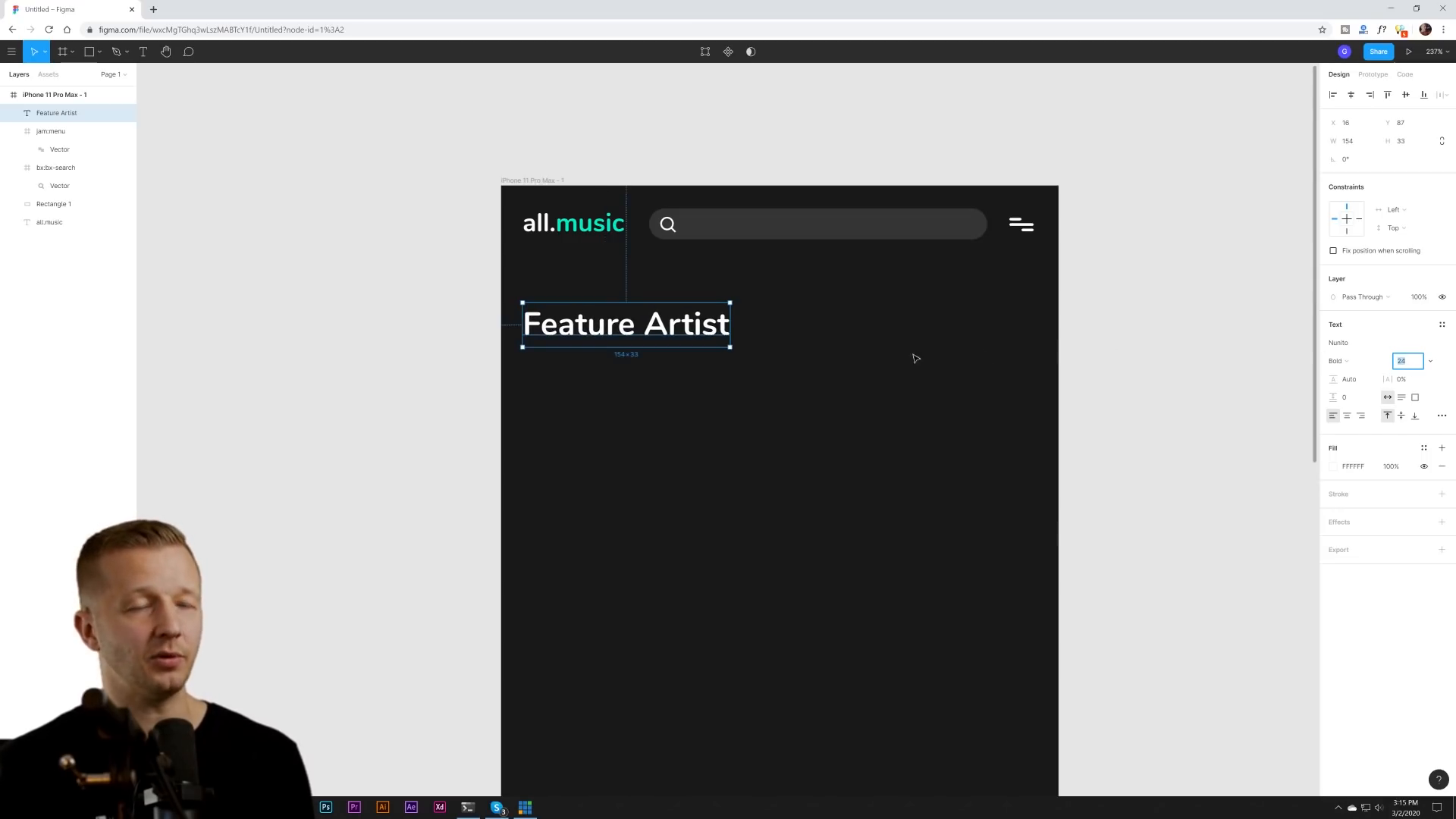
key("Down")
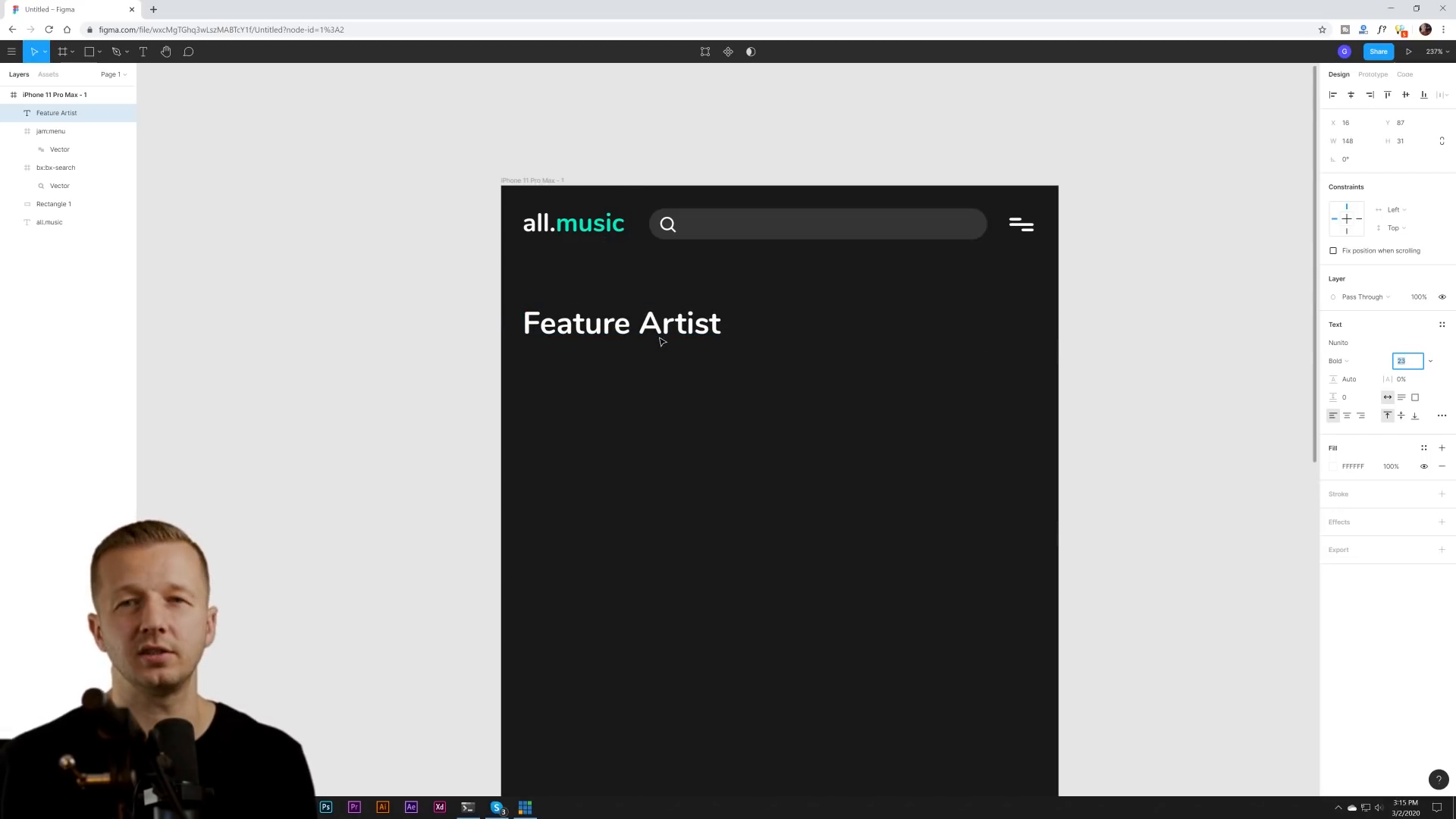
- Move the Feature Artist heading inward and closer to the header, to about X 40, Y 82
mouse_move(661, 342)
left_mouse_down()
mouse_move(658, 313)
mouse_move(661, 328)
left_mouse_up()
scroll(839, 365, "down", 2)
scroll(794, 356, "up", 1)
scroll(794, 358, "down", 5)
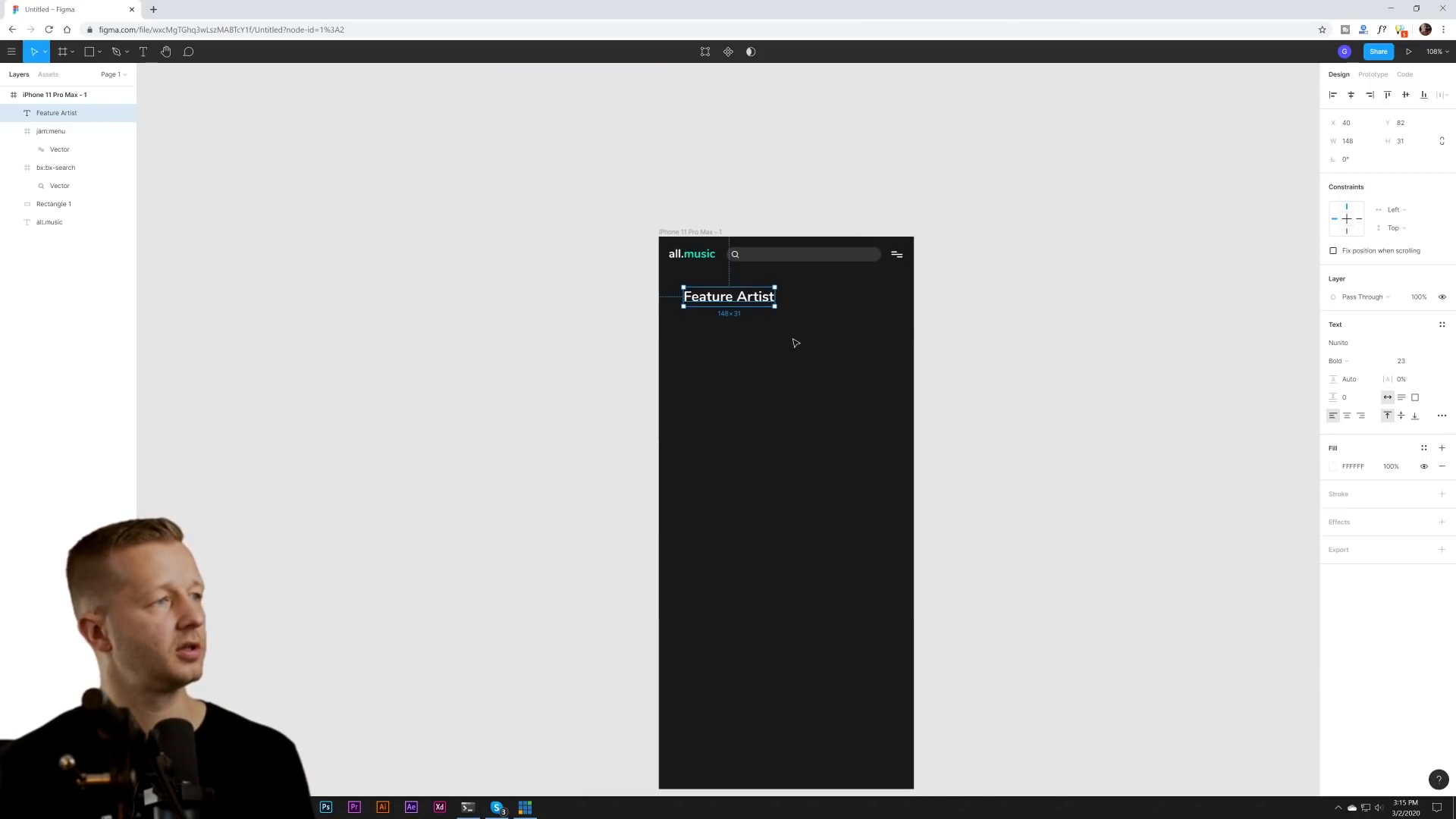
left_click_drag(796, 334, 711, 281)
left_click(749, 295)
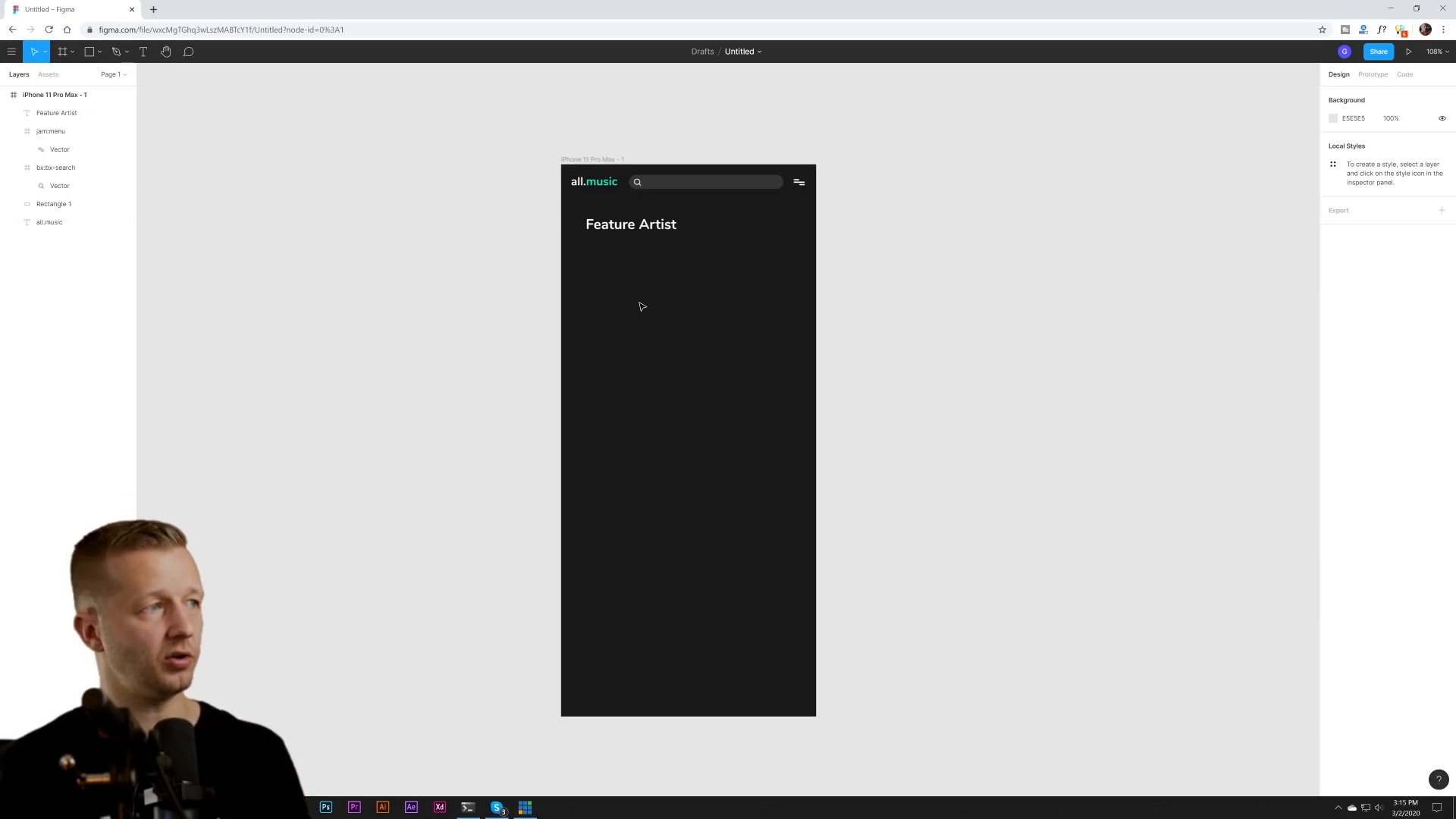
- Examine the header proportions, checking the menu icon's size and the logo's text settings against the Feature Artist heading
scroll(667, 284, "up", 3)
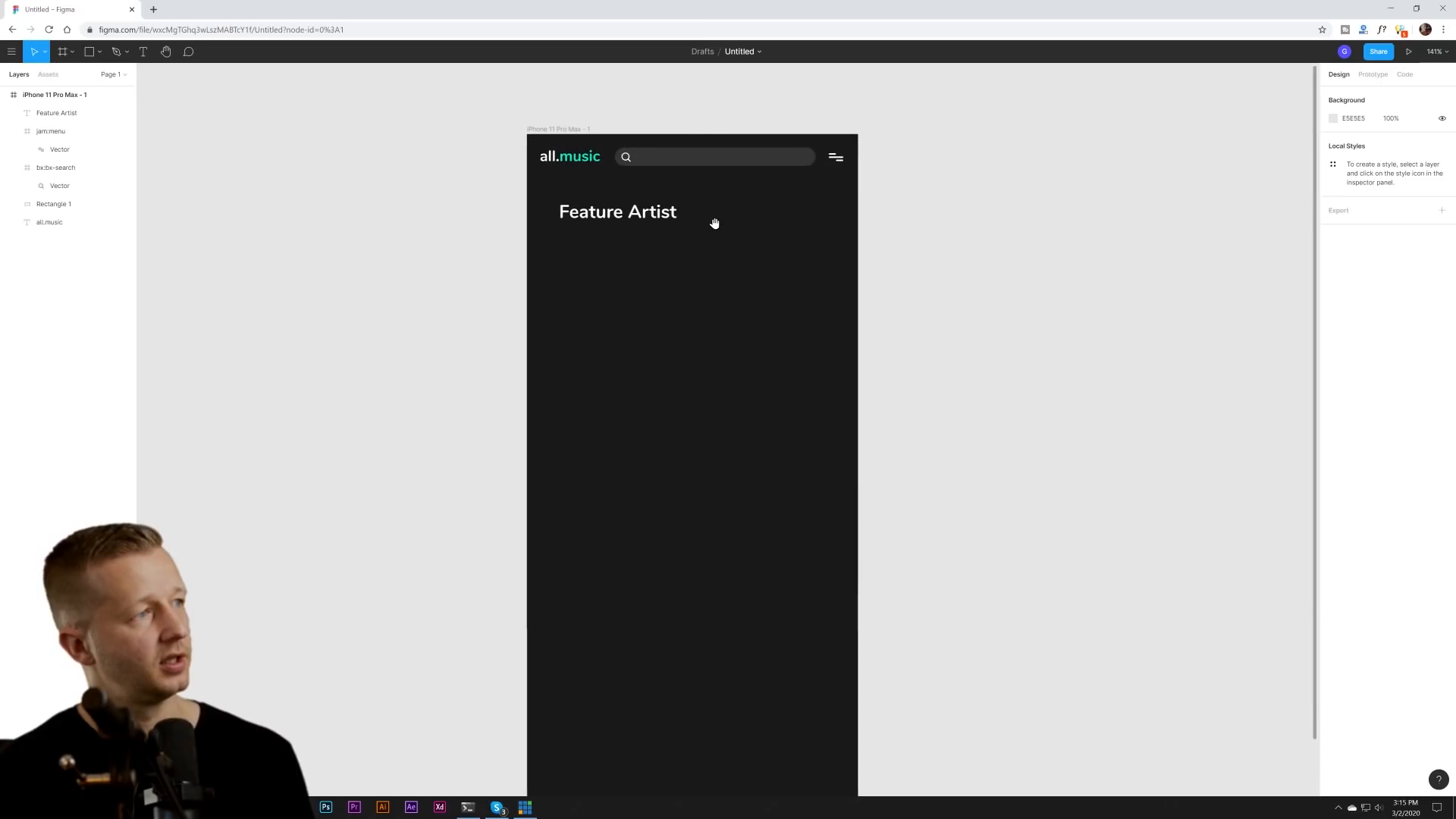
left_click_drag(712, 220, 715, 316)
scroll(717, 298, "up", 1)
scroll(731, 293, "up", 2)
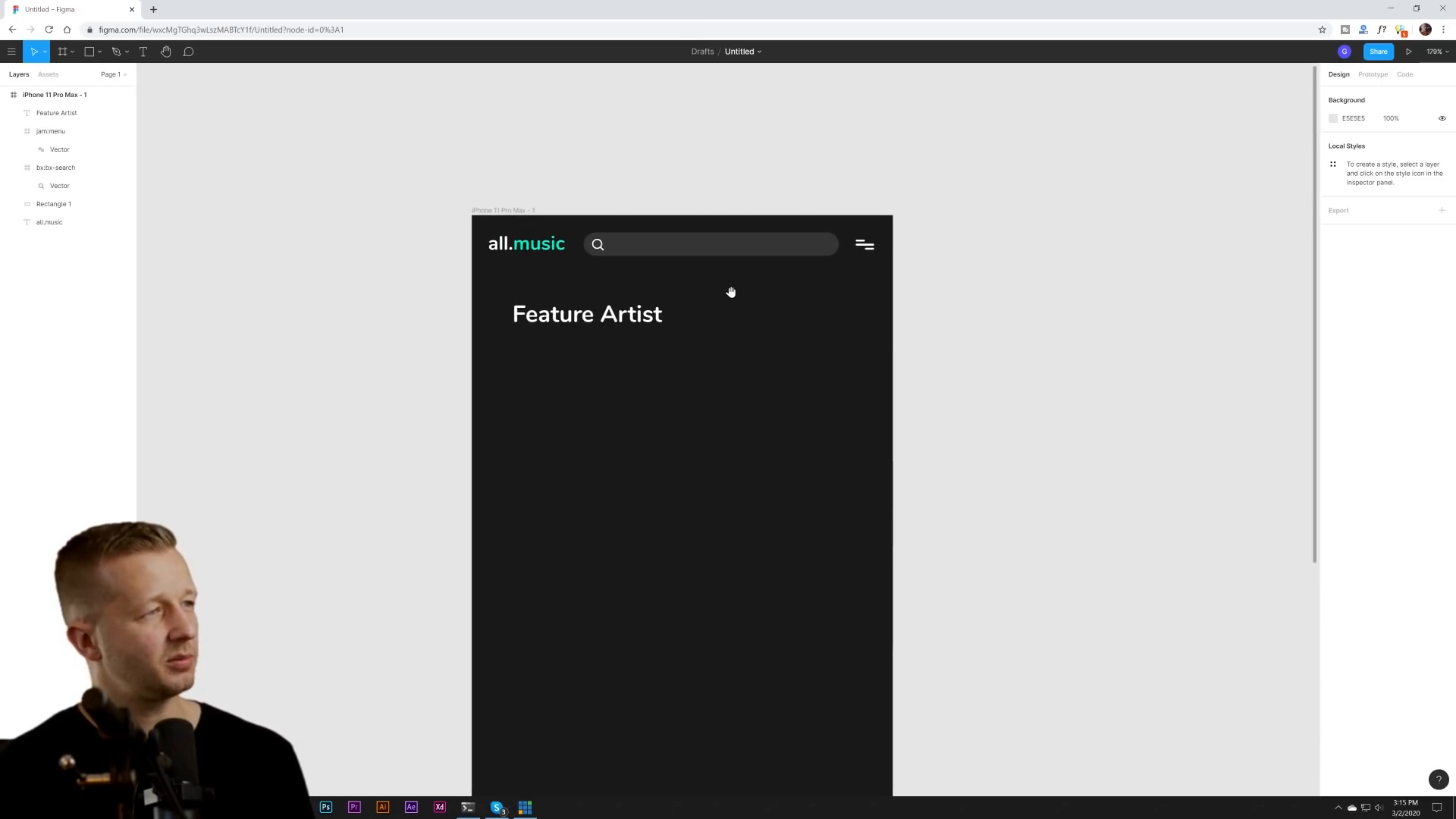
scroll(834, 299, "up", 1)
left_click(861, 295)
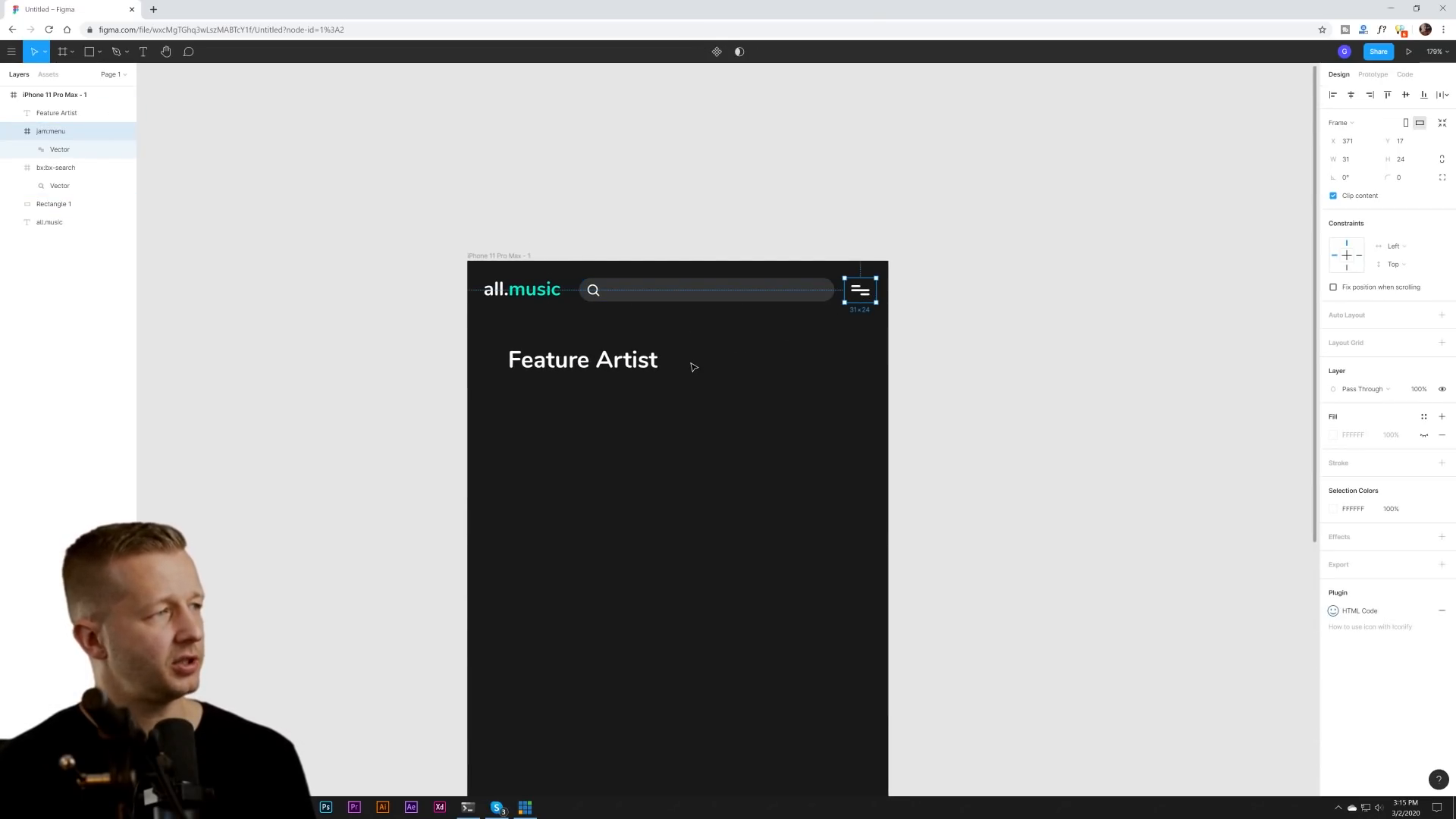
scroll(693, 364, "down", 3)
scroll(844, 321, "down", 2)
left_click(844, 321)
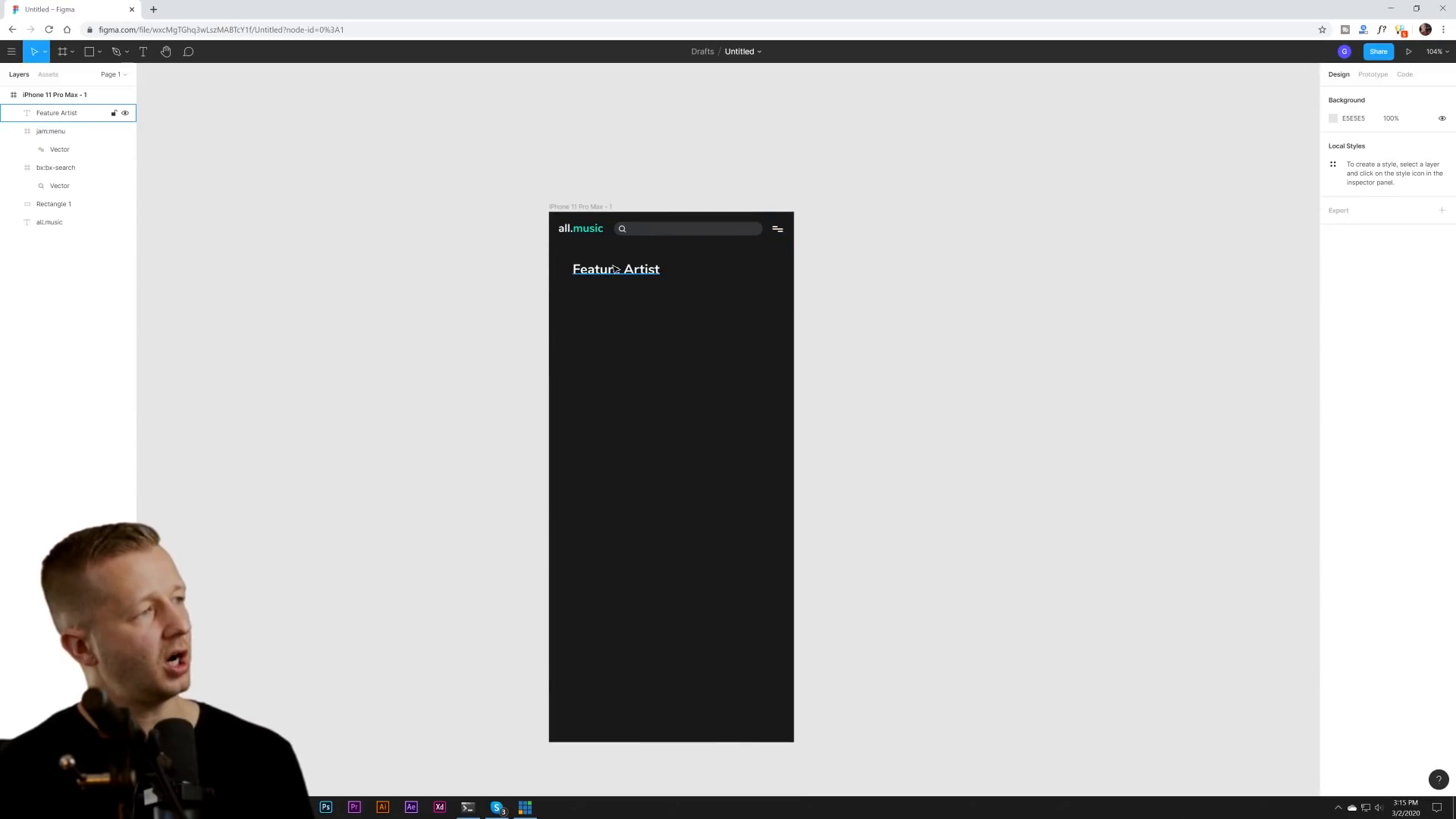
scroll(644, 242, "up", 4)
left_click(451, 275)
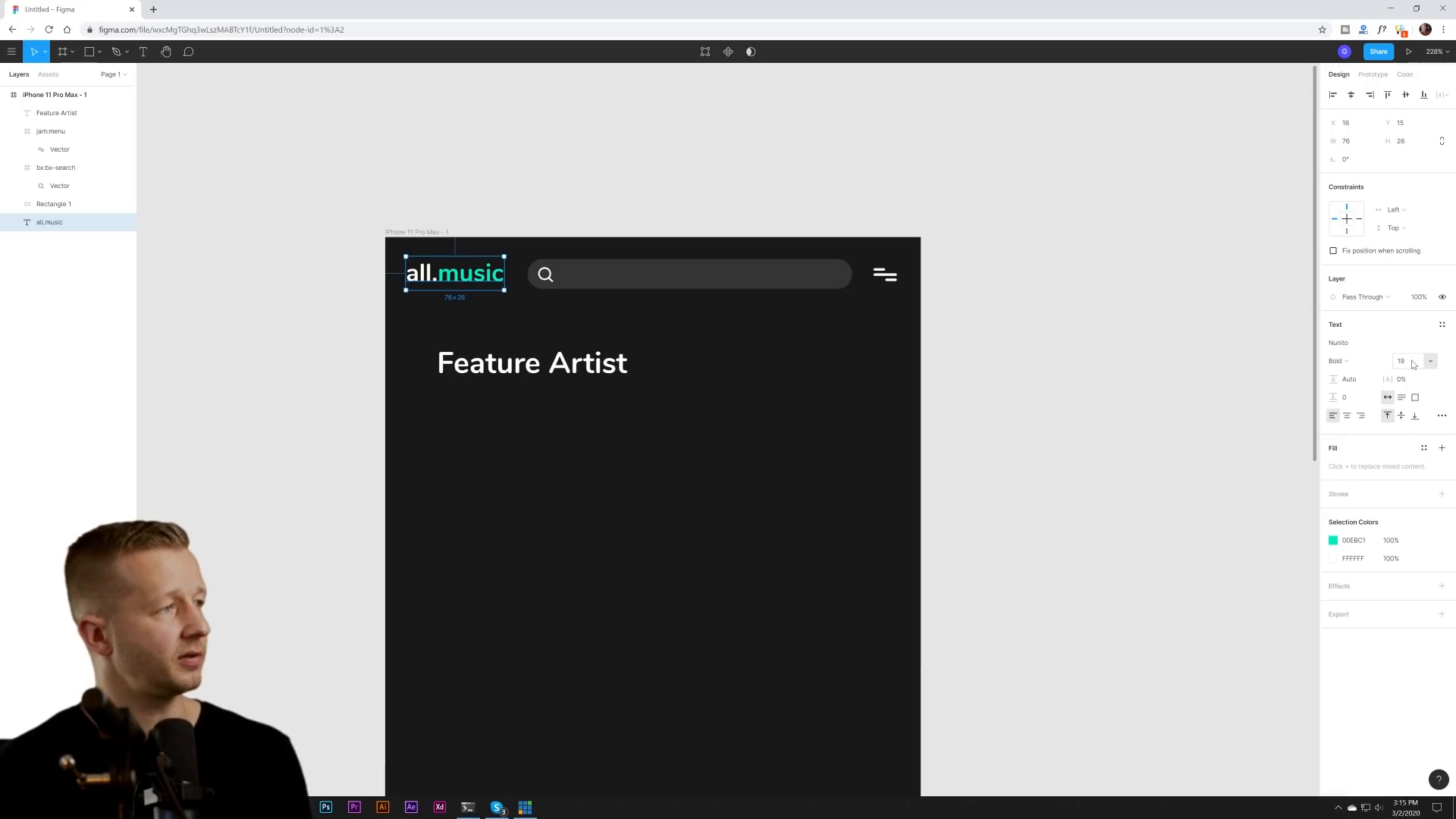
- Enlarge the menu icon slightly from its upper-left corner
left_click(886, 278)
left_click_drag(865, 259, 862, 258)
left_click(953, 305)
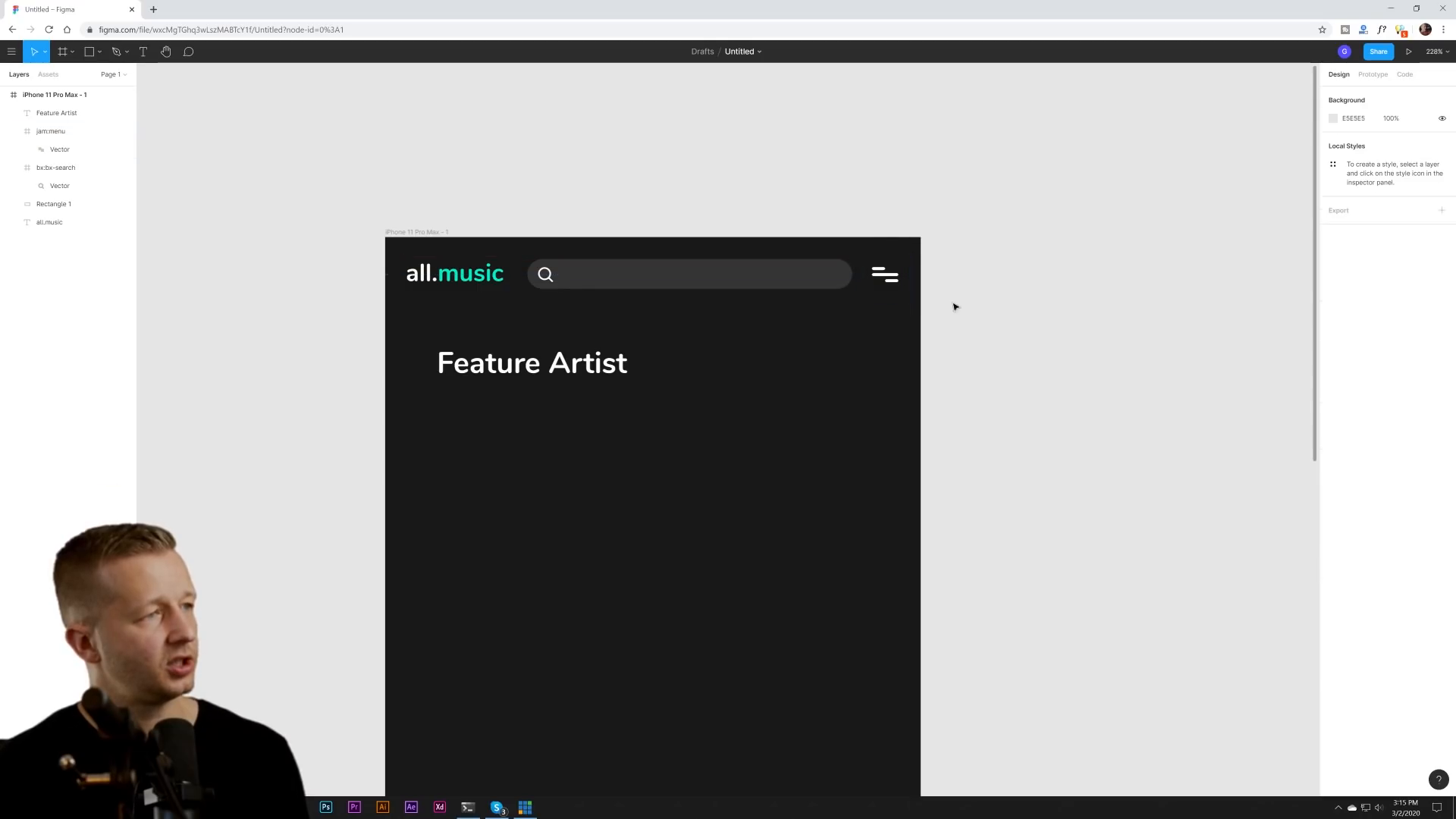
- Shift the rounded search bar together with its magnifier closer to the logo, and nudge the menu icon slightly toward the bar
left_click(798, 282)
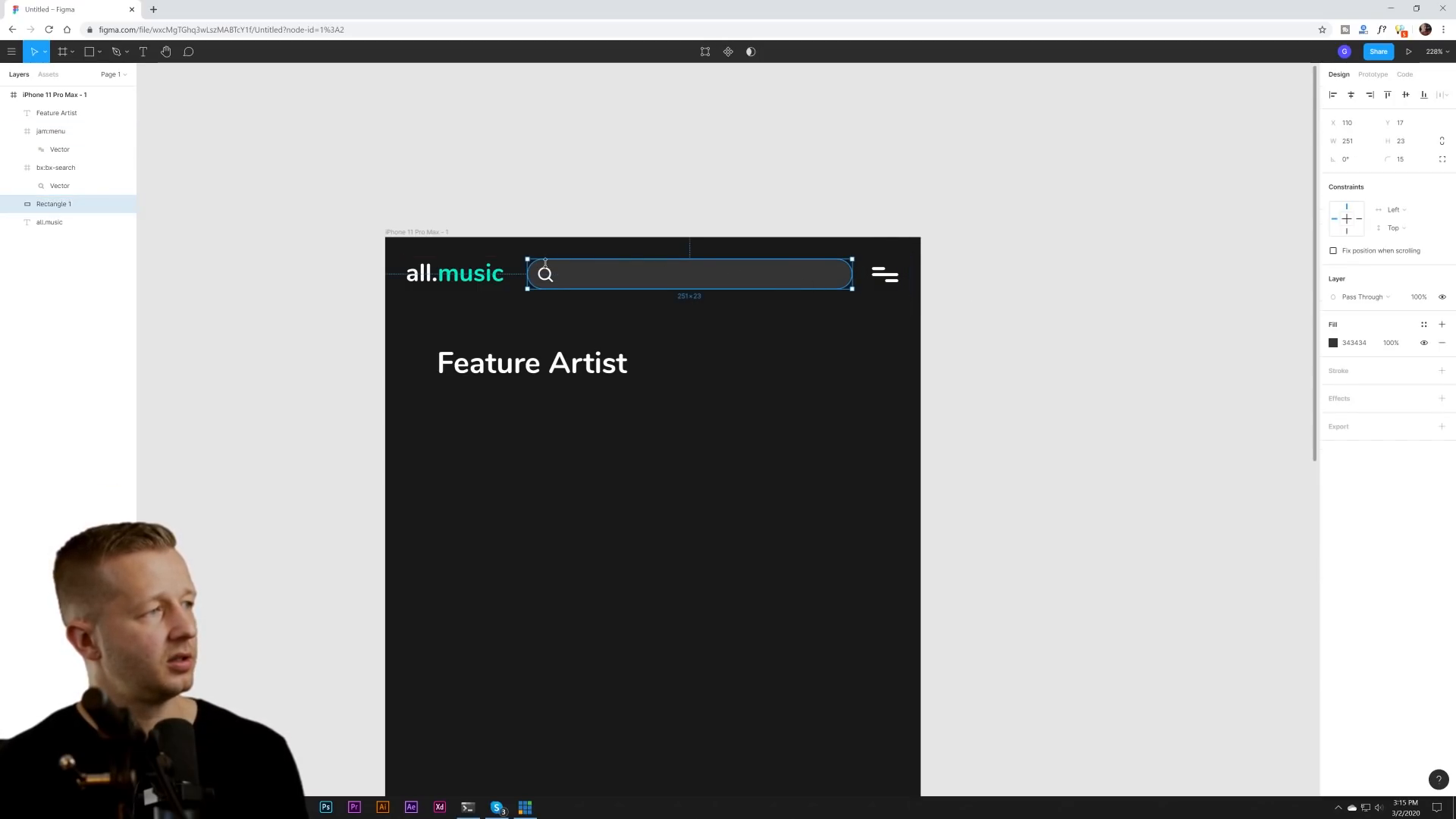
left_click(545, 274, "shift")
left_click_drag(594, 280, 587, 277)
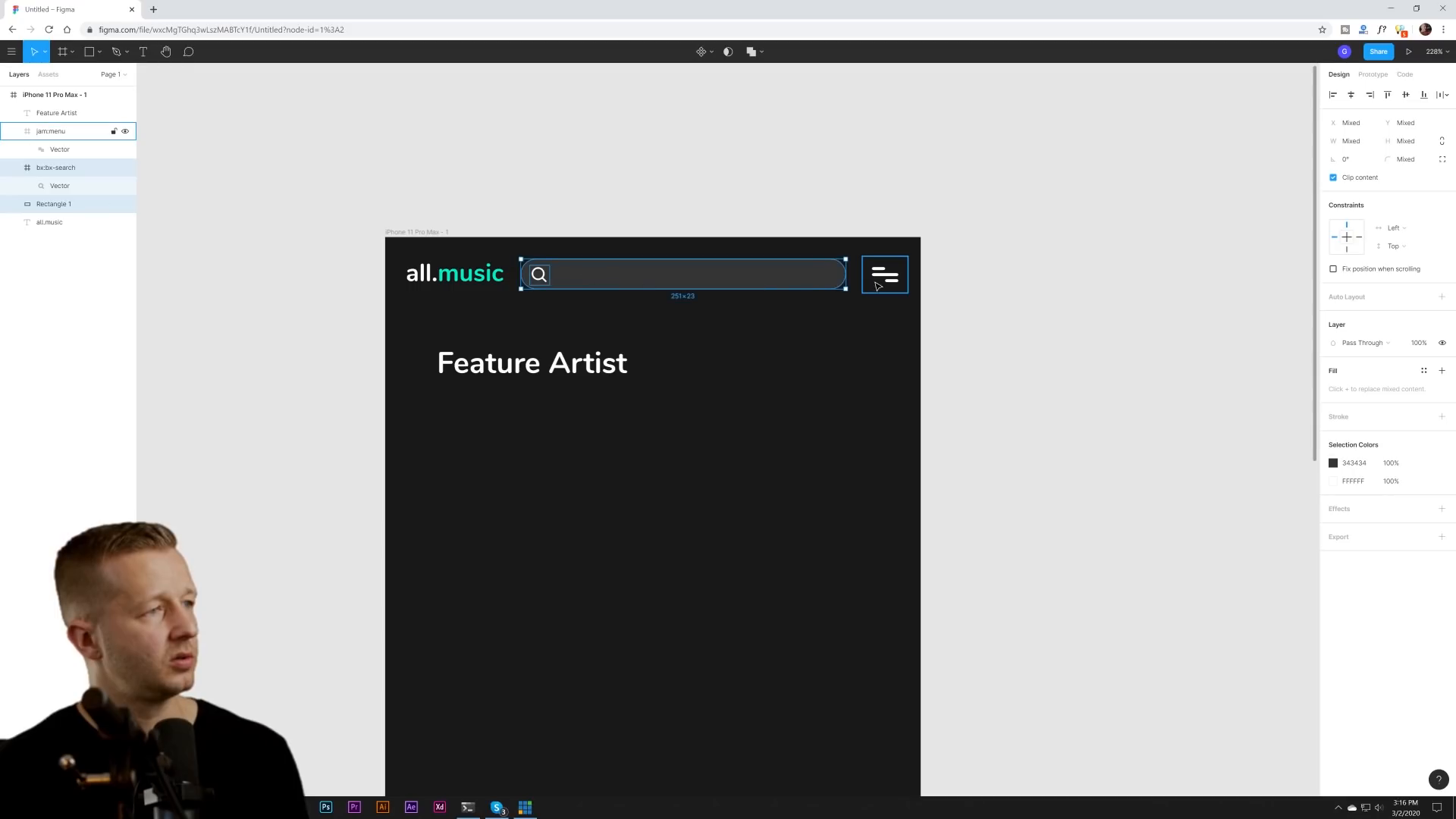
left_click_drag(885, 283, 880, 283)
left_click(968, 359)
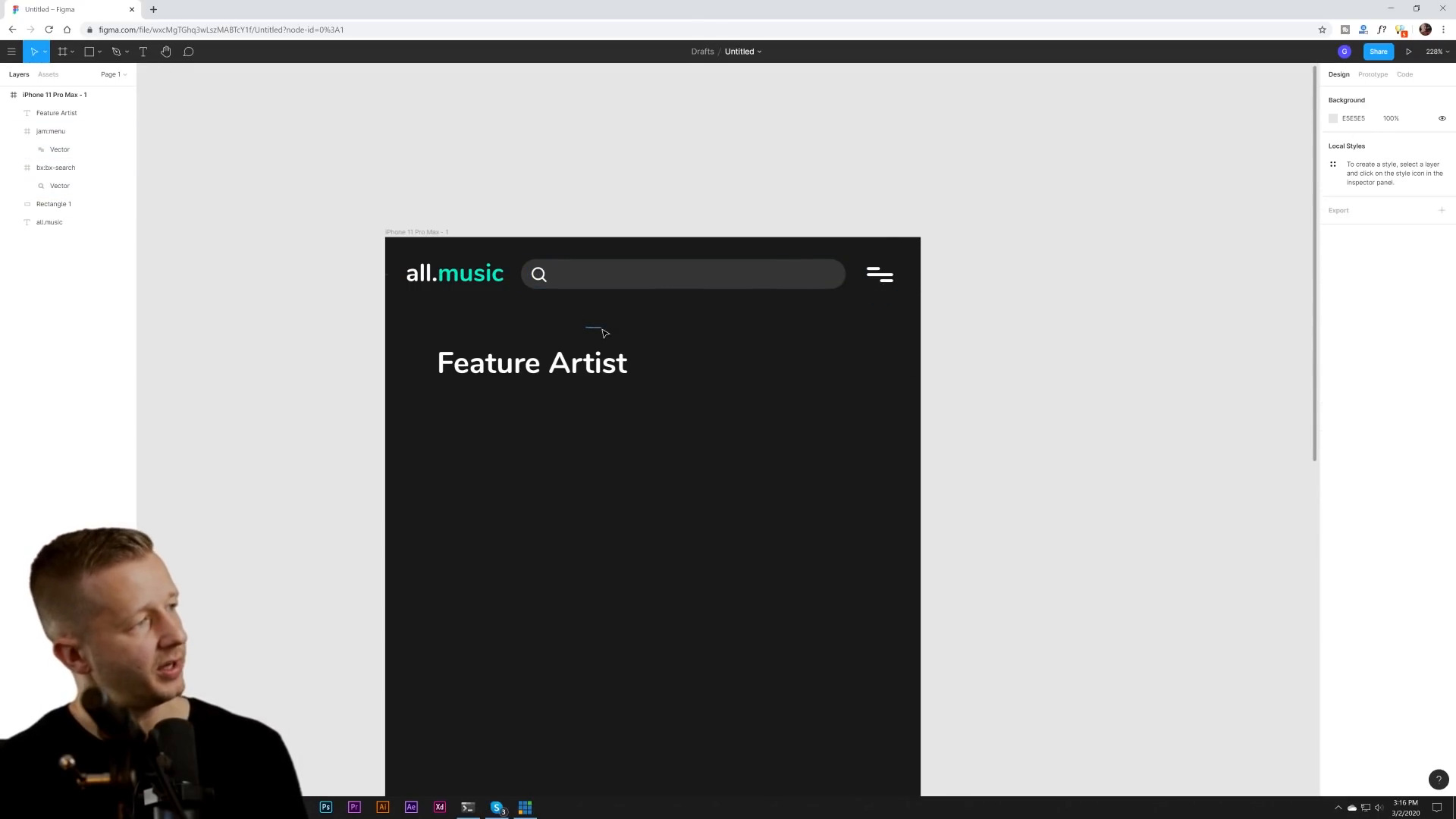
- Search the Iconify plugin for "star" and import the Ant Design outlined star icon into the phone frame
left_click(459, 379)
left_click(365, 346)
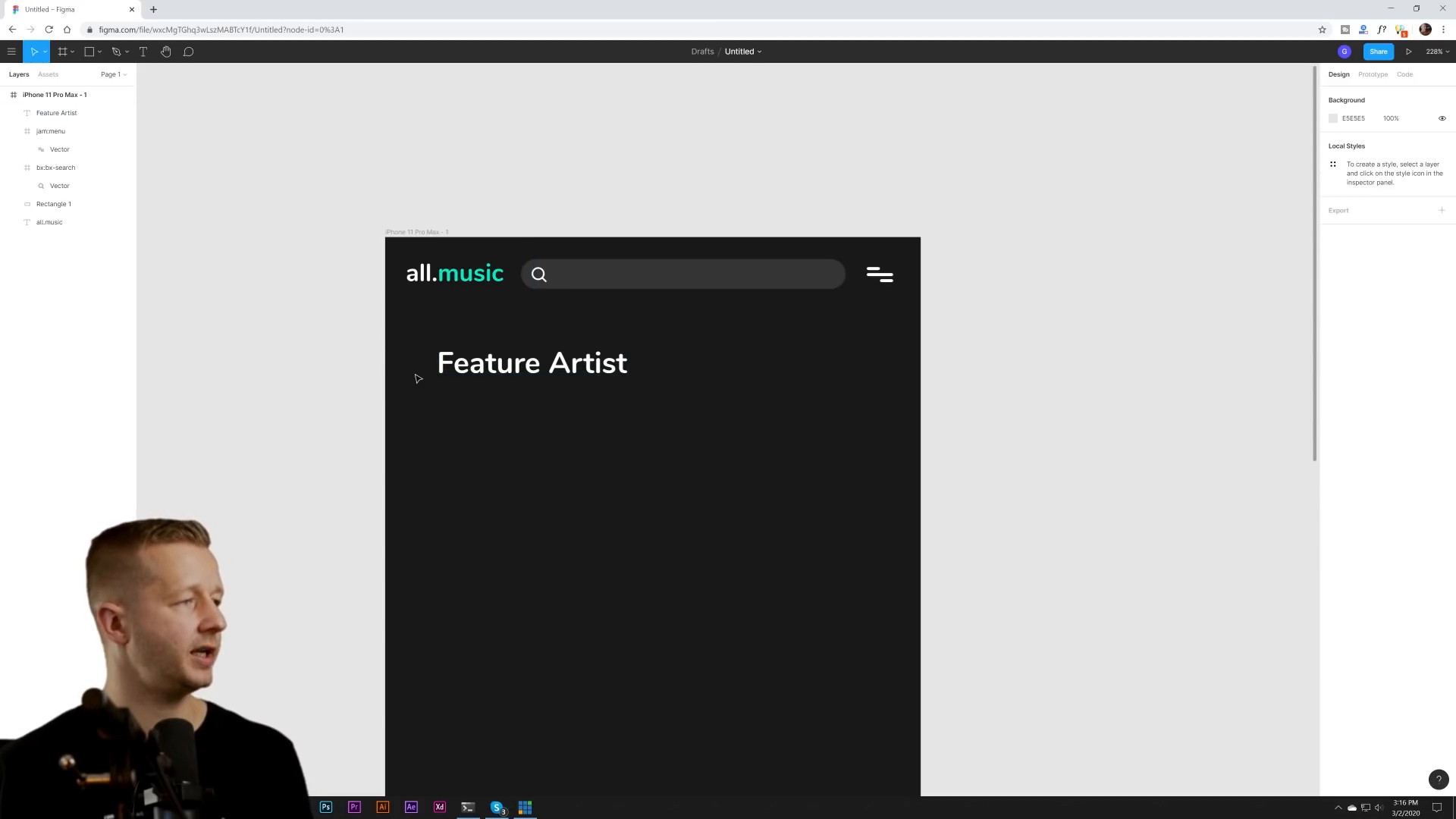
right_click(874, 314)
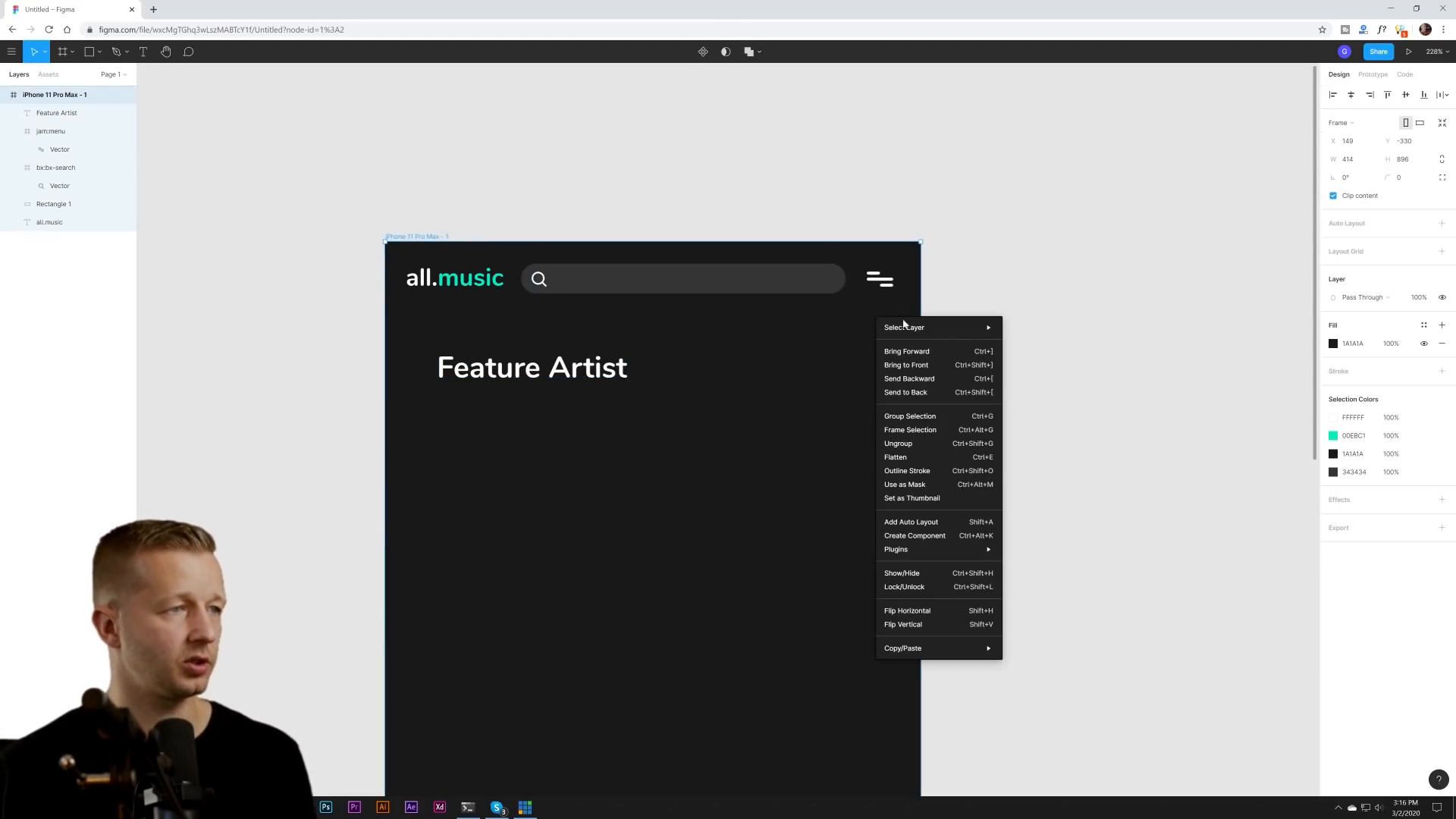
left_click(998, 302)
right_click(995, 303)
mouse_move(1012, 362)
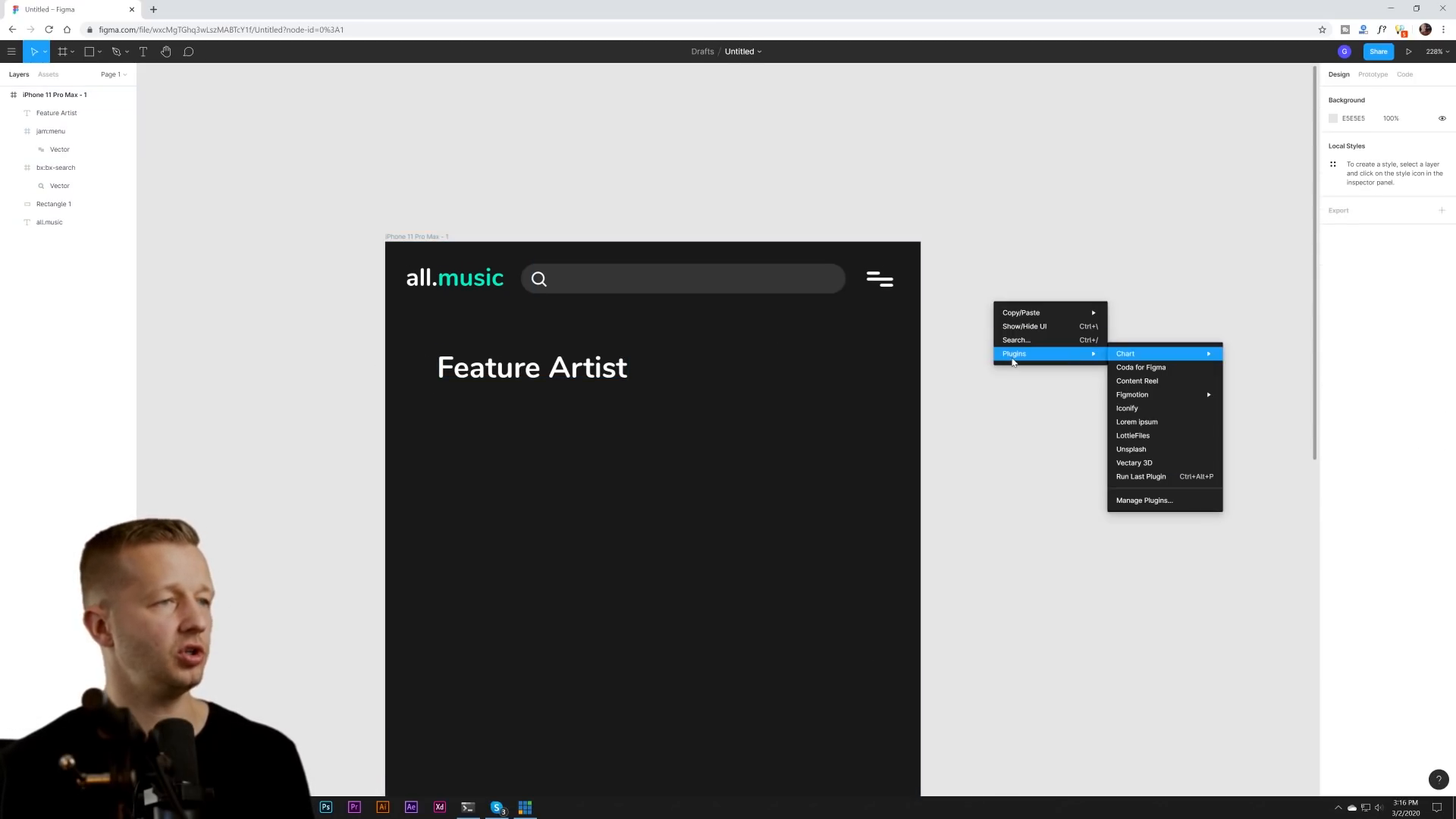
left_click(1128, 408)
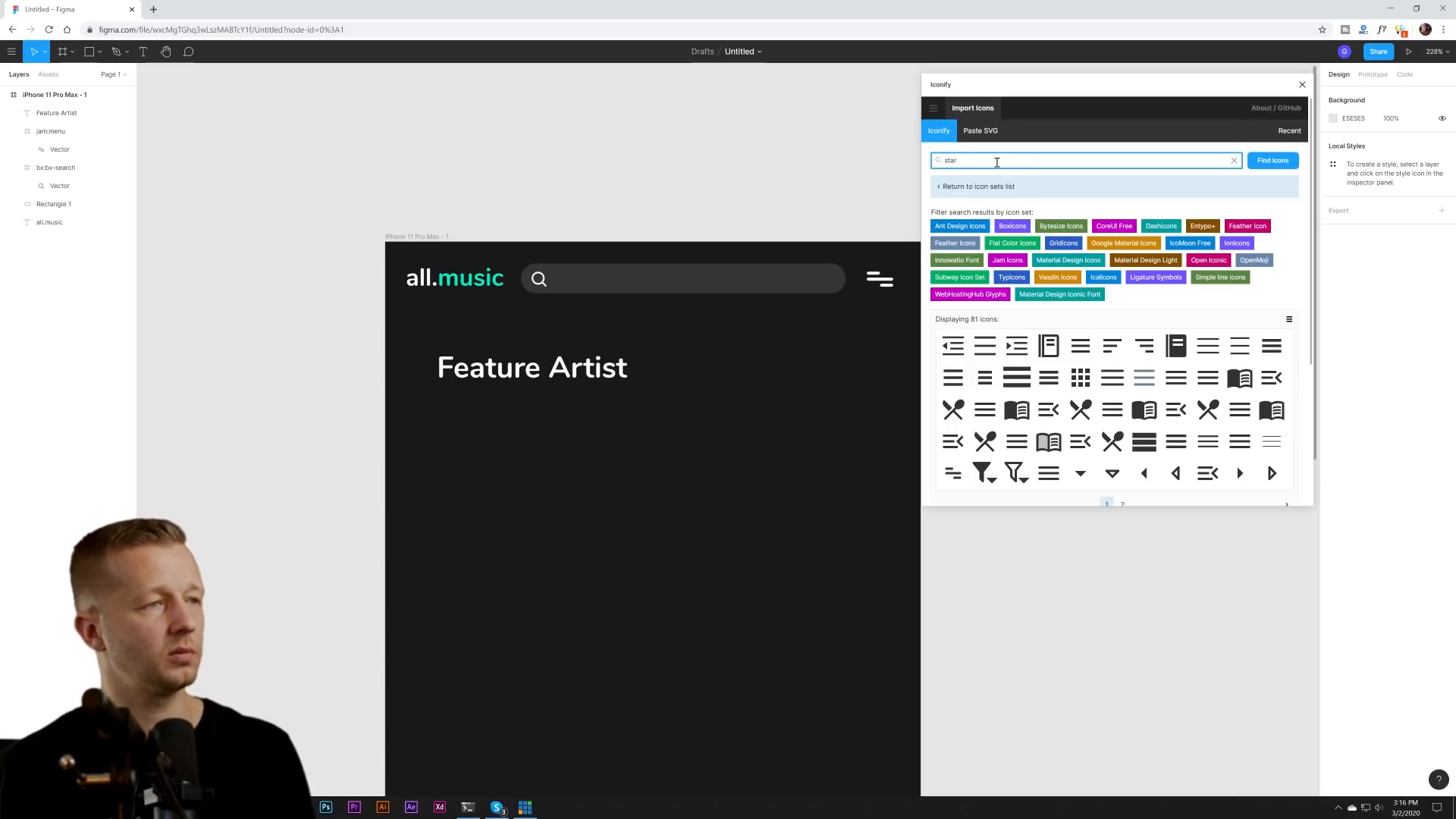
type("star")
key("Return")
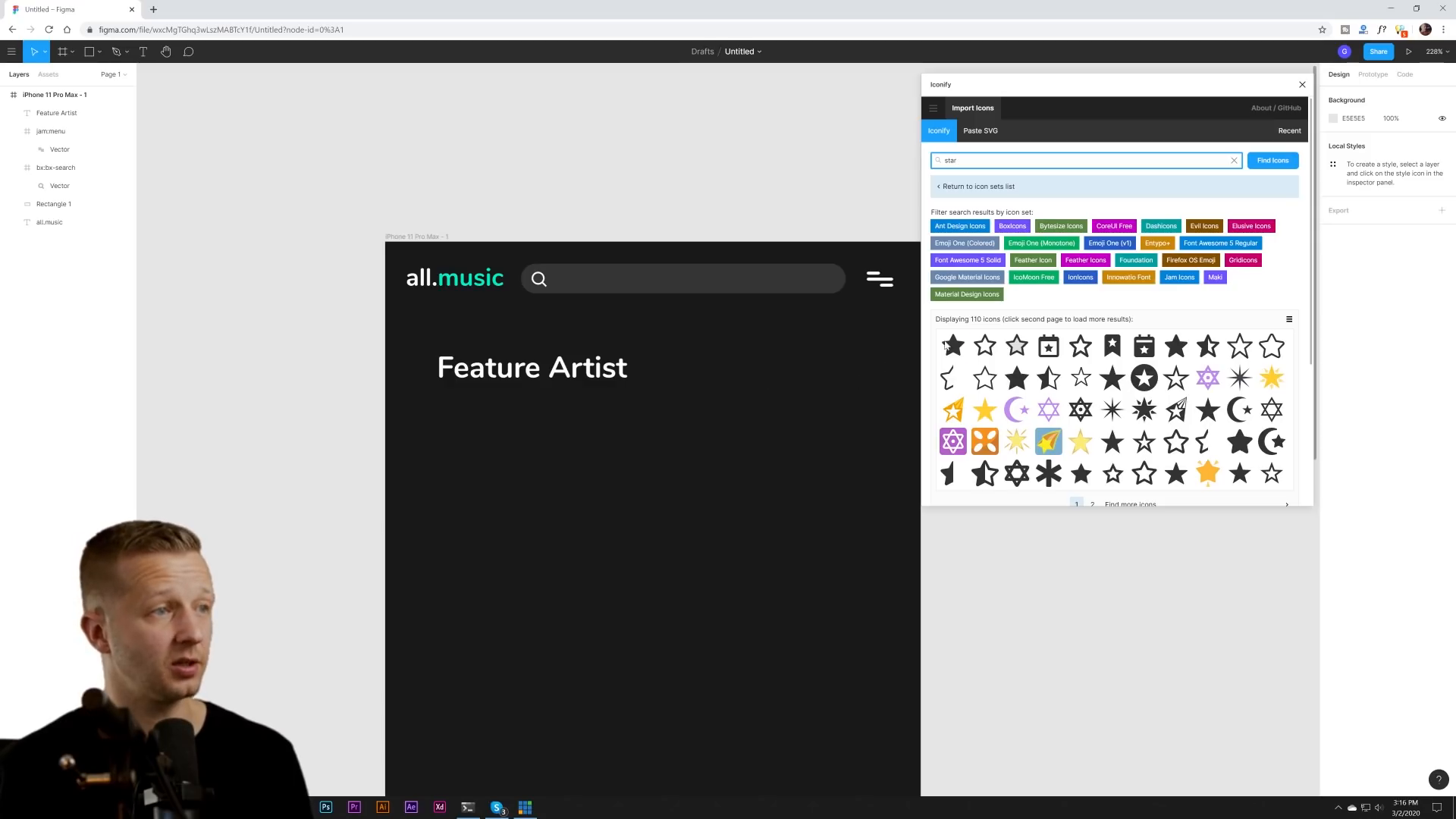
left_click_drag(985, 346, 513, 458)
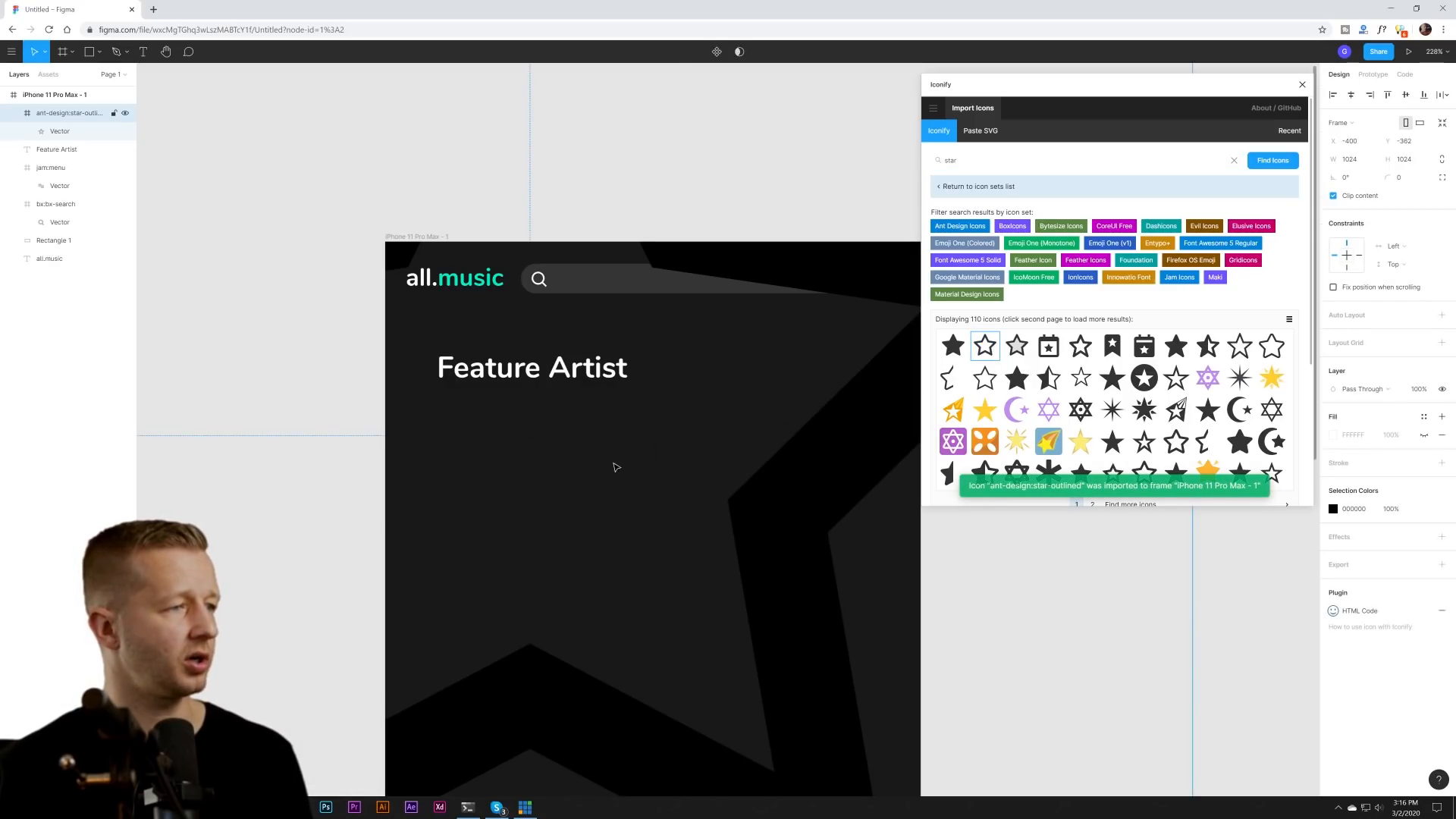
- Try to shrink only the star's vector shape to about 14 × 14 near the end of the Feature Artist heading
double_click(789, 494)
left_click_drag(794, 494, 636, 267)
left_click_drag(916, 680, 520, 303)
left_click_drag(364, 263, 841, 681)
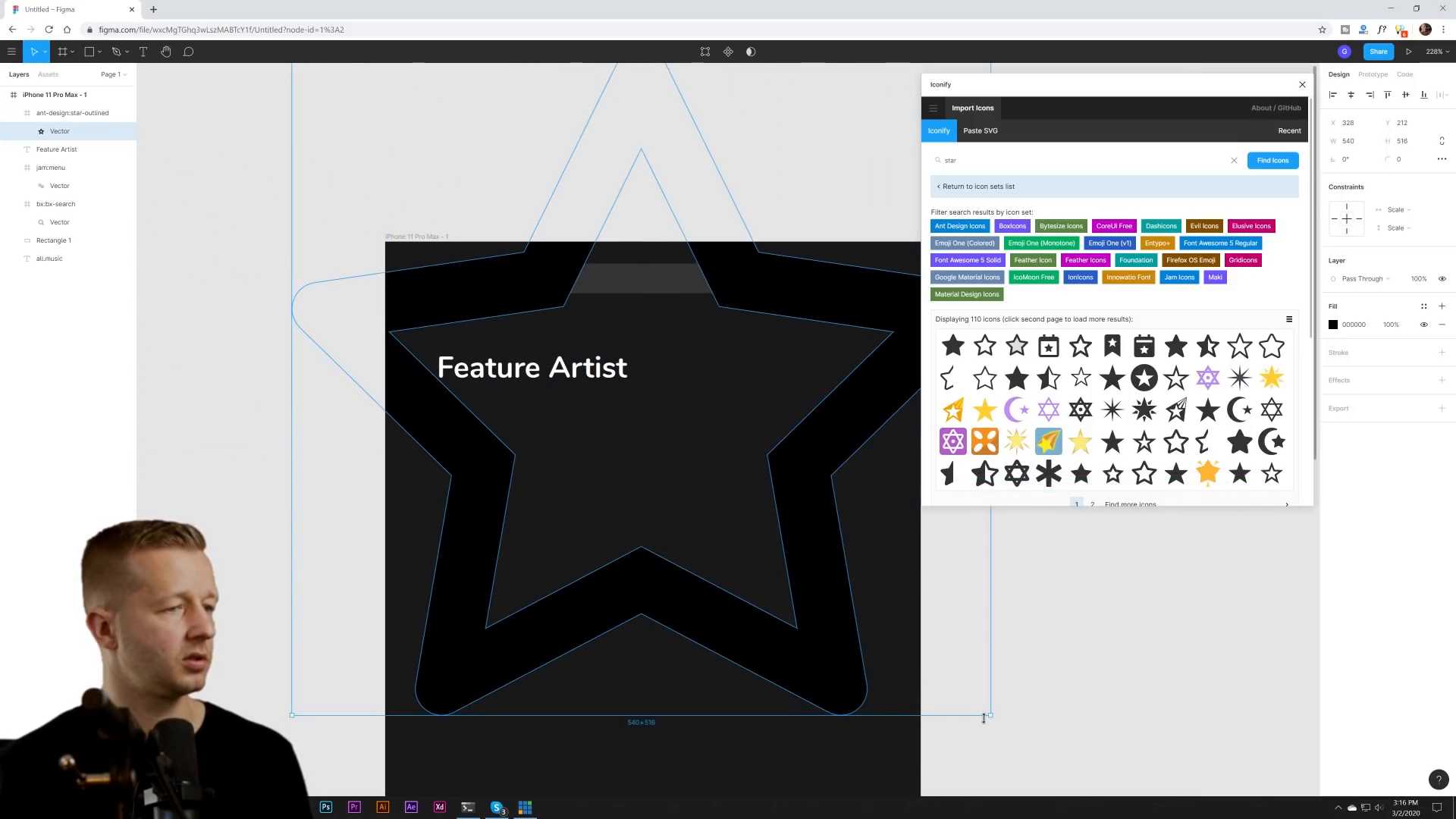
left_click_drag(990, 717, 651, 392)
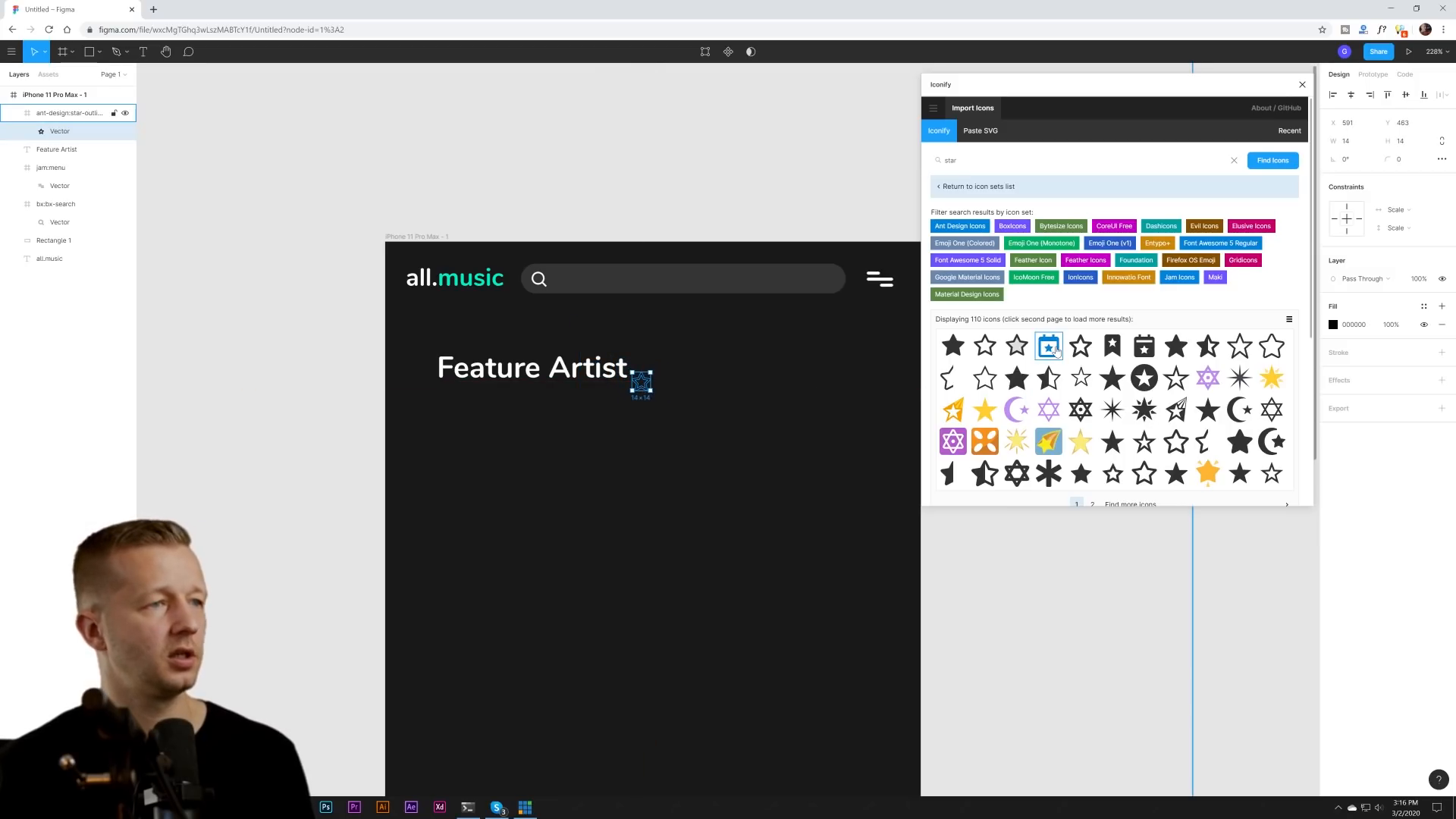
- Try colouring the star vector with the teal document colour 00EBC1 and placing it just before the Feature Artist heading
left_click(1334, 325)
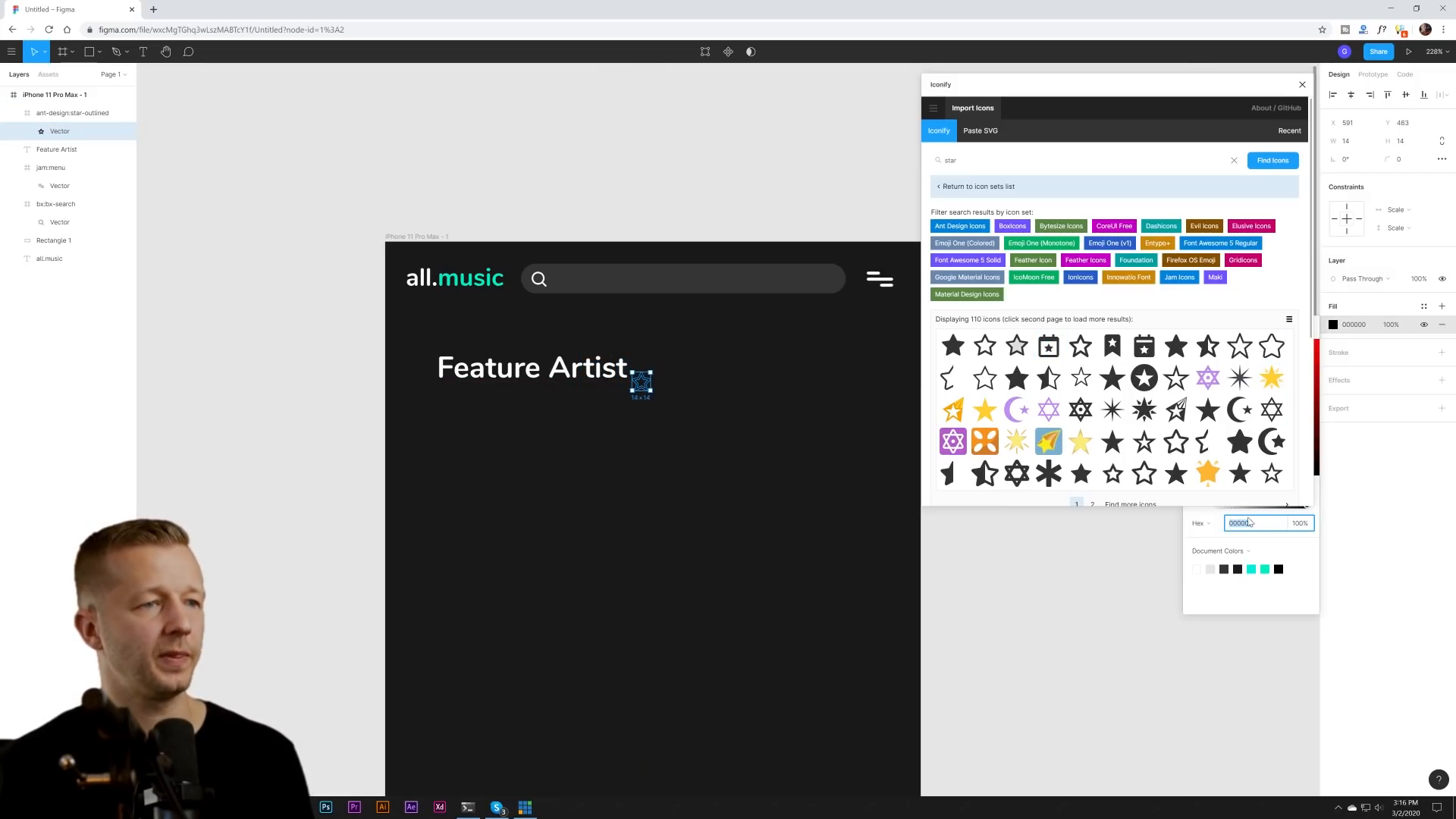
left_click(1265, 568)
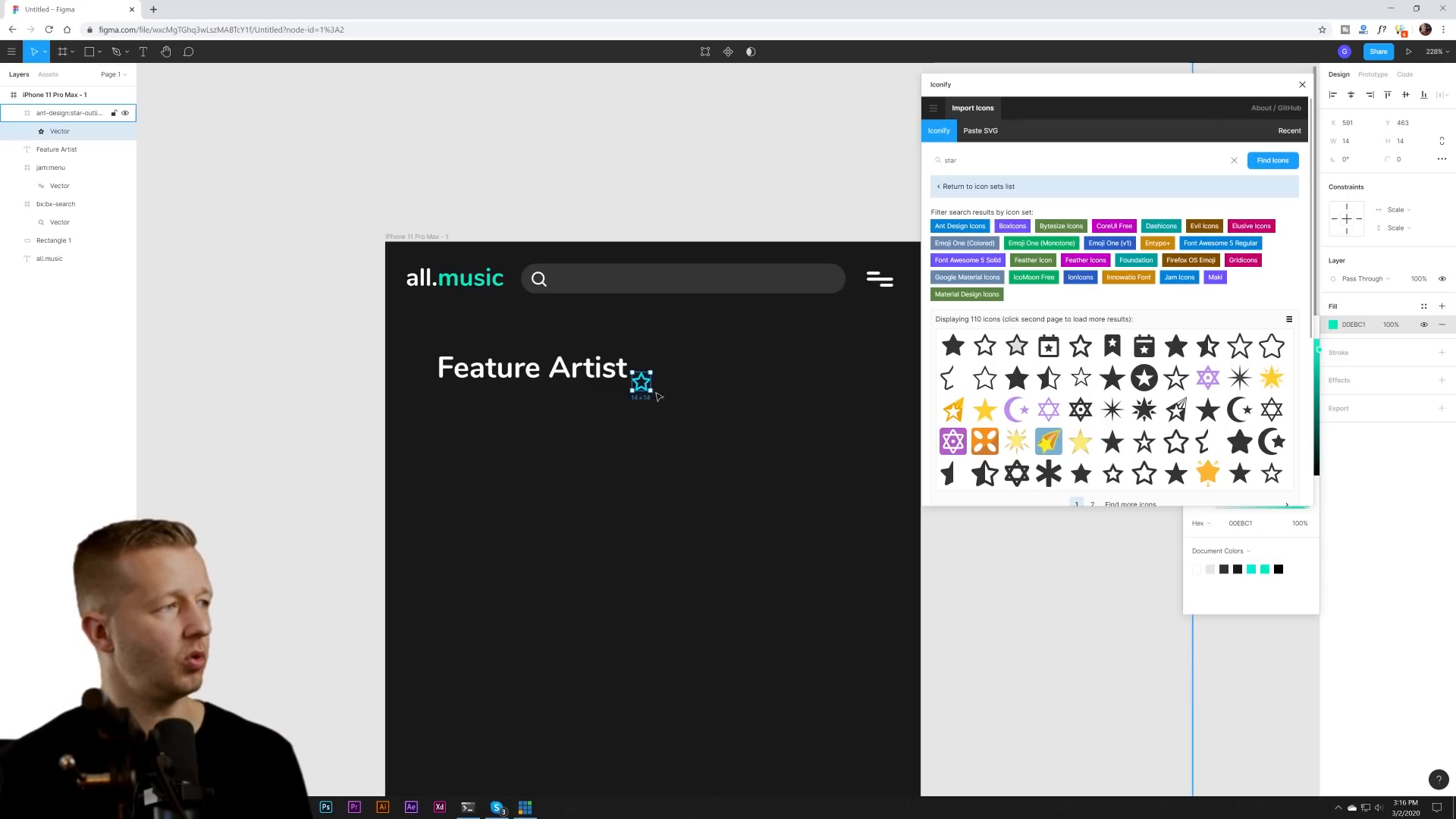
left_click_drag(643, 383, 418, 369)
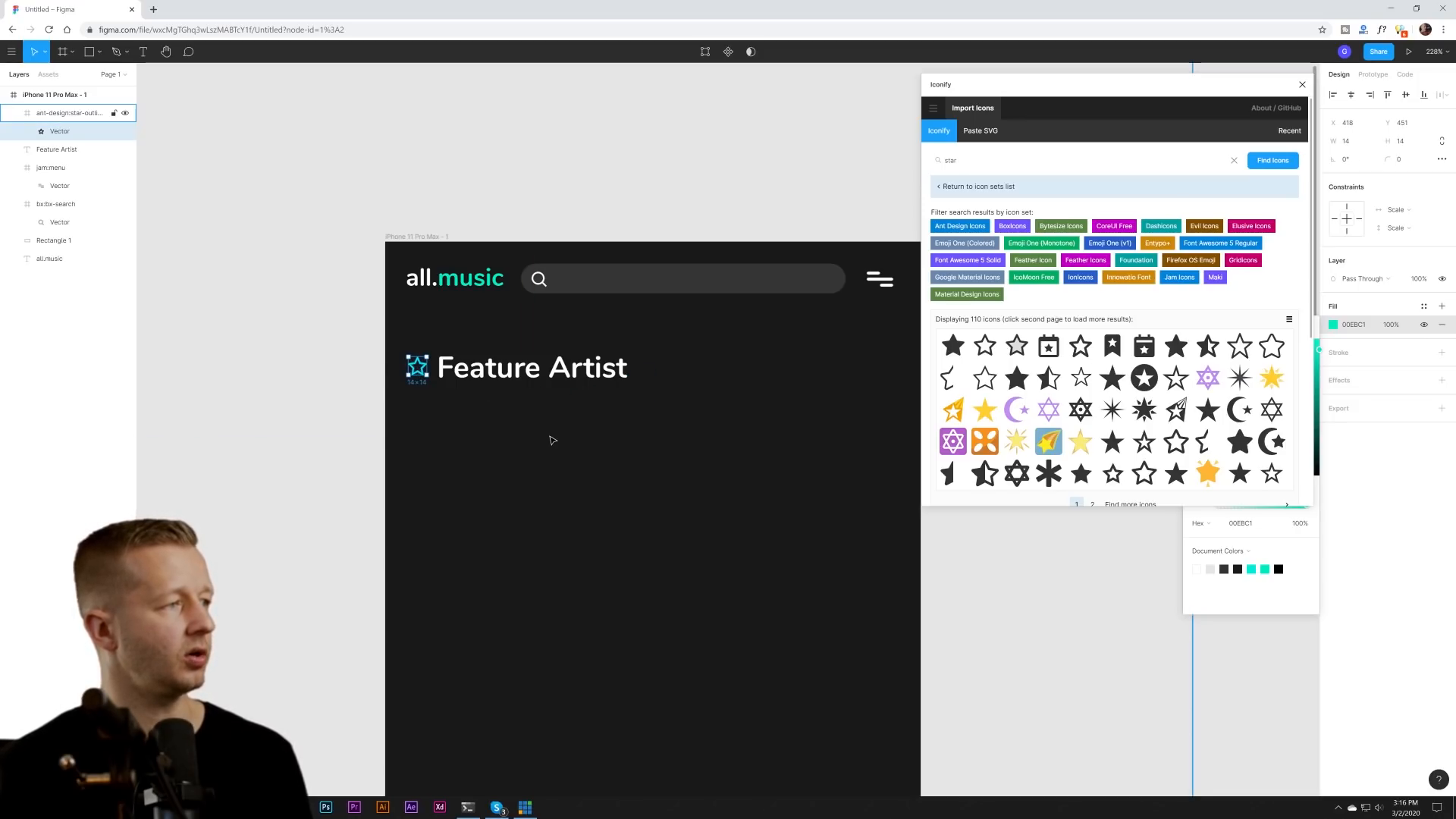
- Check the star's oversized frame and undo the vector's placement, recolouring and shrinking
left_click(550, 436)
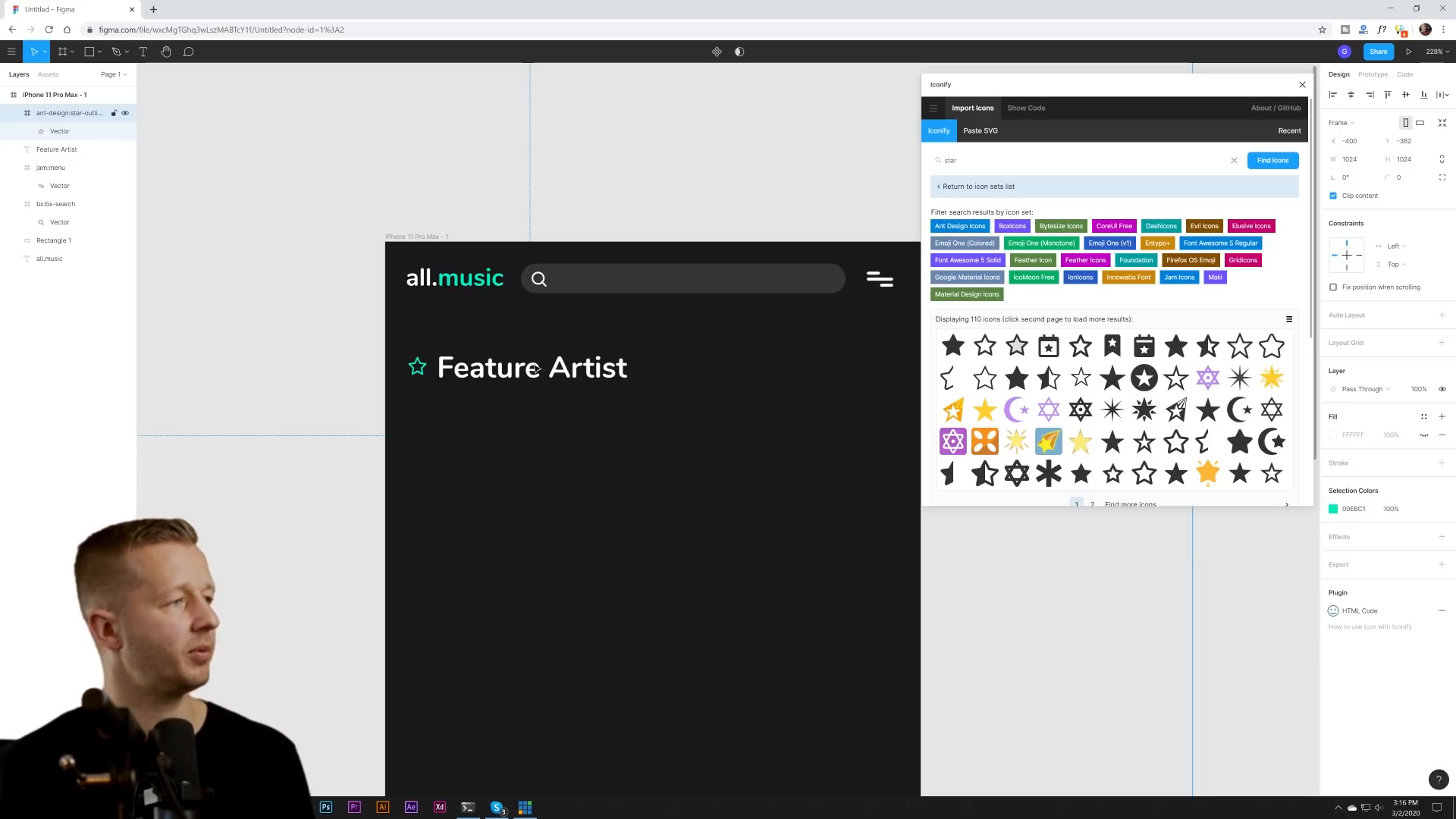
left_click(324, 309)
left_click(482, 370)
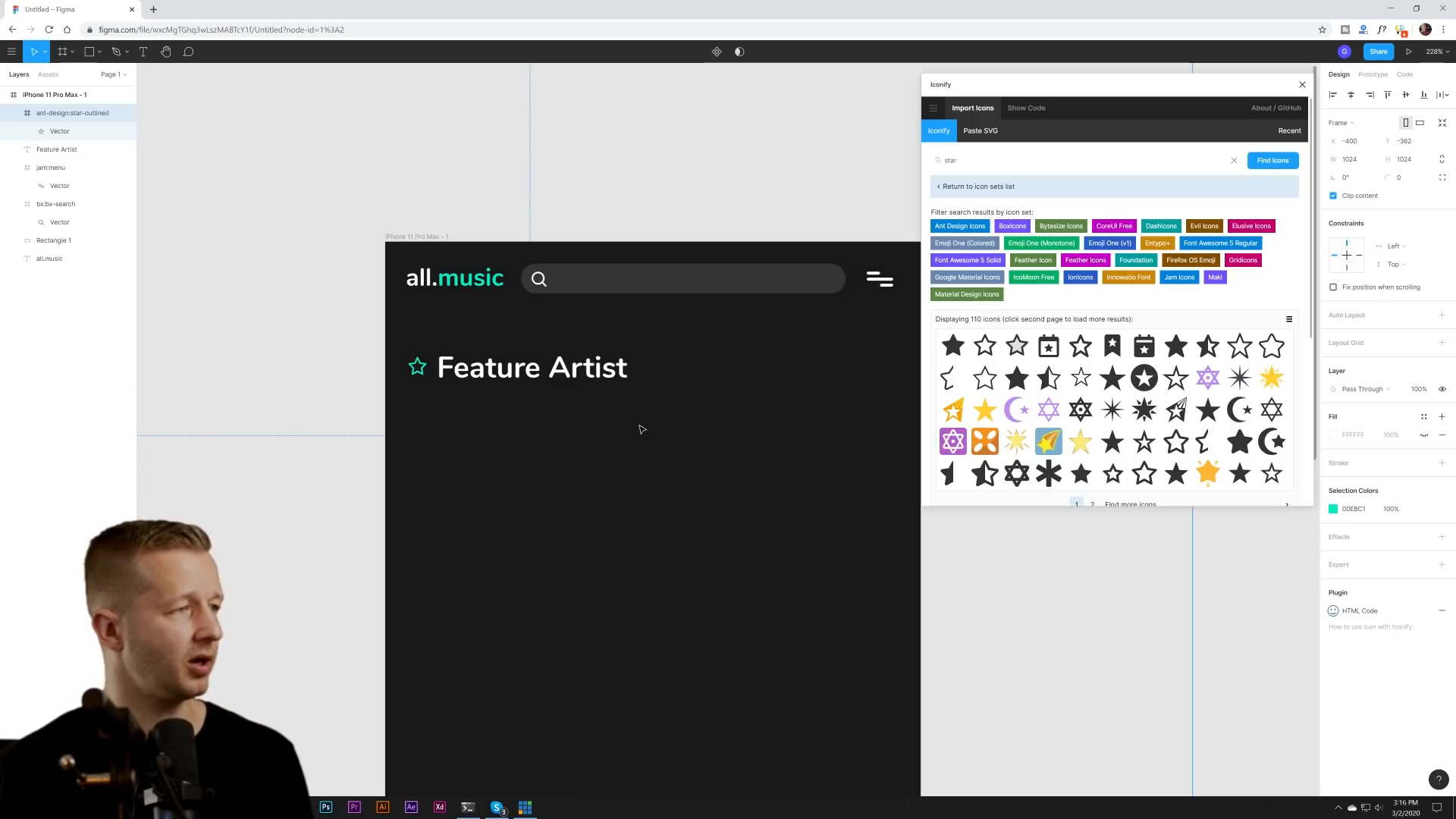
left_click(659, 400)
left_click(667, 394)
left_click(667, 393)
left_click(667, 394)
key("ctrl+z")
key("ctrl+z")
key("ctrl+z")
key("ctrl+z")
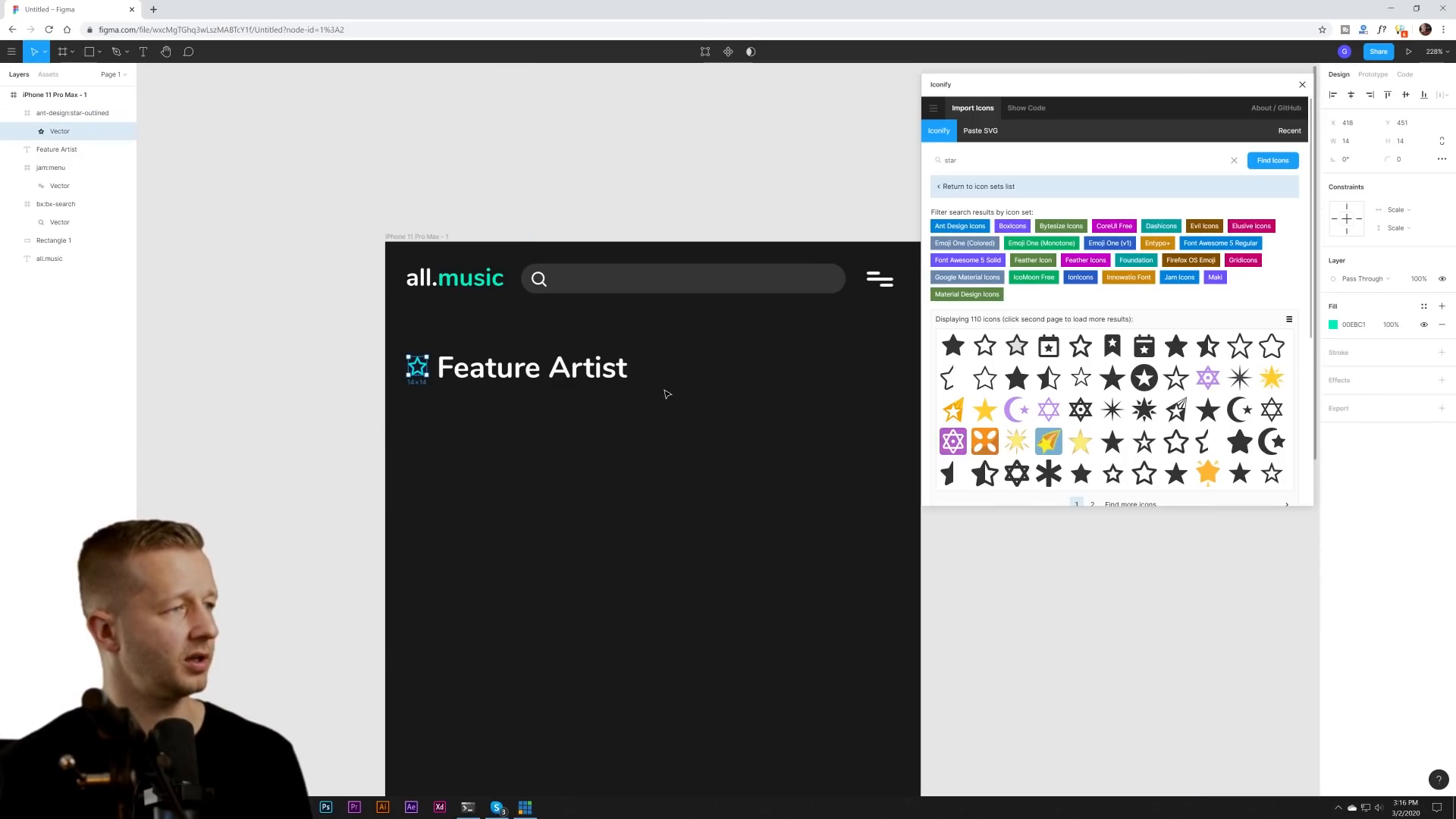
key("ctrl+z")
key("ctrl+z")
key("ctrl+z")
key("ctrl+z")
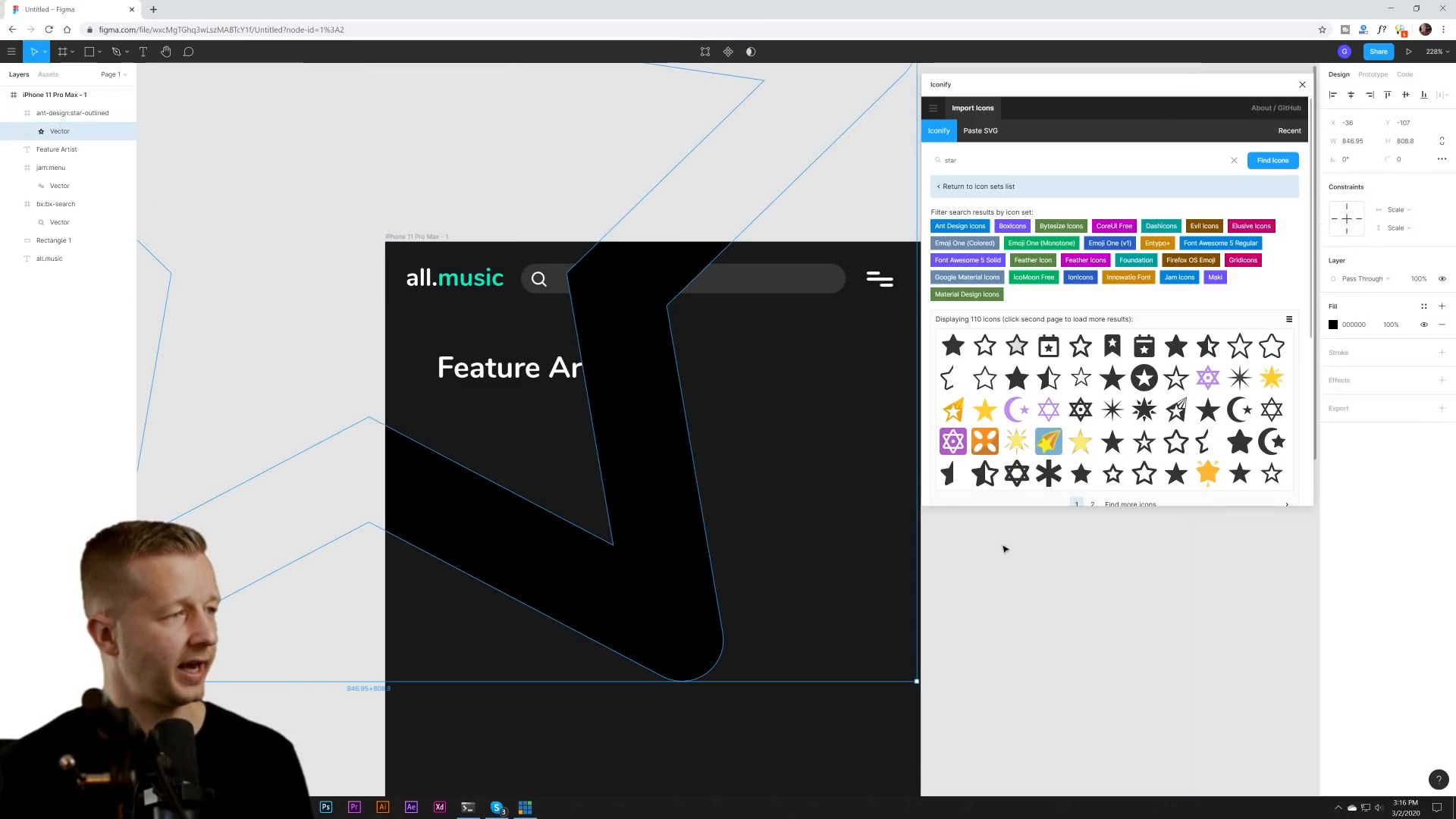
- Scale the star icon's whole frame down to about 216 × 216 and place it beneath the Feature Artist heading
left_click(1004, 694)
left_click(821, 682)
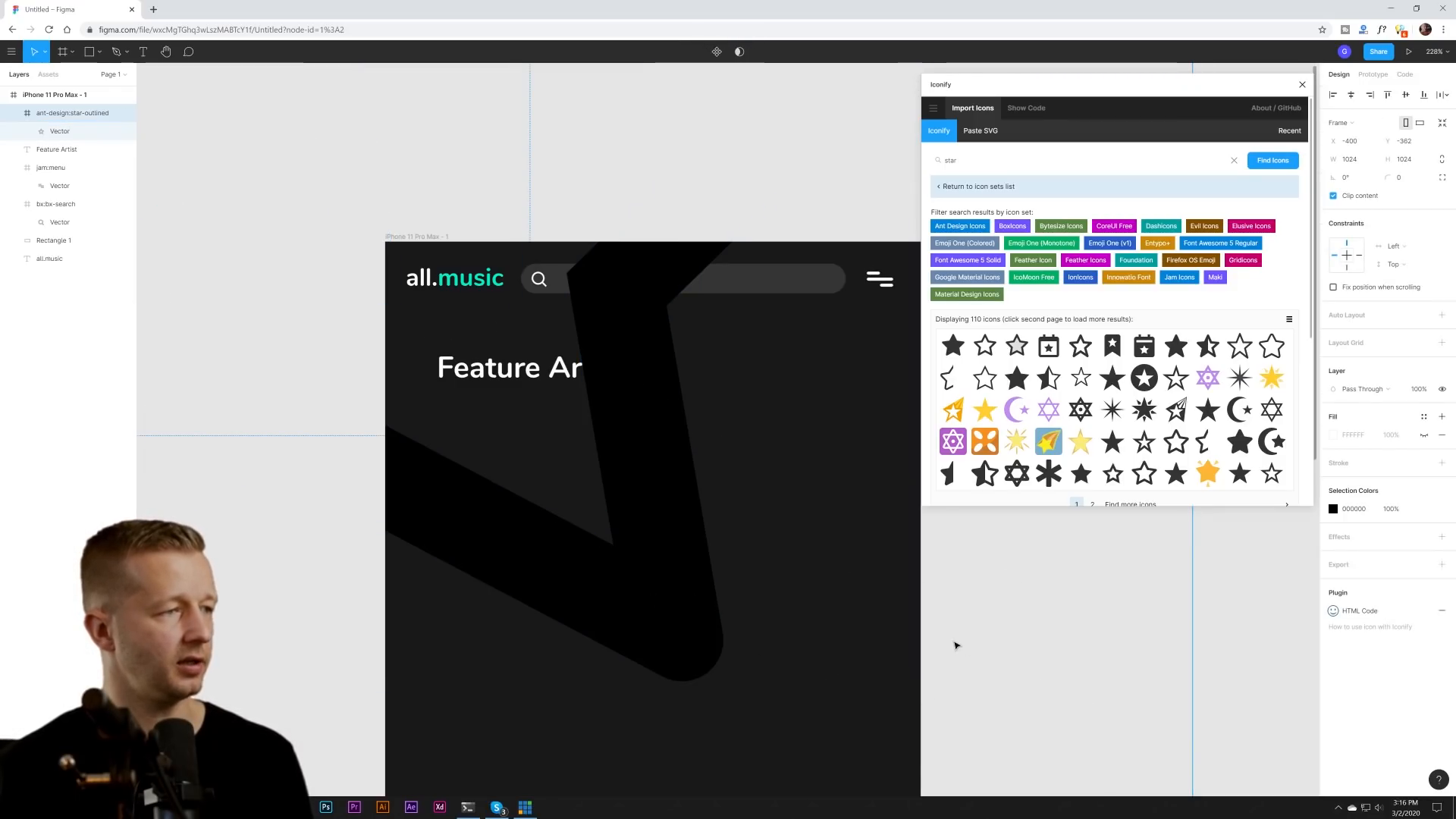
key("shift+2")
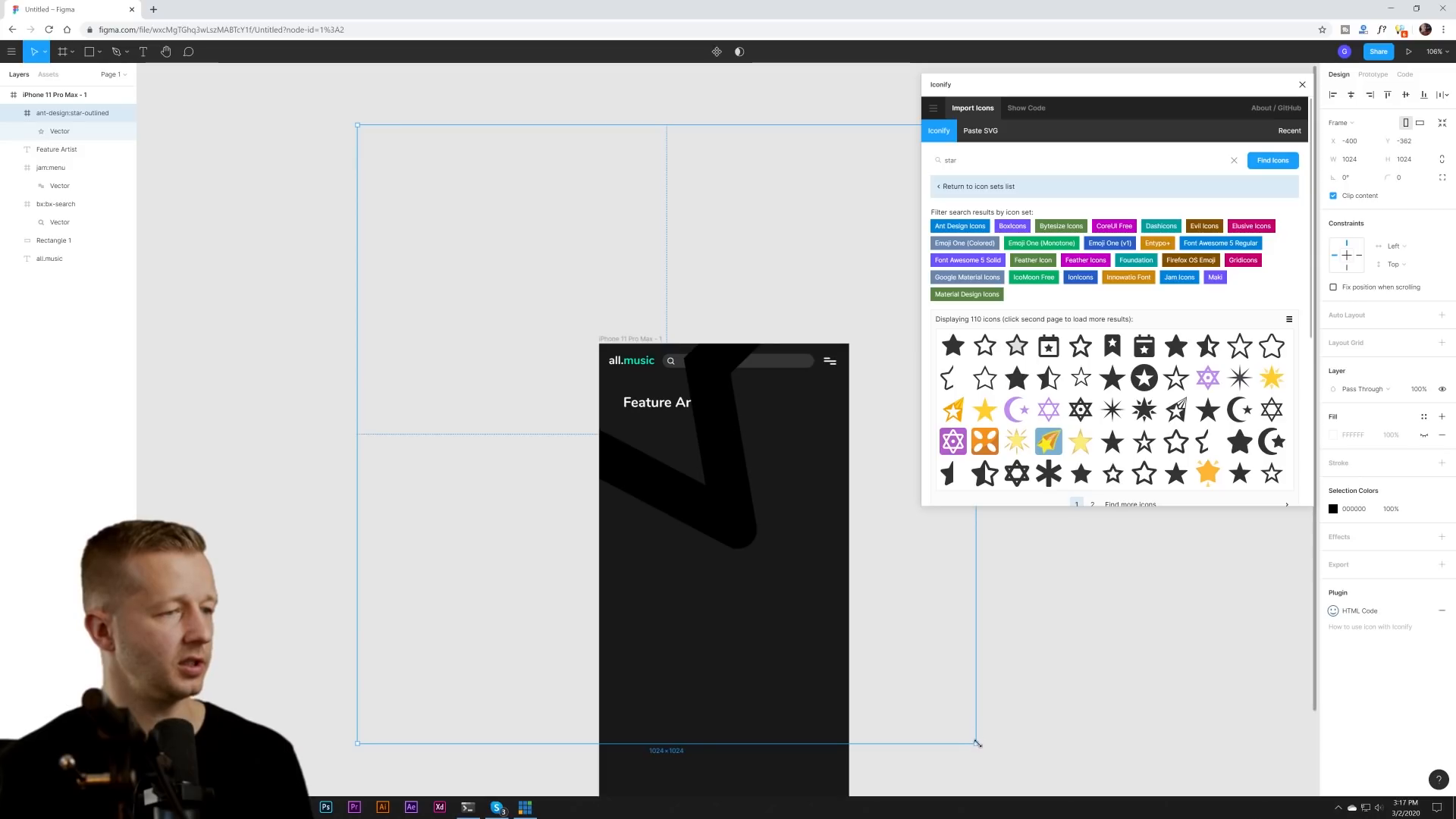
left_click_drag(978, 744, 494, 260)
left_click_drag(435, 198, 750, 547)
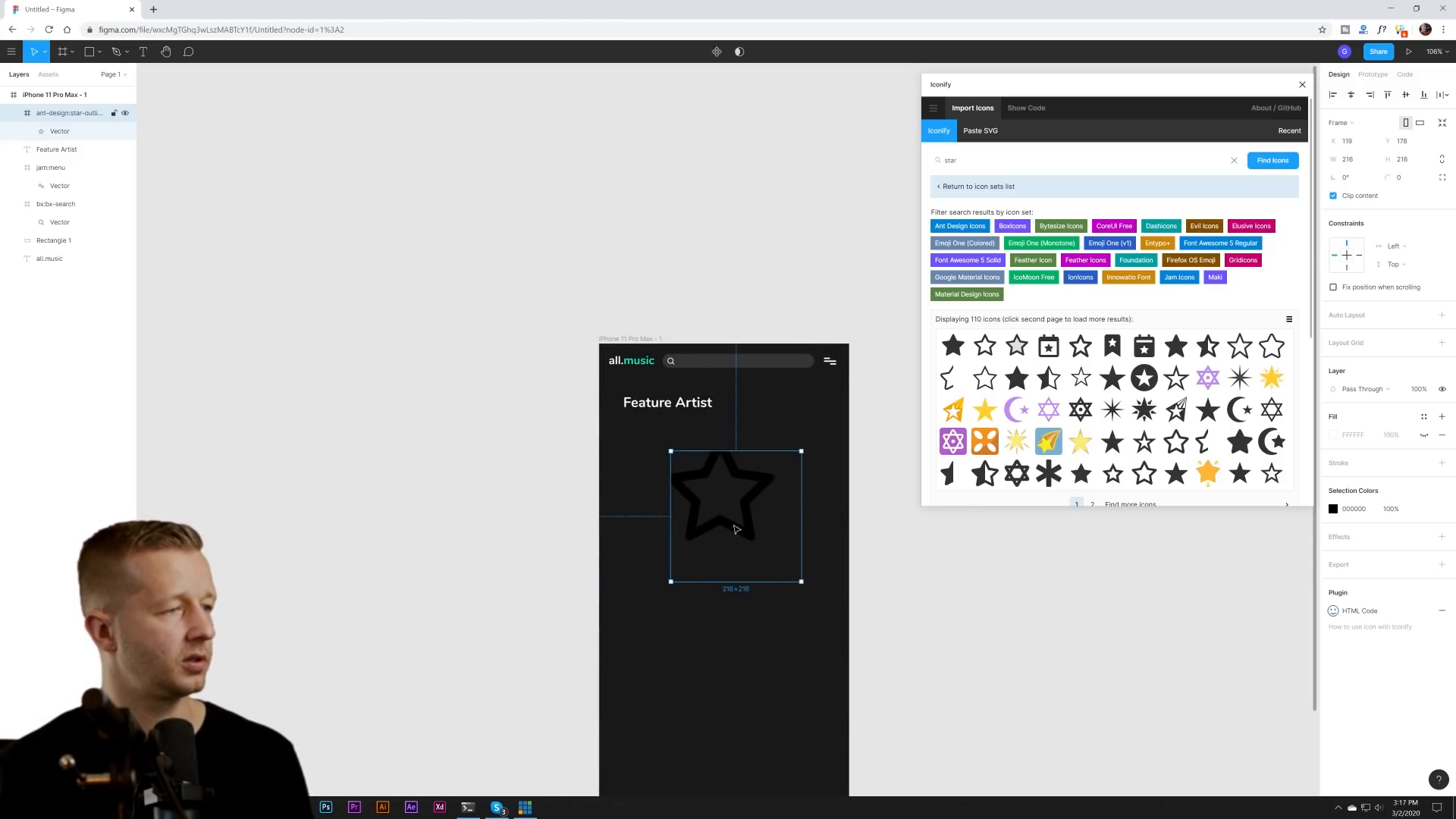
- Centre the star shape within its frame and shrink the whole icon to about 38 × 38
double_click(747, 534)
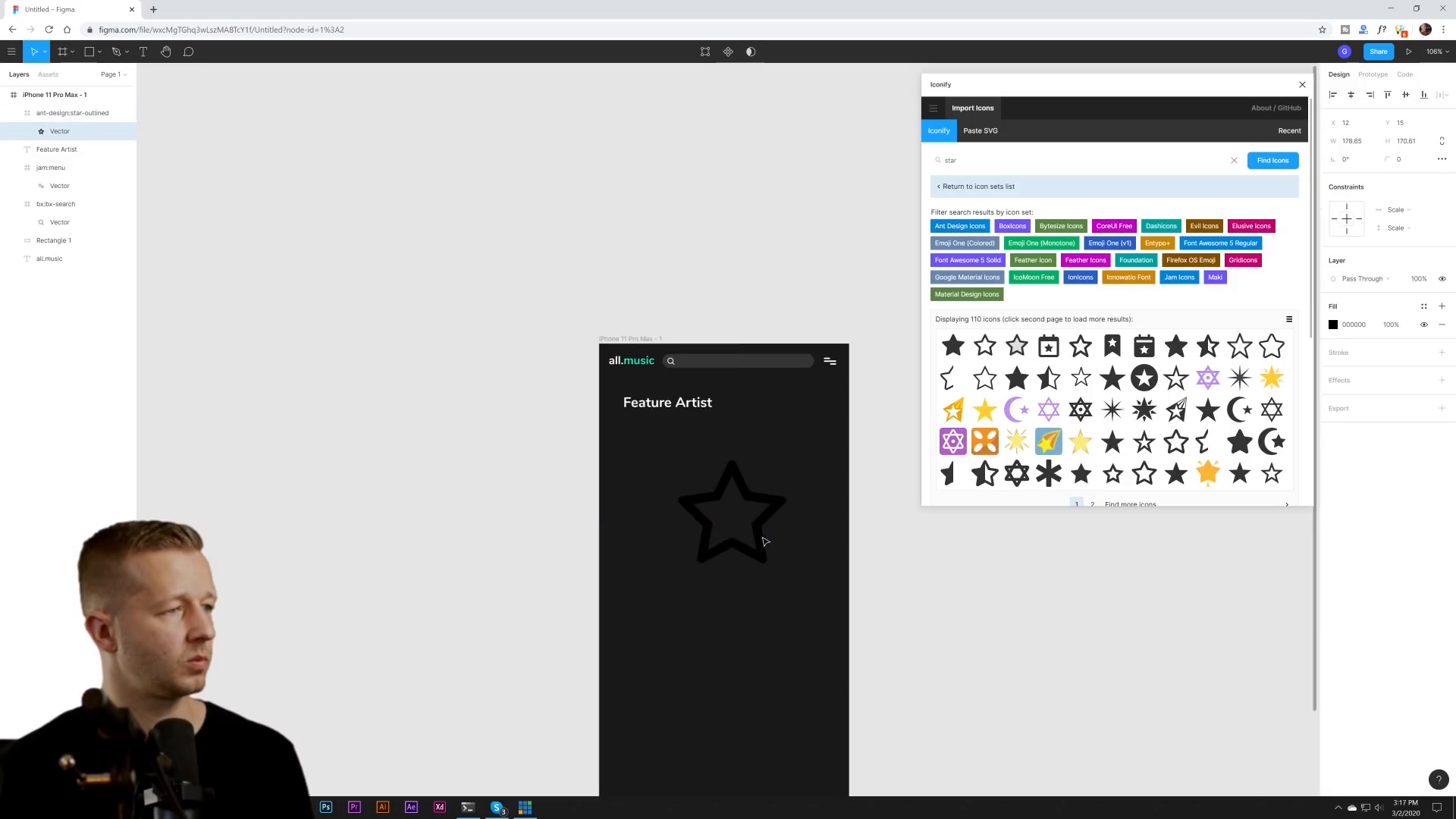
key("Escape")
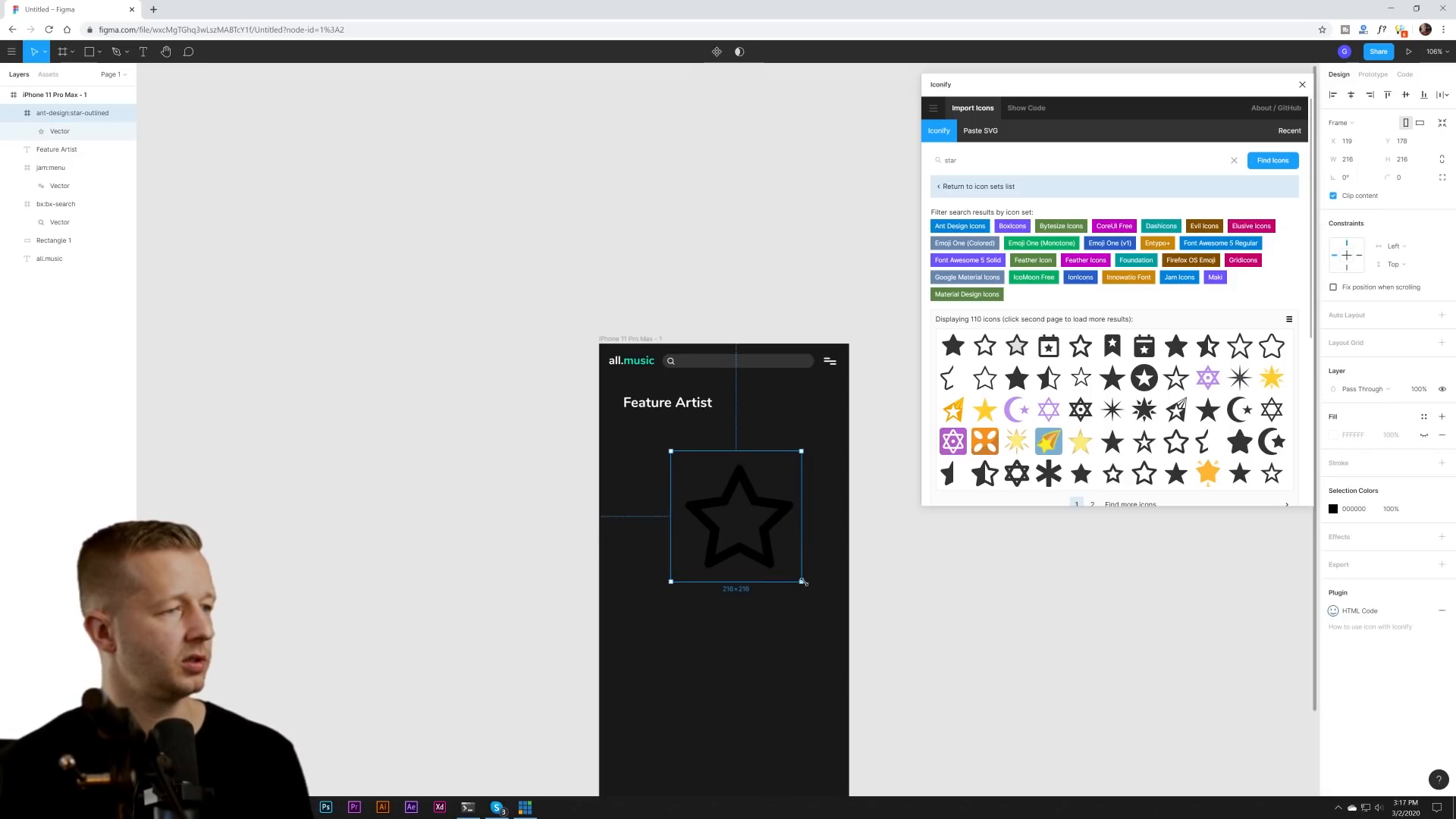
left_click_drag(803, 581, 695, 474)
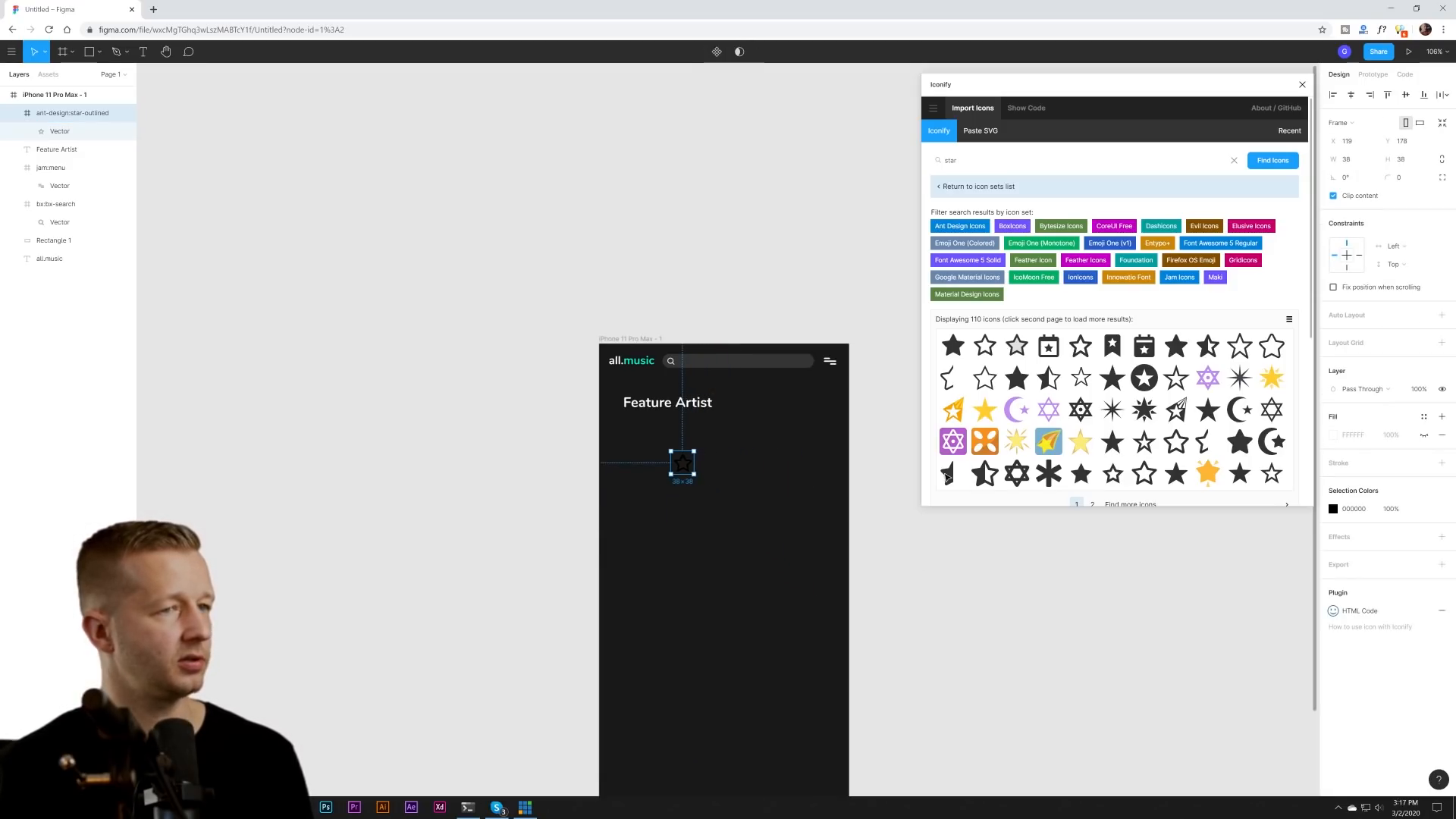
- Colour the star icon teal 00EBC1 and move it to the start of the heading, at about X 16, Y 88
left_click(1334, 510)
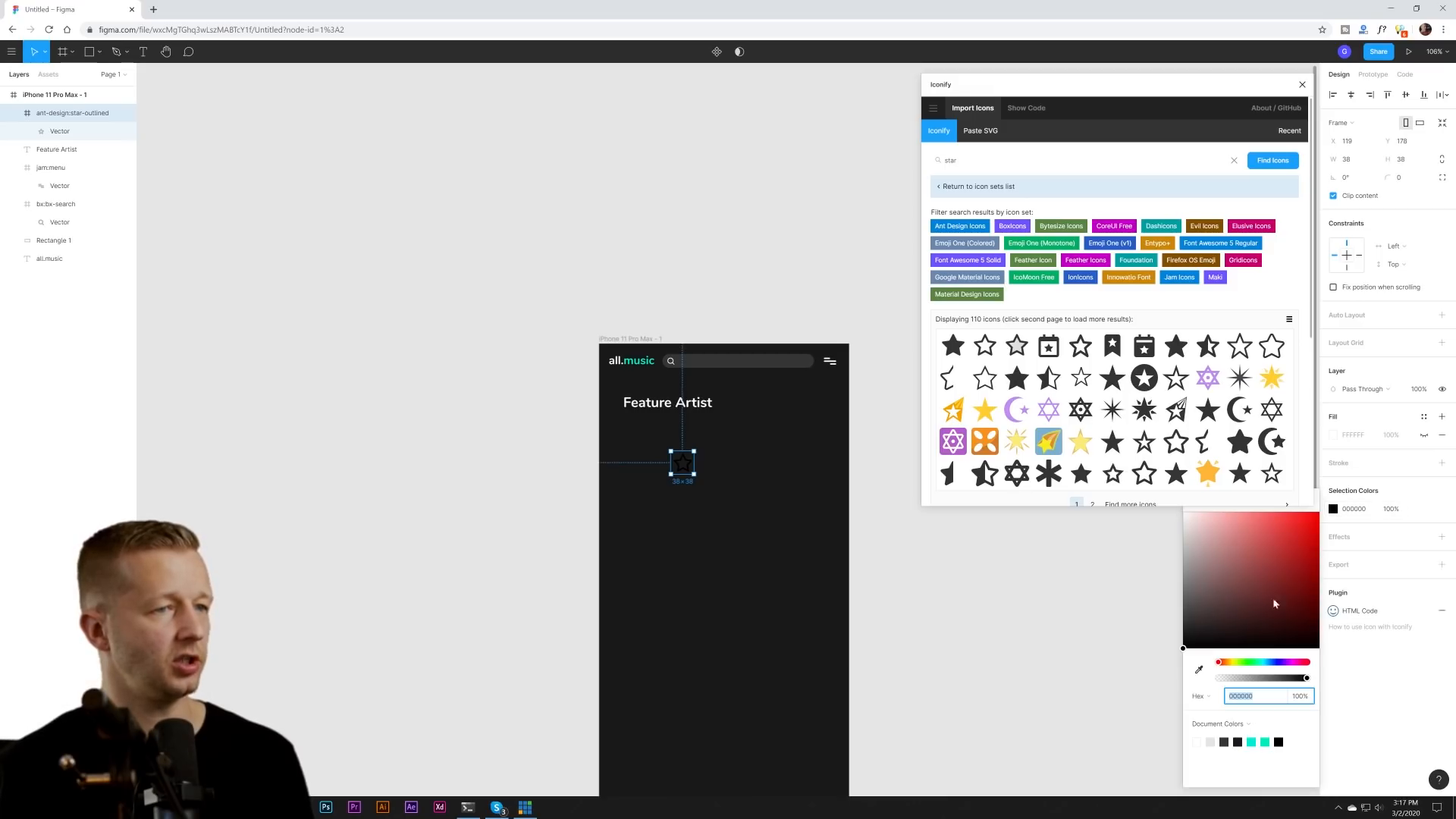
left_click(1266, 743)
left_click(991, 620)
left_click_drag(682, 463, 621, 414)
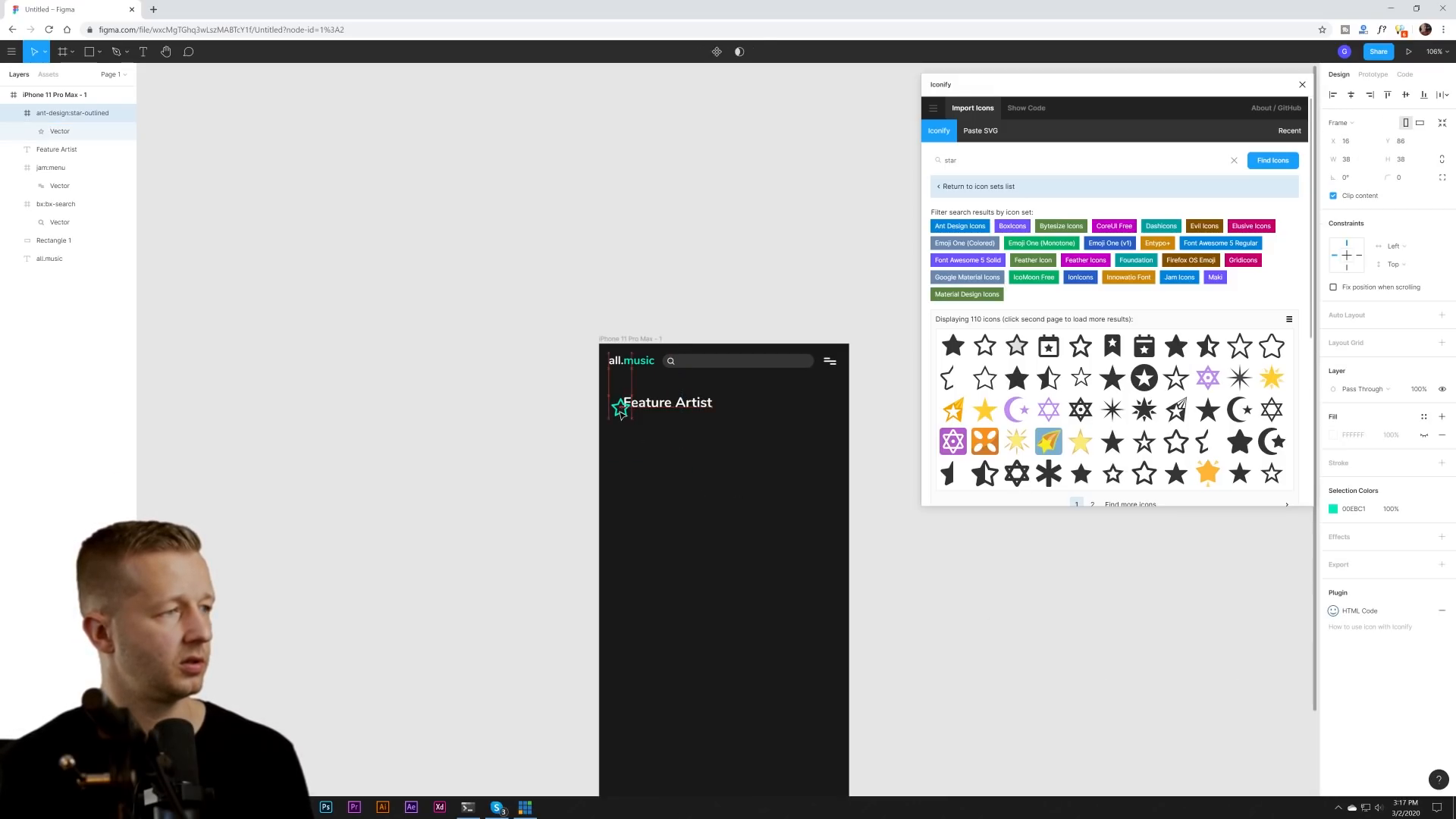
- Reduce the star icon to about 25 × 25 so it fits in front of the Feature Artist heading
scroll(621, 414, "up", 1)
scroll(622, 477, "up", 5, "ctrl")
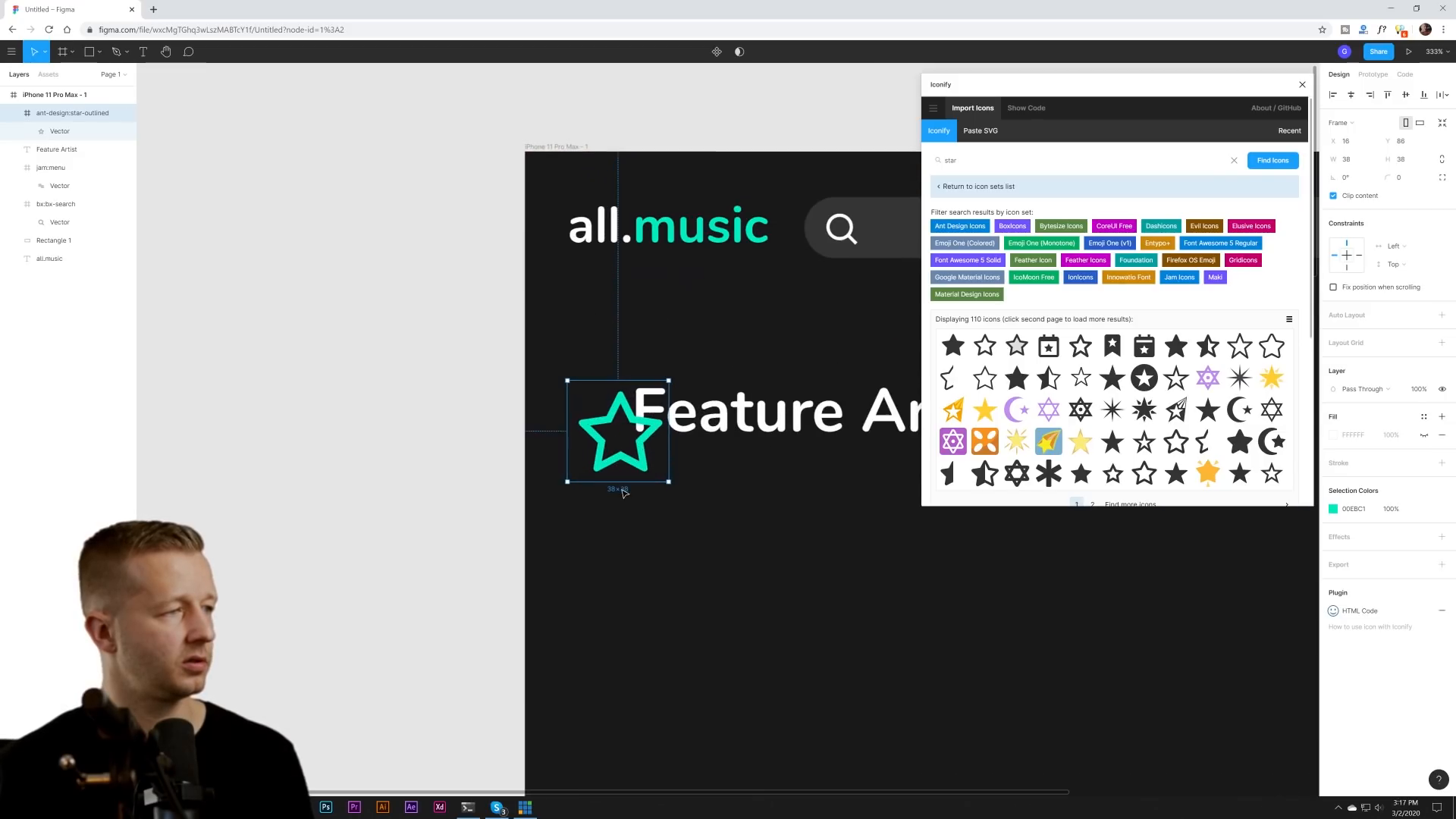
left_click_drag(695, 476, 545, 507)
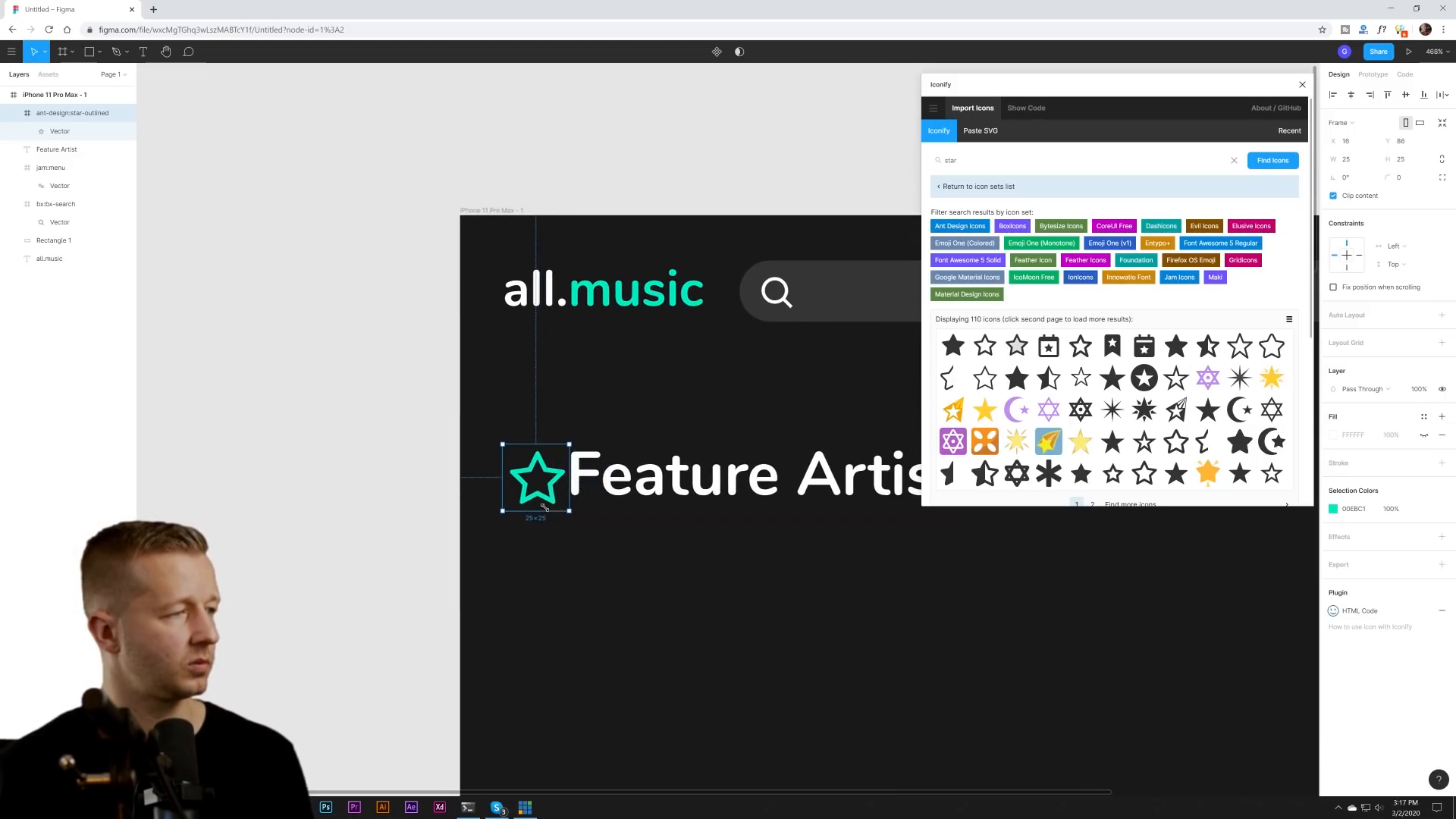
- Set the Feature Artist heading's font size to 20 and nudge the text to X 41, Y 83
left_click(611, 480)
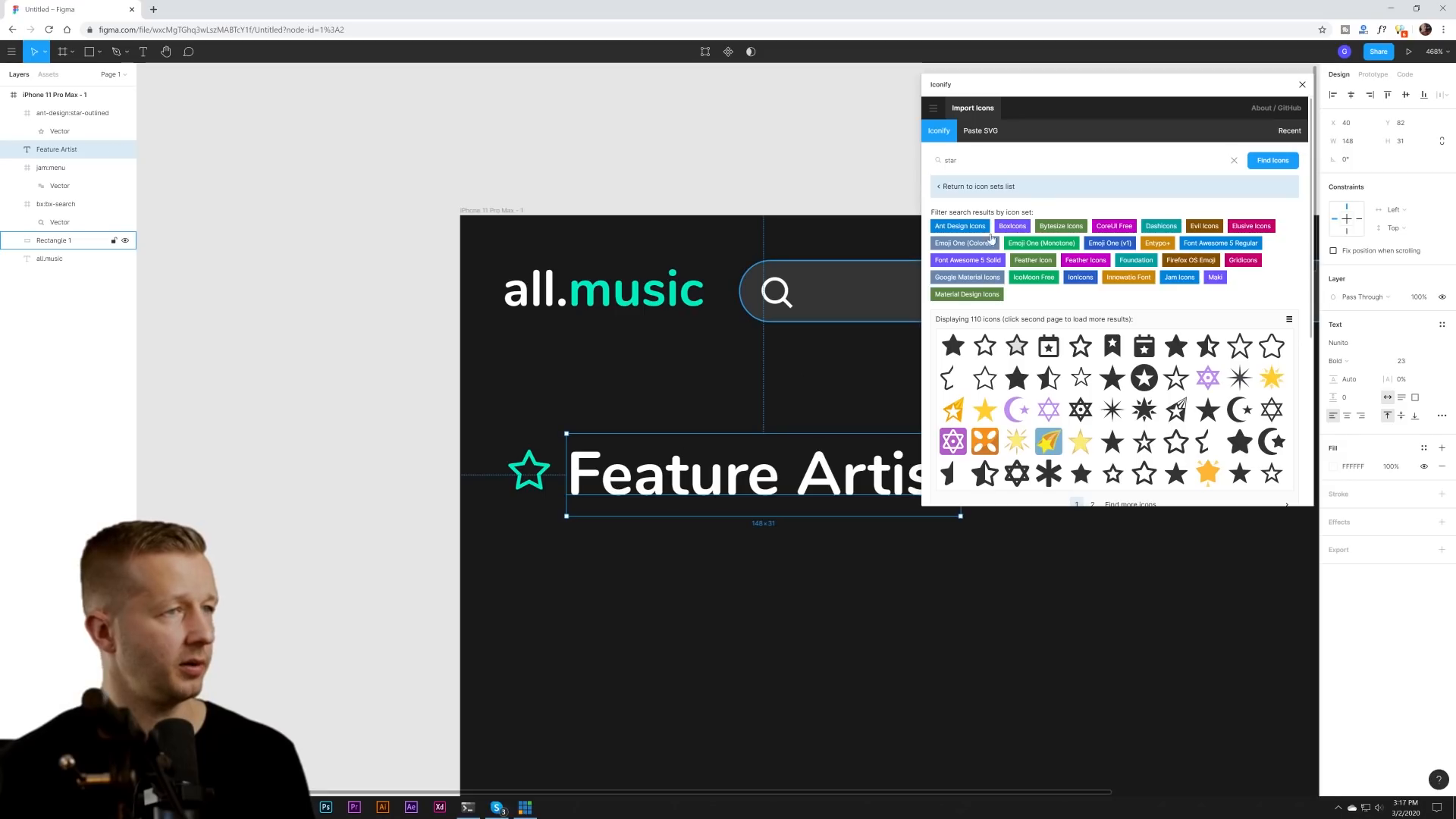
left_click(1411, 362)
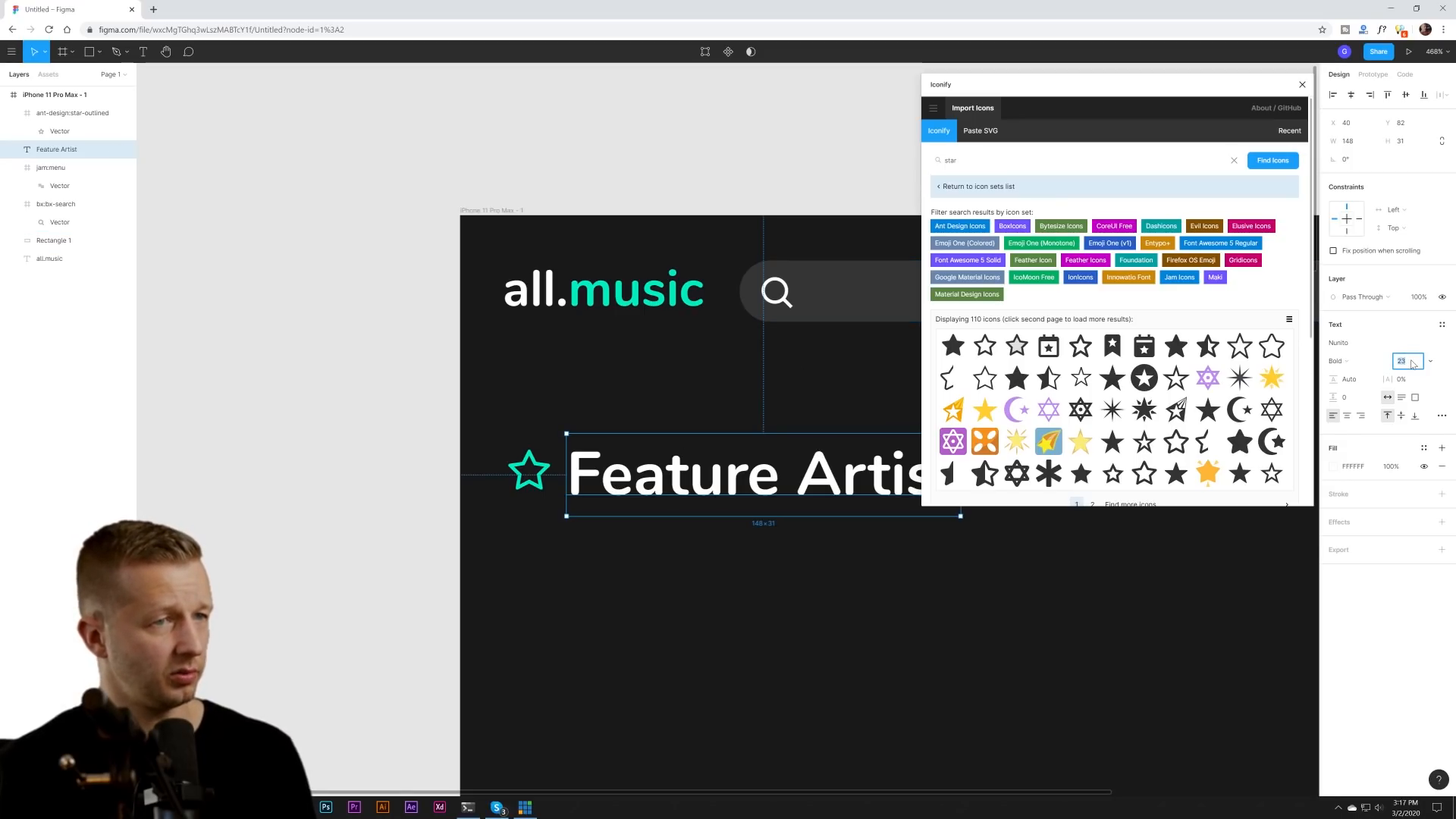
type("20")
key("Return")
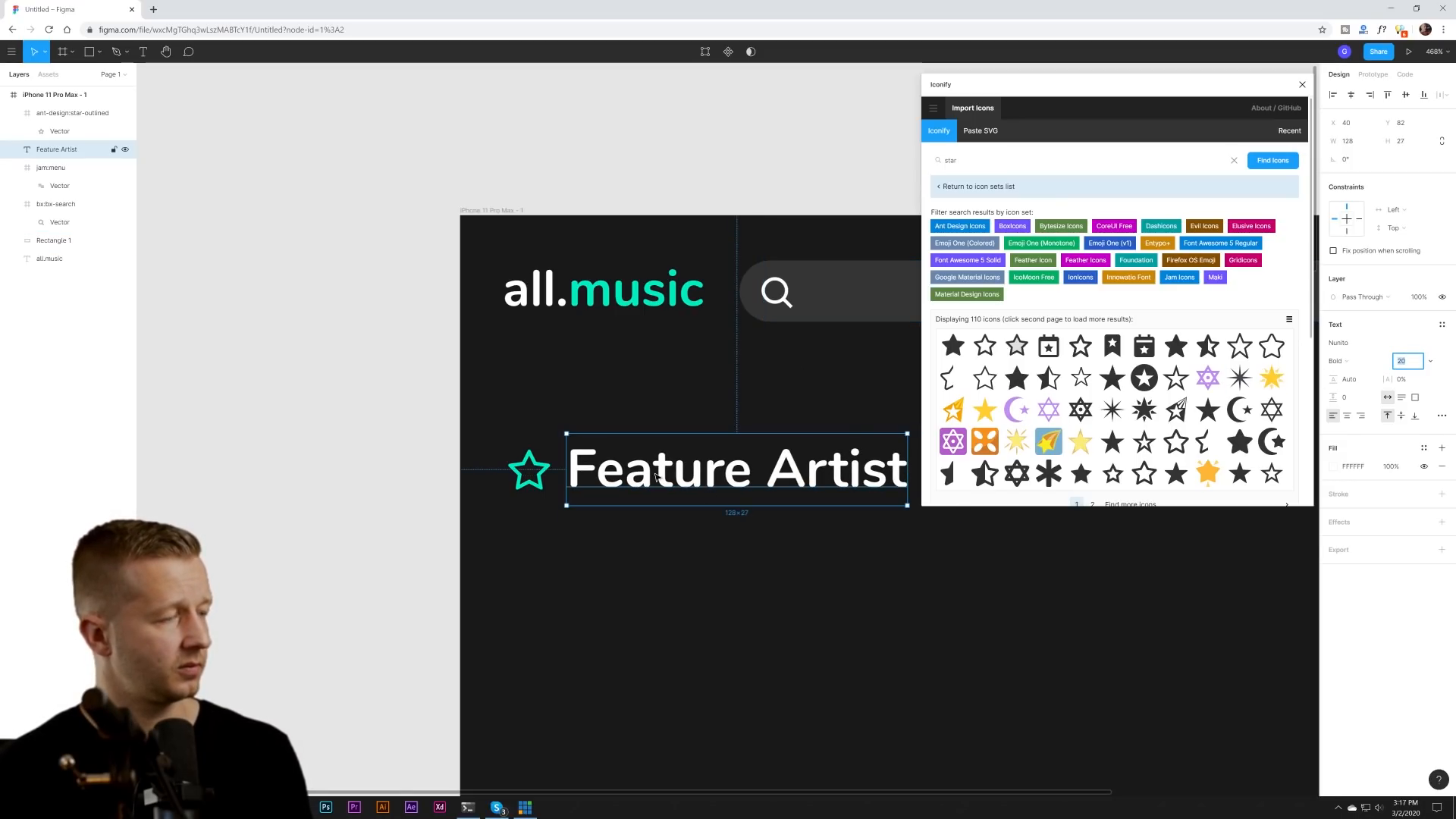
left_click(715, 546)
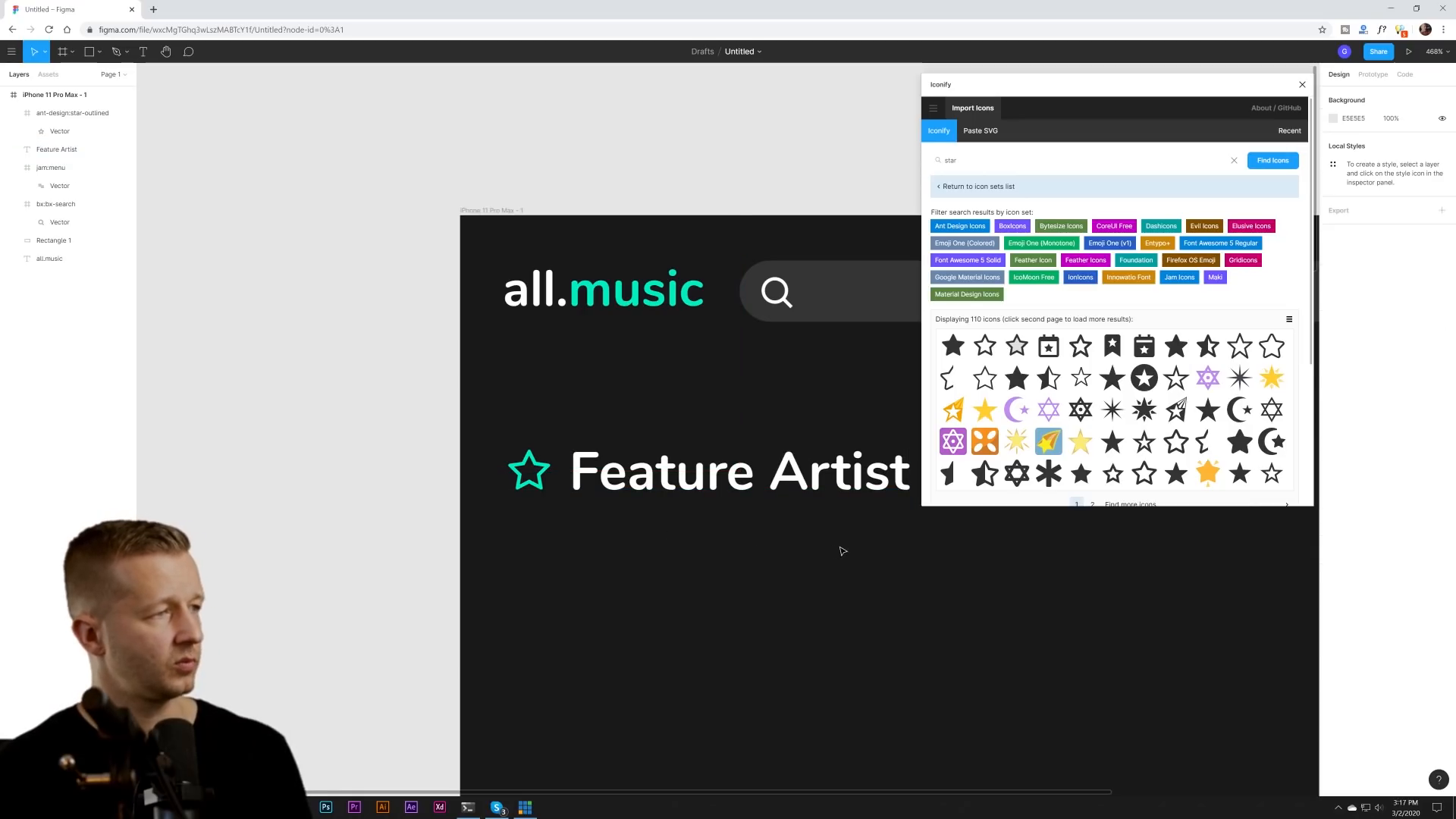
- Close the Iconify plugin
scroll(842, 550, "down", 3)
left_click_drag(915, 595, 675, 393)
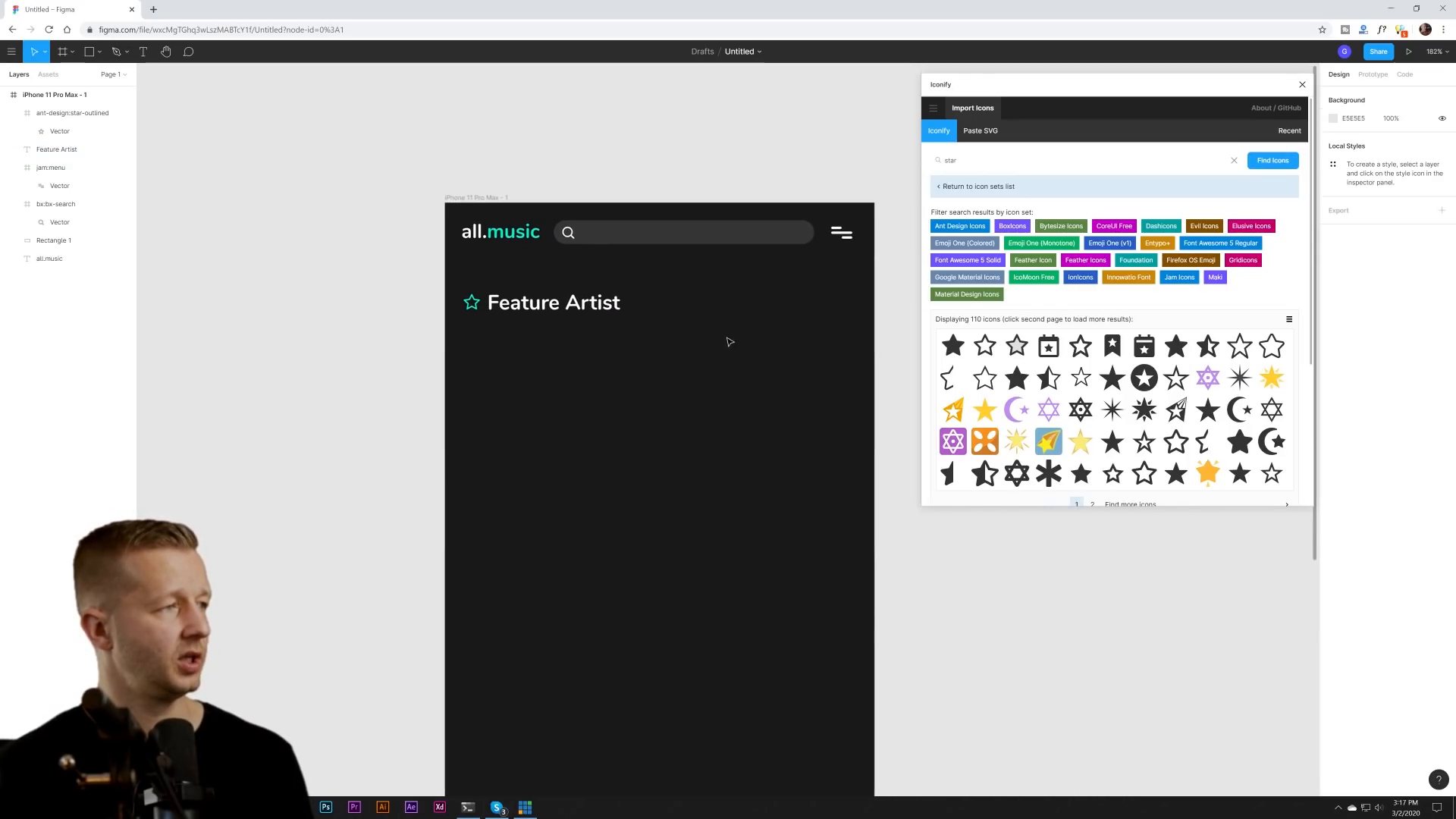
left_click(1302, 85)
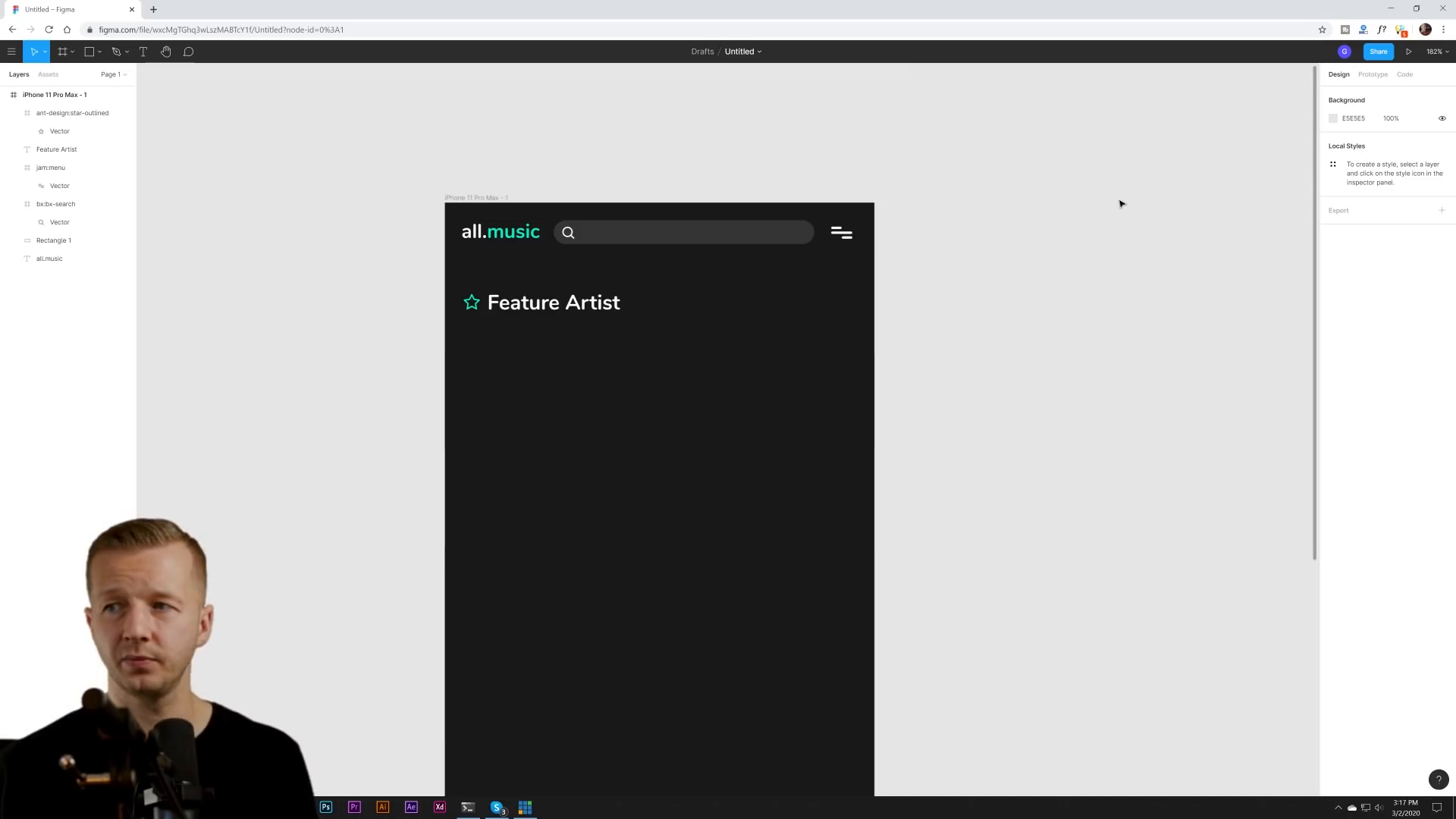
- Change the heading text to "Featured Artist"
double_click(531, 304)
left_click(557, 303)
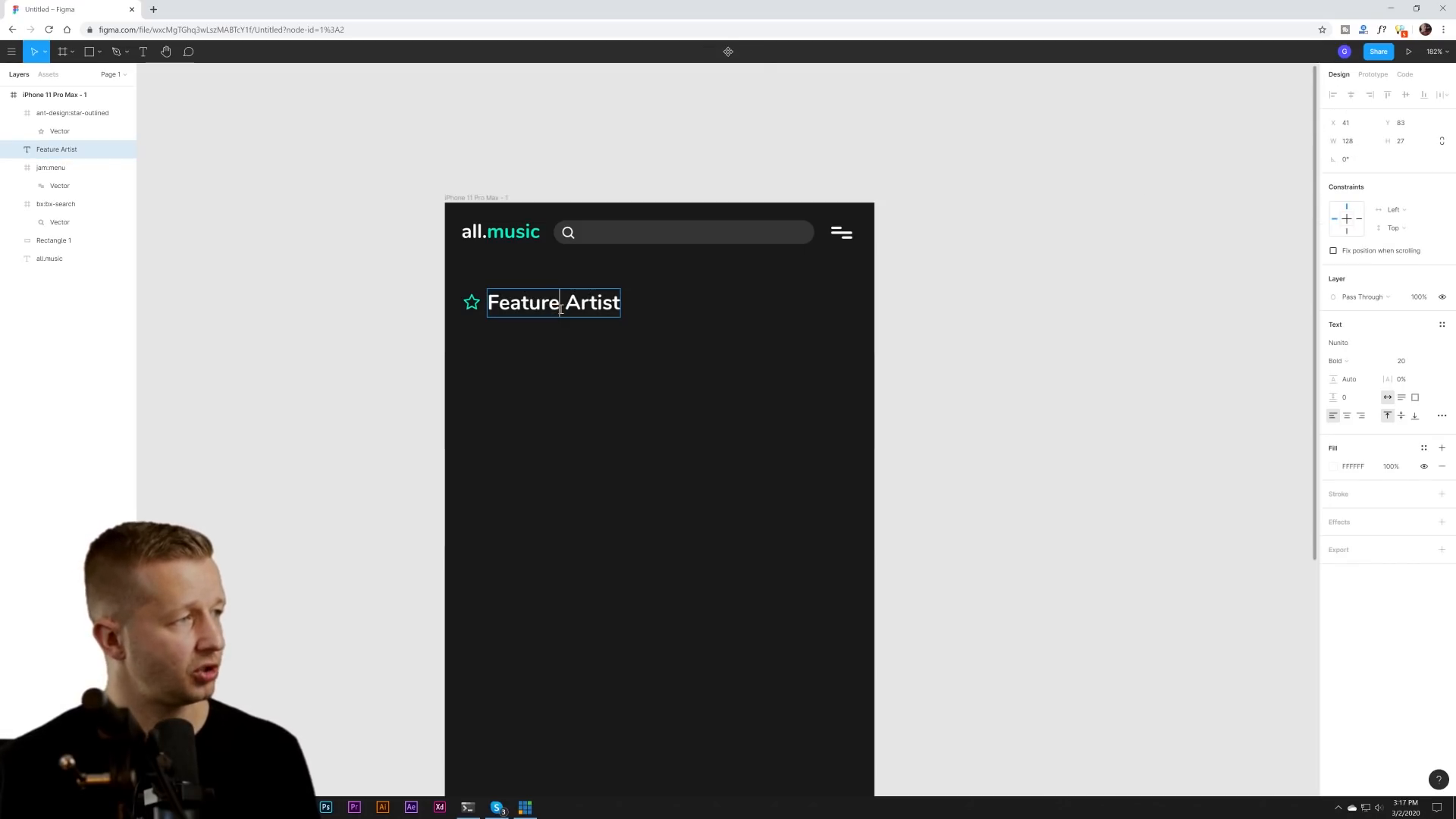
type("d")
key("Escape")
key("Escape")
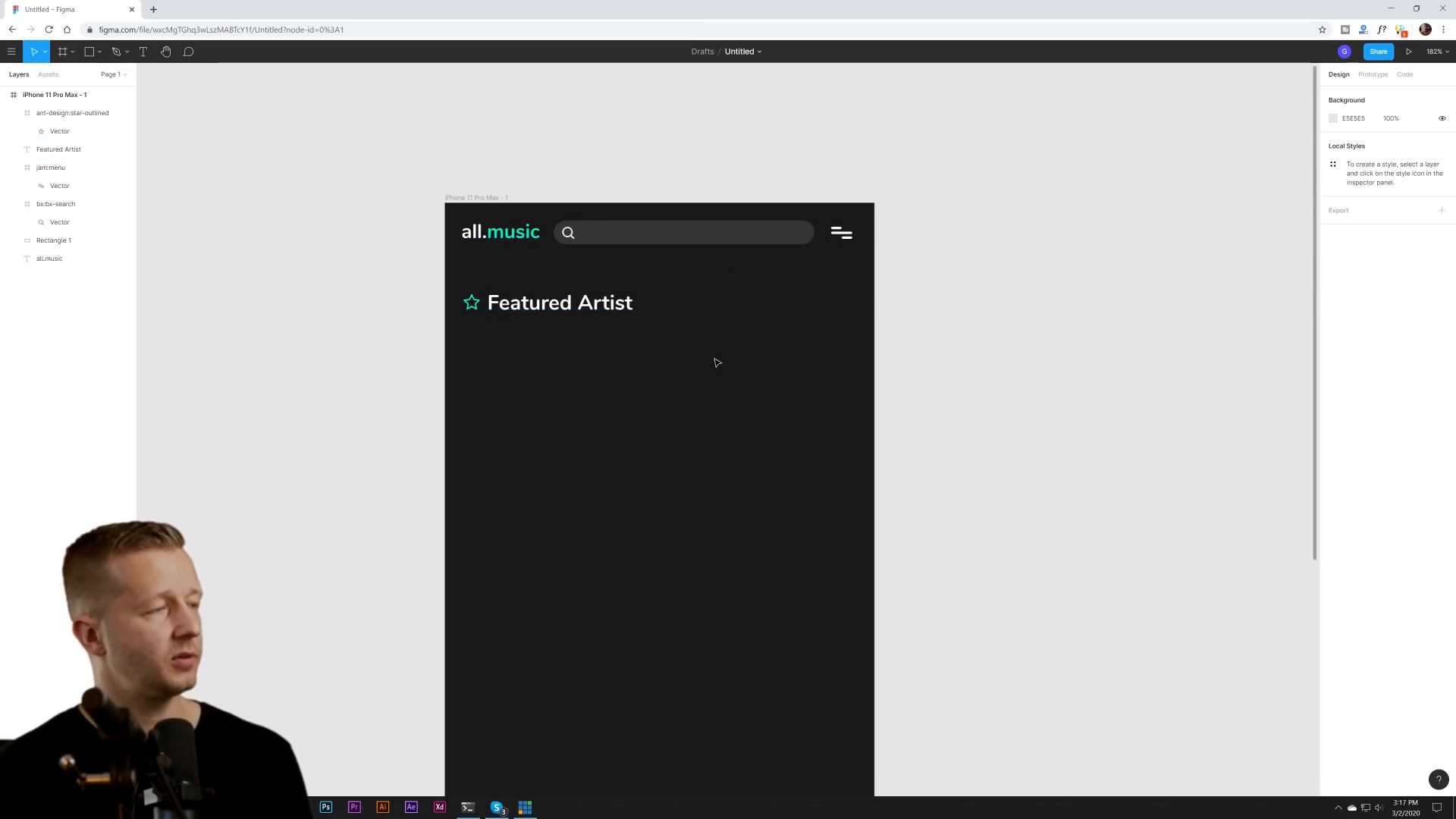
- Move the star icon and the Featured Artist heading together further down, widening the gap below the header
scroll(715, 361, "down", 5)
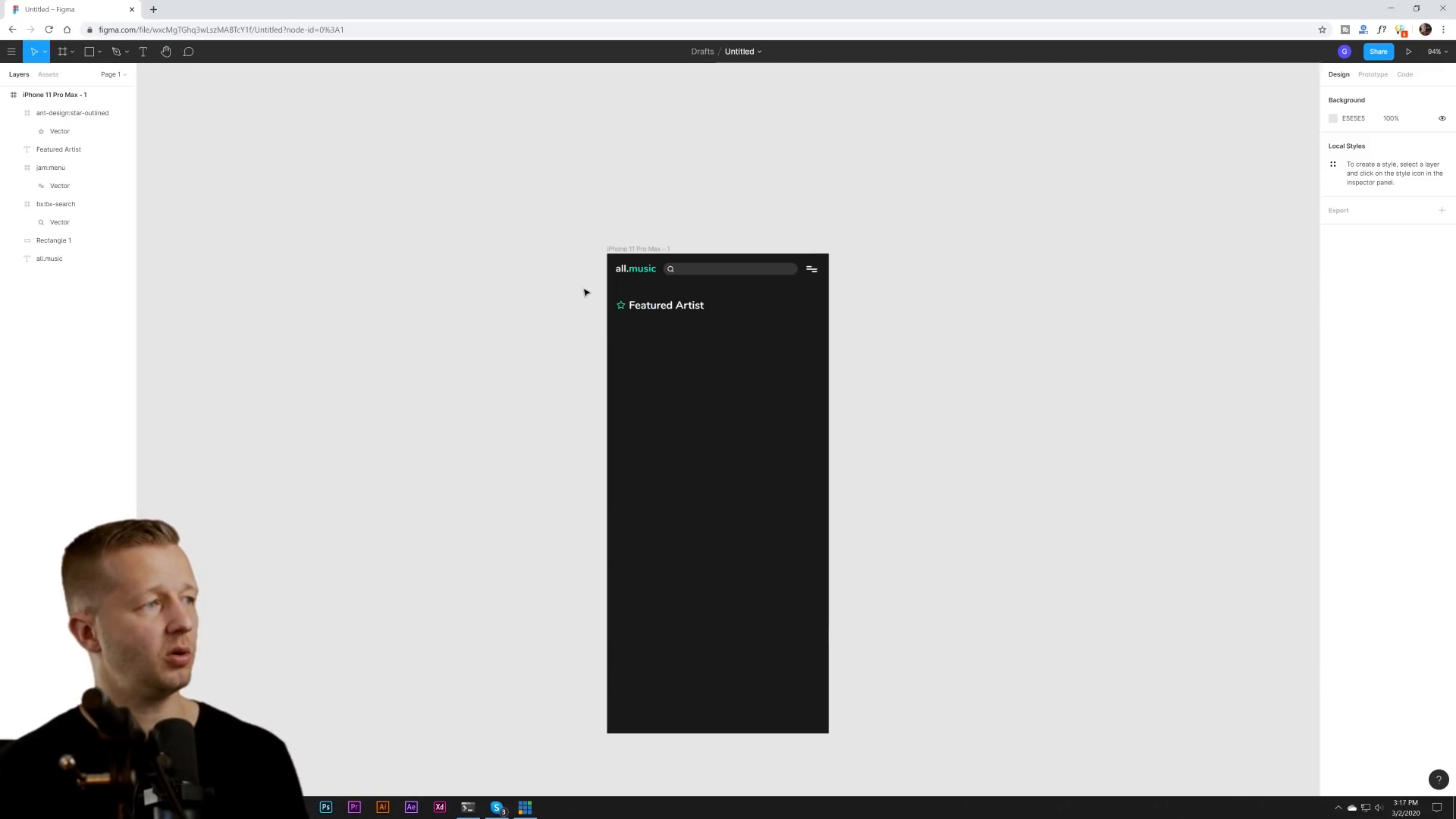
left_click_drag(577, 286, 666, 334)
left_click(742, 474)
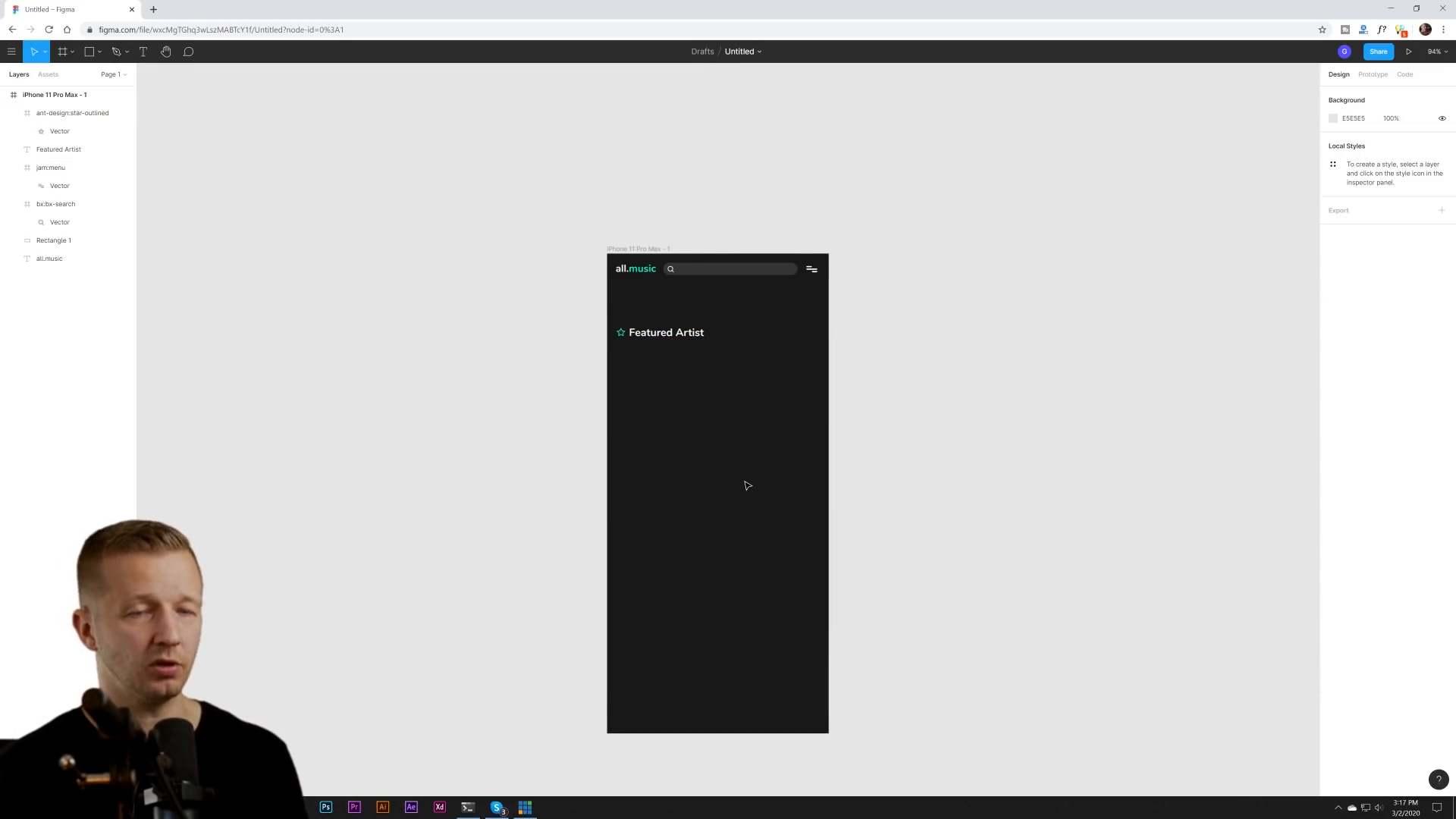
- Undo the last downward move of the star icon and Featured Artist heading, then clear the selection
key("ctrl+z")
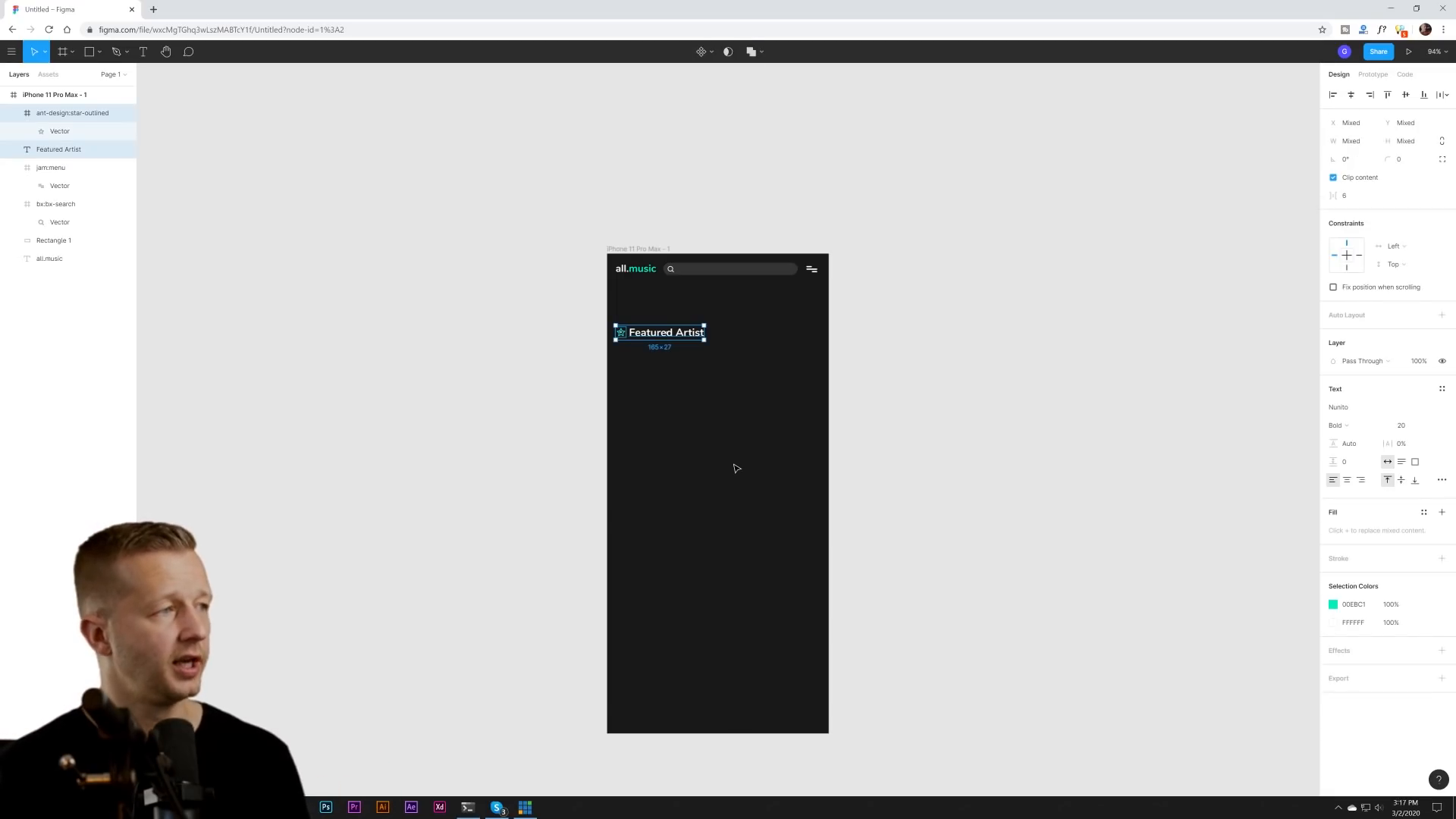
key("ctrl+z")
left_click(707, 375)
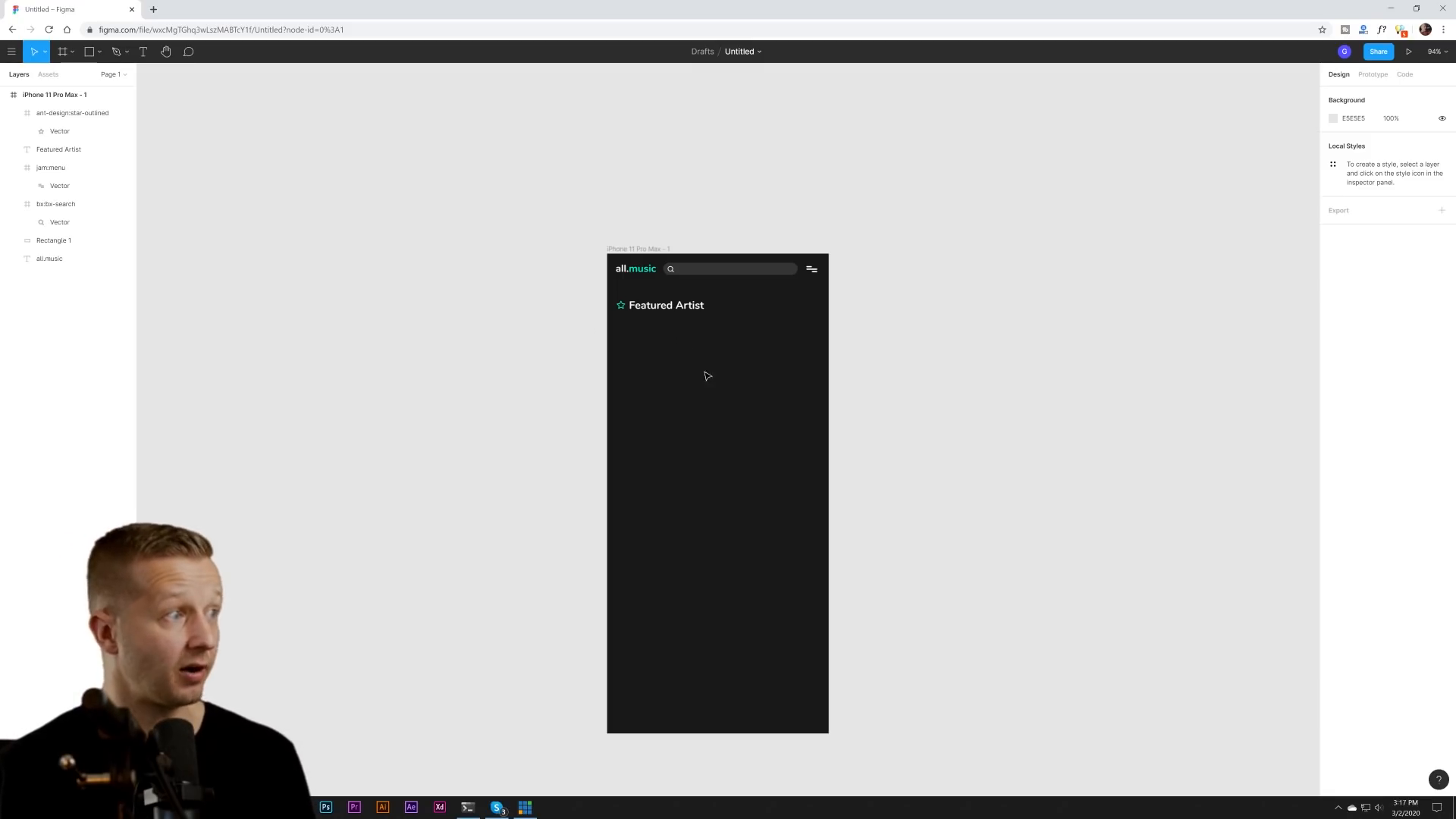
- Draw a 374 × 162 rectangle with corner radius 15 below the Featured Artist heading and fill it with dark grey 3E3E3E
scroll(707, 376, "up", 5)
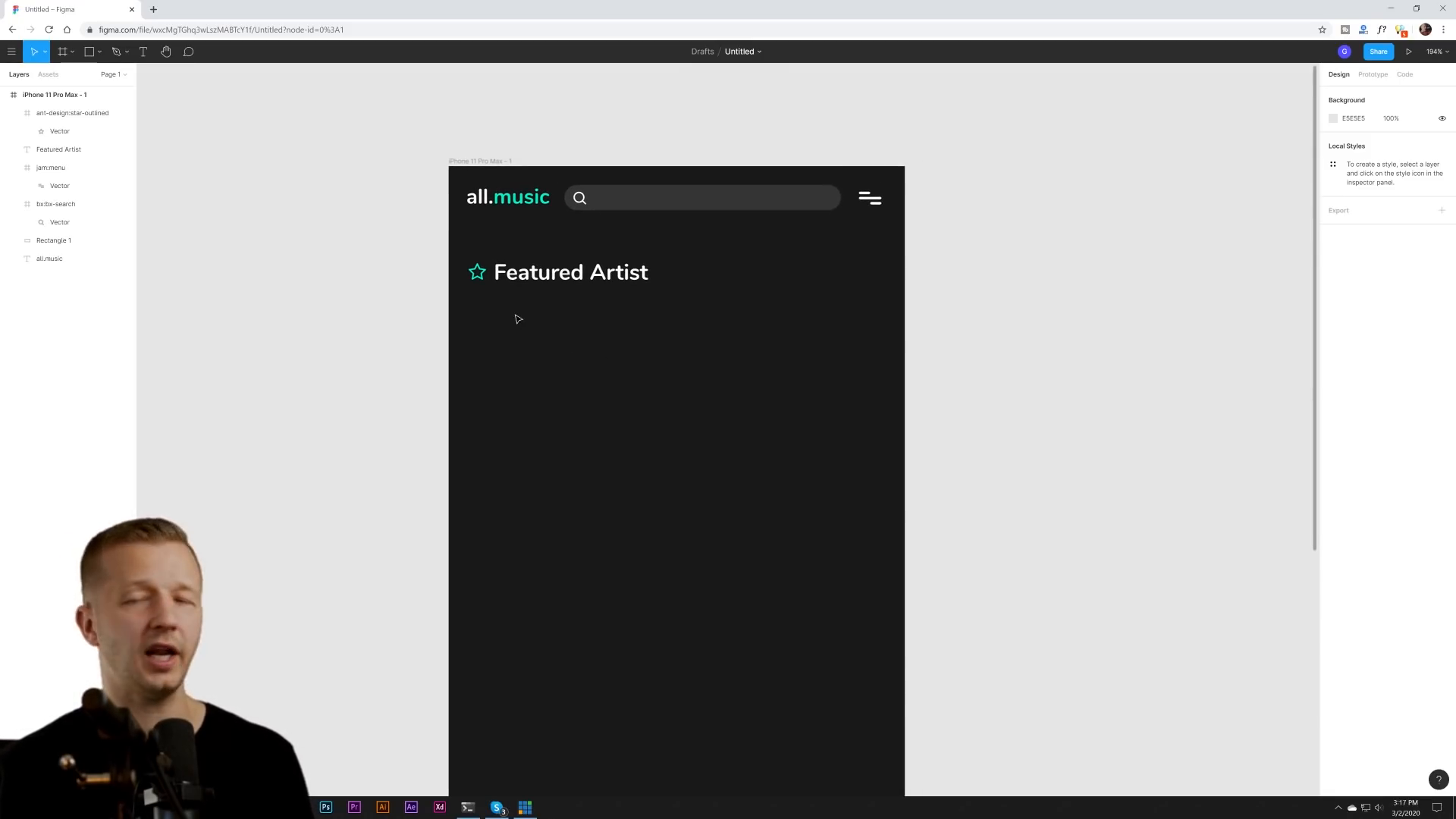
left_click_drag(466, 301, 878, 516)
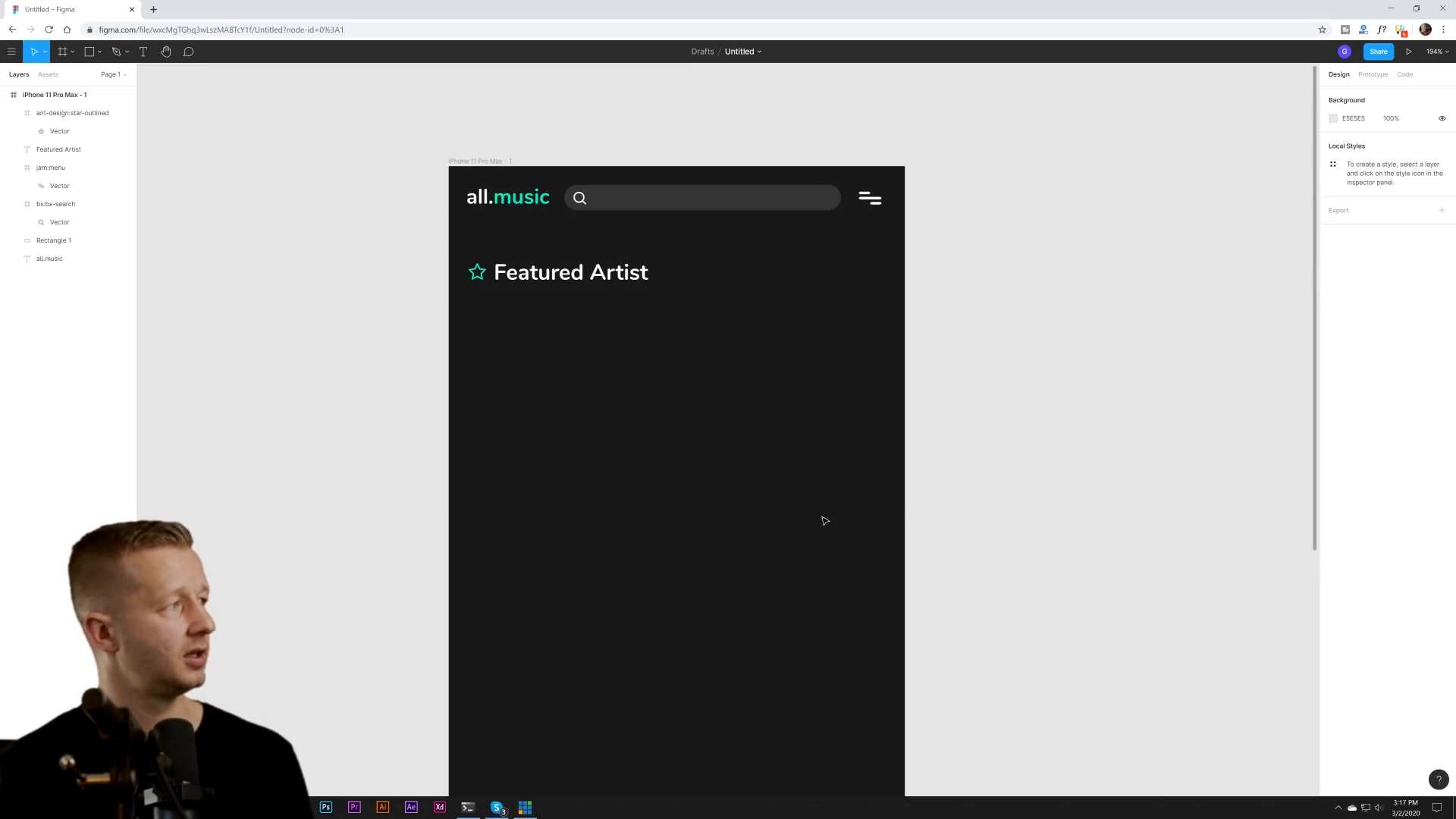
left_click(89, 52)
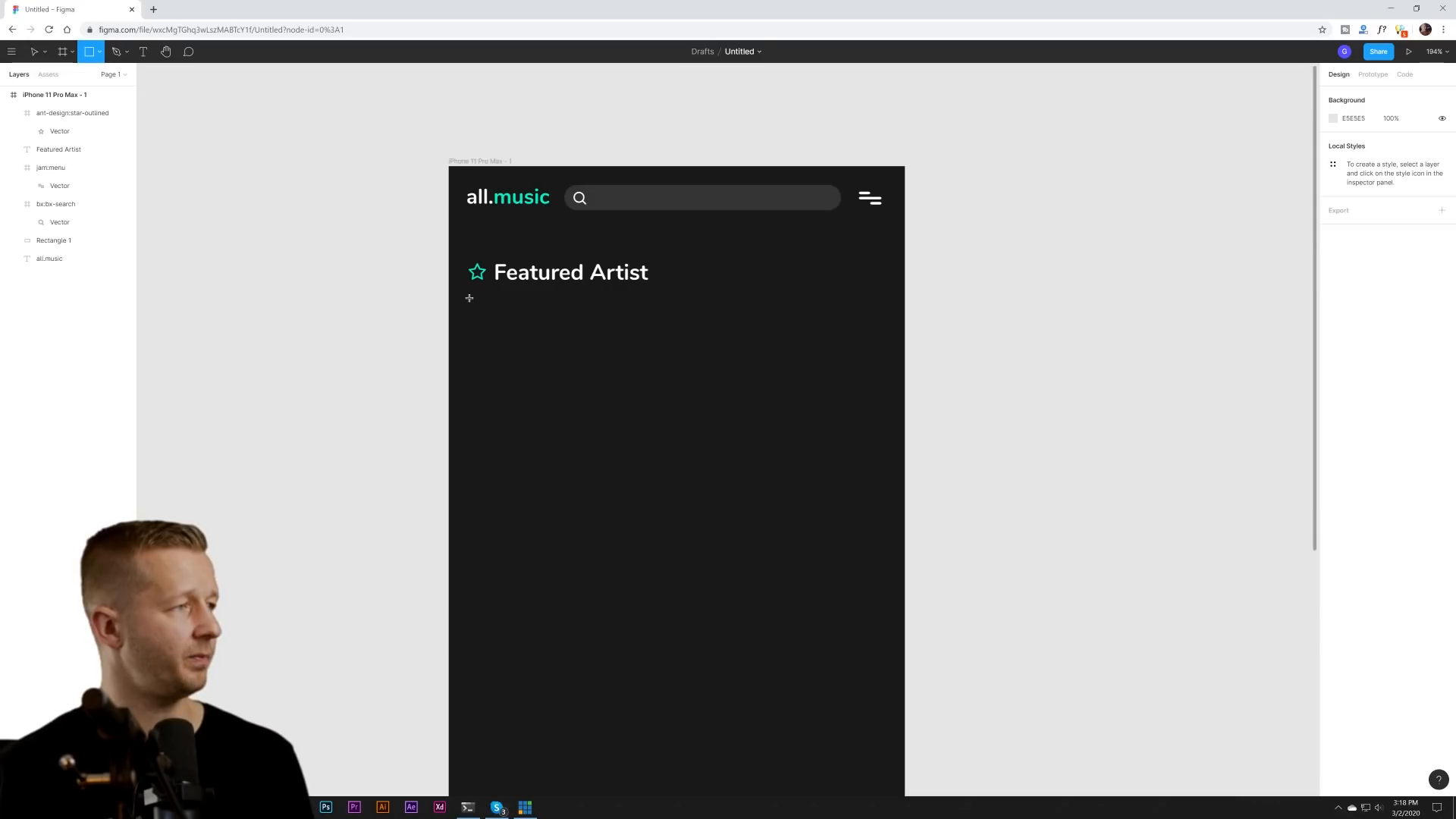
mouse_move(469, 298)
left_mouse_down()
mouse_move(862, 443)
mouse_move(885, 489)
mouse_move(865, 463)
left_mouse_up()
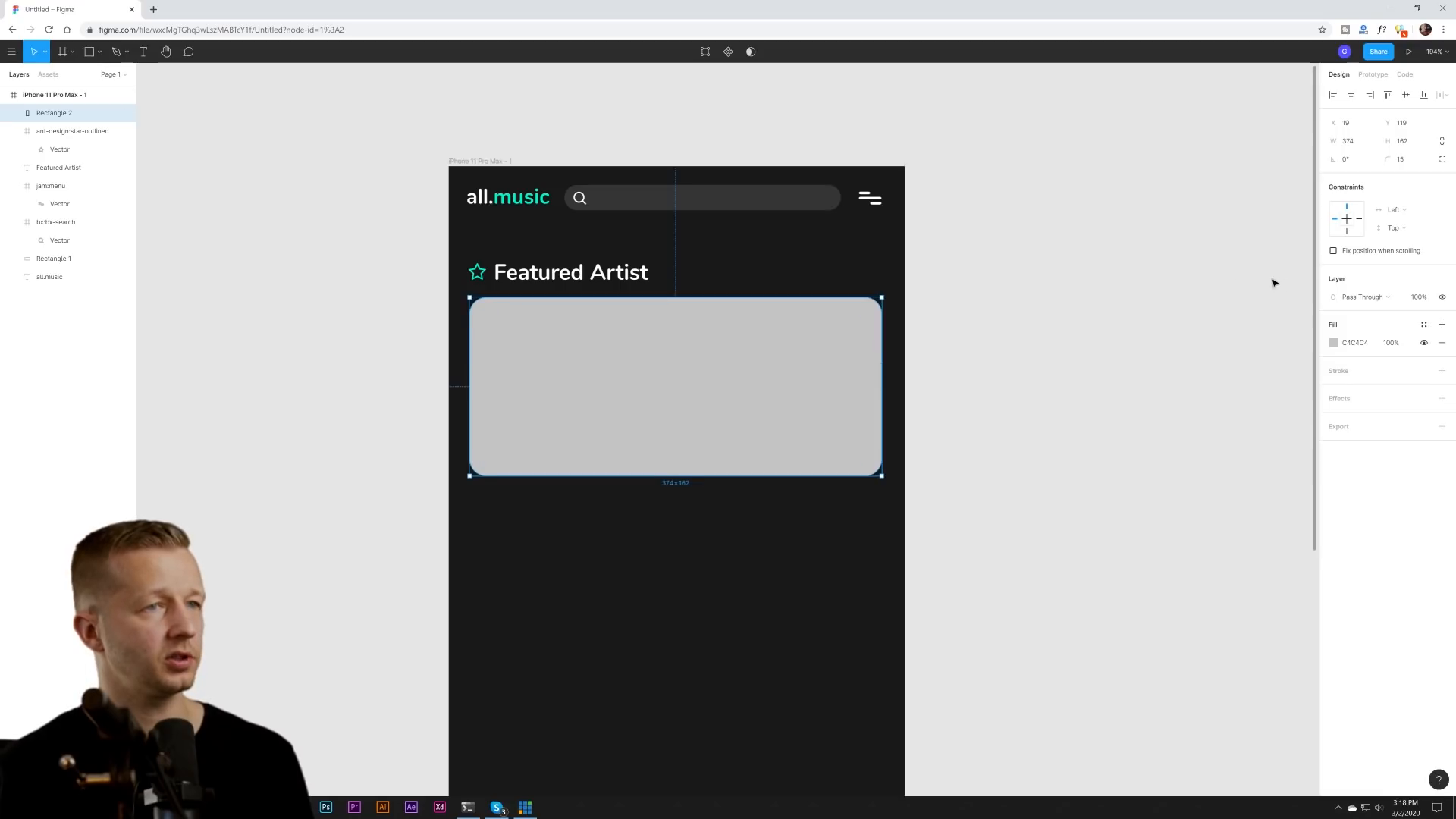
left_click(1331, 343)
left_click_drag(1186, 394, 1095, 412)
left_click(1066, 387)
left_click(742, 399)
scroll(986, 414, "down", 2)
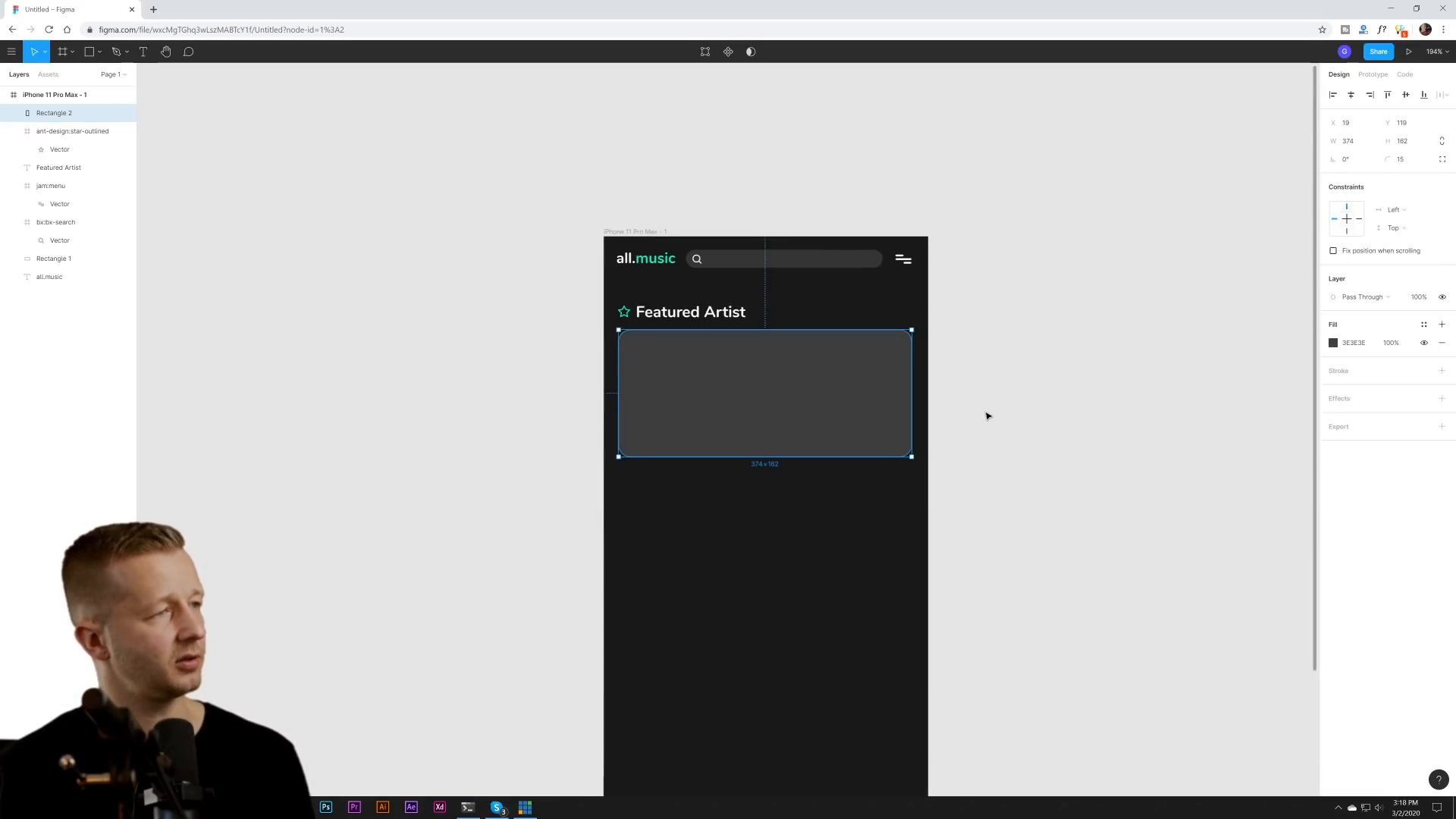
- Run the Coda for Figma plugin with the rectangle selected and show its Music example data
scroll(986, 416, "down", 3)
right_click(1017, 305)
mouse_move(1037, 357)
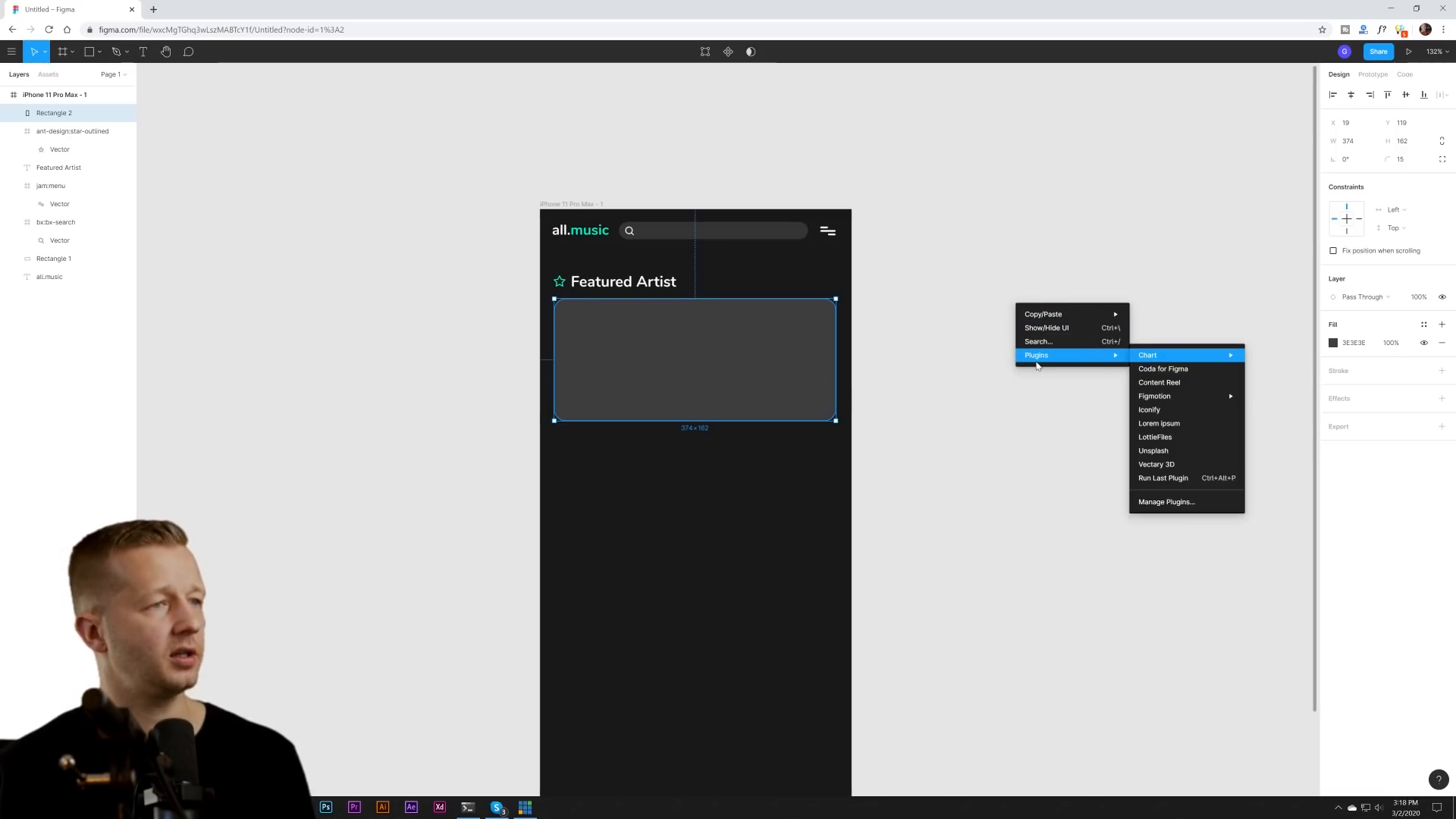
left_click(1183, 374)
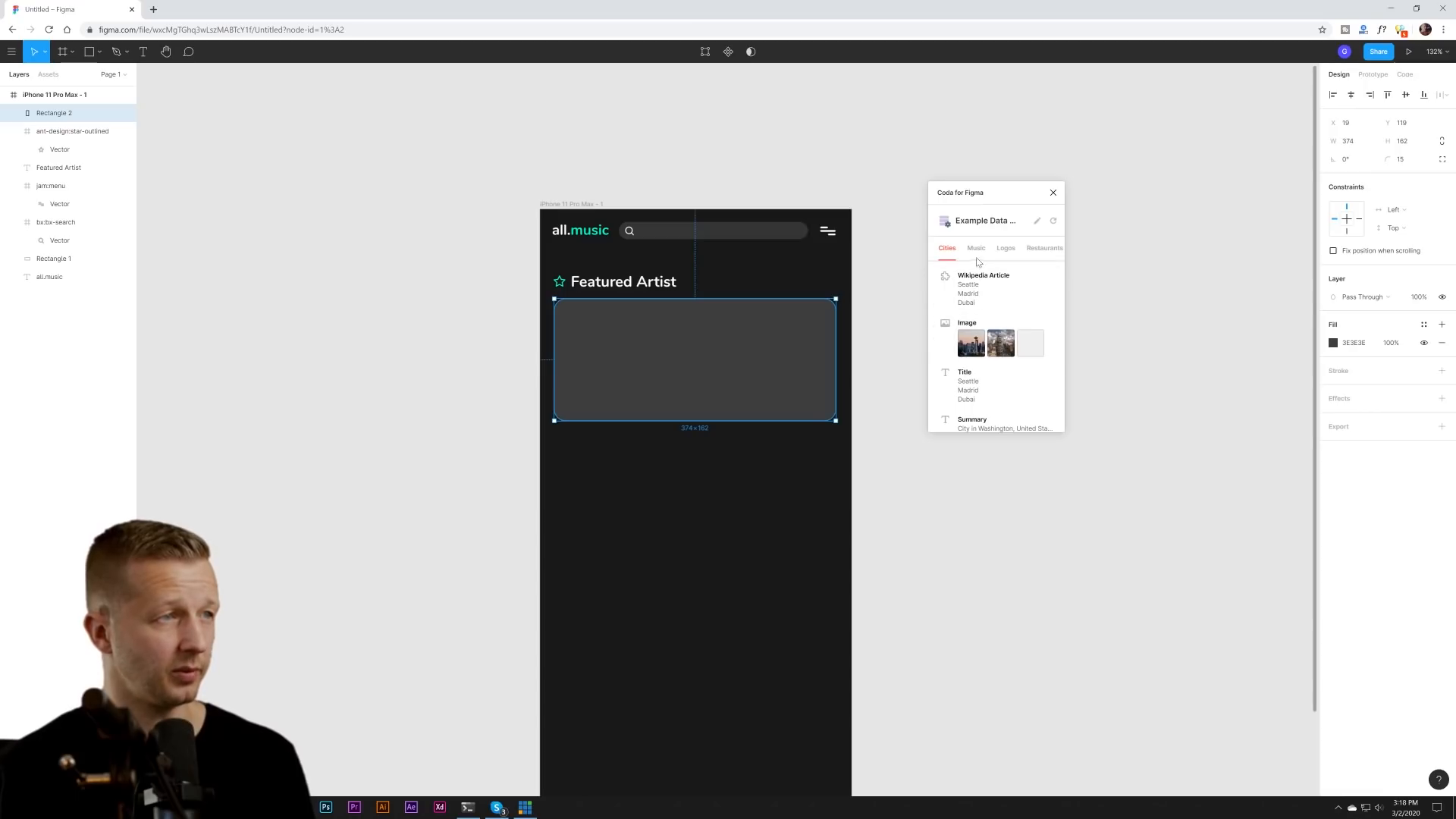
left_click(977, 248)
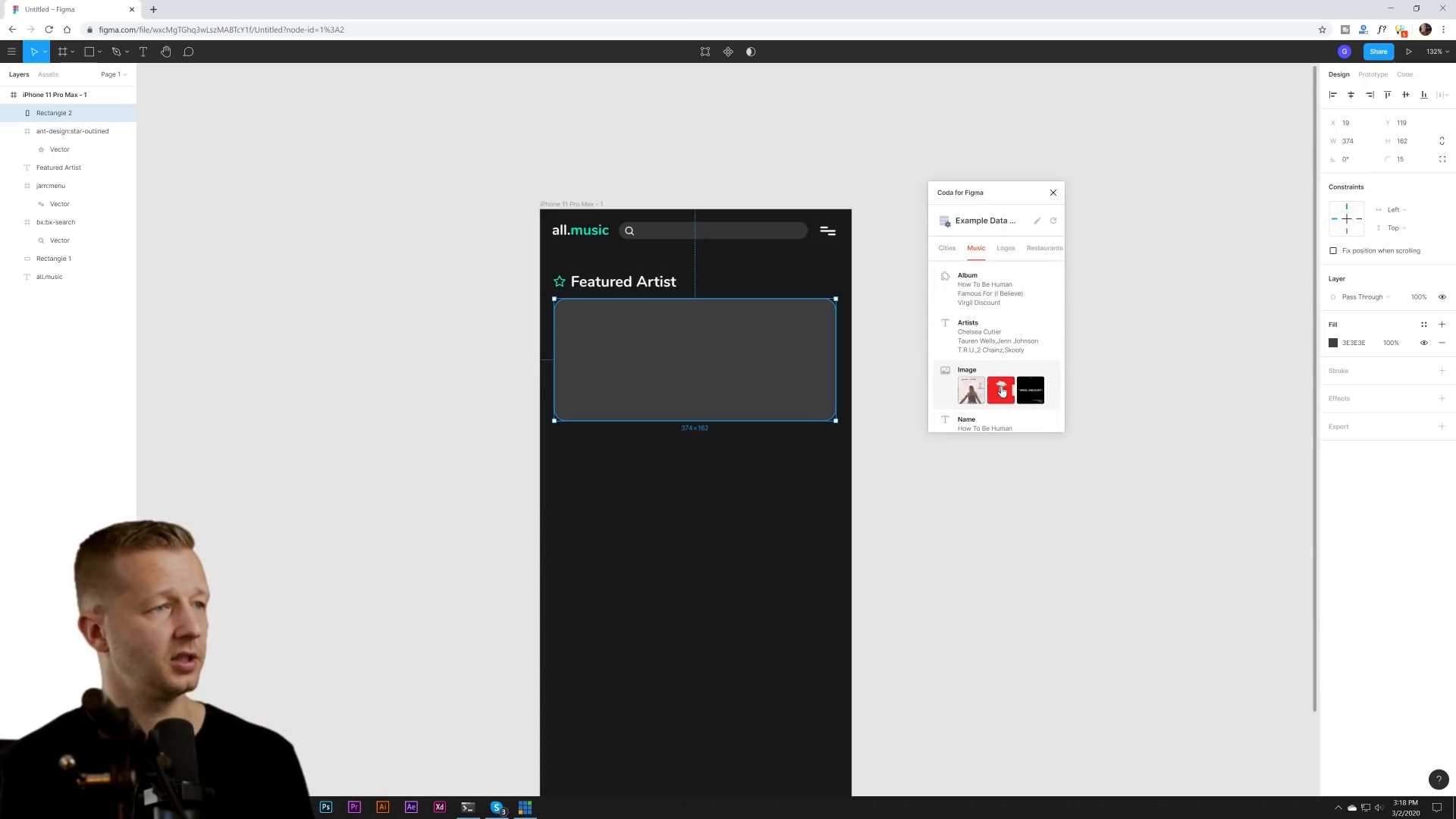
- Fill the rectangle with random Music images until it shows the portrait with blue glitter eye makeup
left_click(1005, 390)
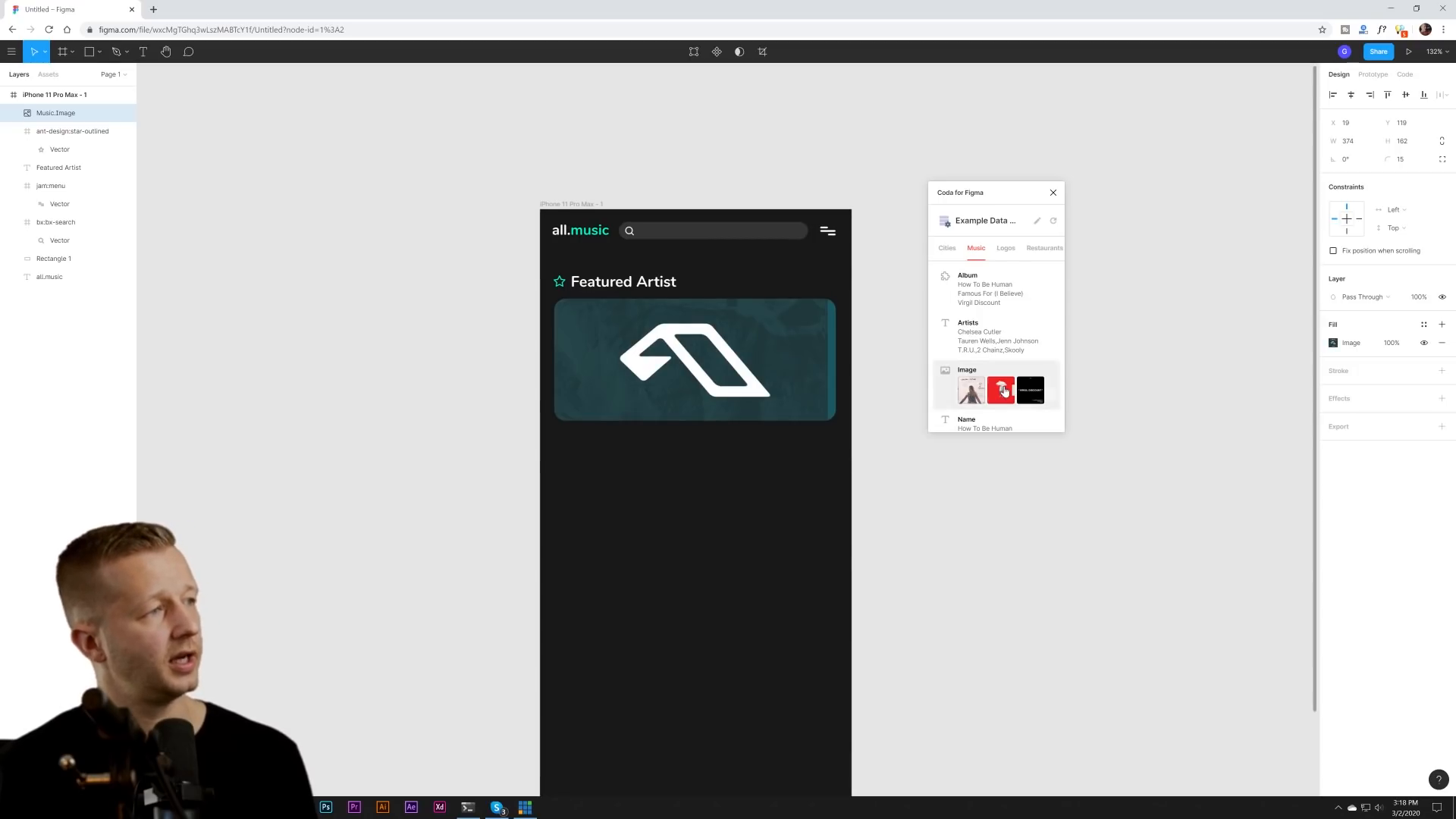
left_click(1005, 391)
left_click(1004, 391)
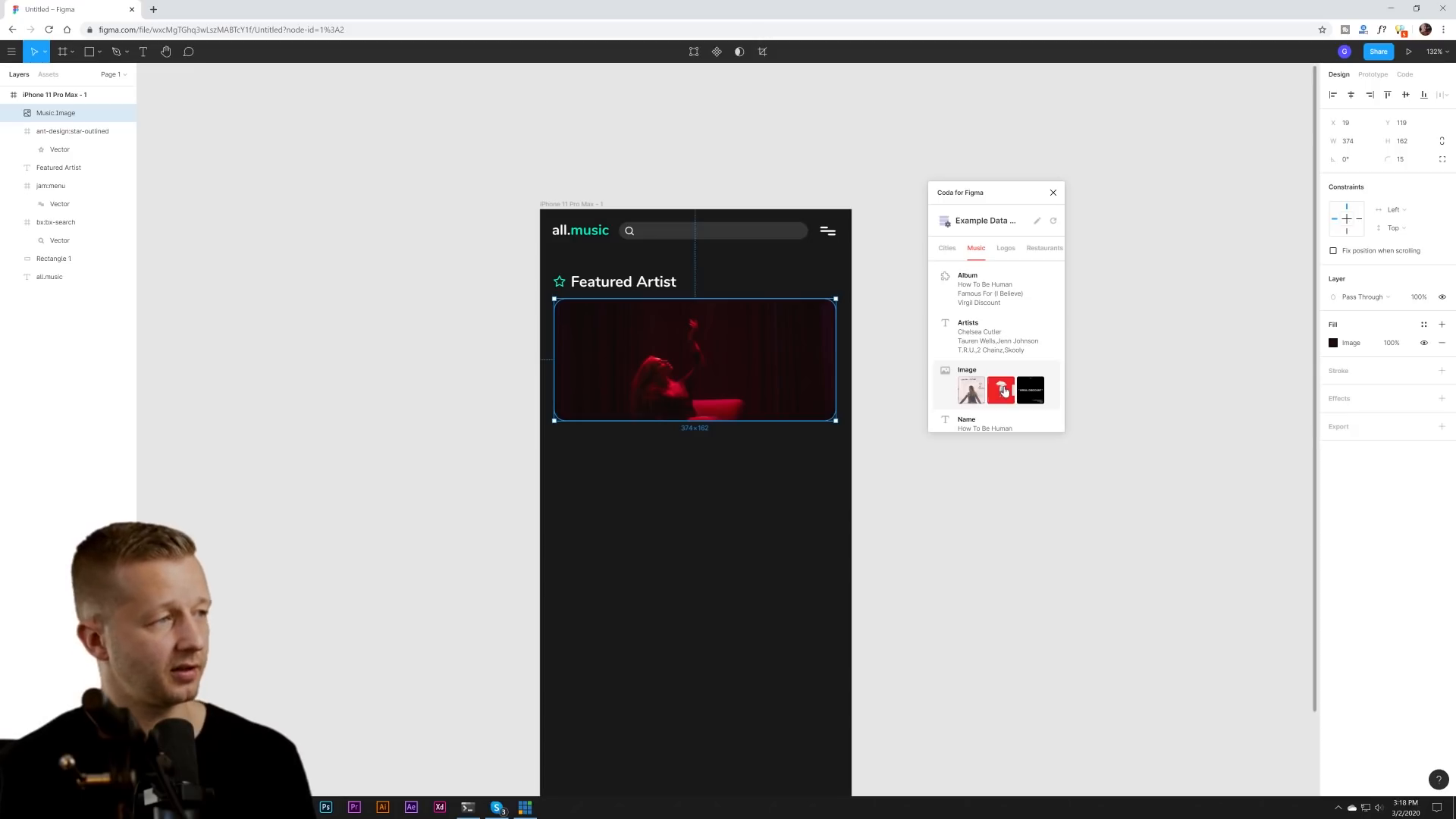
left_click(998, 397)
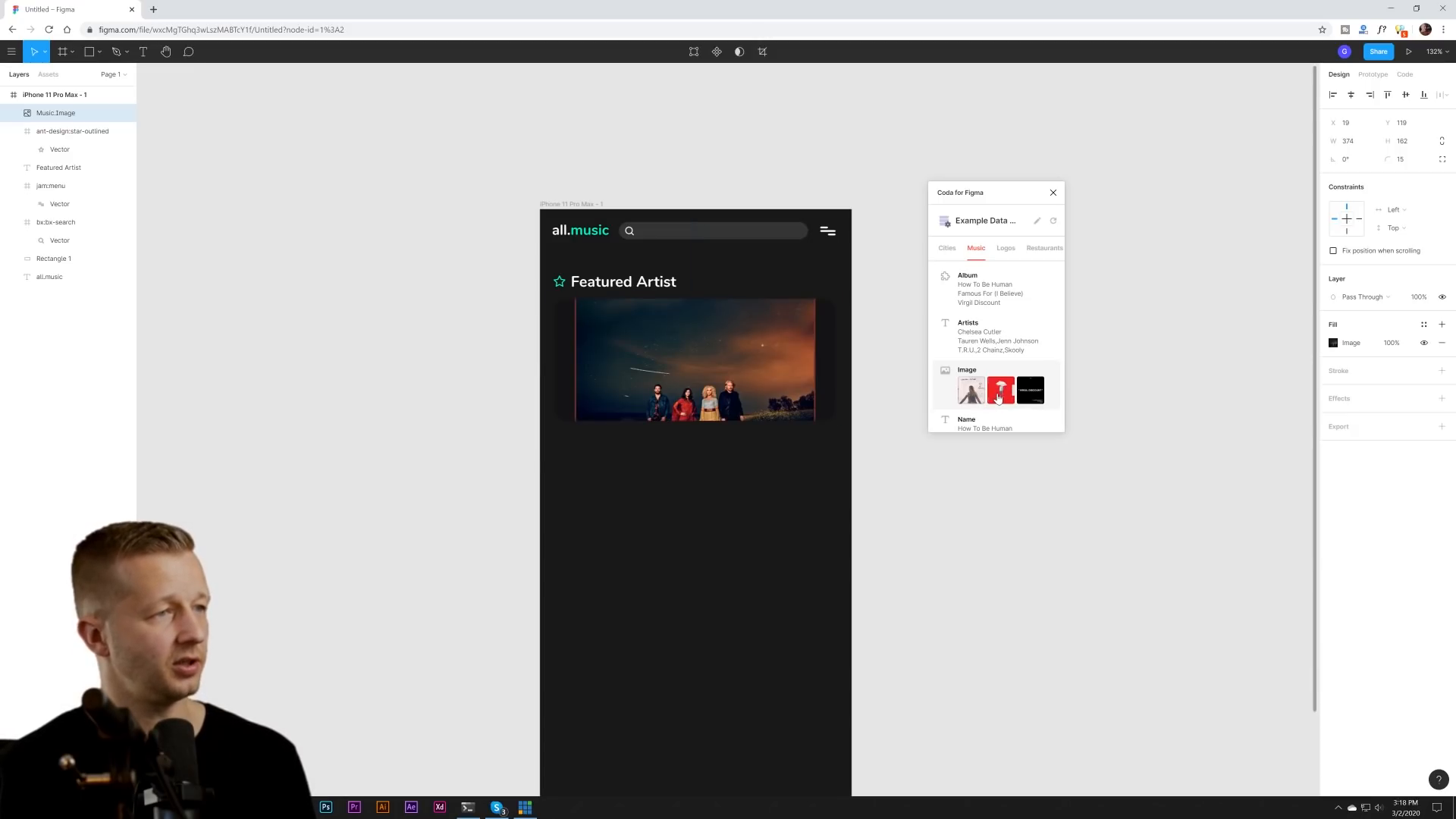
left_click(998, 397)
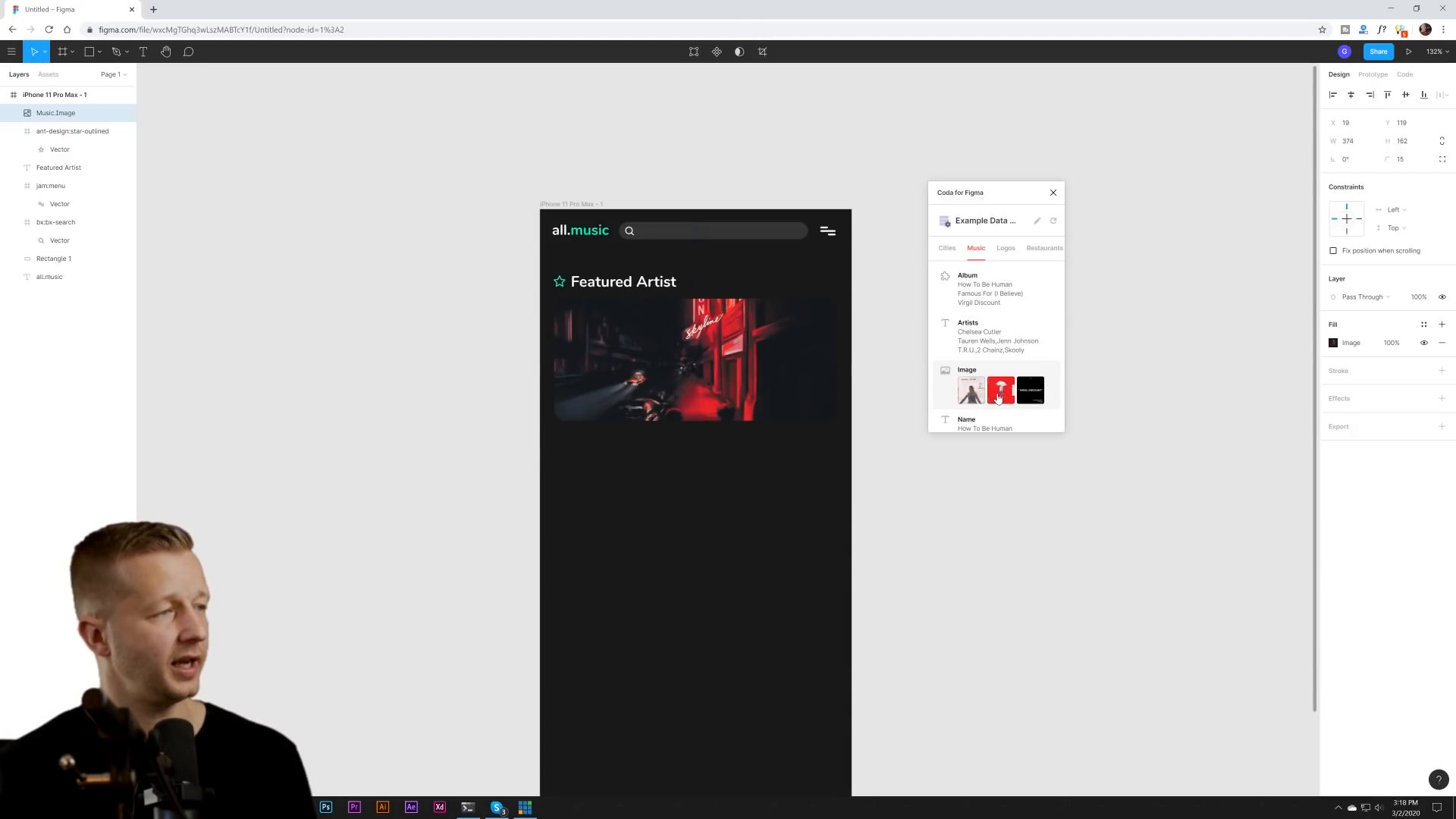
left_click(998, 398)
left_click(998, 397)
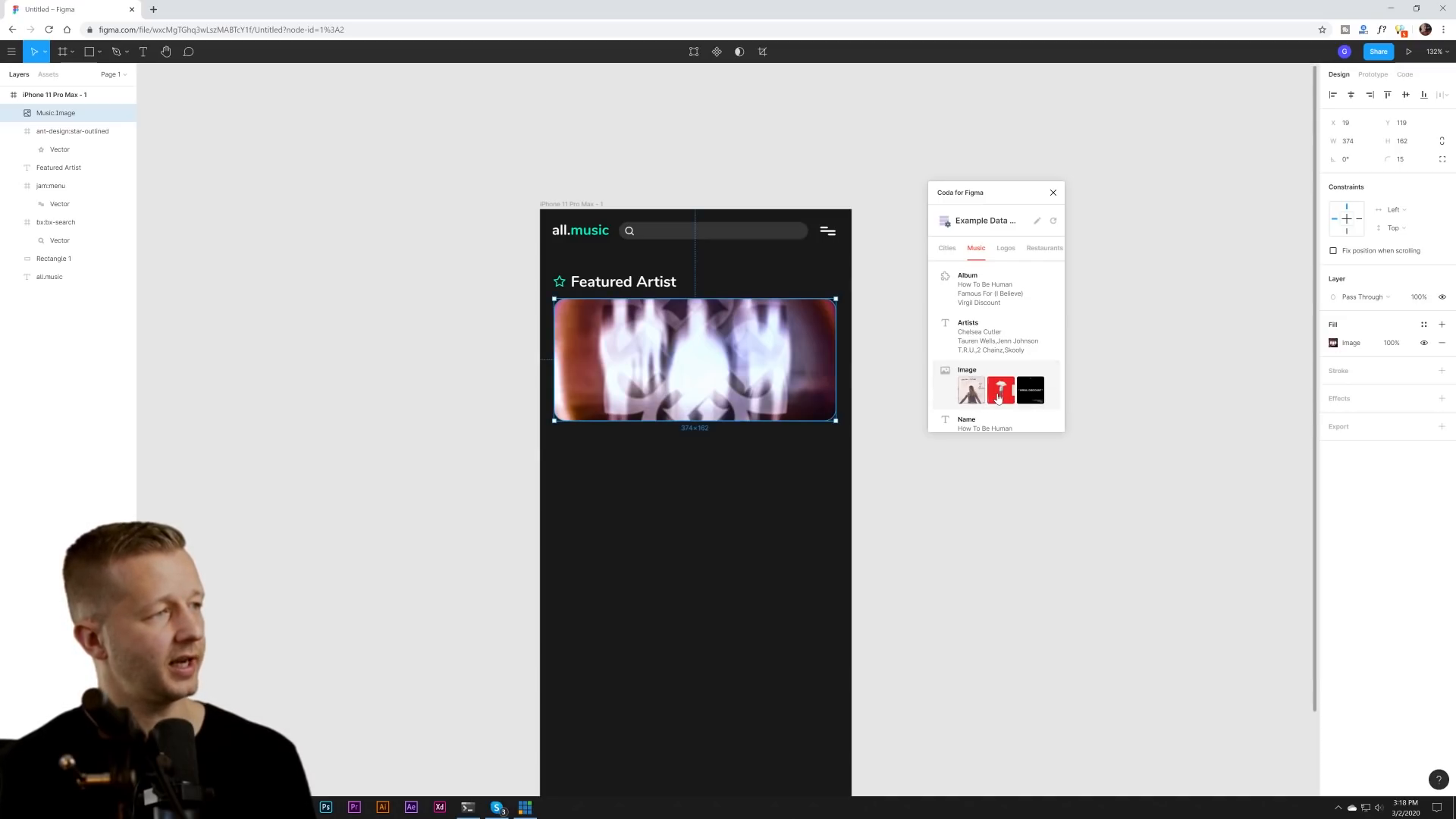
left_click(998, 398)
left_click(998, 398)
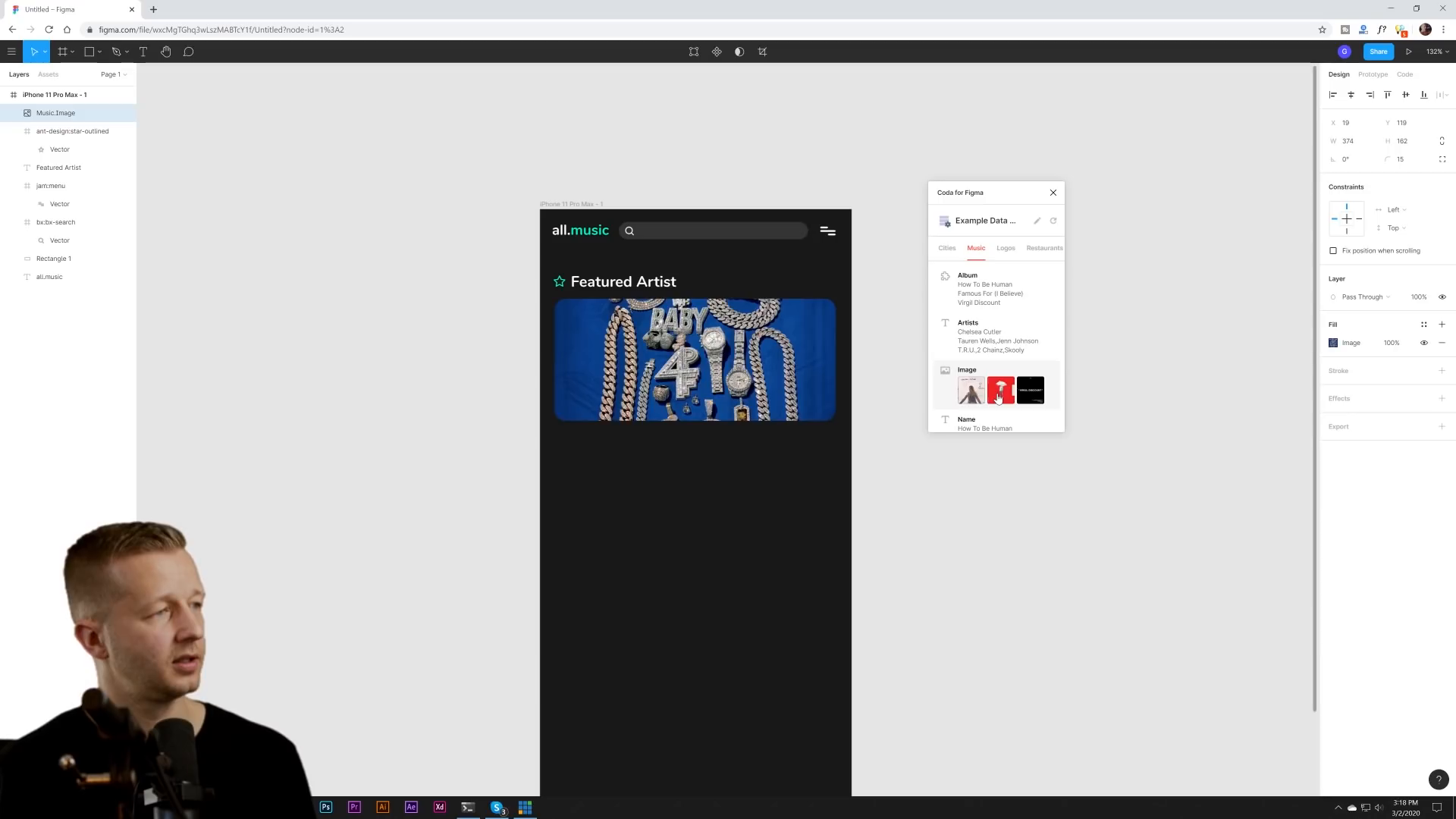
left_click(998, 398)
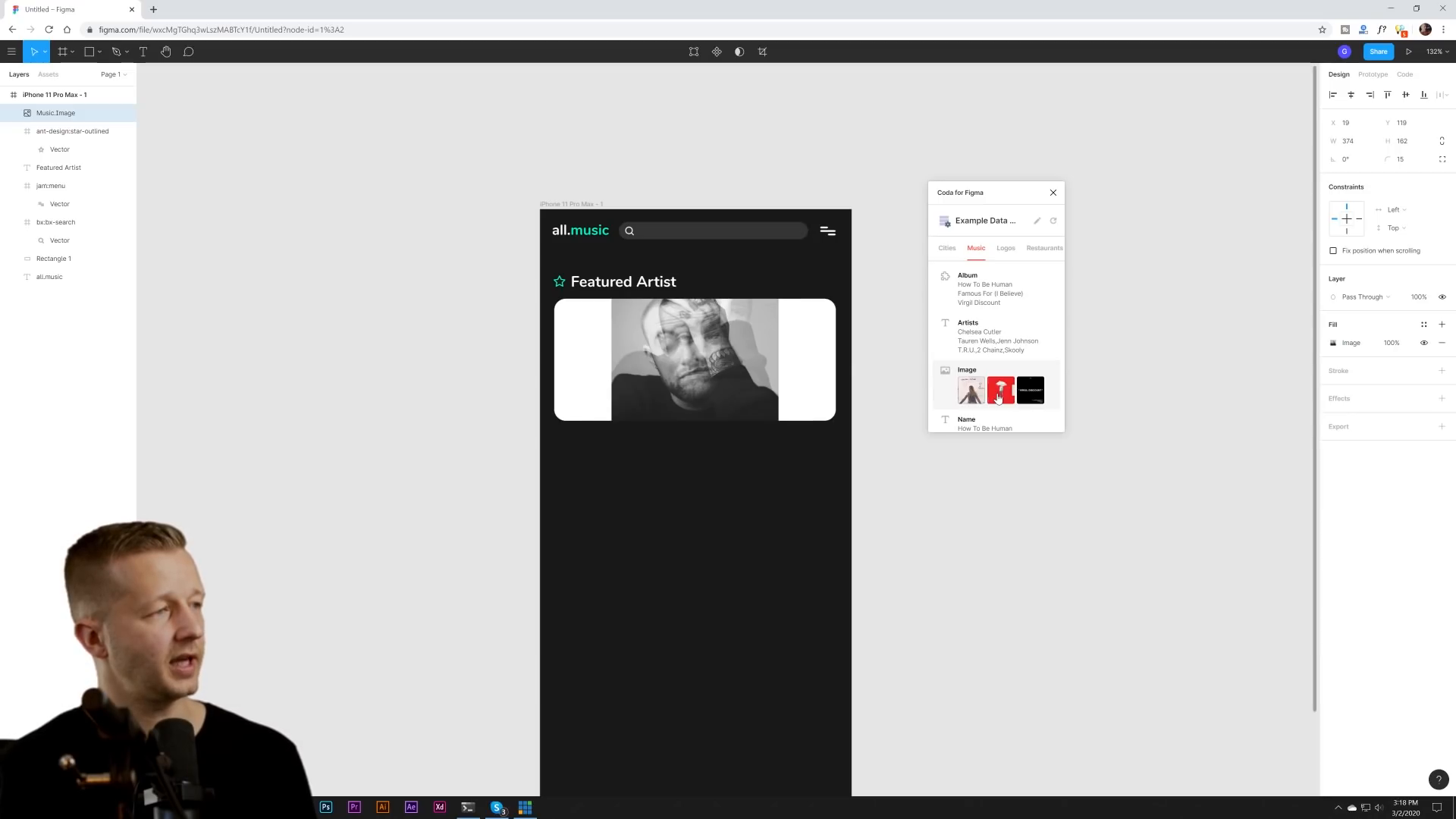
left_click(998, 397)
left_click(998, 397)
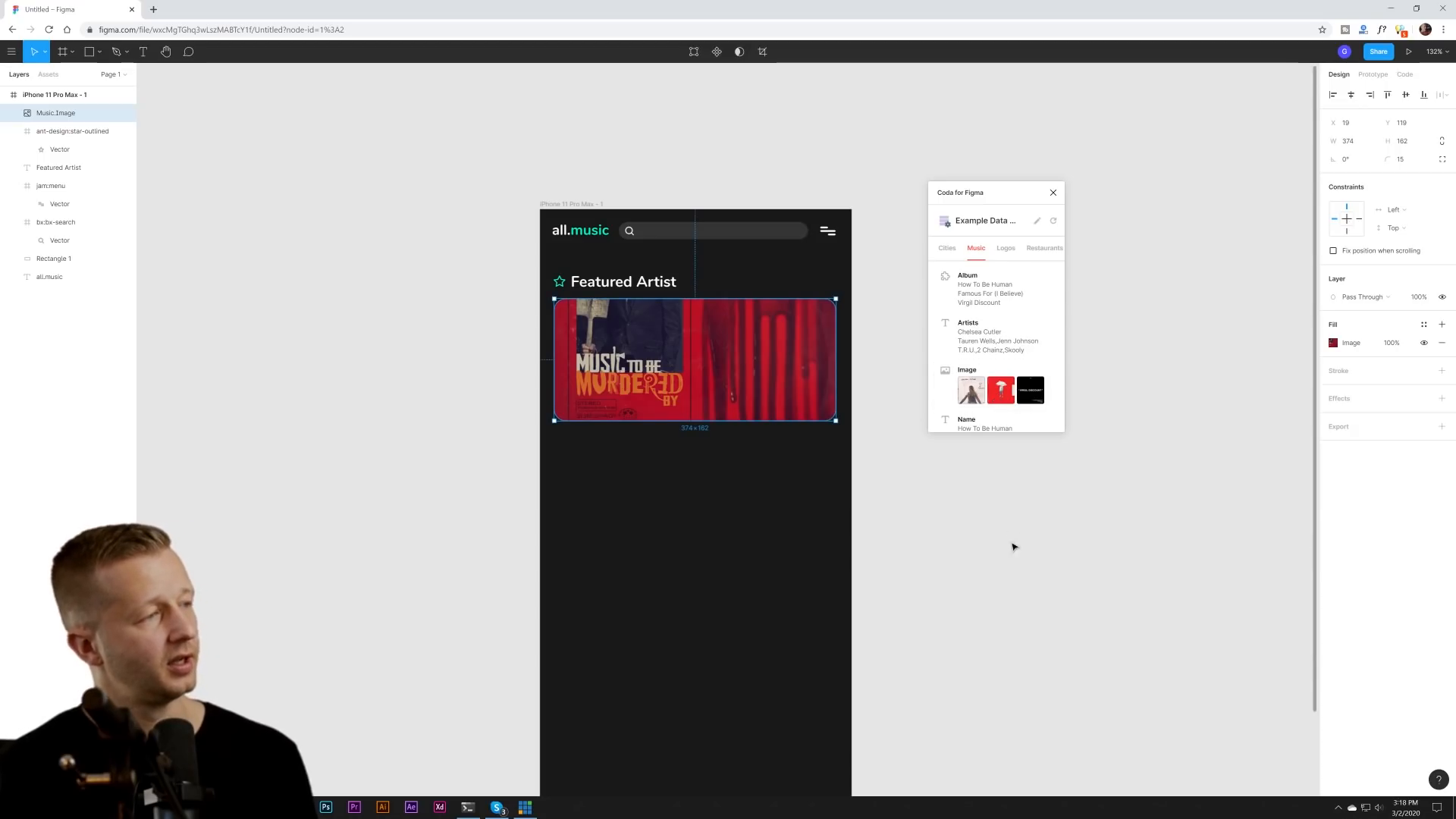
left_click(995, 398)
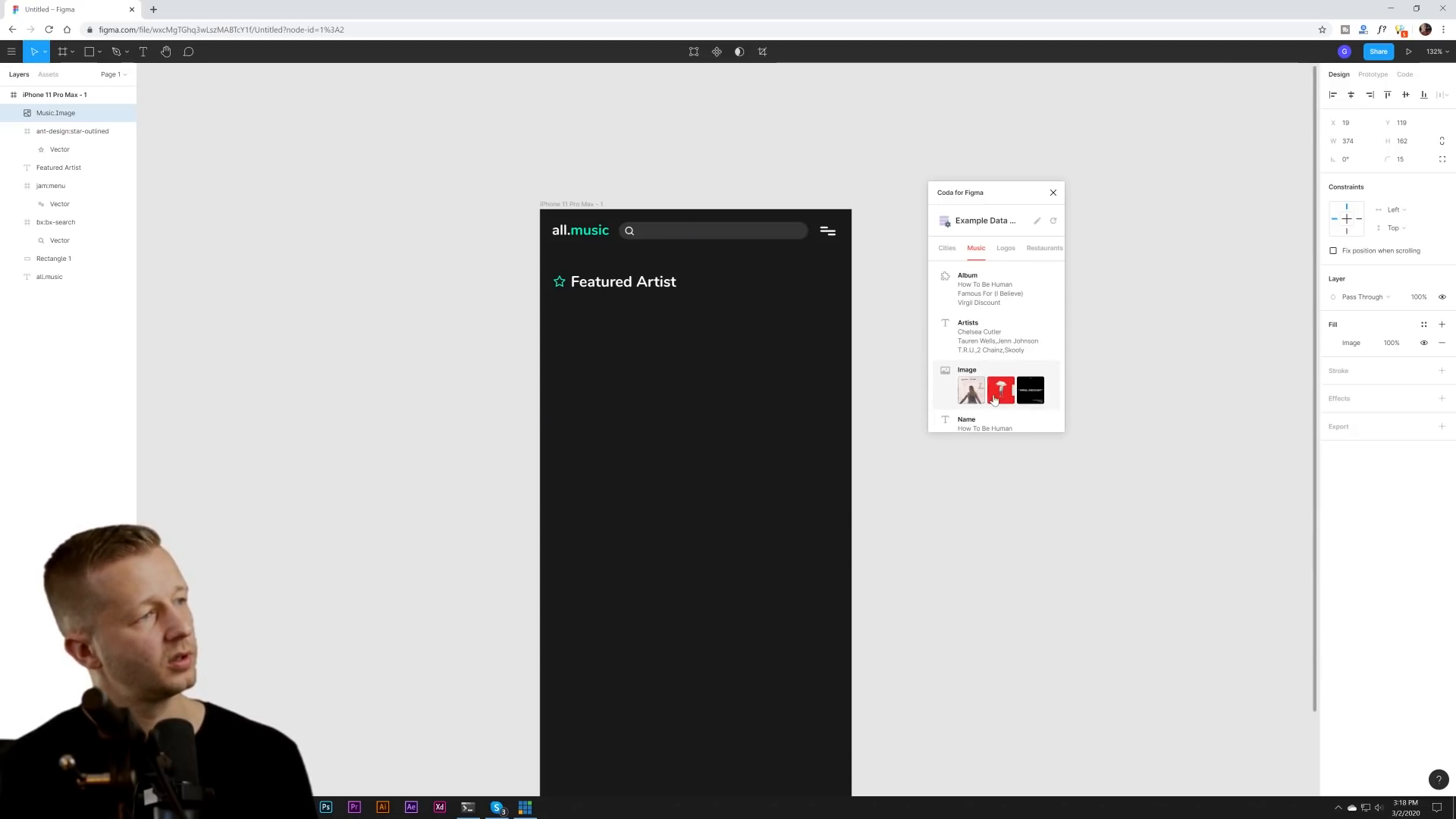
left_click(1036, 504)
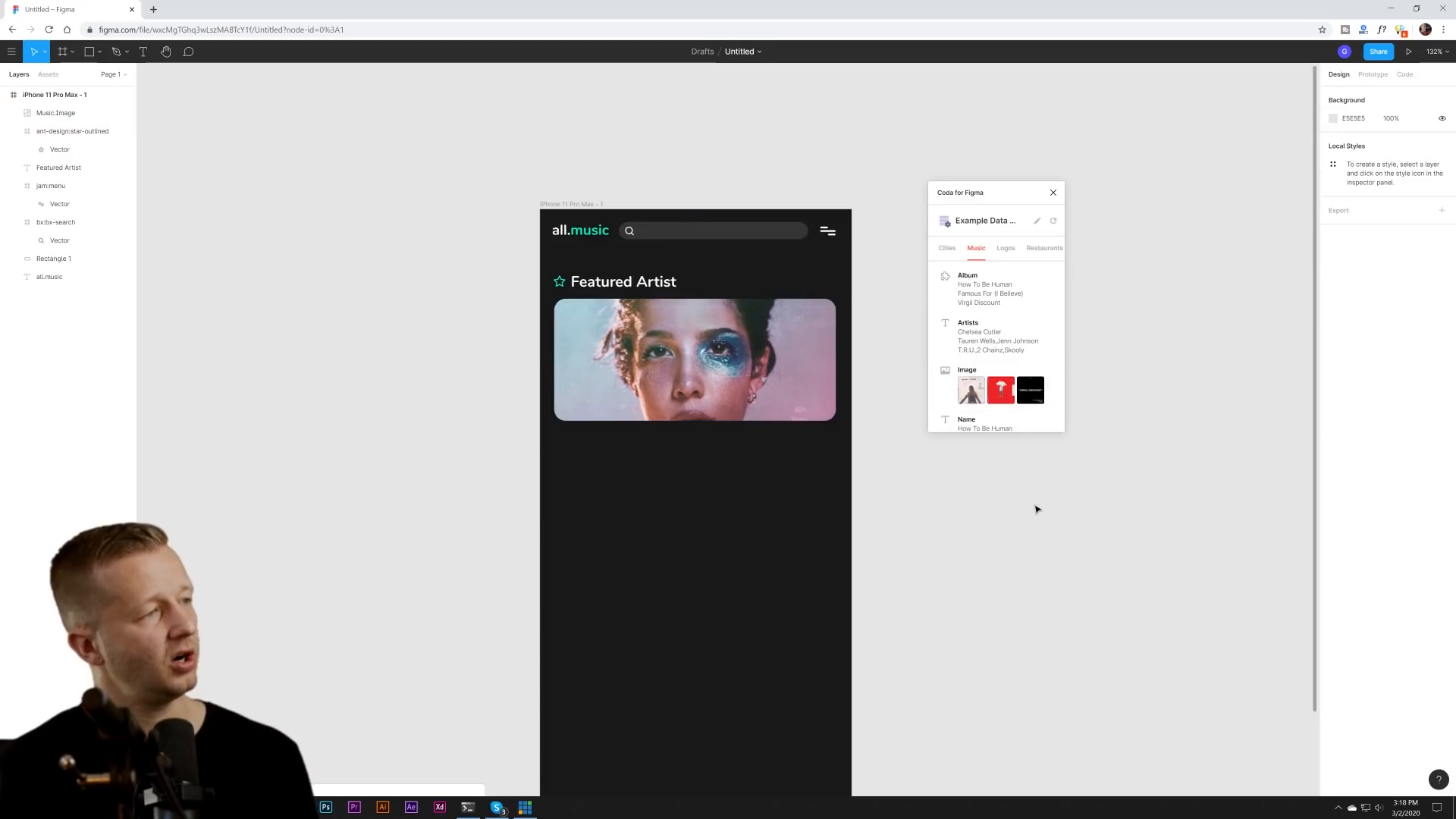
left_click(763, 366)
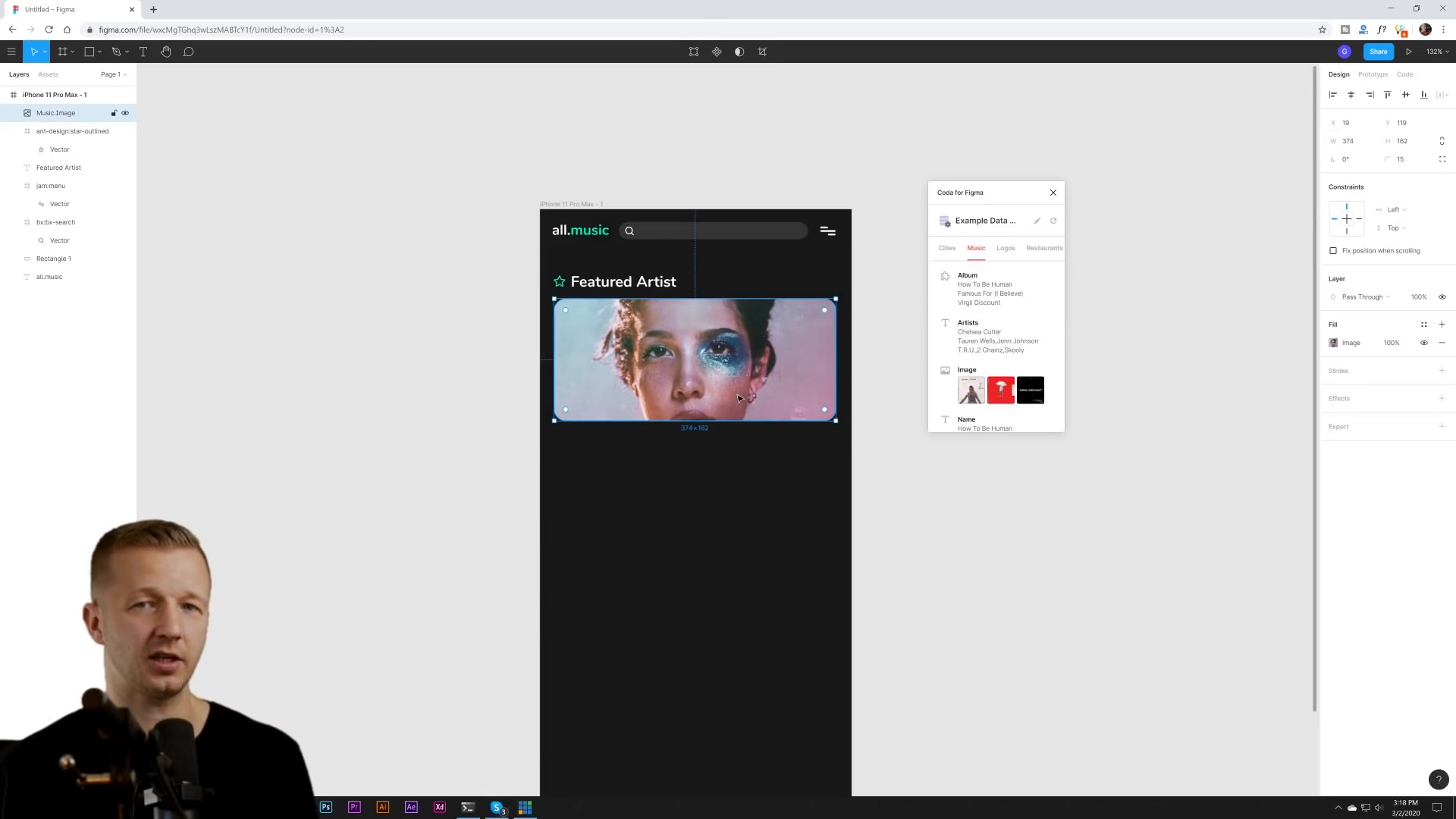
left_click(726, 464)
- Duplicate the Featured Artist heading, bring the copy in front of the artist image, and place it near the image's lower-left at X 43, Y 226
left_click(605, 289)
key("ctrl+d")
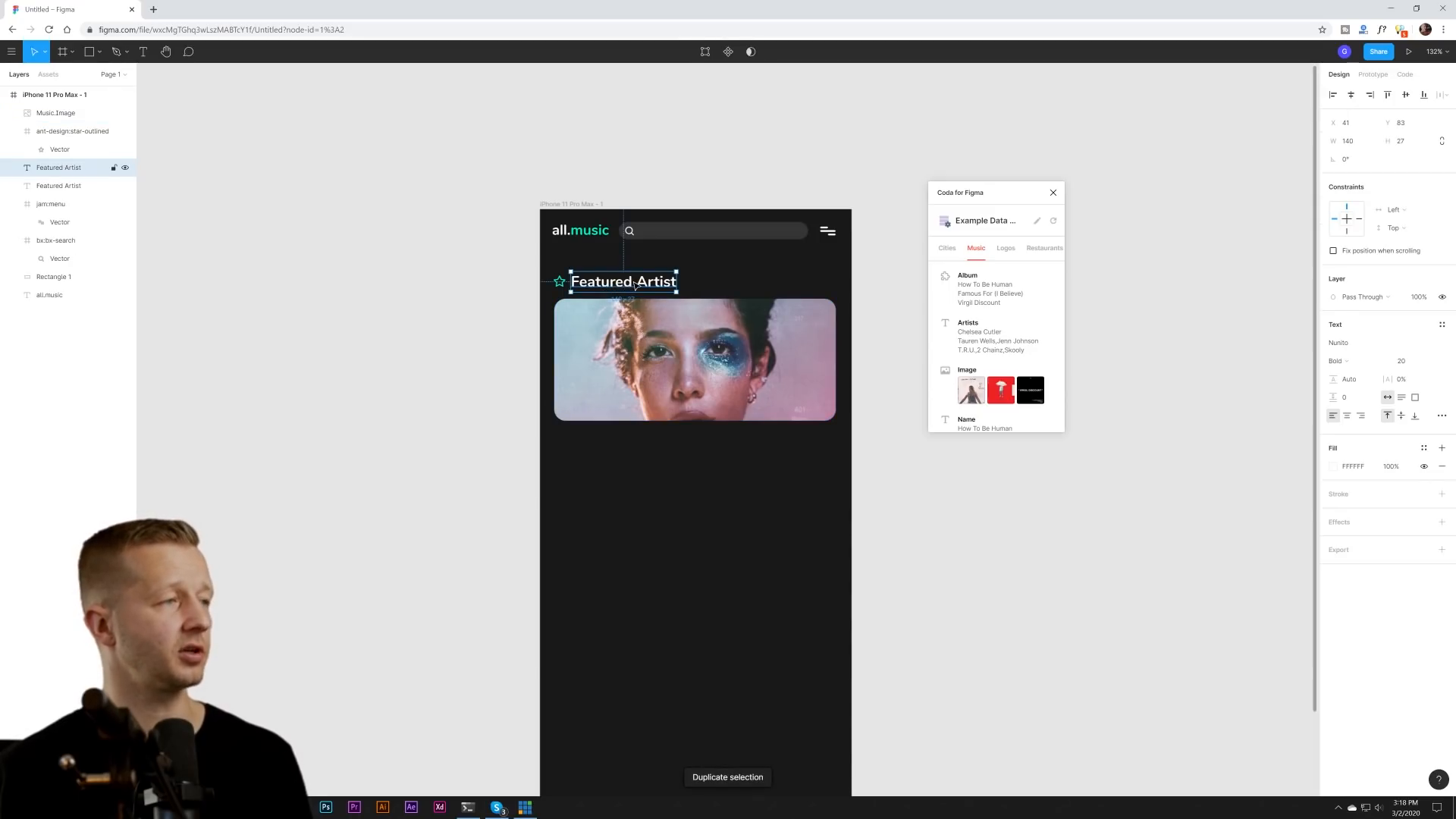
left_click_drag(633, 287, 599, 380)
right_click(652, 462)
left_click(697, 509)
scroll(603, 418, "up", 5)
scroll(586, 385, "up", 2)
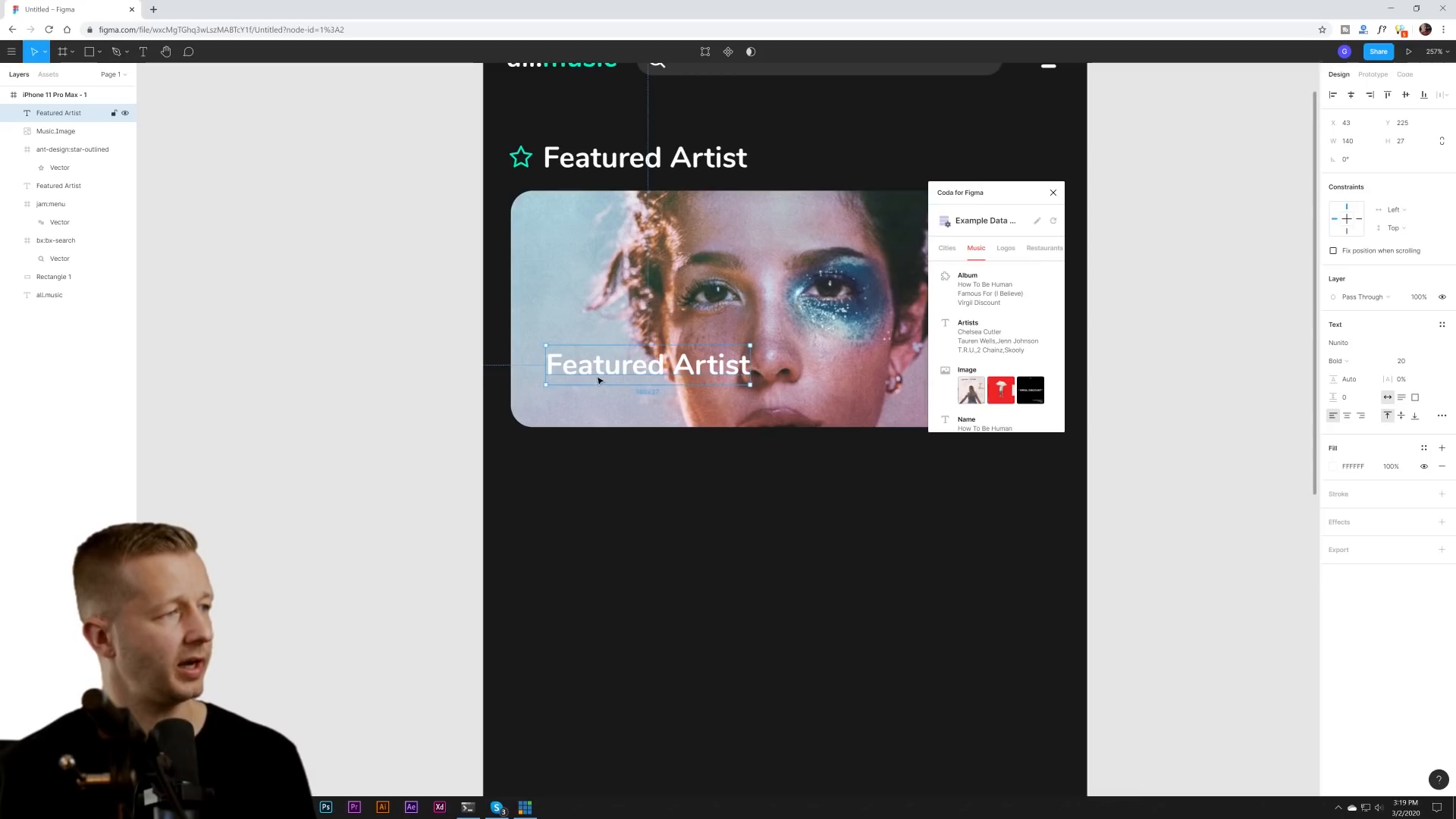
left_click(628, 452)
left_click_drag(630, 375, 630, 377)
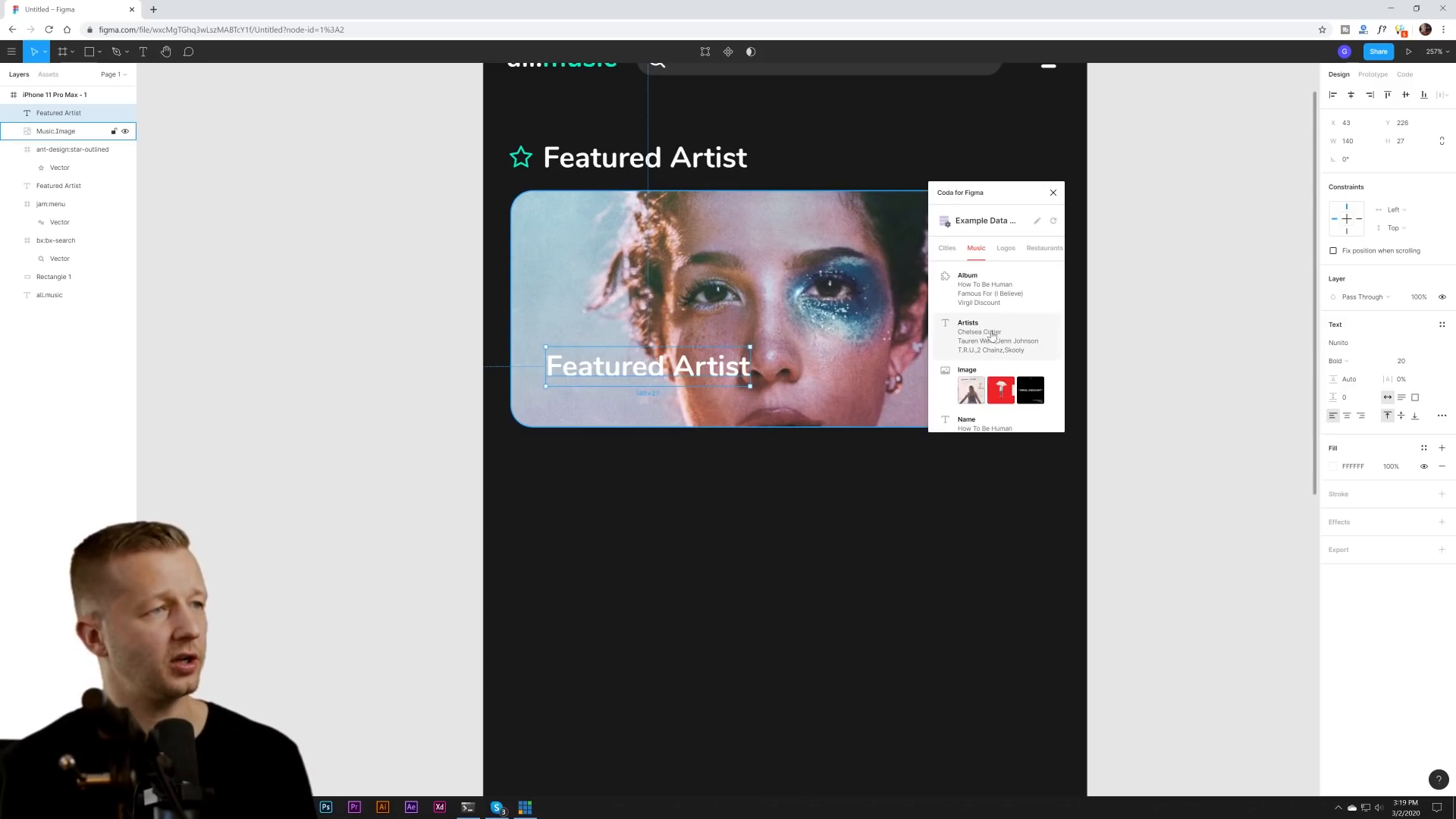
- Replace the text on the artist image with an artist name from the Music data's Artist field
scroll(997, 343, "down", 3)
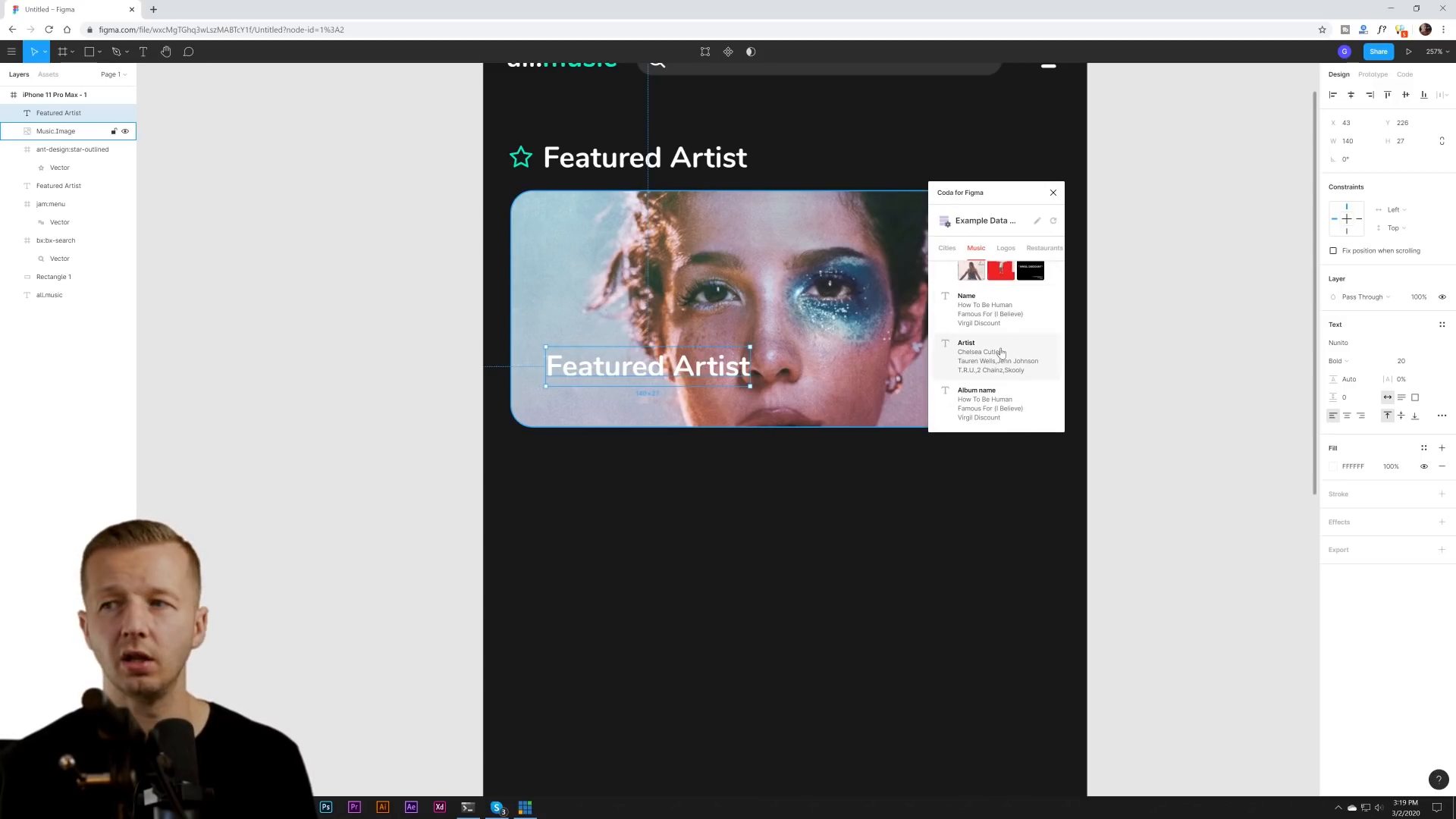
left_click(988, 355)
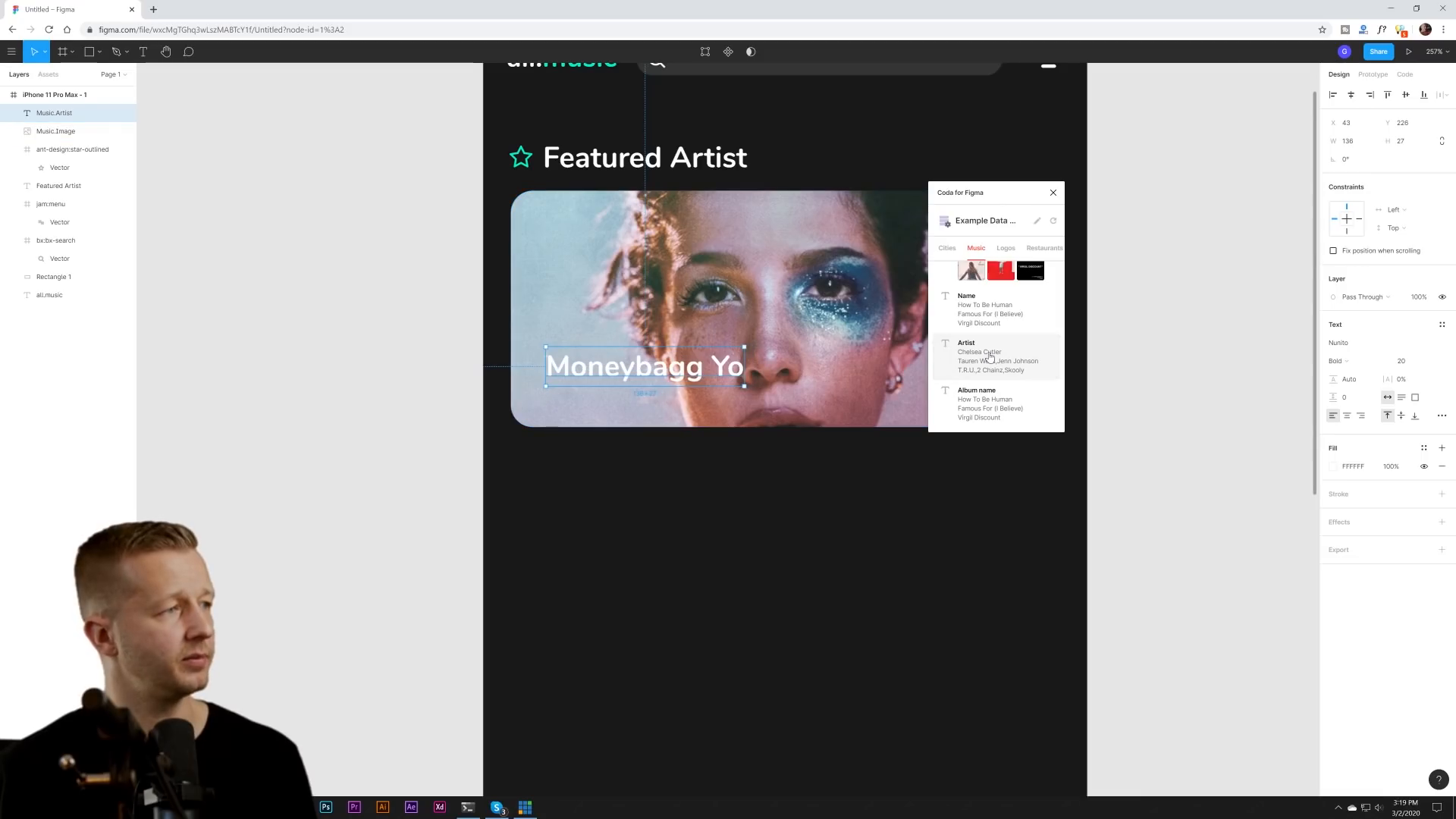
left_click(709, 485)
left_click(666, 372)
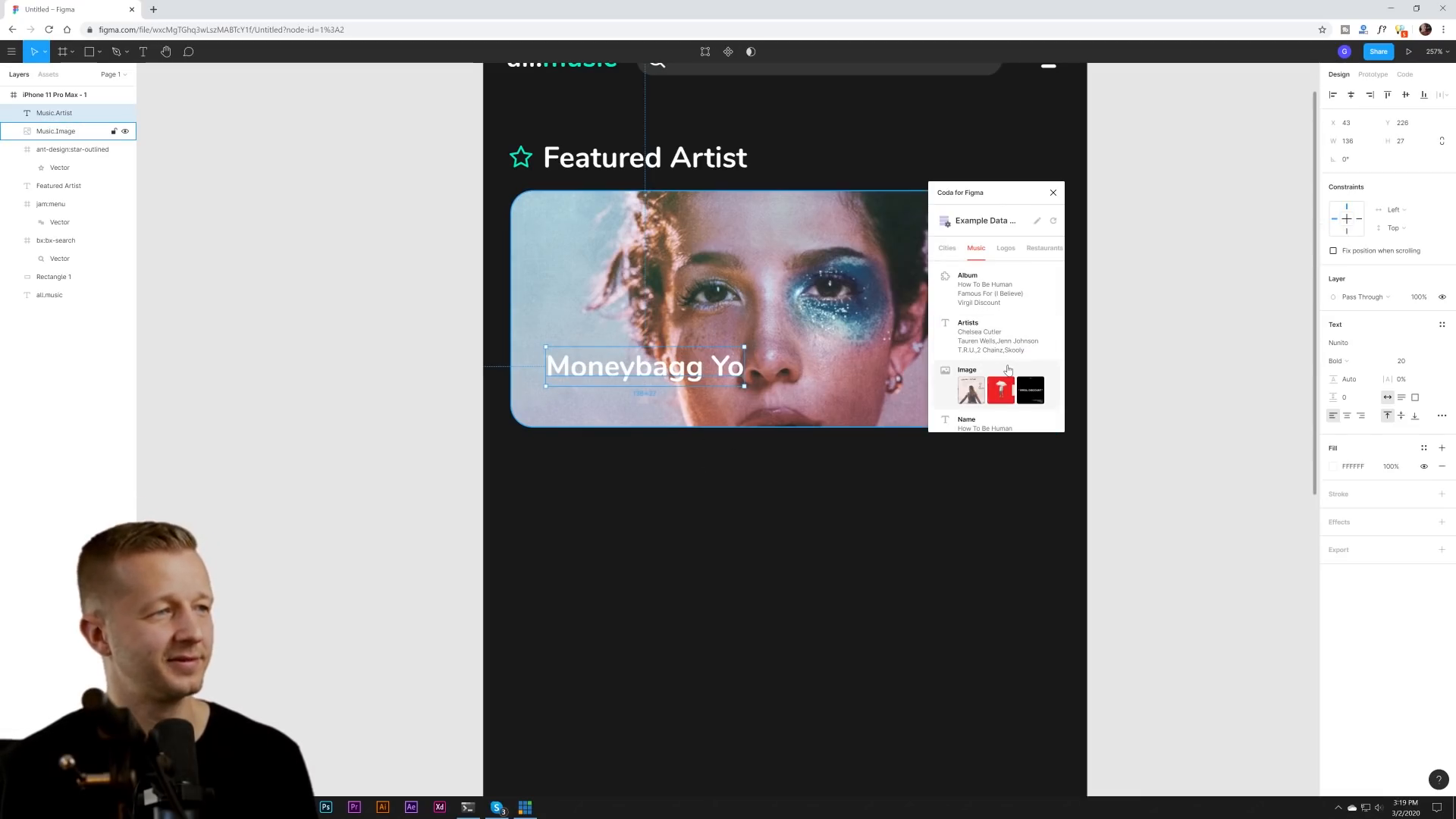
scroll(997, 349, "down", 3)
left_click(852, 480)
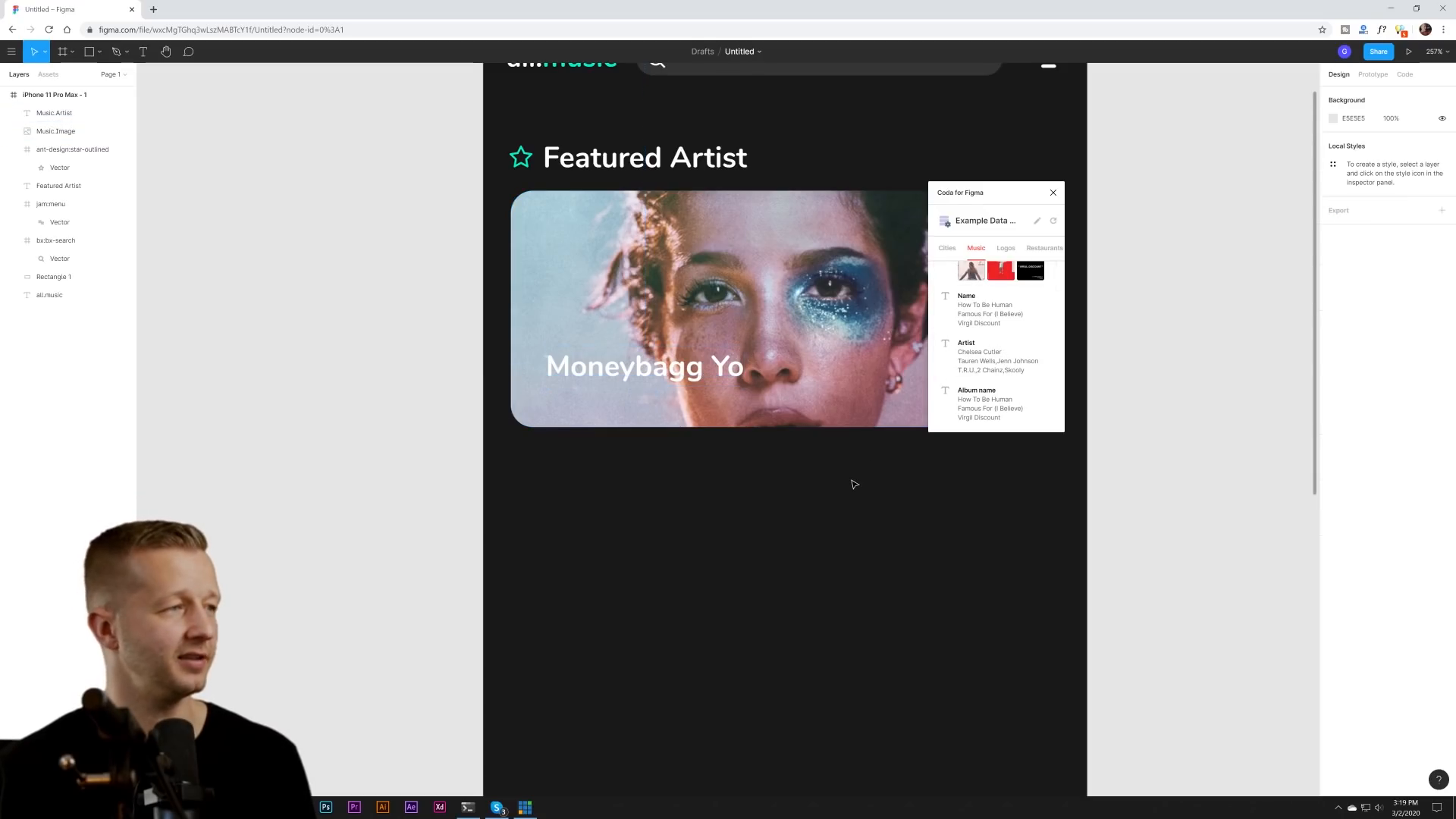
- Duplicate the artist name on the image and place the copy just beneath the original at X 41, Y 240
left_click(639, 373)
left_click_drag(638, 373, 646, 394)
key("ctrl+d")
double_click(646, 395)
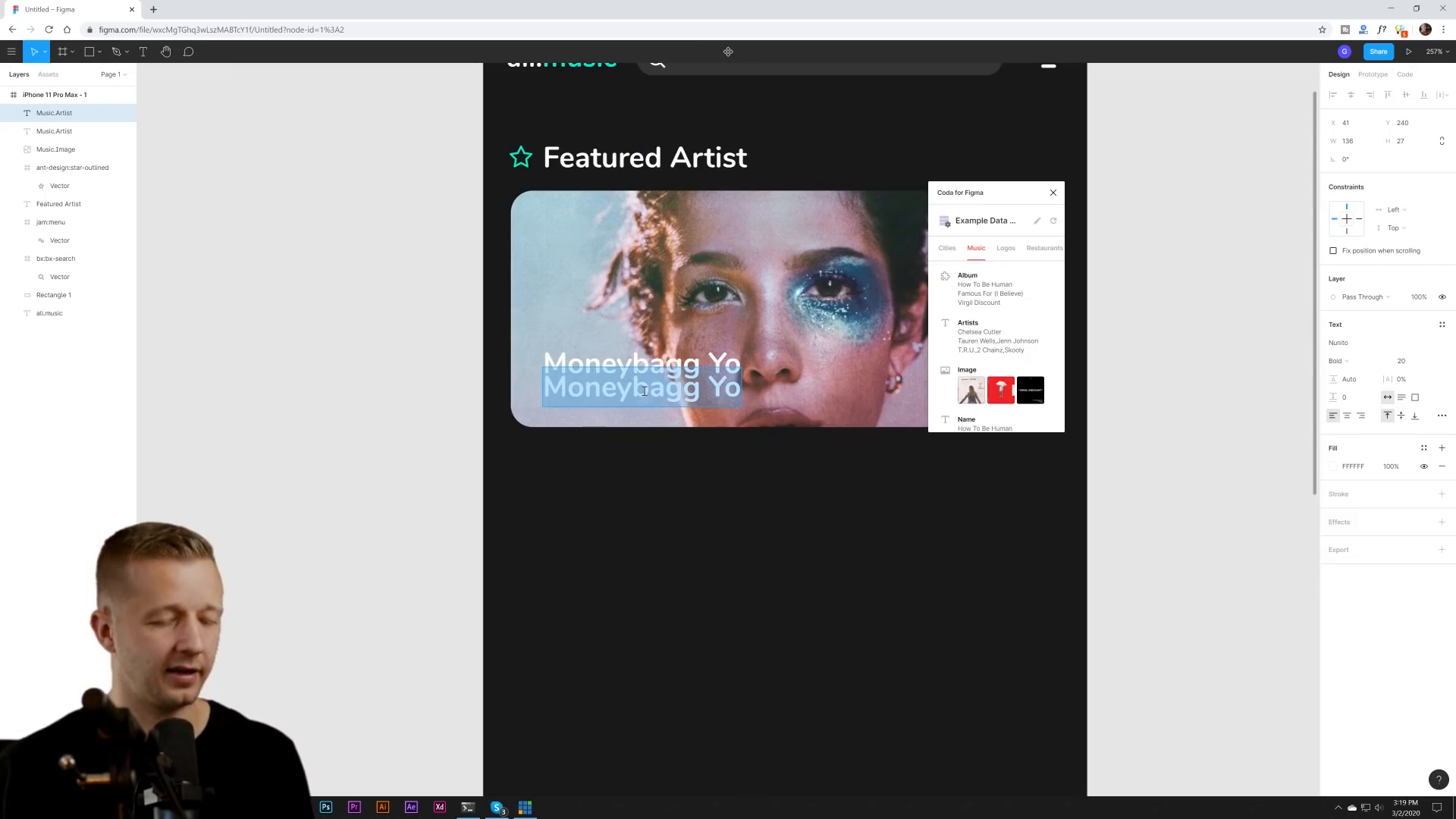
key("Escape")
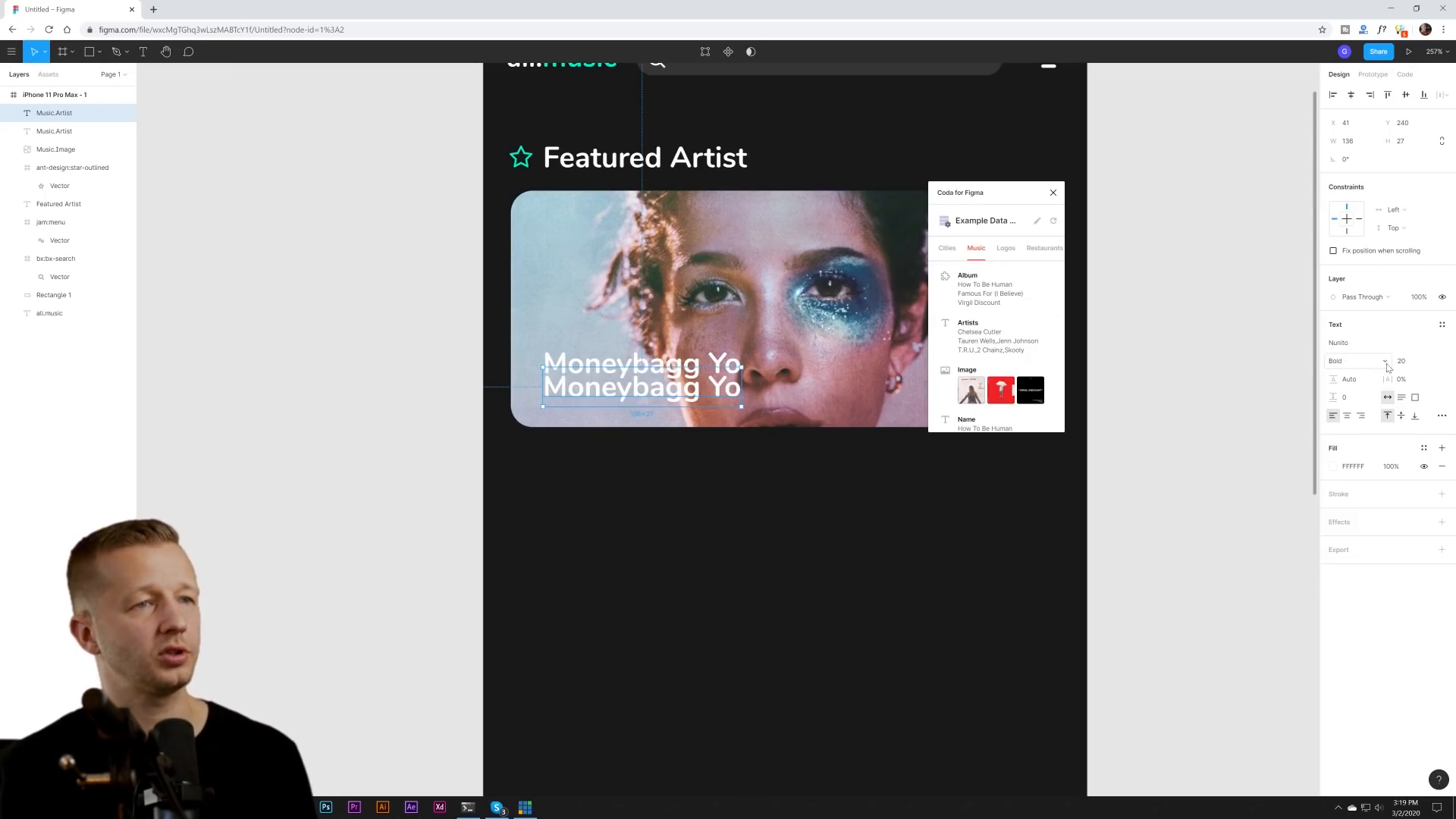
- Reduce the lower artist name's font size to 12 and move the text down to Y 248
left_click(1415, 364)
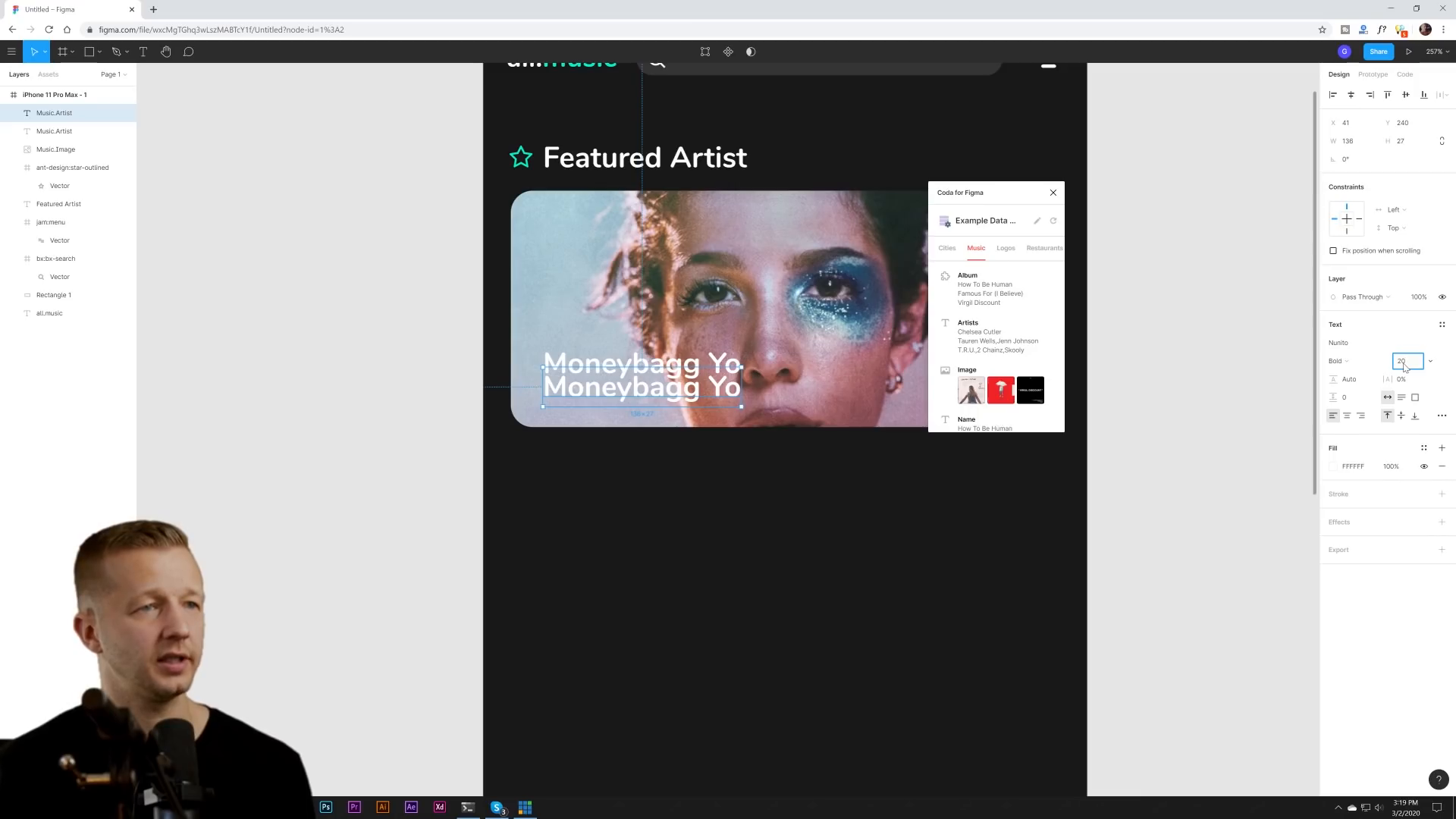
key("Down")
key("Down")
key("Down")
key("Down")
key("Down")
key("Down")
key("Down")
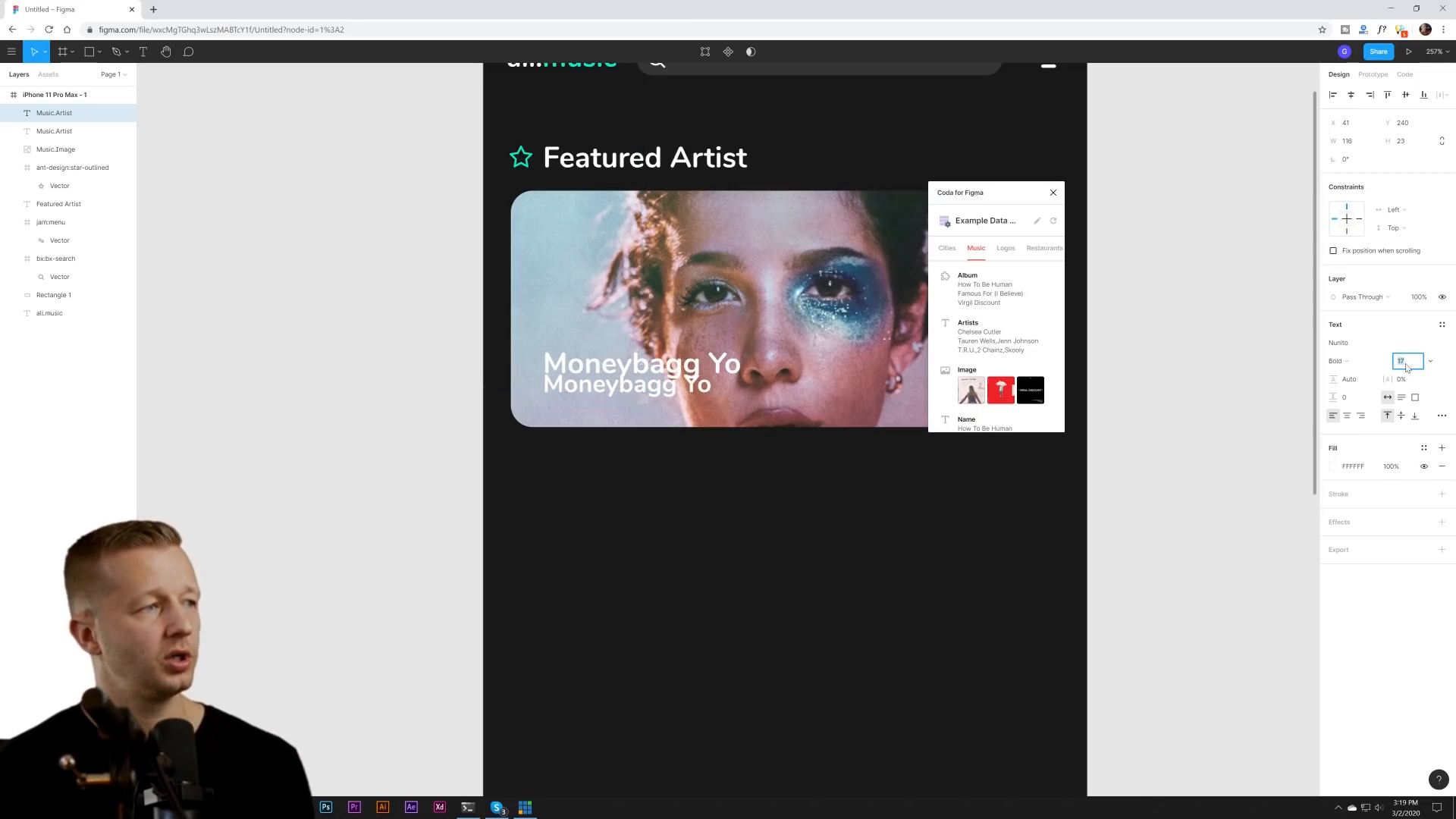
key("Down")
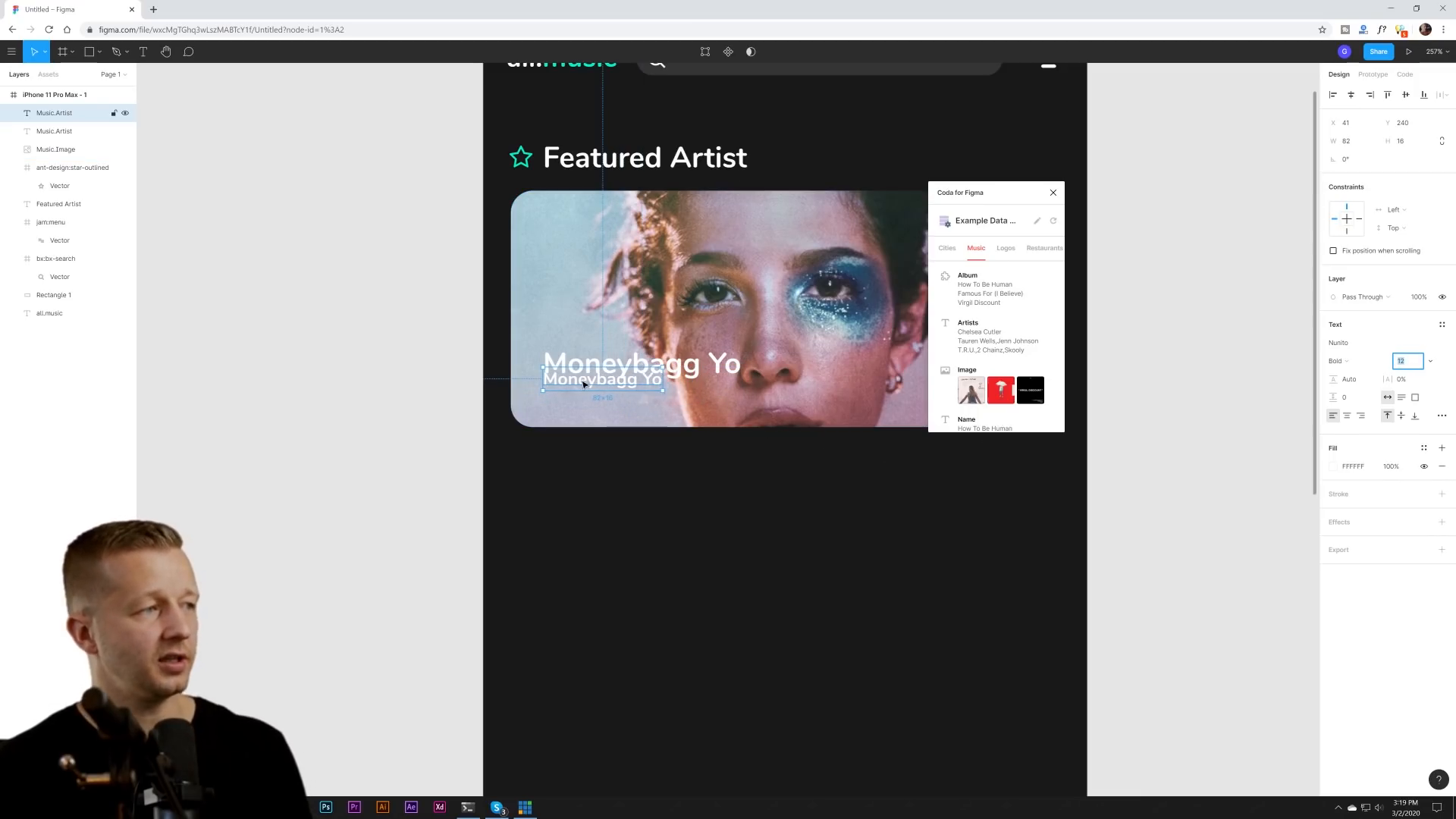
left_click_drag(584, 385, 584, 395)
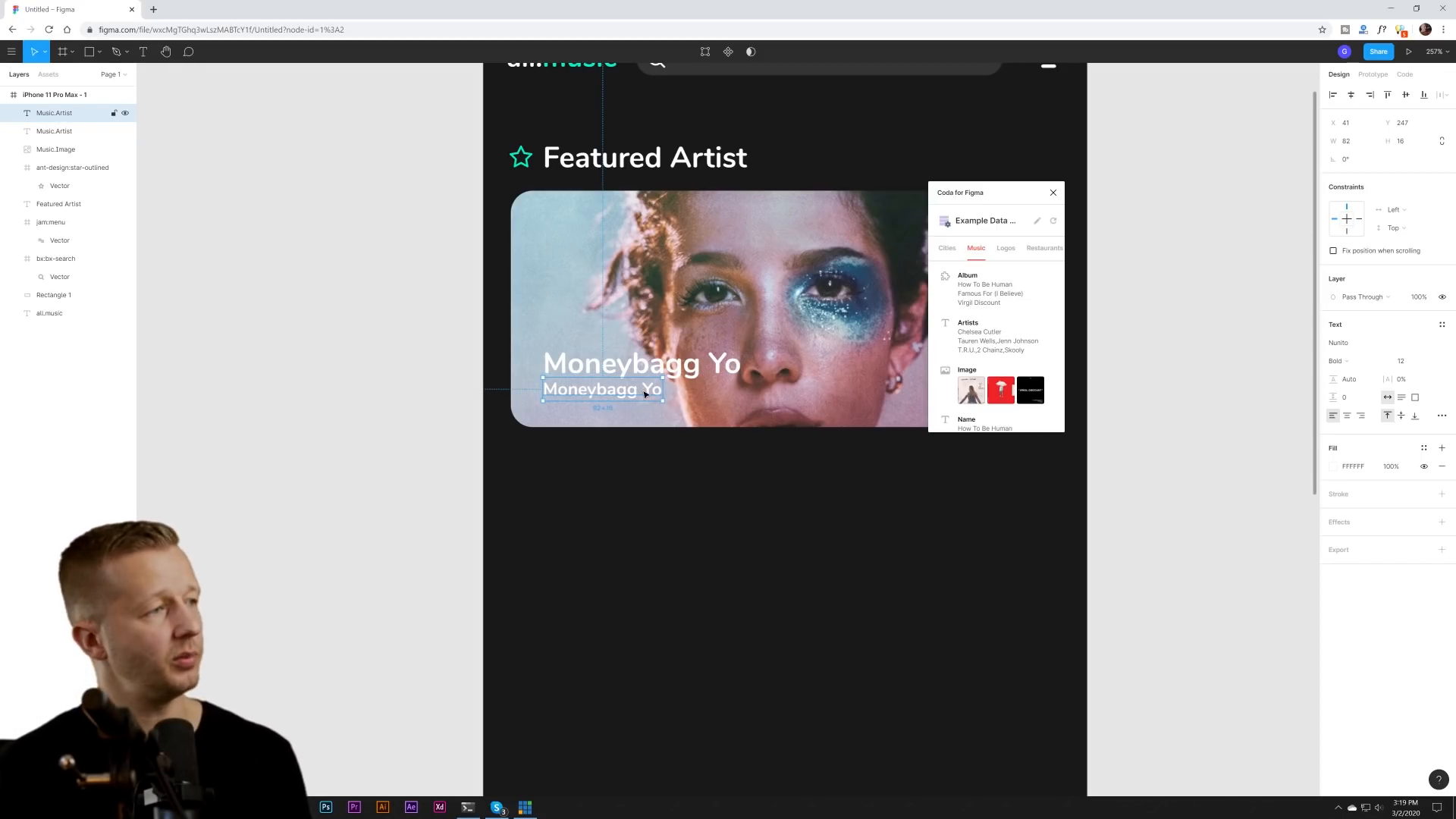
key("Down")
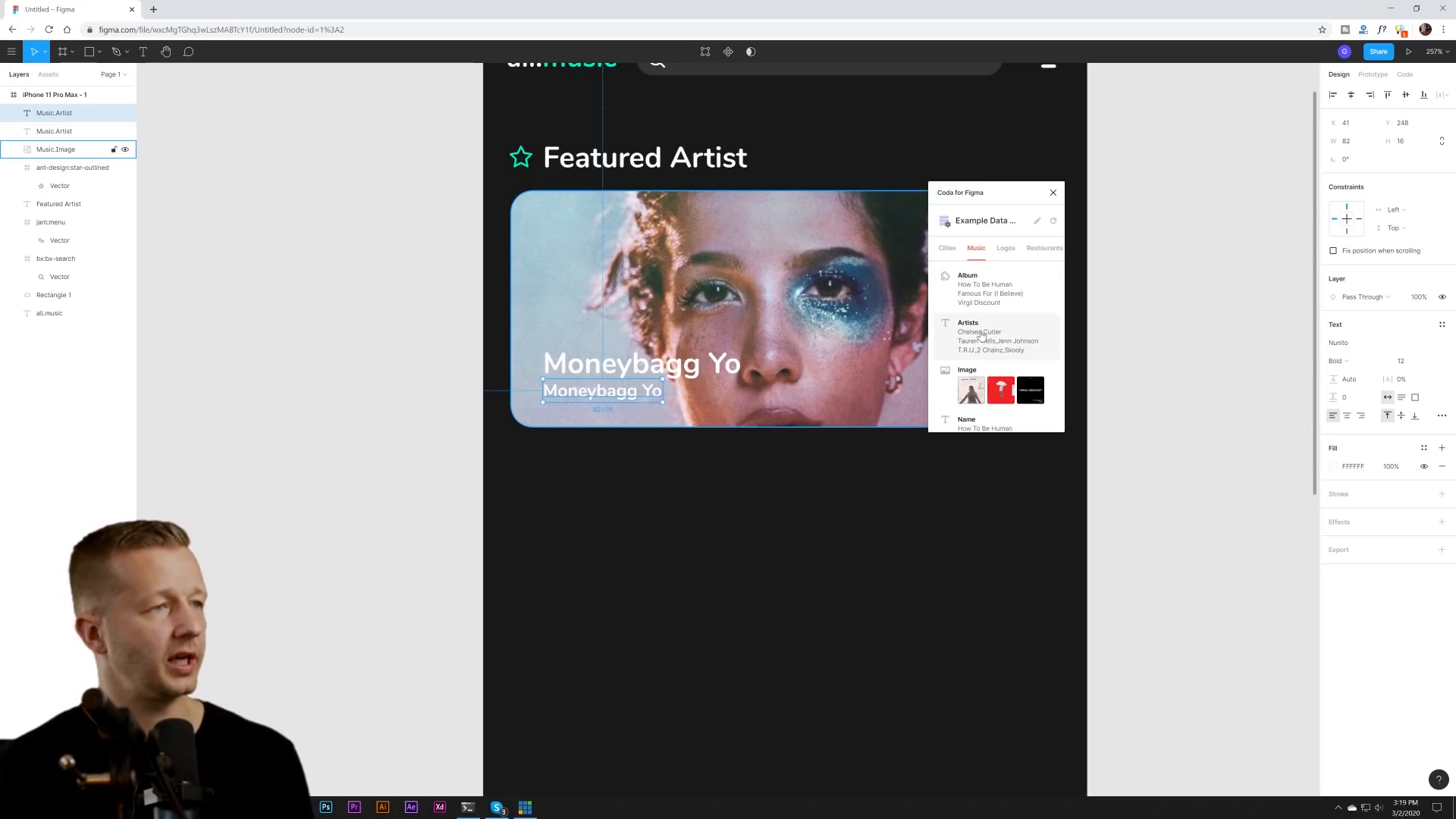
- Replace the lower text on the artist image with a short album title from the Music data's Album field, moving the data window off the image
left_click(933, 556)
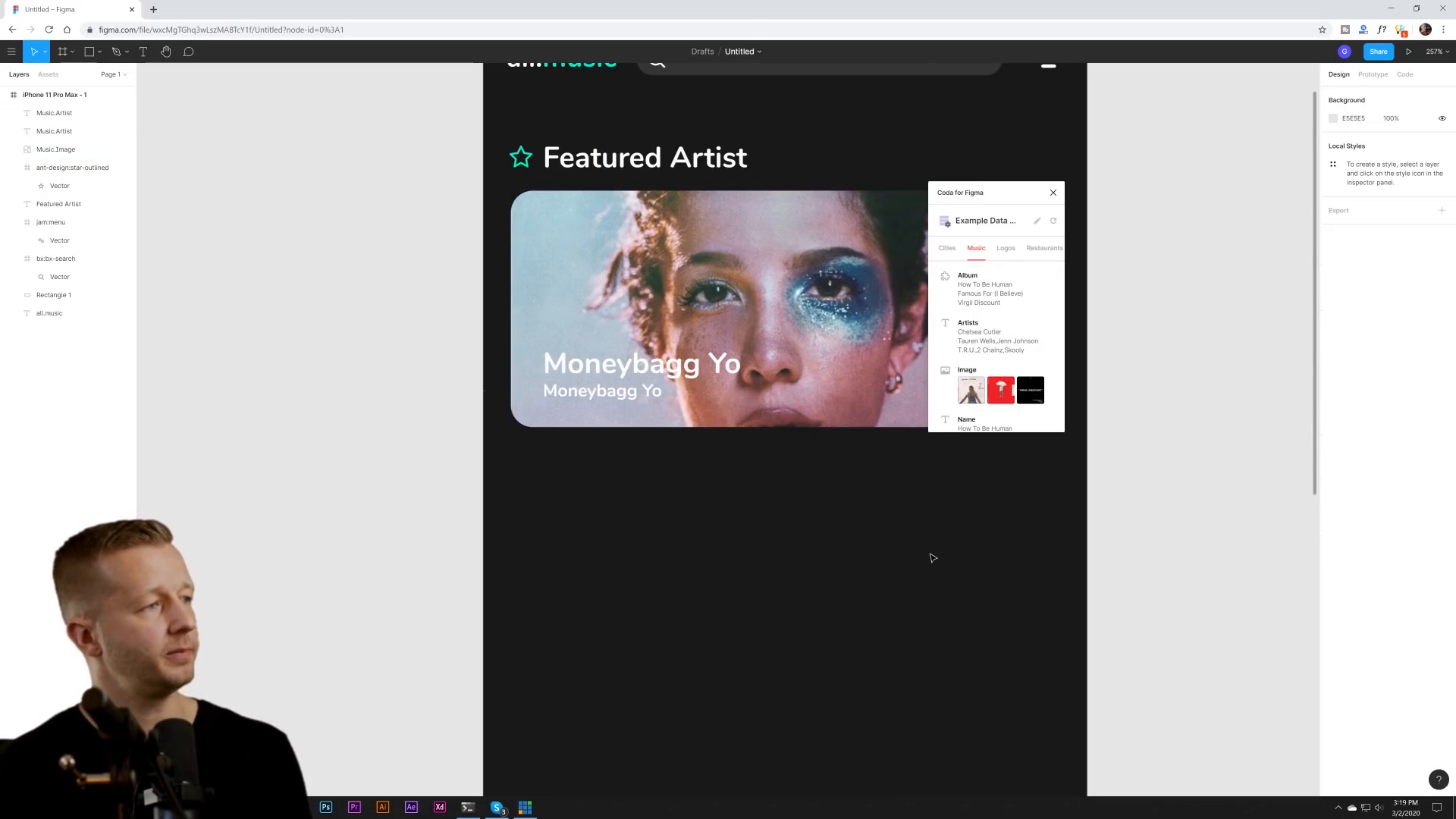
left_click(631, 399)
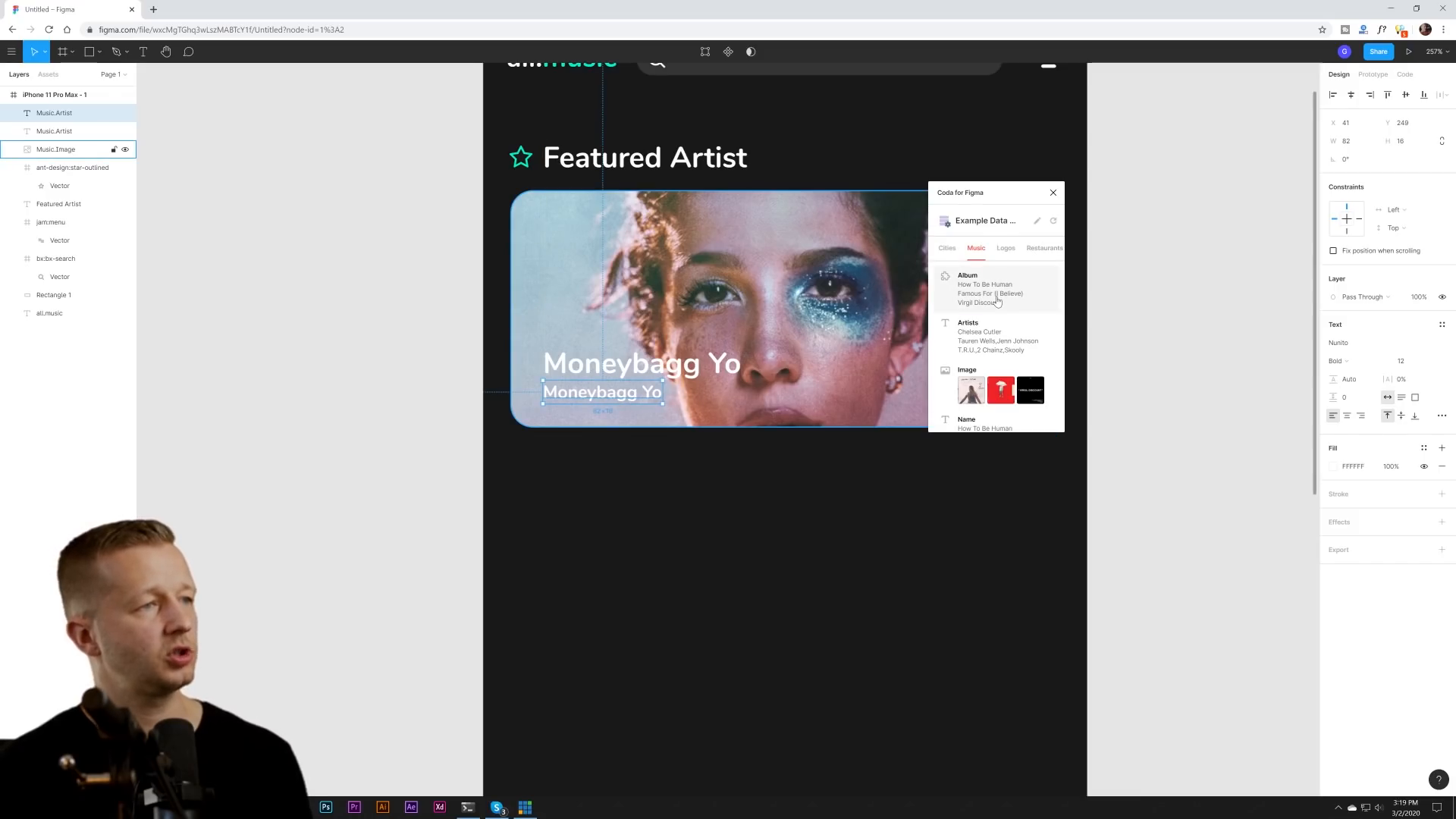
left_click(997, 301)
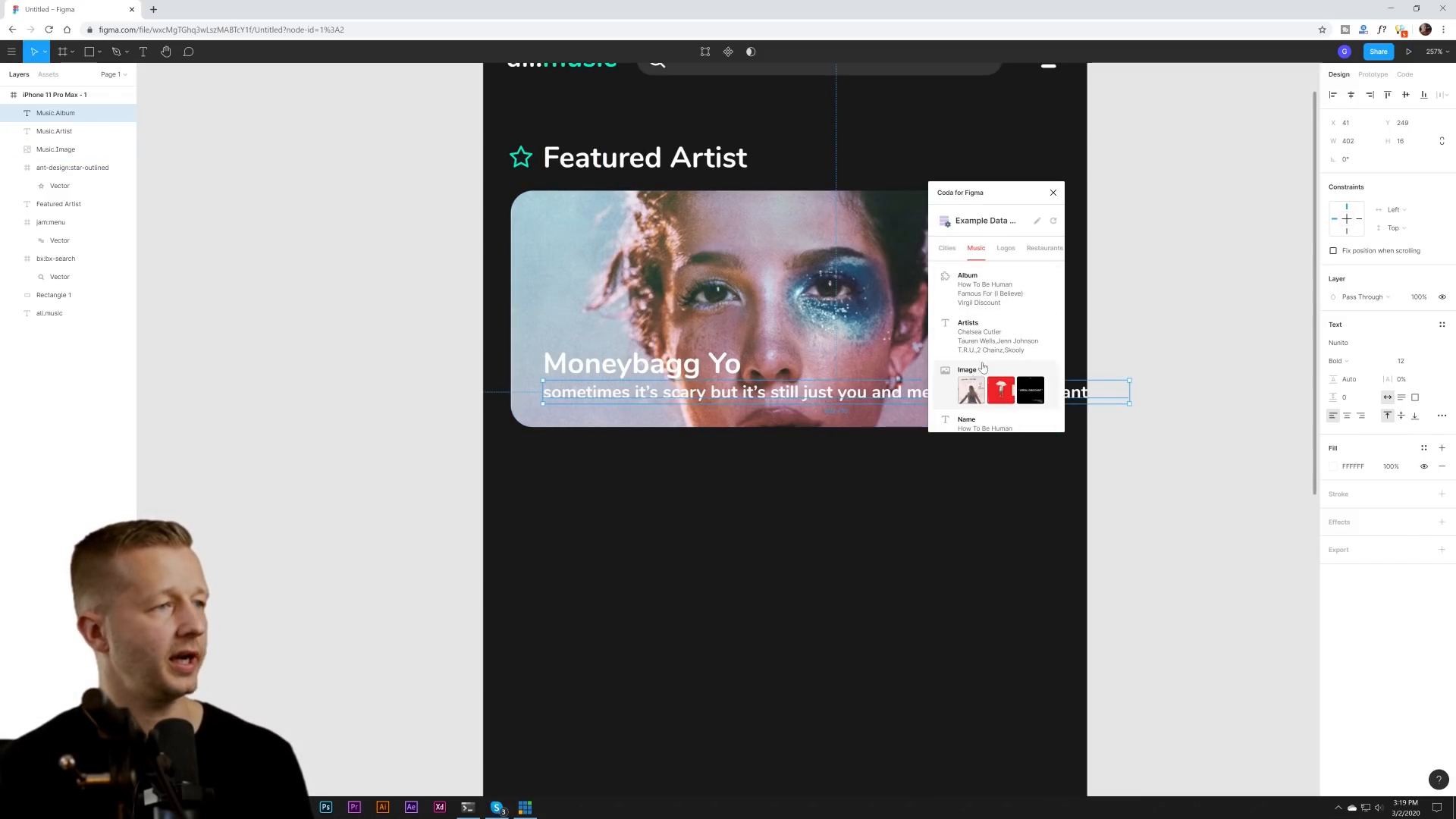
left_click_drag(988, 198, 1159, 126)
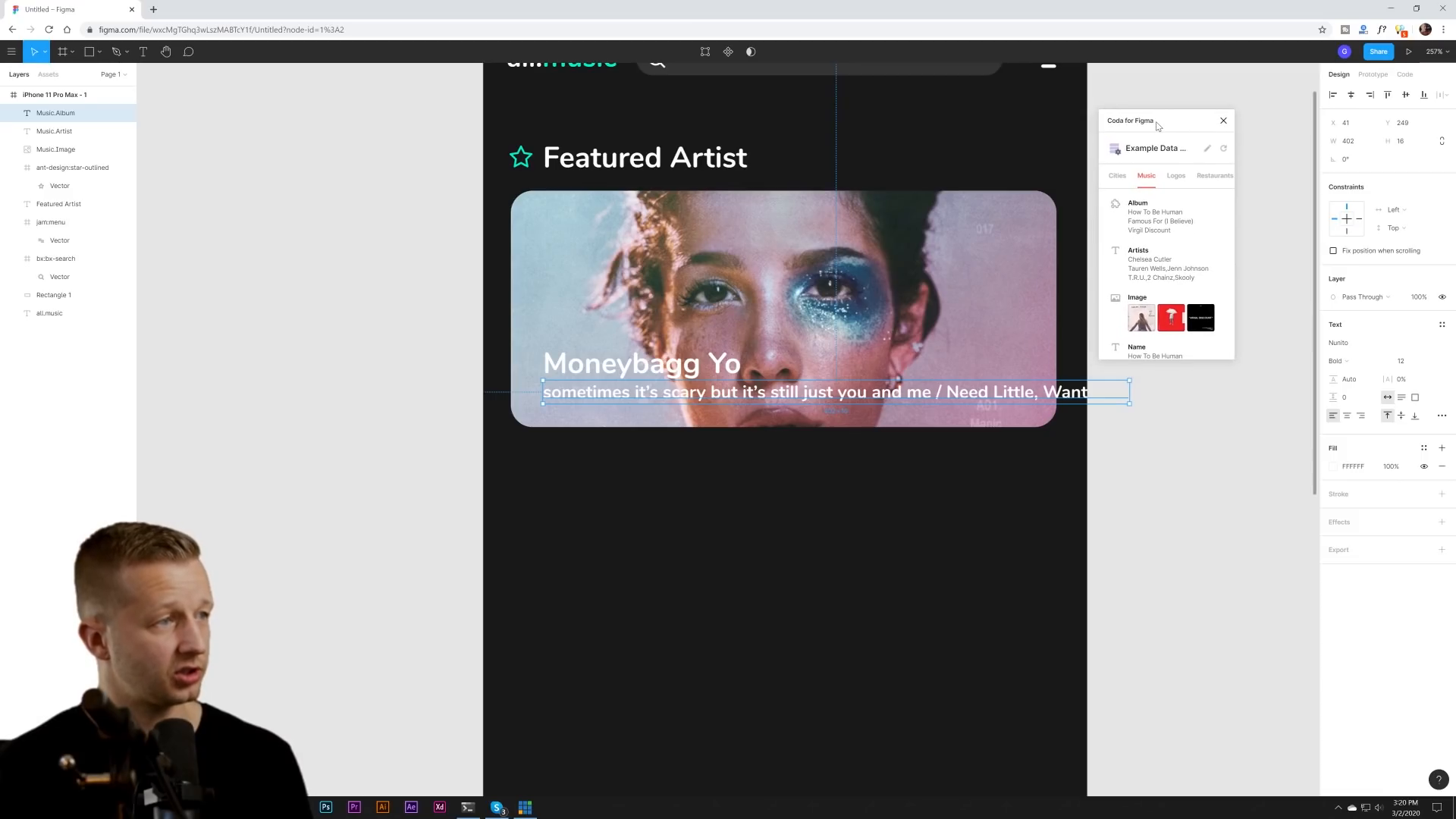
left_click(1173, 225)
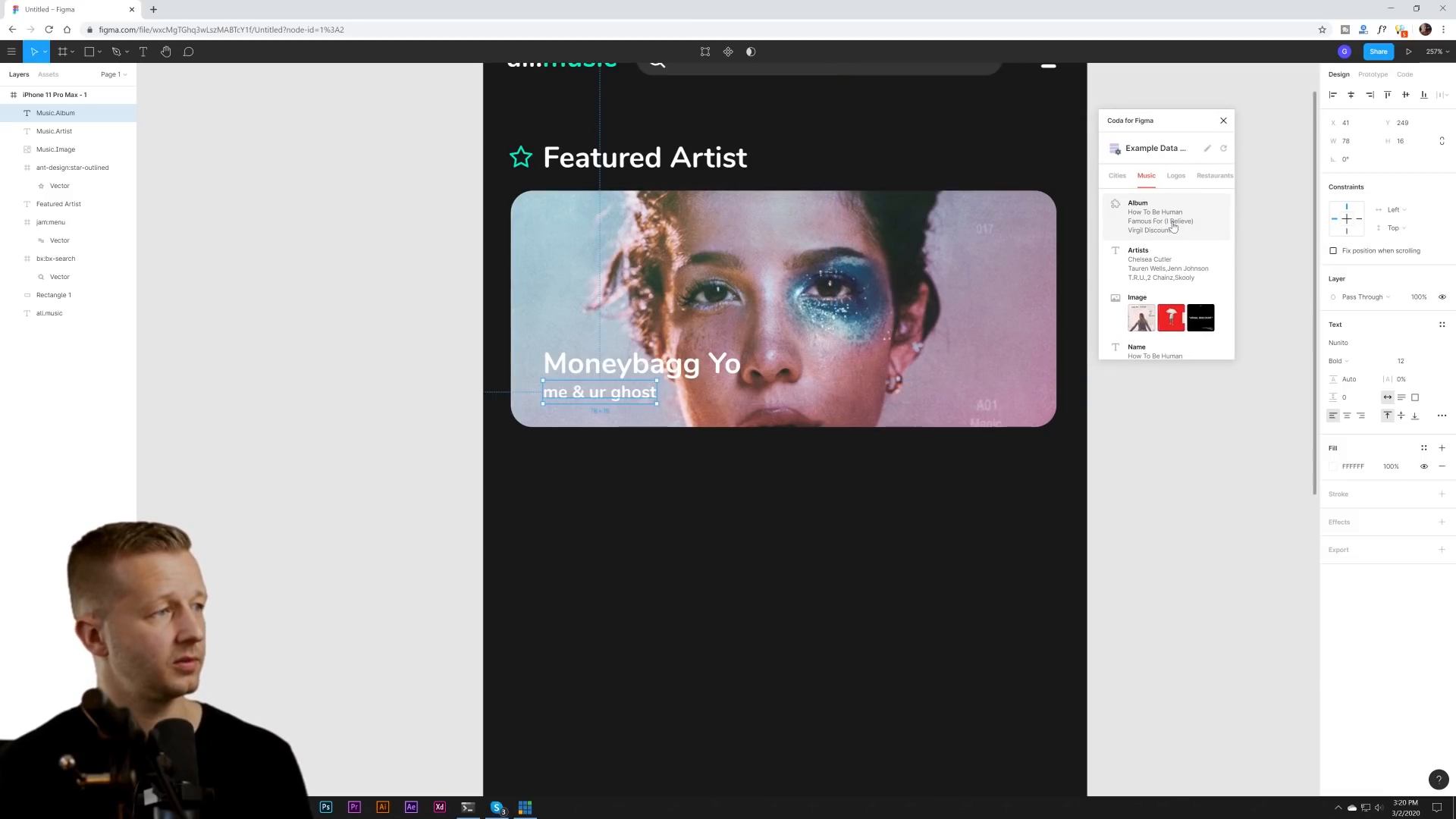
left_click(1167, 500)
left_click(624, 405)
left_click(671, 371)
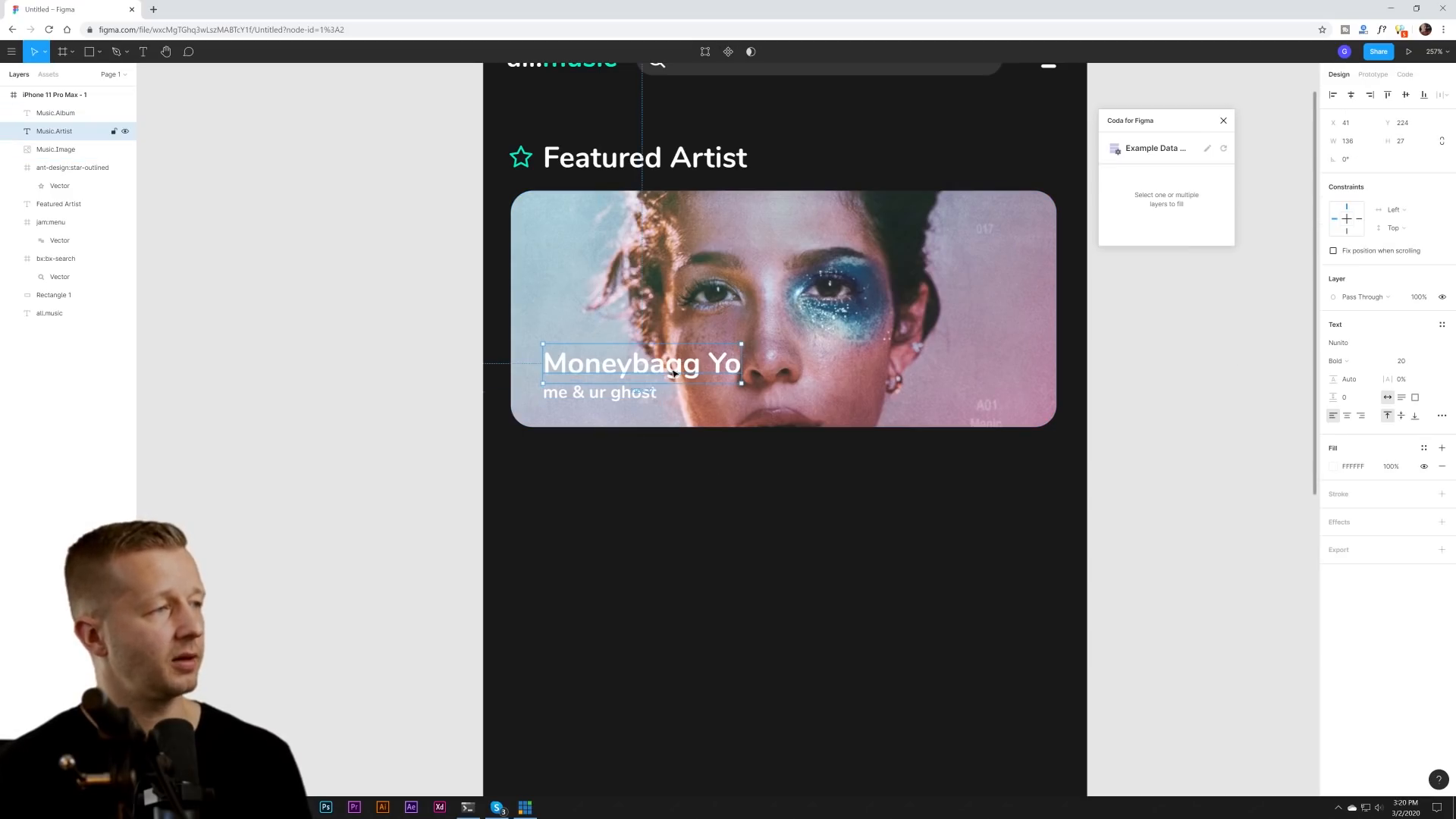
left_click(648, 394)
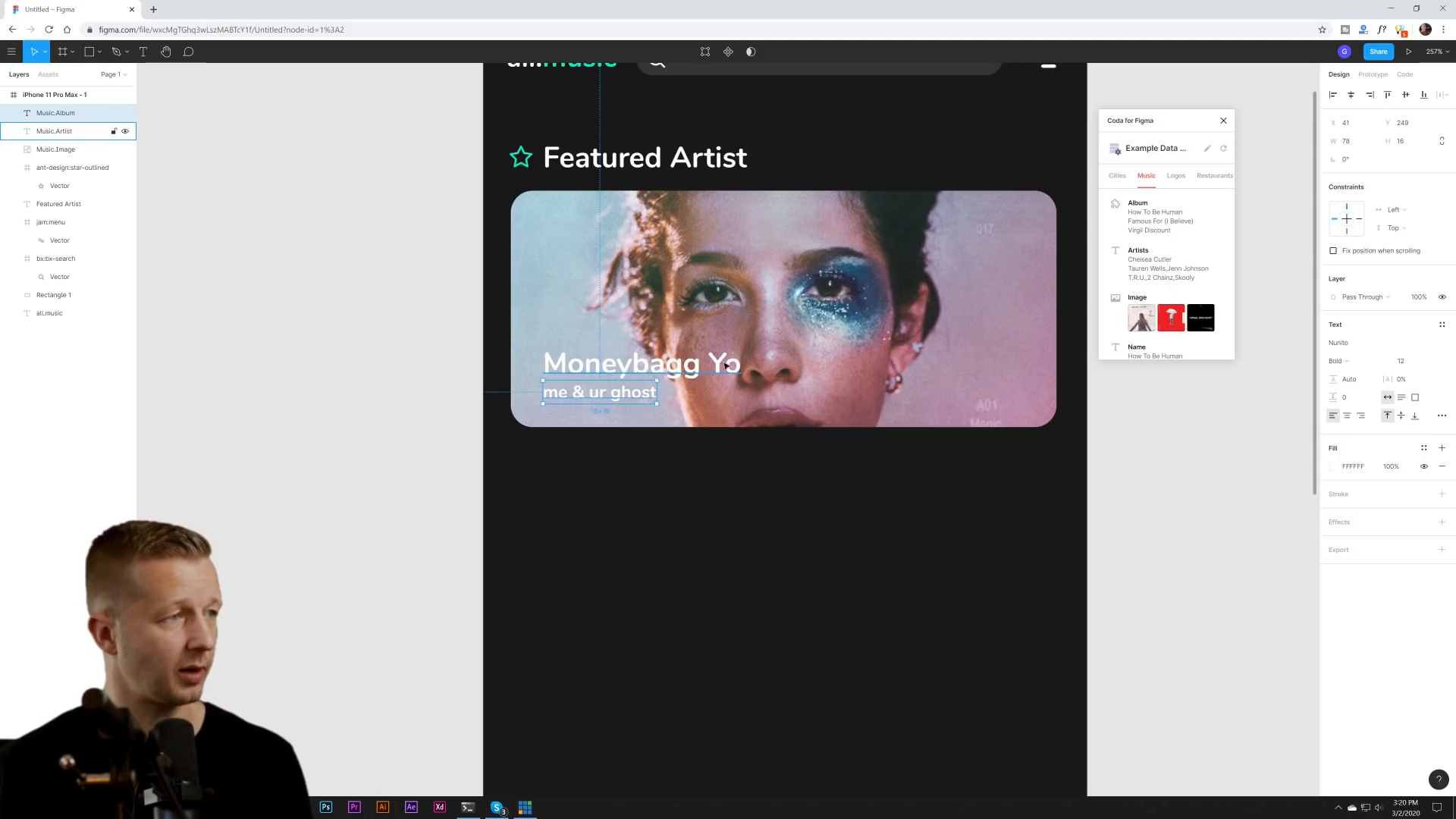
scroll(940, 488, "down", 2)
scroll(894, 458, "up", 4)
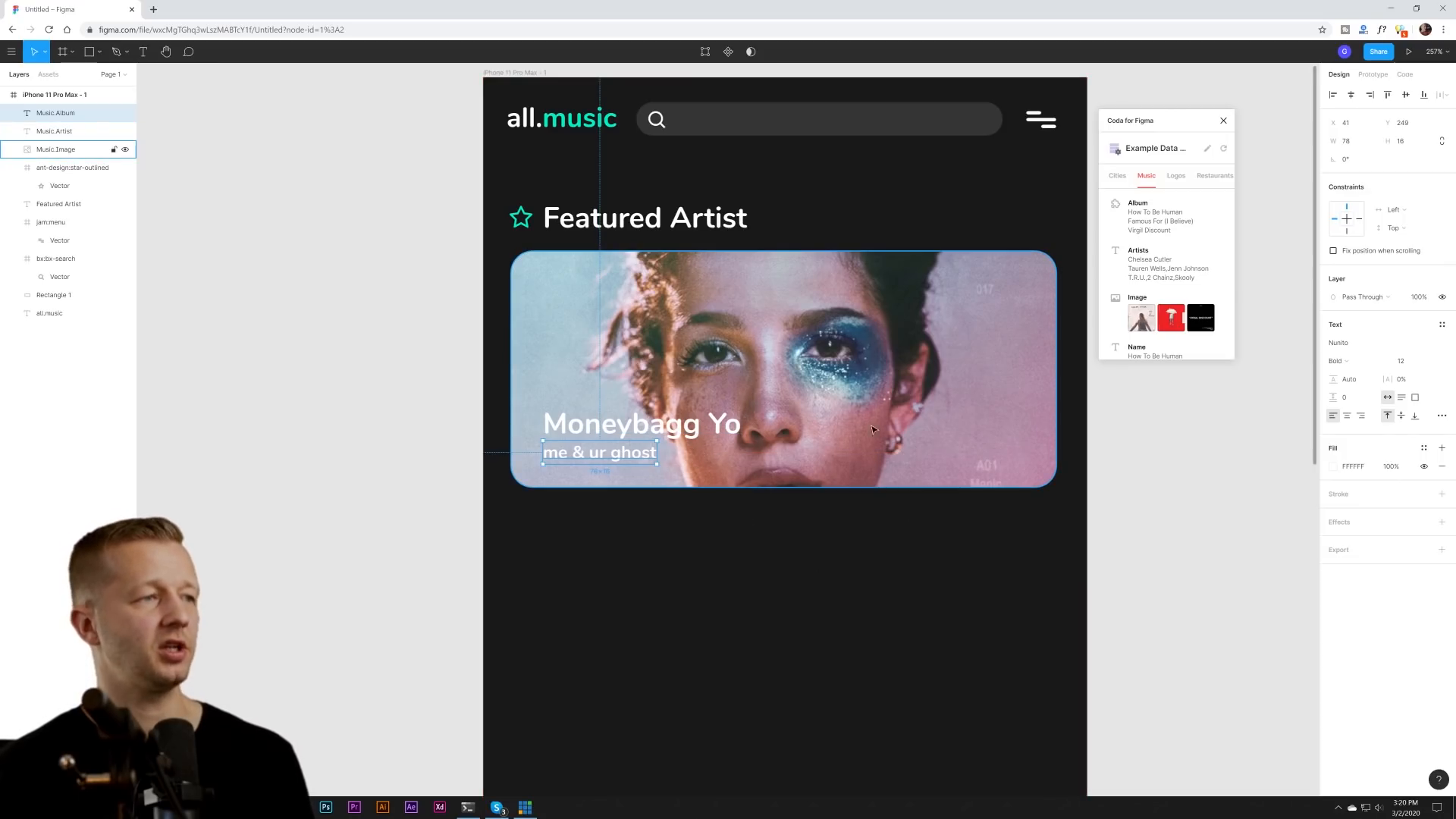
left_click(923, 569)
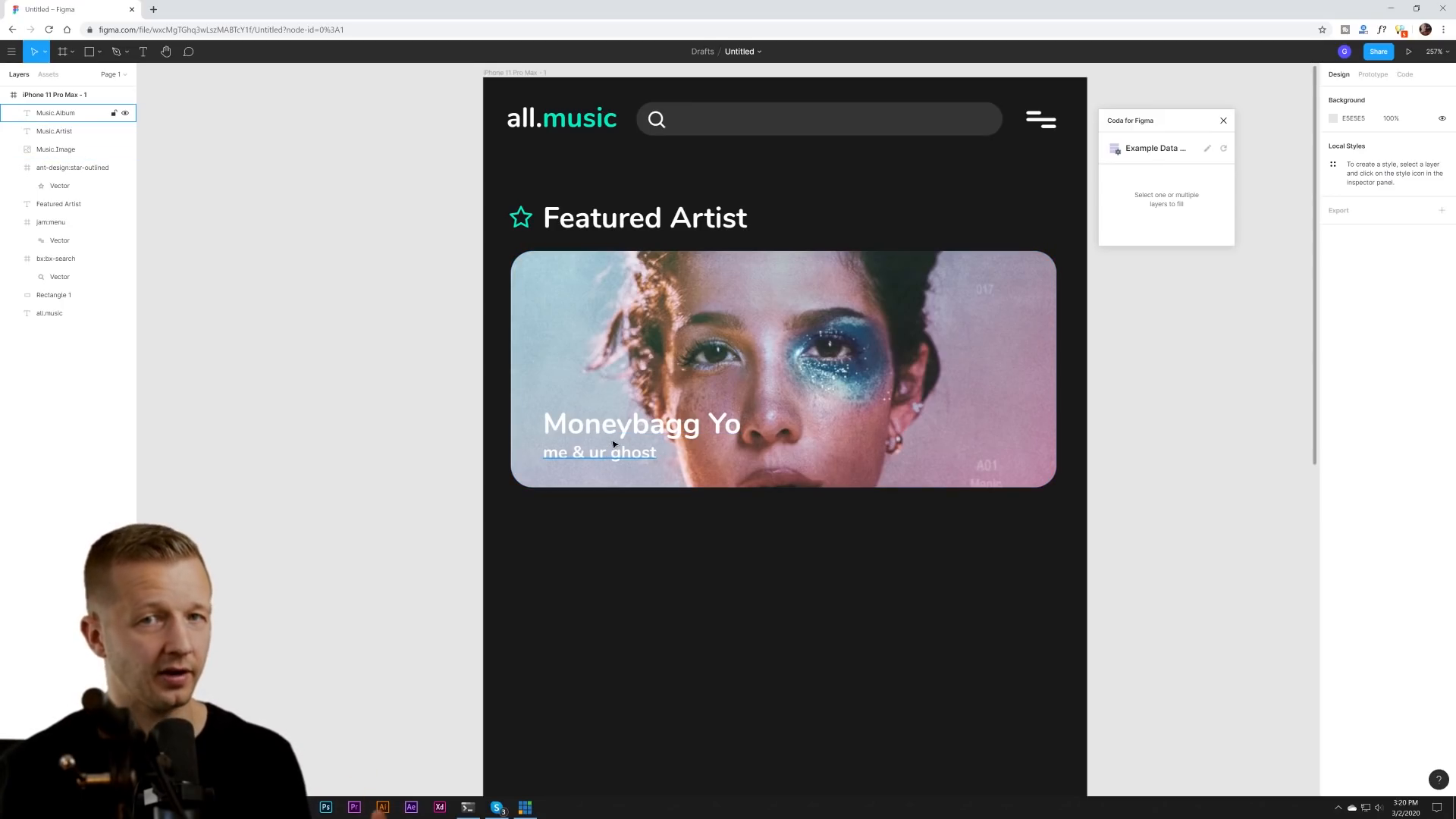
- Try dimming the artist image by lowering its fill opacity to 36%
left_click(889, 459)
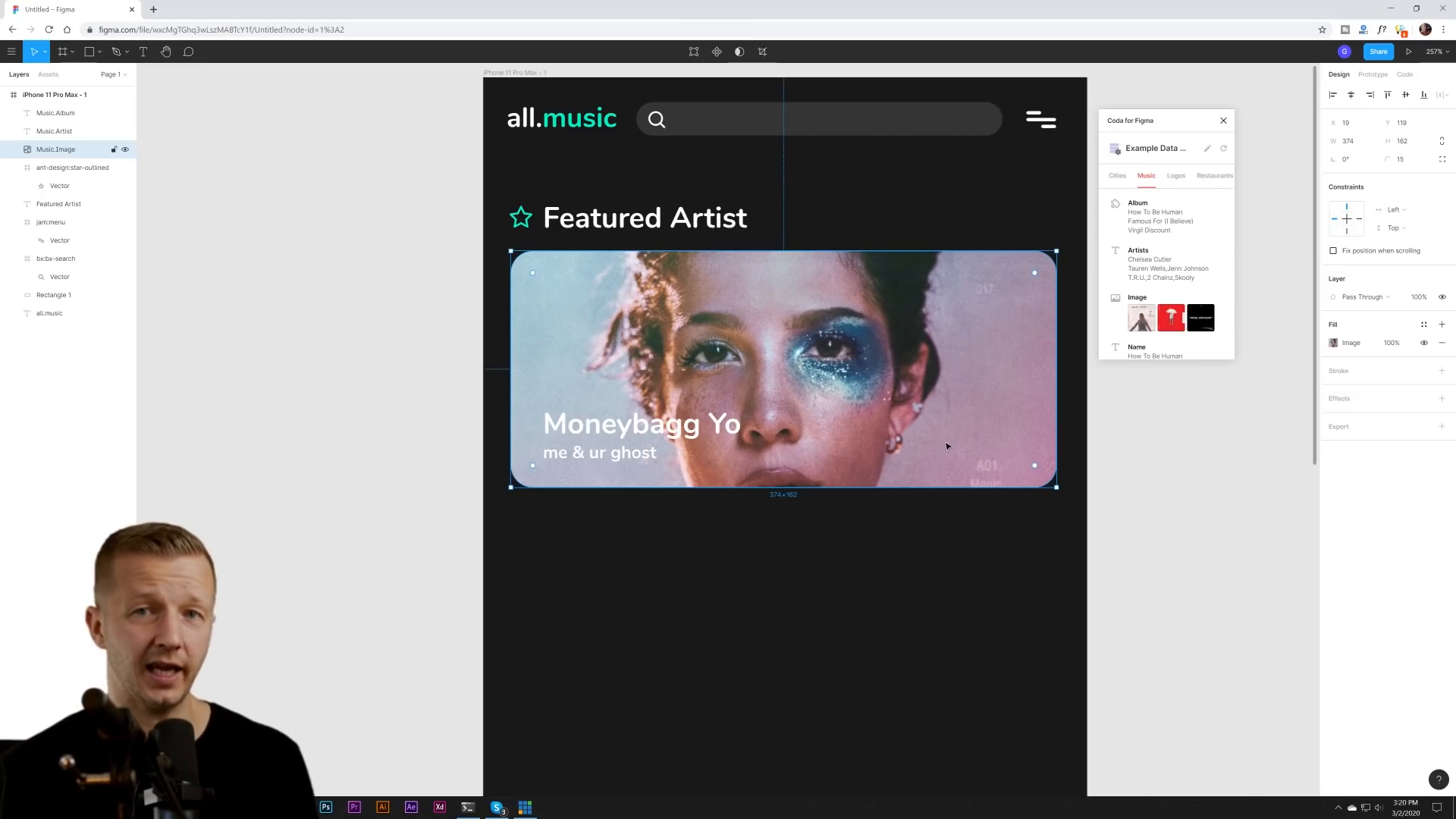
left_click(1392, 344)
key("Down")
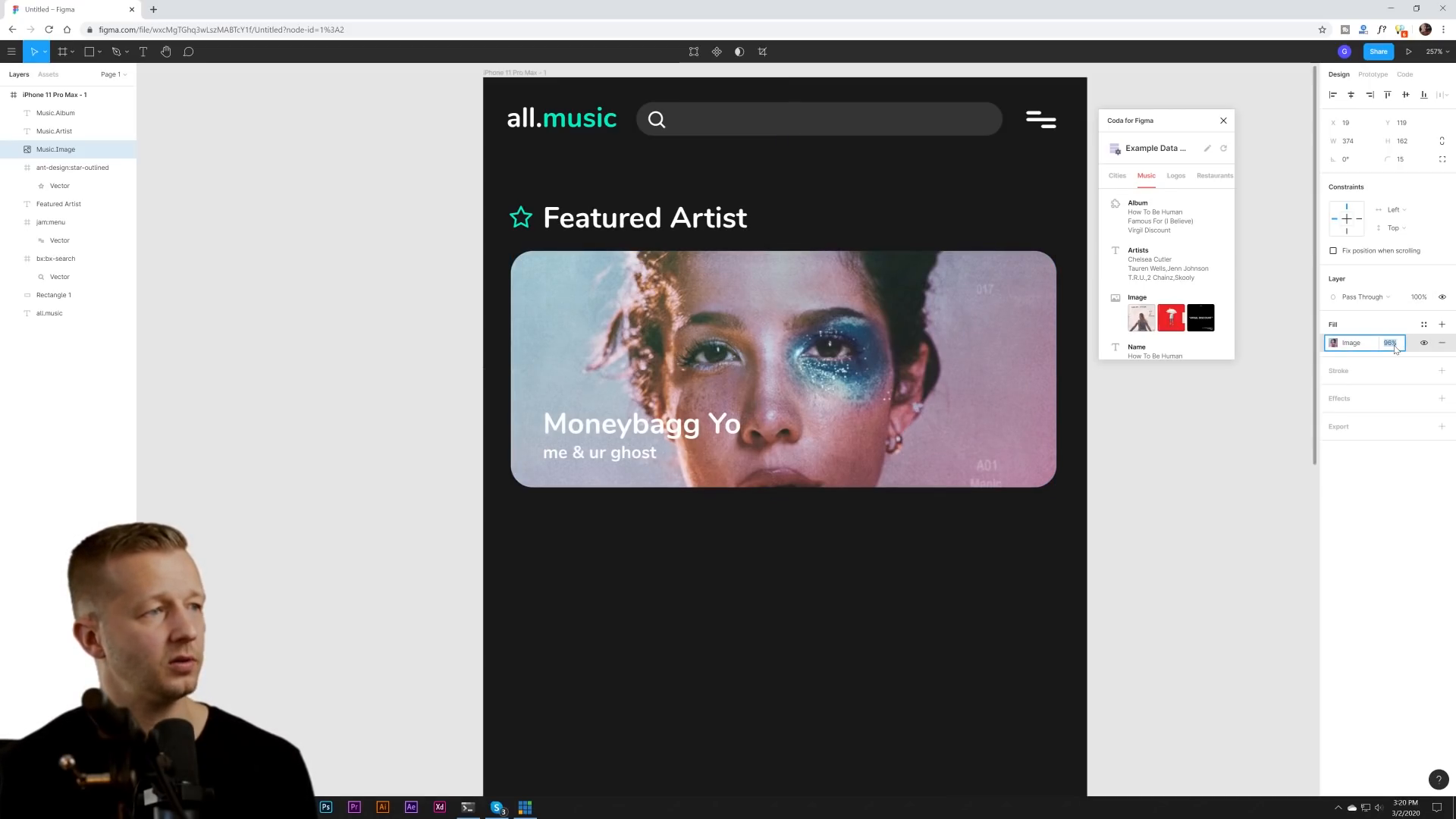
key("shift+Down")
key("shift+Down")
key("shift+Down")
key("shift+Down")
key("shift+Down")
key("shift+Down")
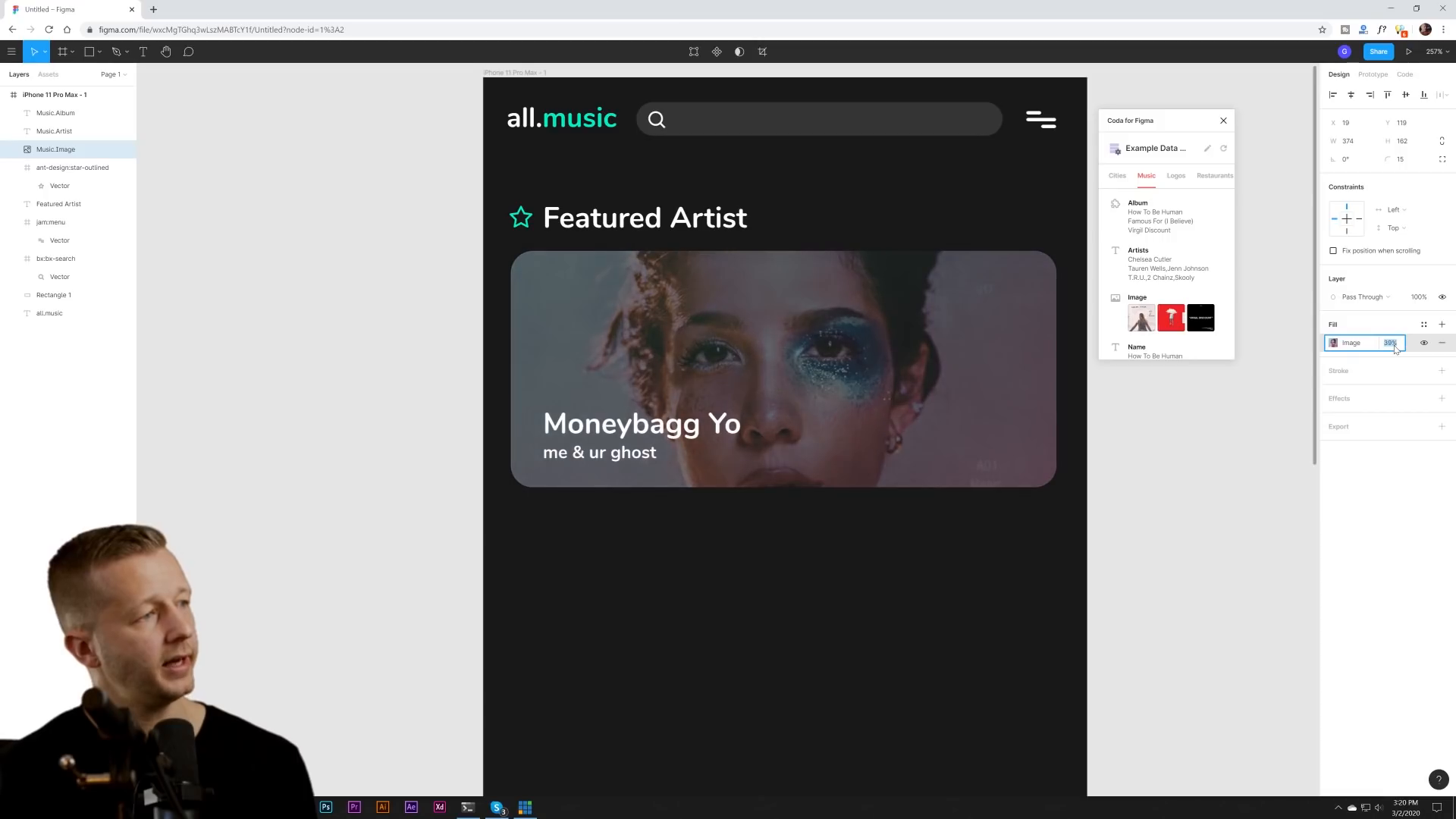
key("Down")
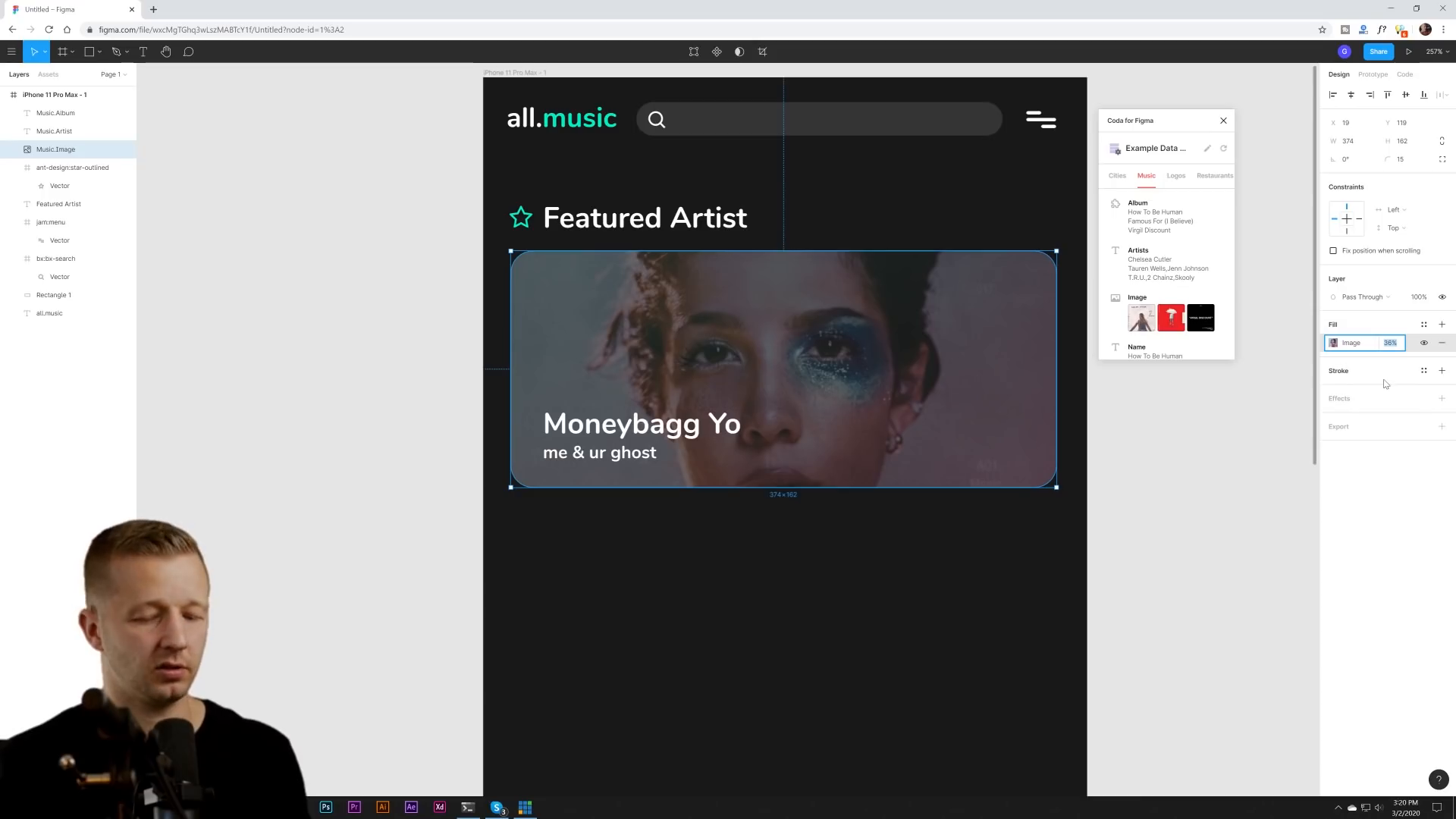
- Set the artist image's fill opacity back to 100%
type("1")
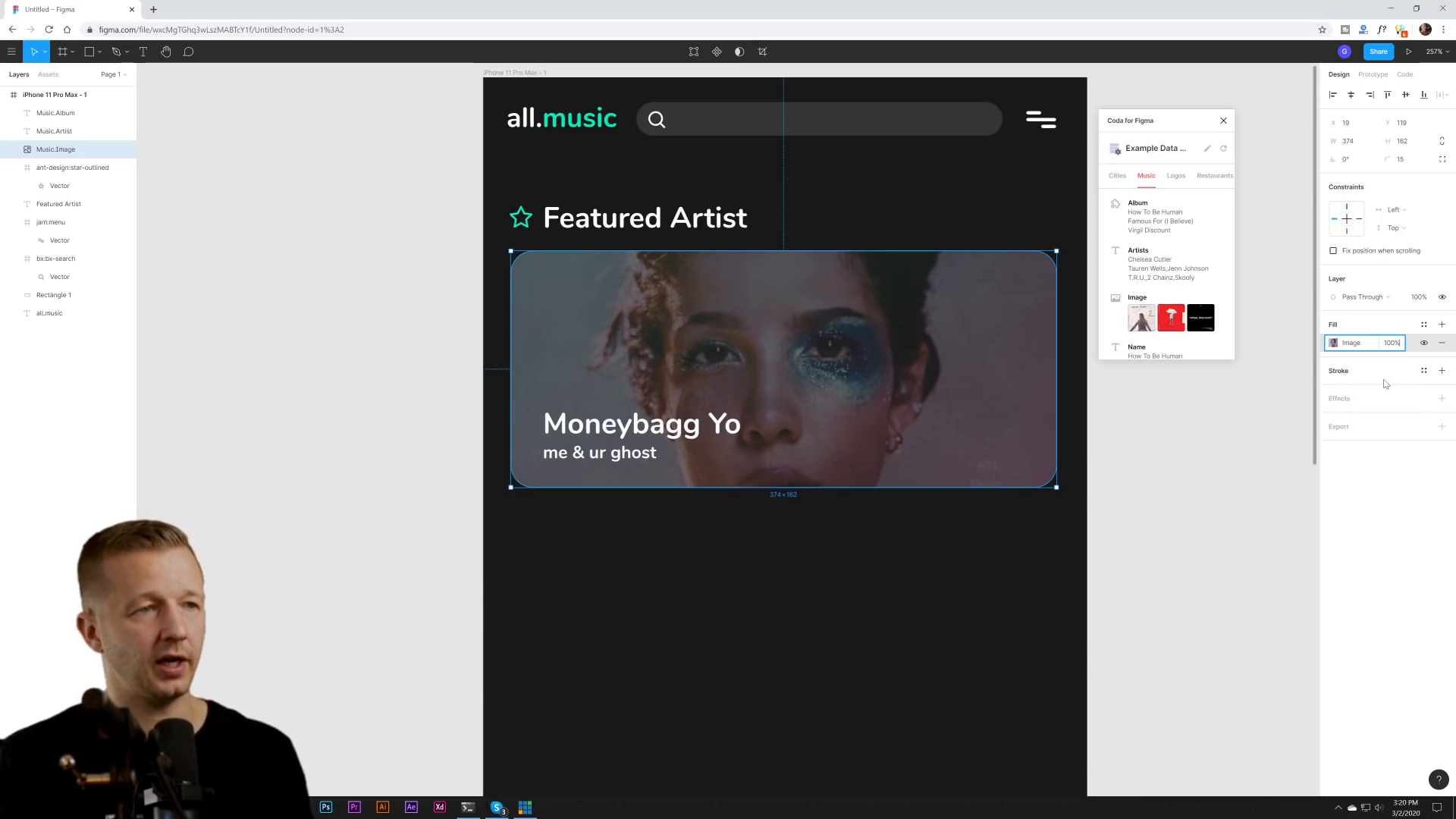
type("00")
key("Return")
- Try adding a second copy of the artist image's fill, open its image settings, and remove the extra fill
key("ctrl+v")
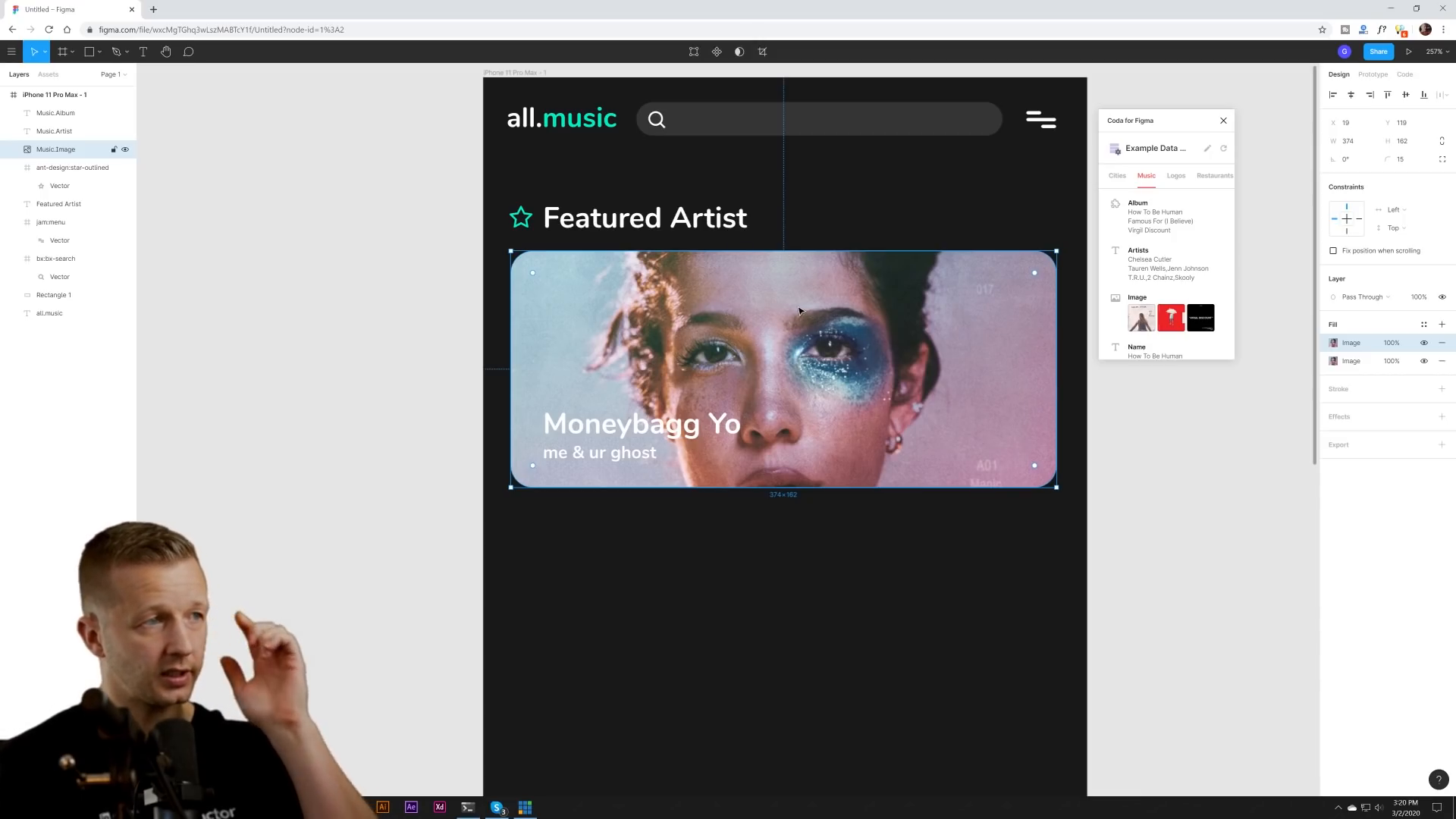
left_click(1334, 344)
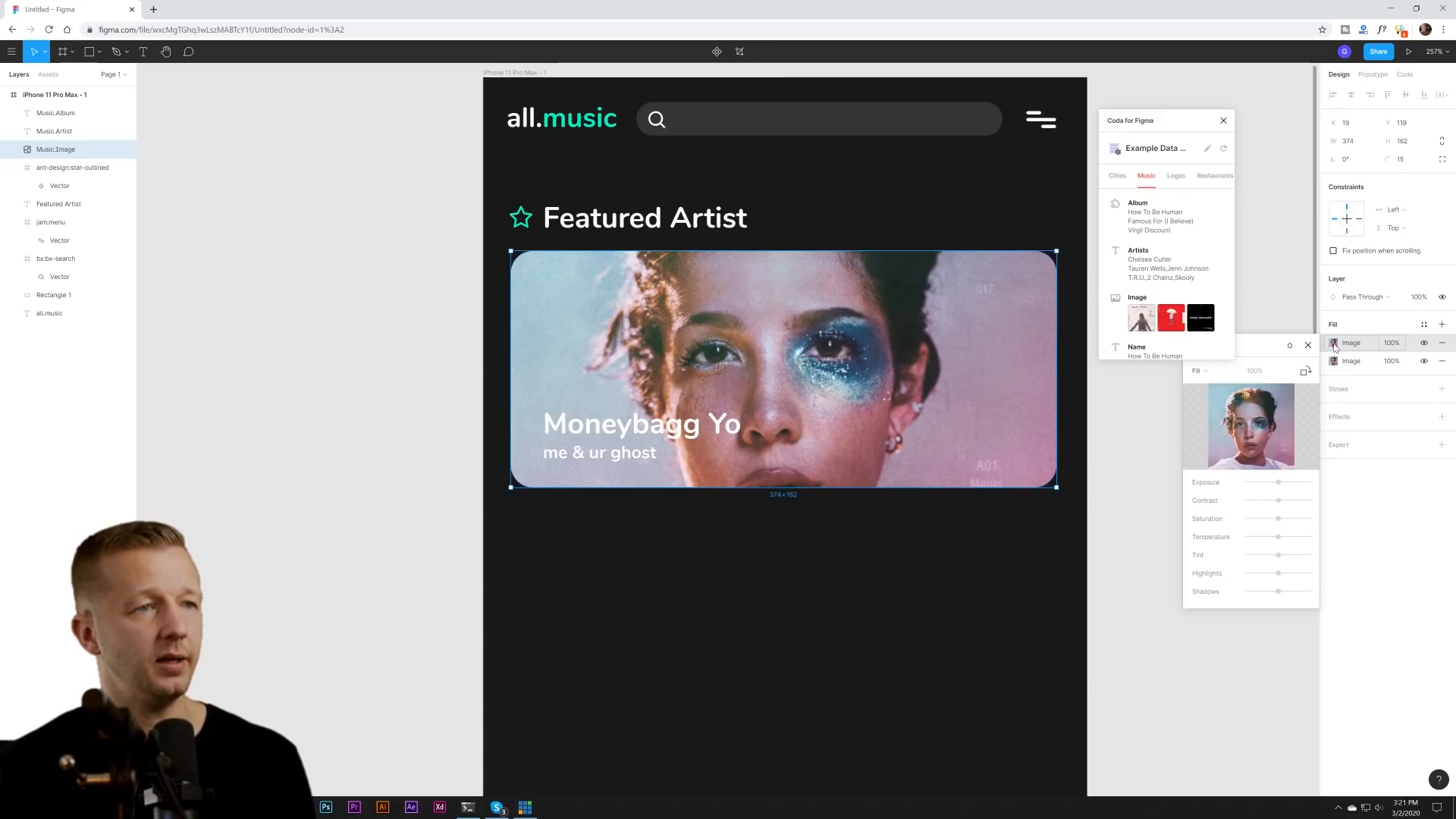
left_click(1211, 376)
left_click(1211, 375)
left_click_drag(1183, 124, 1162, 60)
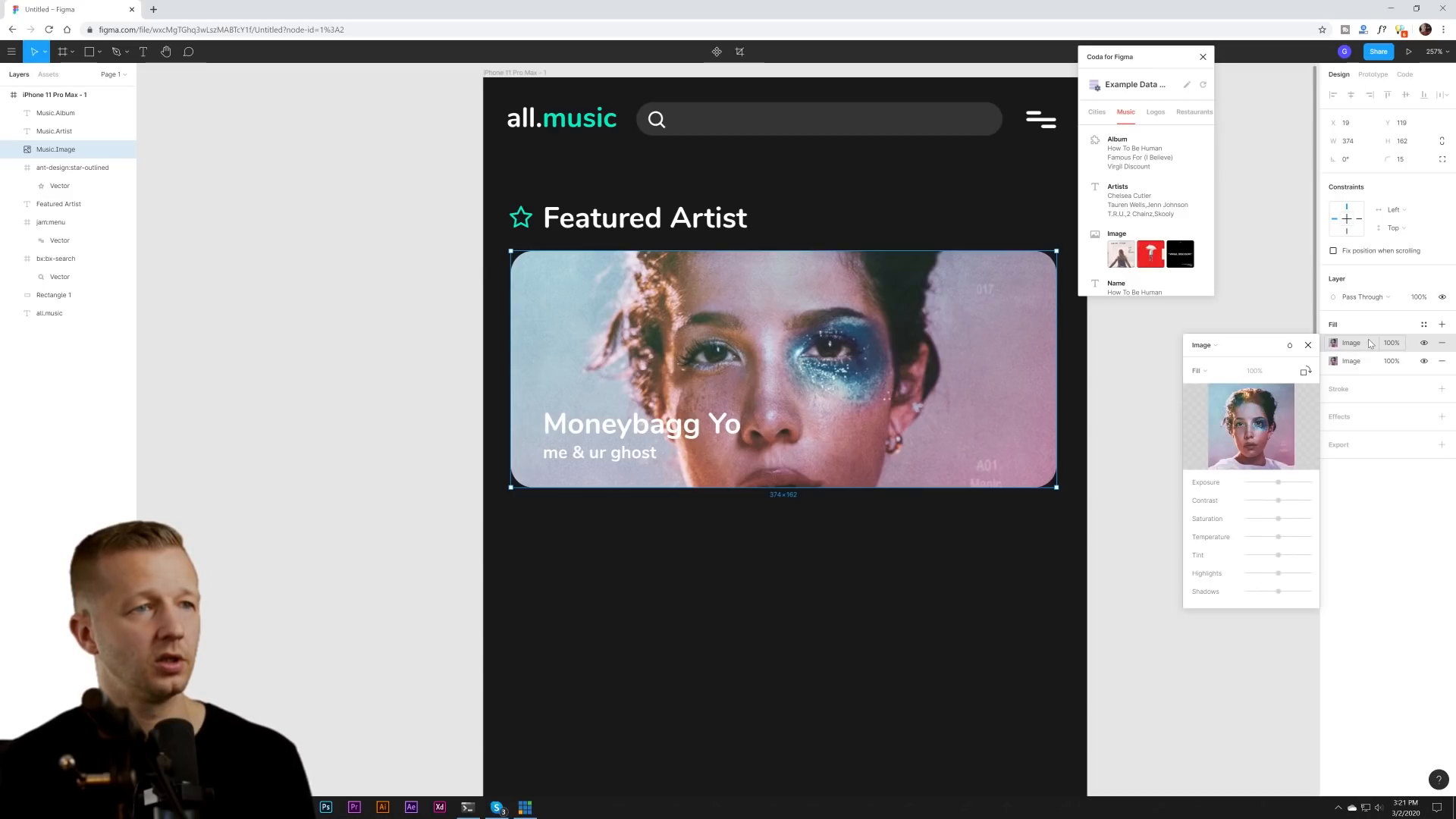
left_click(1441, 342)
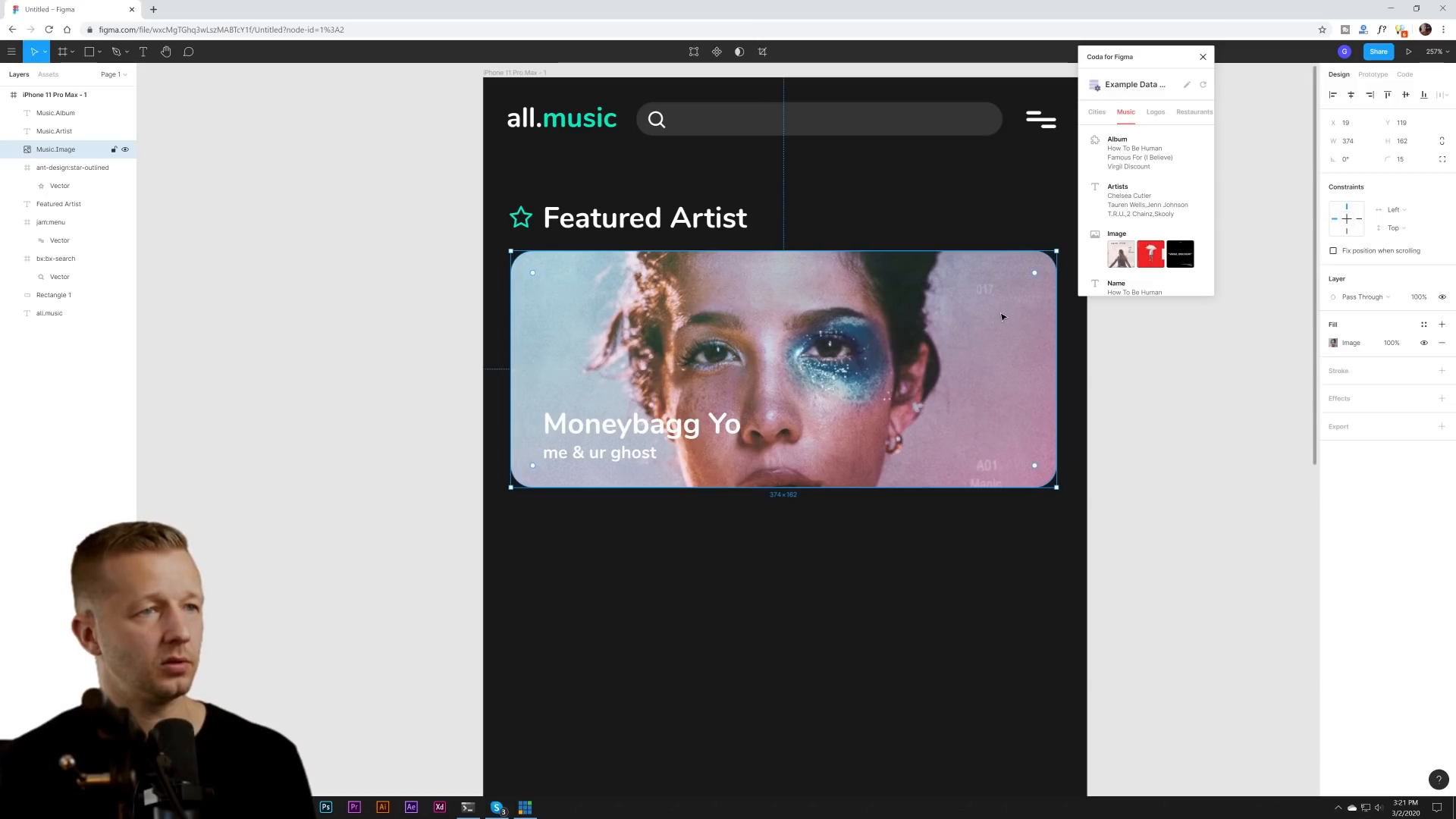
- Move the artist image down to Y 155 and duplicate it in place
left_click_drag(1001, 316, 999, 370)
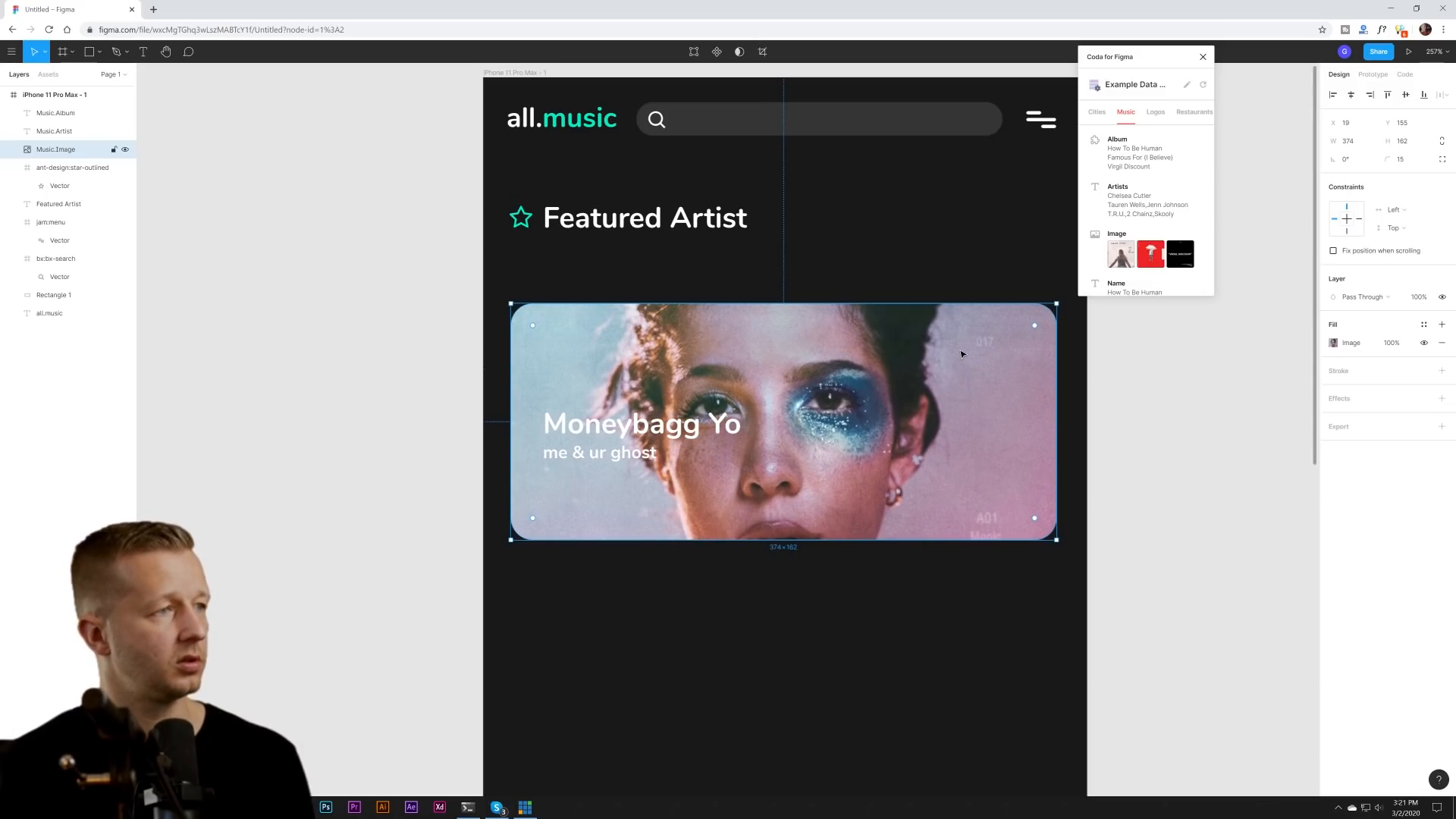
key("ctrl+d")
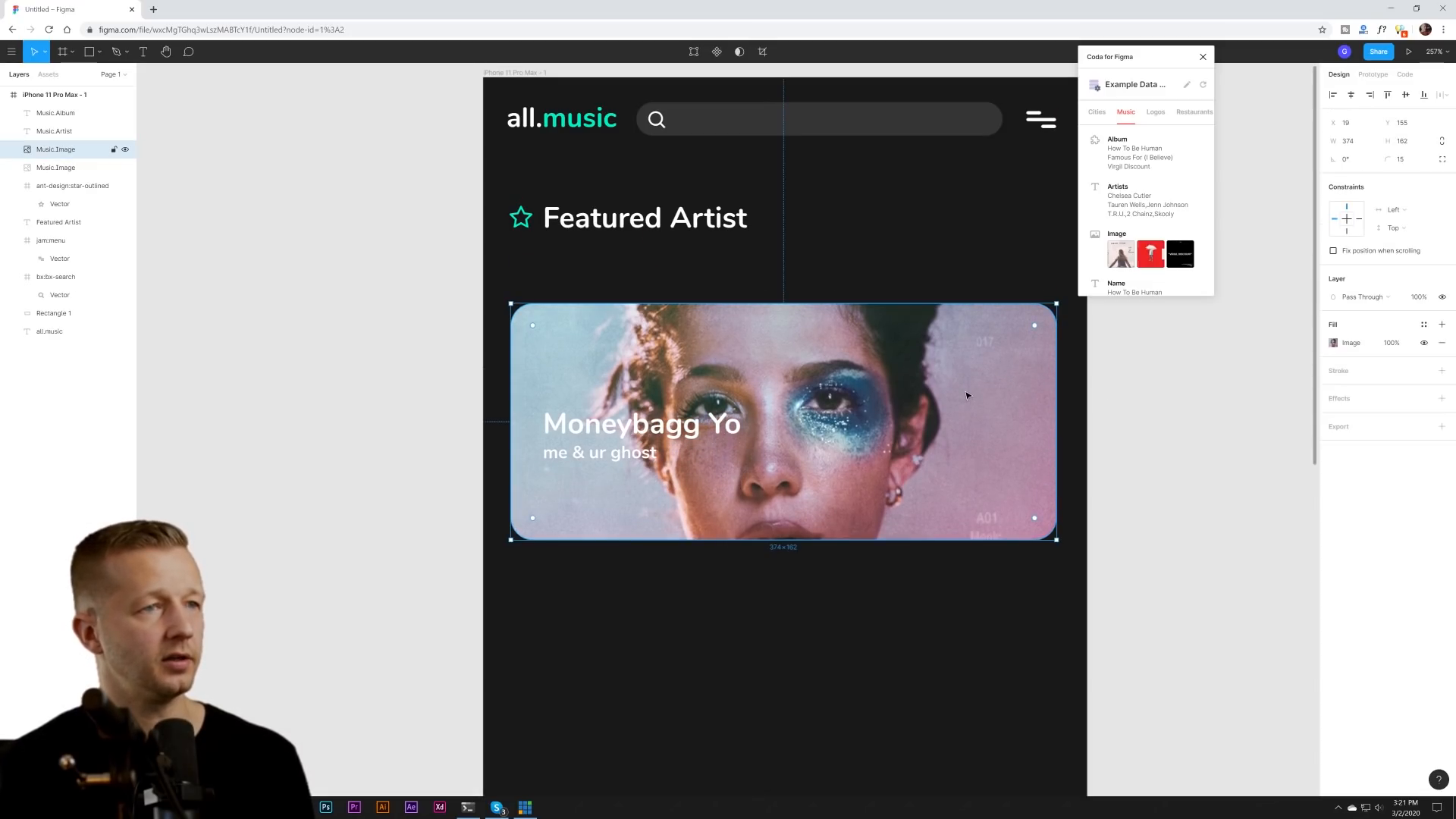
- Replace the duplicate's image fill with a solid dark fill of 191919
left_click(1442, 343)
left_click(1442, 324)
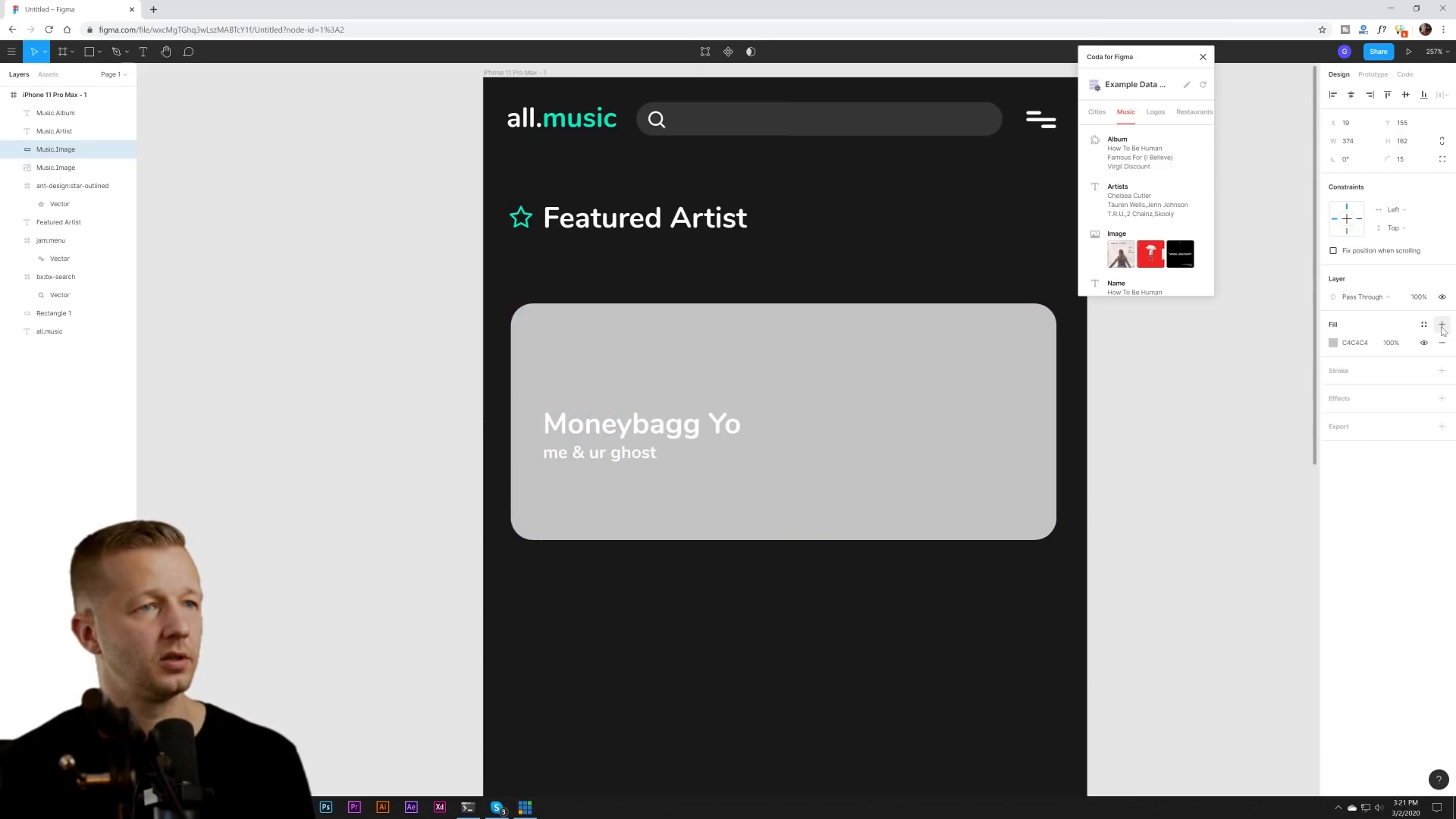
left_click(1333, 347)
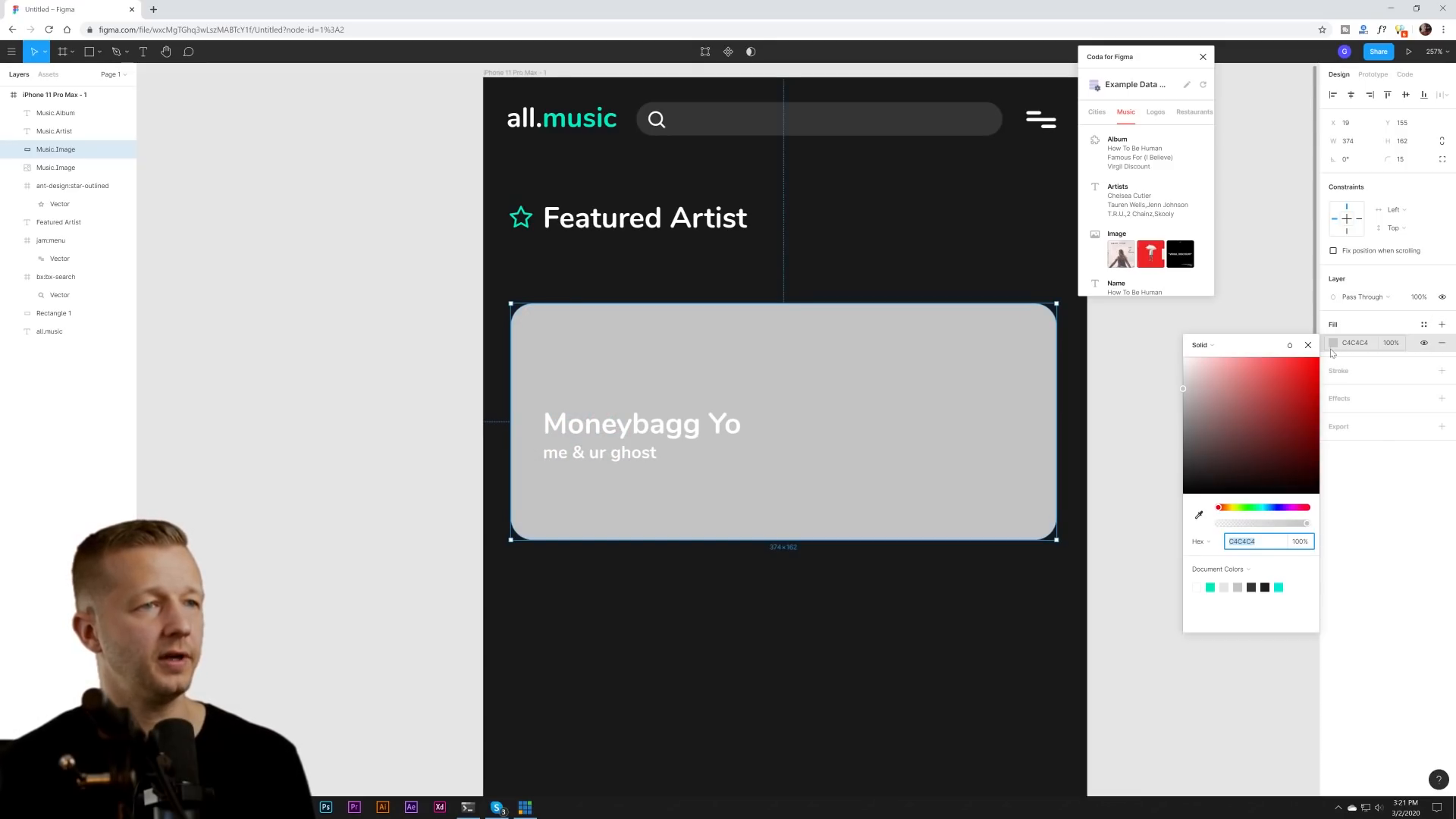
left_click_drag(1189, 481, 1165, 489)
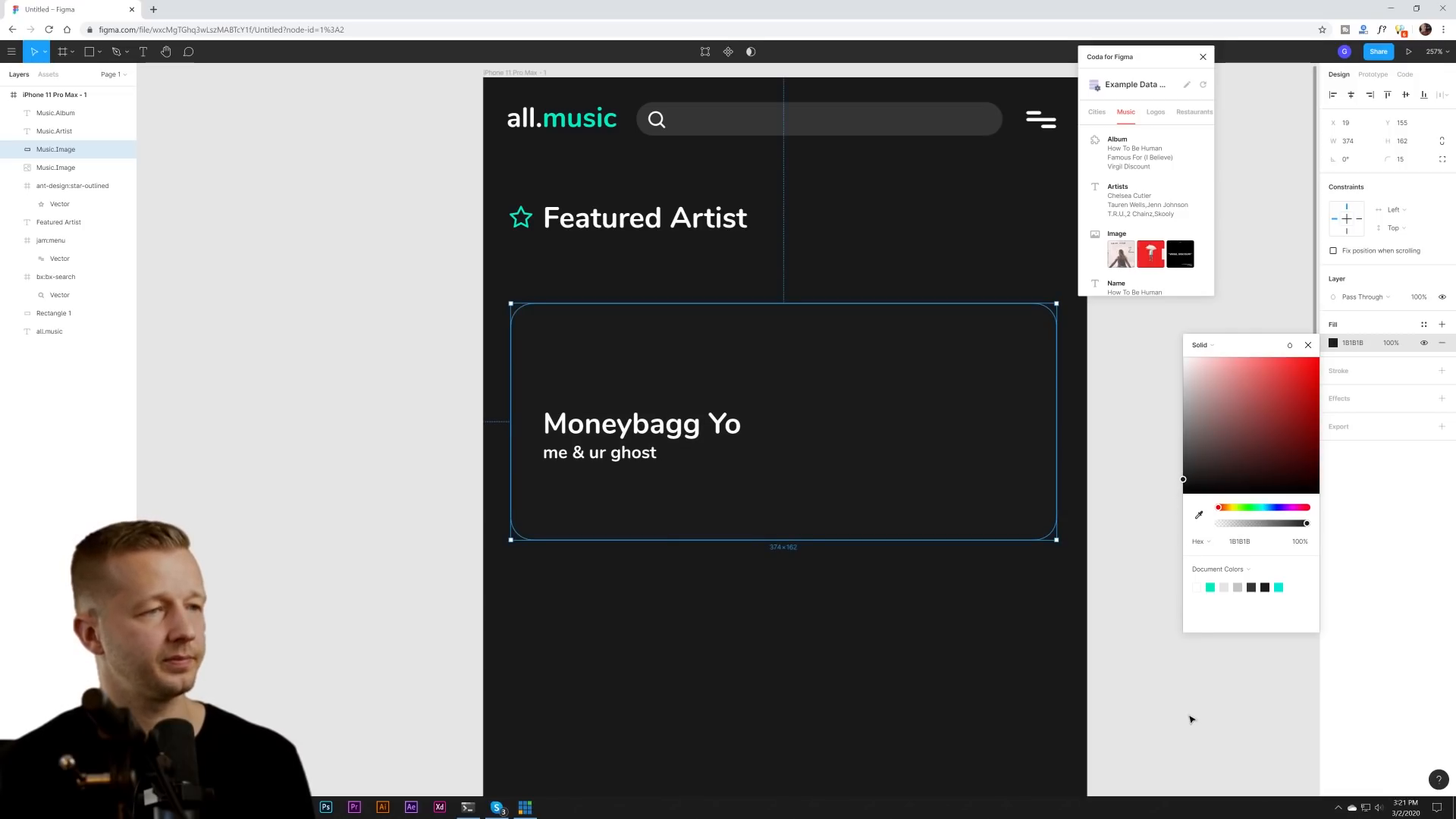
left_click(1186, 648)
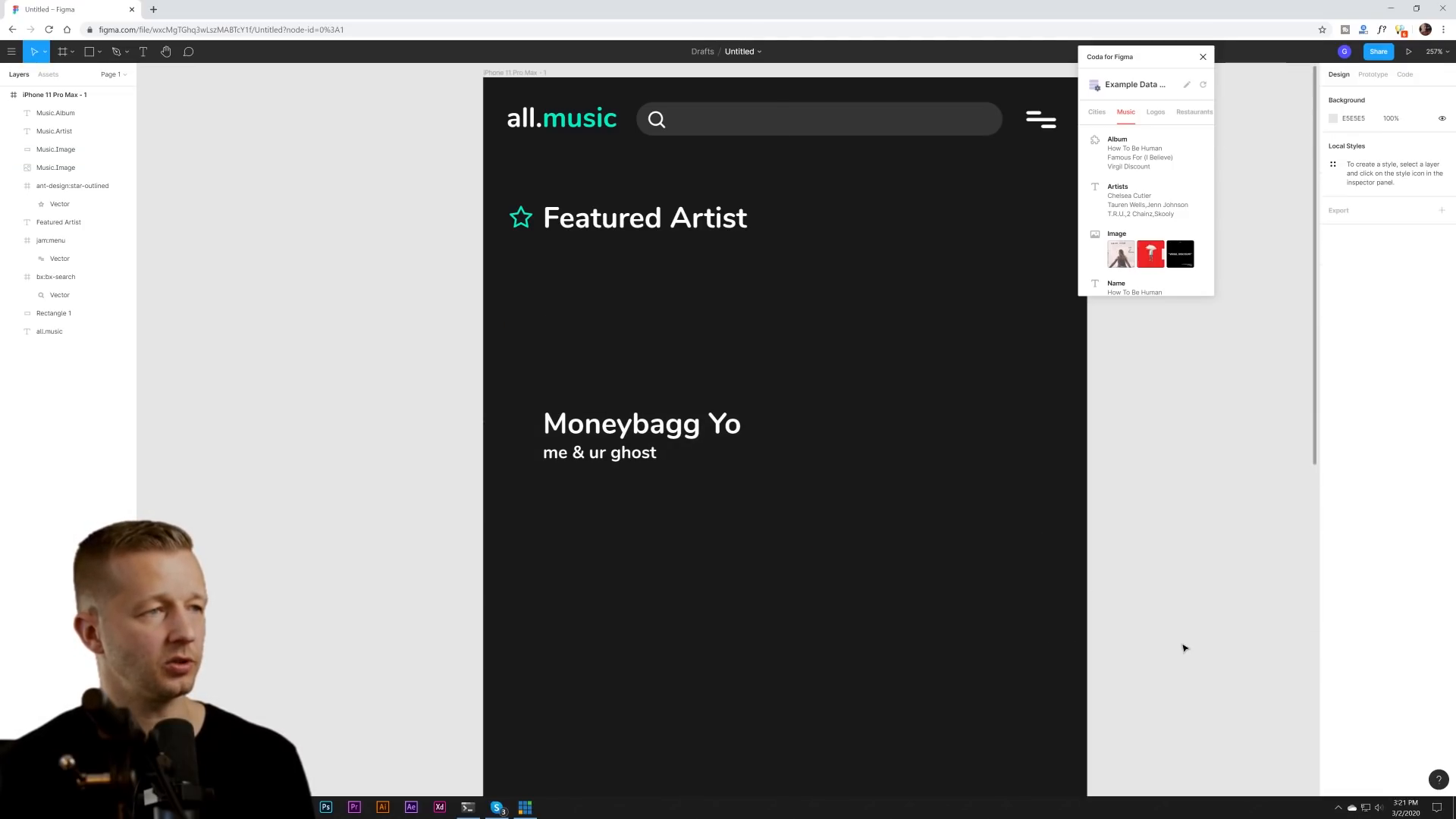
- Shift the dark overlay down to Y 191 to check the image beneath it, and undo the move
left_click(1006, 401)
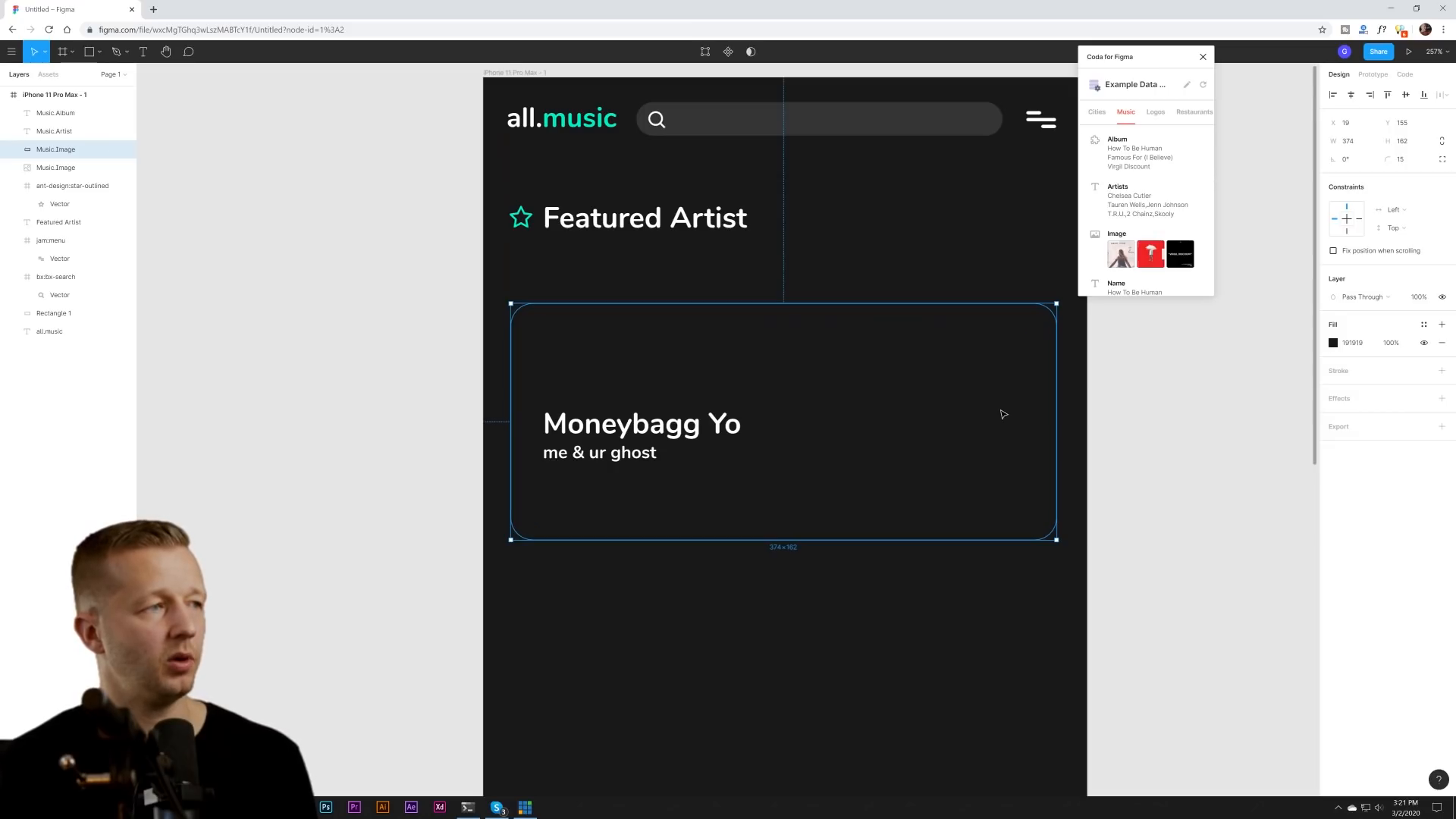
left_click_drag(1003, 414, 998, 454)
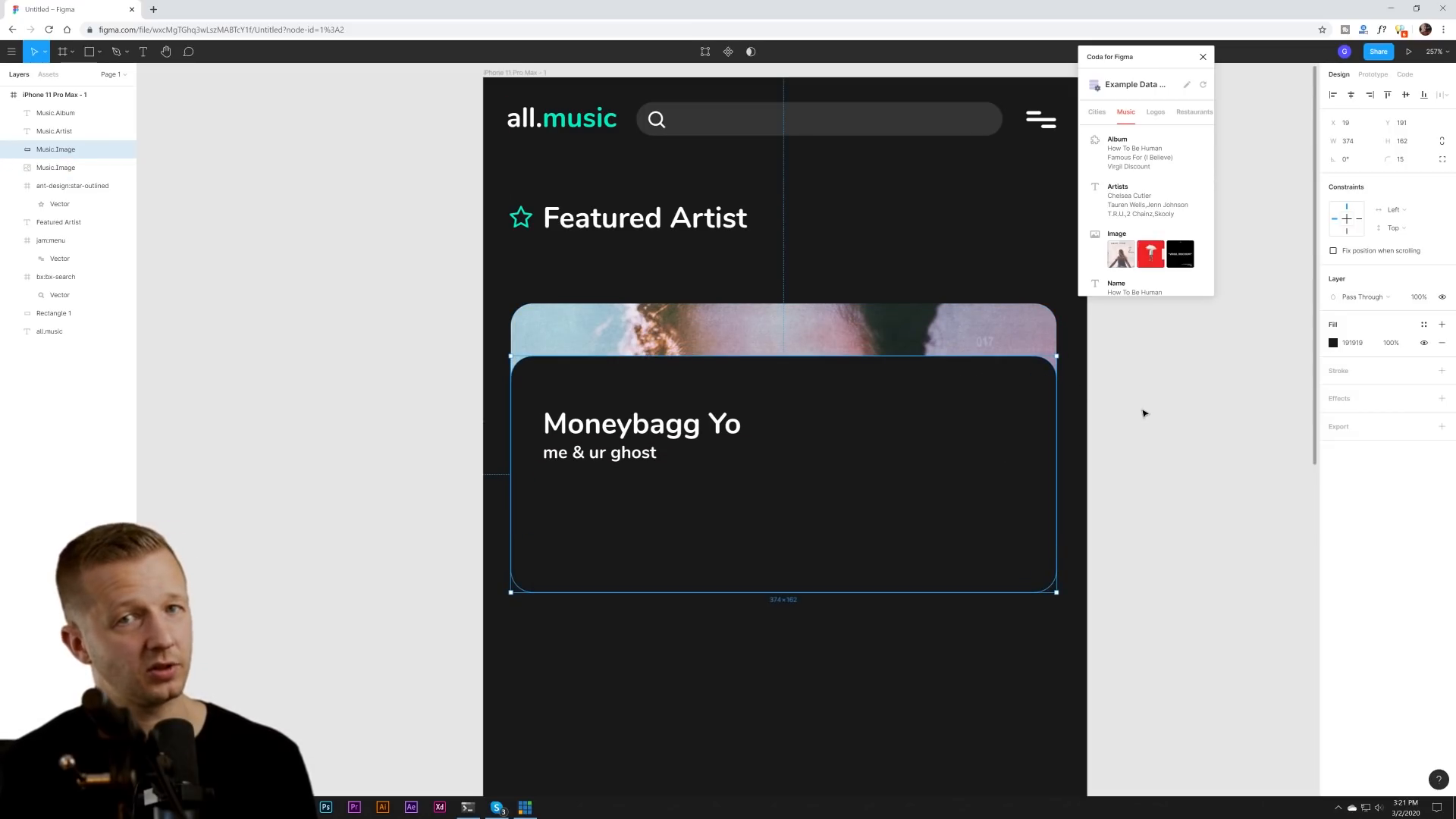
key("ctrl+z")
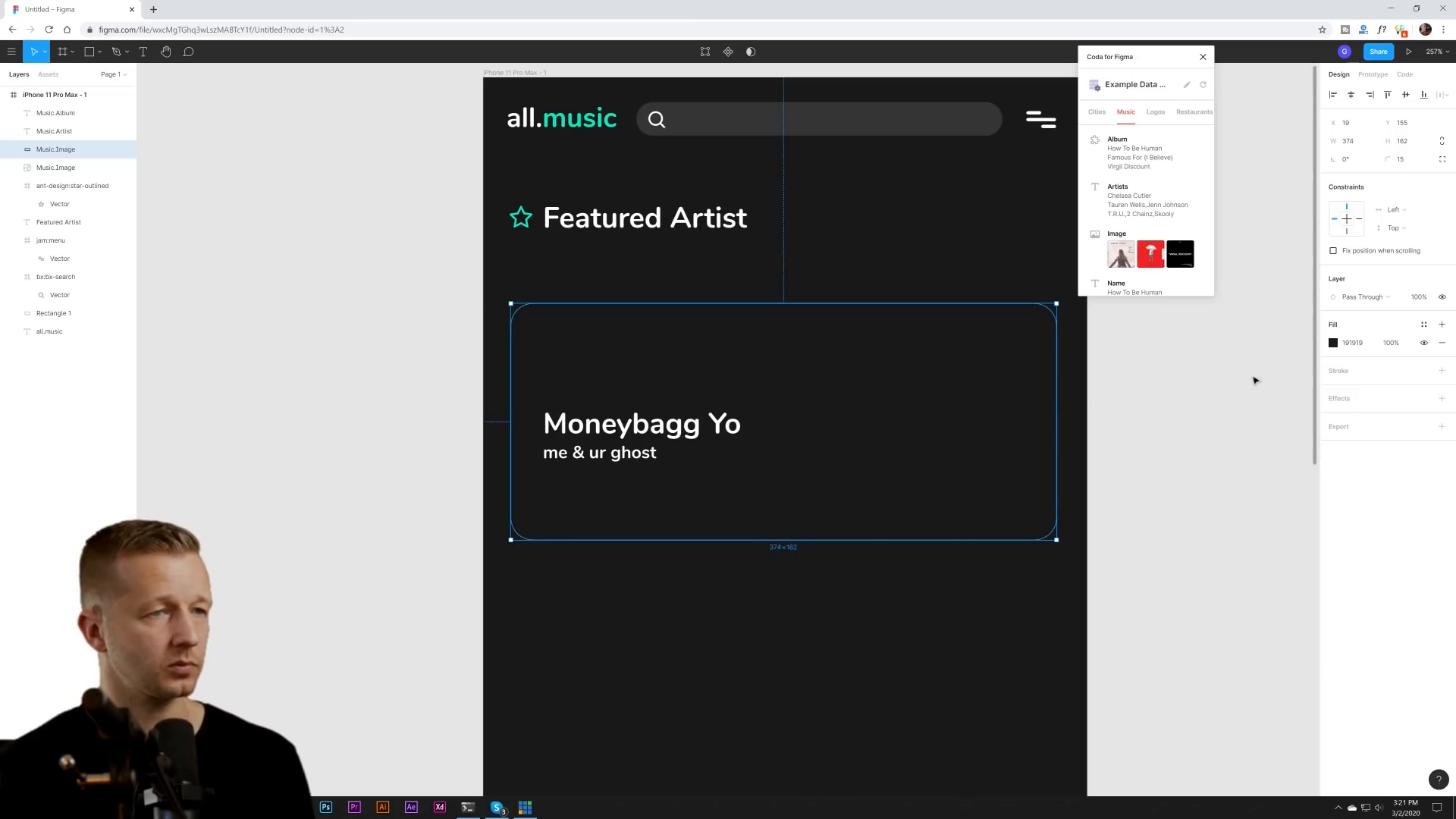
- Change the overlay's fill to a linear gradient, transparent over the upper part of the image and solid 191919 at its lower edge
left_click(1334, 345)
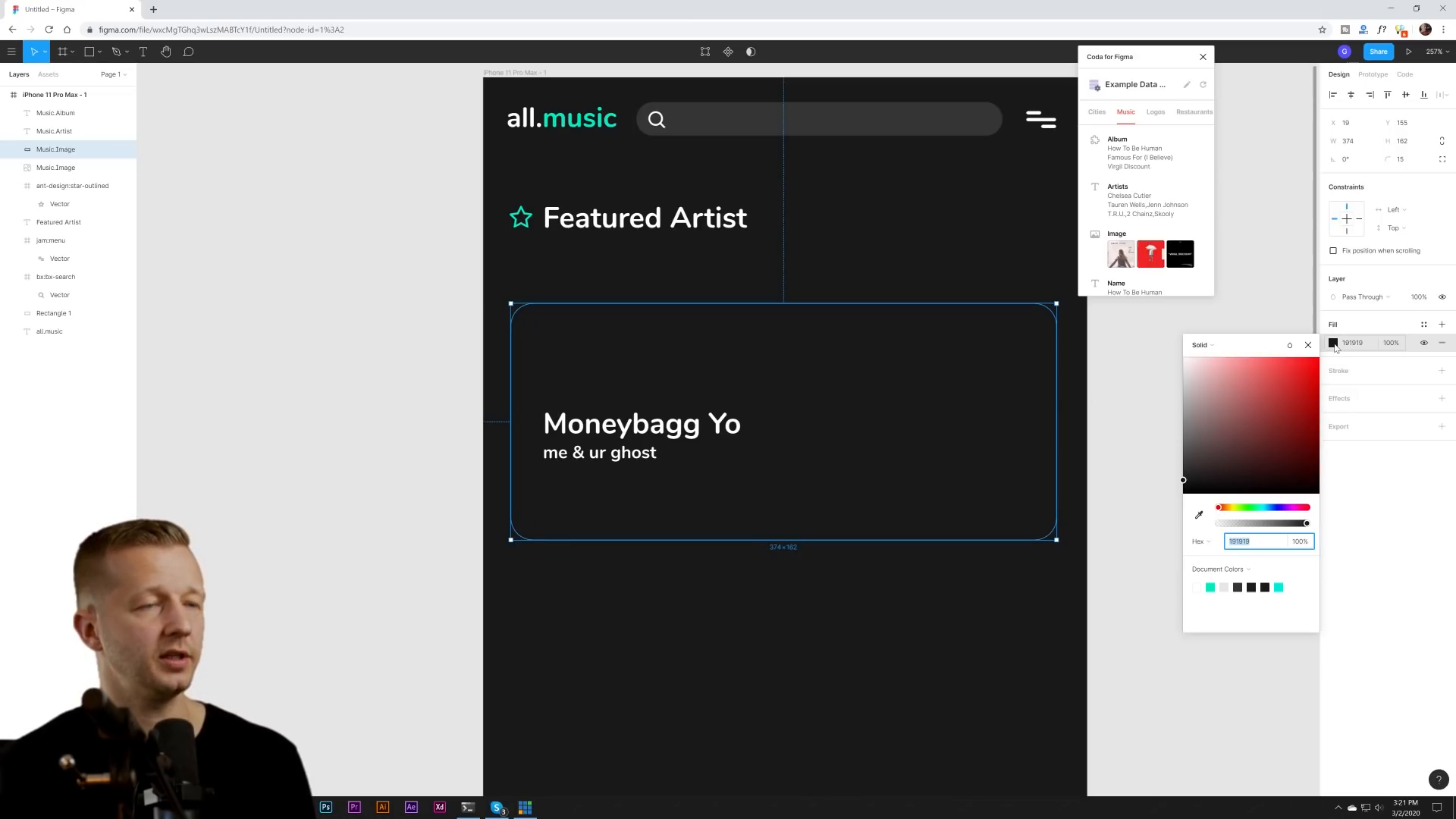
left_click(1209, 346)
left_click(1213, 360)
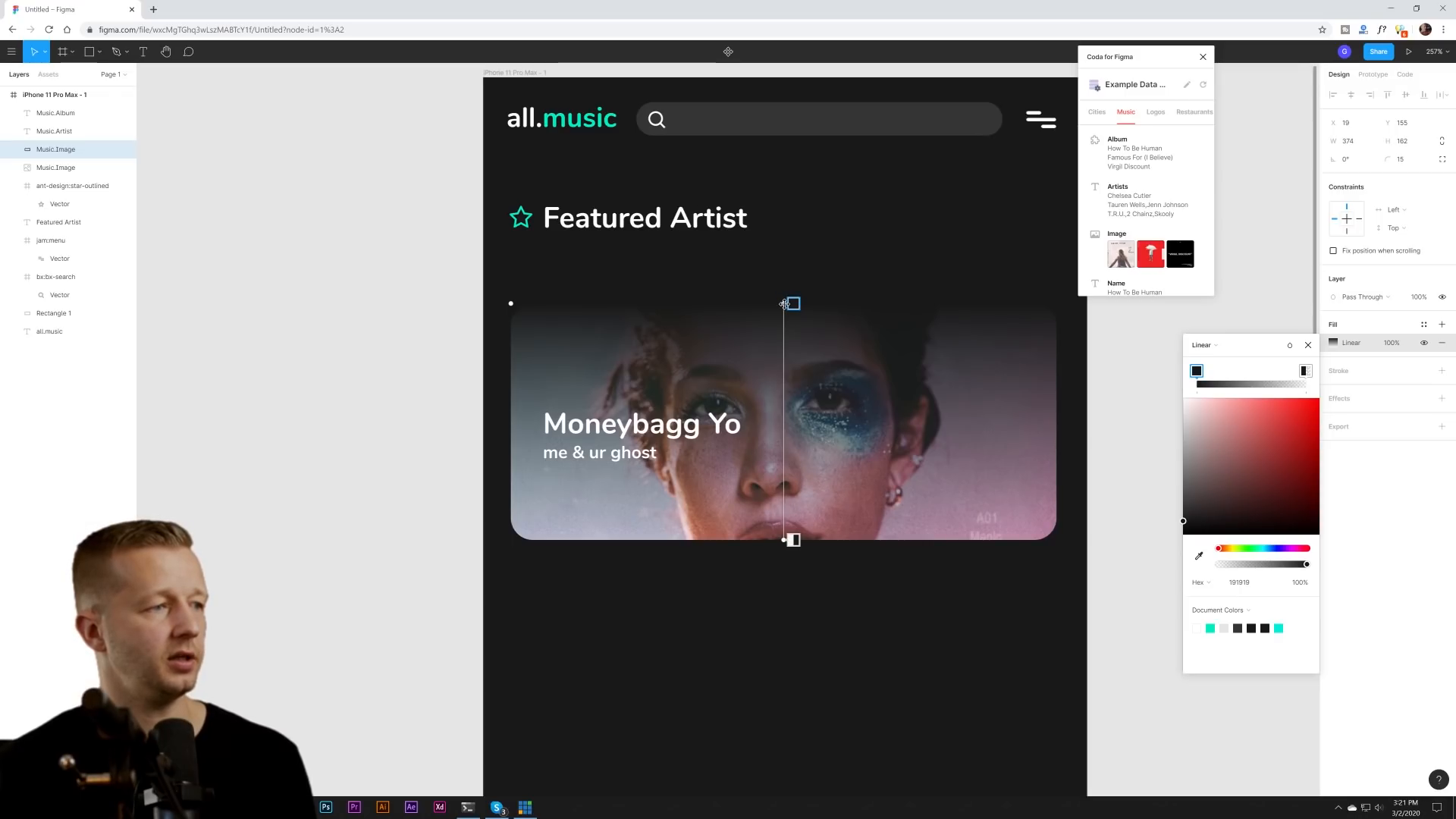
mouse_move(1307, 371)
left_mouse_down()
mouse_move(1219, 371)
mouse_move(1309, 371)
left_mouse_up()
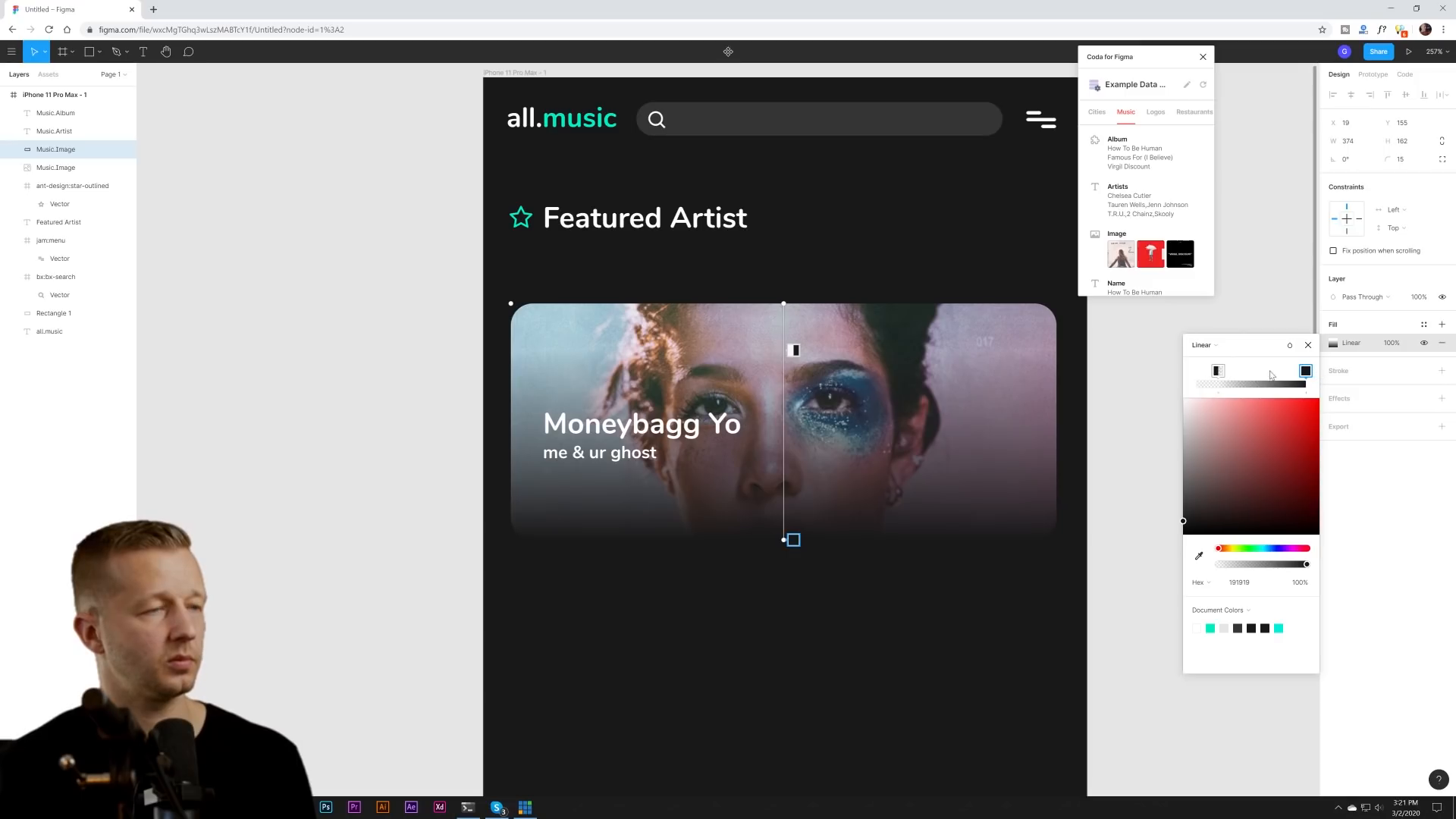
mouse_move(1219, 372)
left_mouse_down()
mouse_move(1205, 375)
mouse_move(1219, 372)
left_mouse_up()
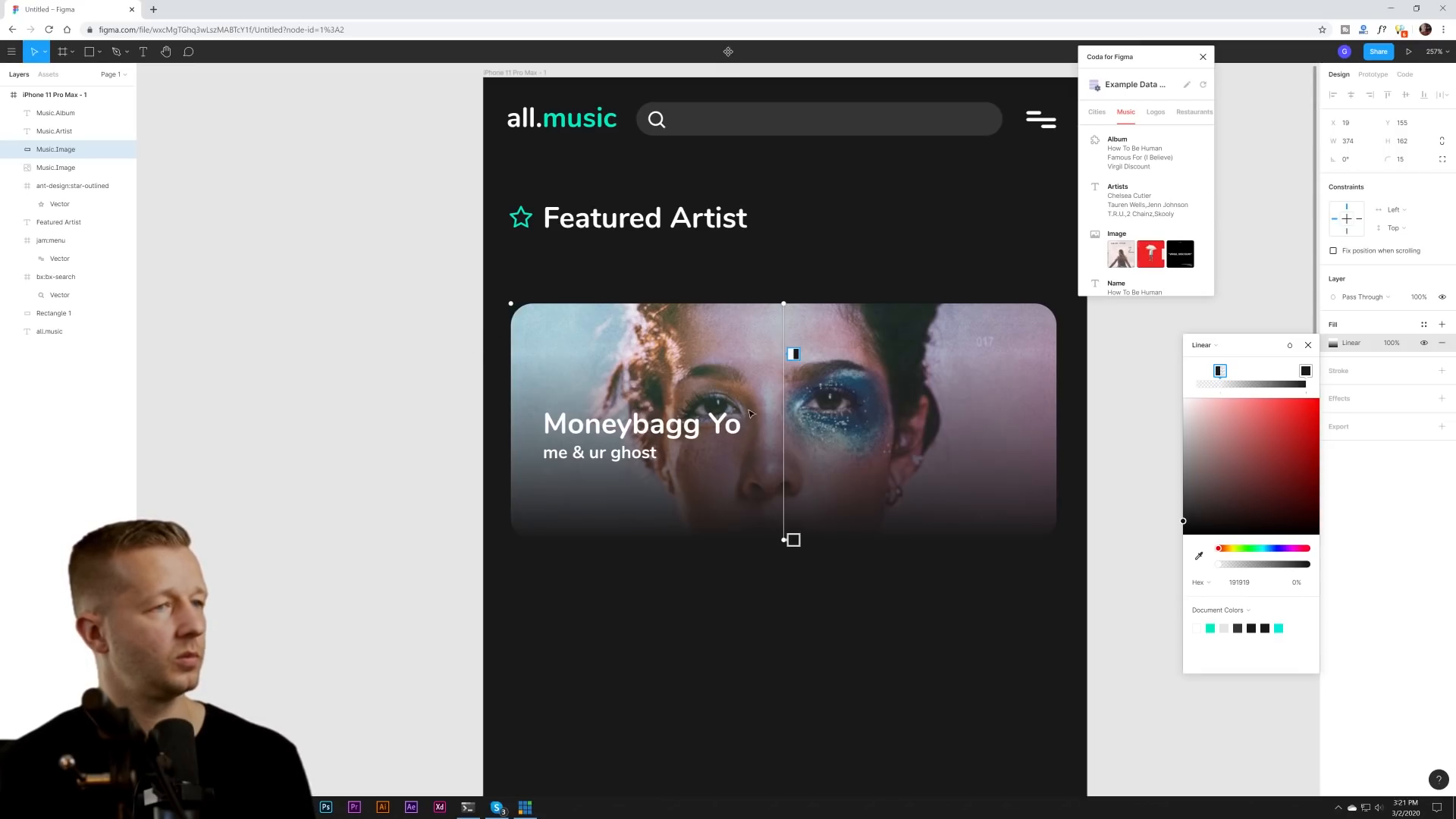
left_click(1138, 407)
- Select the artist image together with its gradient overlay and move both up beneath the Featured Artist heading to Y 123
left_click_drag(1146, 367, 912, 554)
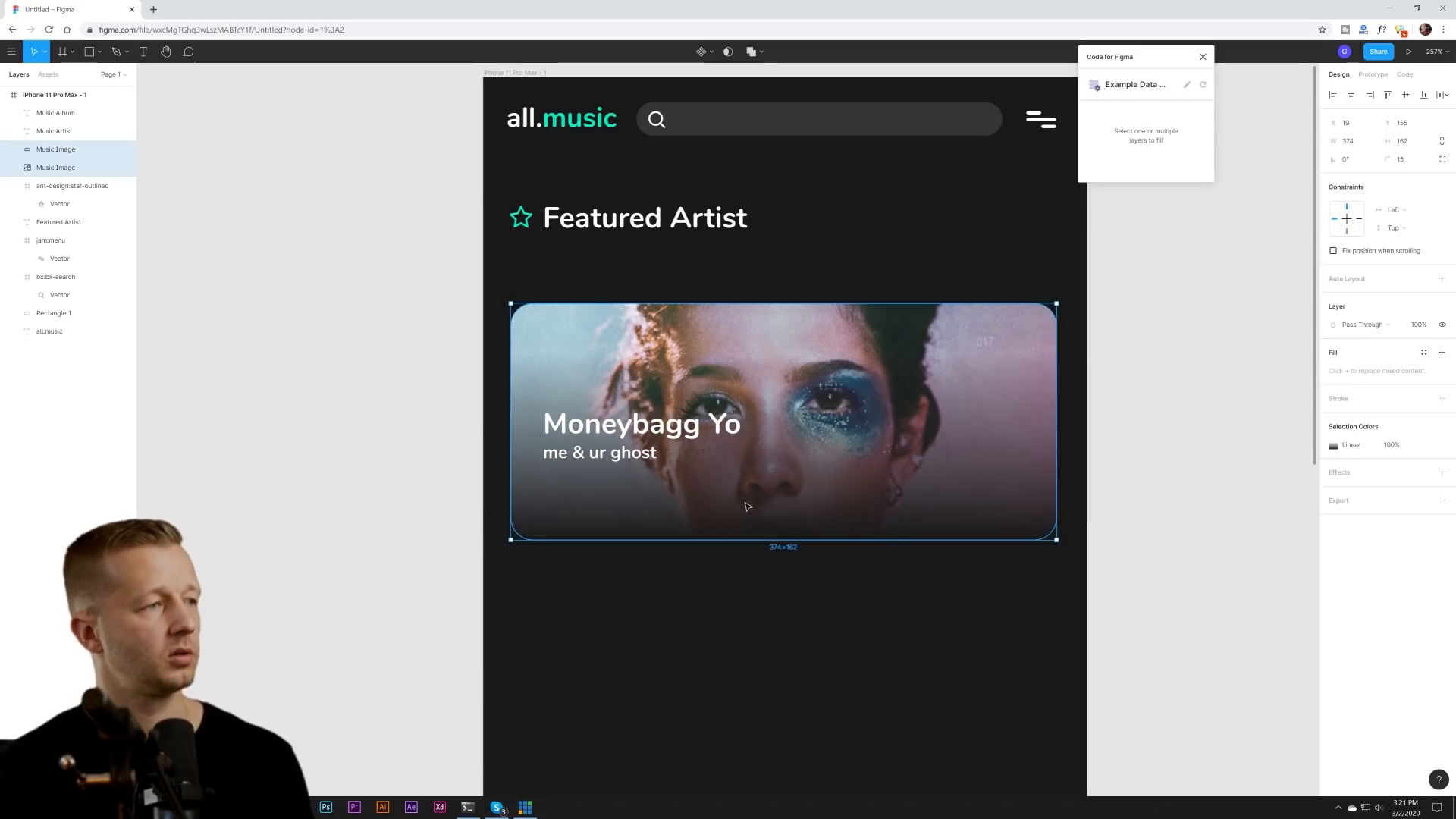
left_click_drag(1147, 383, 861, 570)
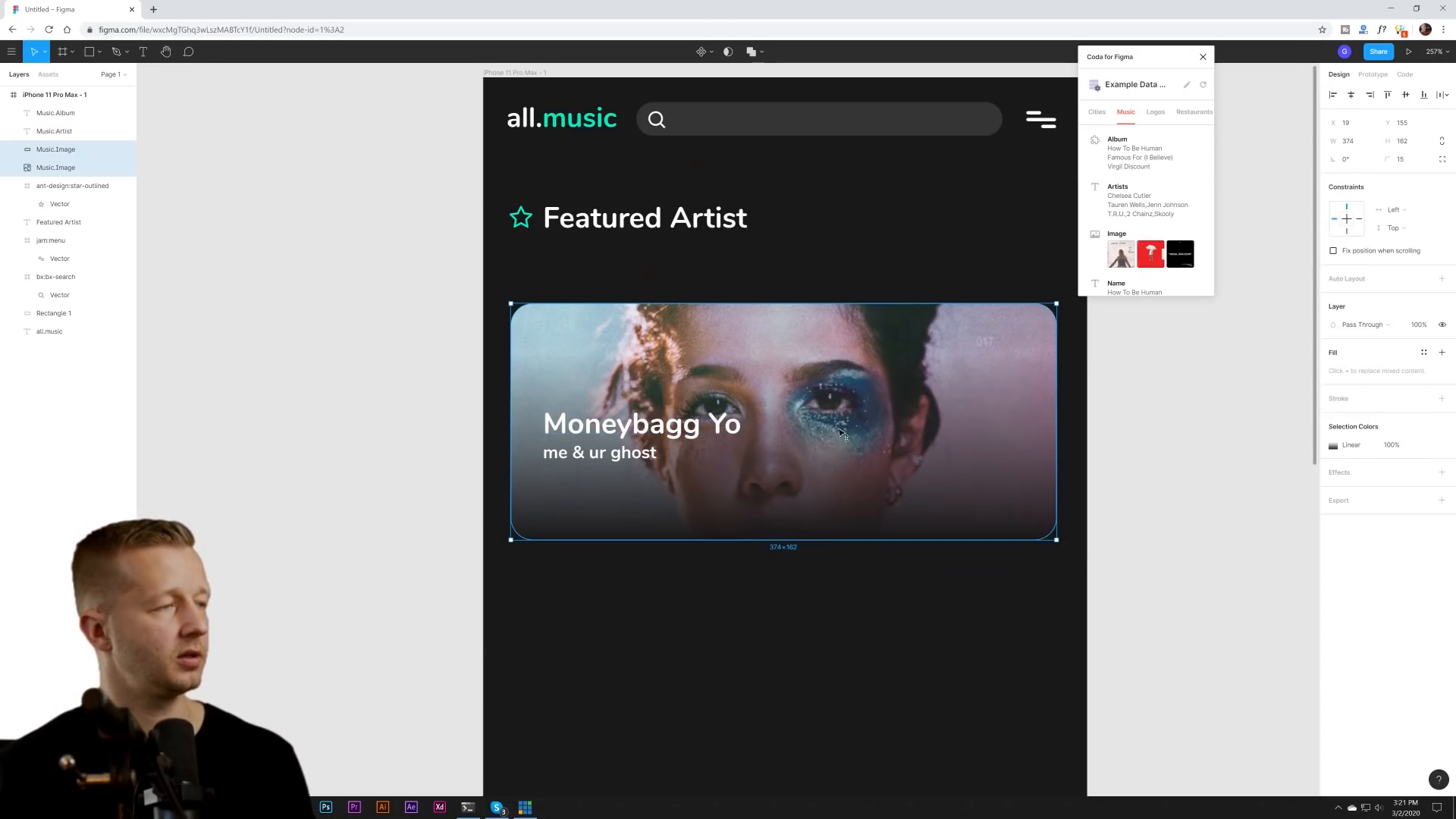
left_click_drag(842, 434, 837, 395)
left_click(1132, 438)
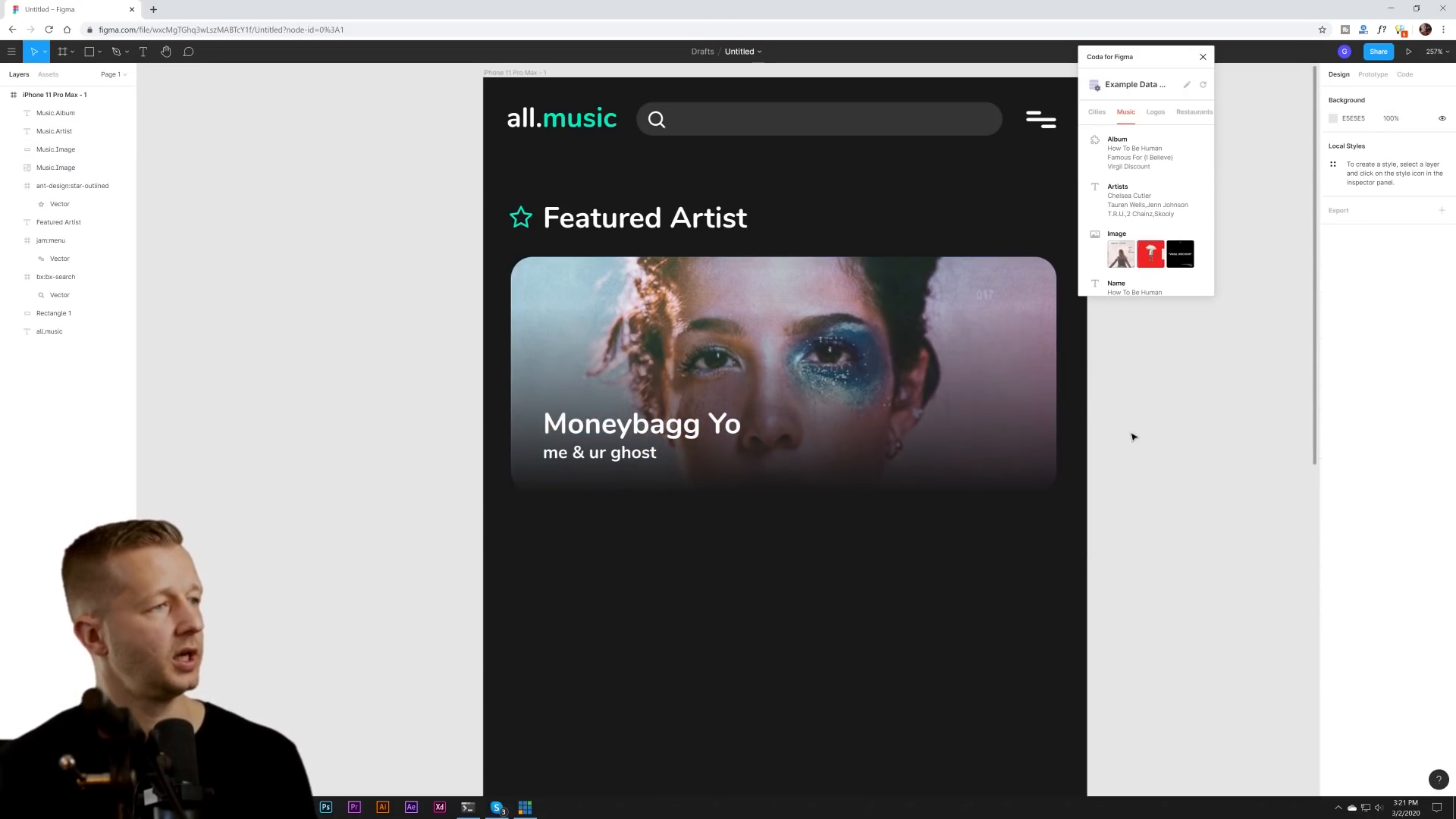
- Reduce the opacity of the overlay gradient's dark lower stop to 80% and shift its transparent stop further down the image
scroll(1132, 499, "down", 3)
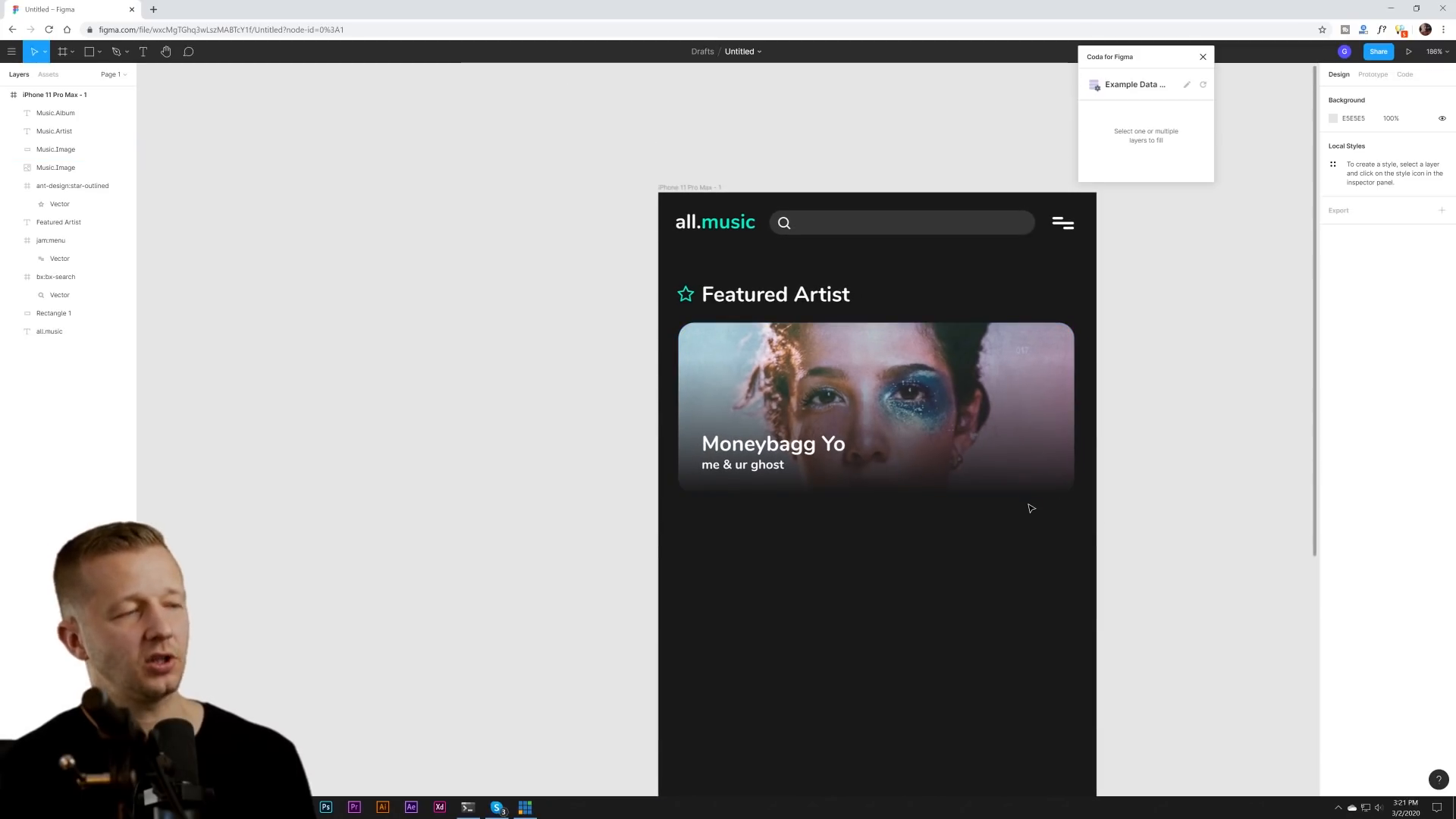
scroll(1006, 491, "up", 3)
left_click(997, 486)
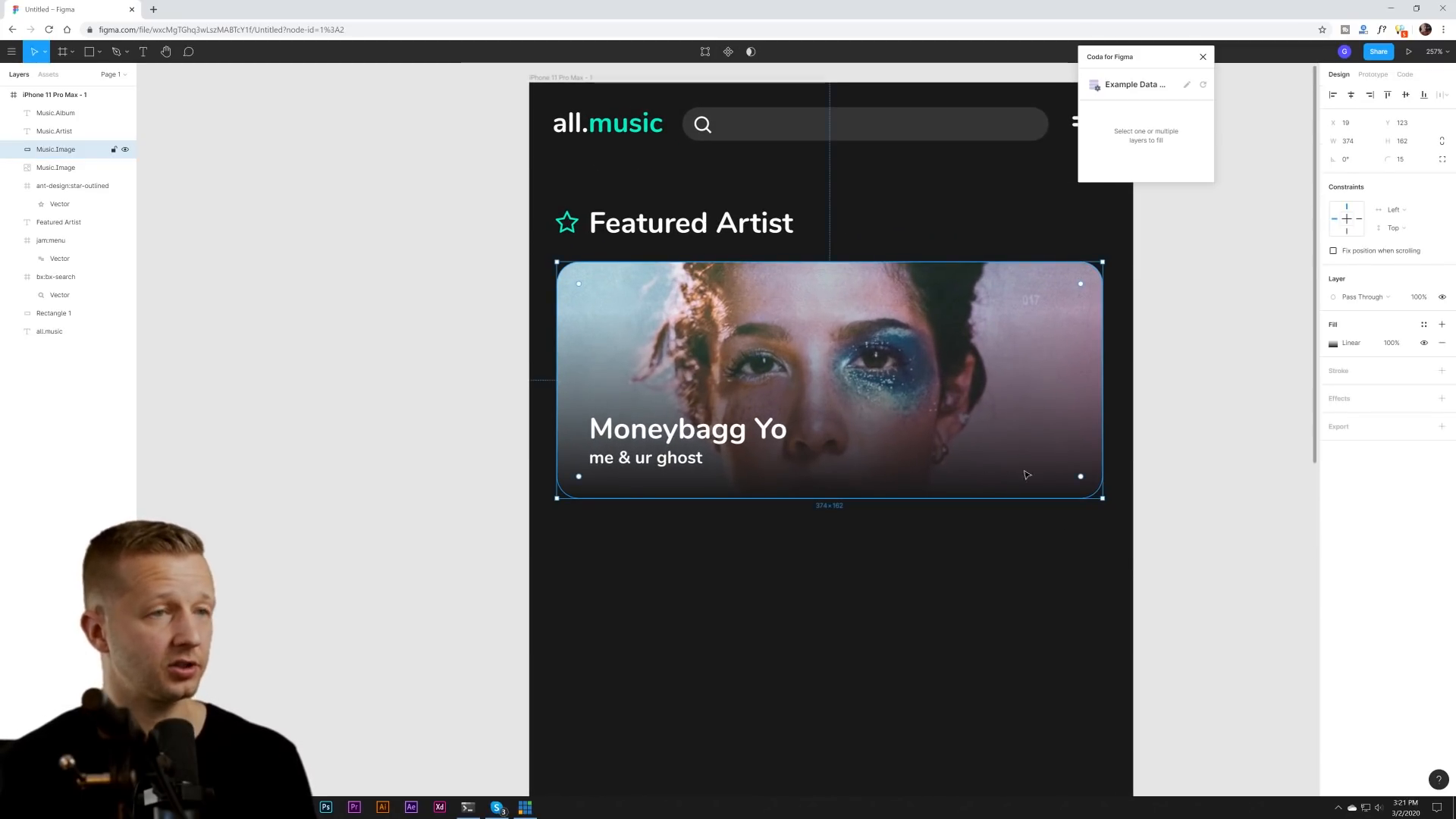
left_click(1334, 349)
left_click(1334, 350)
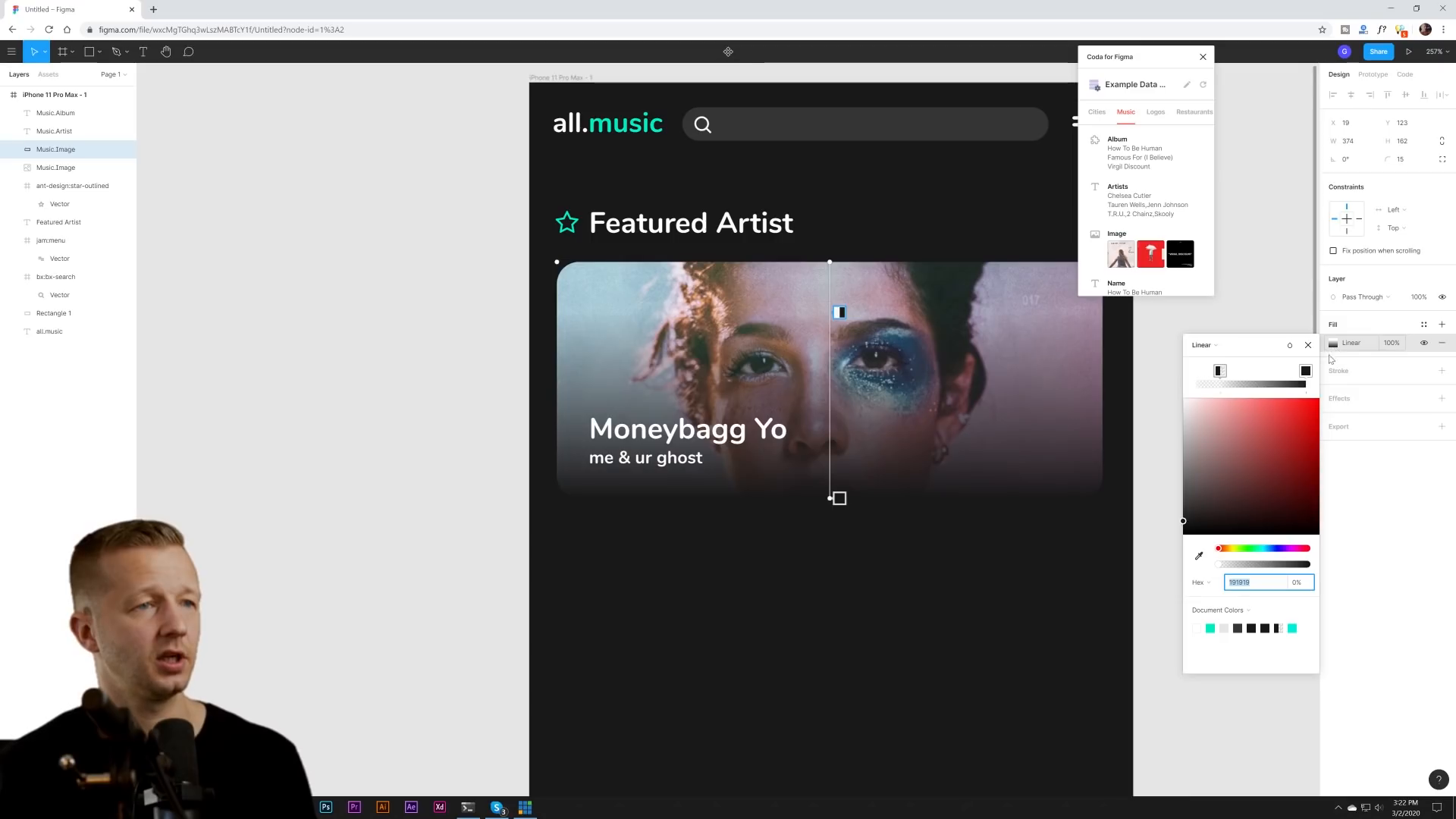
left_click(1306, 372)
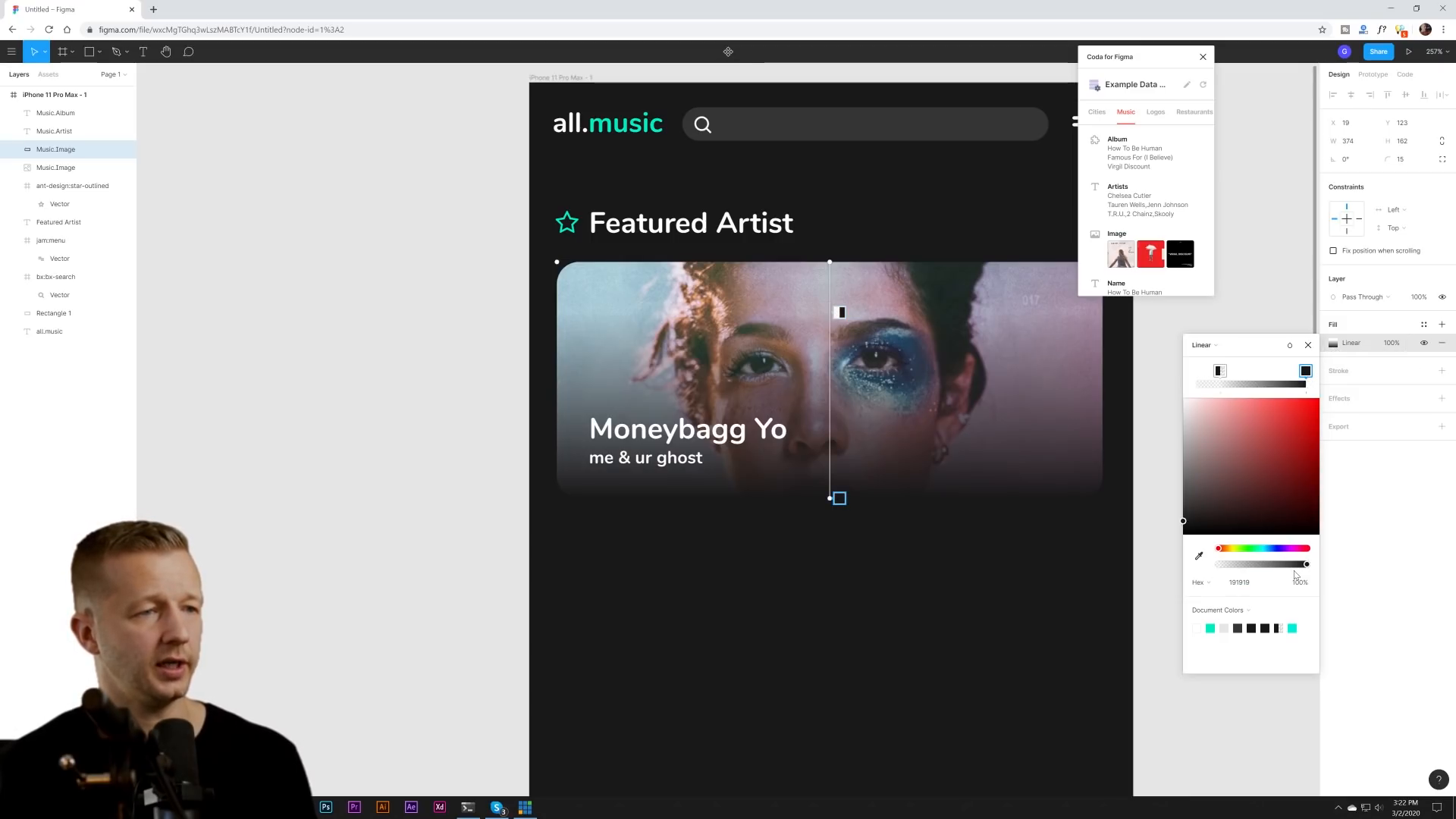
left_click_drag(1306, 565, 1290, 569)
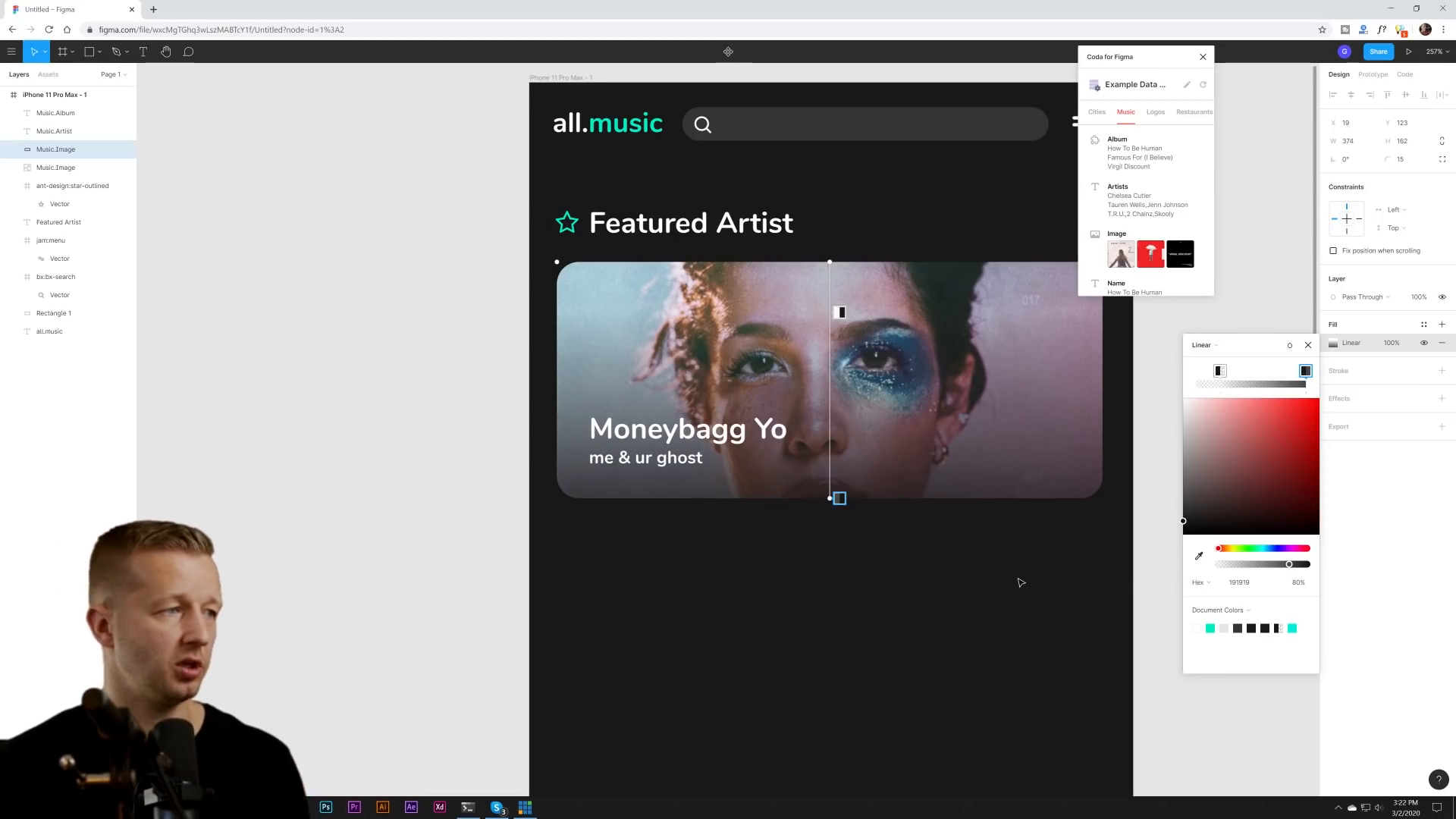
left_click_drag(1213, 378, 1297, 383)
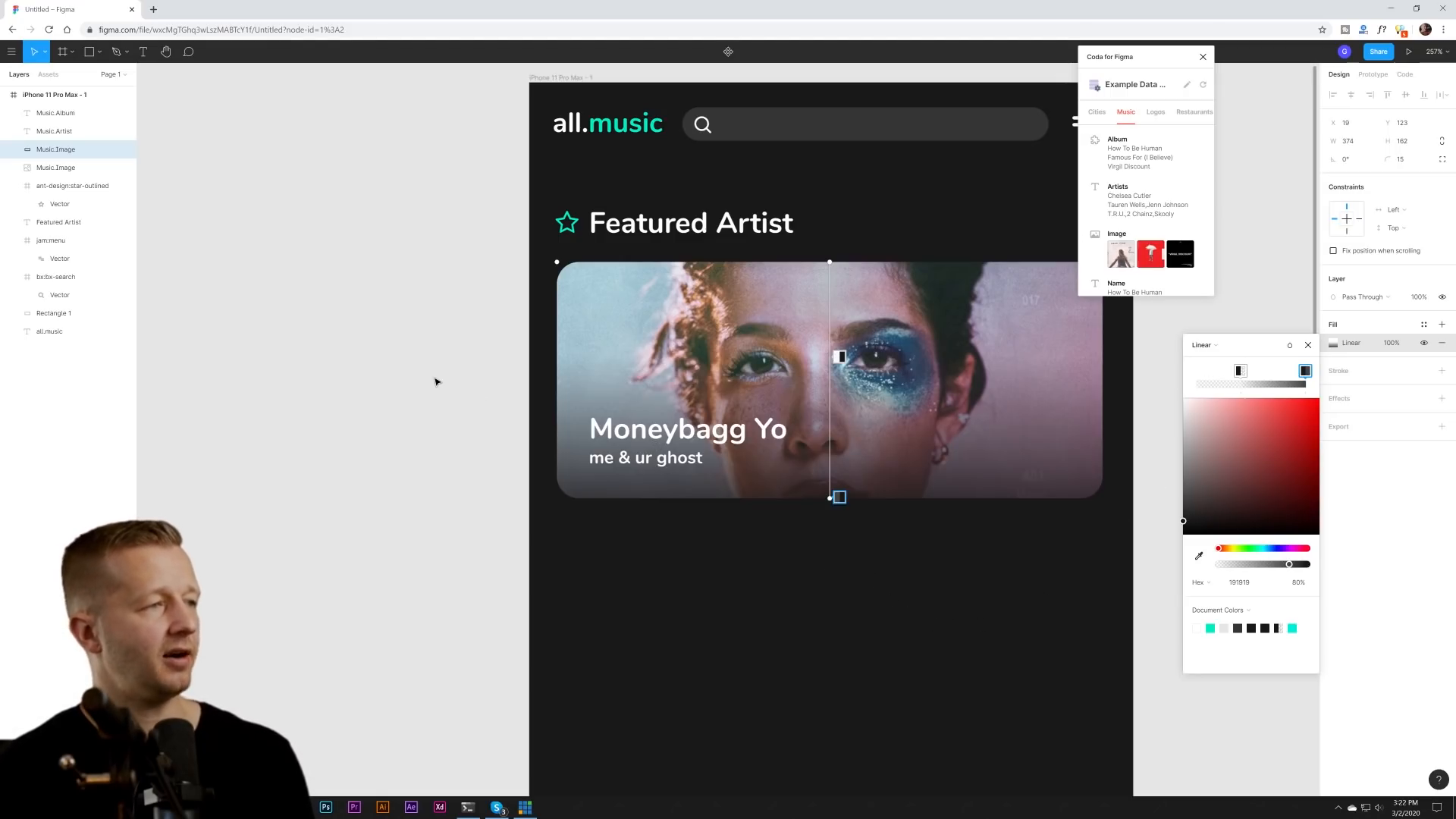
- Change the "me & ur ghost" album title on the featured card from bold to a lighter font weight
left_click(1307, 347)
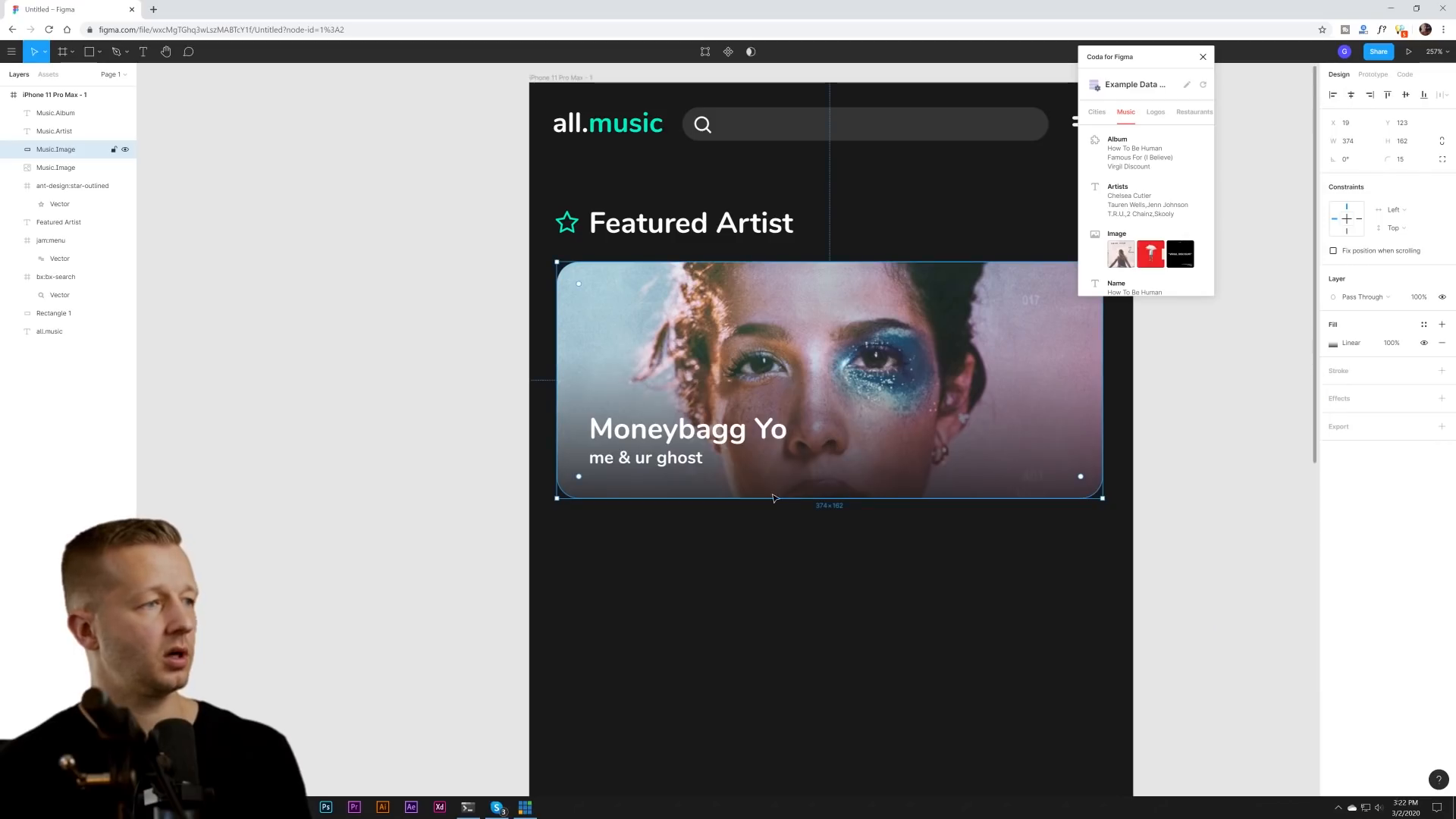
left_click(662, 443)
left_click(664, 464, "shift")
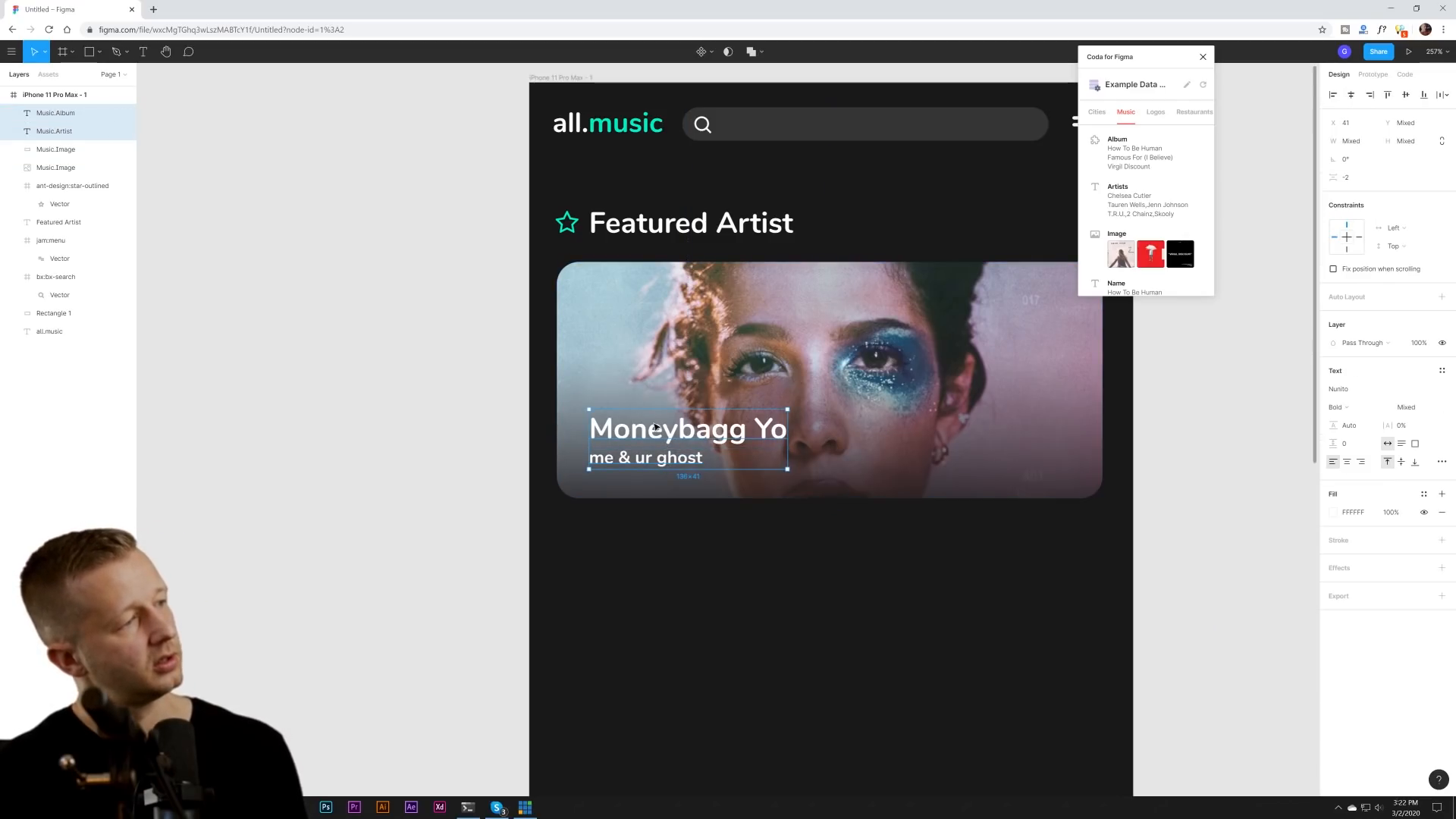
left_click(842, 594)
left_click_drag(1134, 536, 989, 533)
left_click(531, 464)
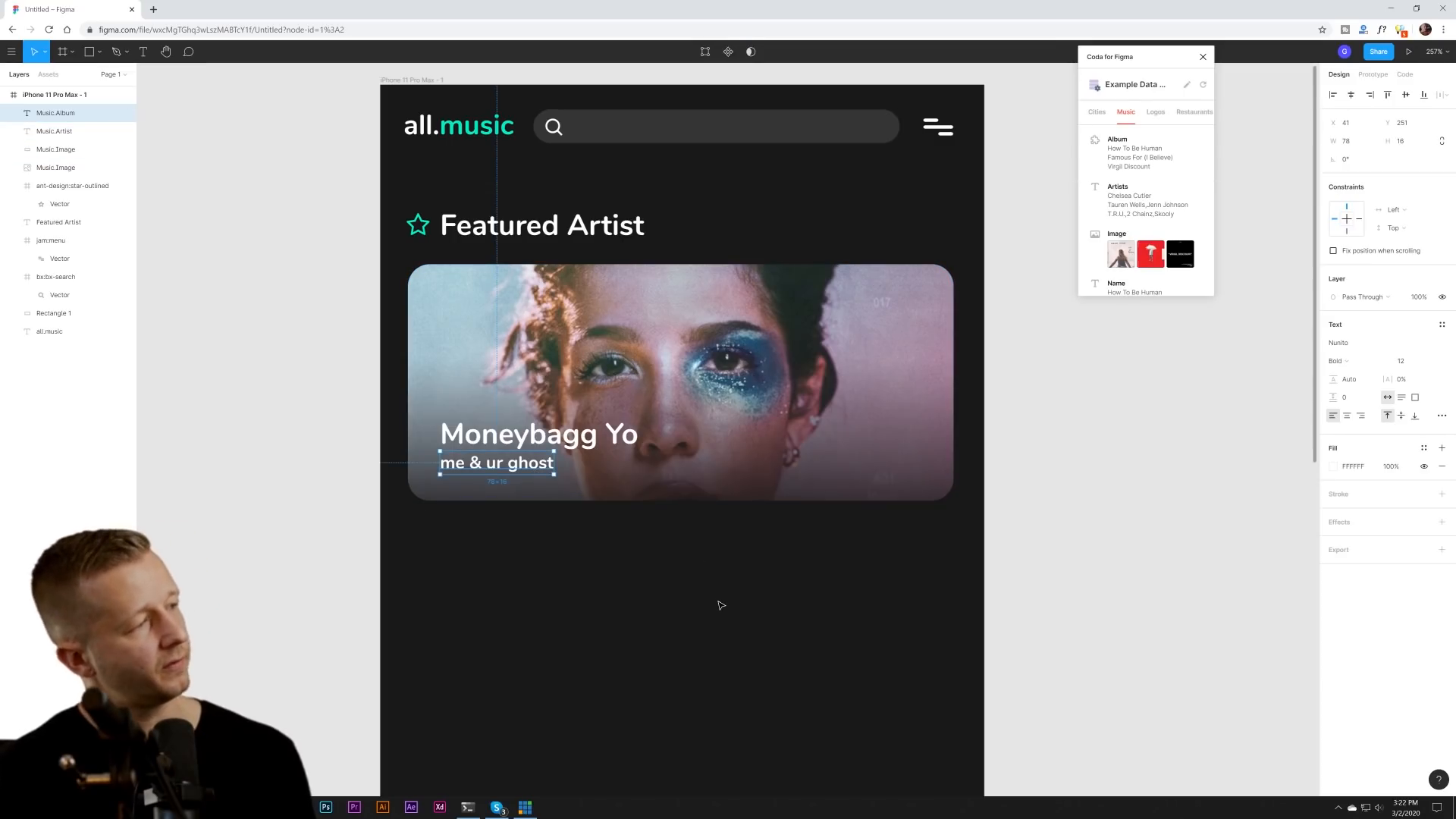
left_click(1354, 363)
left_click(1350, 334)
left_click(1113, 482)
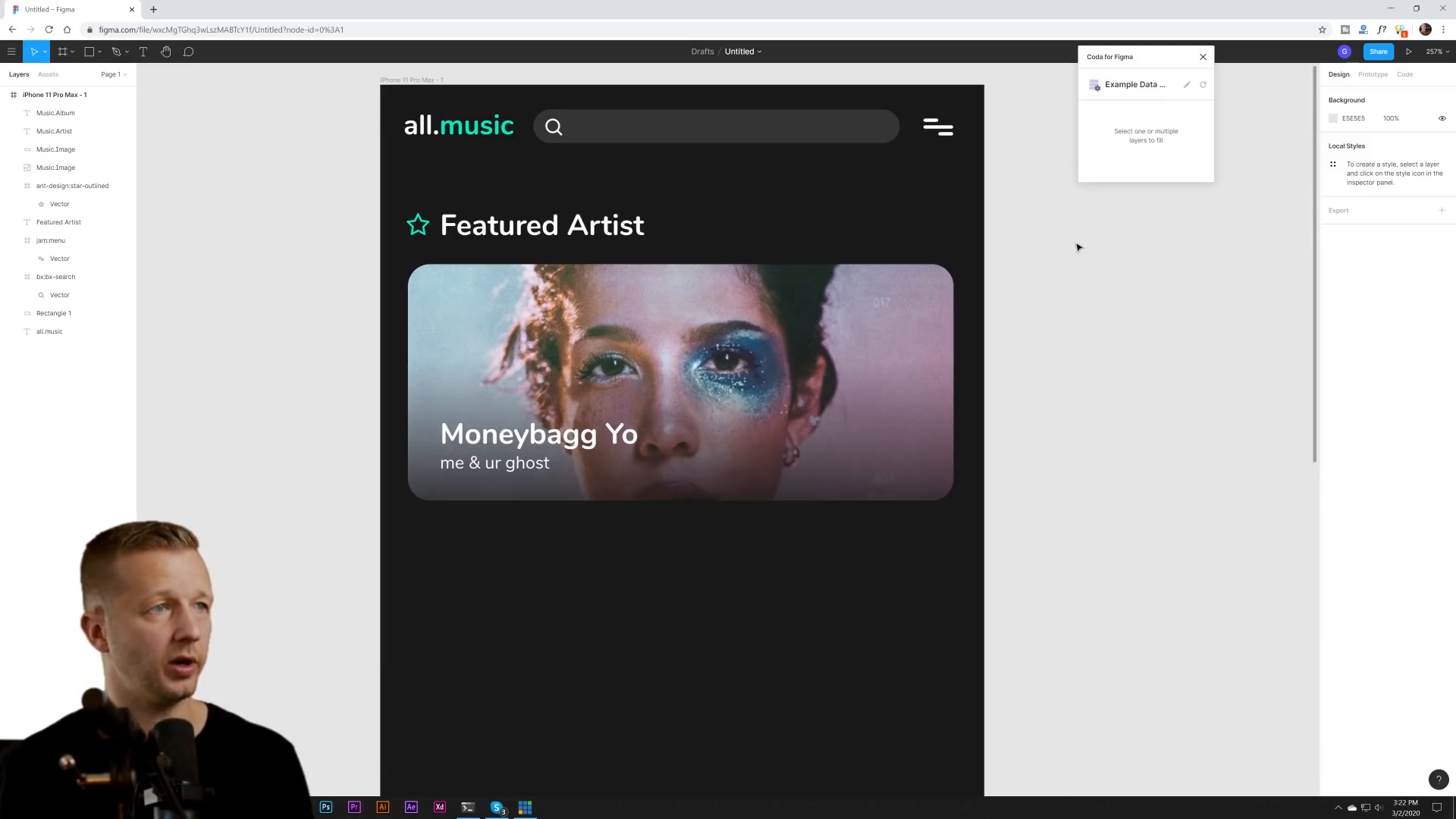
- Search the Iconify plugin for "heart" and import the ant-design:heart-outlined icon into the iPhone 11 Pro Max frame
right_click(1092, 304)
mouse_move(1101, 349)
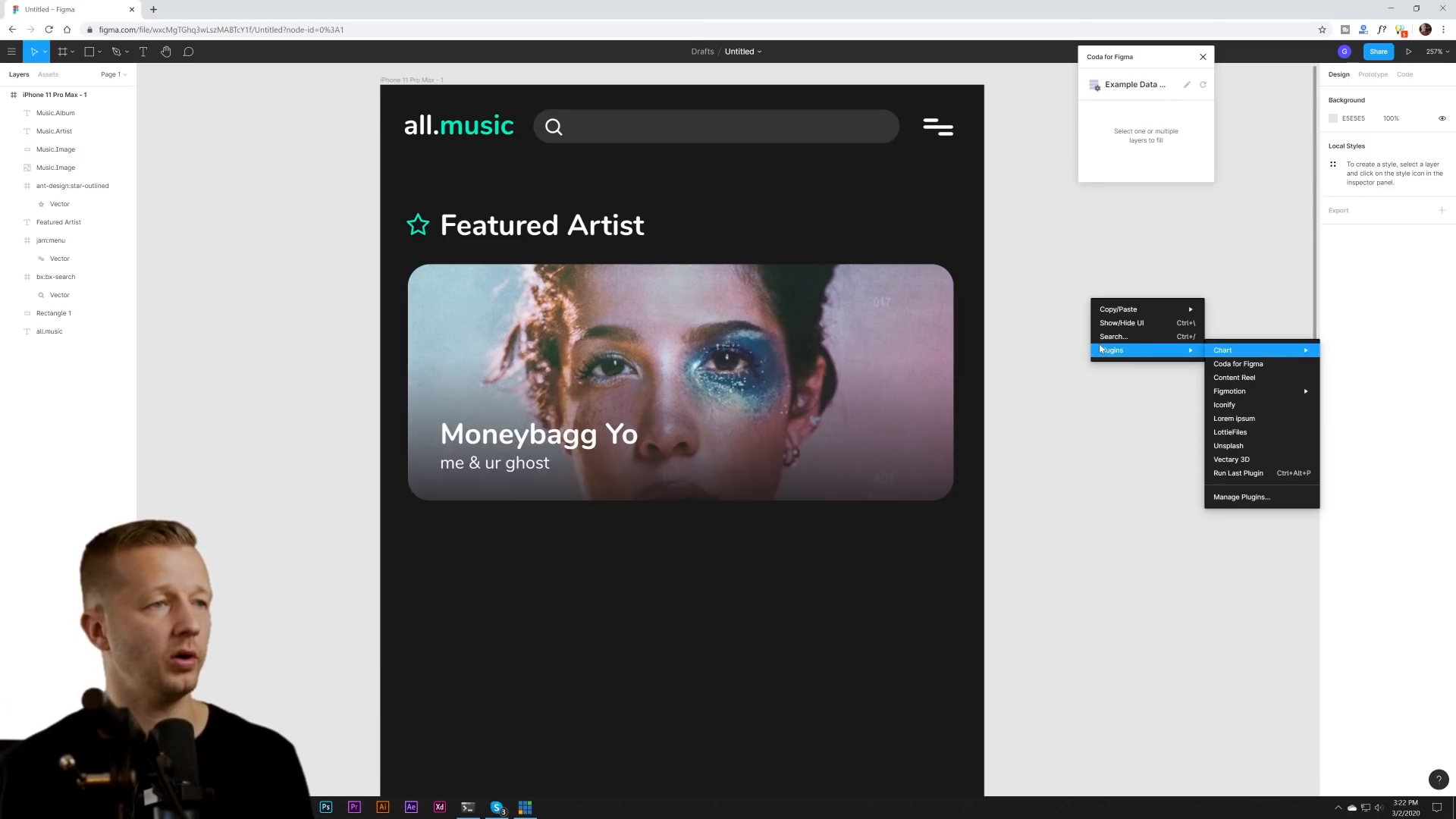
left_click(1224, 405)
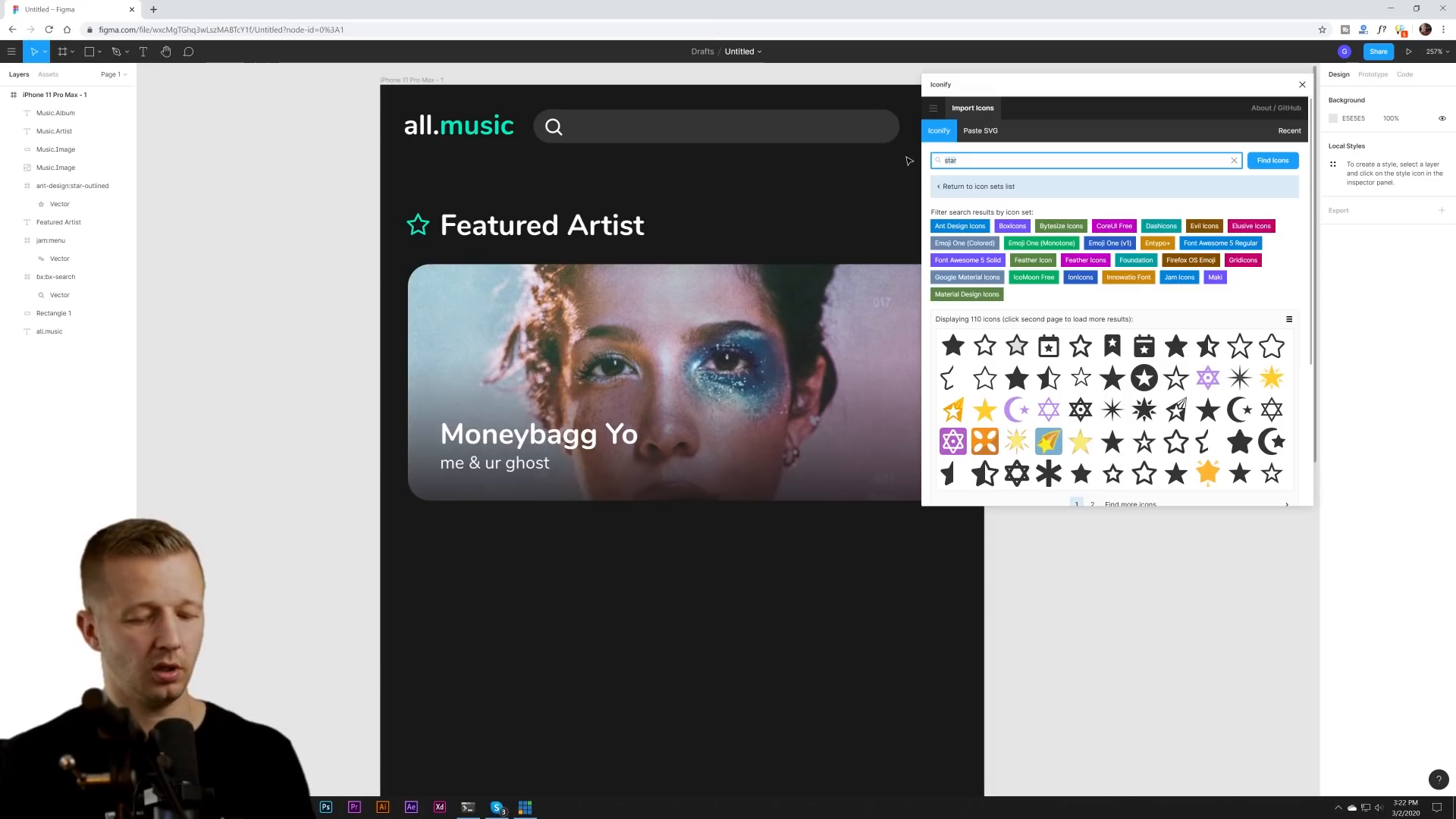
type("hear")
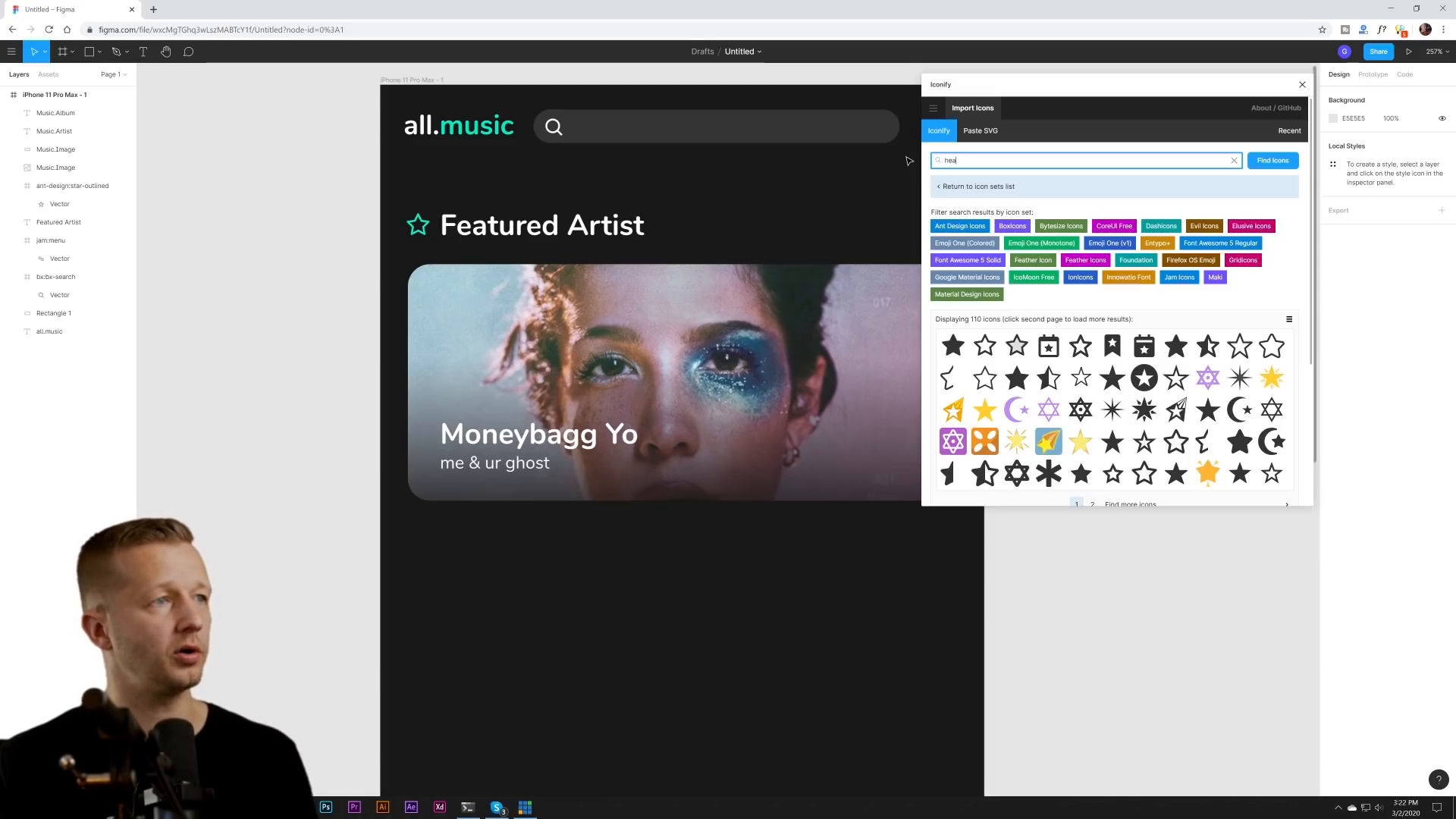
type("t")
key("Return")
left_click_drag(985, 329, 852, 506)
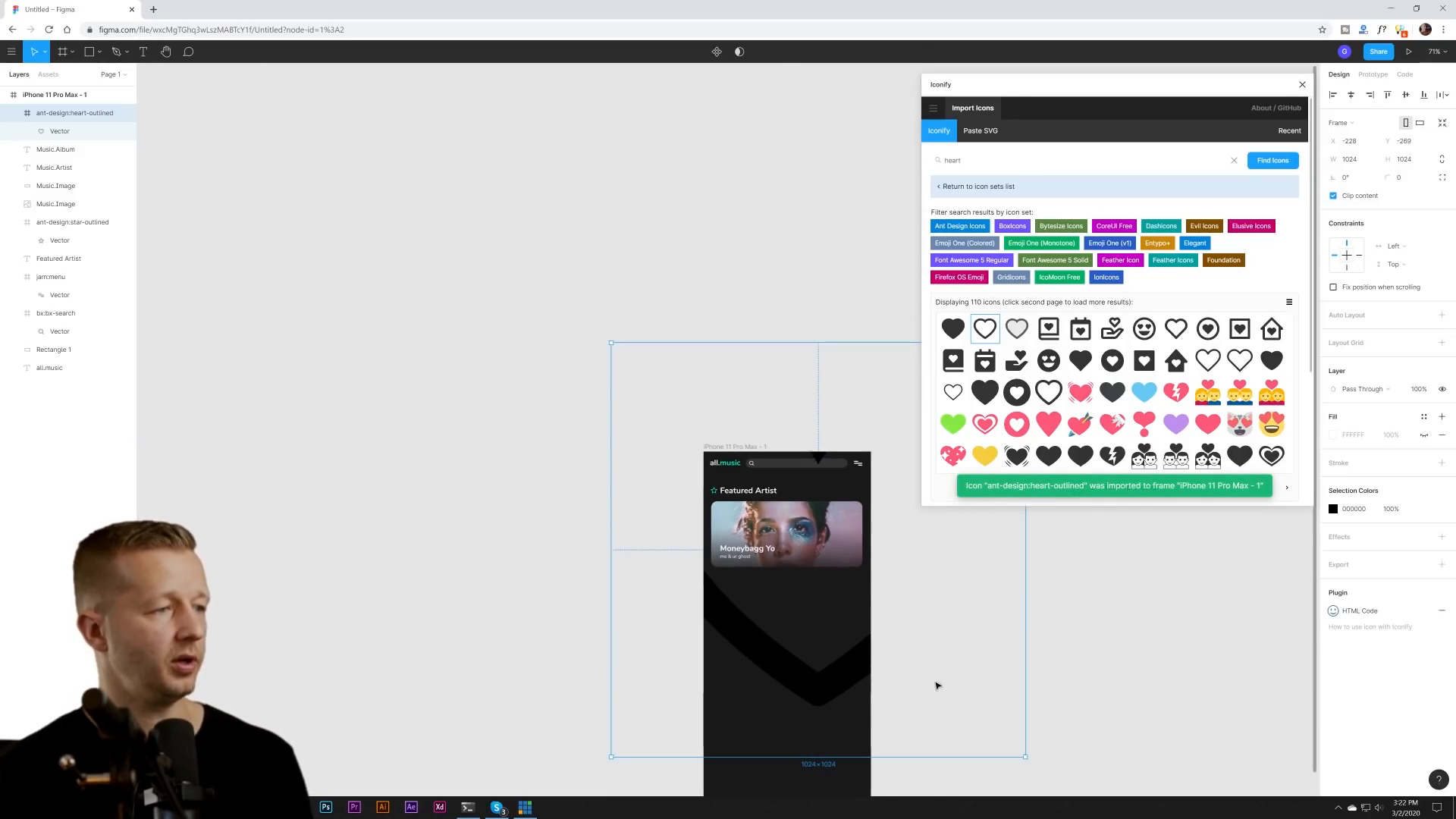
- Scale the heart icon down to 32 × 32 and place it in the lower-right corner of the featured card
left_click_drag(1025, 756, 824, 565)
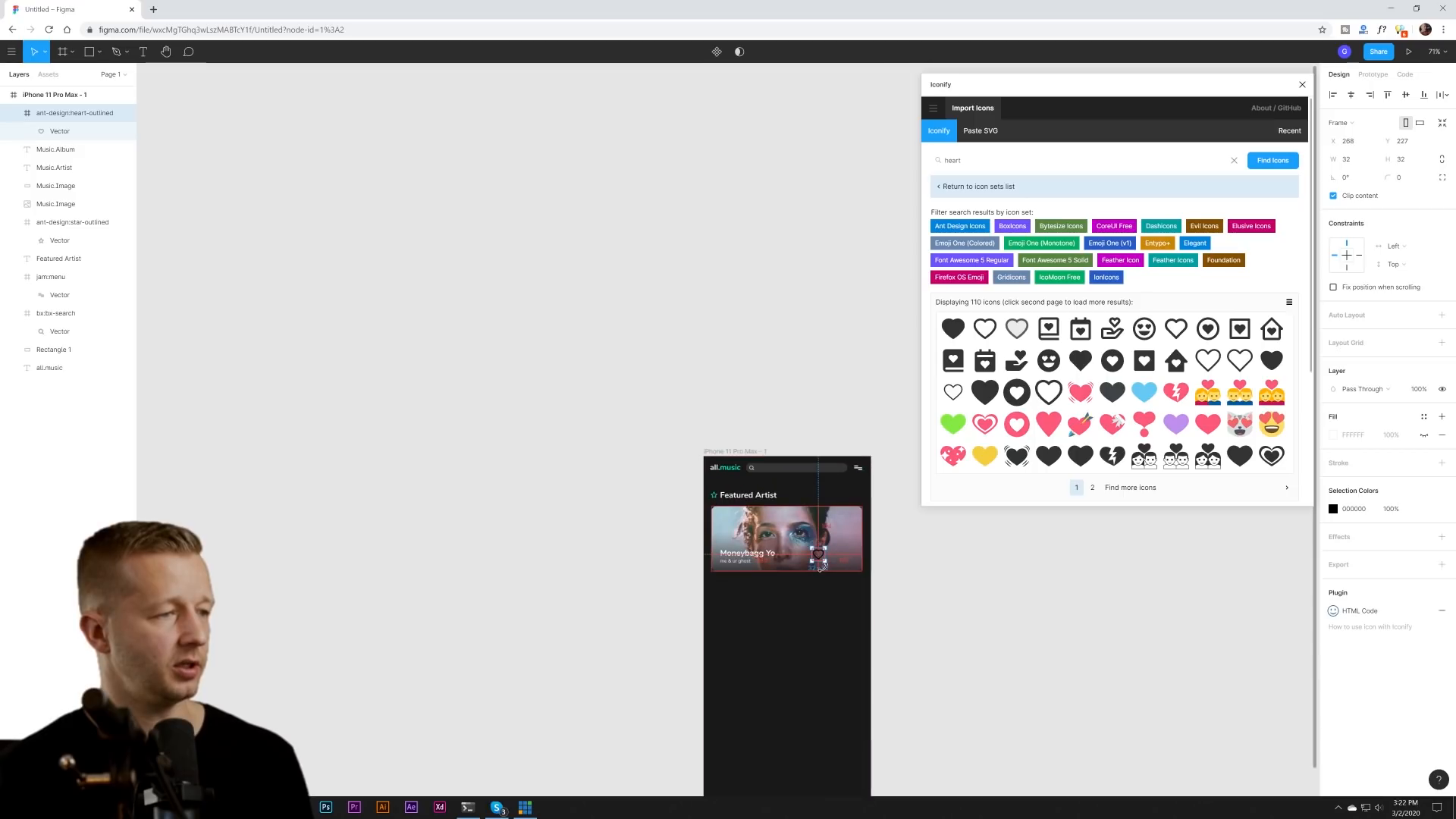
scroll(824, 566, "up", 10)
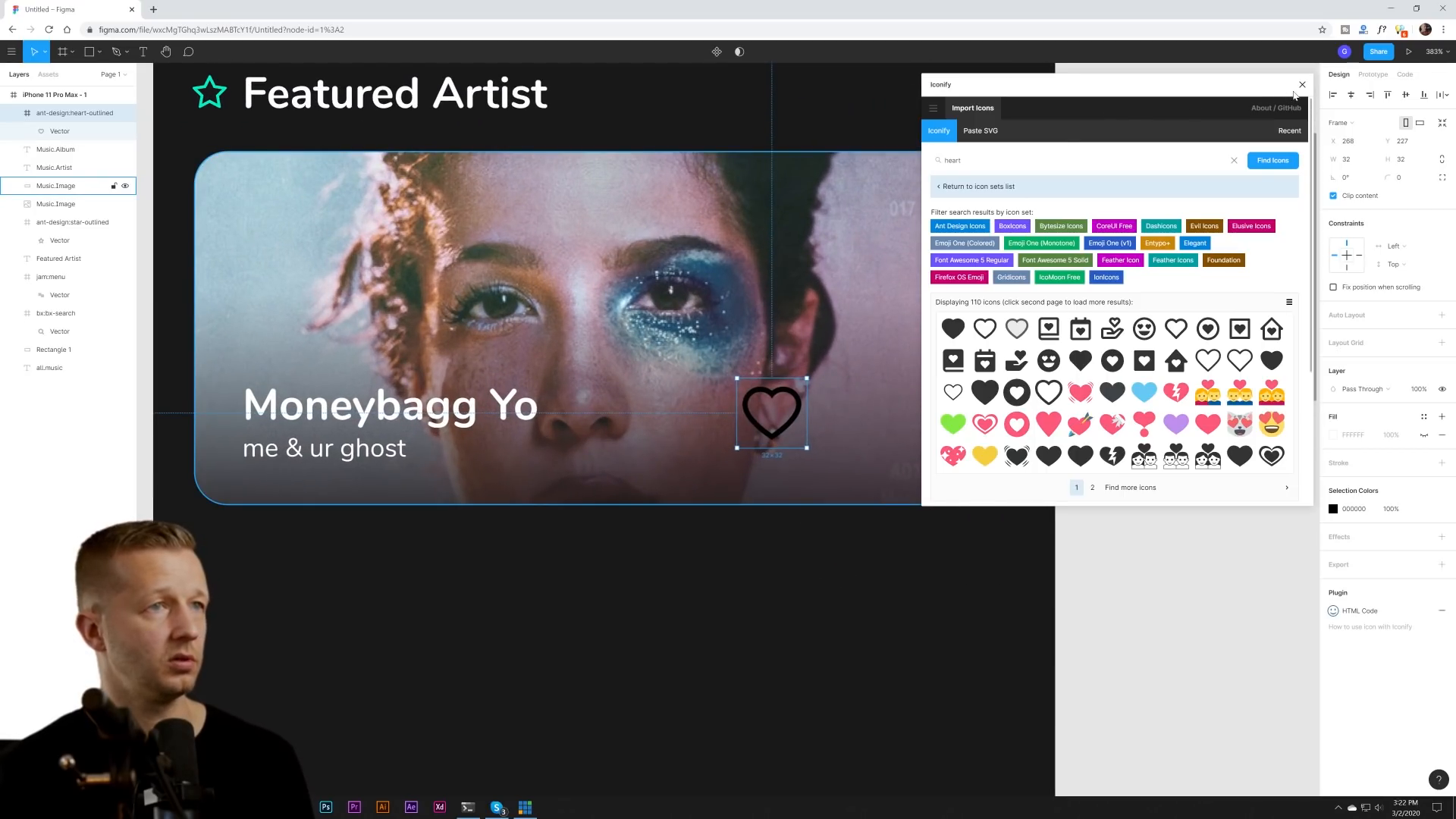
left_click(1303, 84)
left_click_drag(793, 429, 953, 455)
- Recolor the heart icon to FFFFFF and nudge it slightly inward from the card's corner
left_click(1333, 508)
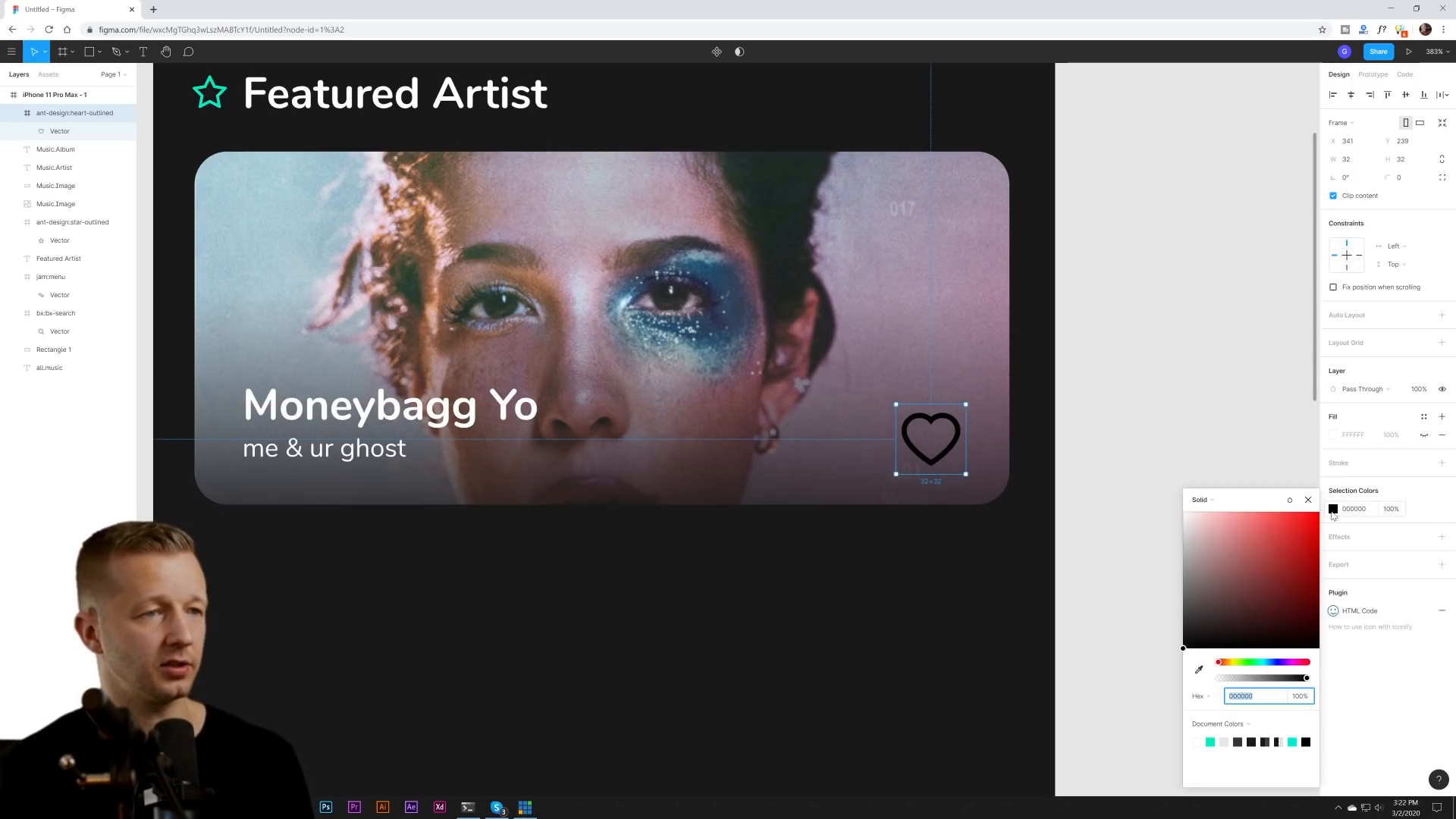
left_click_drag(1212, 526, 1182, 512)
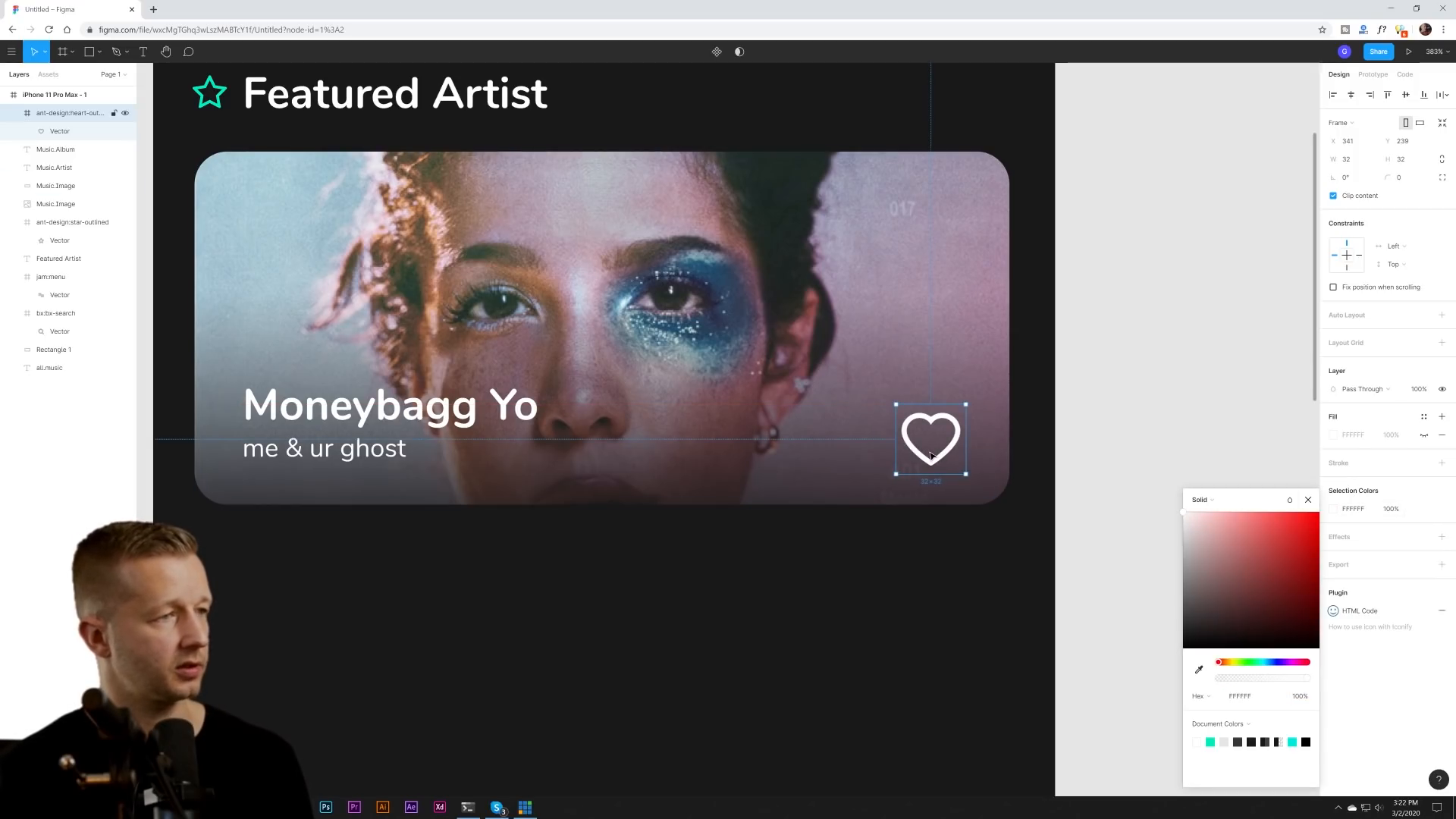
left_click_drag(947, 458, 944, 447)
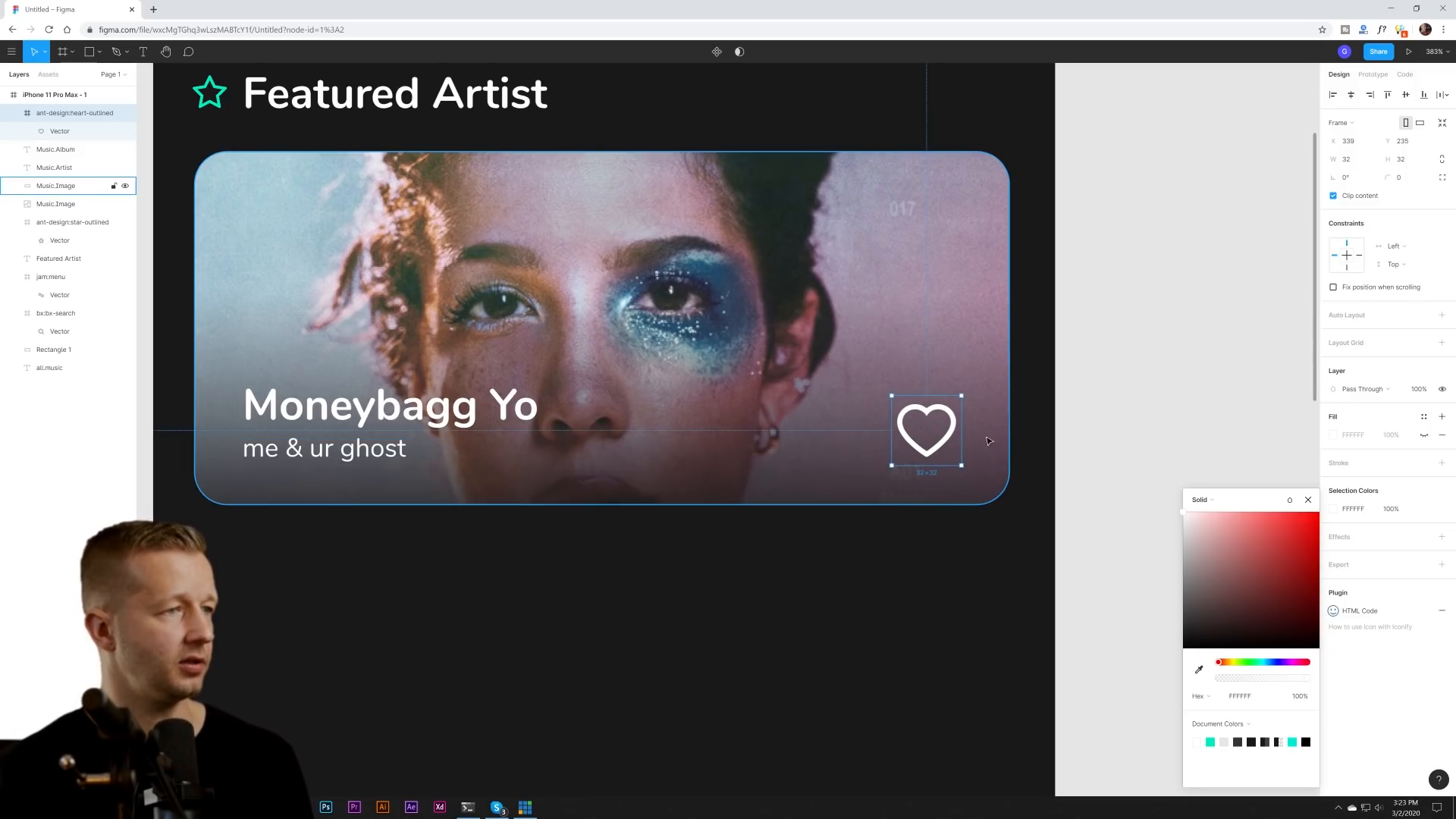
key("Escape")
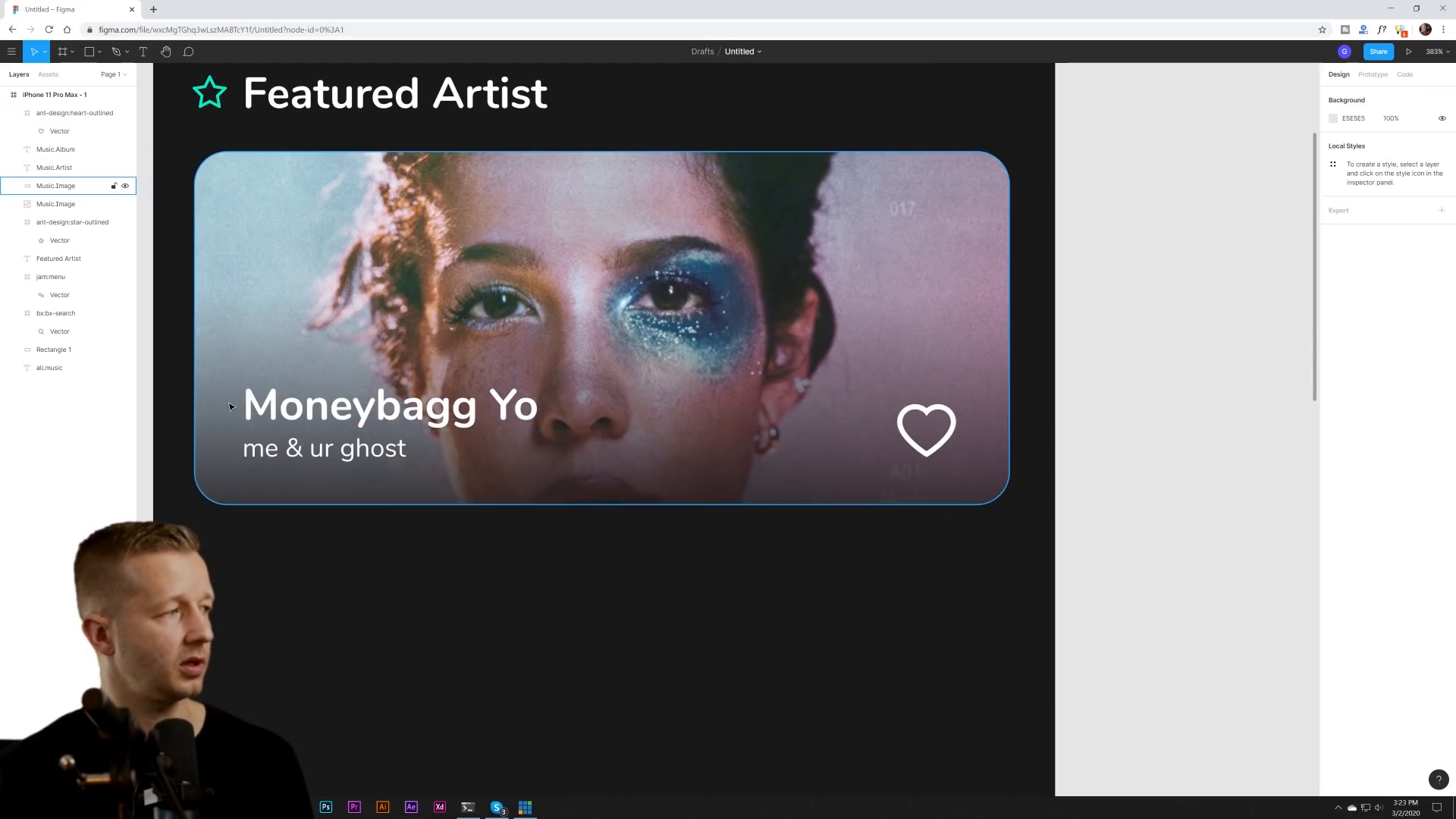
- Duplicate the Featured Artist heading with its star icon and place the copy below the featured card
scroll(636, 586, "down", 3)
scroll(635, 586, "down", 3)
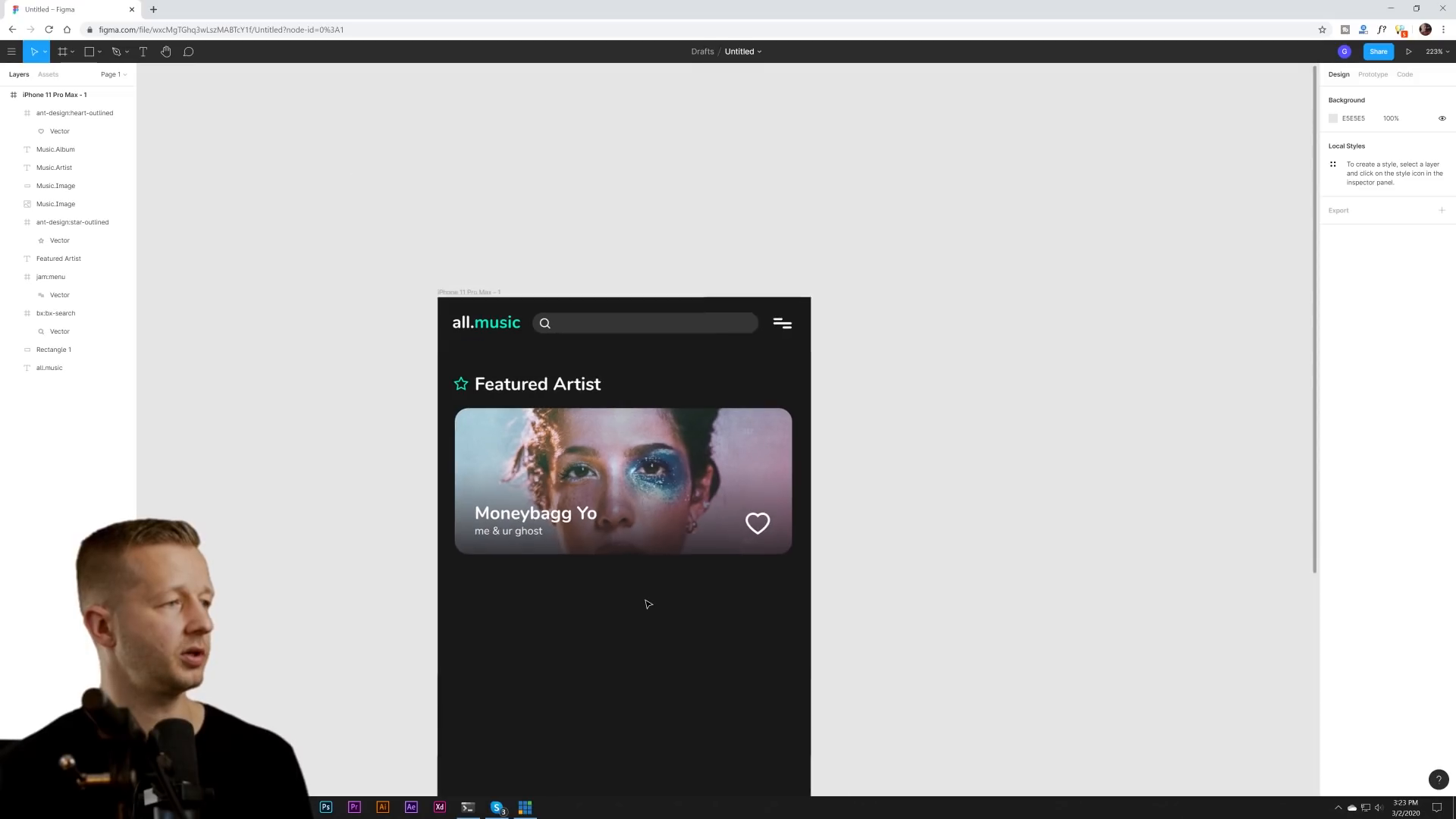
left_click_drag(647, 602, 713, 486)
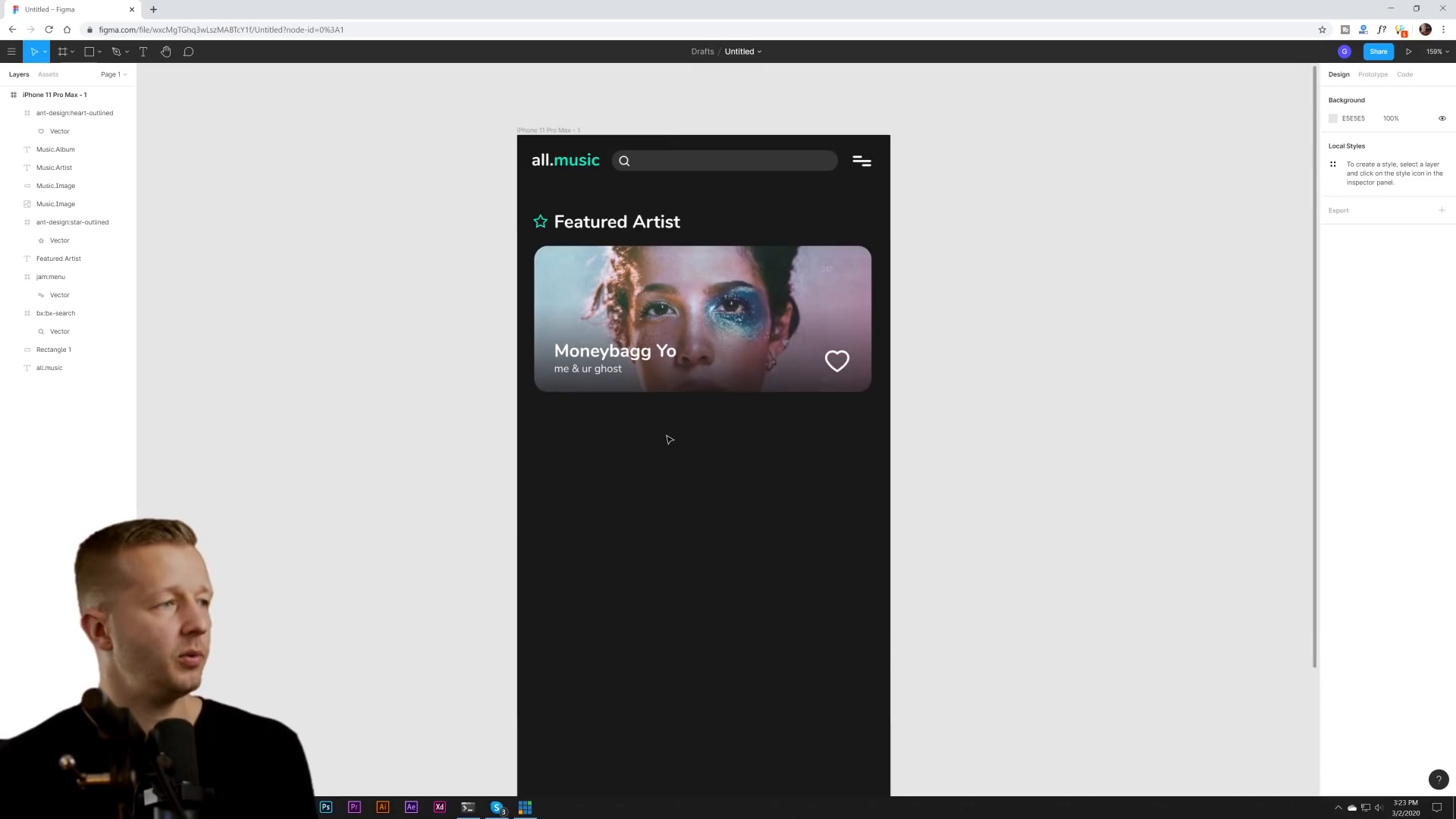
left_click_drag(468, 209, 631, 433)
key("ctrl+d")
left_click(736, 449)
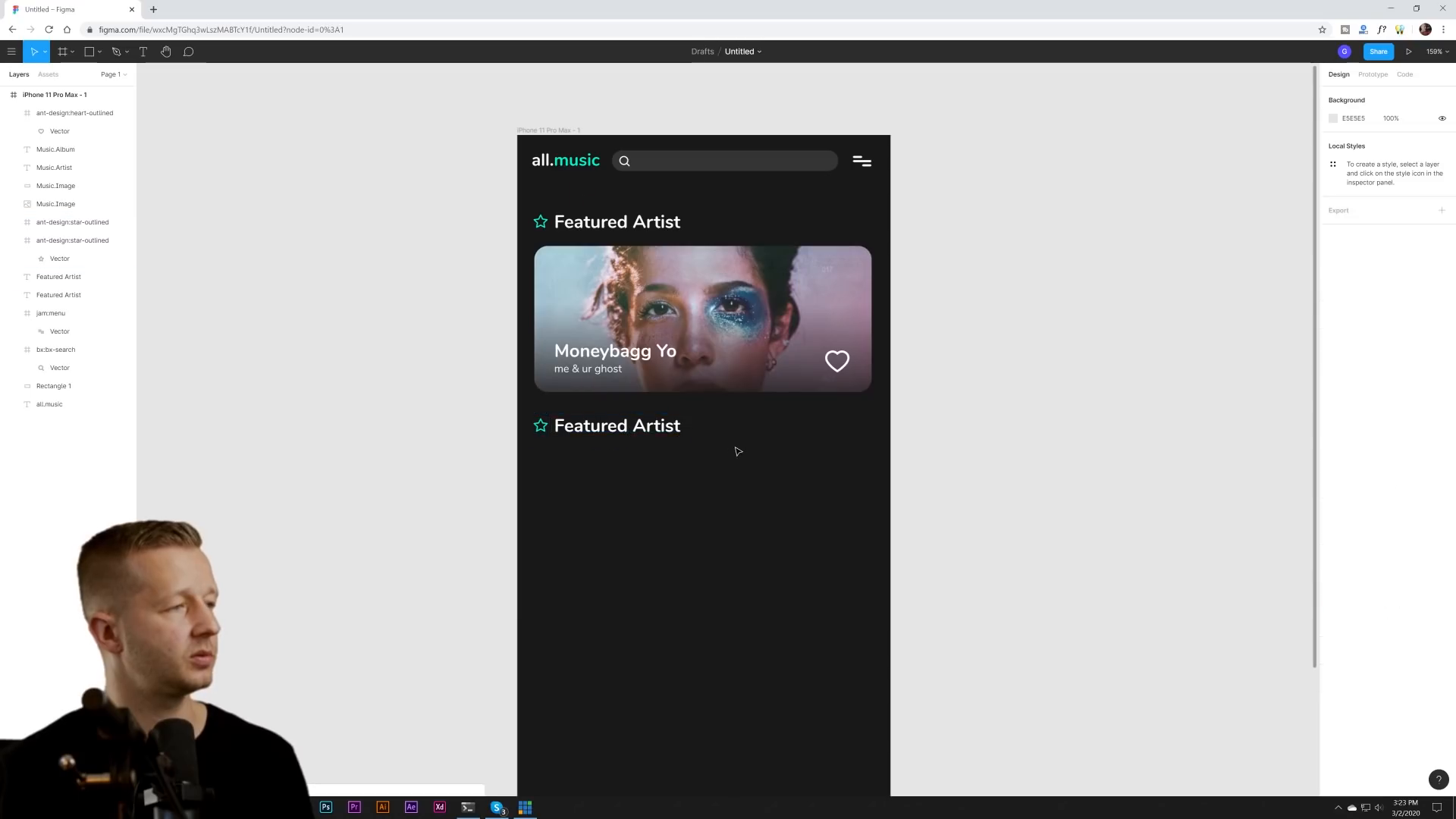
- Replace the duplicated heading's text with "New Releases"
double_click(629, 430)
type("New Releases")
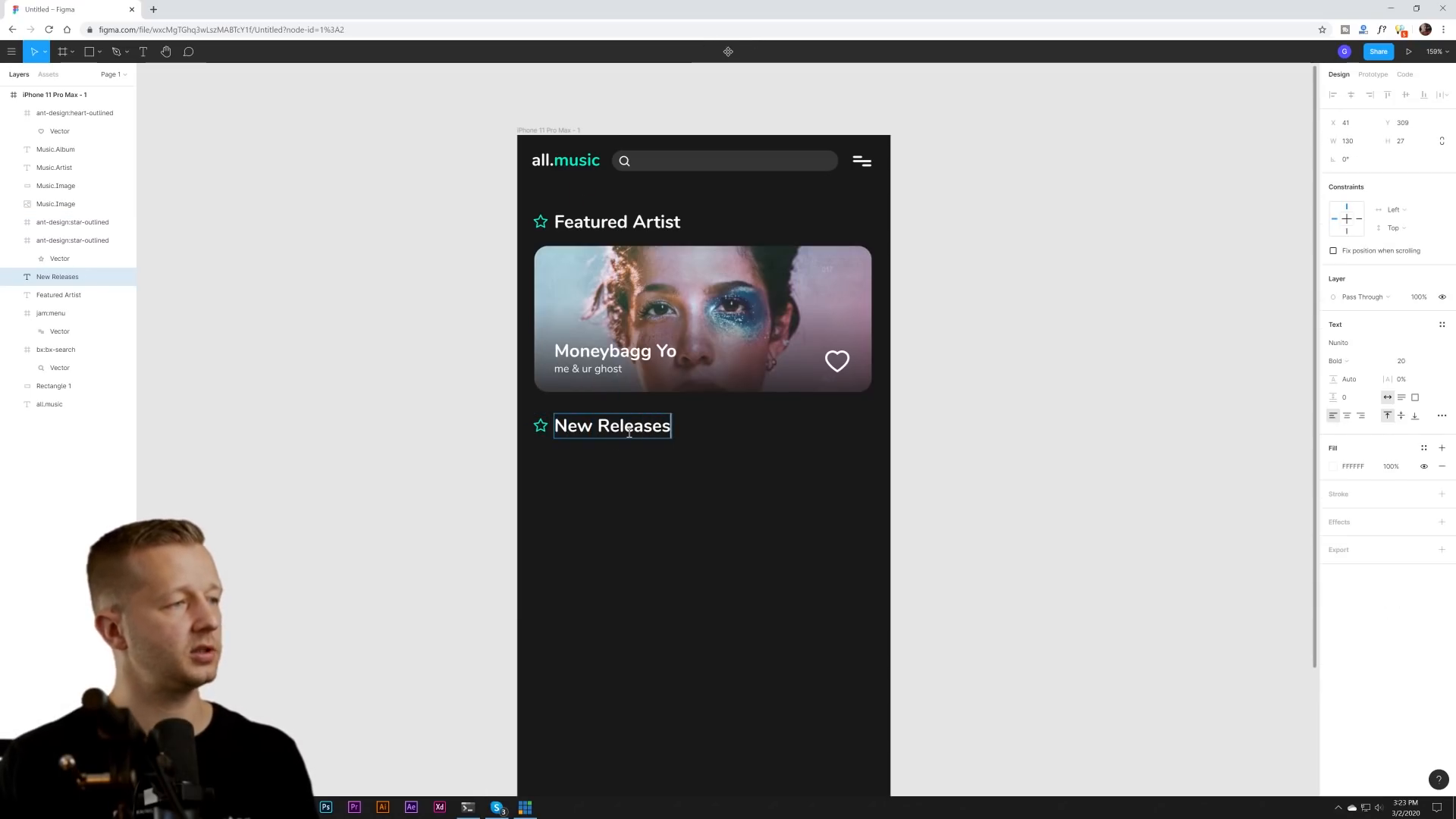
key("Escape")
left_click(541, 426)
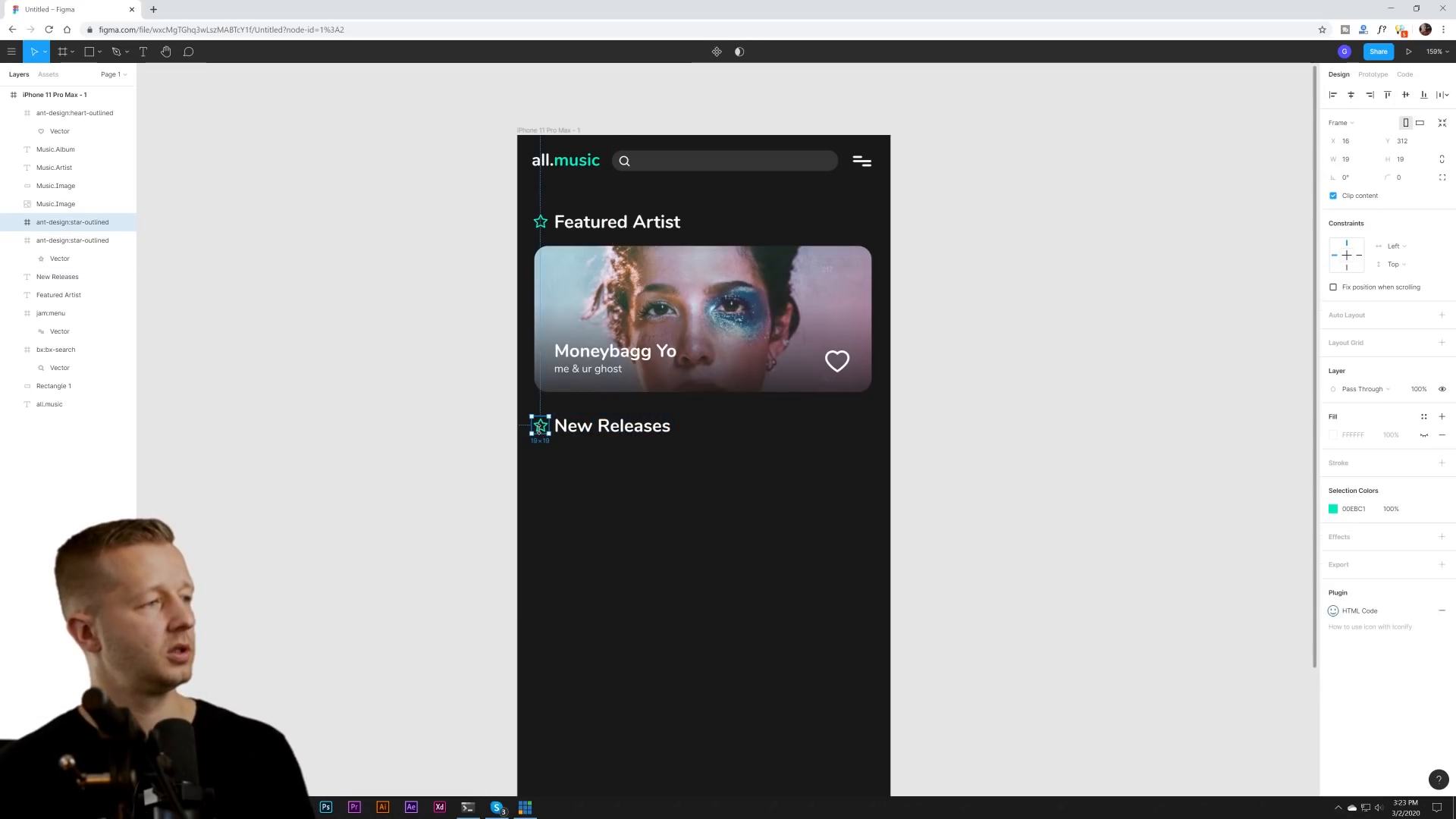
key("Delete")
key("ctrl+z")
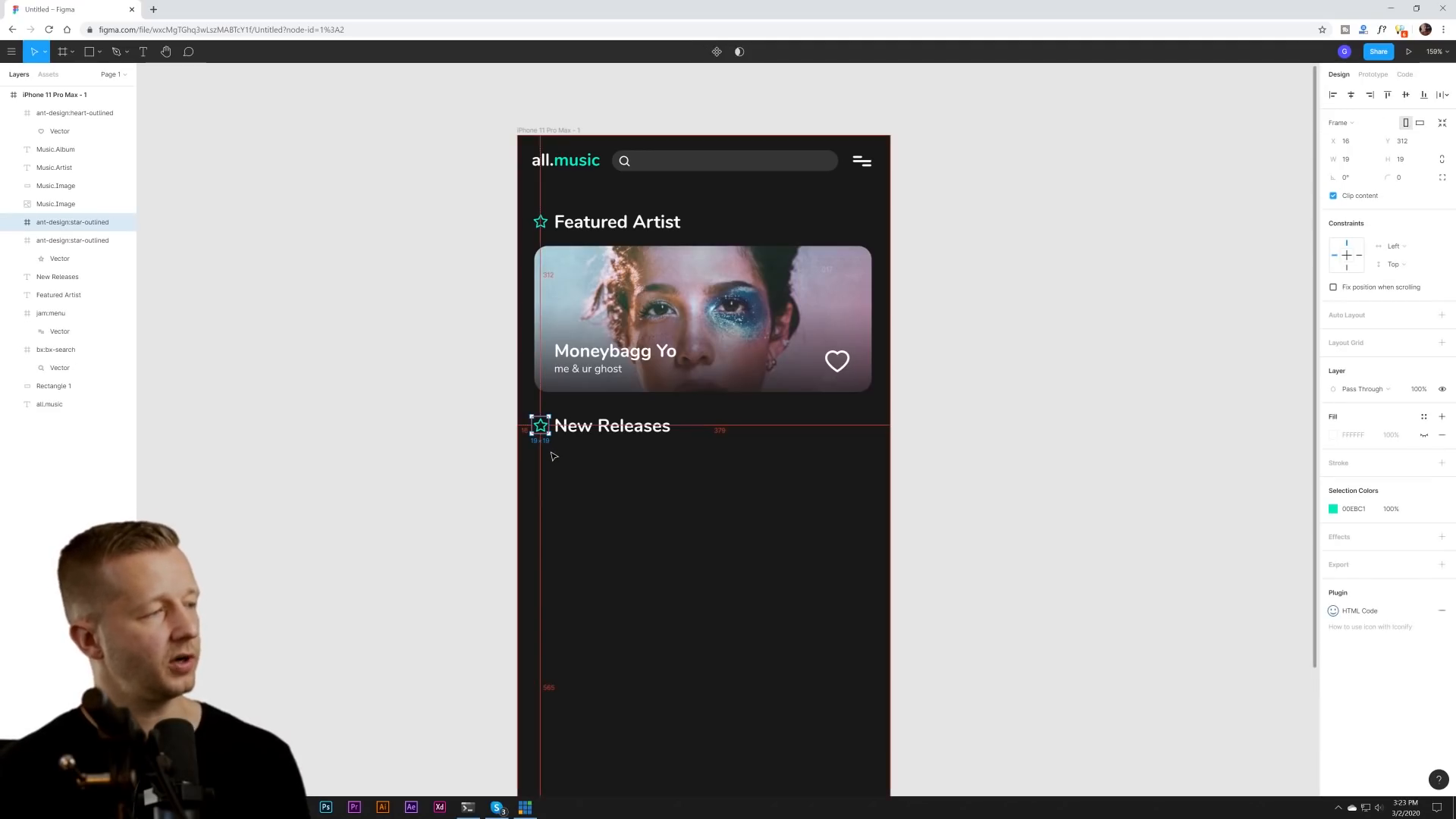
- Search the Iconify plugin for "time", import the bx:bx-time-five clock icon just below the New Releases heading, and close the plugin
scroll(552, 477, "up", 2)
left_click(984, 372)
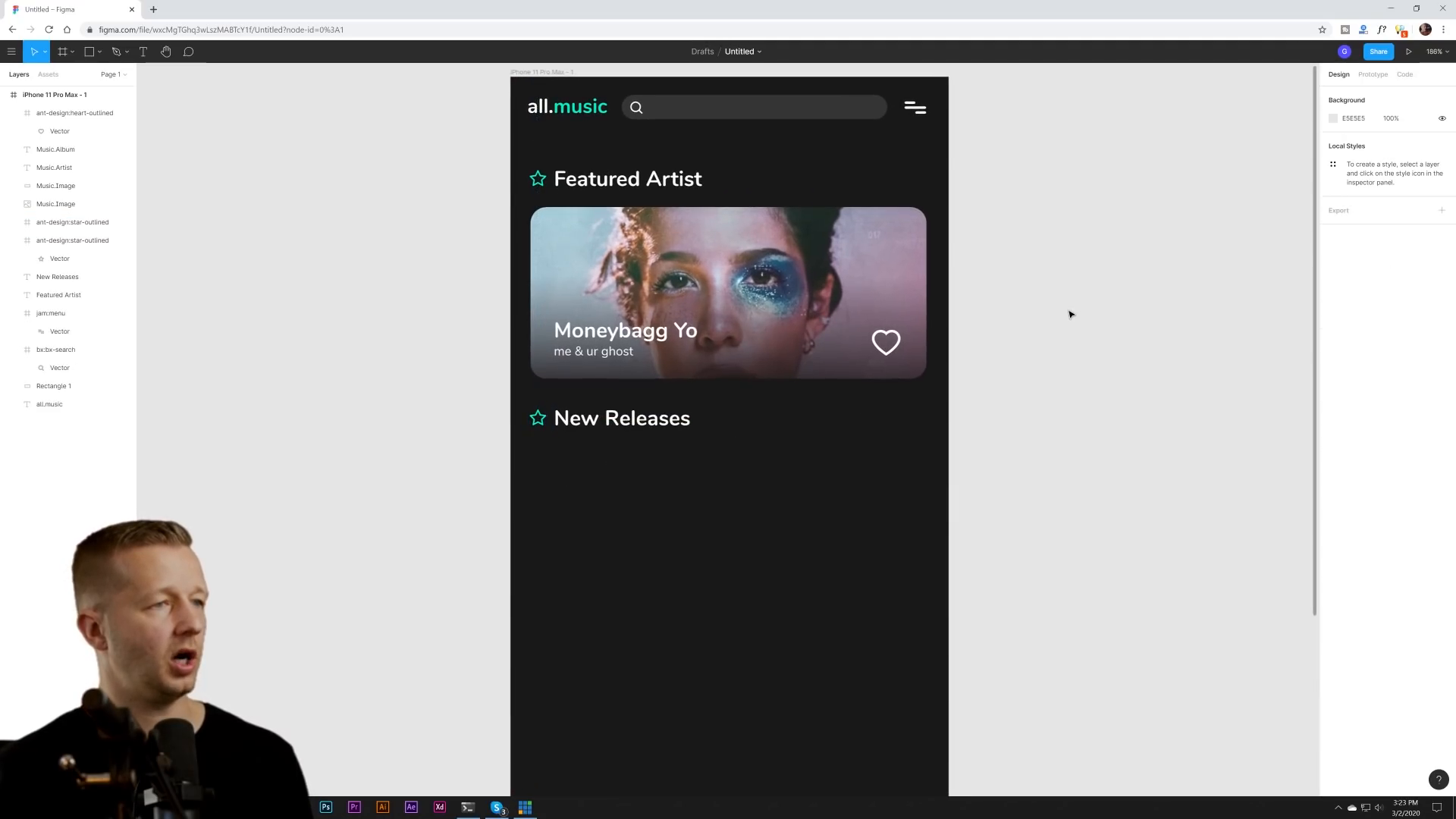
right_click(1022, 315)
mouse_move(1068, 366)
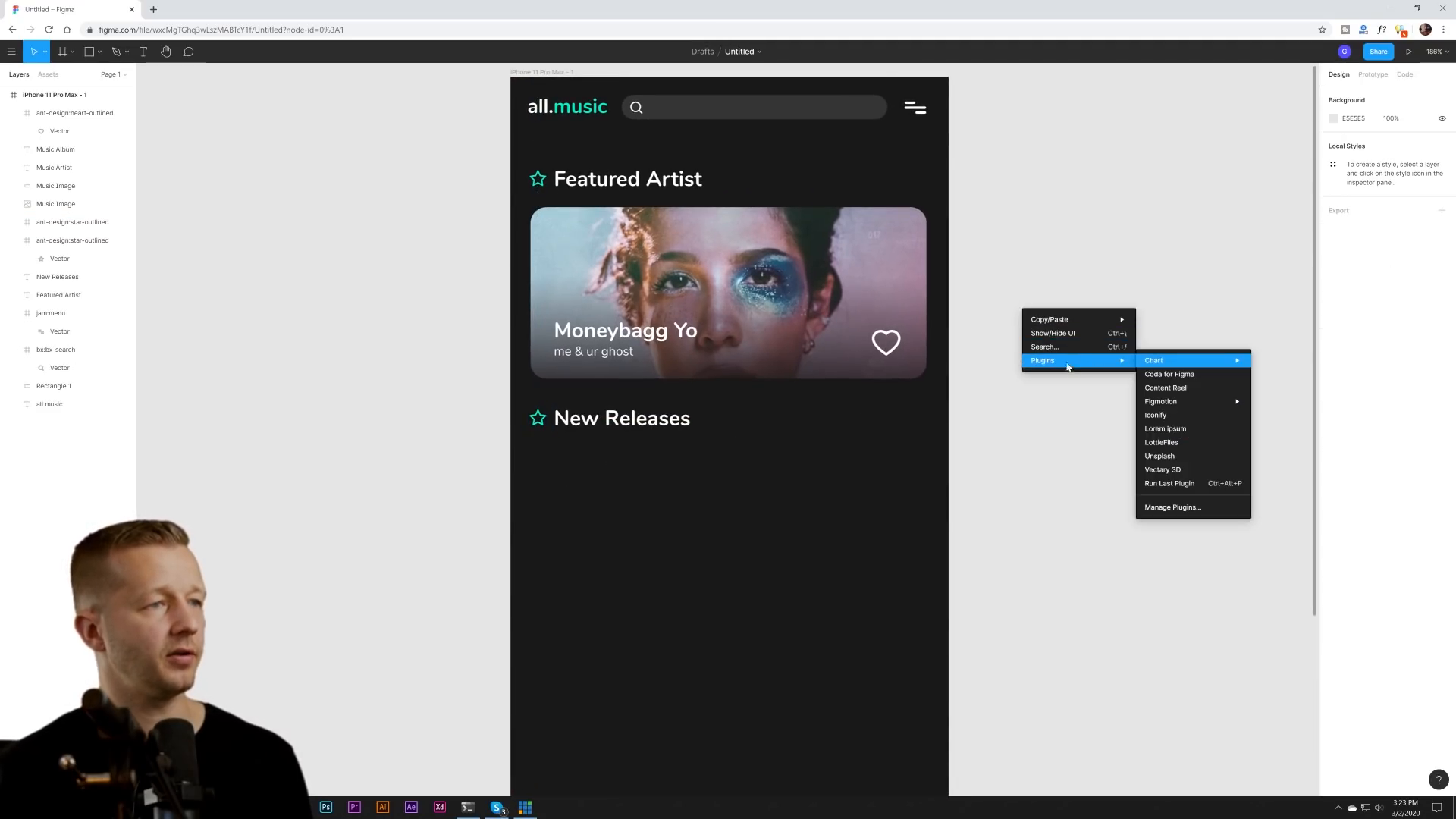
left_click(1156, 415)
left_click_drag(1018, 156, 897, 167)
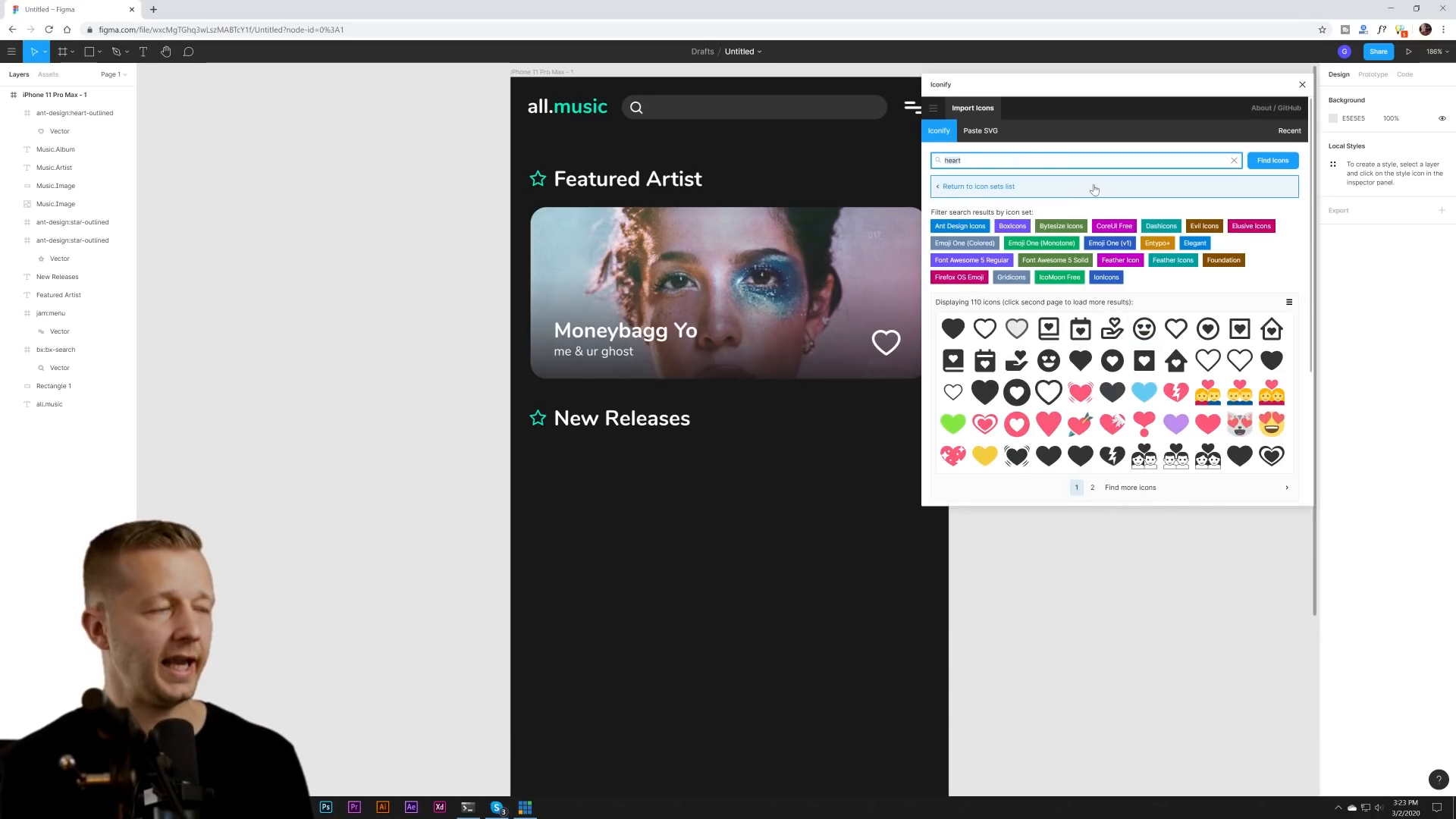
type("time")
key("Return")
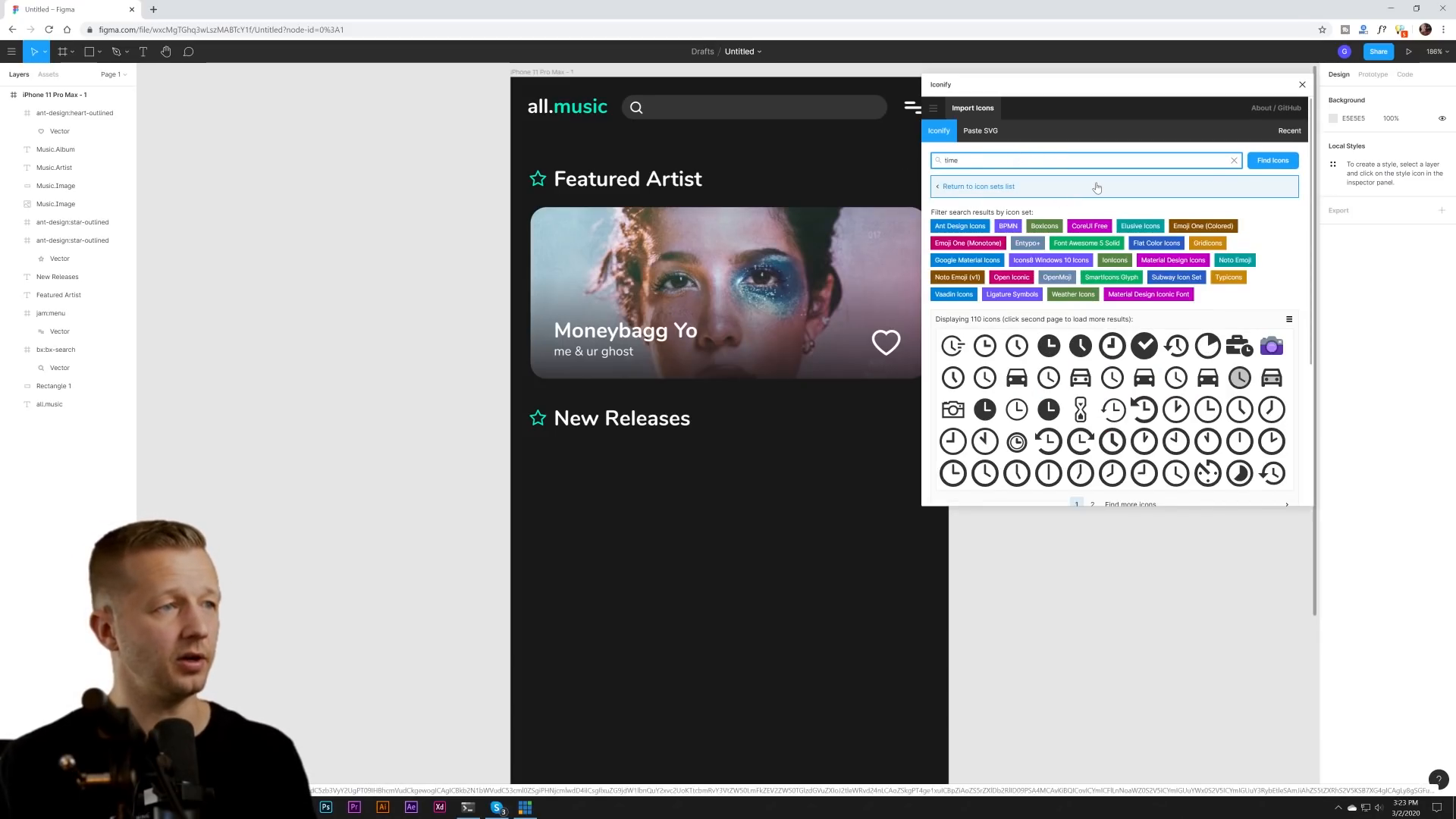
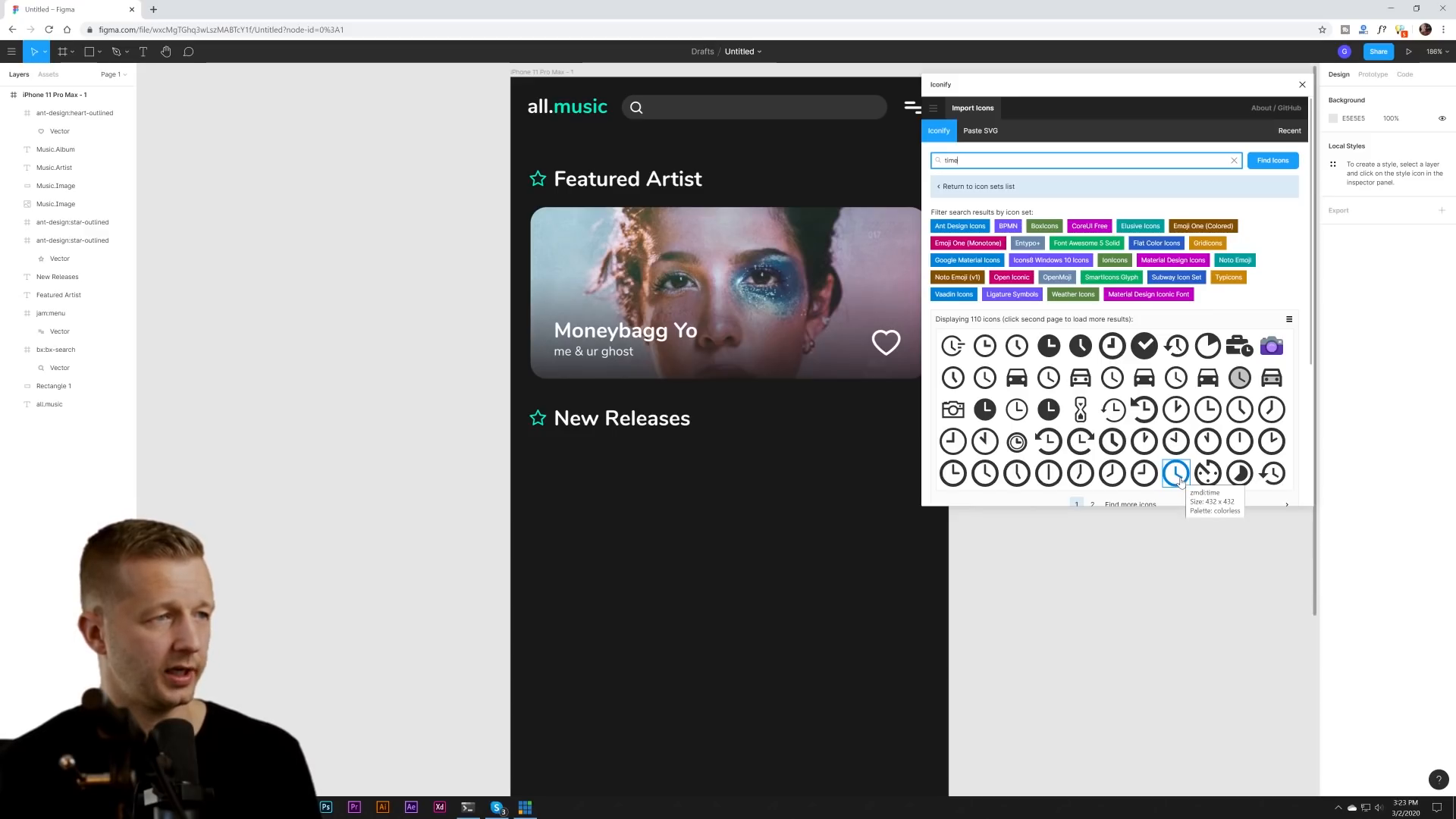
left_click(1017, 346)
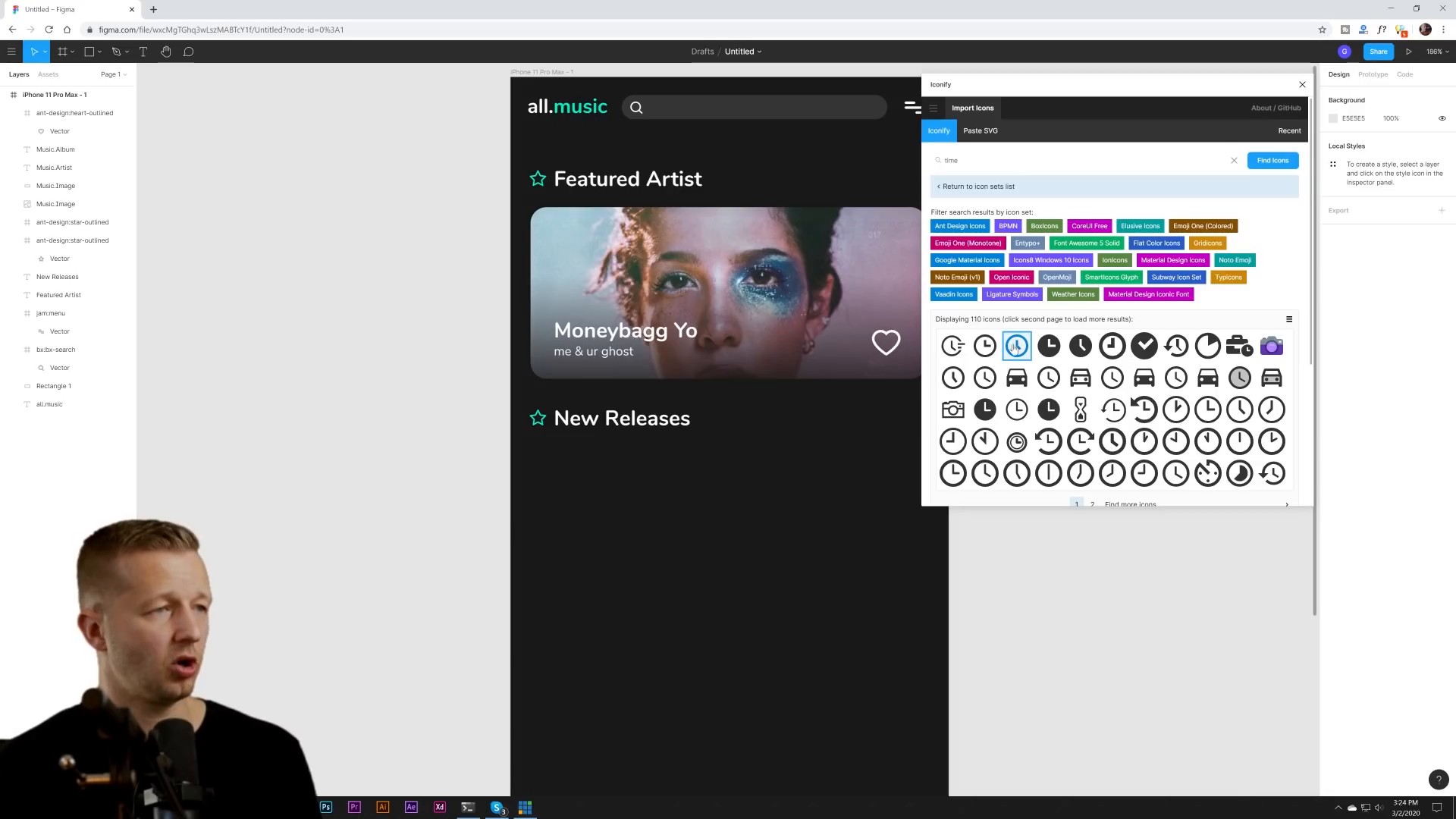
left_click_drag(1017, 345, 563, 451)
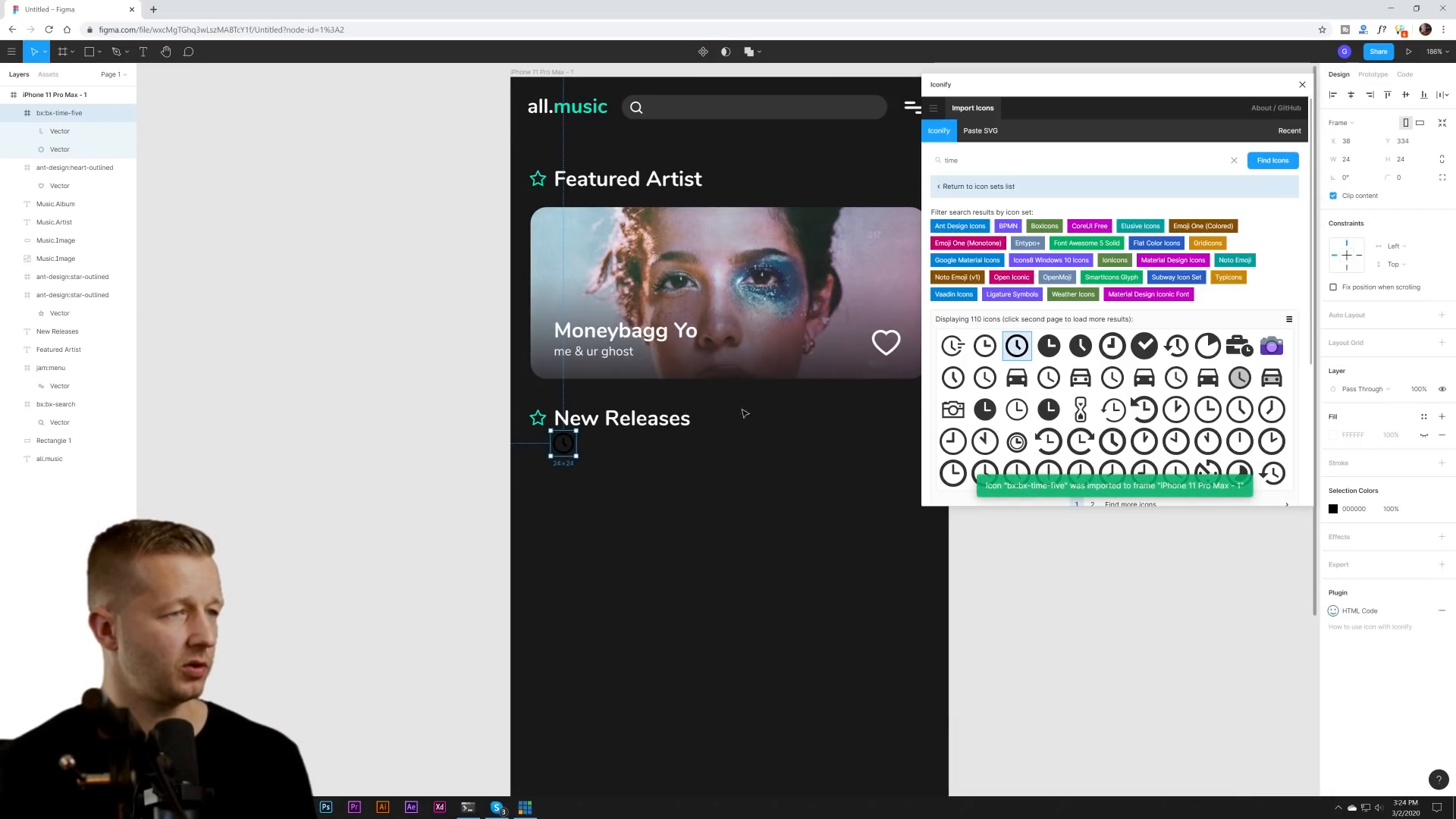
left_click(1303, 84)
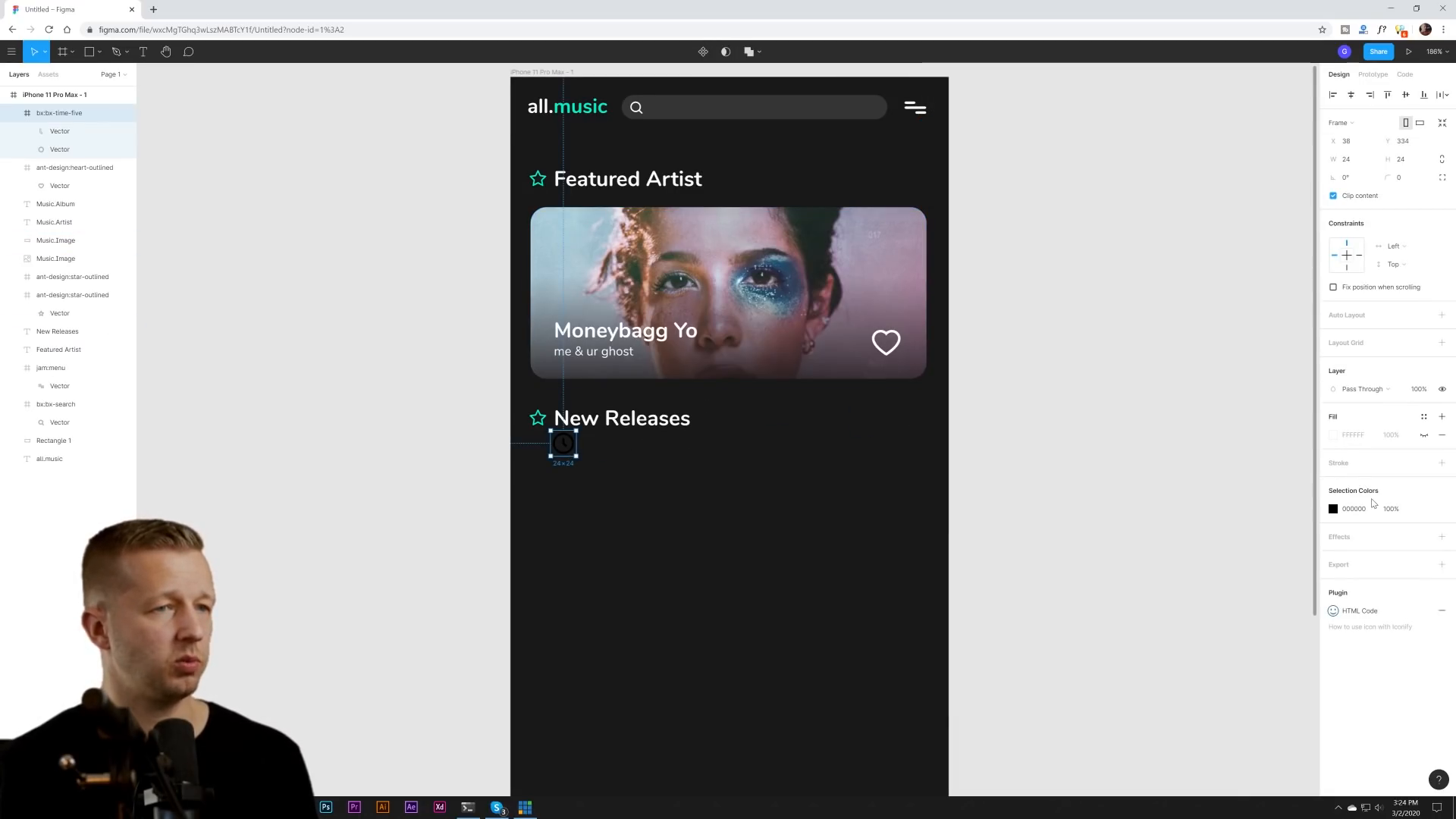
left_click(1333, 436)
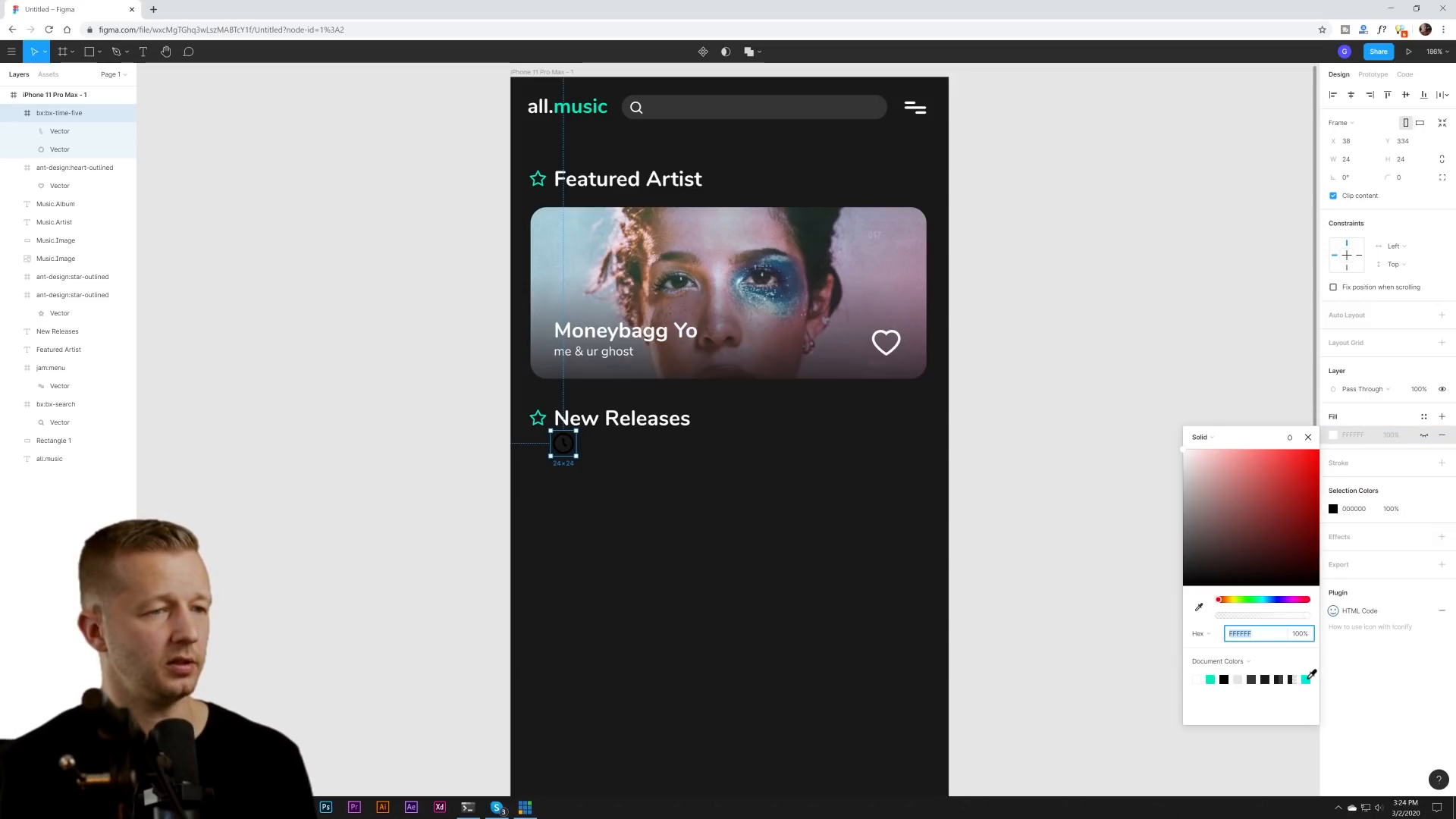
left_click(1213, 678)
key("ctrl+z")
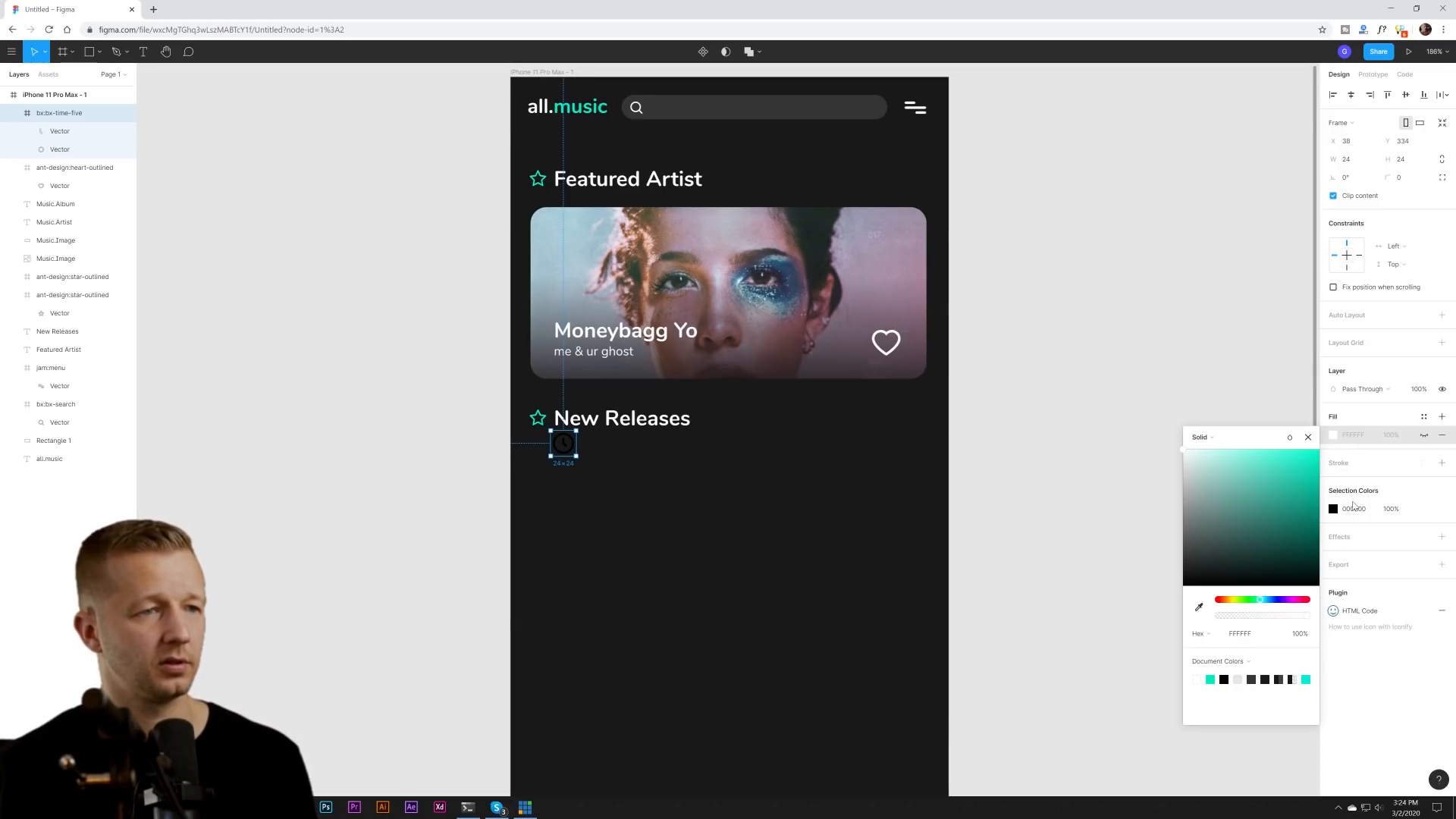
- Recolor both vectors of the clock icon, the hands and the ring, with the teal document color used for the star
double_click(569, 447)
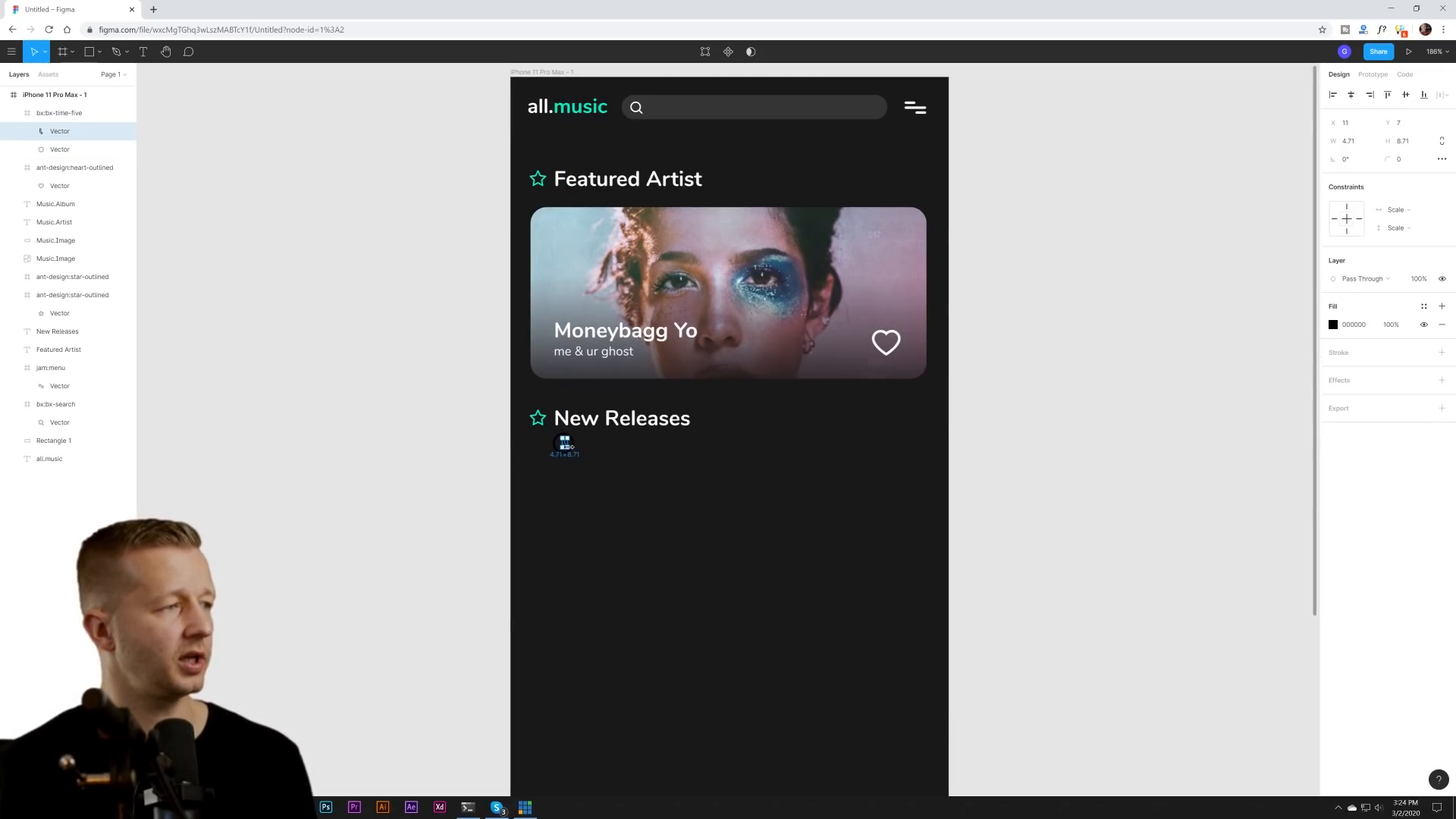
scroll(559, 449, "left", 5)
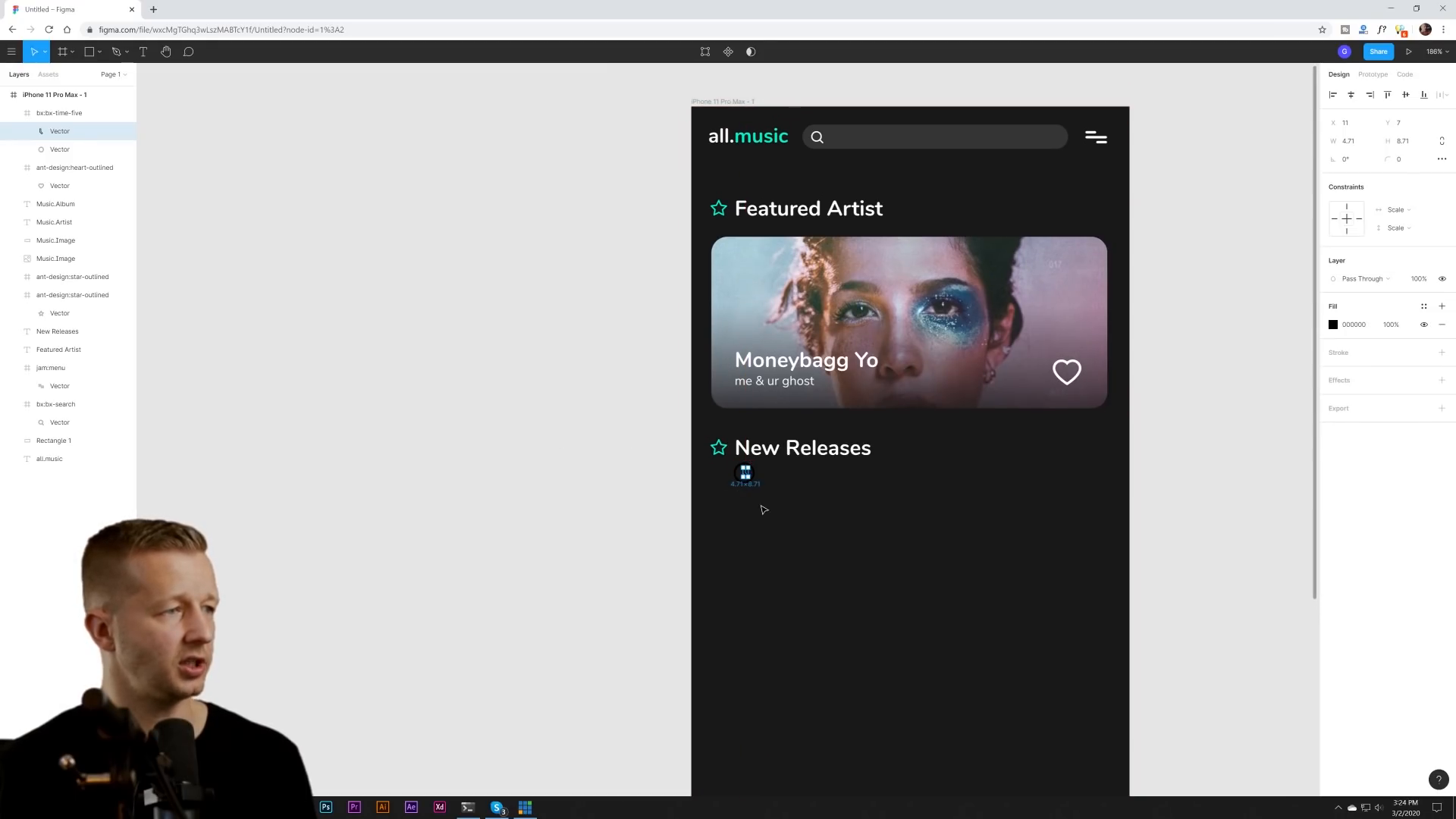
scroll(761, 508, "up", 5)
left_click(735, 374, "shift")
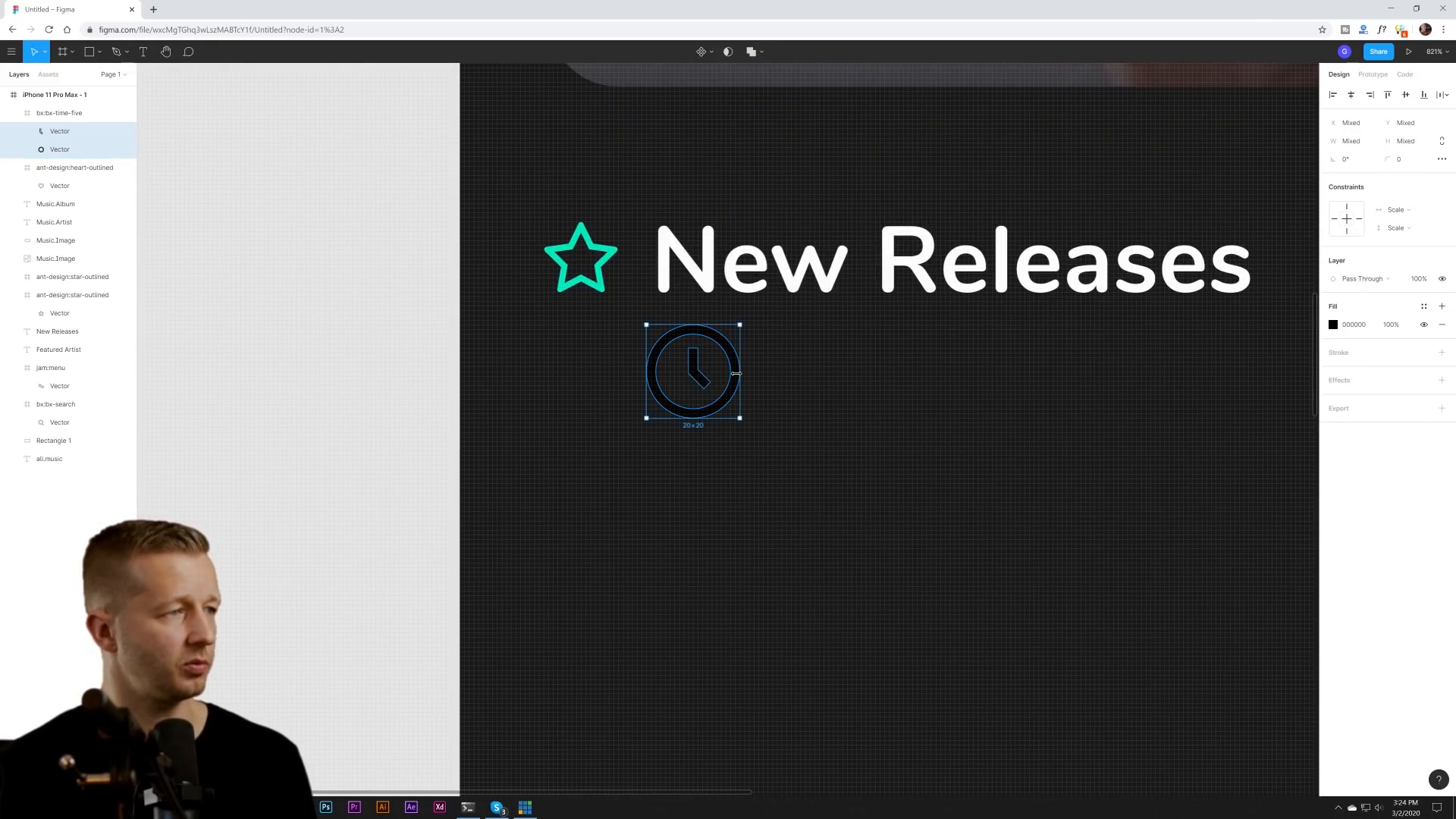
left_click(1333, 324)
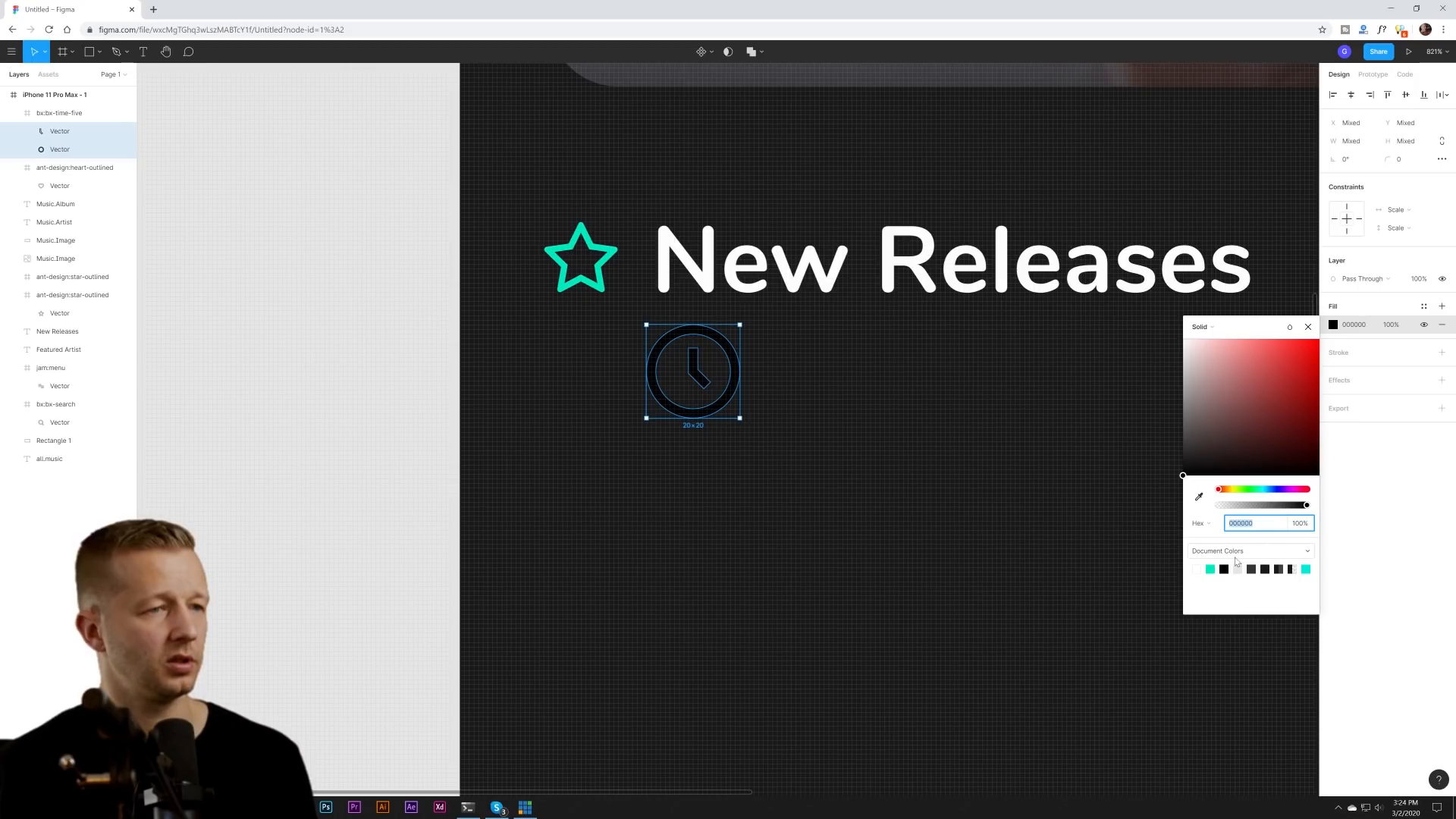
left_click(1210, 568)
left_click(787, 377)
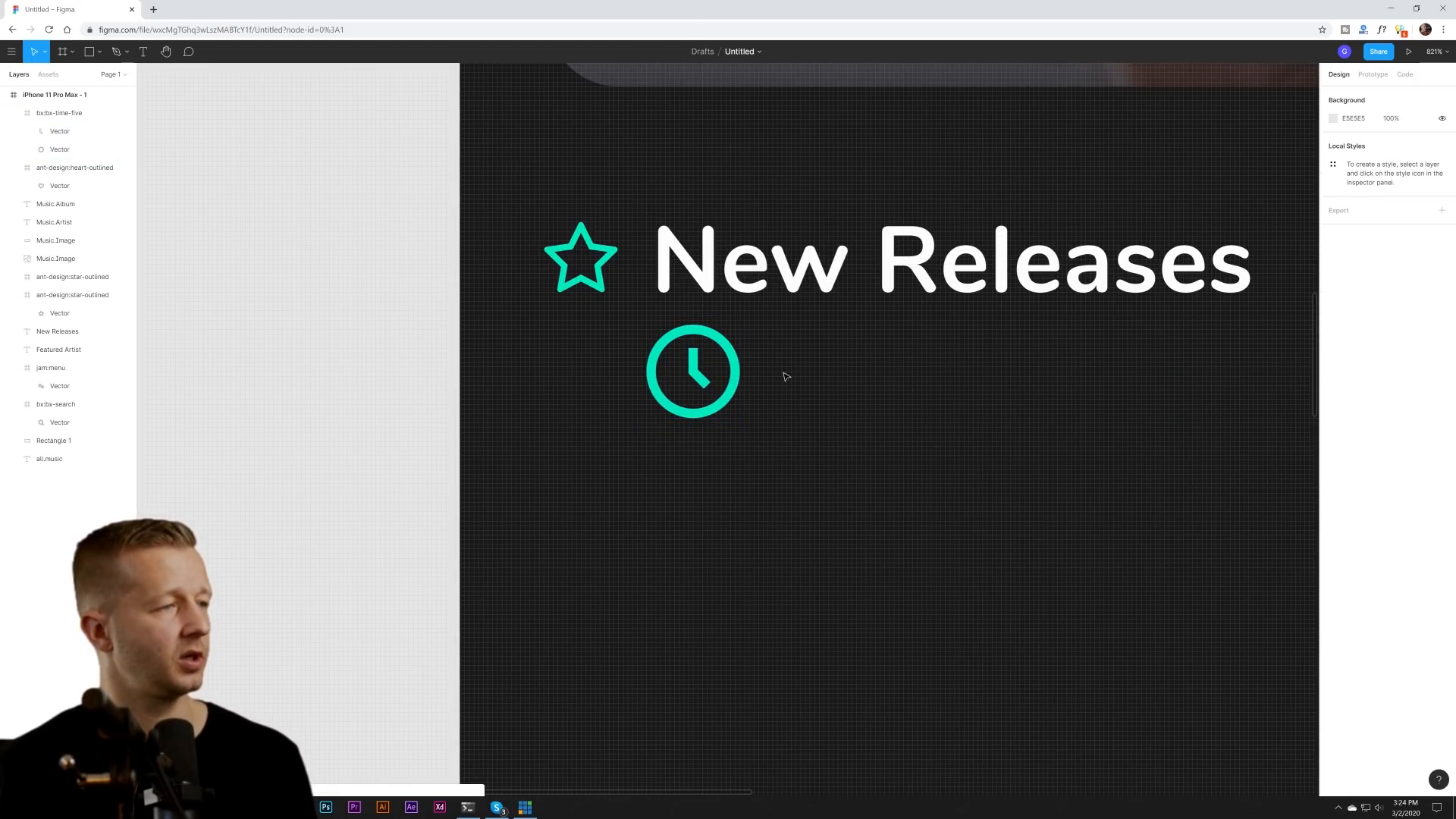
- Replace the star beside the New Releases heading with the clock icon, scaled to about 20 × 20, and delete the star
left_click(730, 382)
left_click_drag(740, 424, 610, 250)
left_click(608, 285)
key("Delete")
left_click(945, 380)
scroll(967, 383, "down", 4)
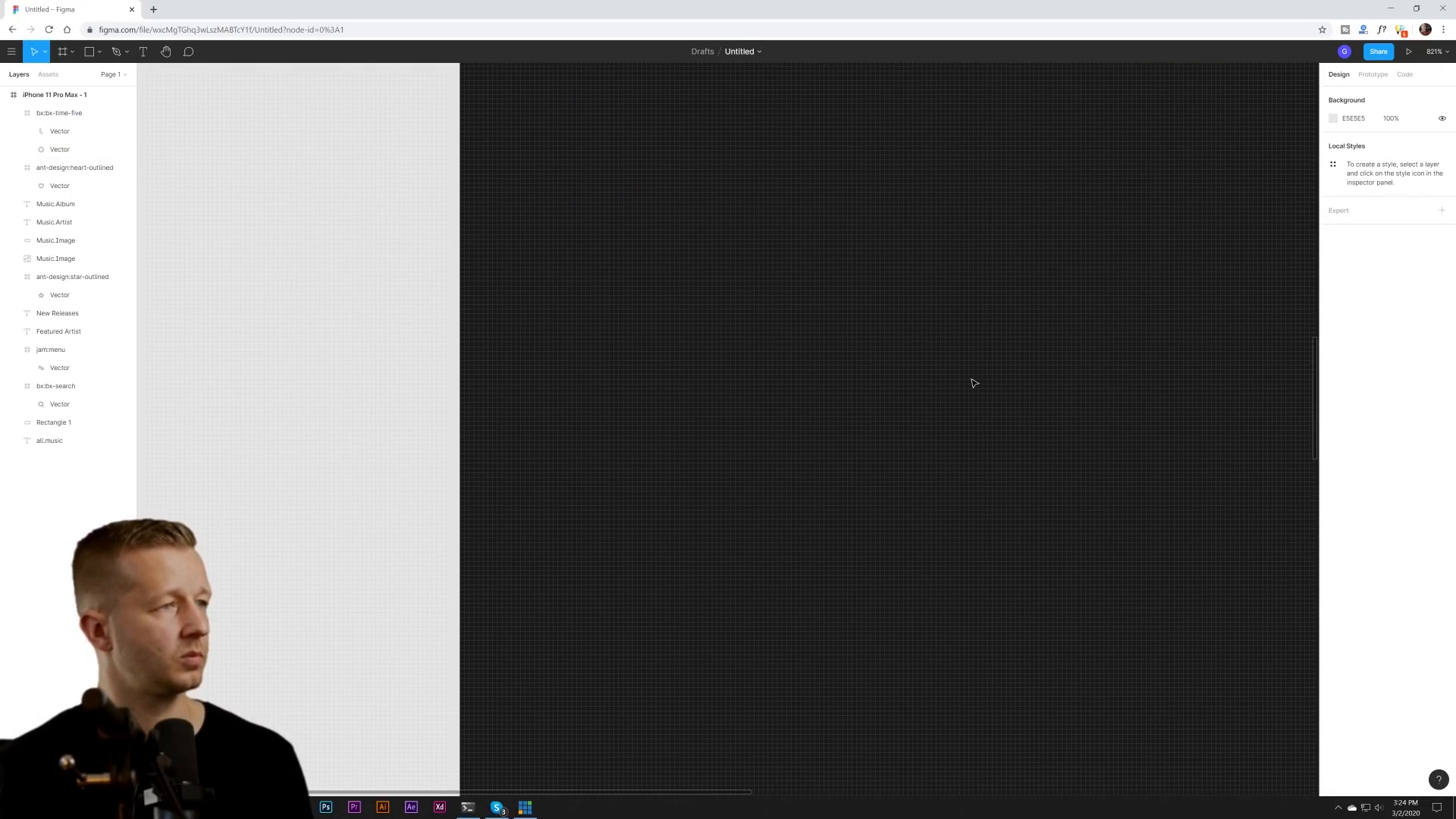
scroll(976, 376, "up", 2)
scroll(1044, 340, "down", 4)
scroll(1044, 341, "down", 3)
scroll(734, 521, "right", 3)
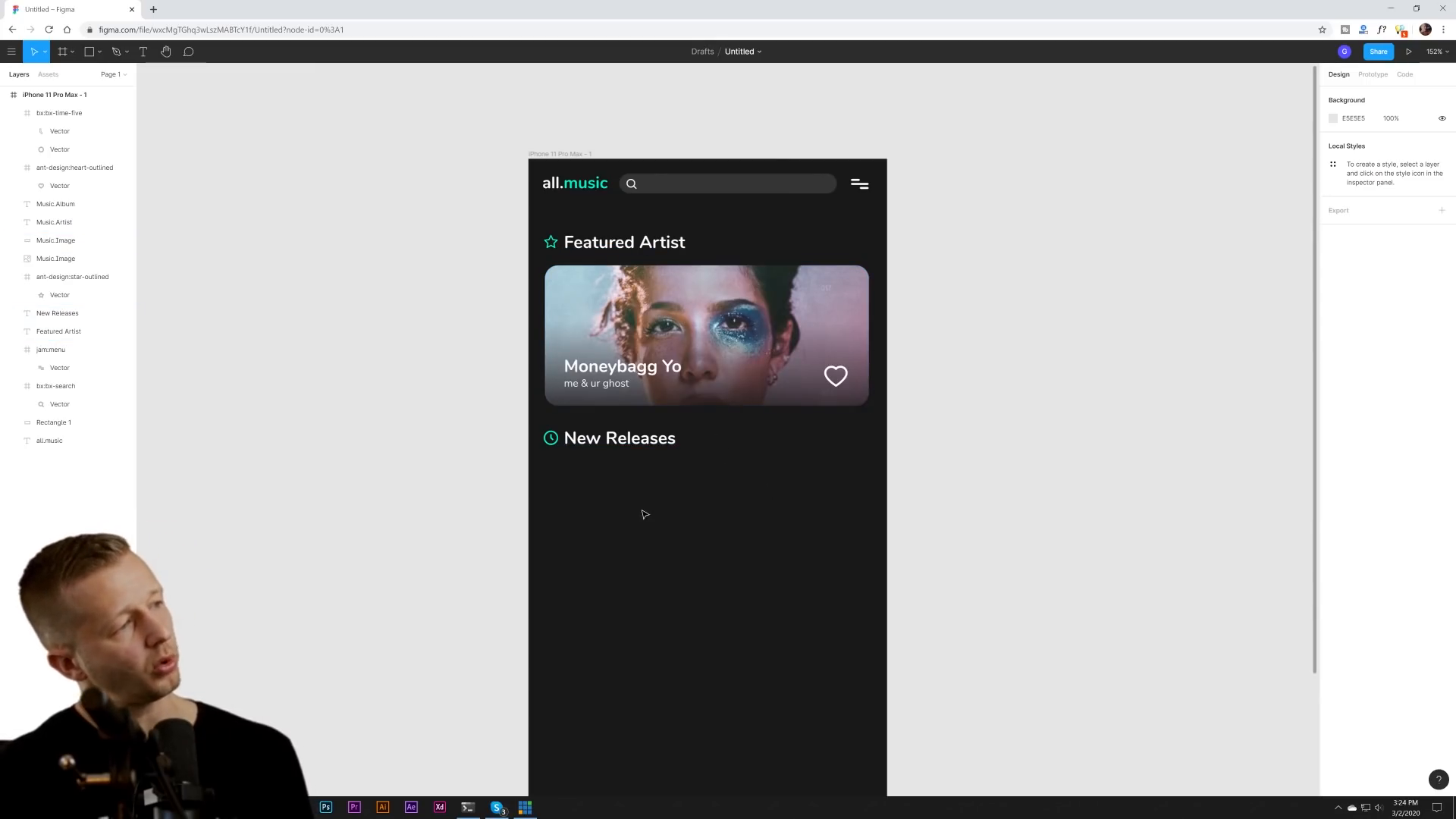
- Check the alignment of the New Releases heading and its clock icon against the Featured Artist heading and its star
left_click(643, 440)
left_click(643, 243, "shift")
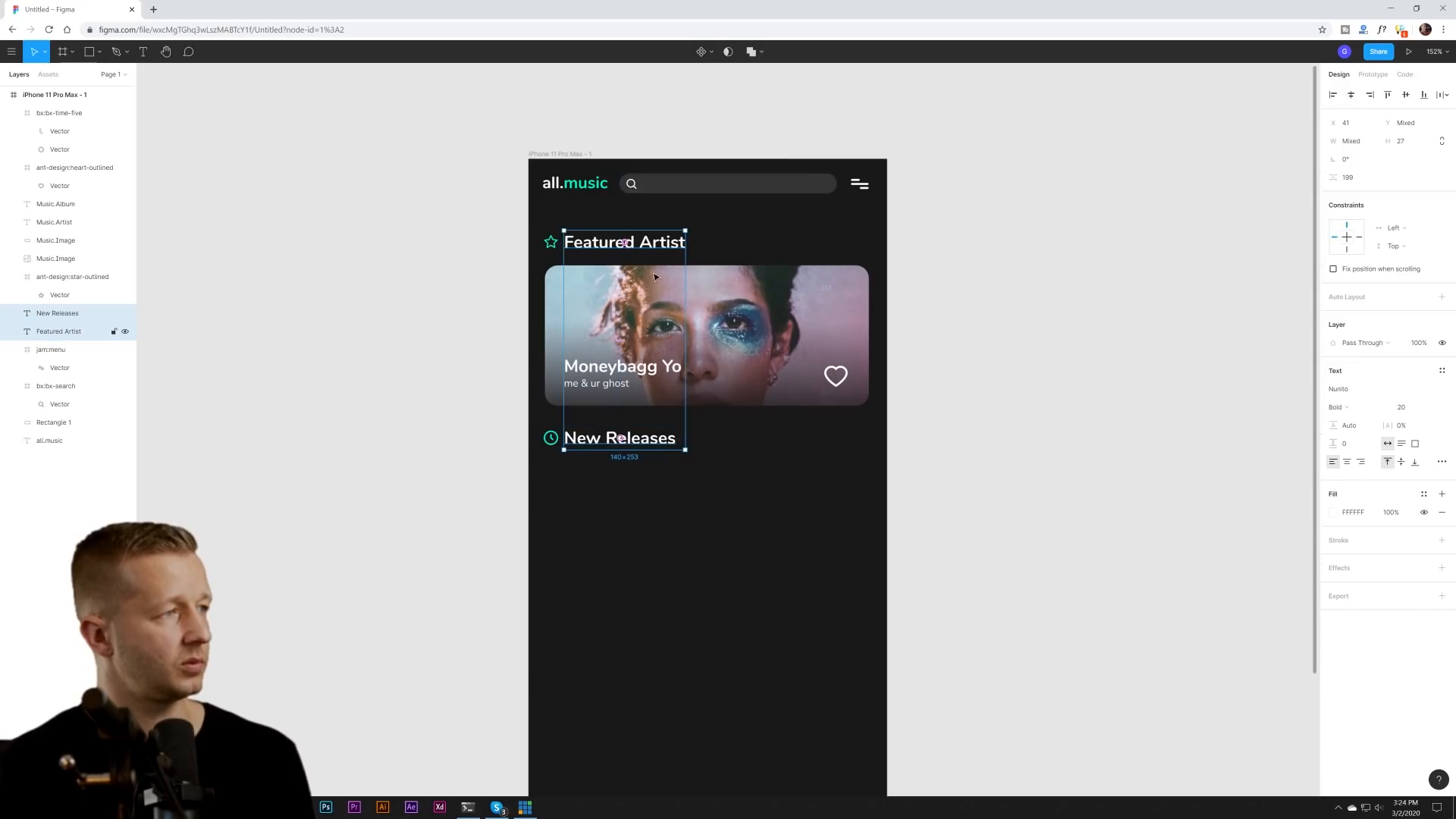
left_click(794, 498)
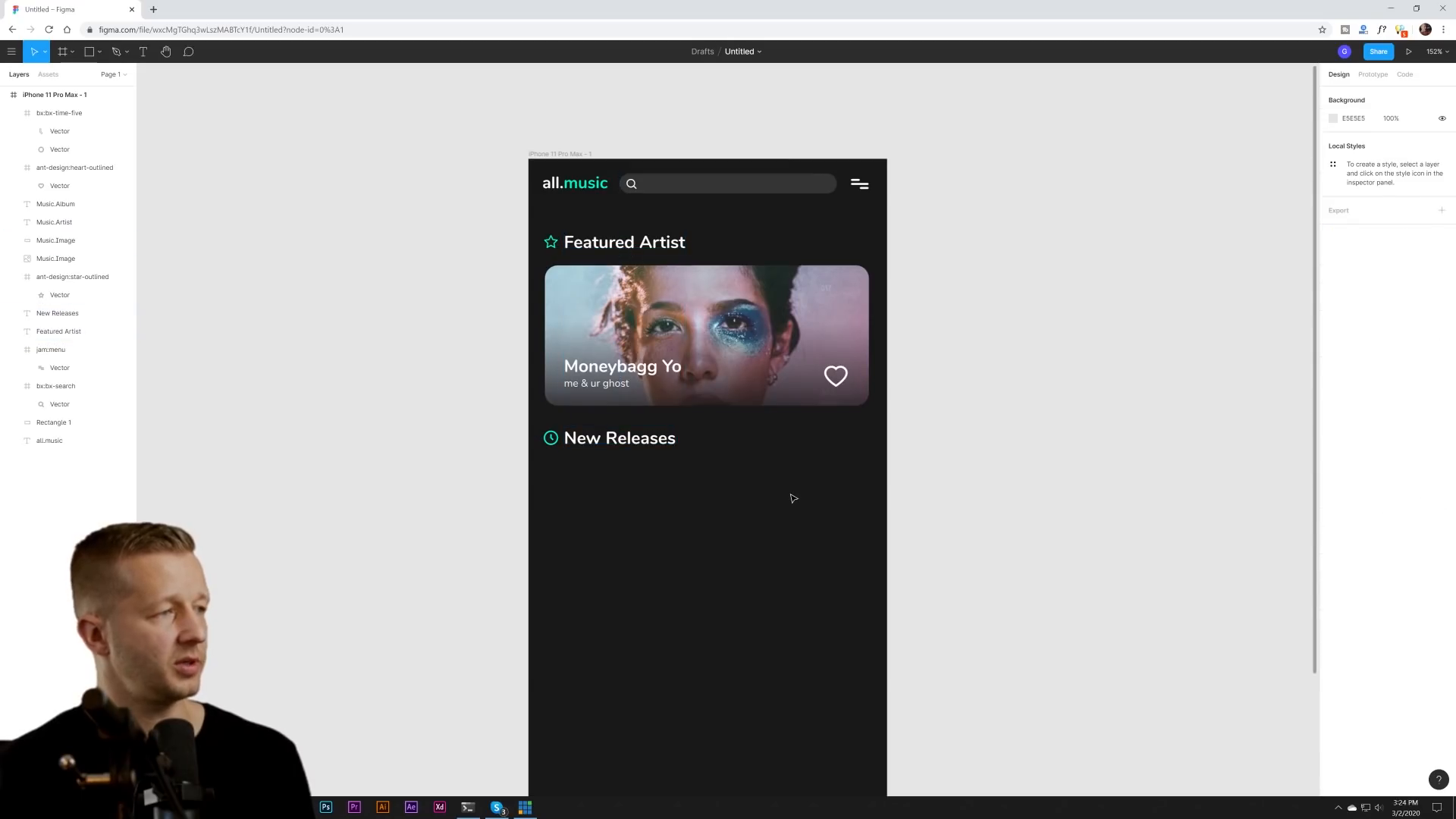
left_click(620, 443)
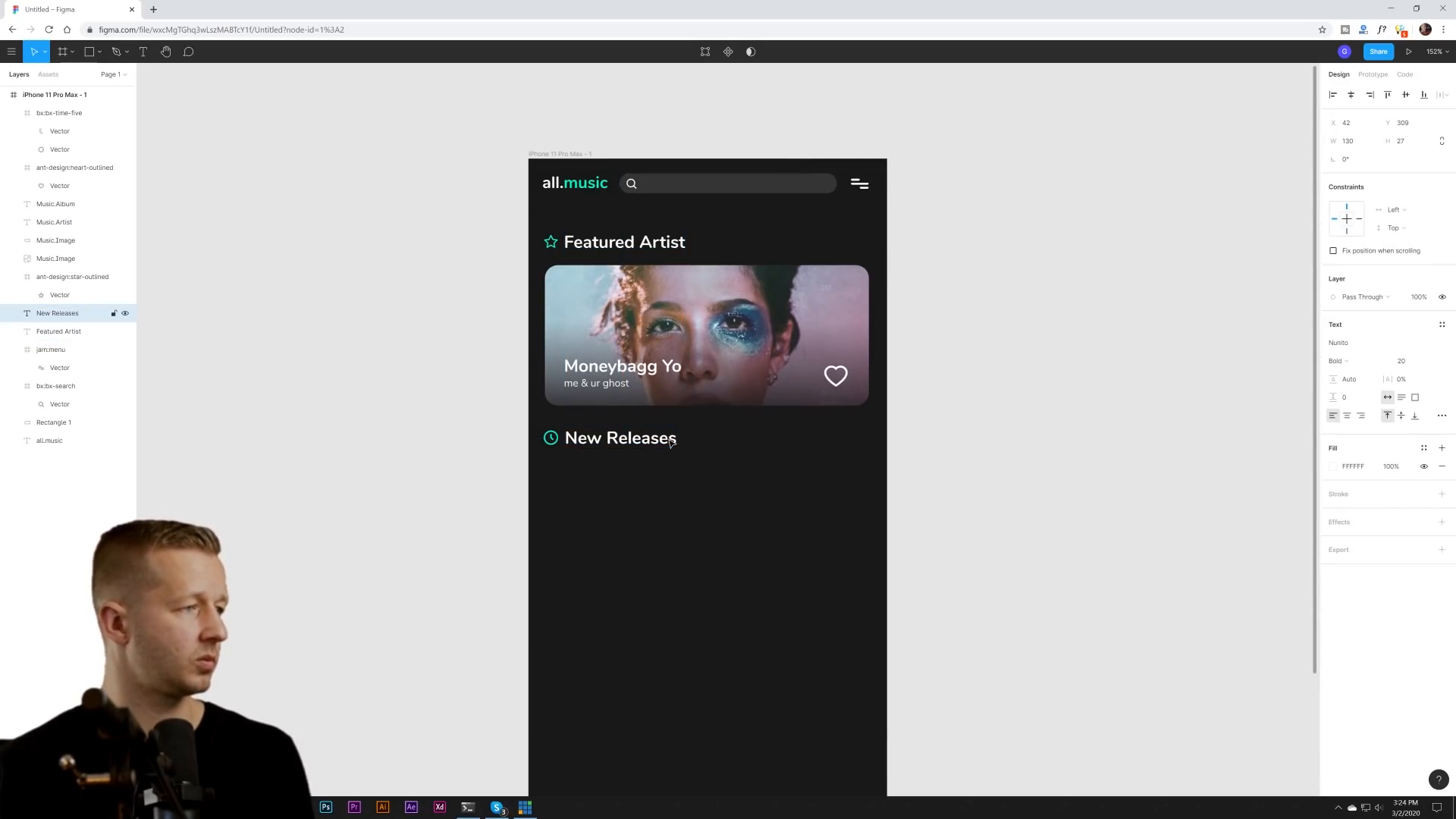
left_click(735, 487)
scroll(702, 478, "down", 2)
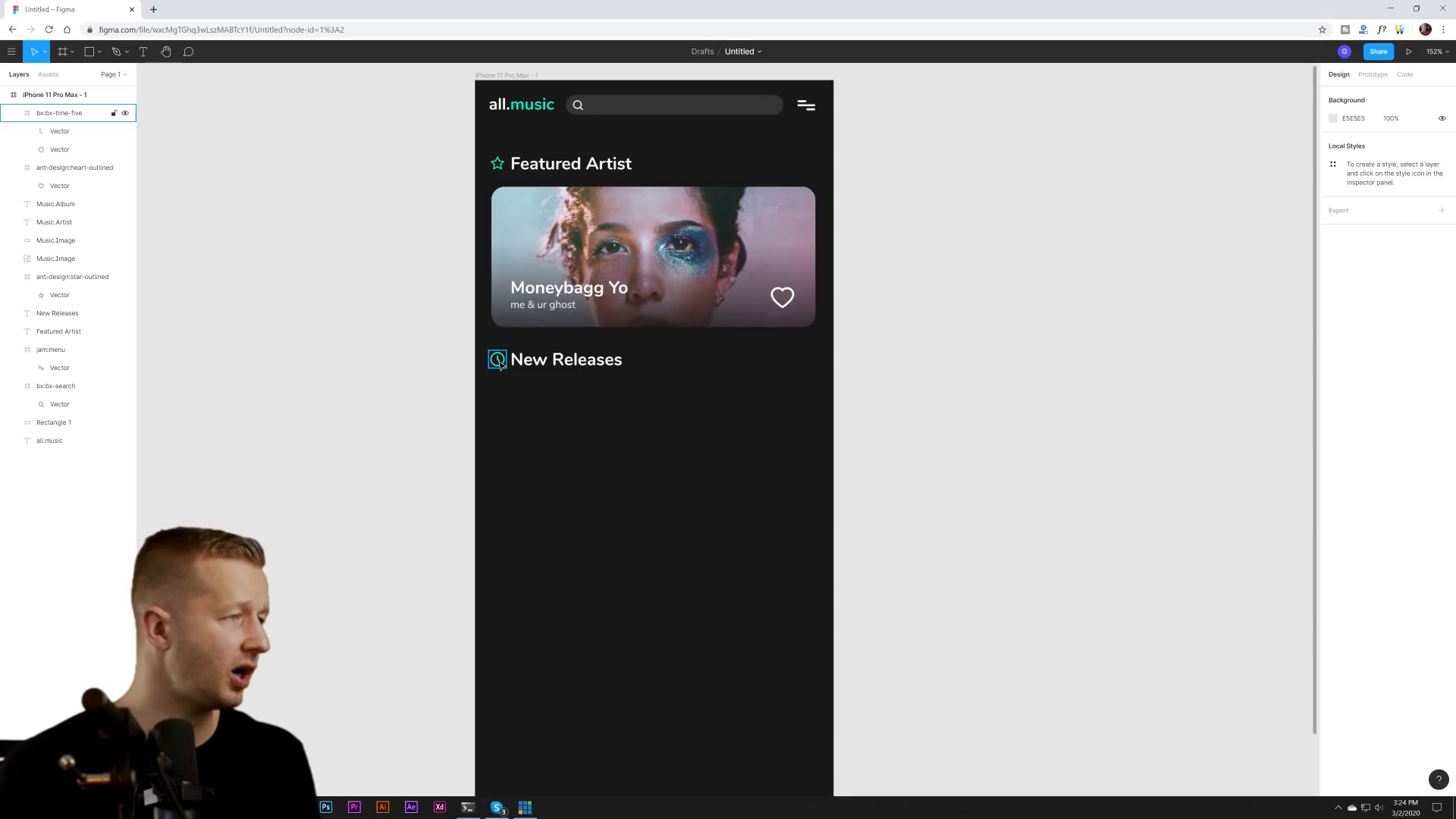
left_click_drag(500, 364, 509, 173)
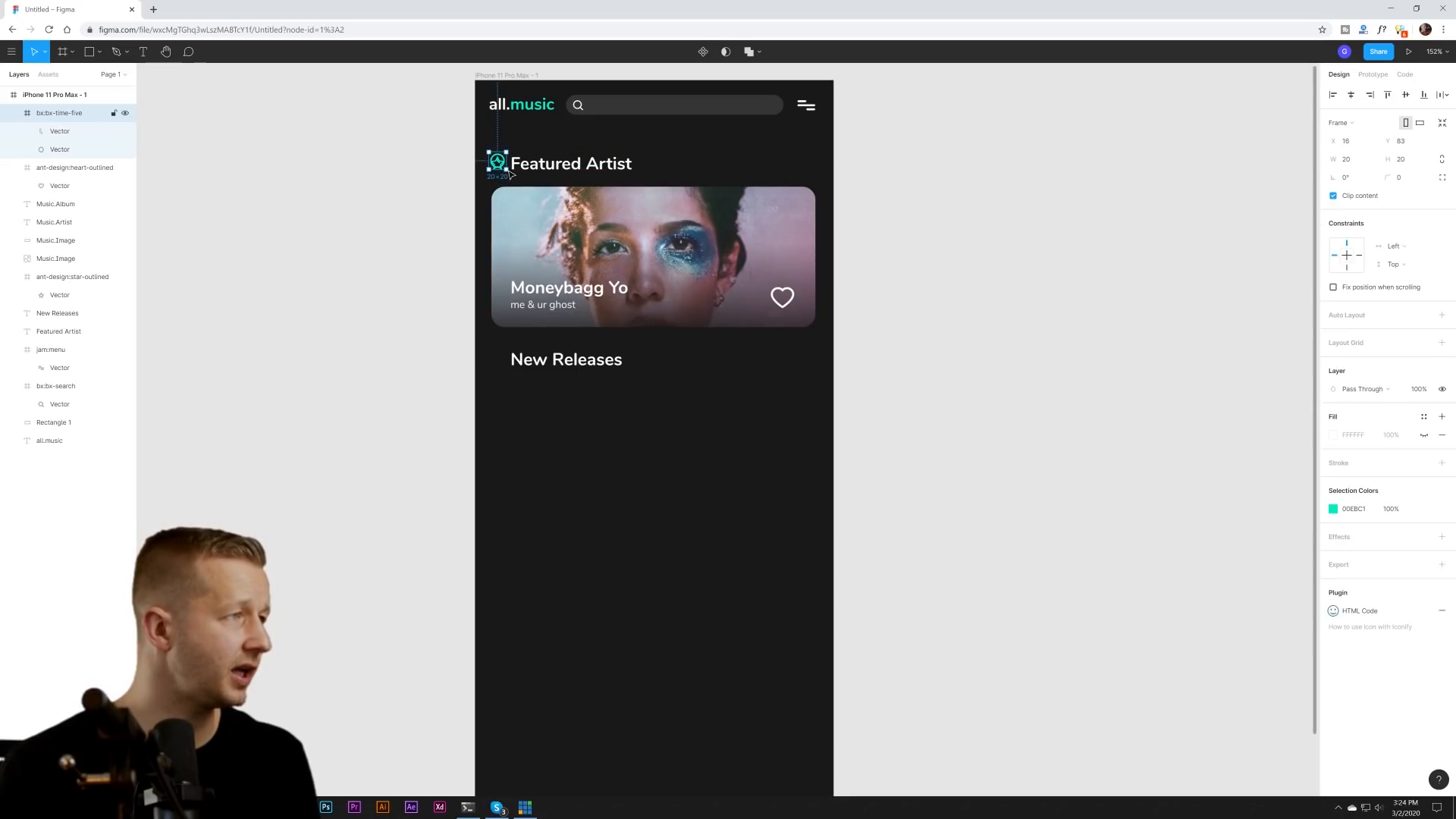
key("ctrl+z")
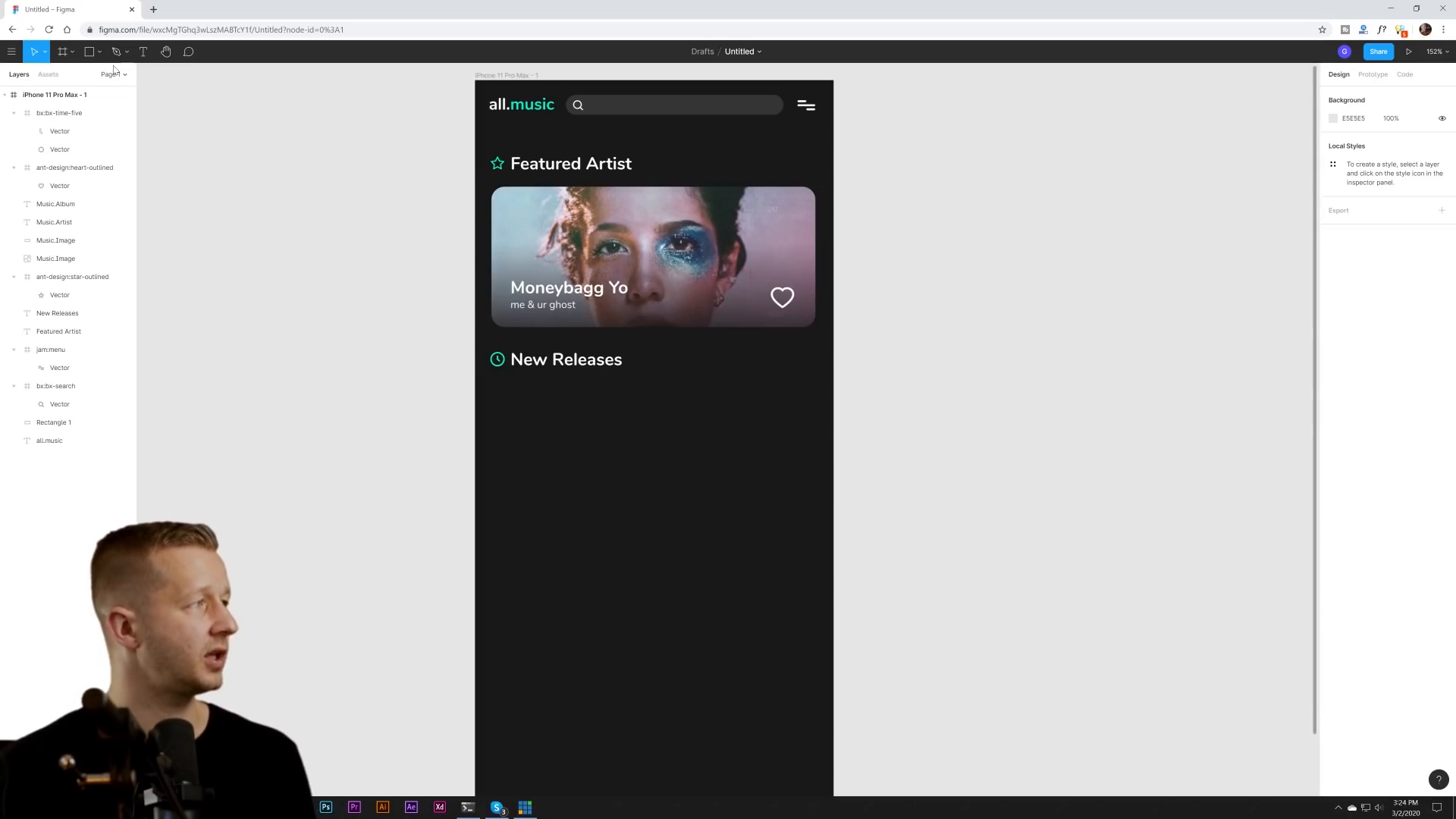
- Draw a rectangle of about 121 × 186 below the New Releases heading, flush with the featured card's left edge
left_click(89, 51)
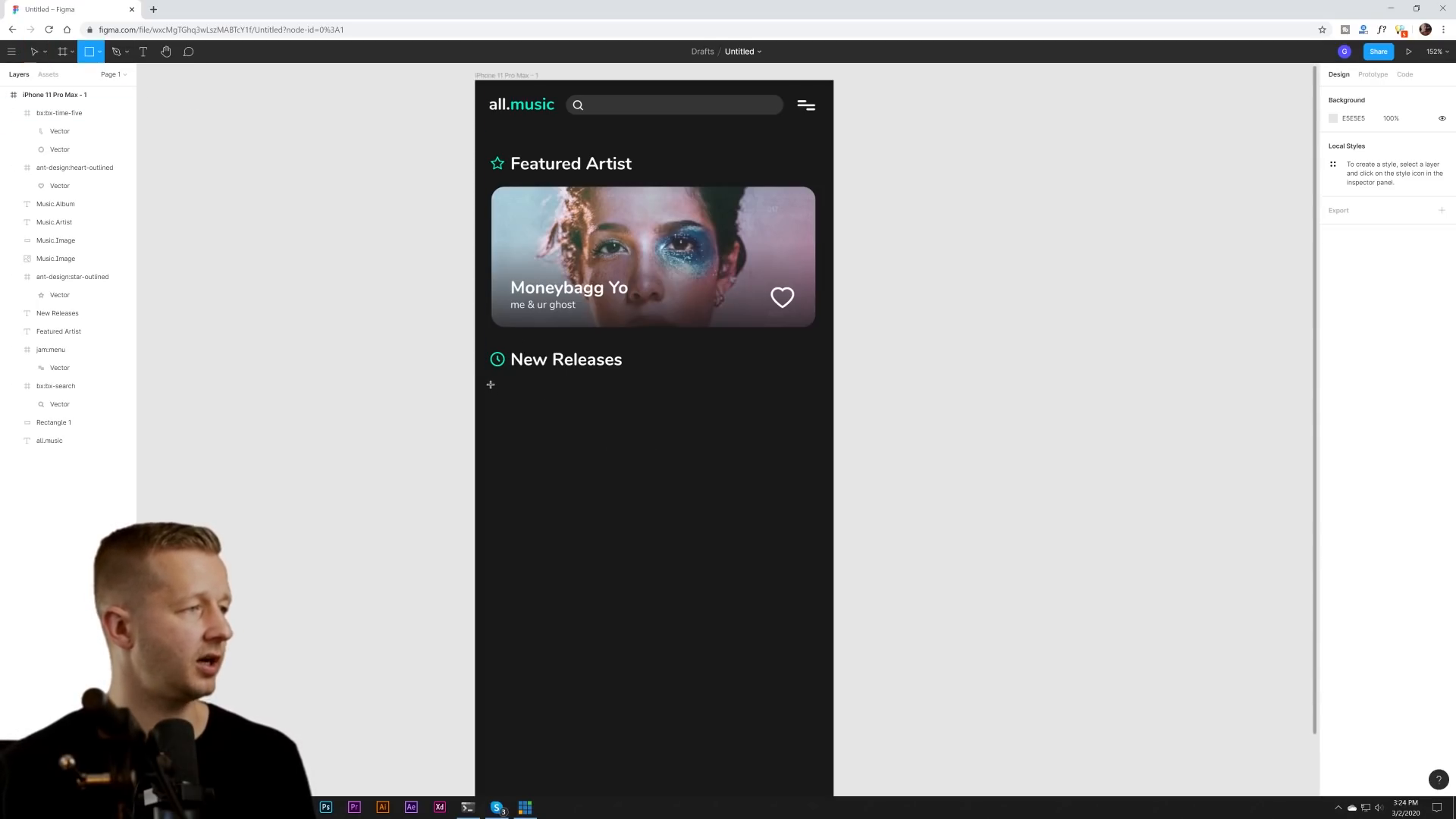
mouse_move(492, 382)
left_mouse_down()
mouse_move(585, 555)
mouse_move(586, 536)
left_mouse_up()
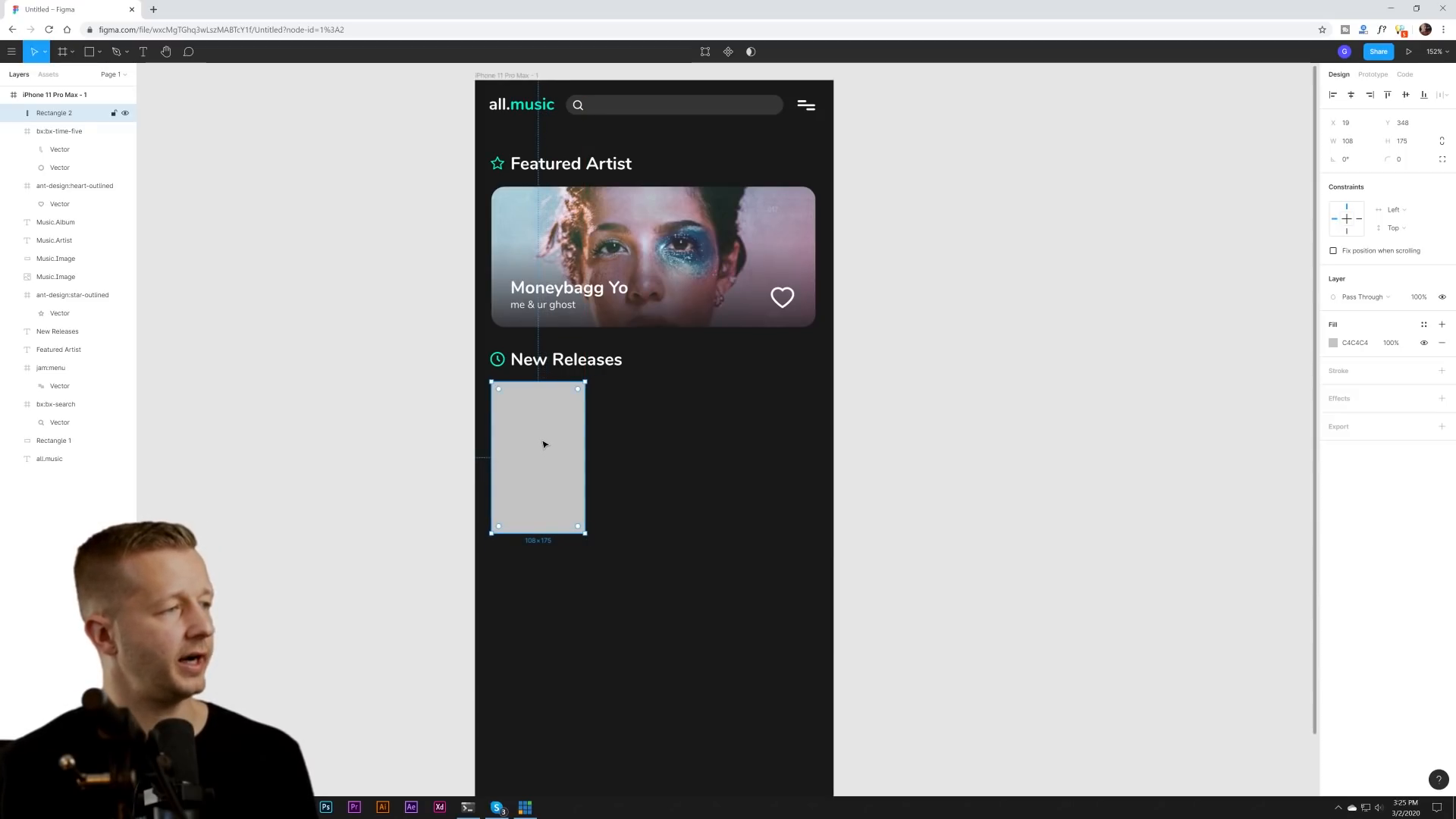
left_click_drag(543, 443, 546, 462)
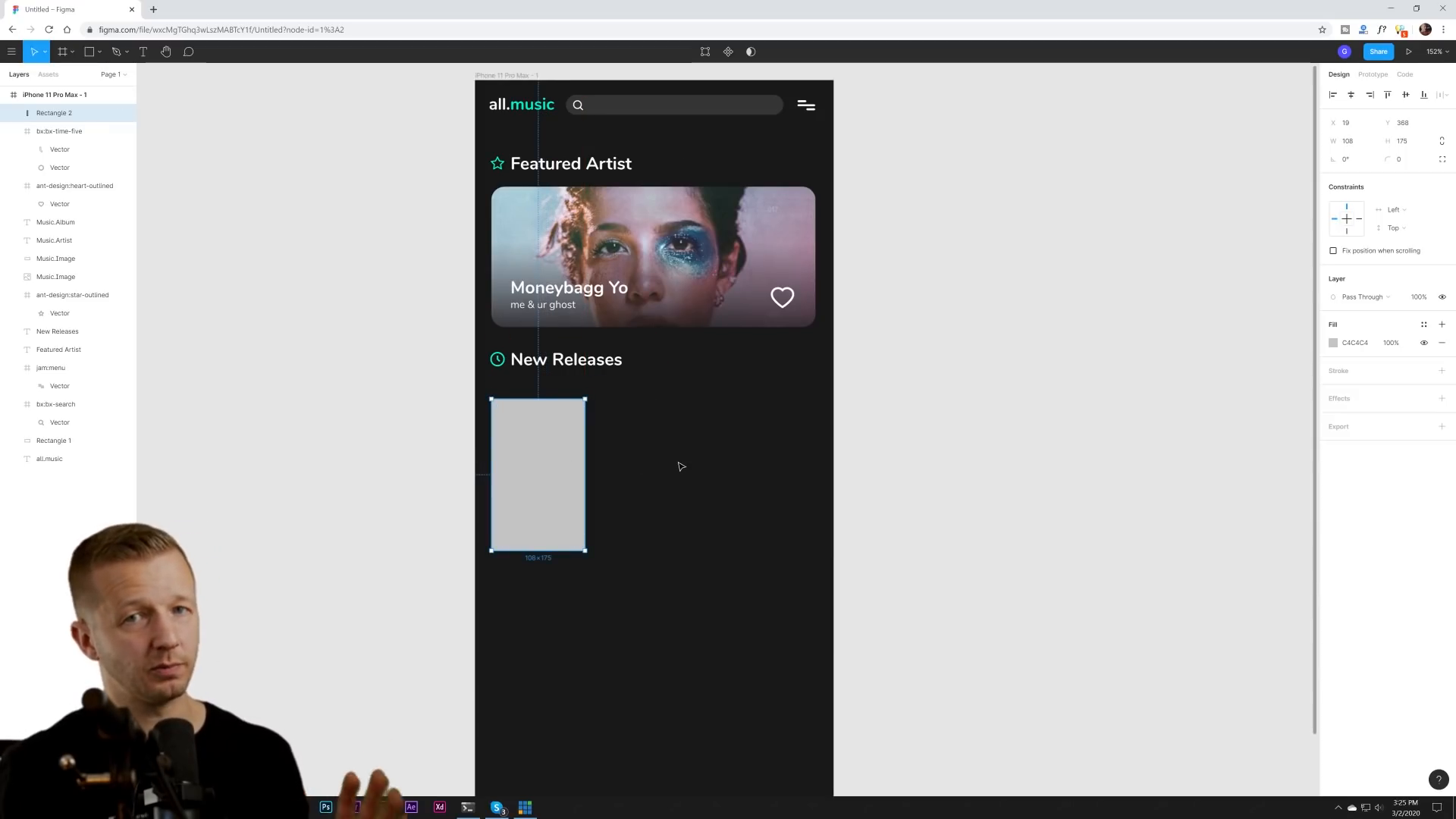
left_click(682, 251)
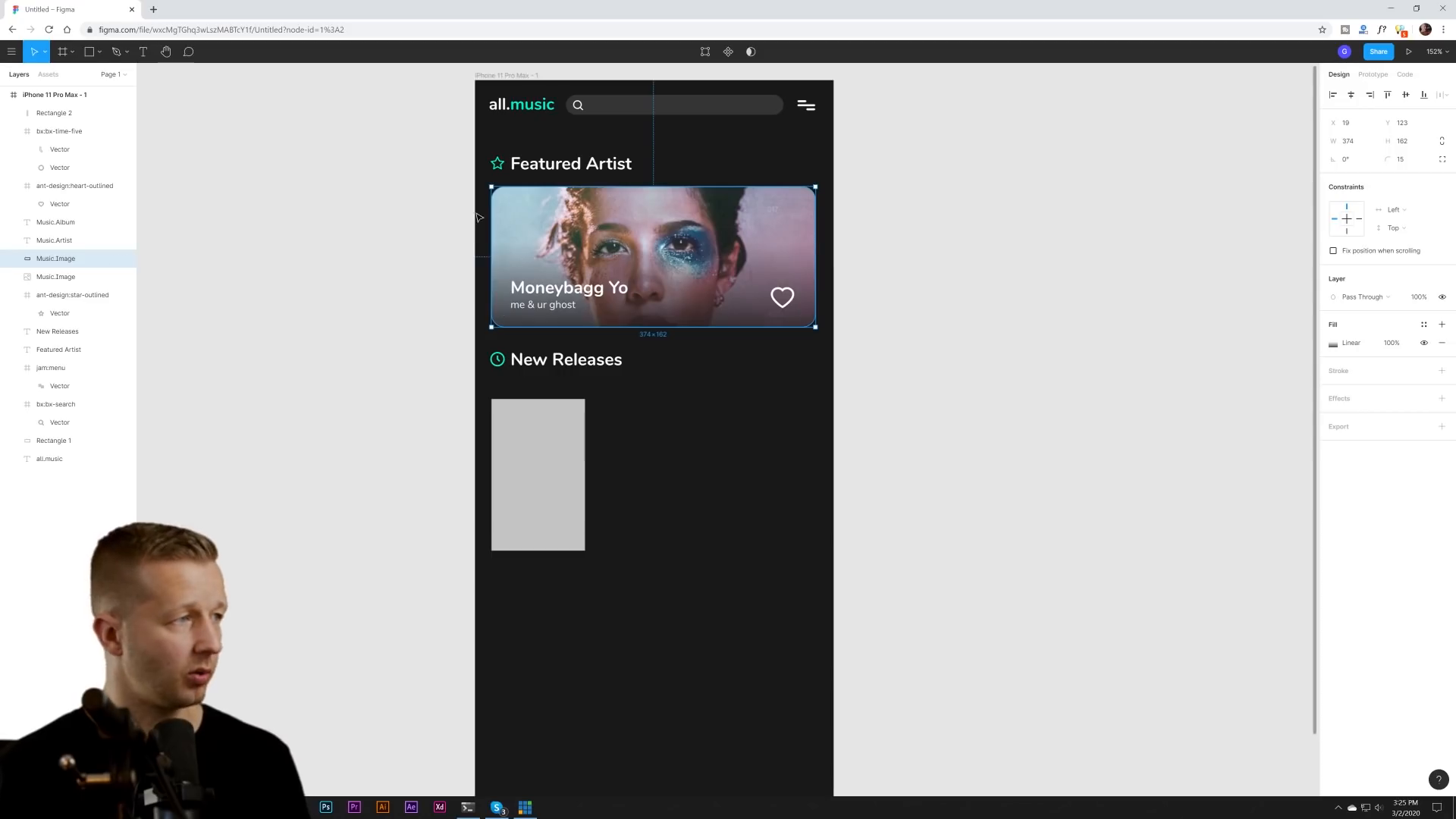
left_click(558, 492)
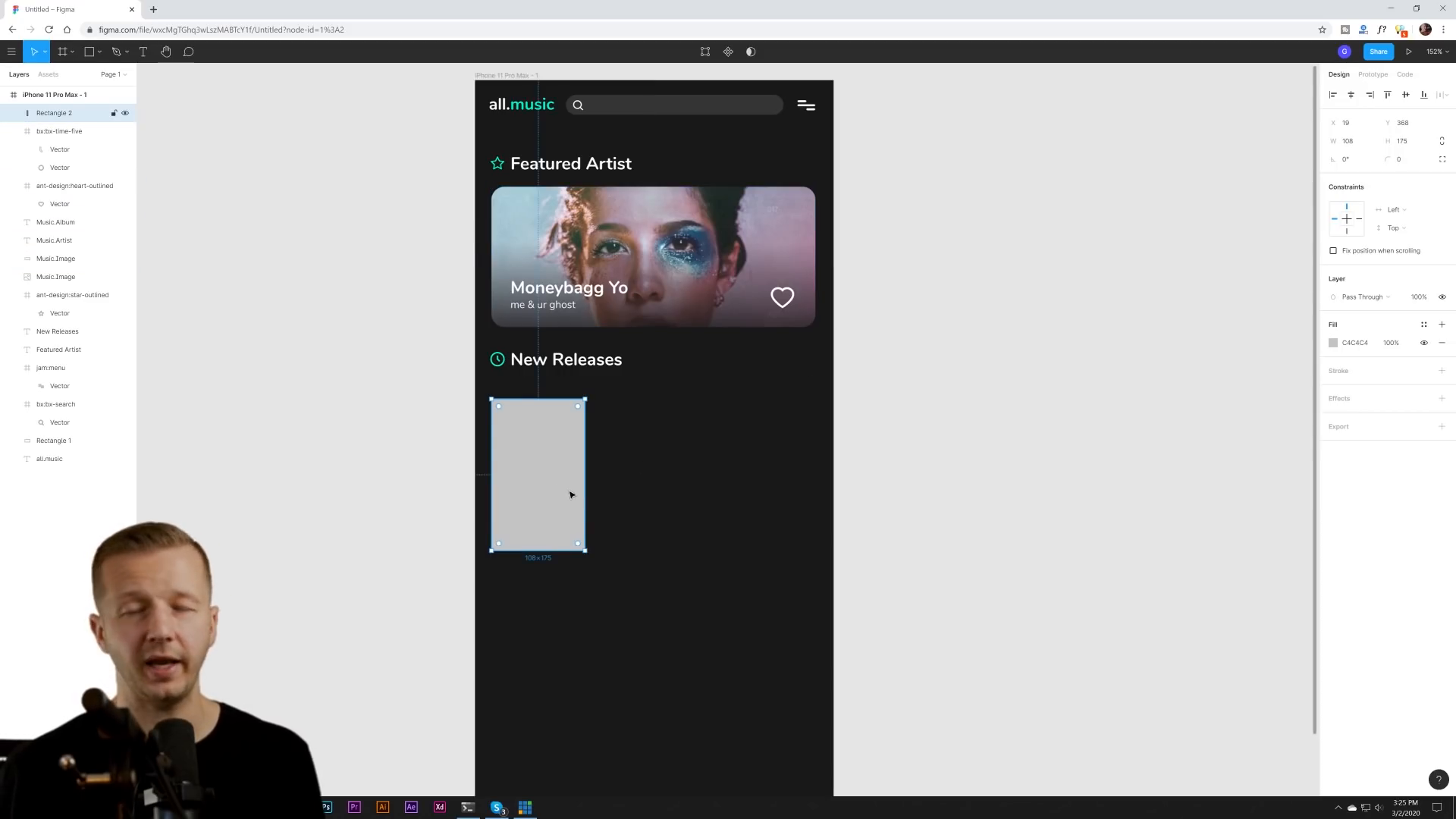
left_click_drag(584, 553, 596, 560)
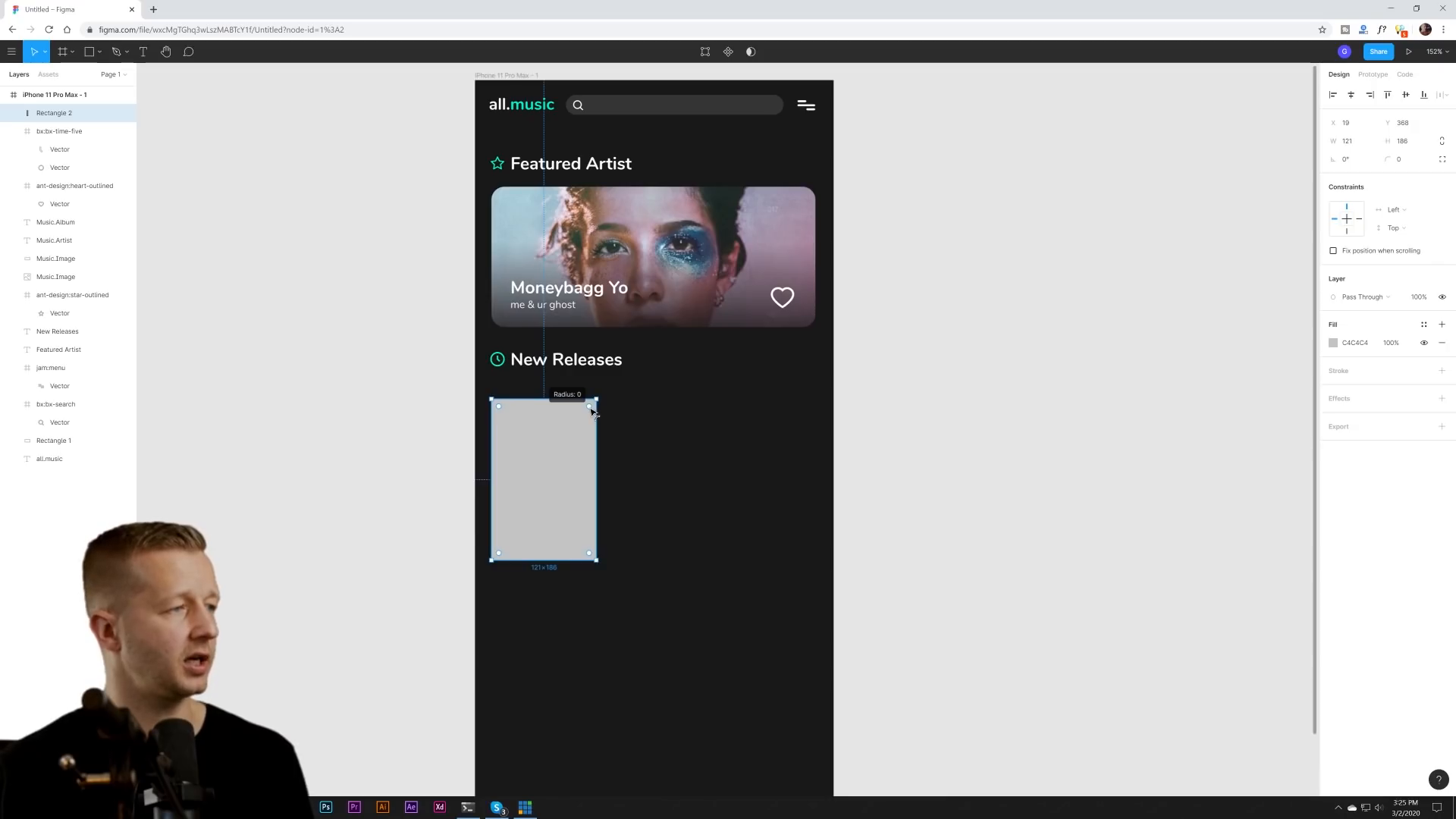
- Set the rectangle's corner radius to 15 and move it up closer to the New Releases heading, to Y 355
left_click_drag(590, 409, 591, 419)
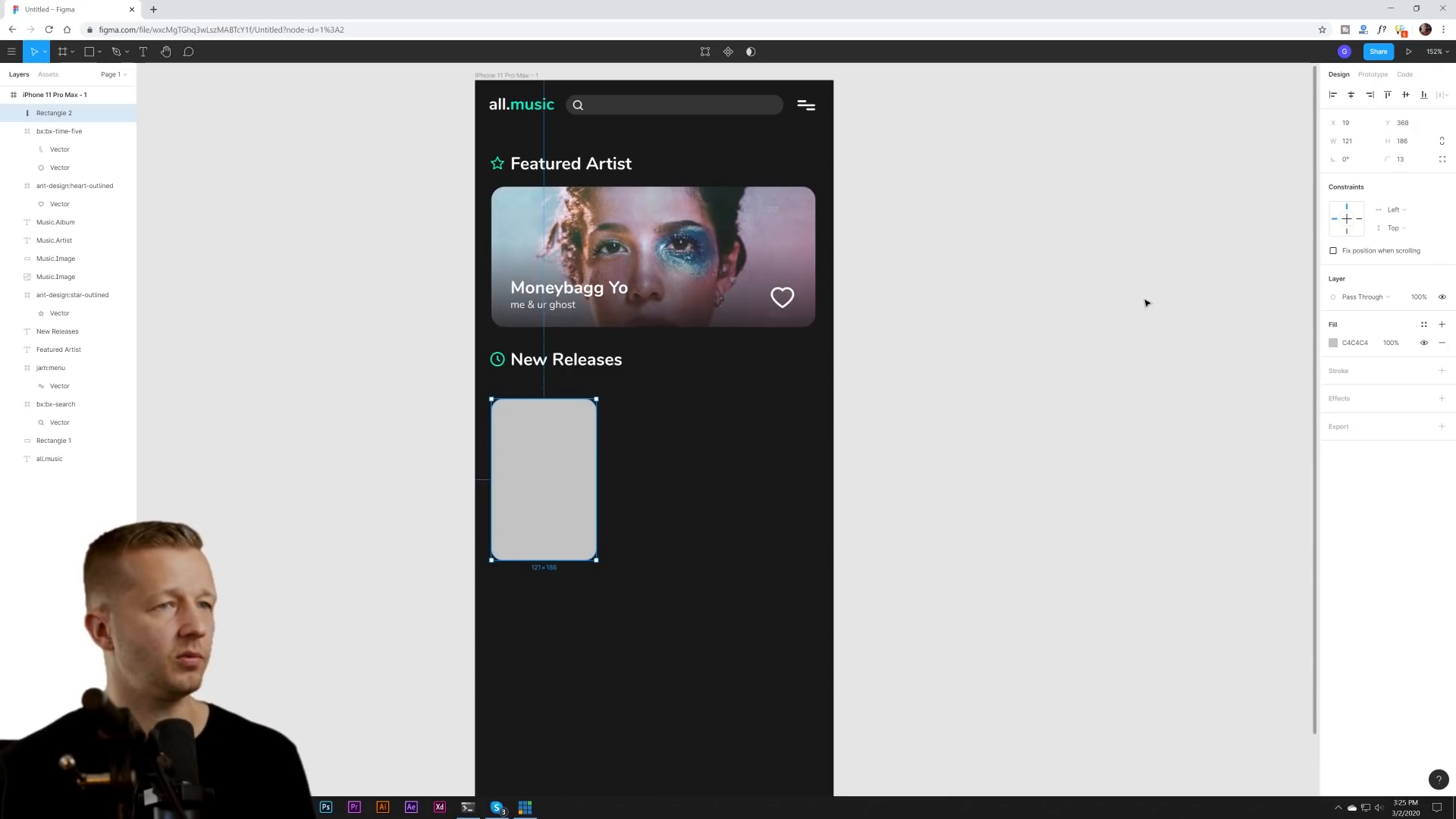
left_click(1400, 163)
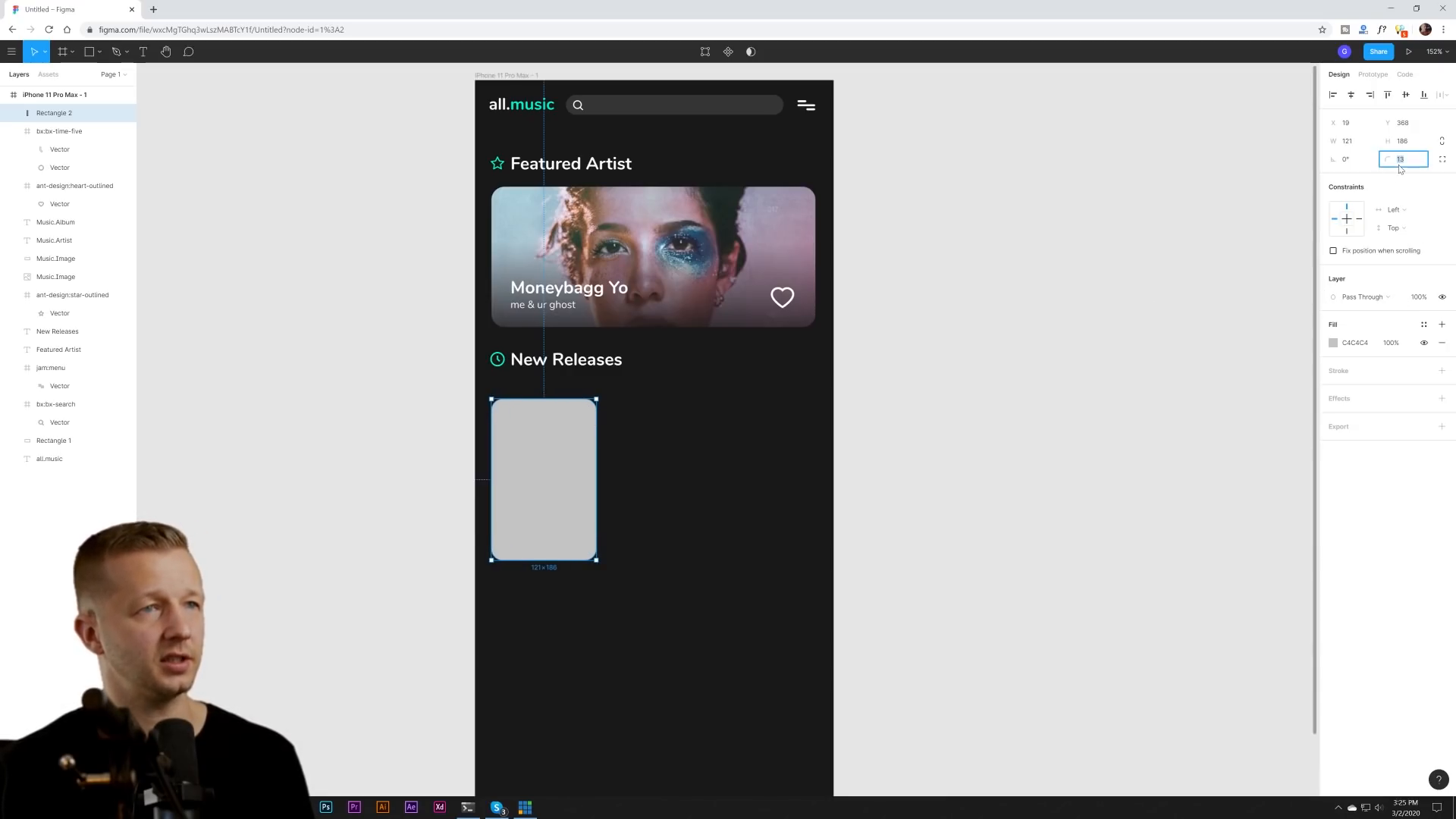
type("15")
key("Return")
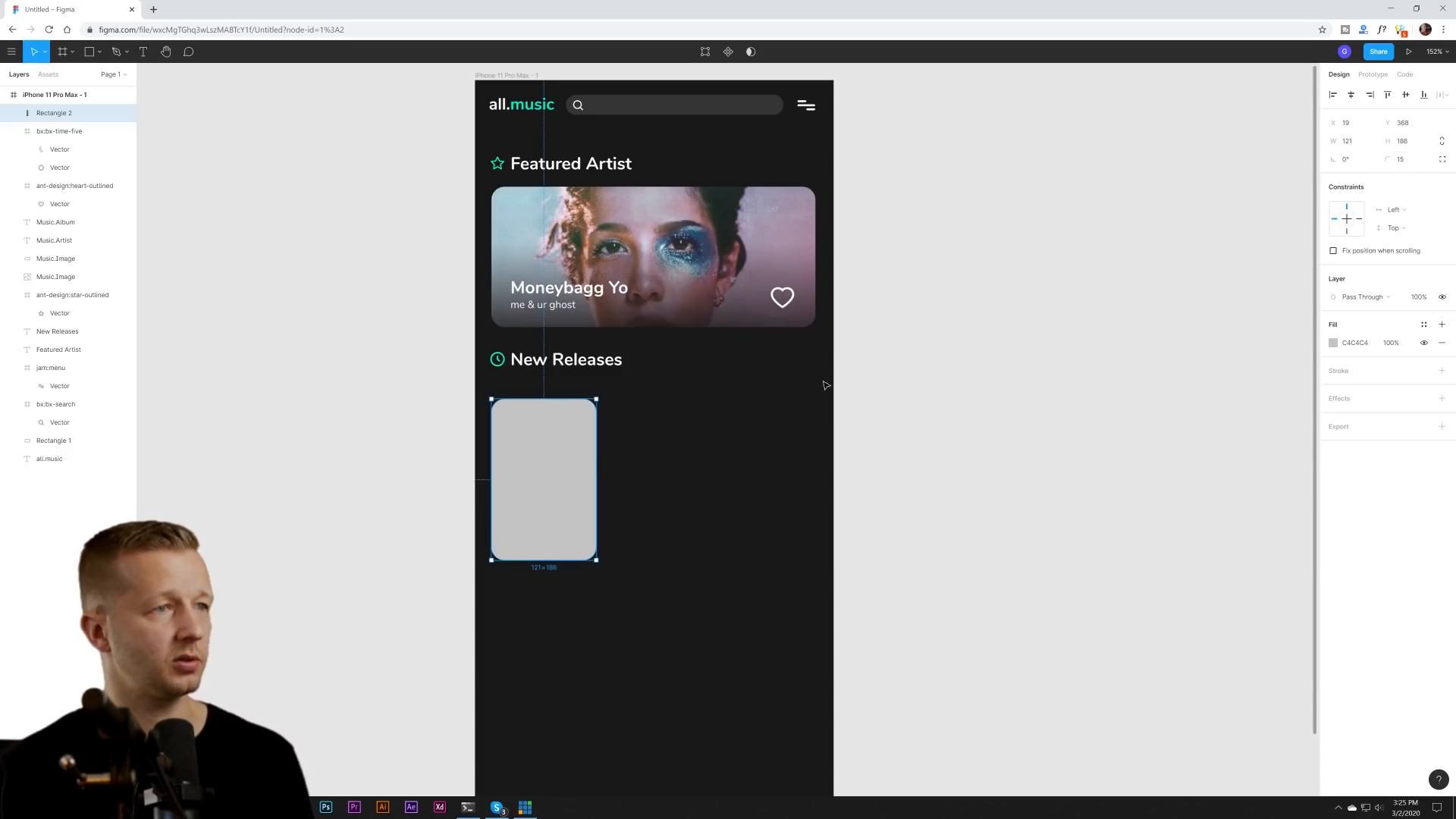
left_click_drag(545, 480, 546, 464)
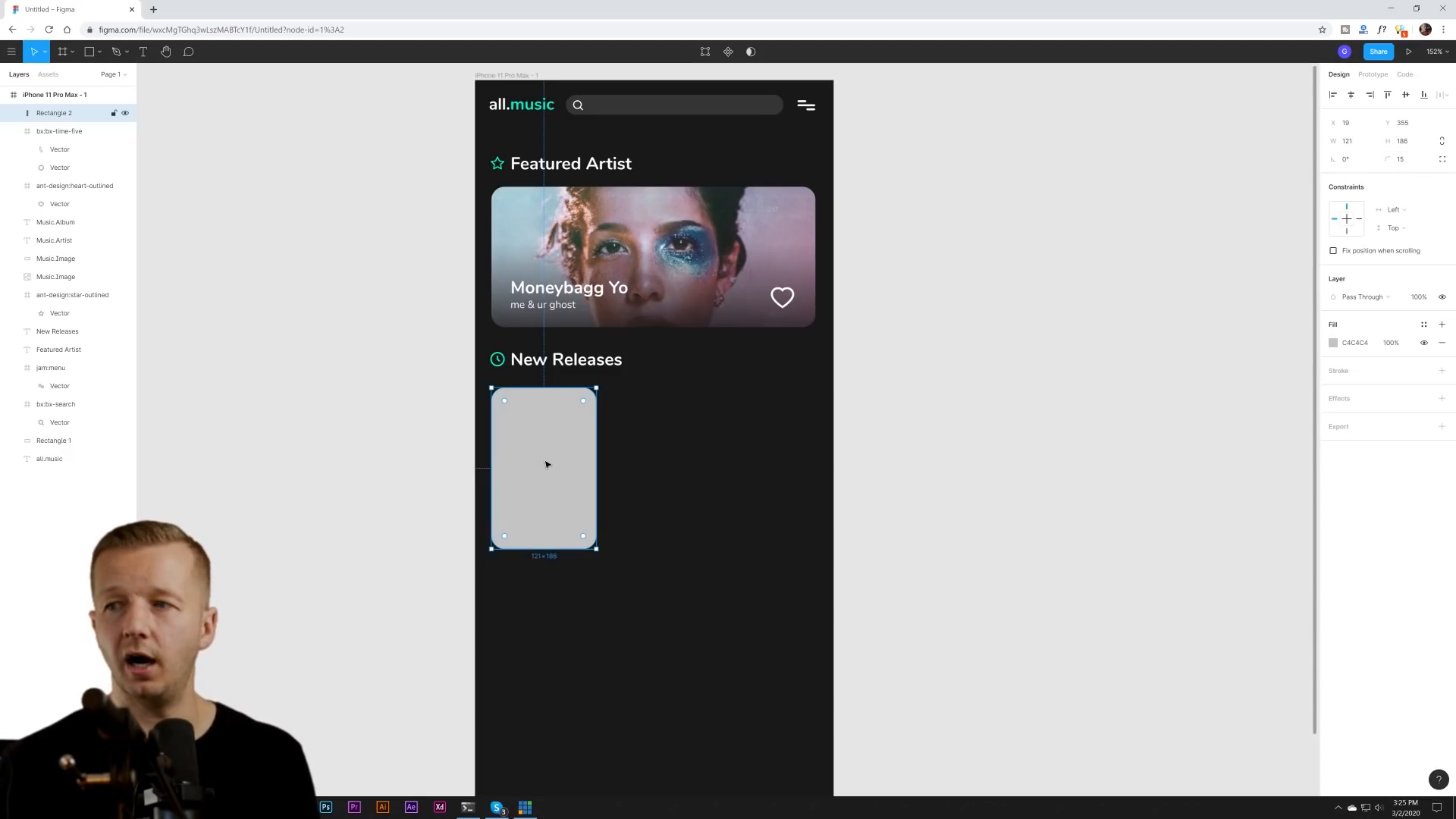
left_click(665, 524)
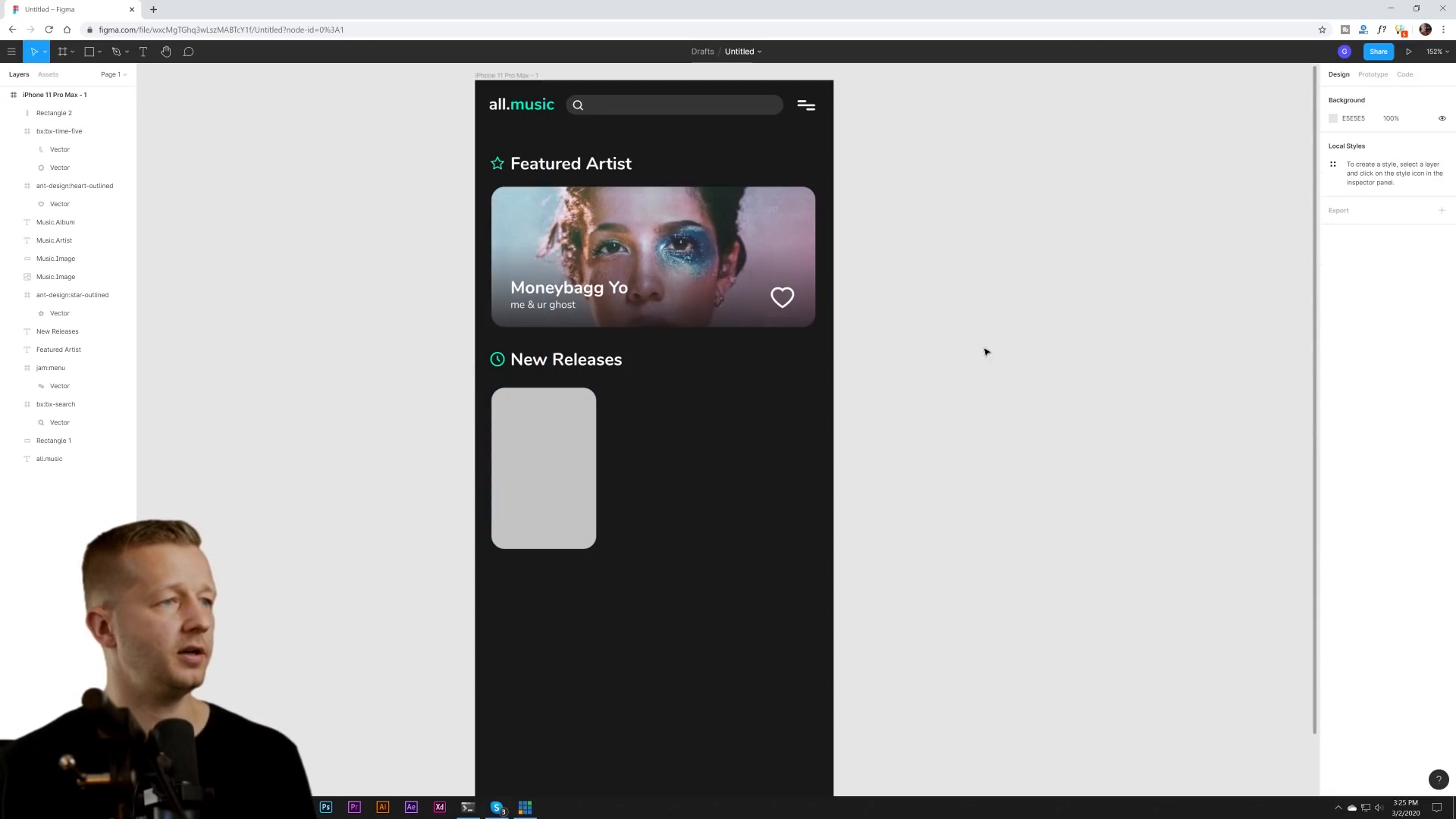
- Search the Iconify plugin for "right arrow" and import the bx:bx-right-arrow-circle icon beside the rectangle
right_click(971, 313)
mouse_move(1062, 364)
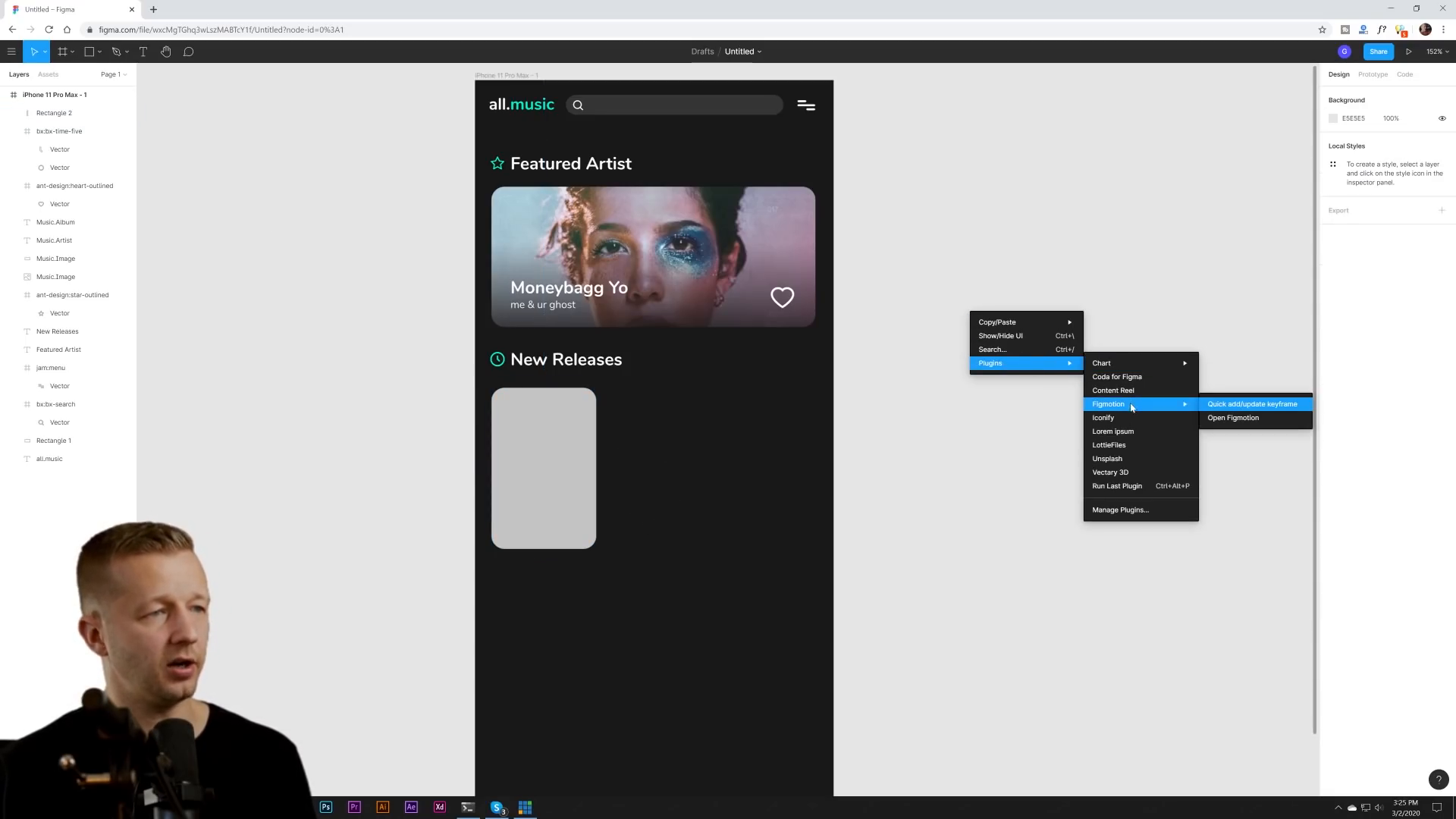
left_click(1104, 417)
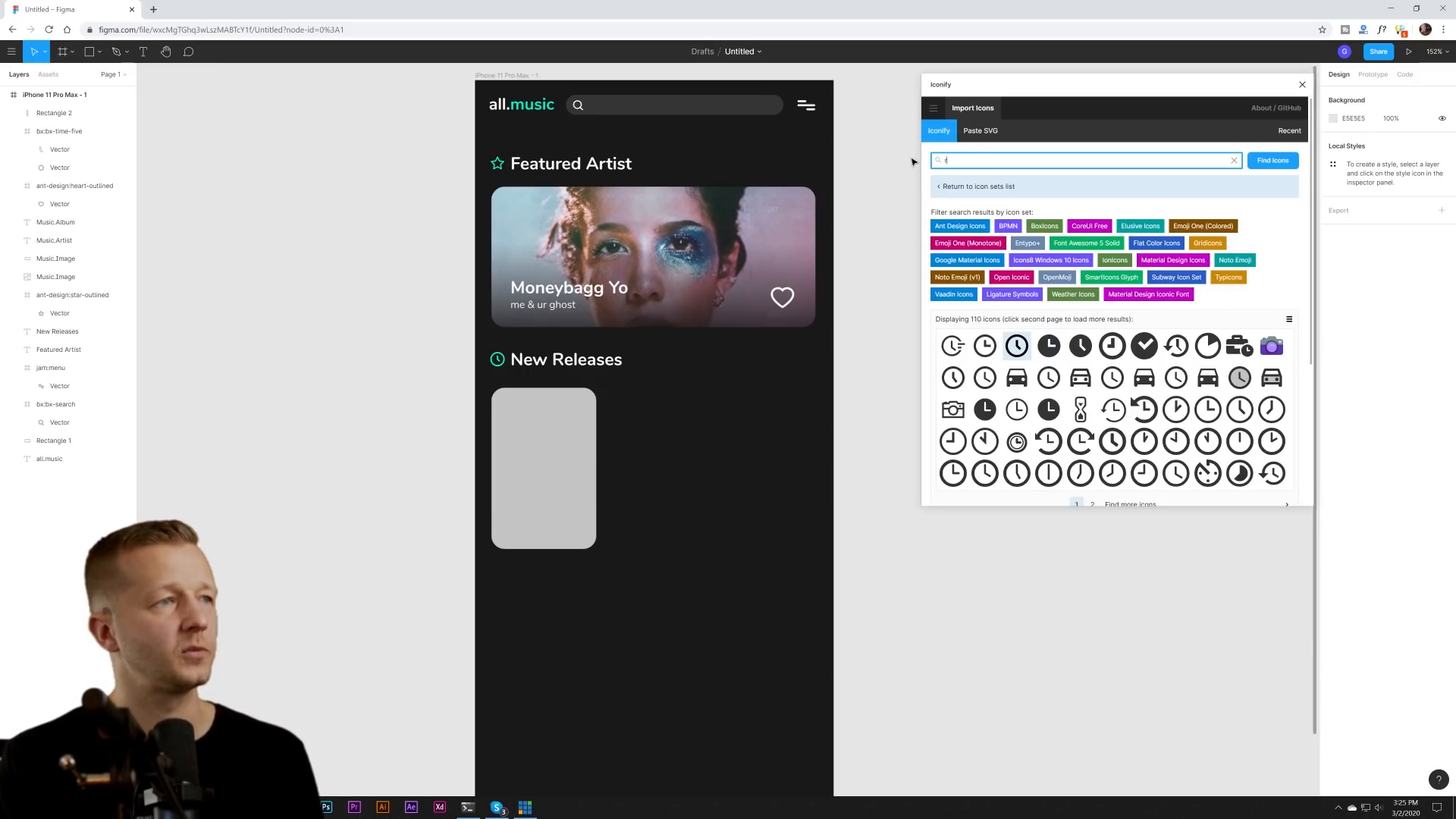
key("Return")
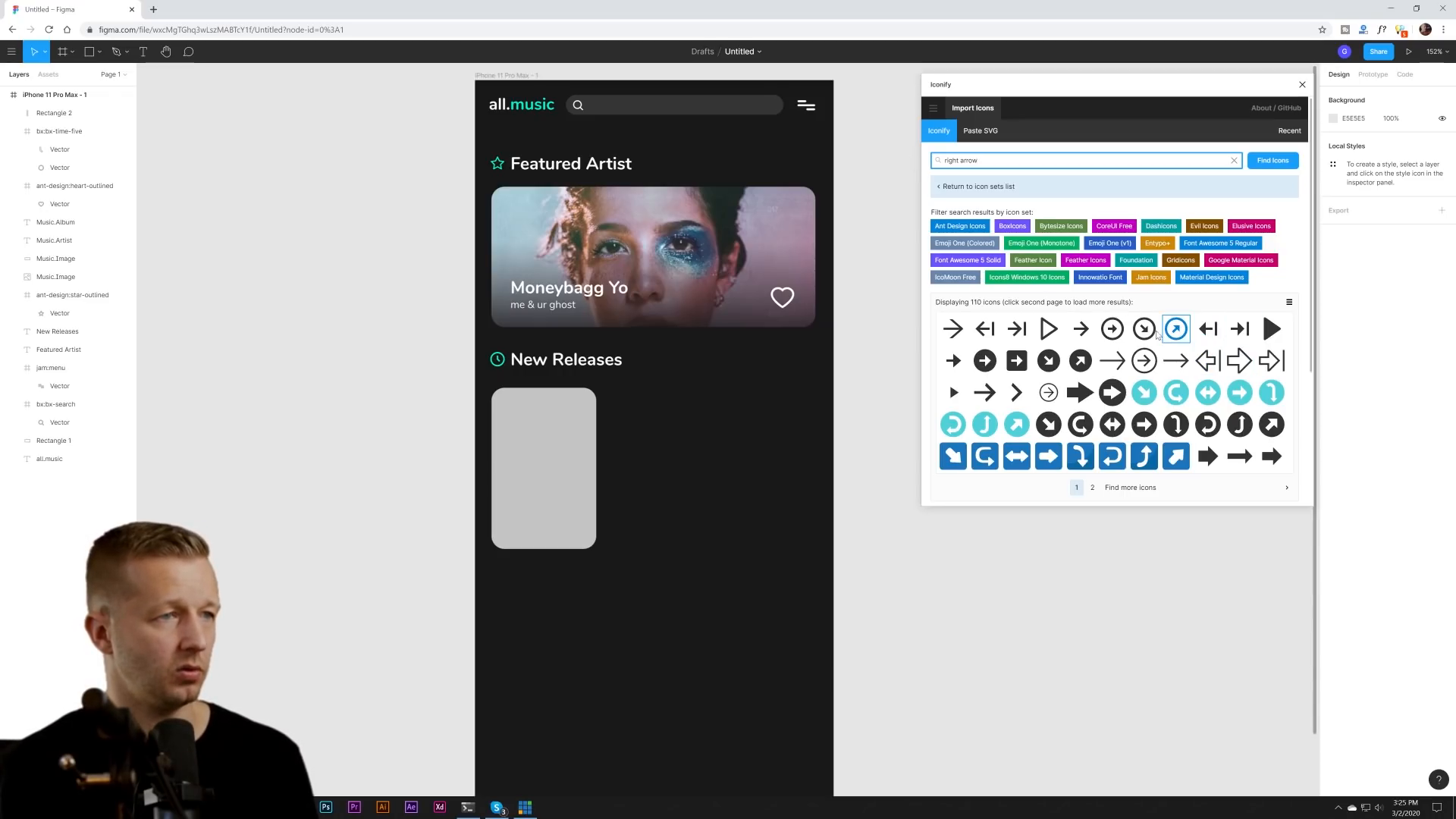
left_click_drag(1112, 329, 694, 480)
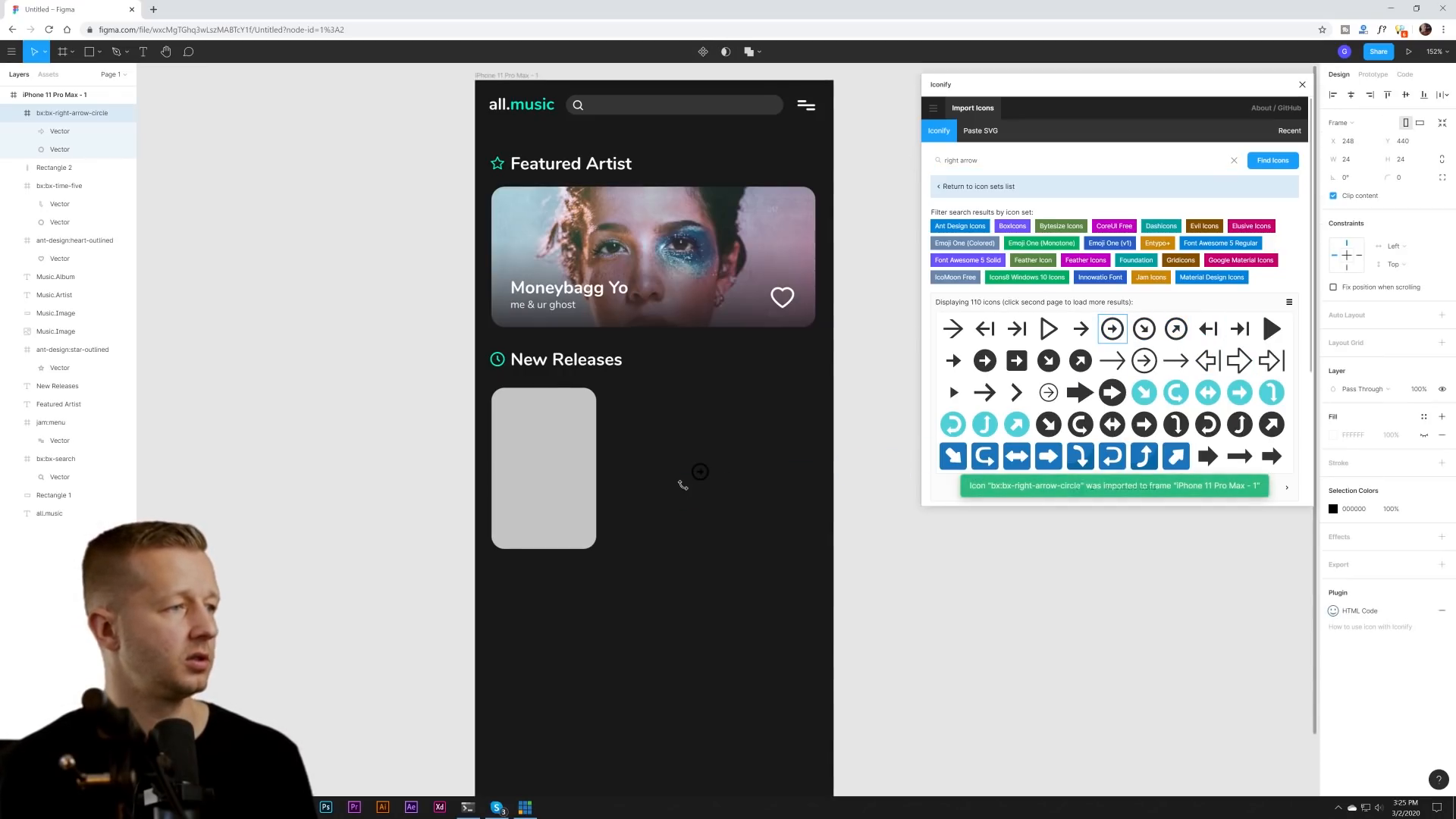
- Recolor the circled arrow icon white (FFFFFF) and place it in the rectangle's lower-right corner
left_click(1333, 509)
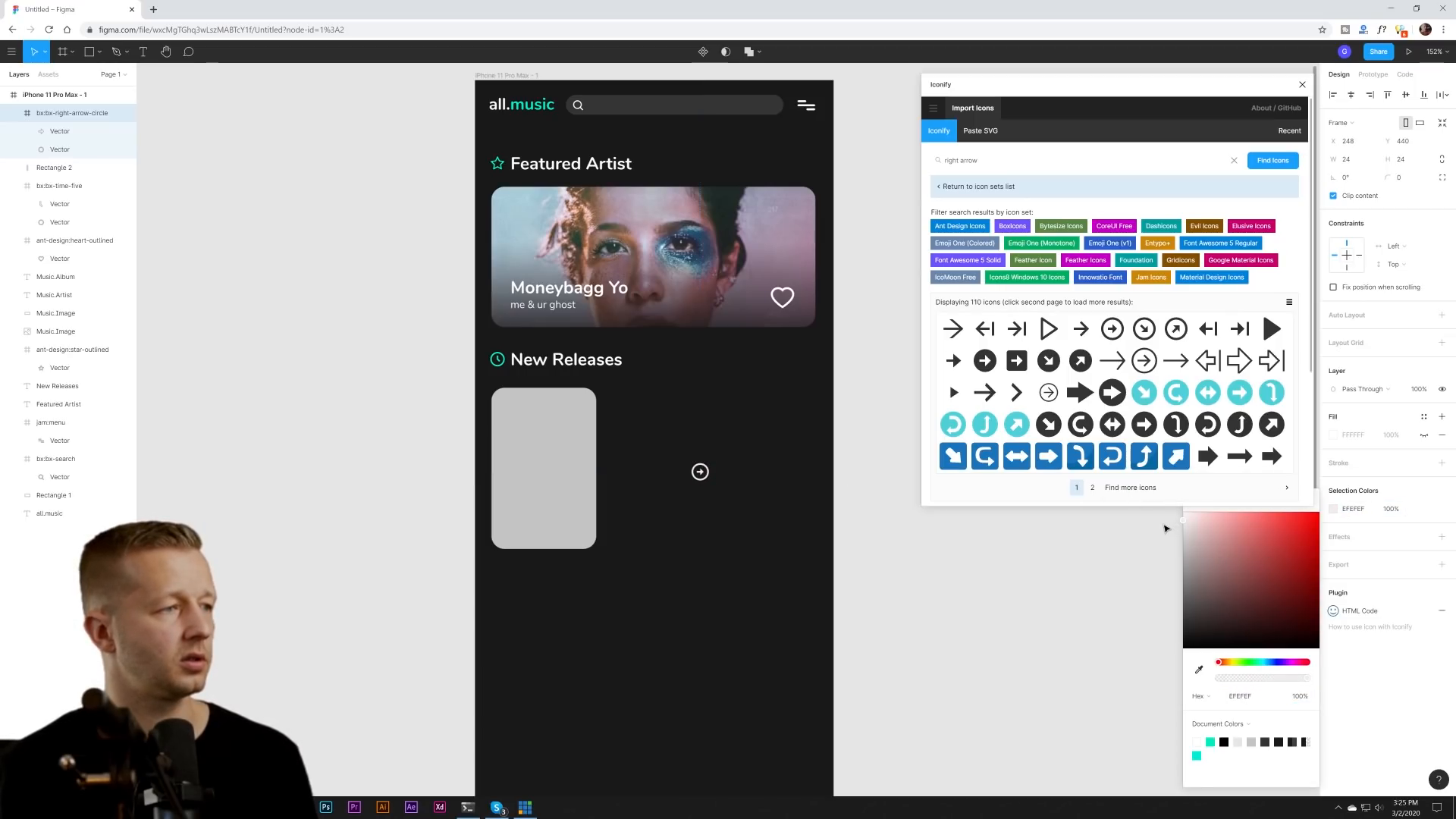
left_click(1211, 742)
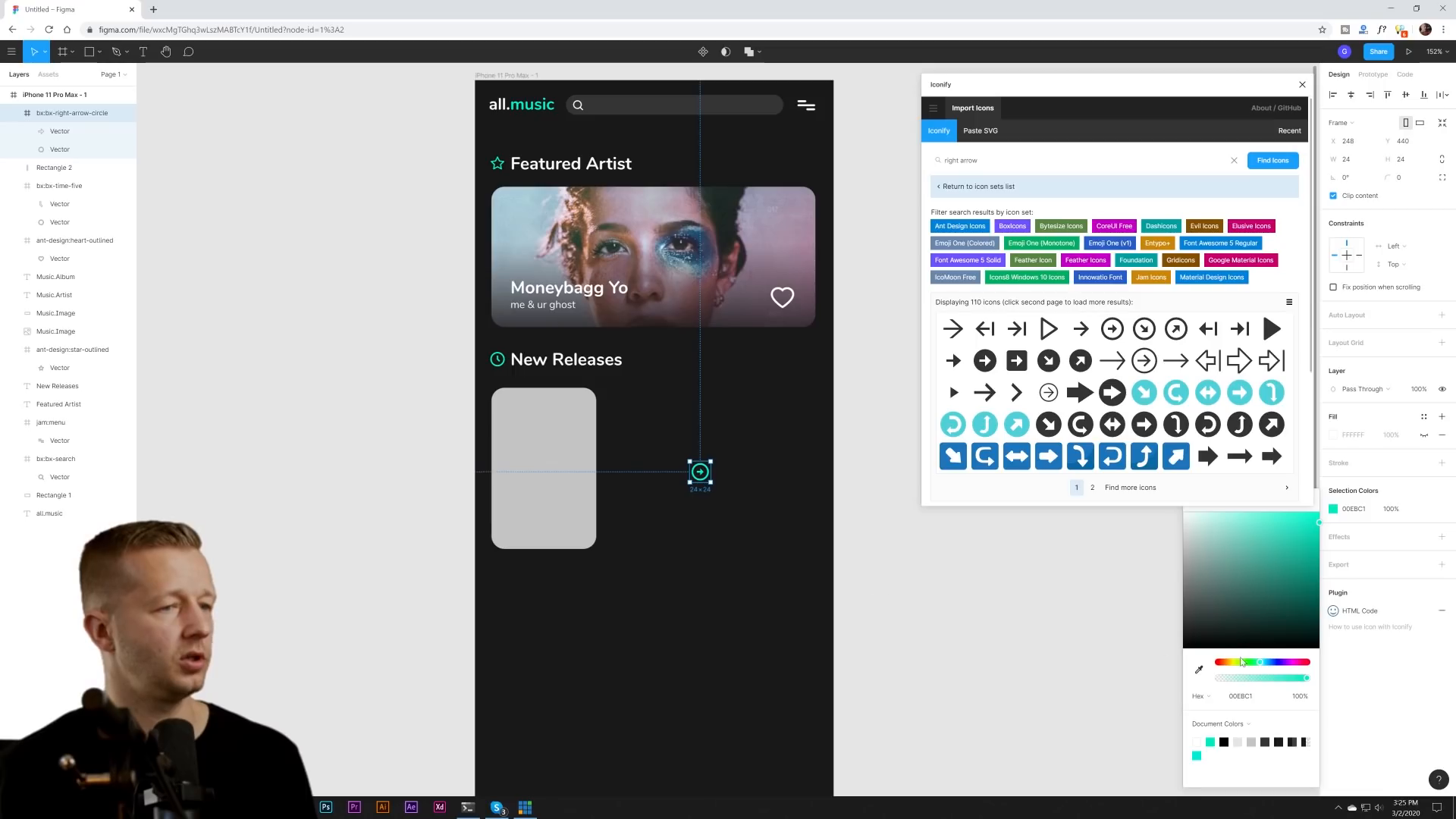
left_click(1196, 742)
left_click_drag(706, 473, 578, 535)
key("alt")
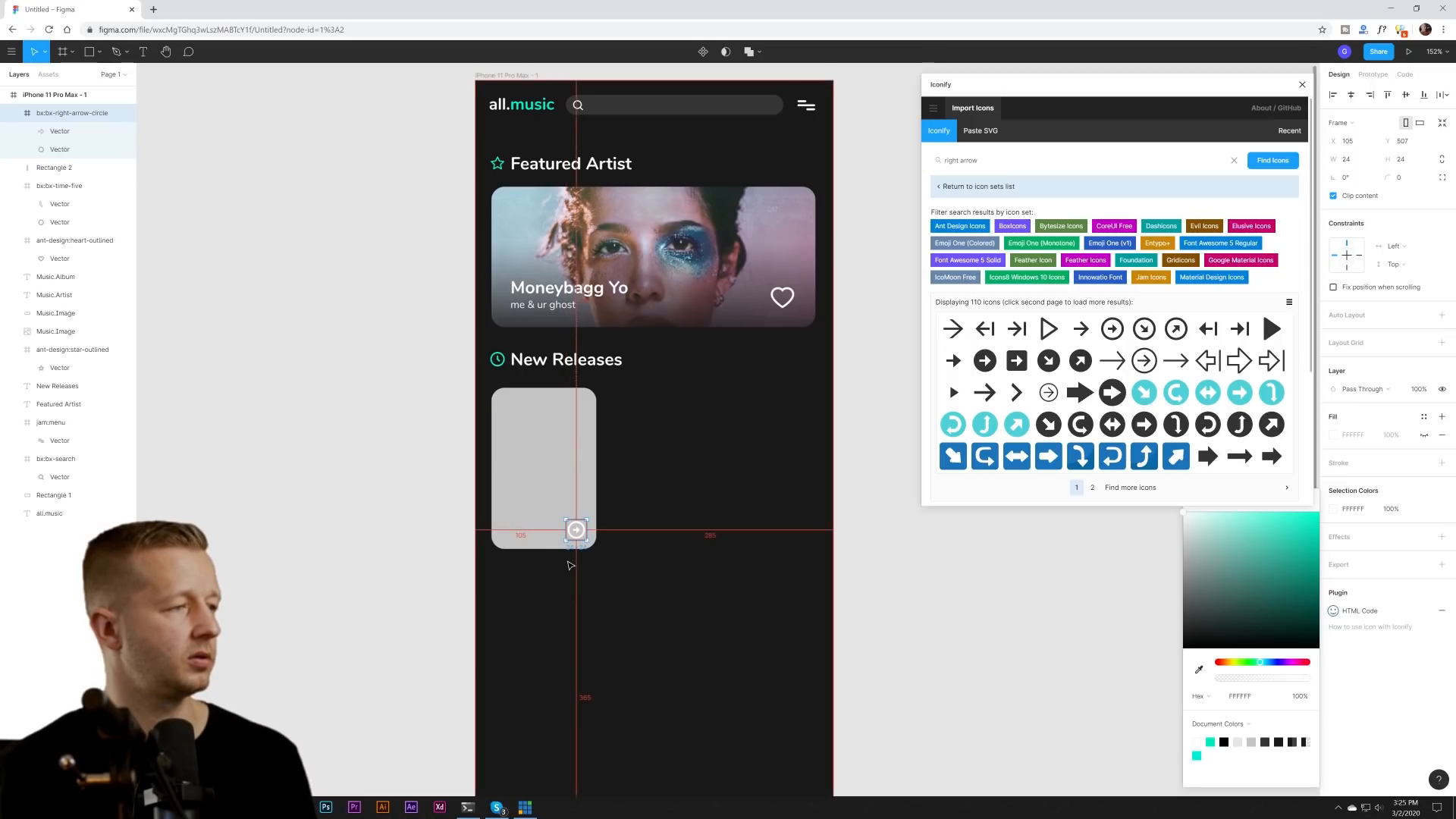
scroll(571, 566, "up", 1)
scroll(558, 564, "up", 1)
scroll(559, 563, "up", 5)
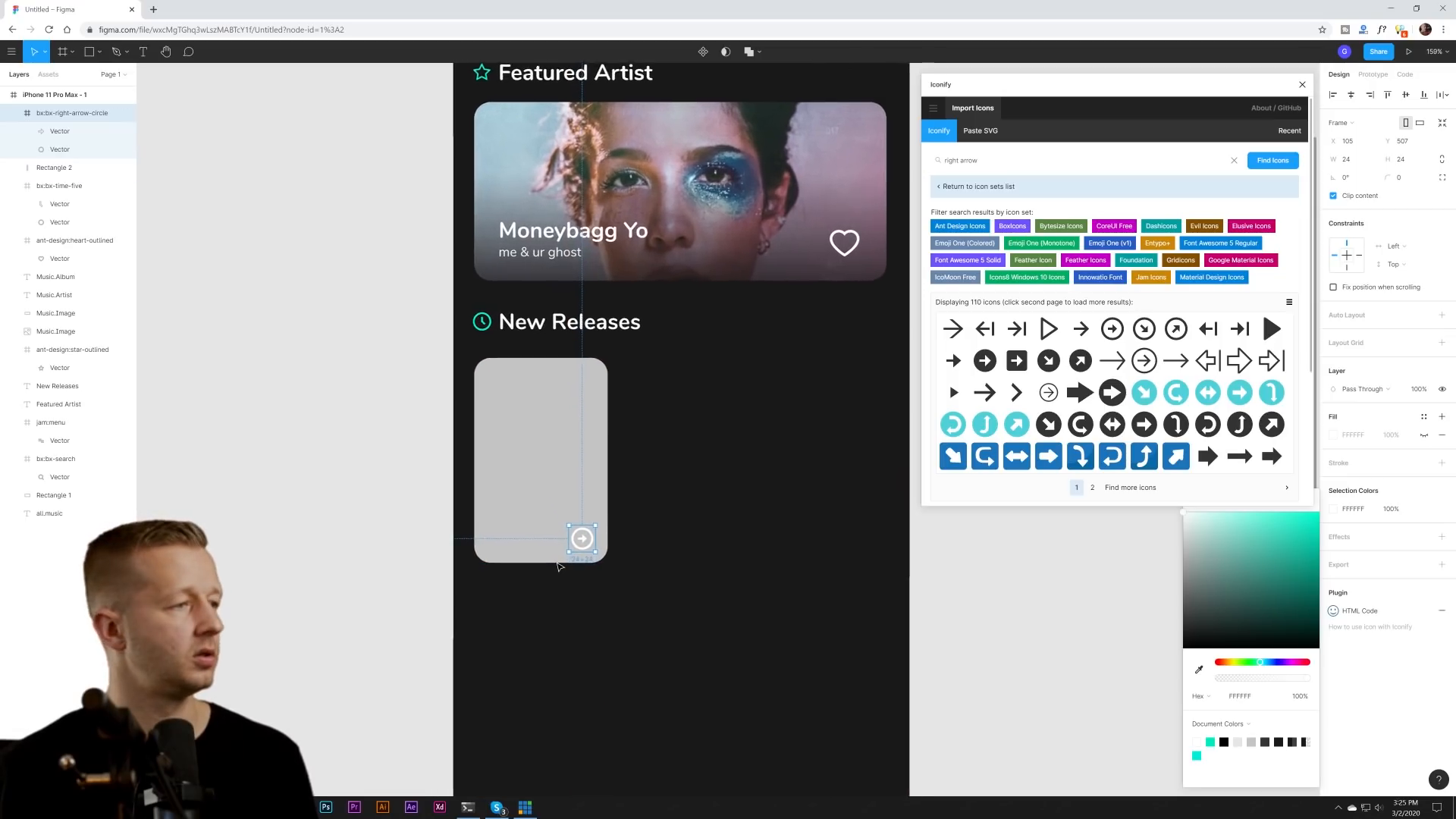
scroll(565, 559, "down", 5)
left_click_drag(679, 562, 650, 554)
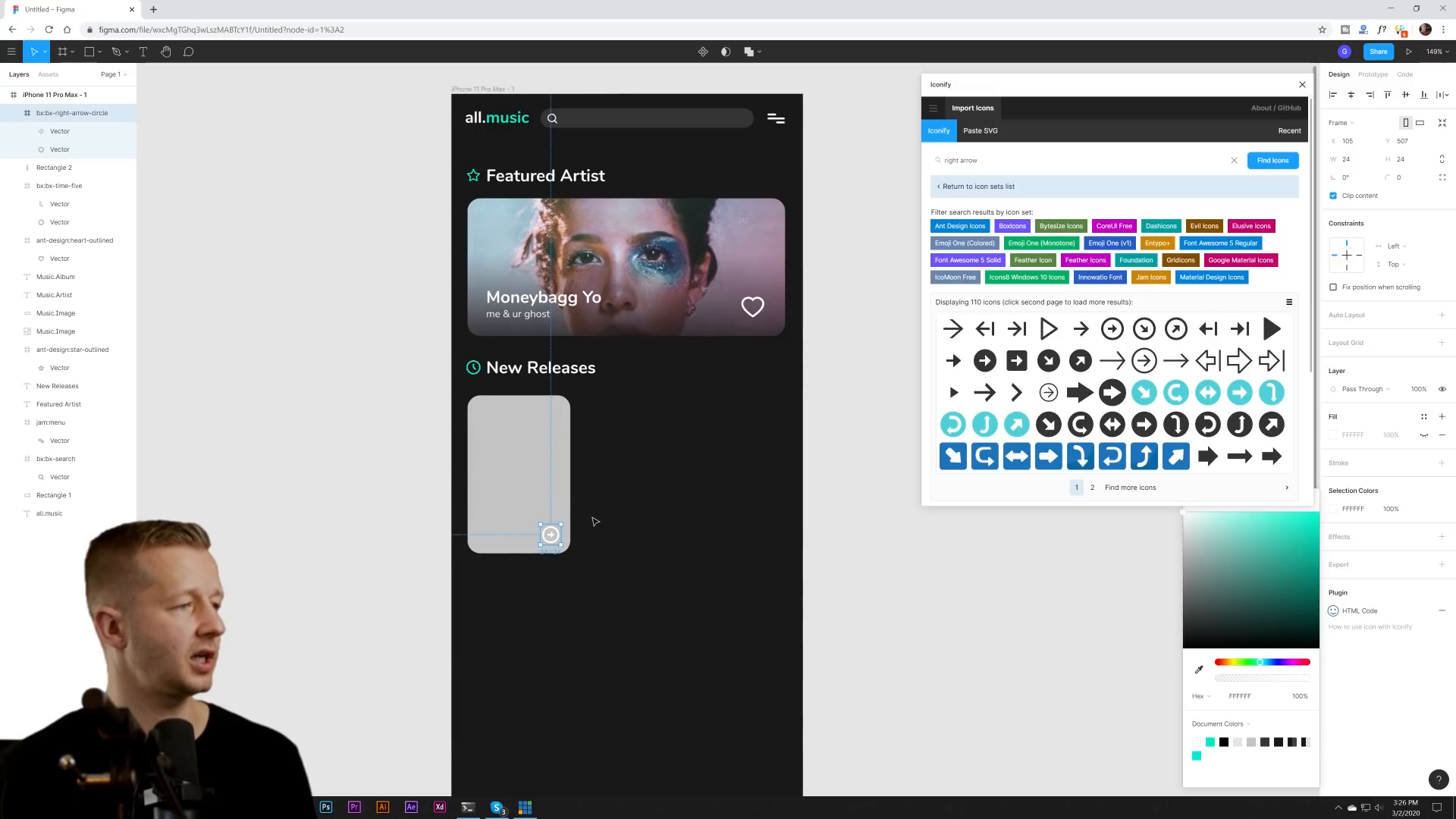
- Duplicate the rectangle with its arrow icon twice to form a row of three evenly spaced cards running past the frame's right edge
left_click(552, 449)
left_click(550, 534, "shift")
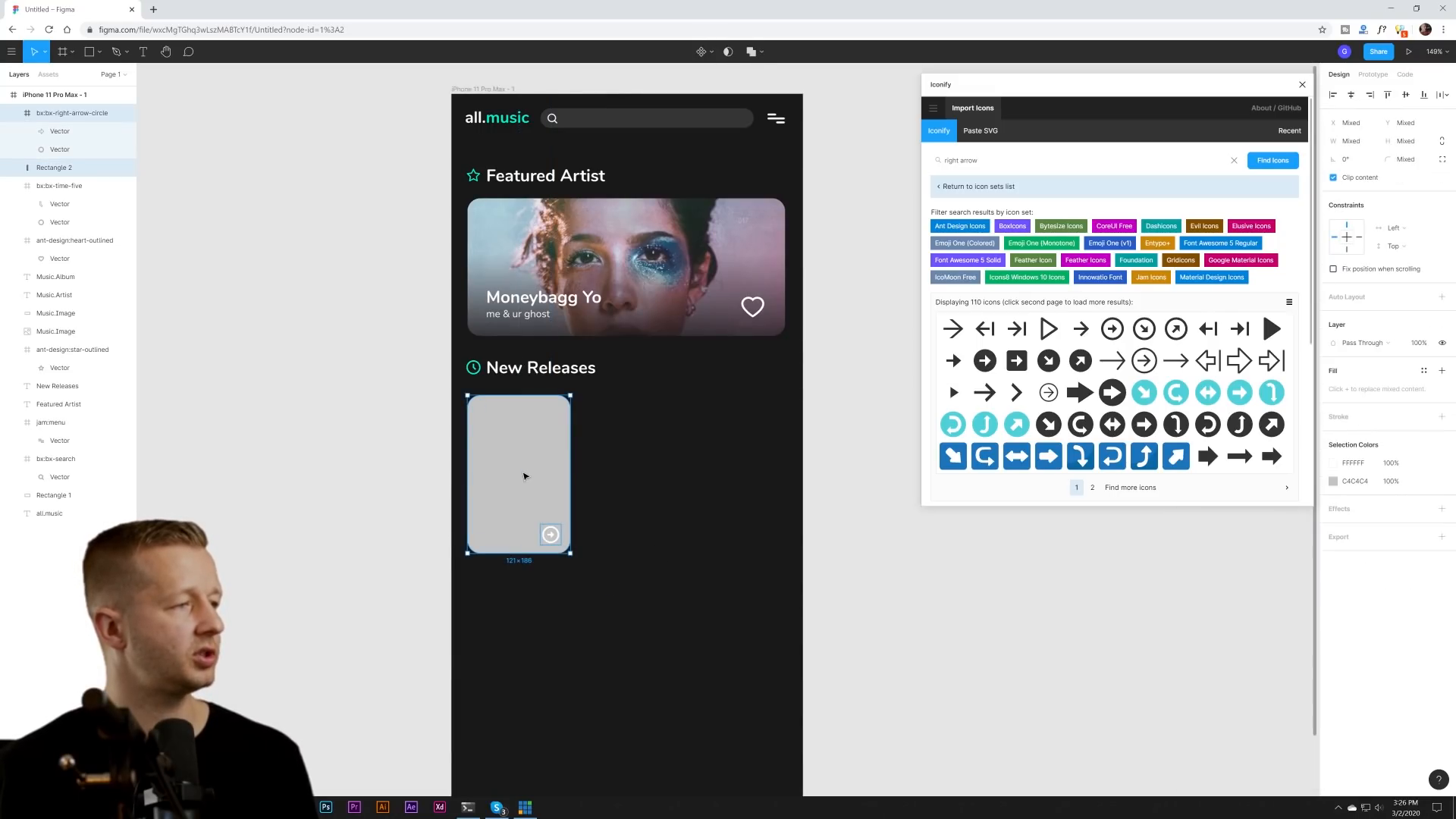
key("ctrl+d")
left_click_drag(536, 446, 656, 453)
key("ctrl+d")
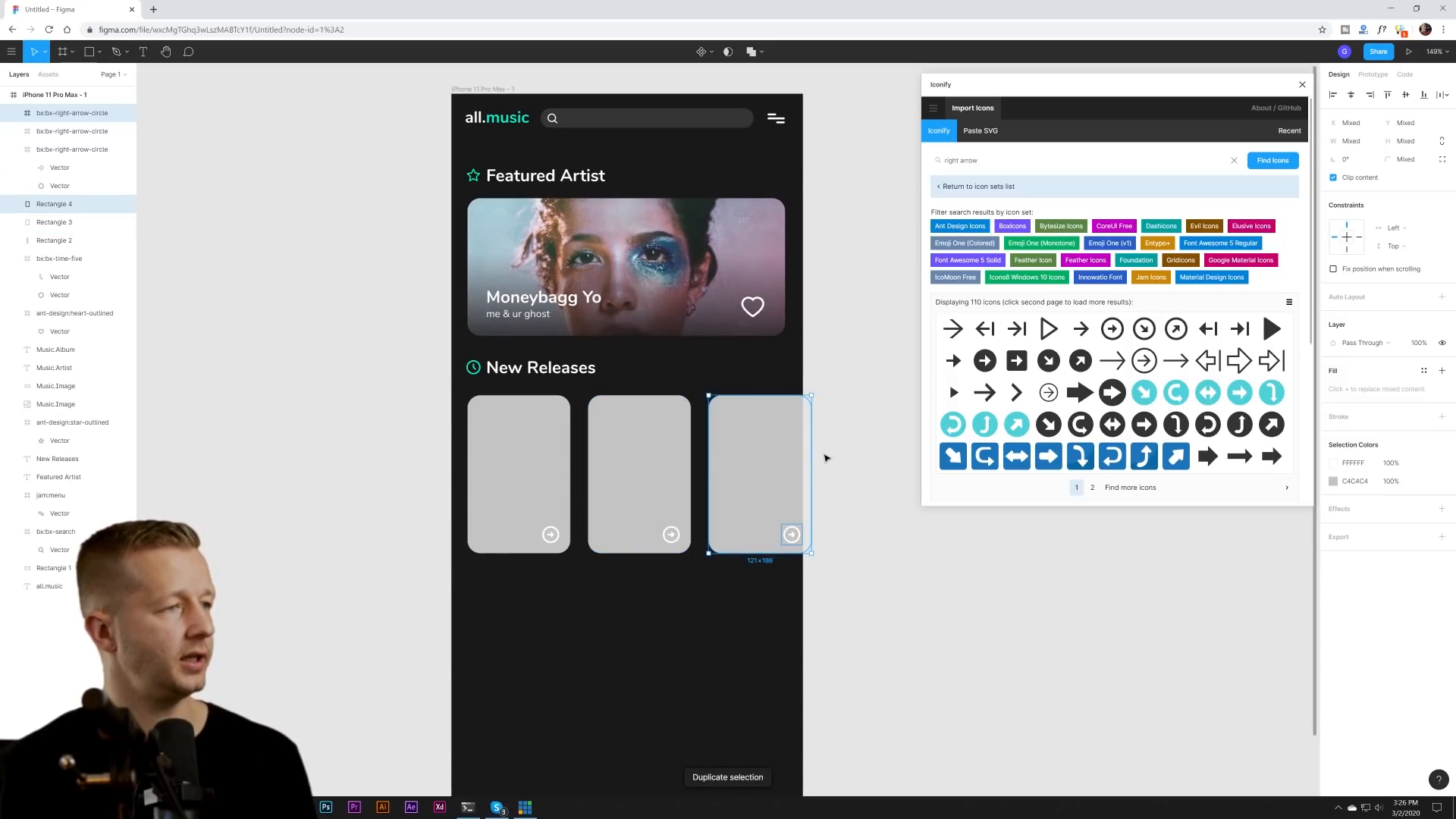
left_click(889, 456)
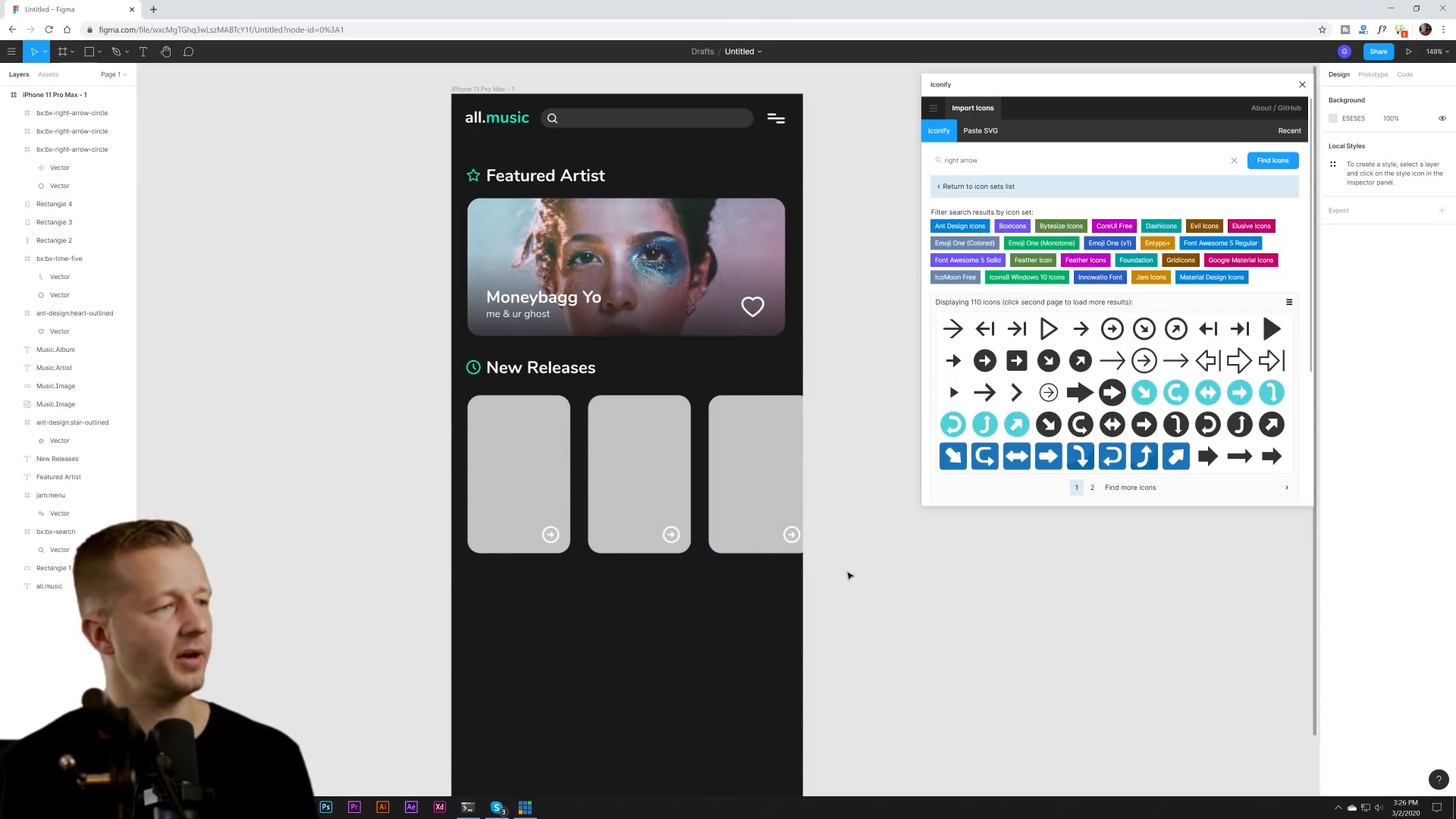
- Enlarge the three cards together until each rectangle is about 135 × 207, keeping the arrow icons in their corners
left_click_drag(842, 588, 468, 391)
left_click_drag(817, 556, 837, 573)
left_click(933, 645)
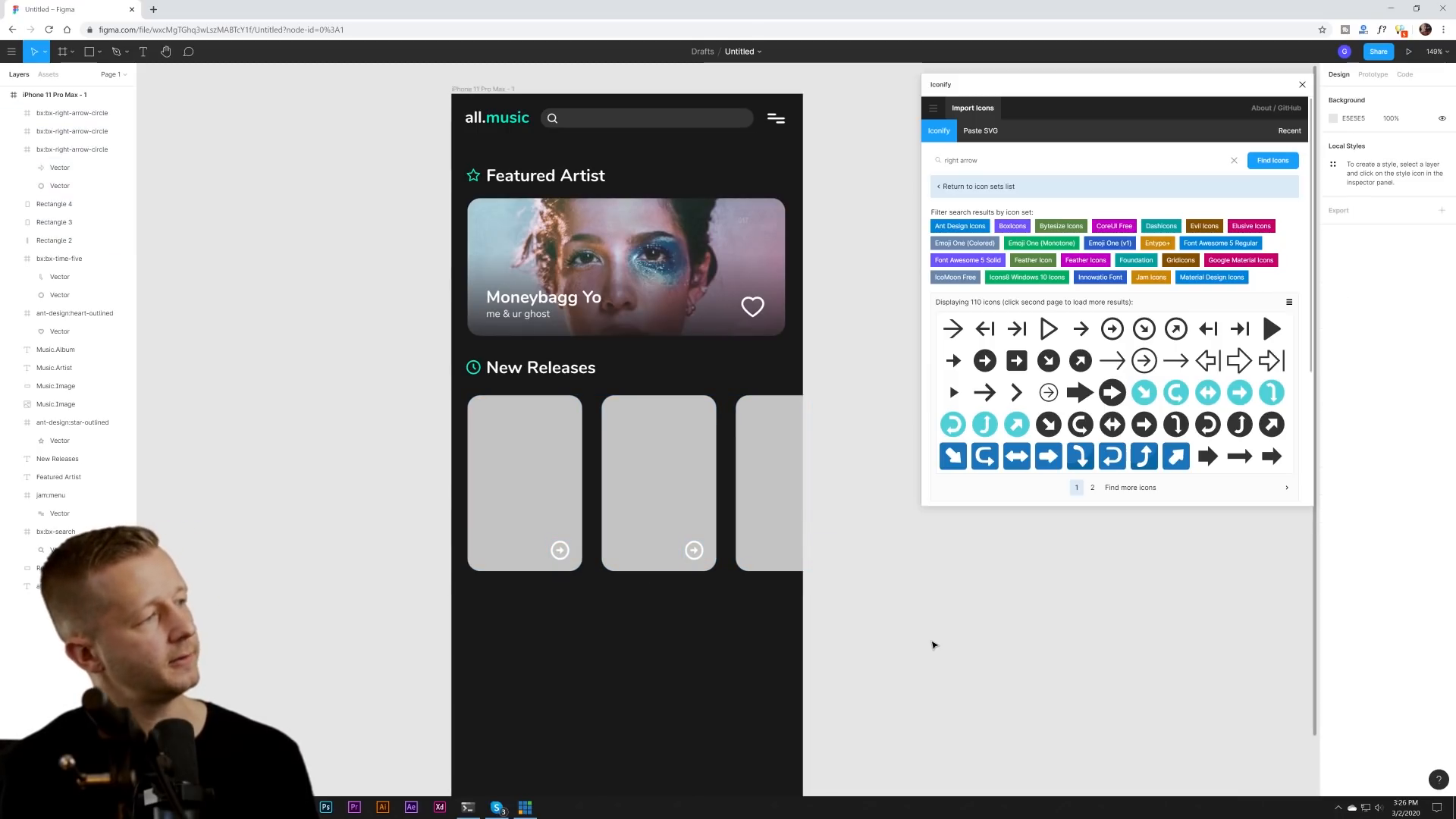
- Fill the three New Releases rectangles with Music album images from the Coda for Figma plugin
left_click(533, 471)
left_click(682, 458, "shift")
left_click(766, 436, "shift")
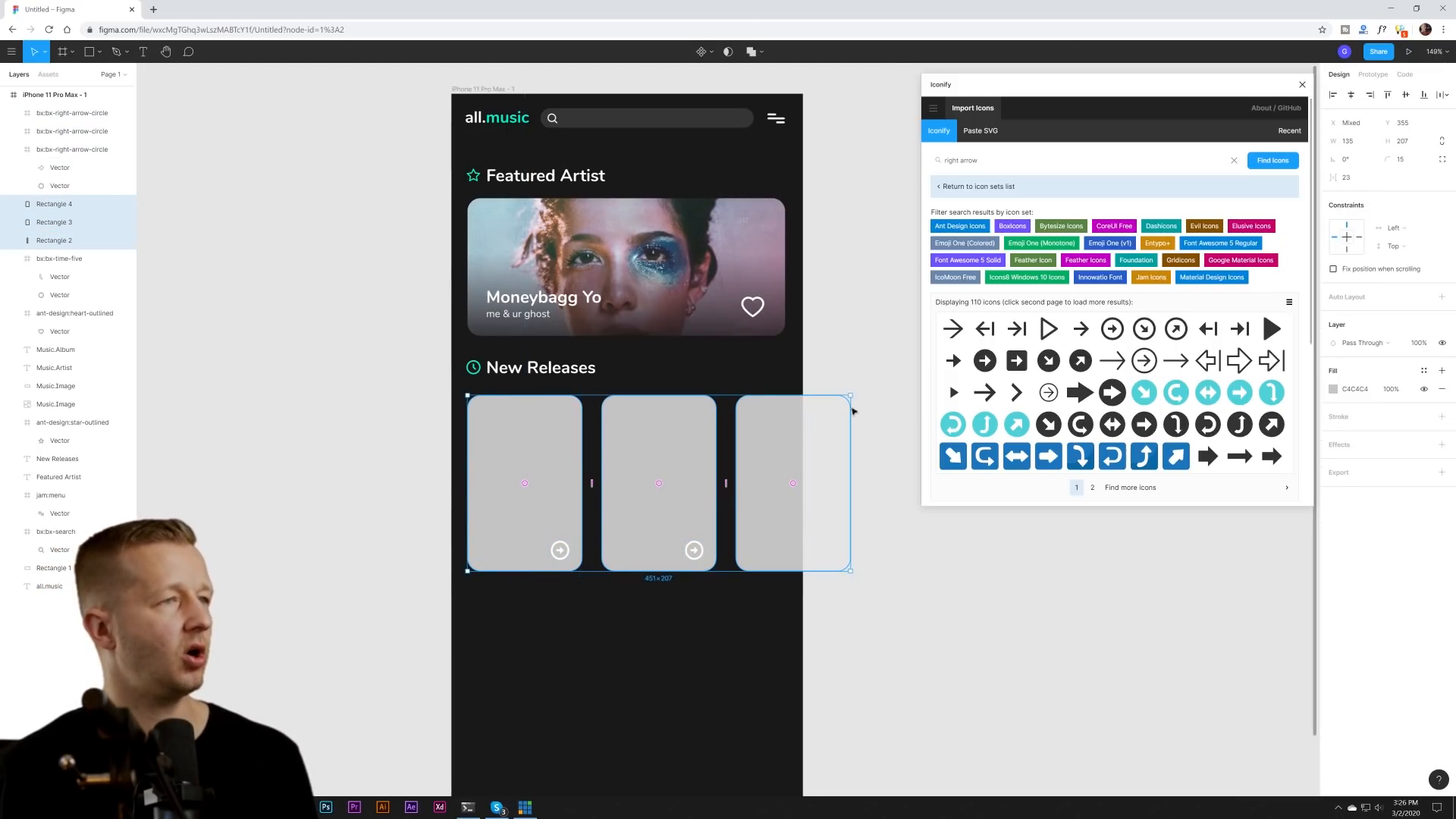
left_click(1302, 84)
right_click(1006, 241)
mouse_move(1061, 292)
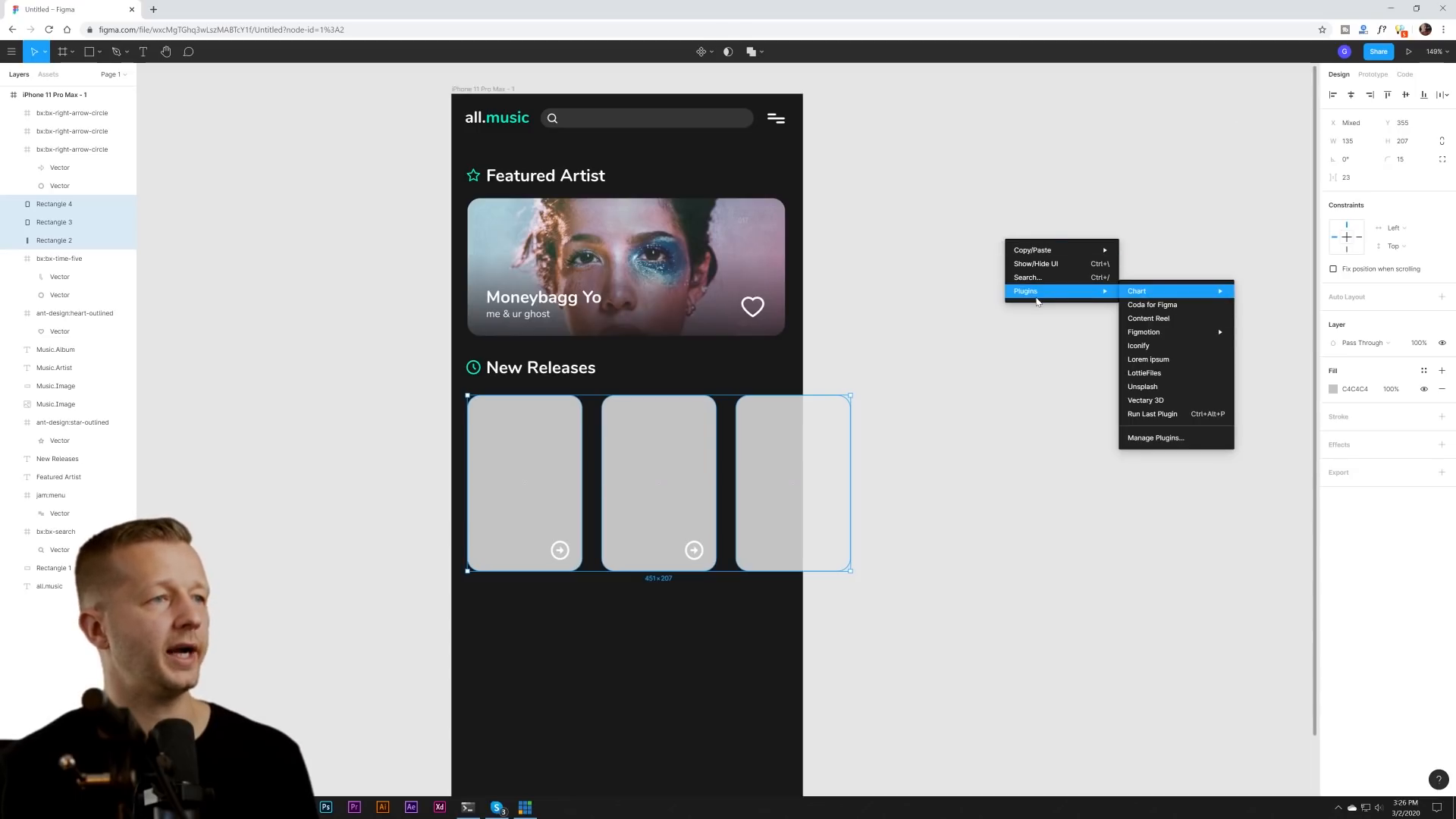
left_click(1152, 305)
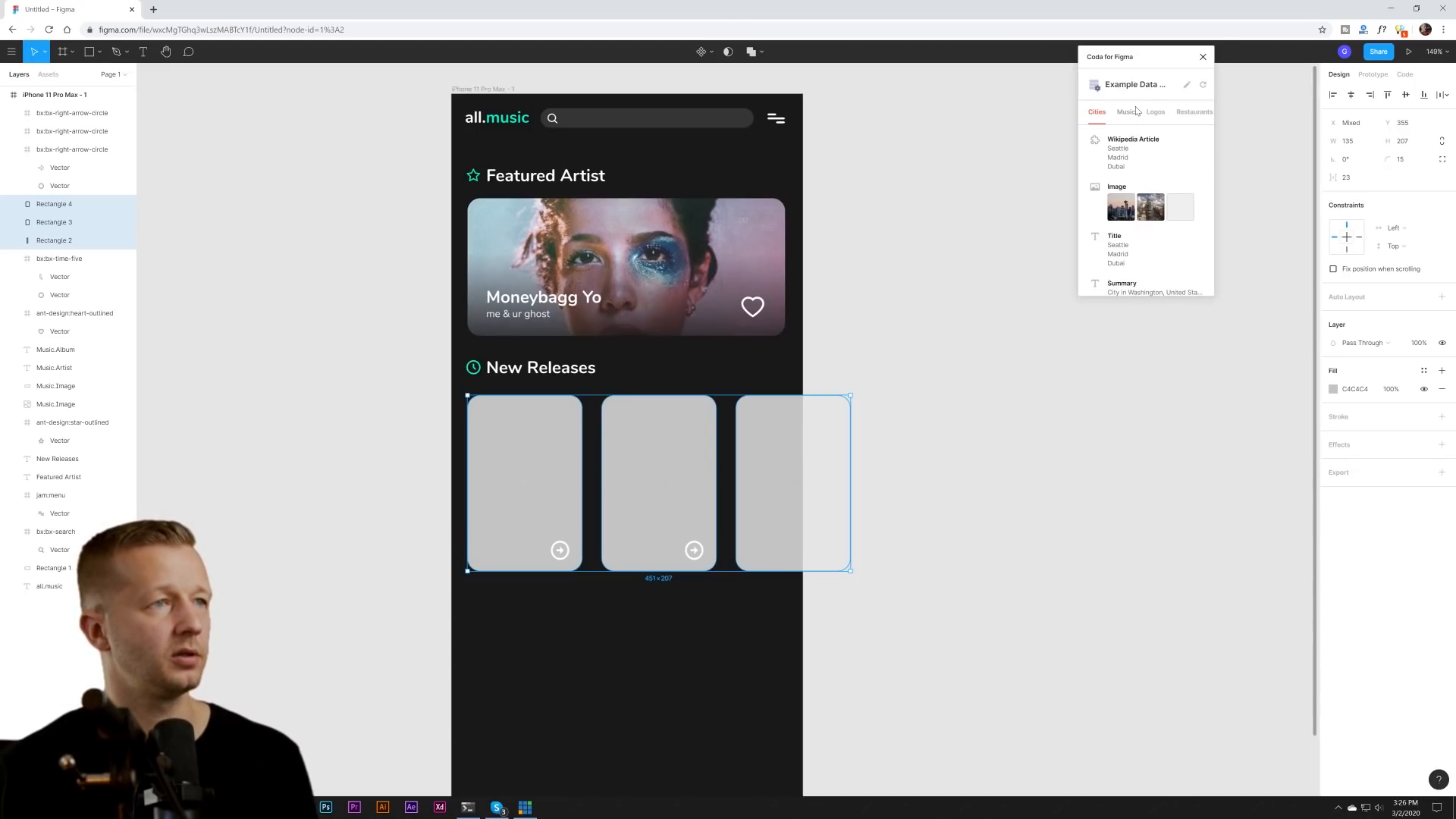
left_click(1131, 114)
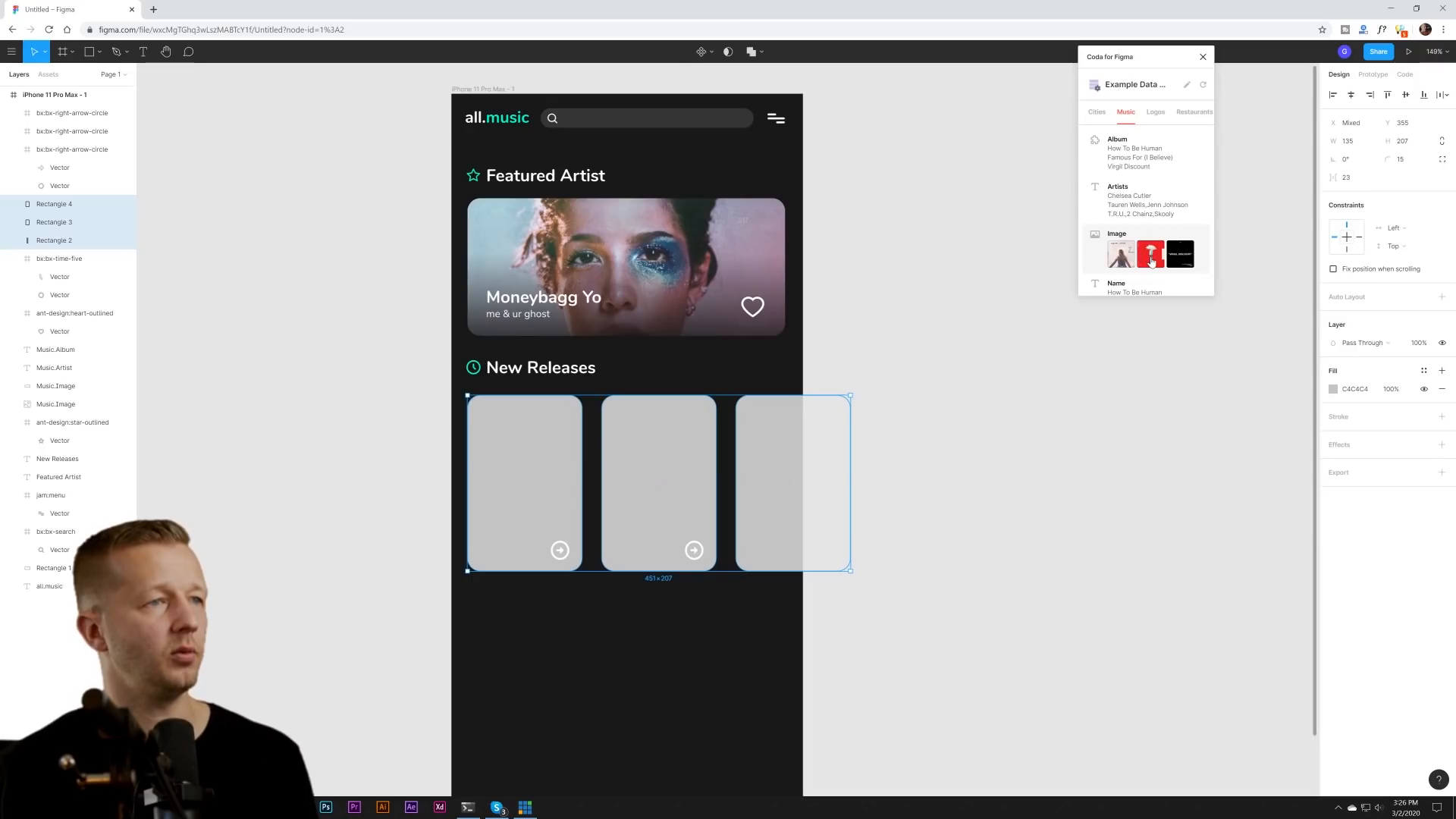
left_click(1151, 261)
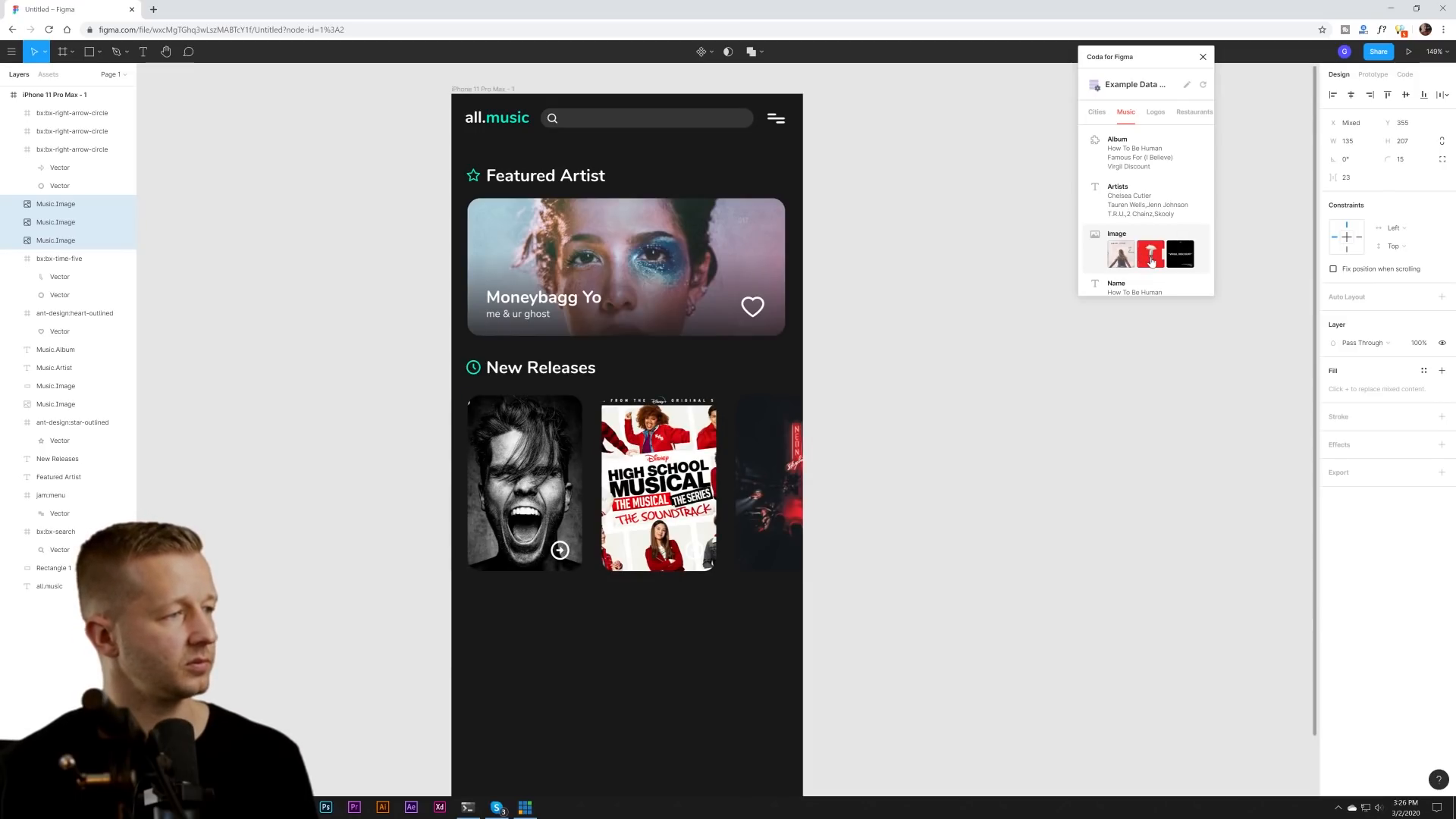
left_click(1128, 494)
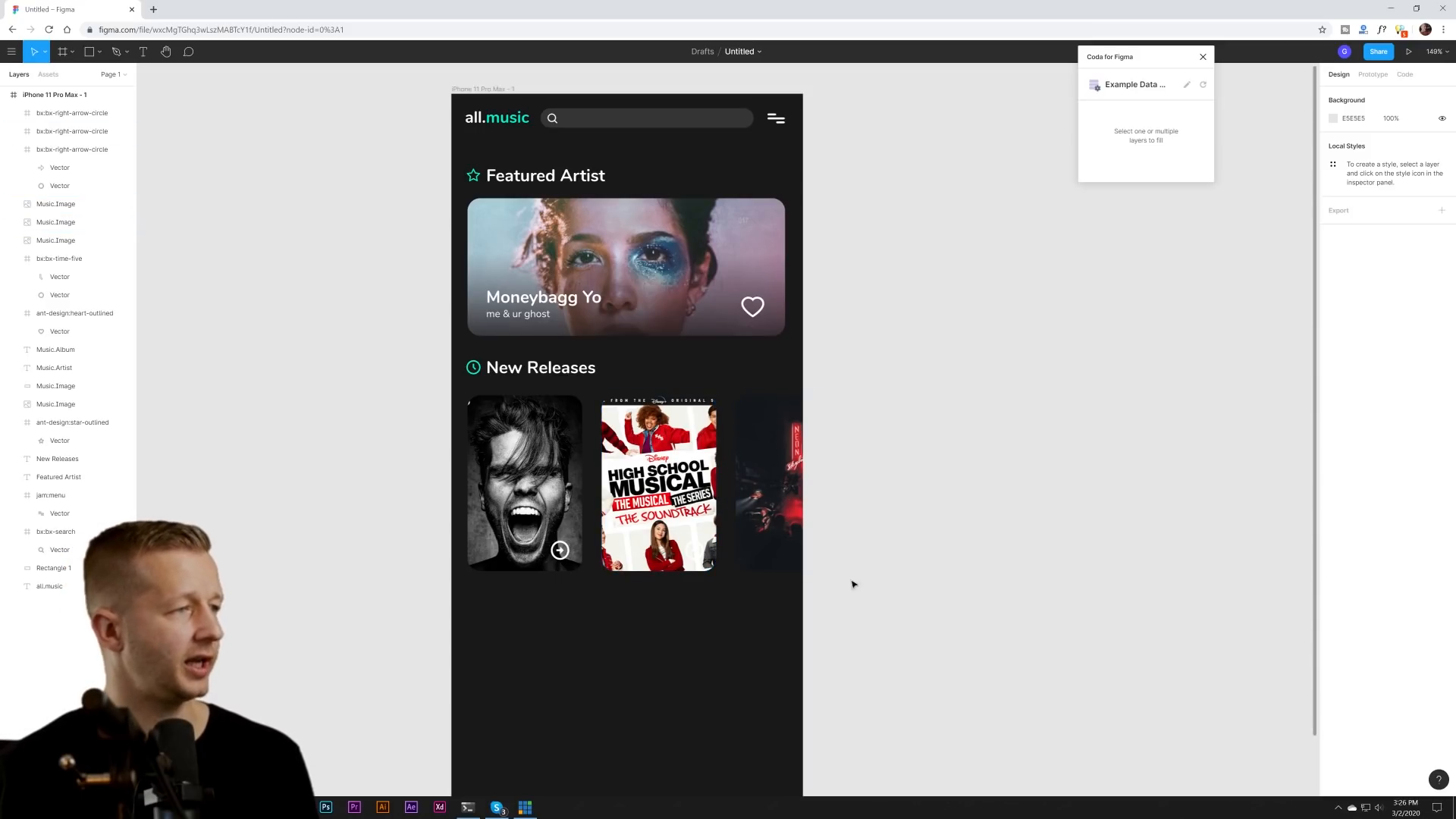
- Cycle the middle New Releases card through Music images until it has the street photo cover with a motorbike rider
left_click(674, 468)
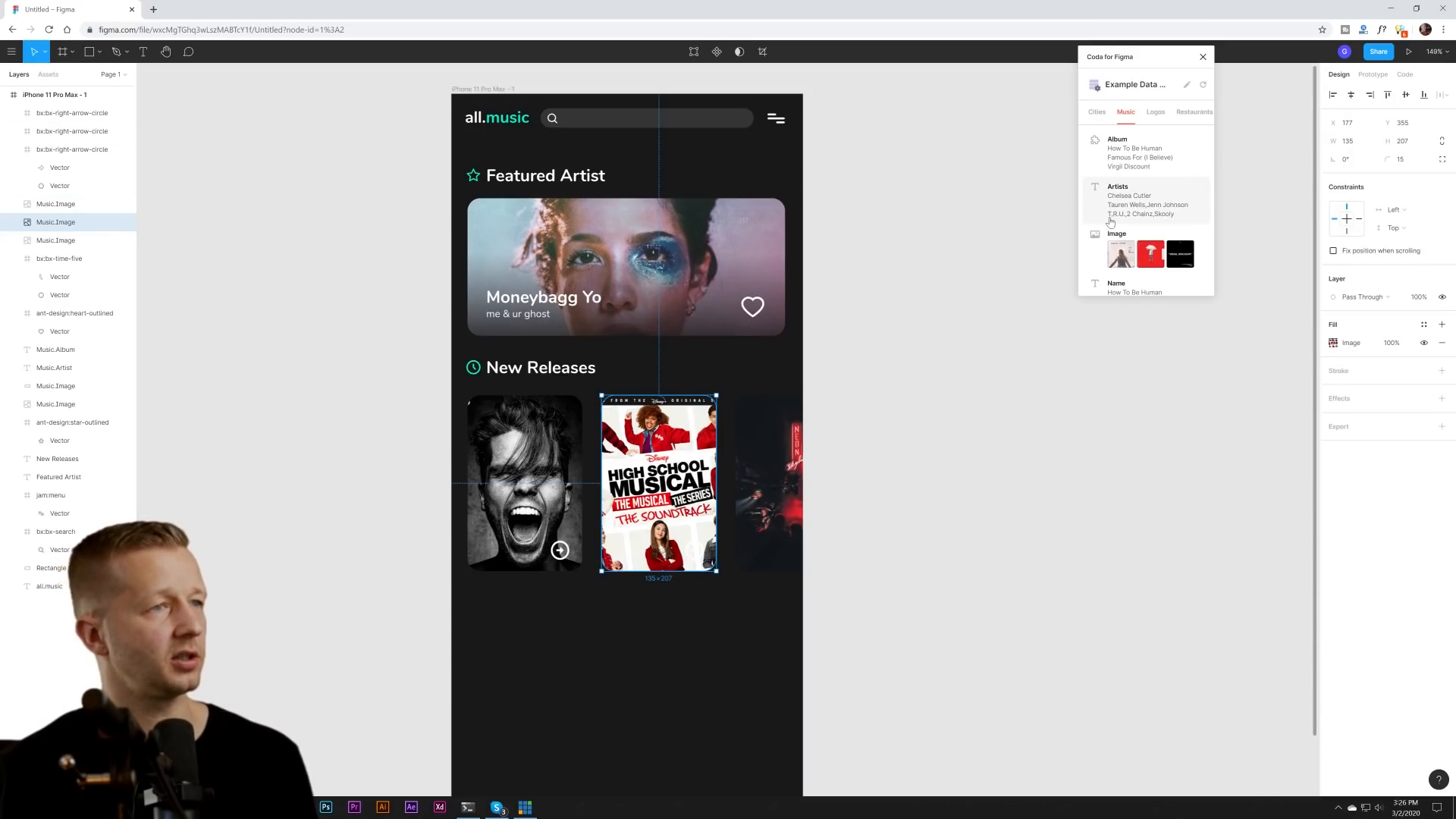
left_click(1155, 260)
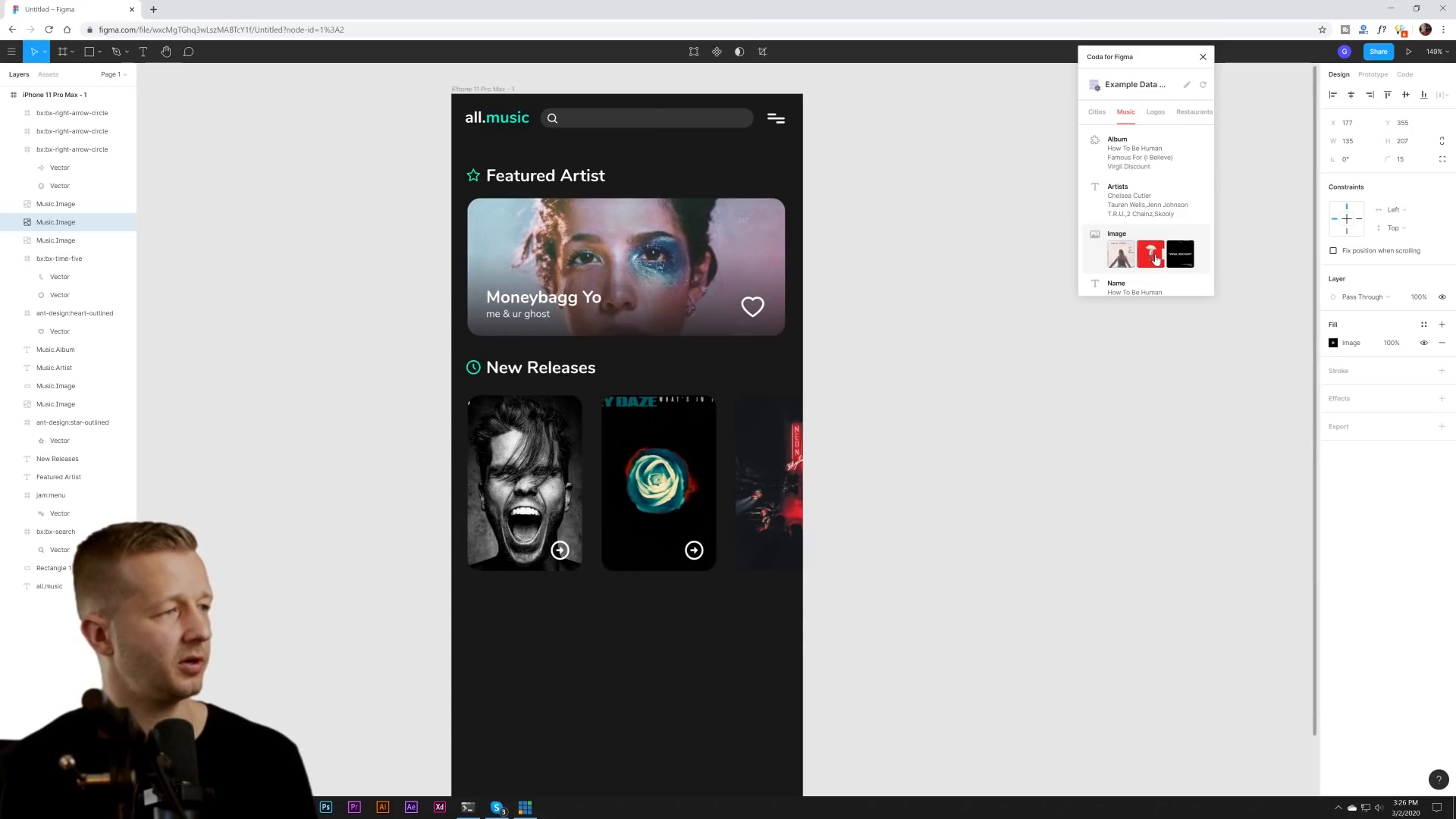
left_click(1155, 259)
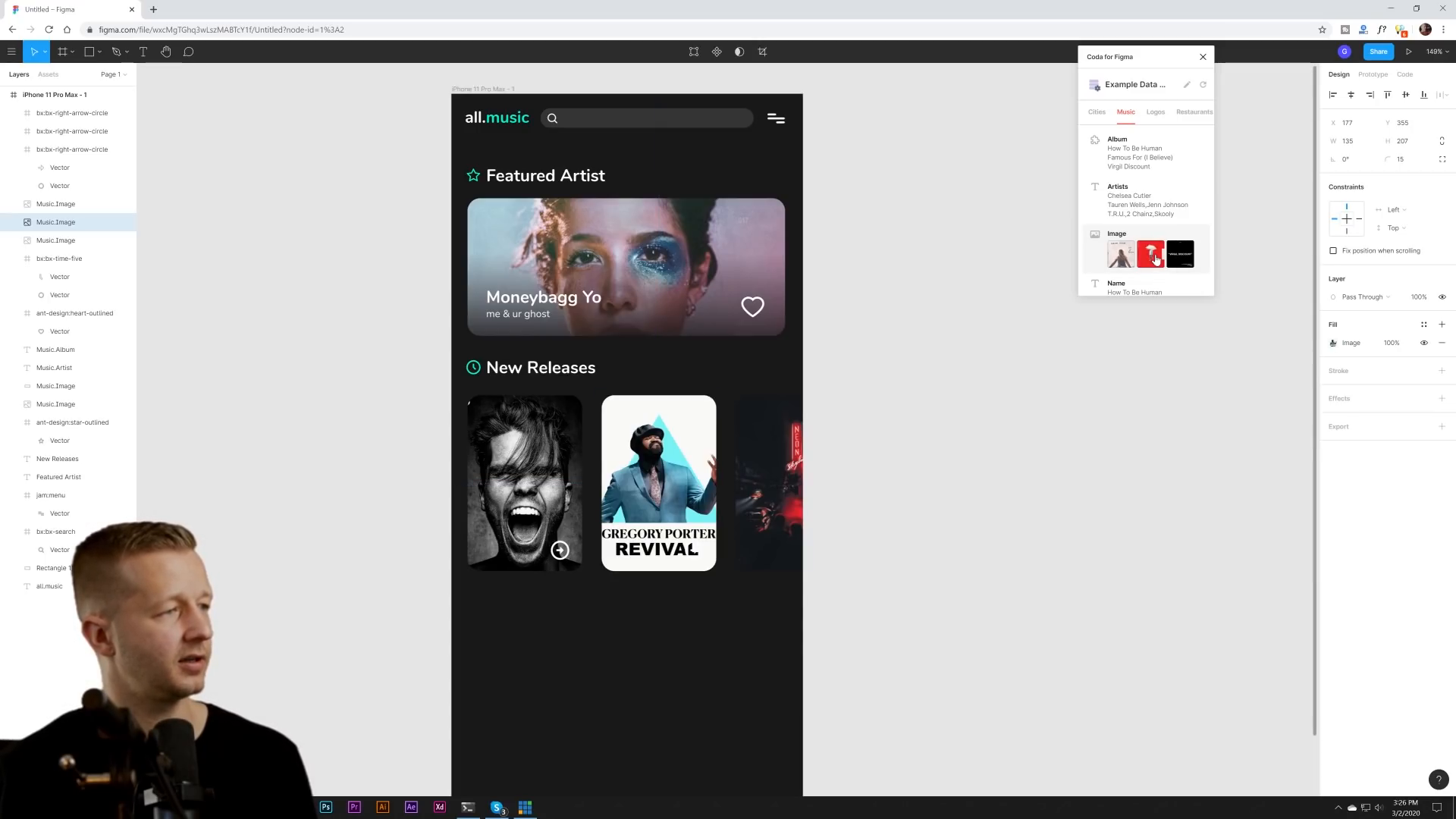
left_click(1155, 259)
left_click(1155, 259)
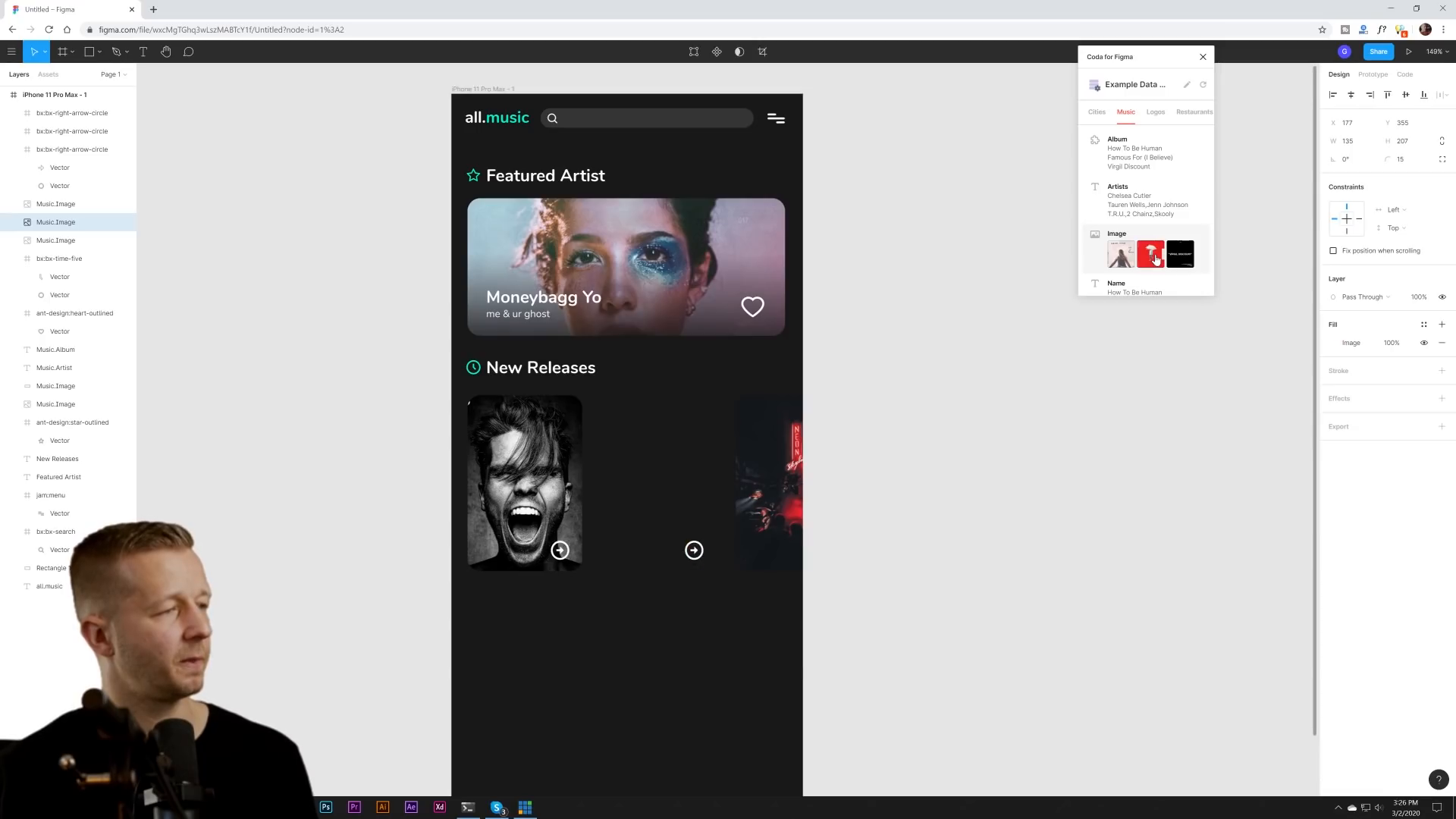
left_click(1155, 258)
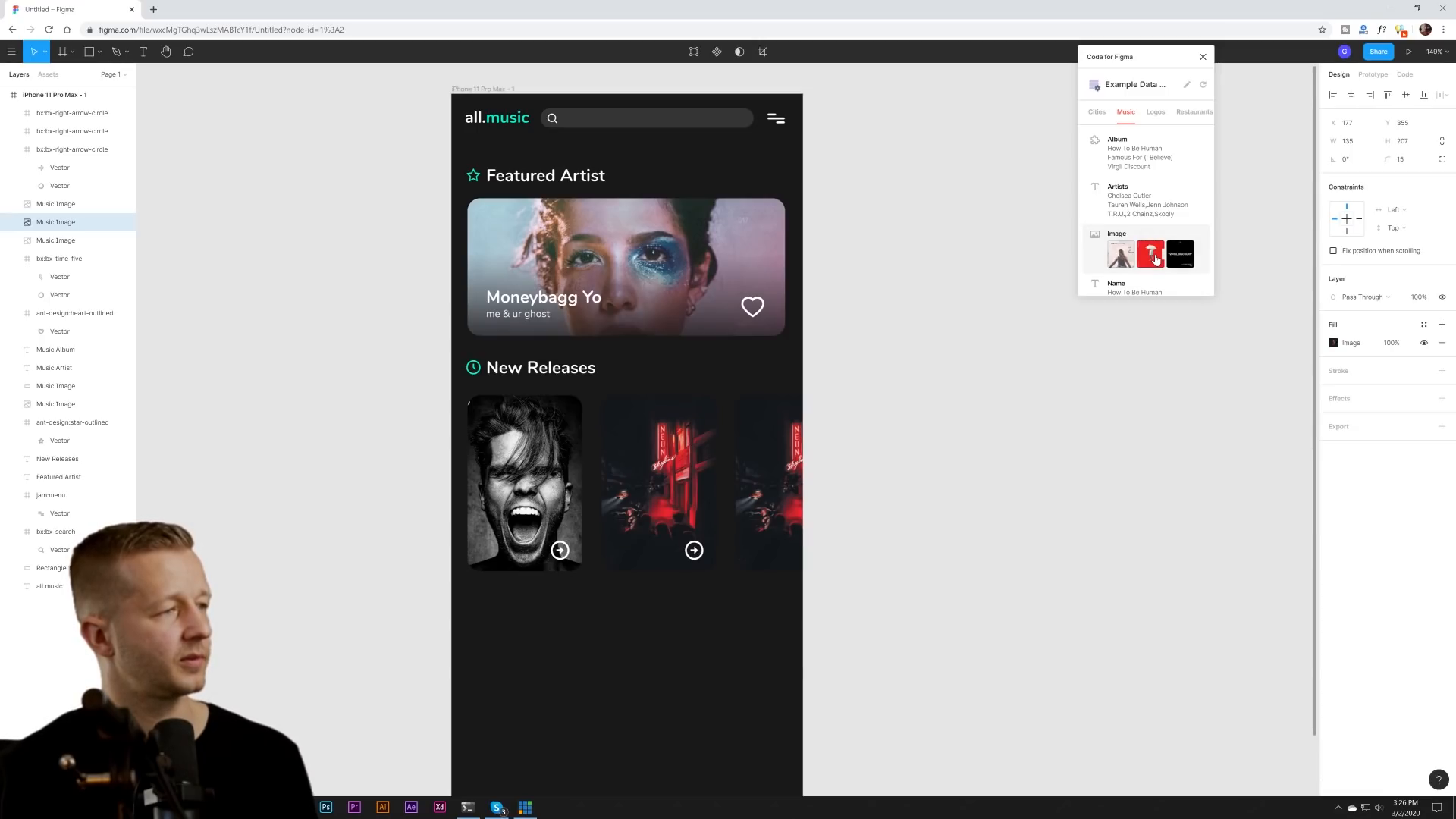
left_click(1155, 259)
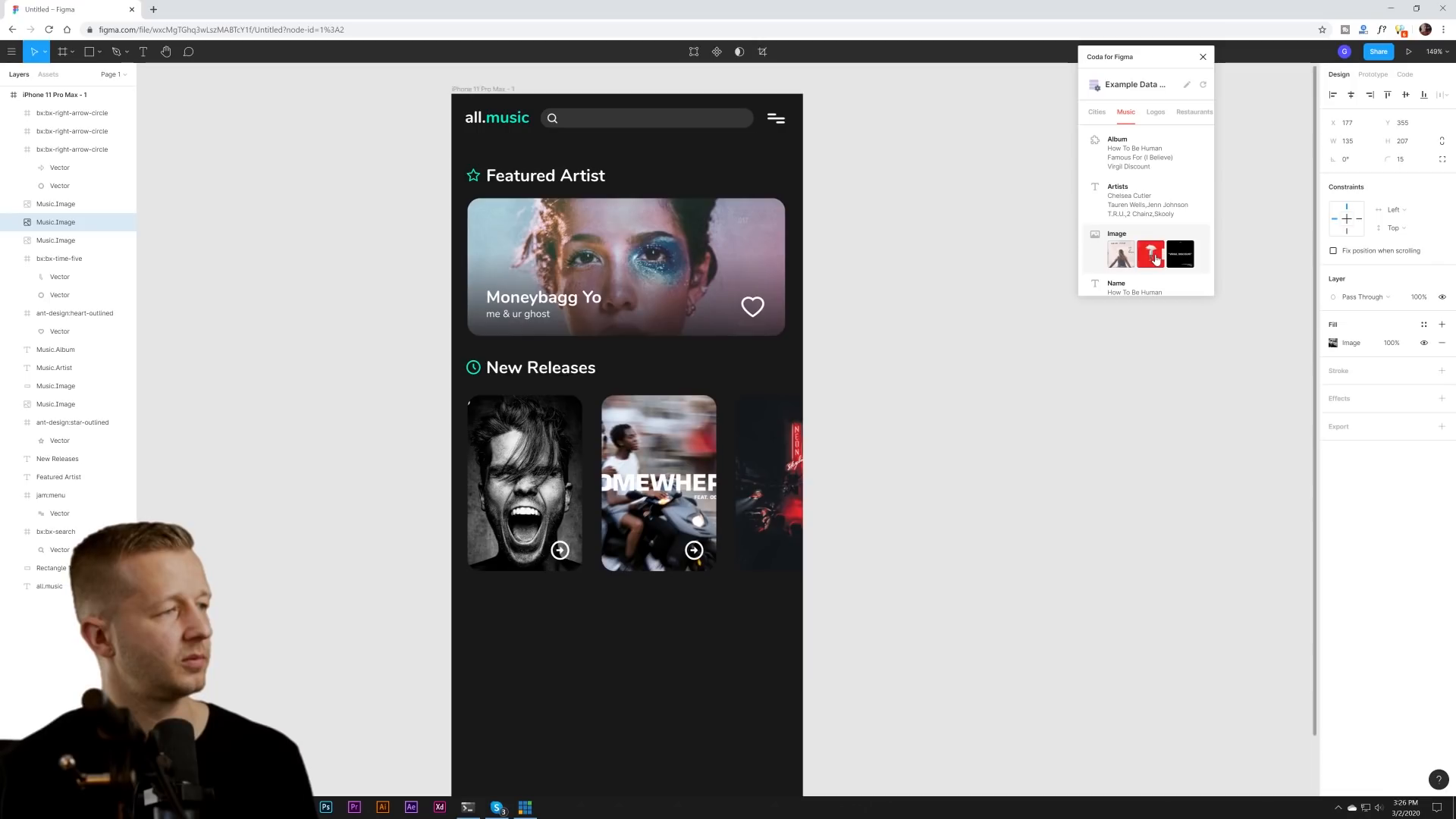
- Replace the third New Releases card's picture with the Green Day album cover from the plugin's Music images
left_click(848, 523)
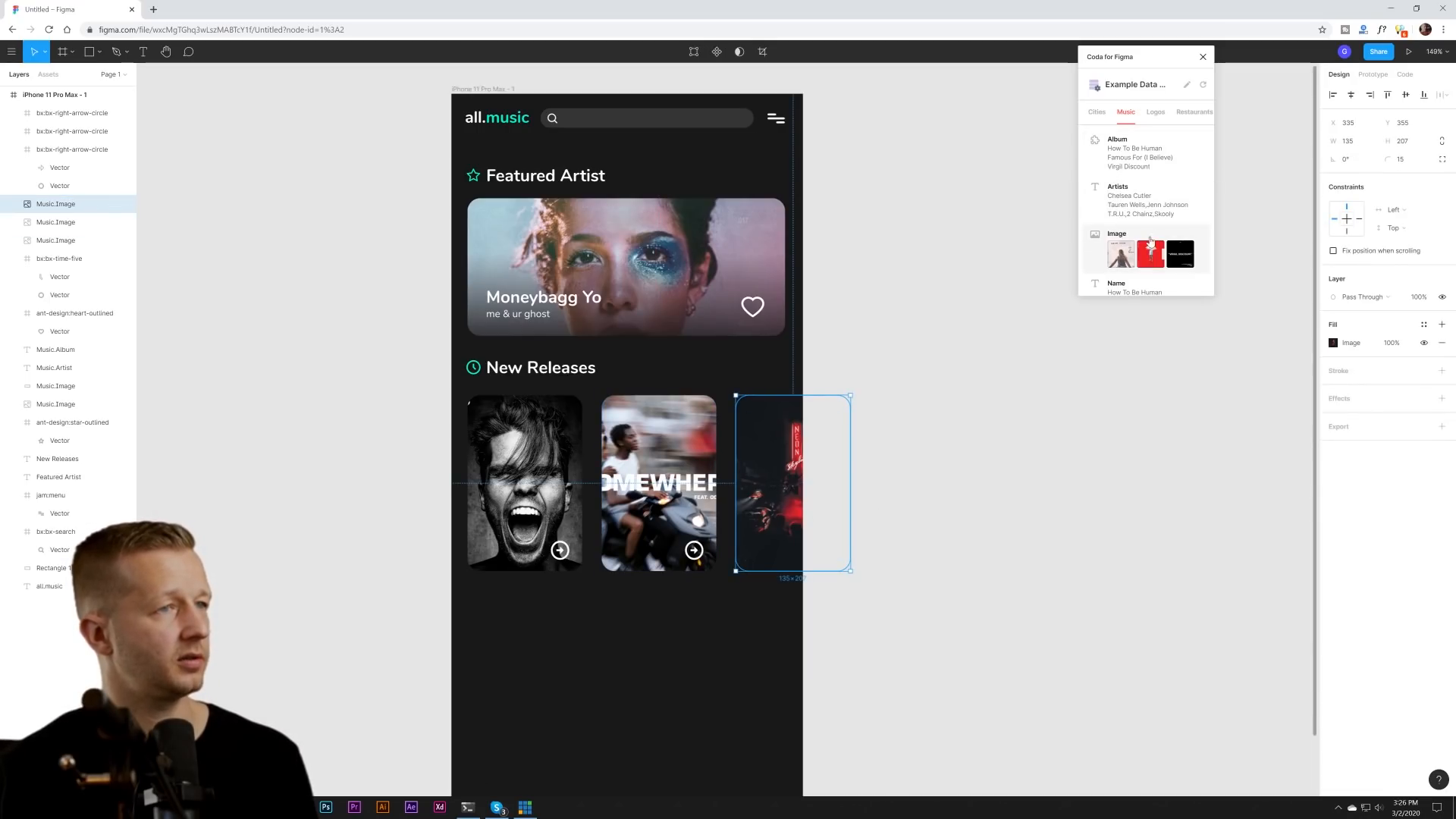
left_click(1152, 253)
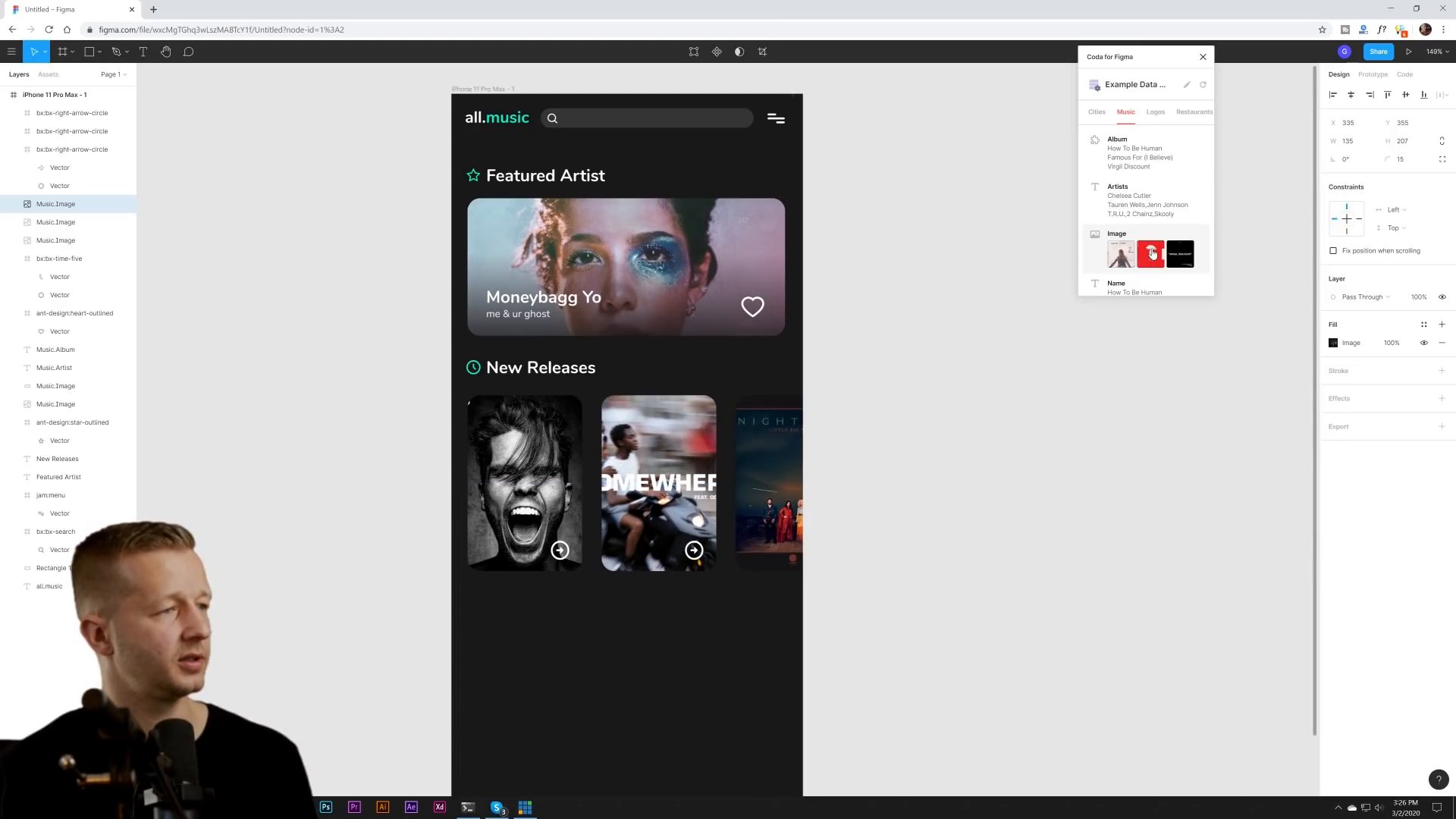
left_click(1152, 252)
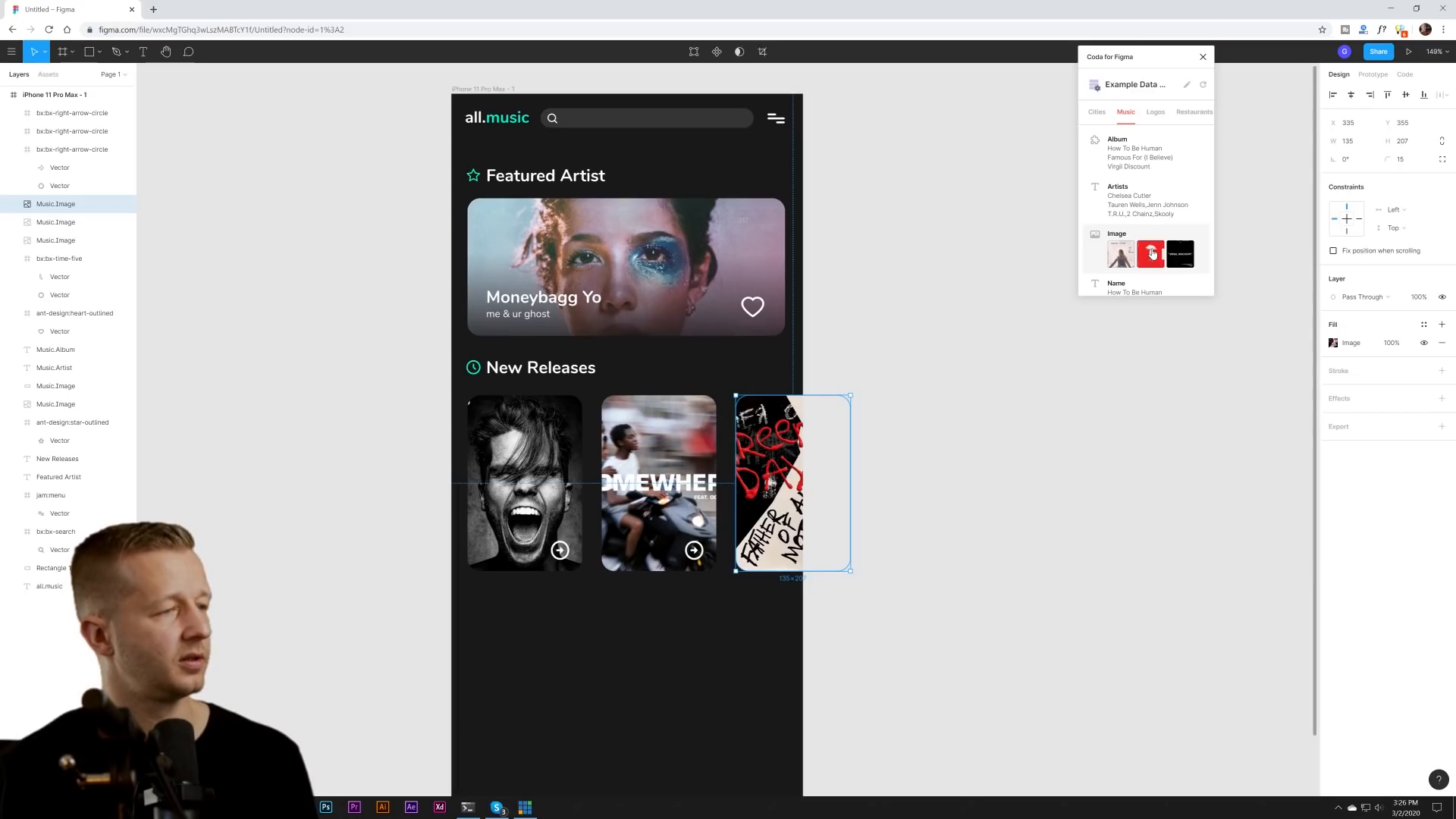
left_click(986, 505)
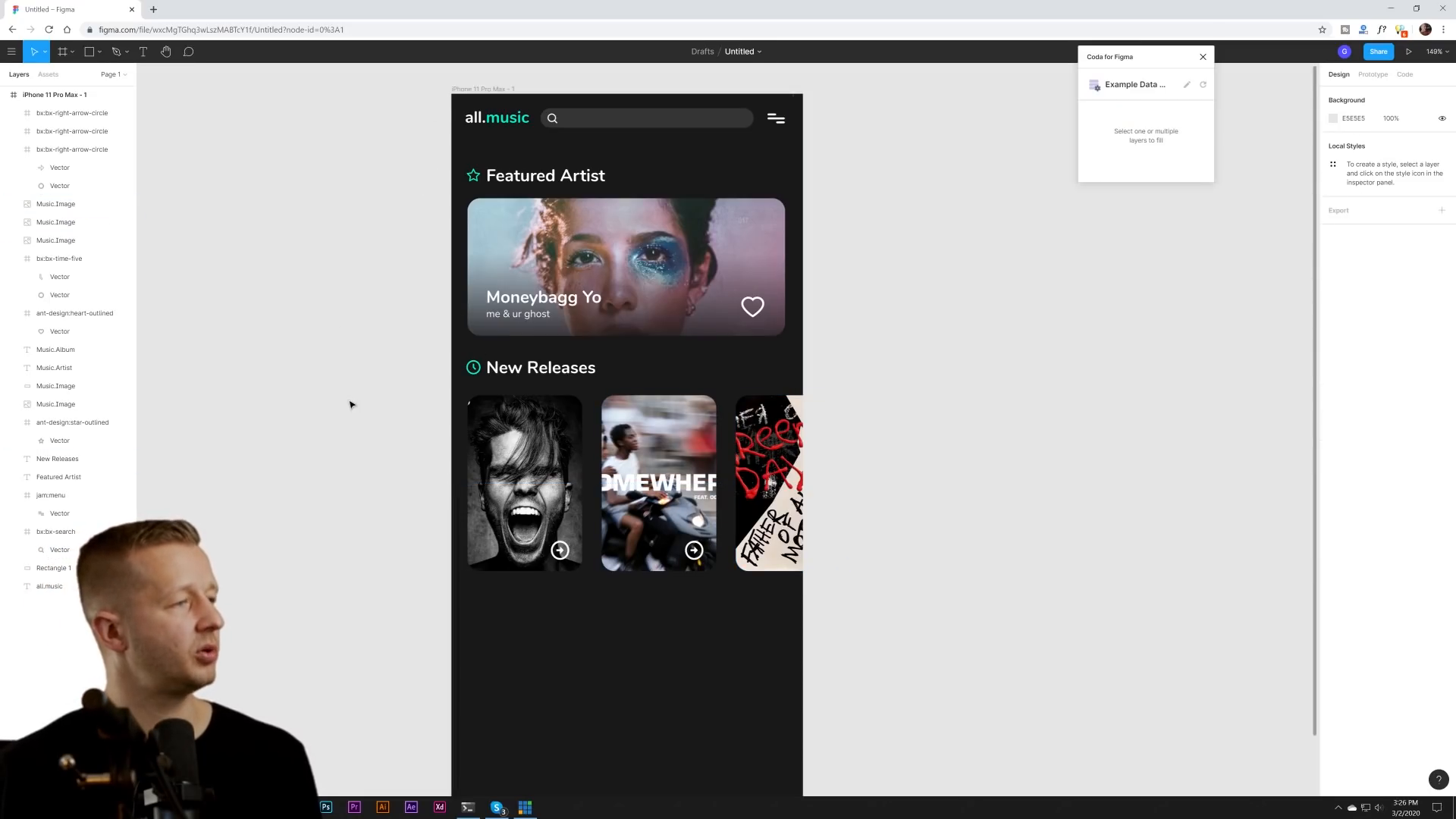
- Draw a wide rectangle of about 371 × 83 below the New Releases cards, ending flush with the featured artist card's right edge
scroll(351, 417, "down", 5)
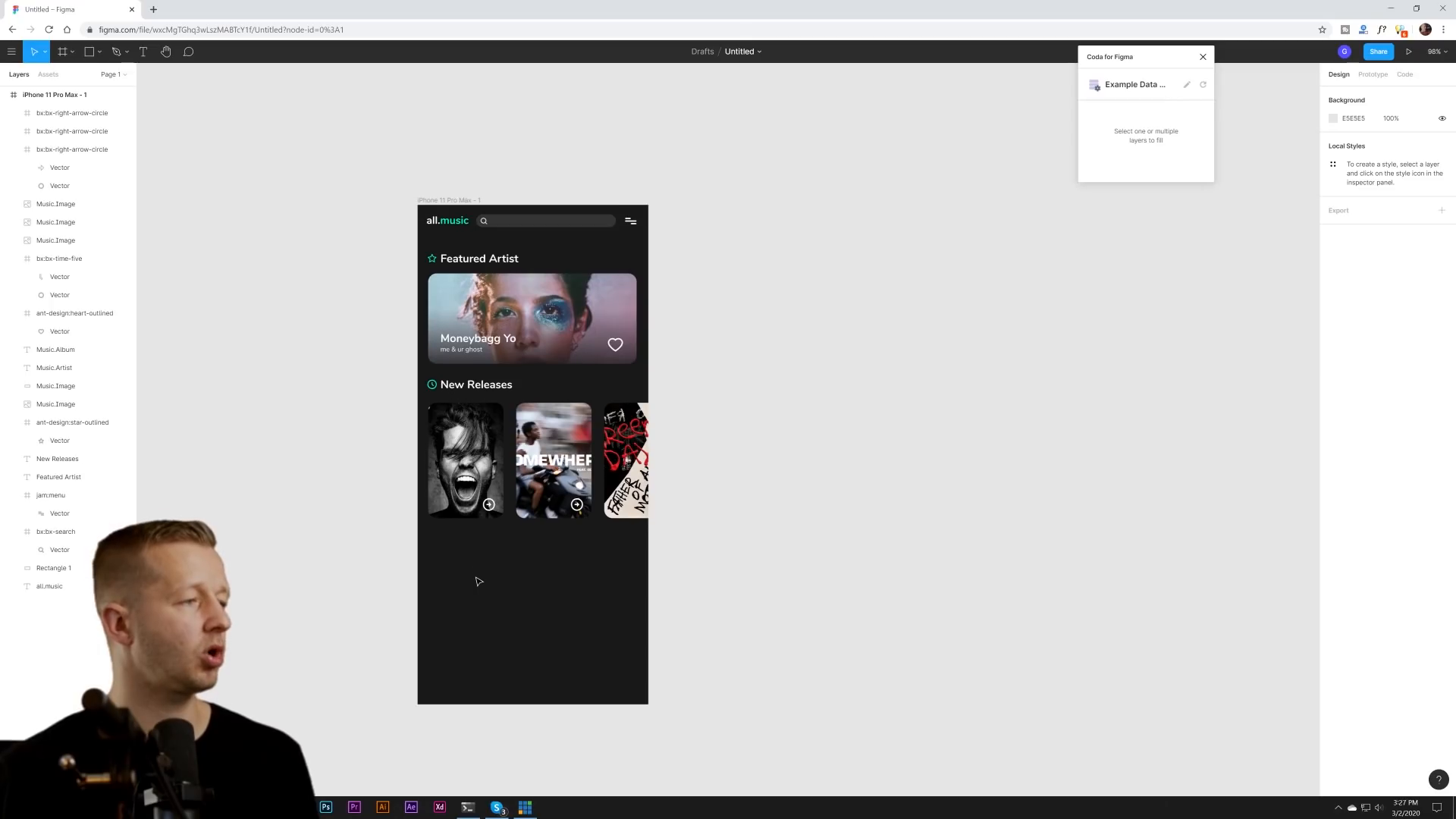
scroll(478, 581, "up", 4)
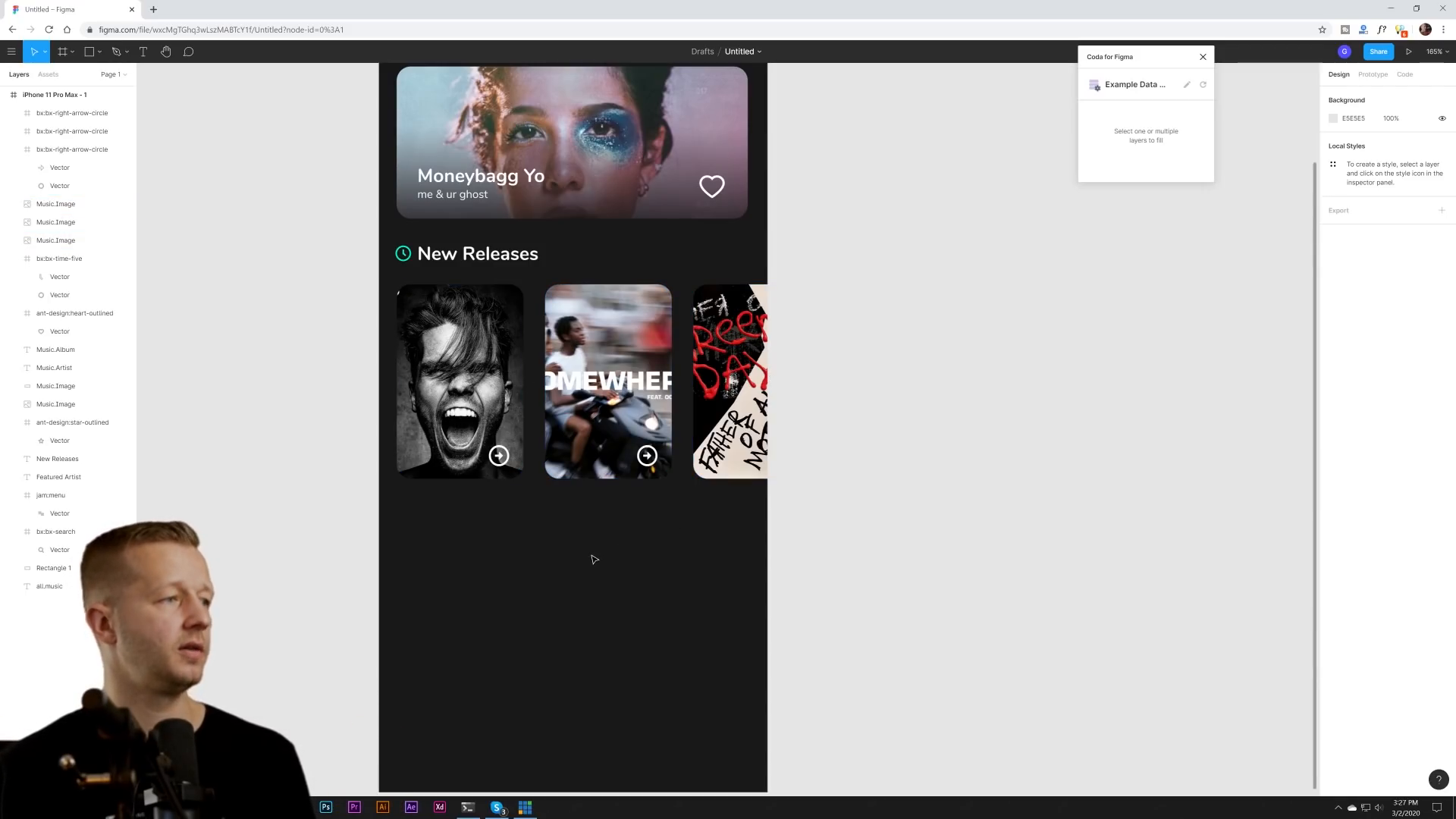
left_click_drag(403, 502, 747, 770)
left_click_drag(878, 609, 950, 545)
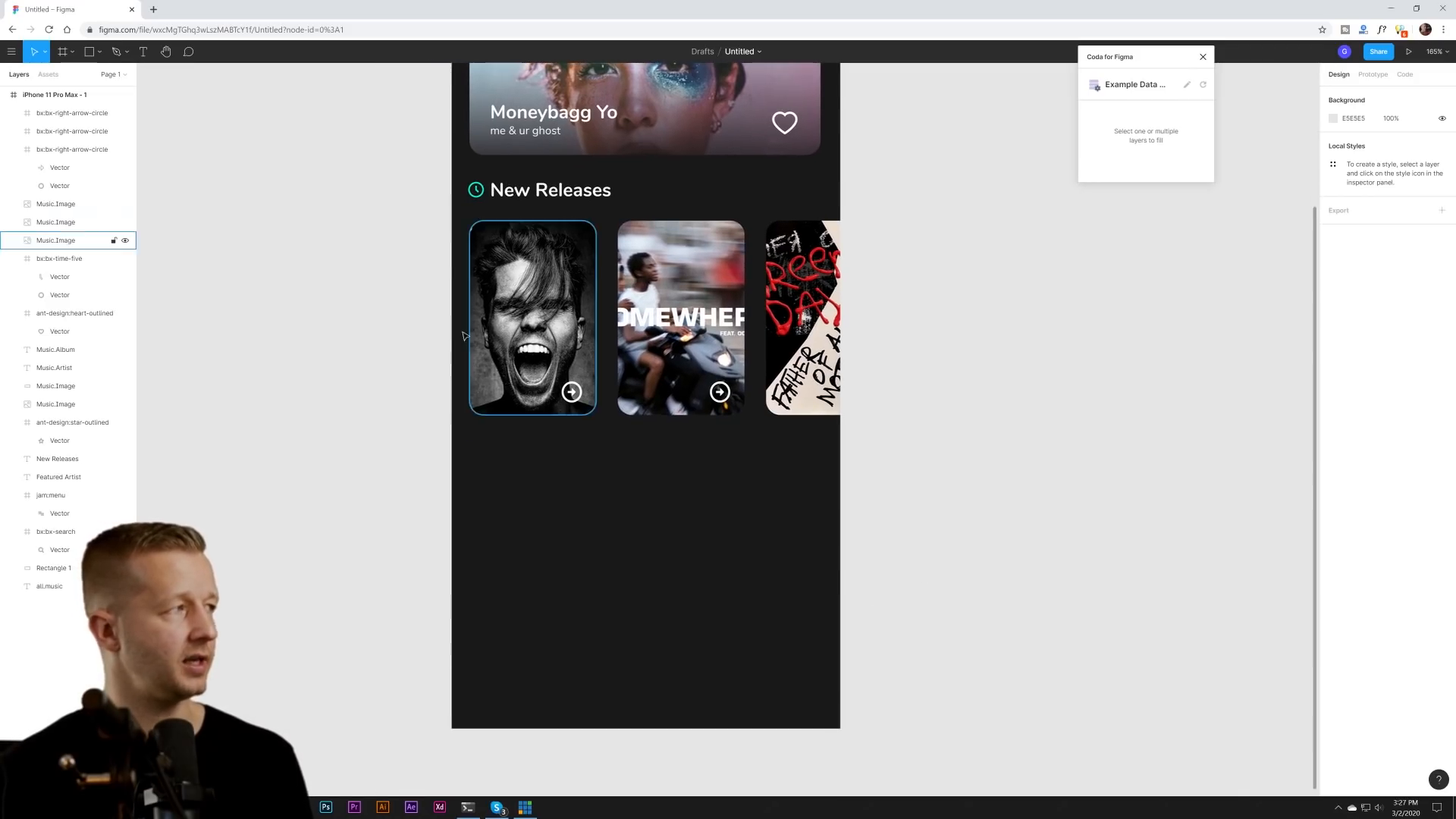
key("r")
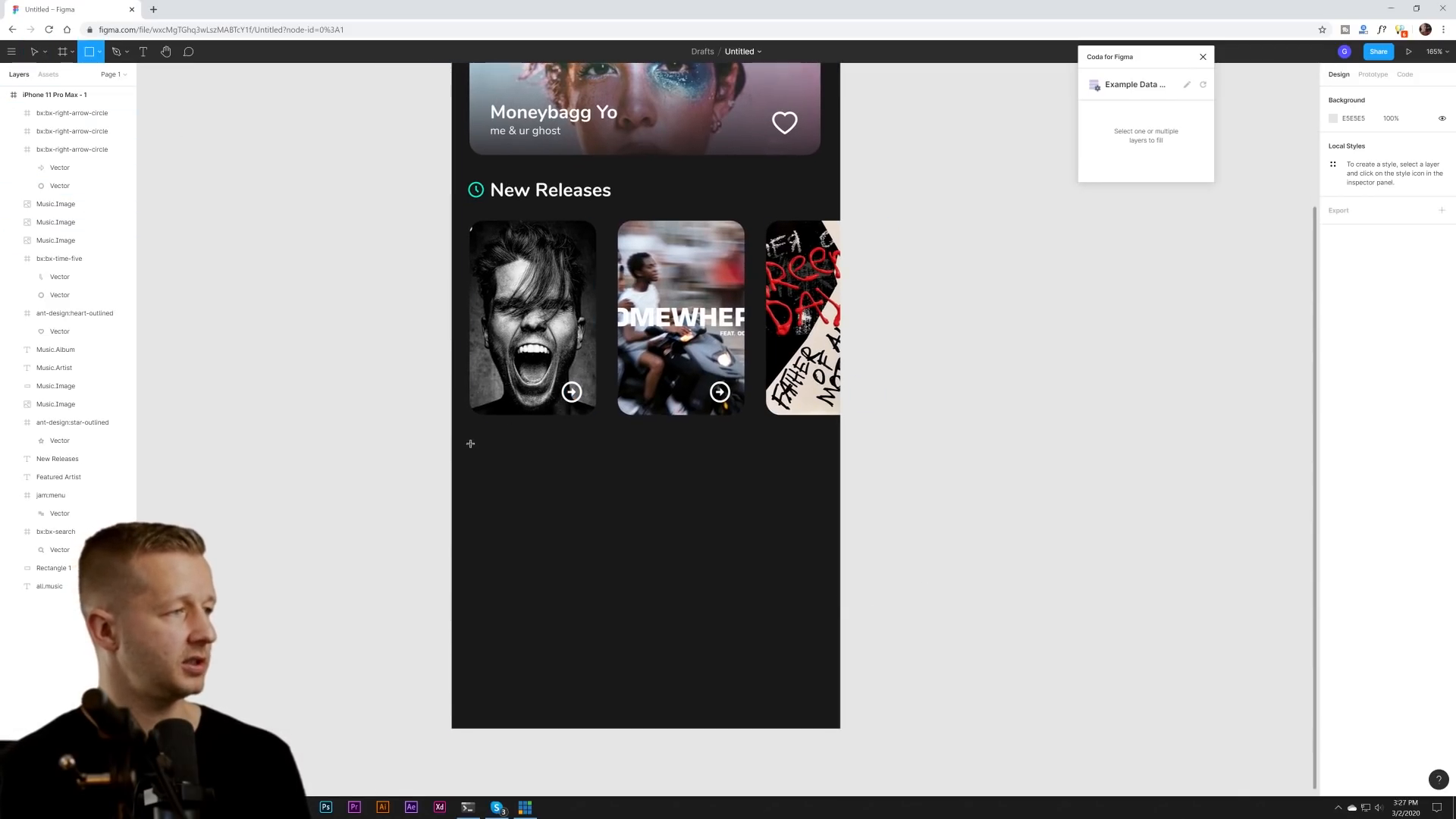
mouse_move(470, 444)
left_mouse_down()
mouse_move(533, 501)
mouse_move(815, 523)
left_mouse_up()
scroll(806, 602, "up", 3)
scroll(806, 601, "right", 2)
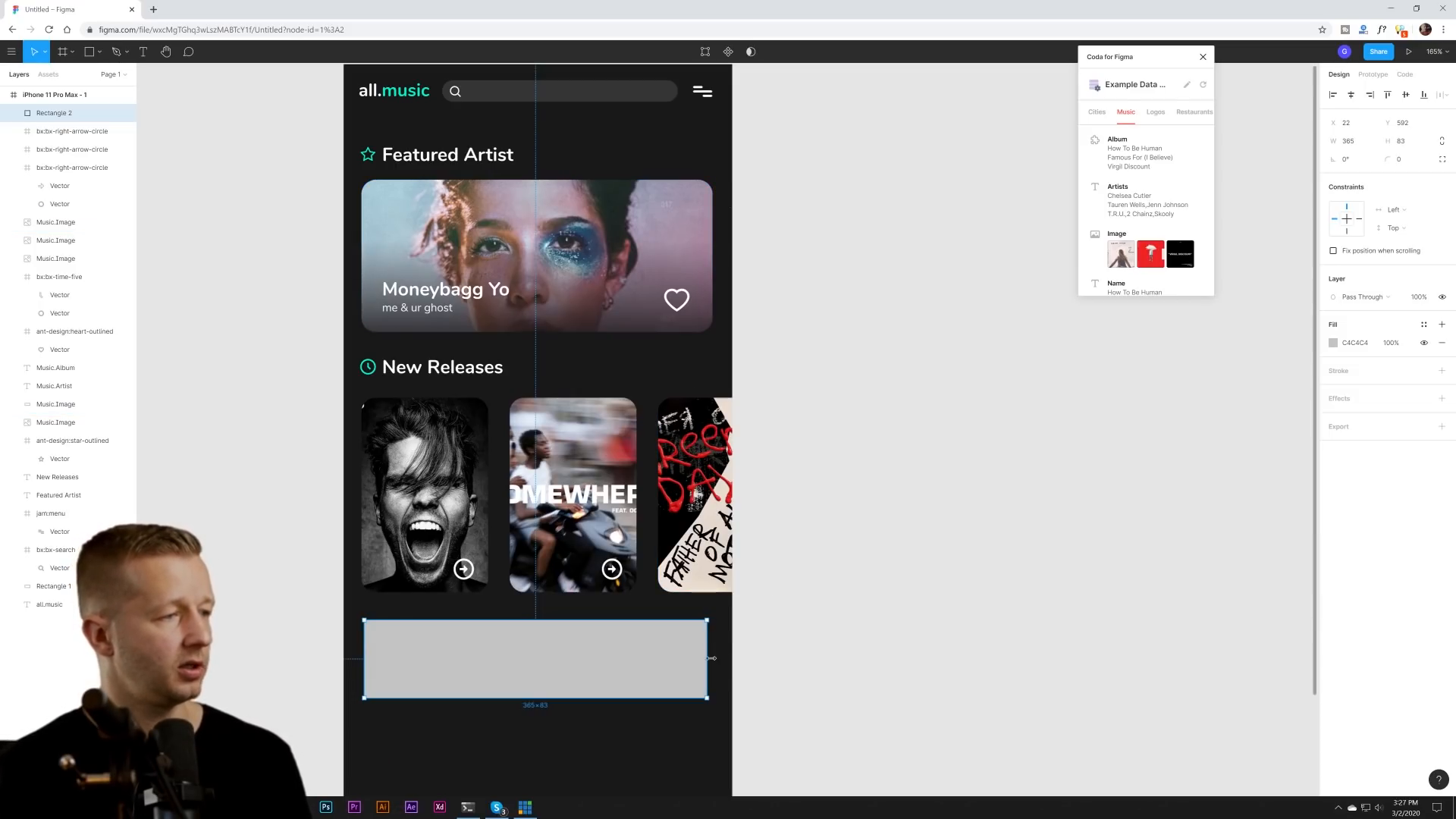
left_click_drag(708, 659, 714, 659)
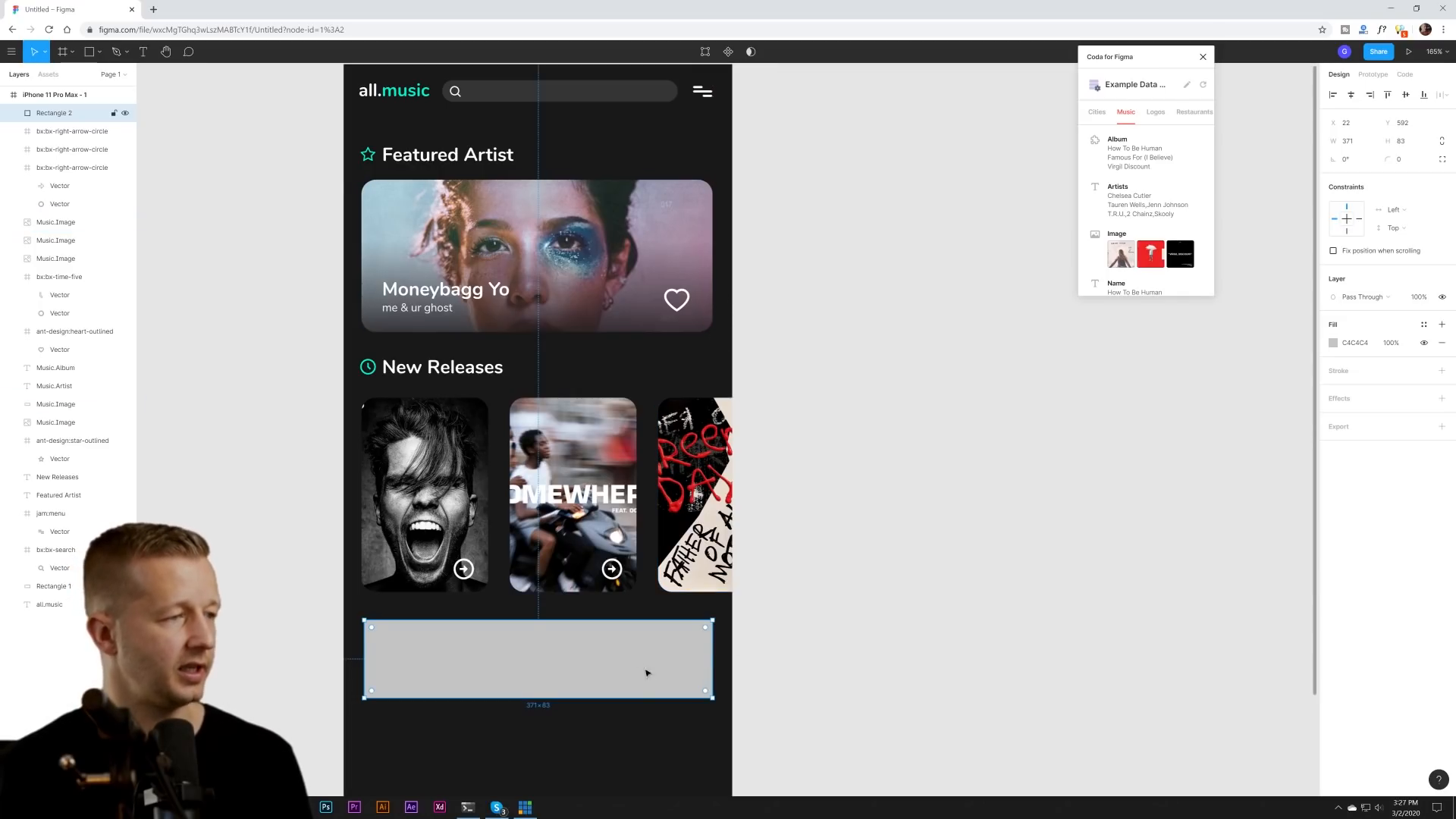
- Set the wide rectangle's fill color to 343434
scroll(647, 673, "down", 2)
scroll(646, 672, "left", 2)
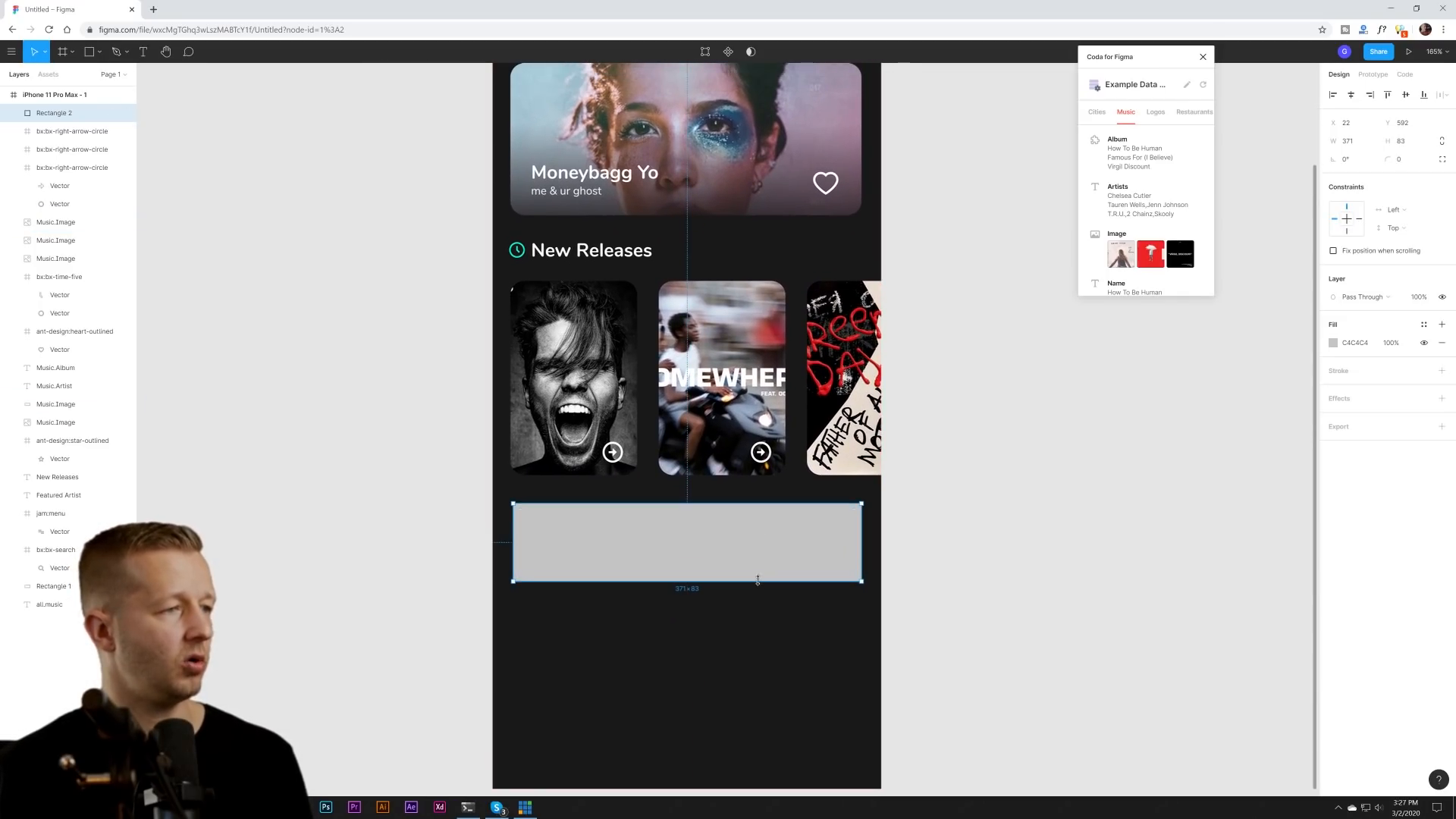
scroll(994, 362, "up", 2)
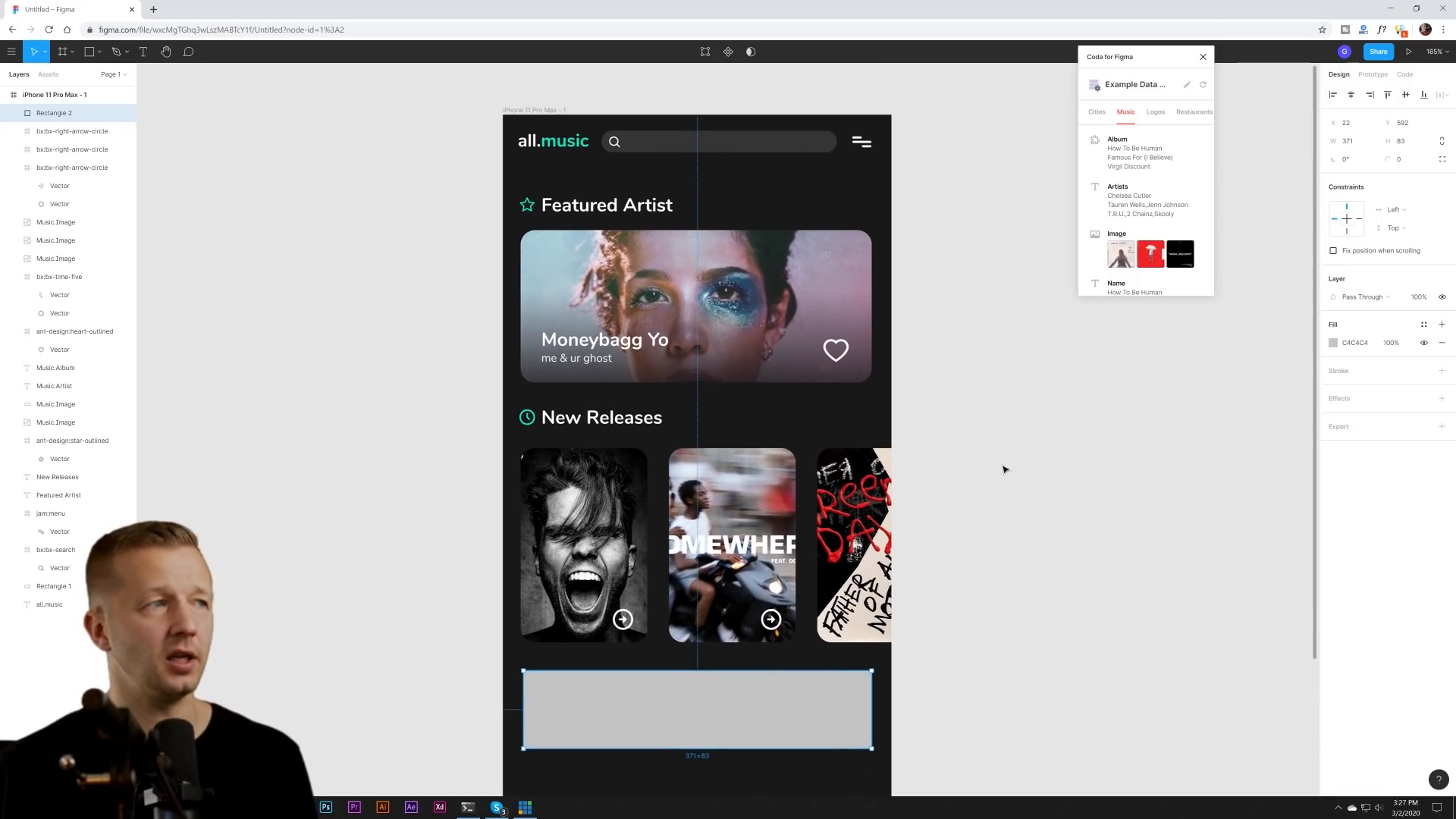
left_click(1333, 344)
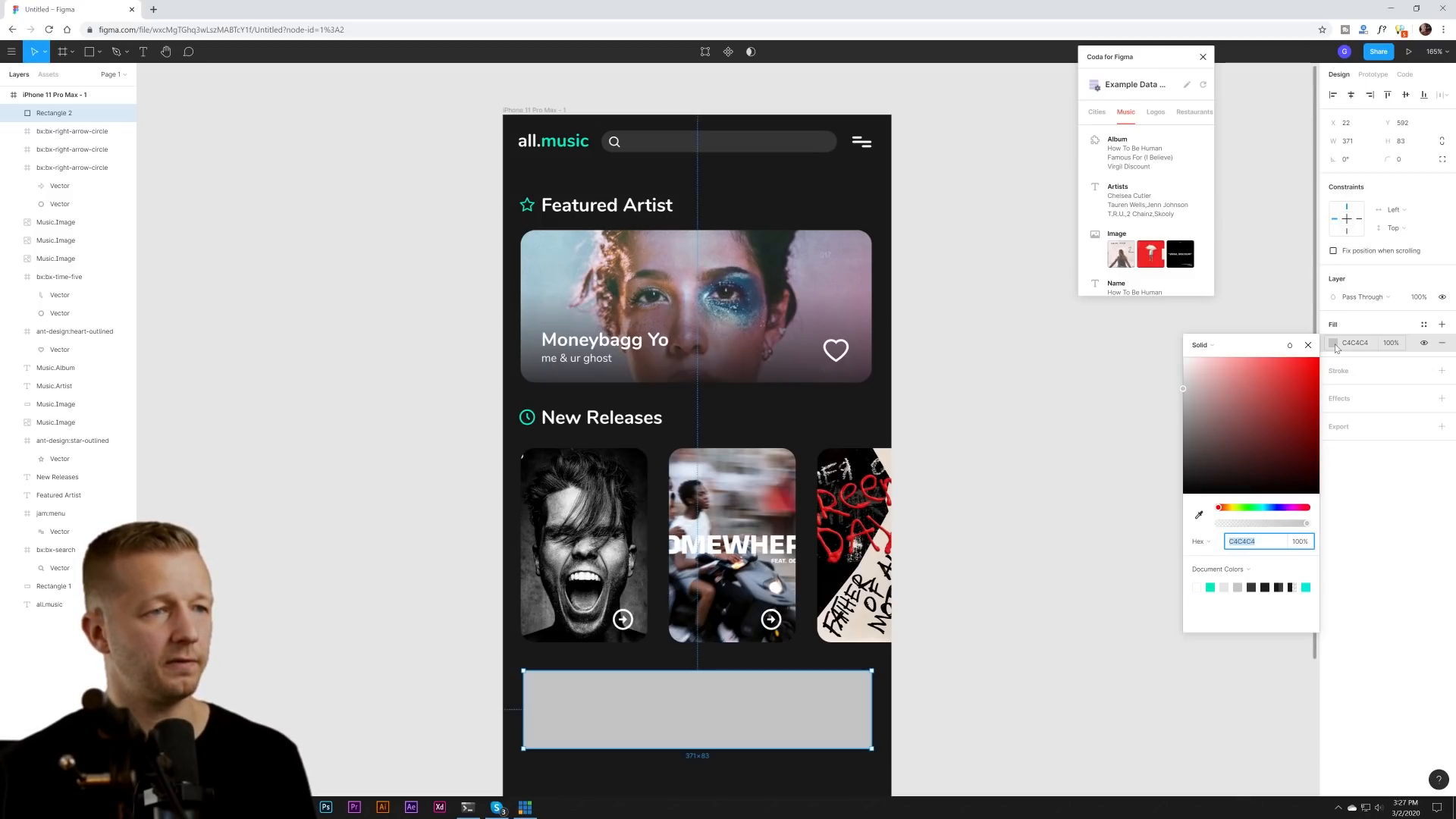
type("343434")
key("Return")
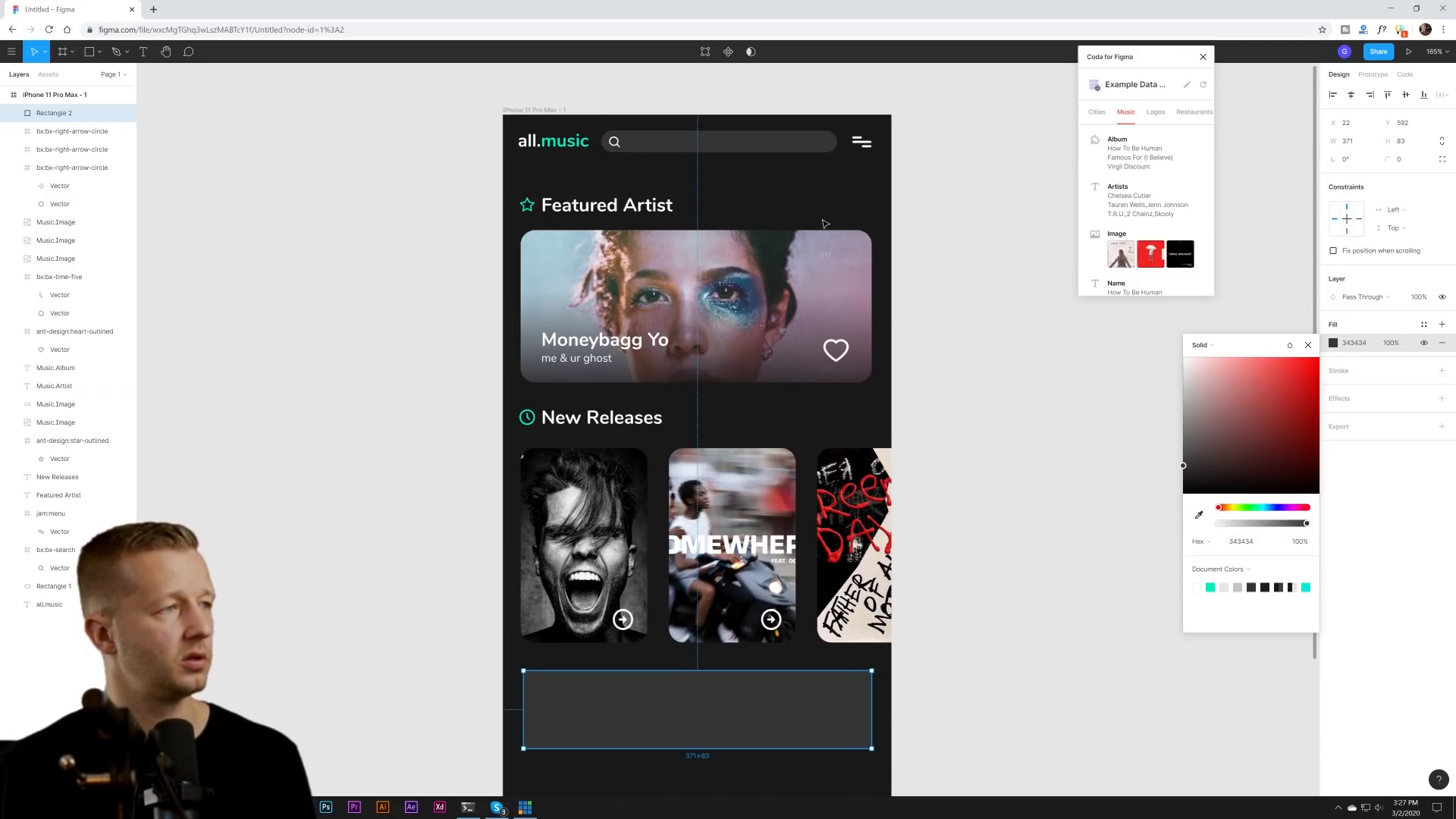
- Round the dark rectangle's corners to a radius of 15
scroll(971, 689, "down", 3)
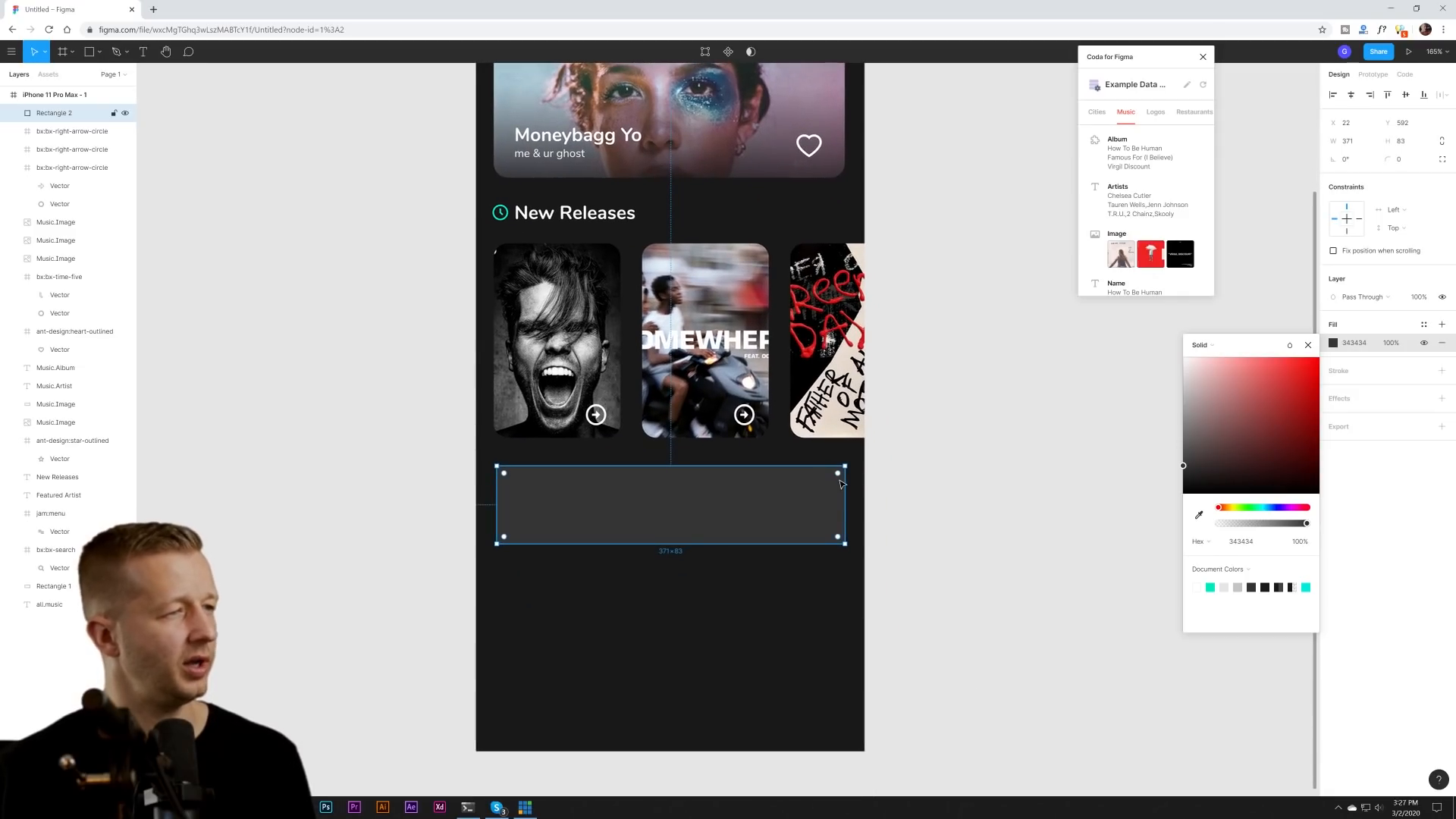
left_click_drag(838, 473, 829, 483)
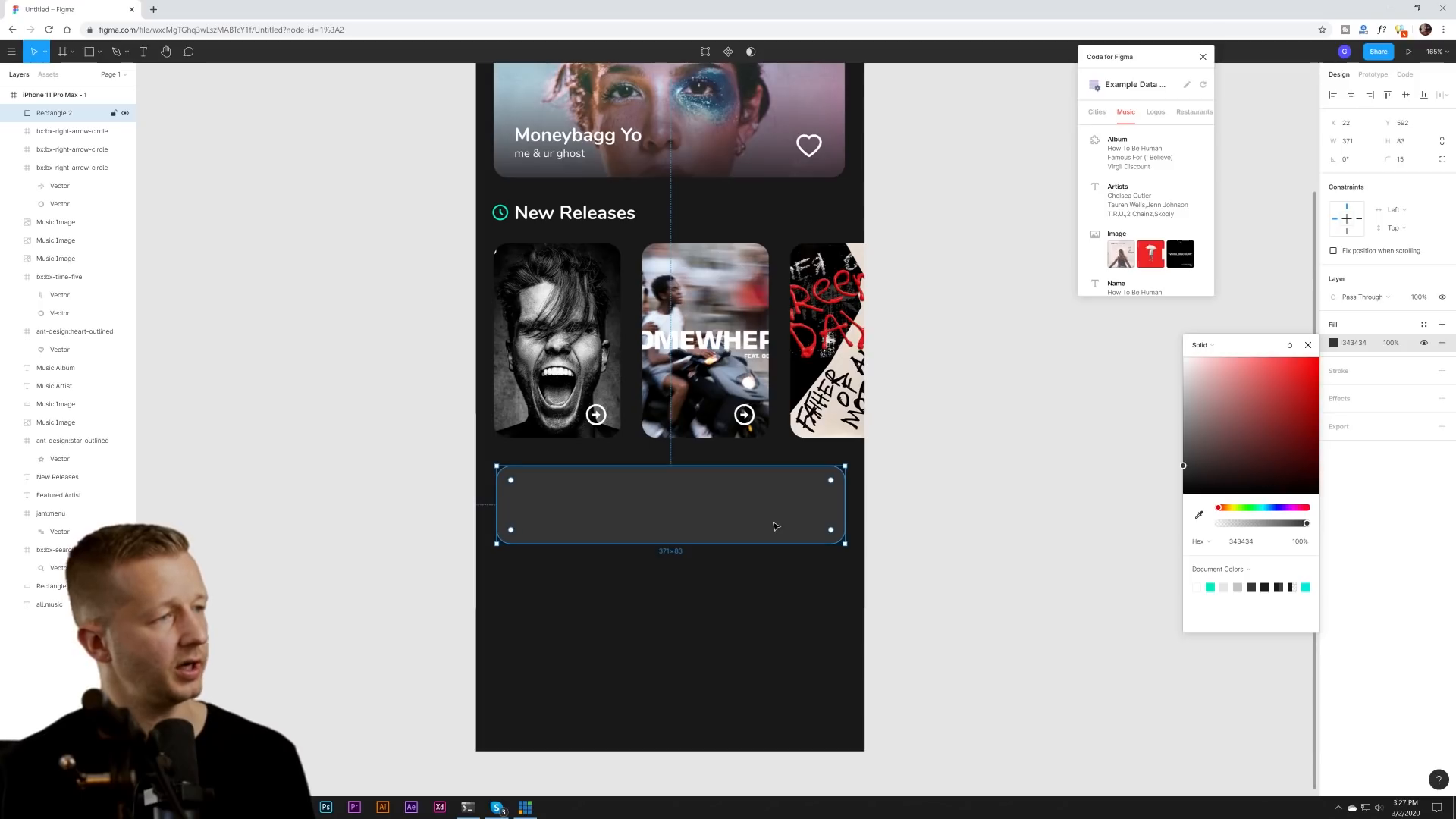
left_click(963, 484)
scroll(964, 500, "up", 2)
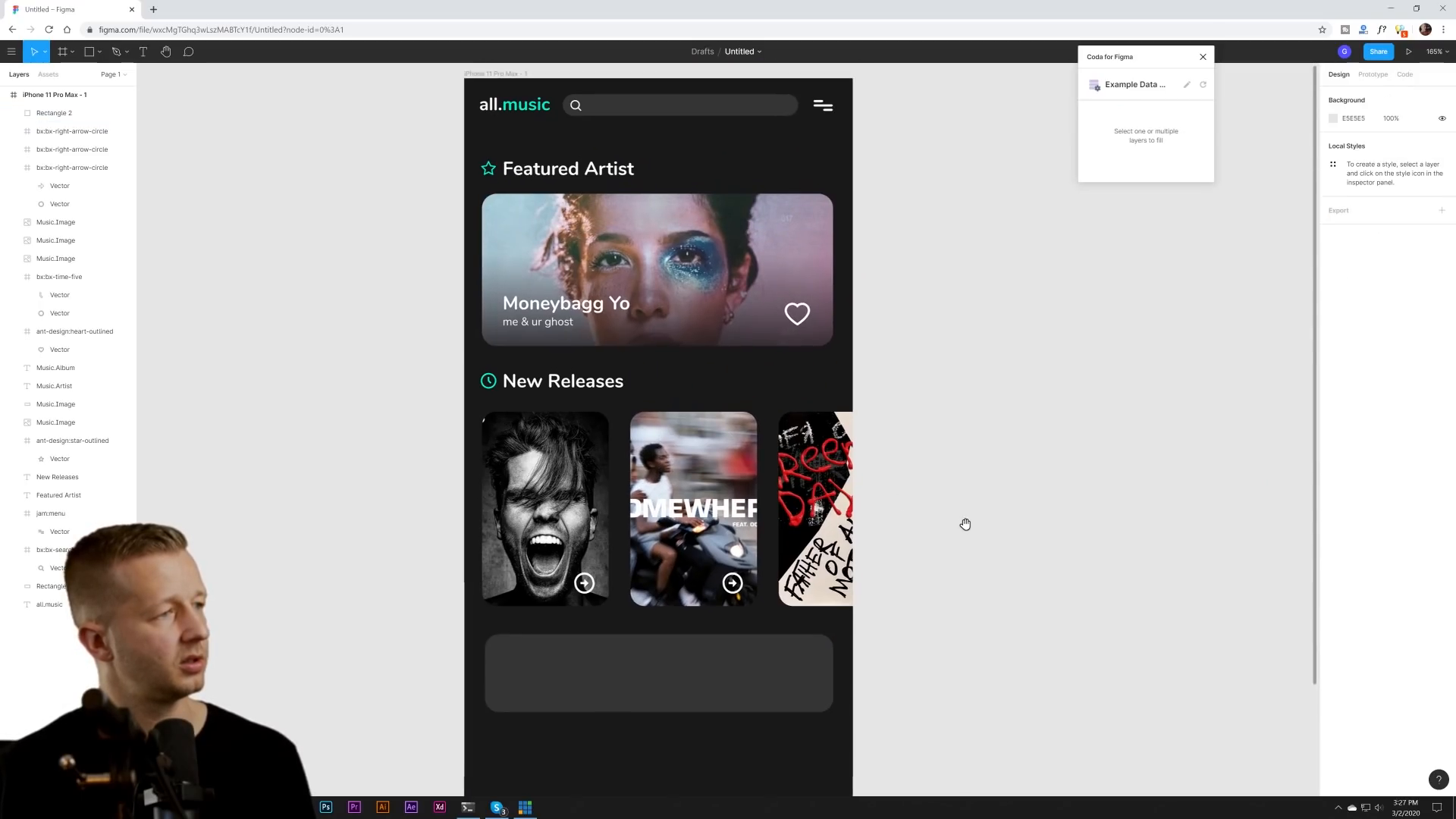
scroll(967, 478, "down", 2)
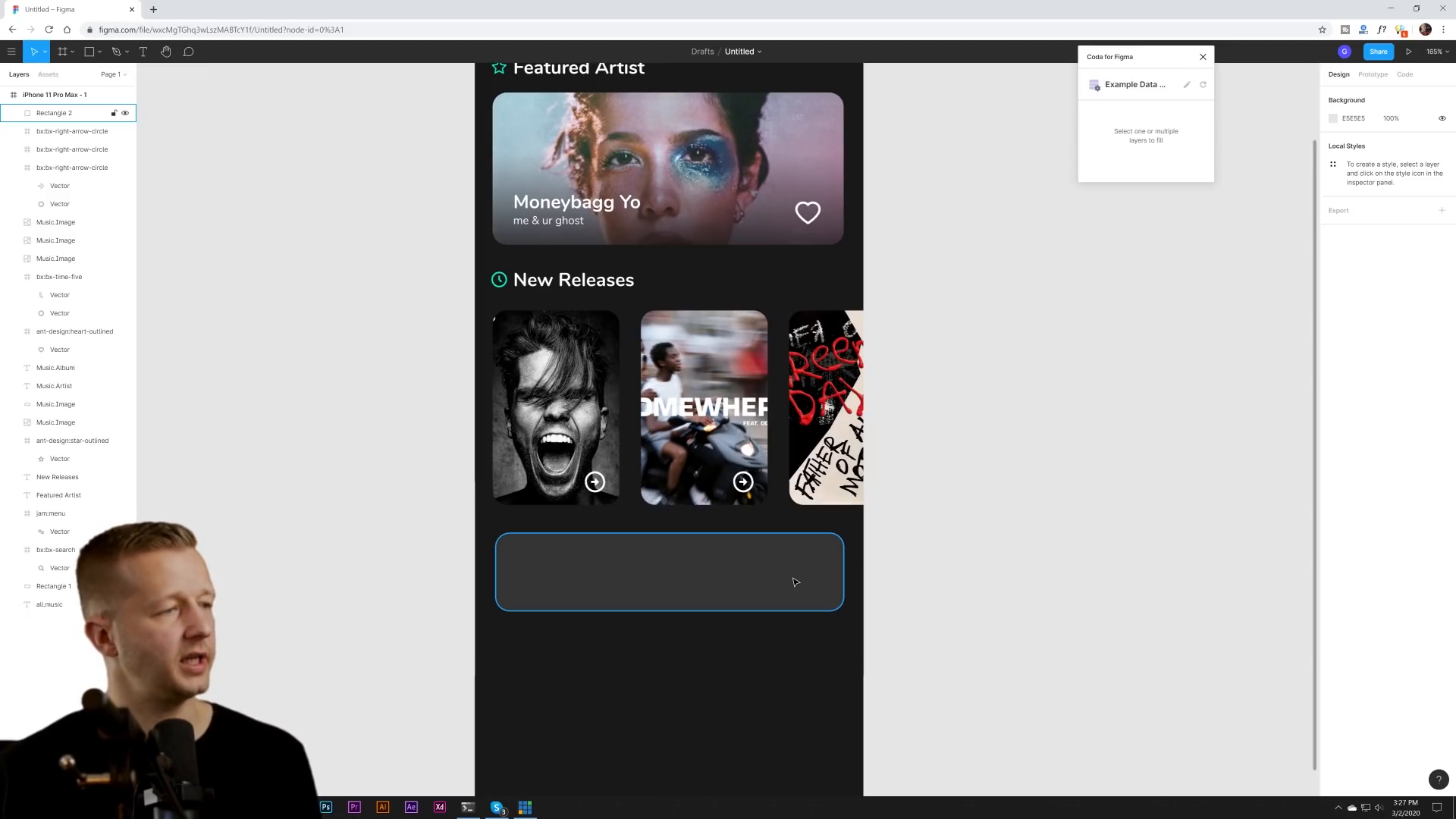
left_click(796, 582)
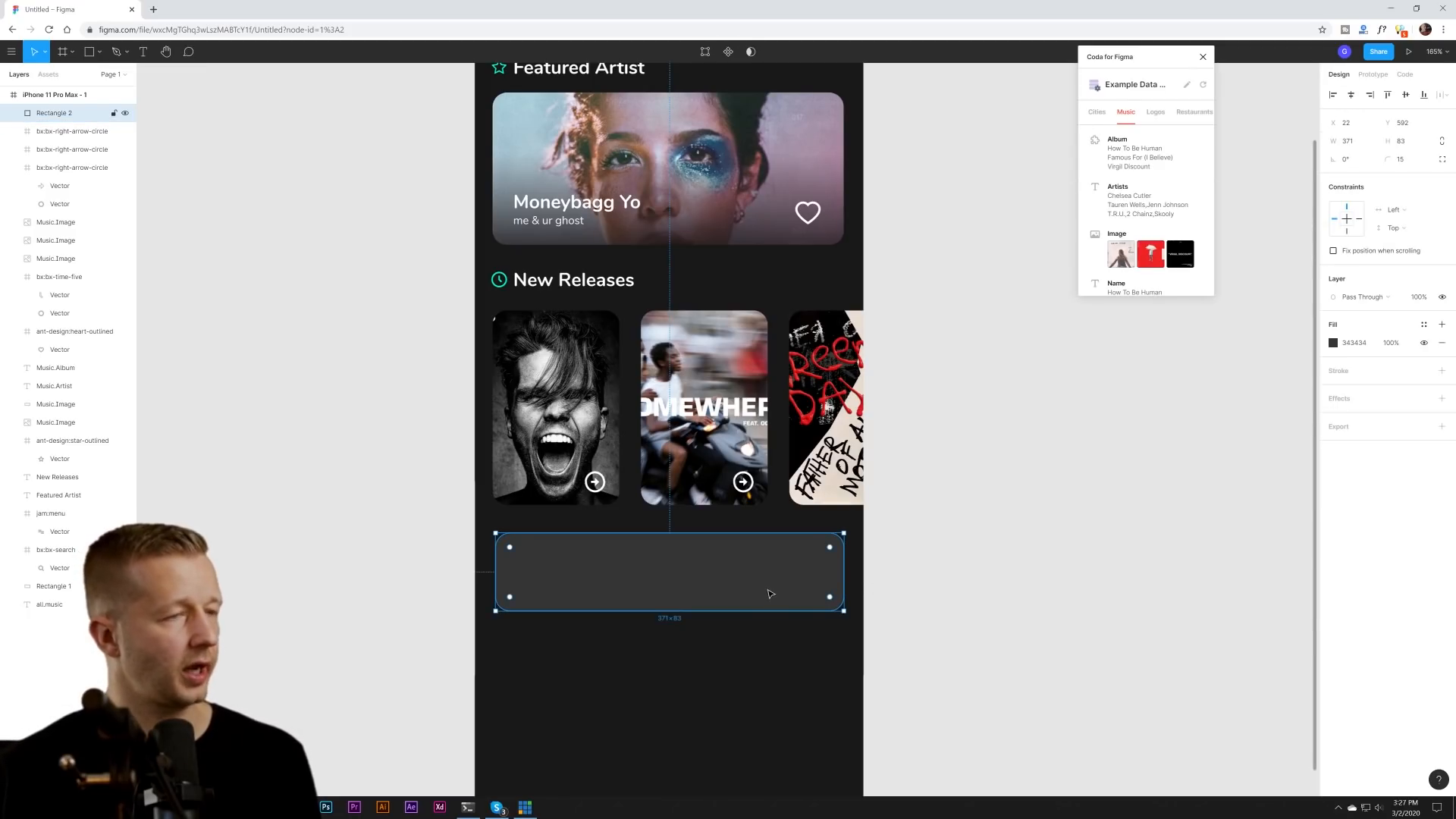
left_click(901, 590)
- Duplicate the New Releases heading and place the copy in front of the dark rectangle, near its upper-left corner
left_click(602, 283)
key("ctrl+d")
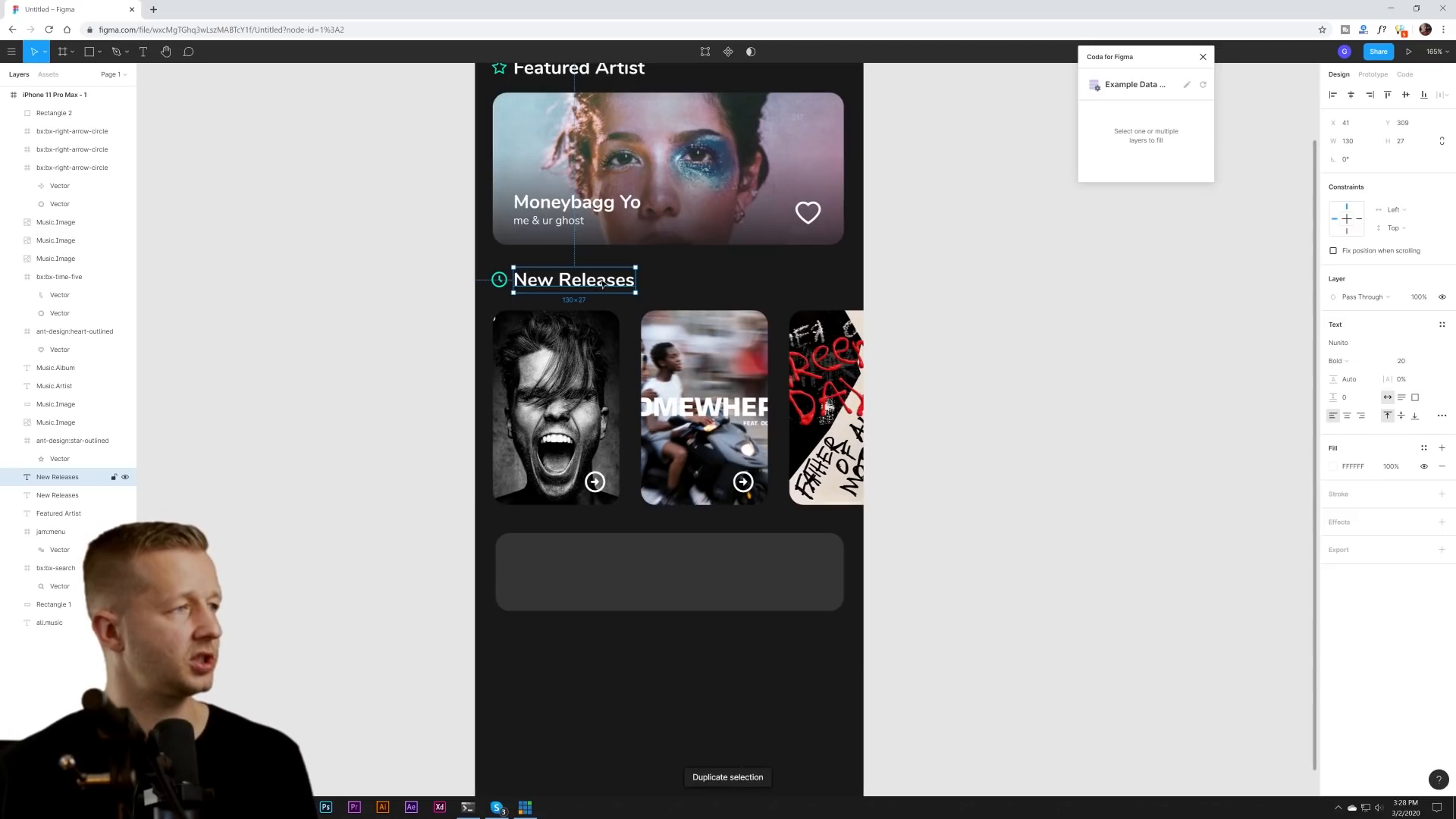
left_click_drag(601, 283, 601, 571)
right_click(621, 639)
left_click(644, 527)
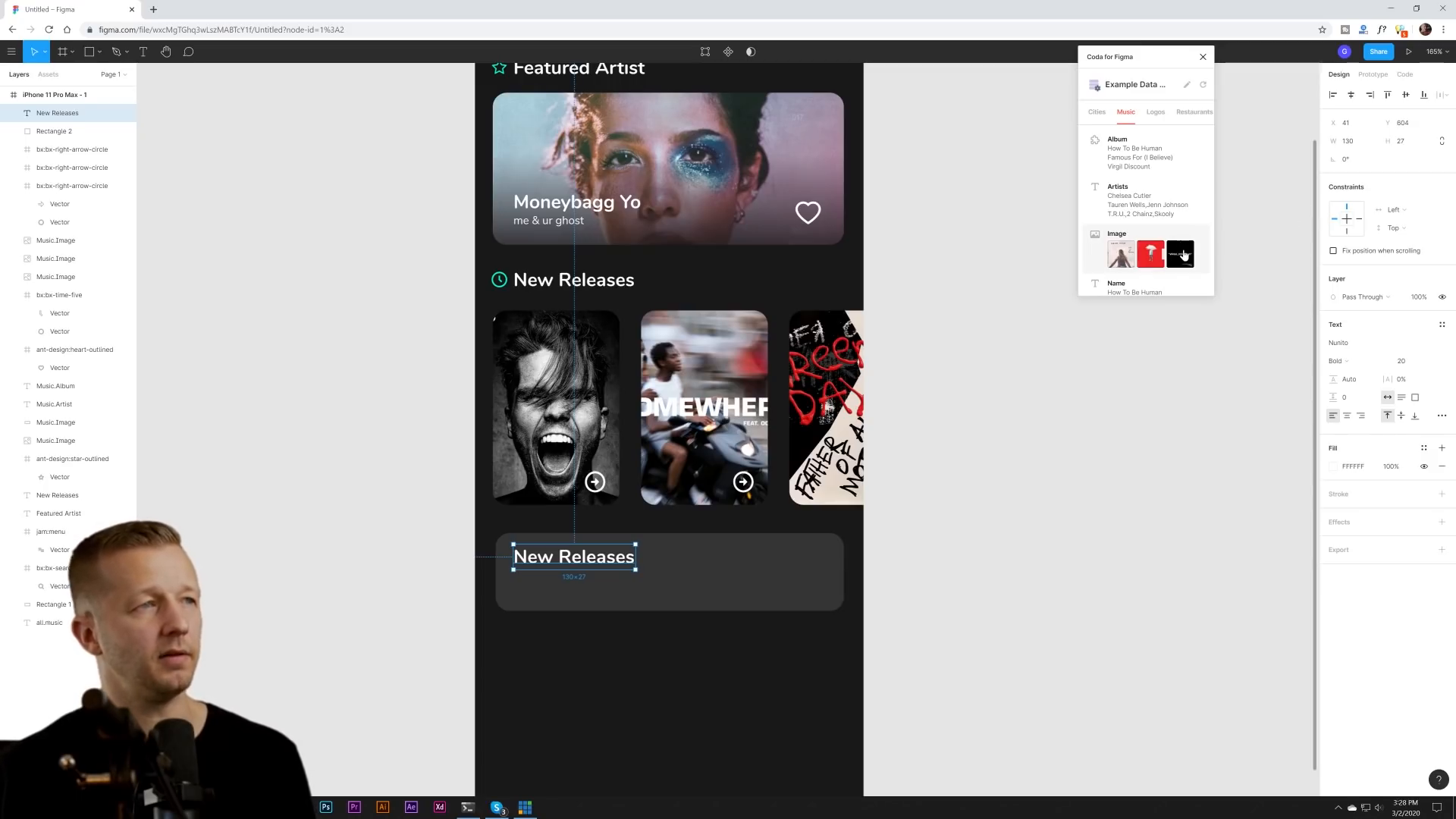
- Reduce the font size of the copied New Releases text to 12
left_click(1407, 362)
type("13")
key("Return")
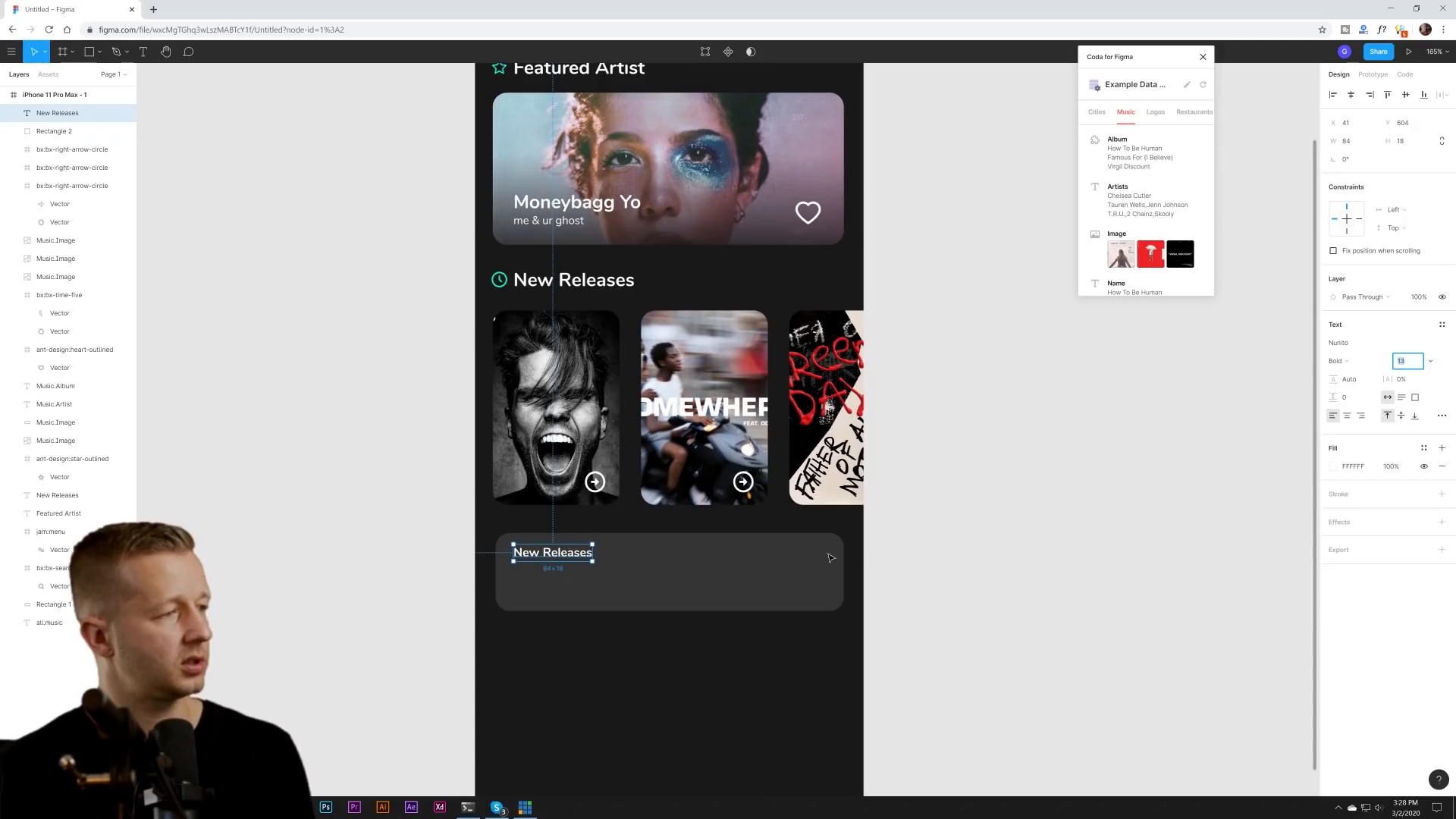
type("10")
key("Return")
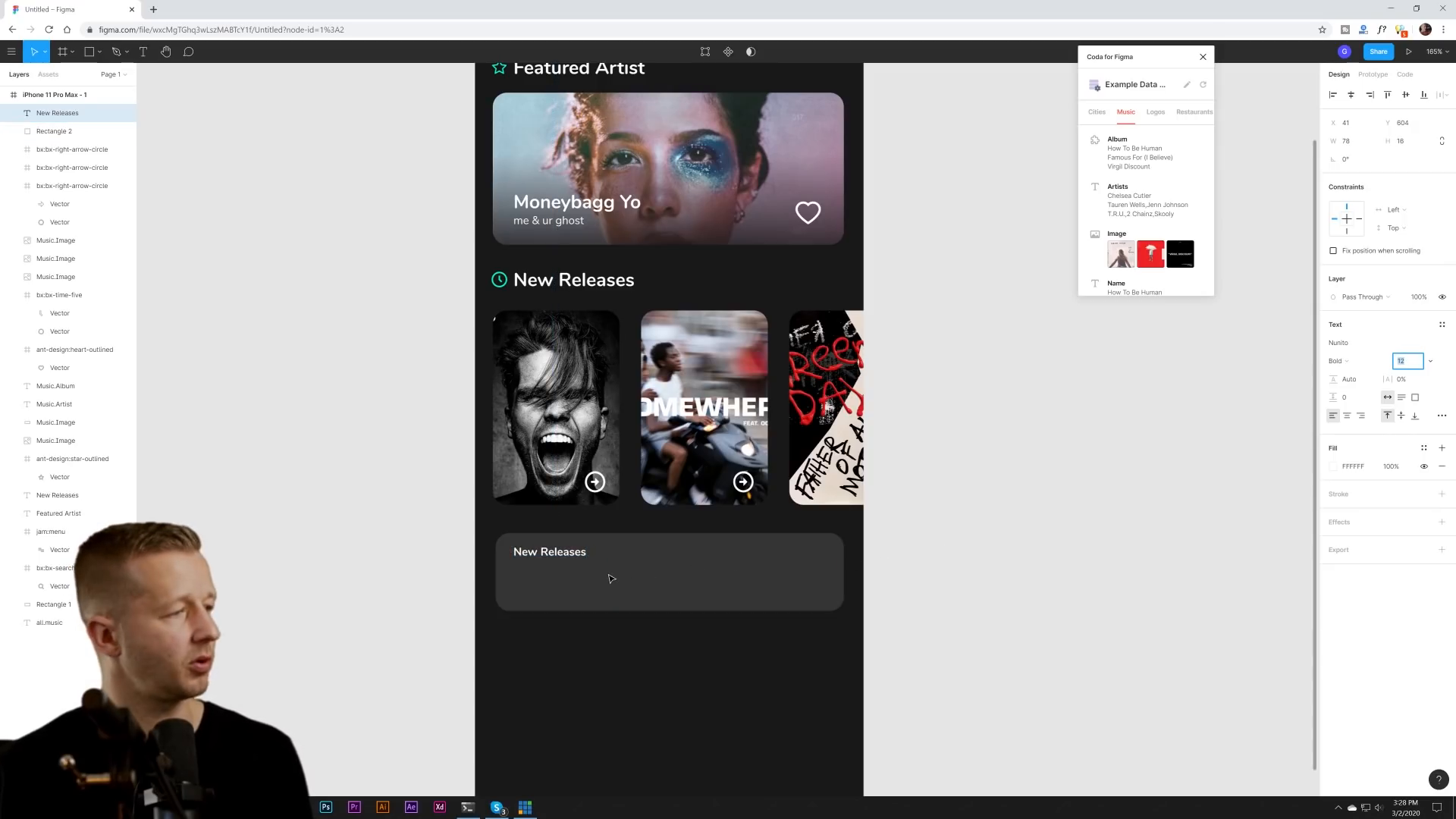
- Set the copied New Releases text in the dark rectangle to font size 10 and its fill to the teal document color 00EBC1
left_click(556, 558)
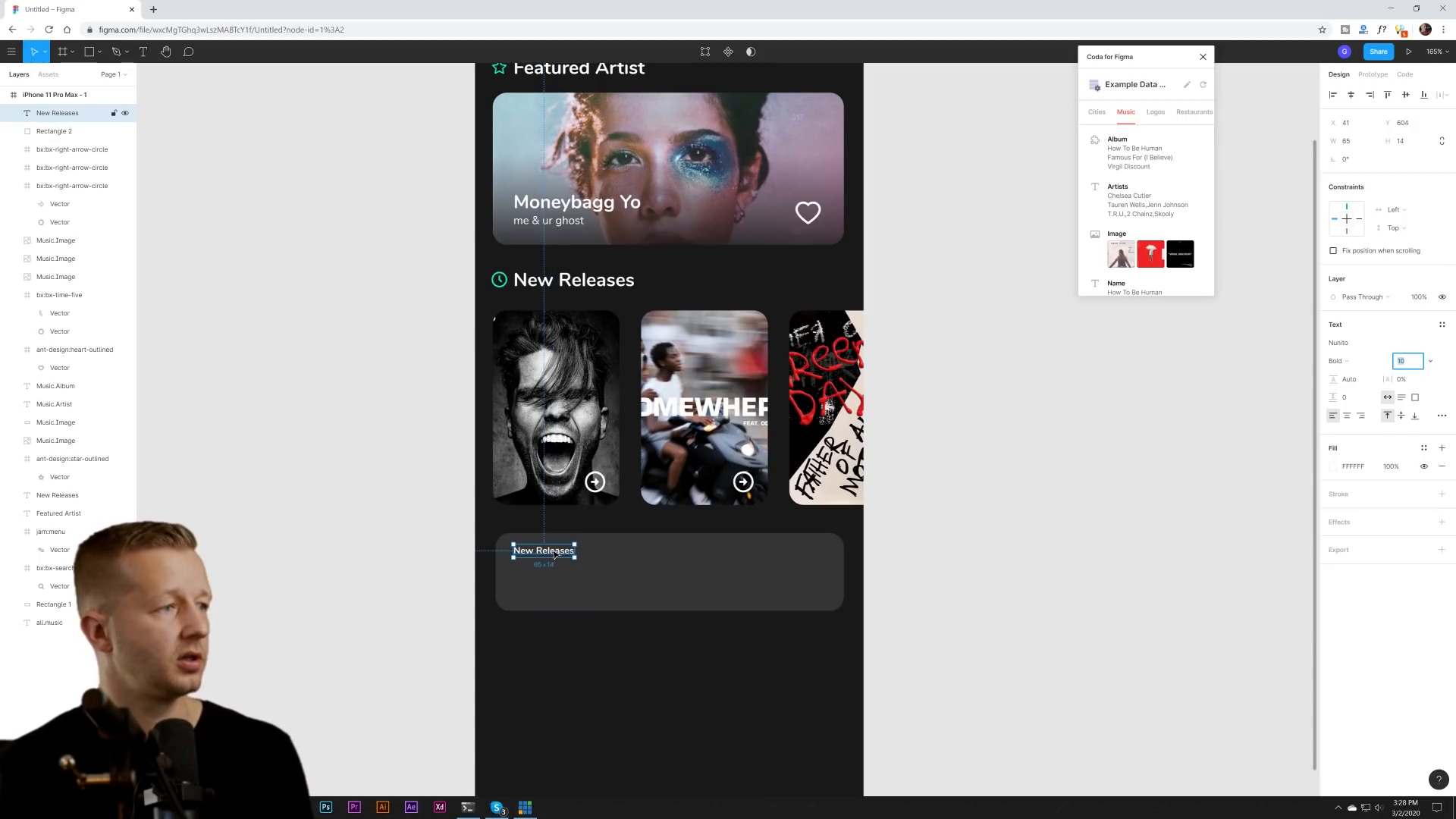
double_click(545, 552)
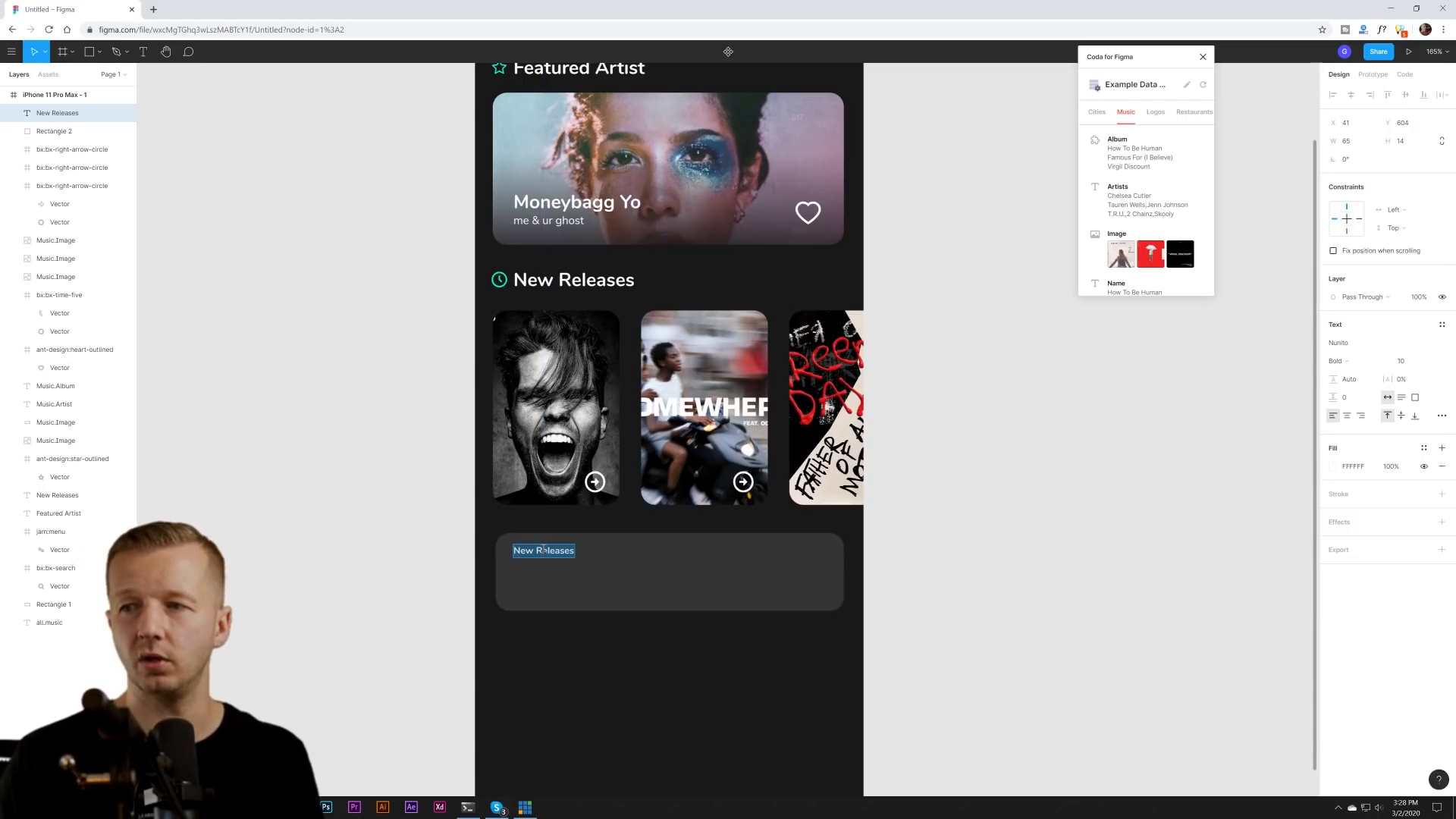
key("Escape")
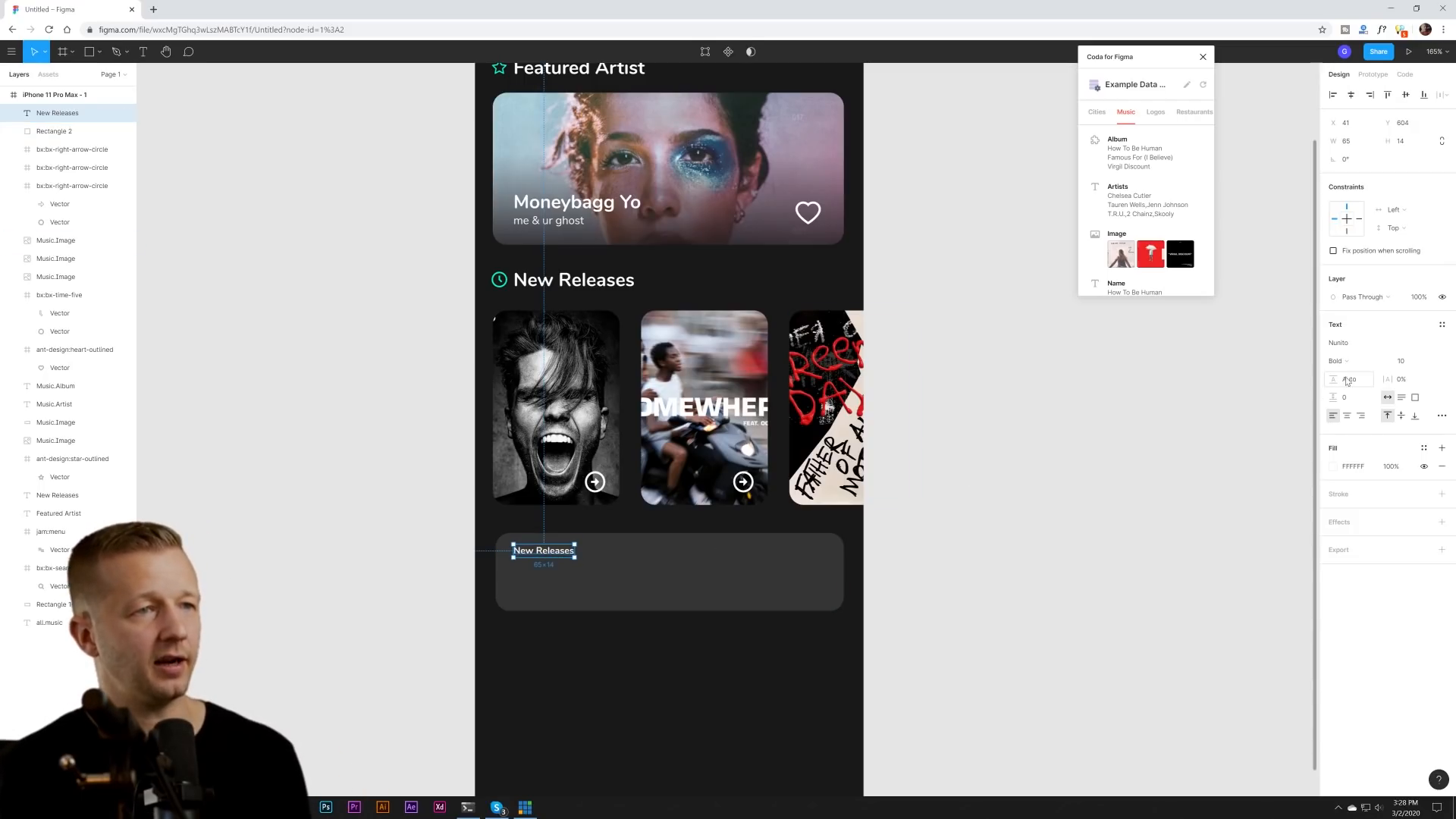
left_click(1334, 467)
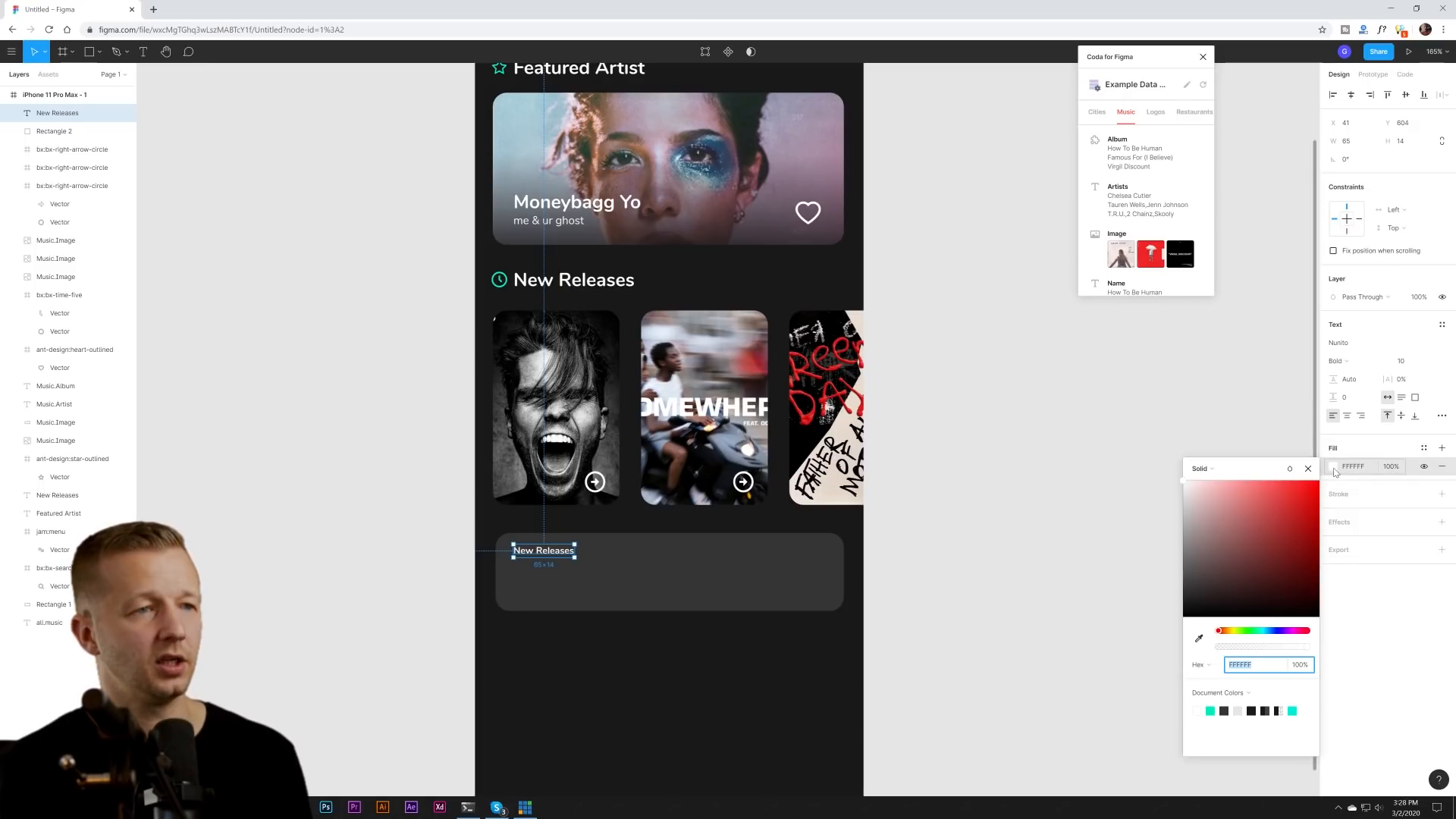
left_click(1211, 711)
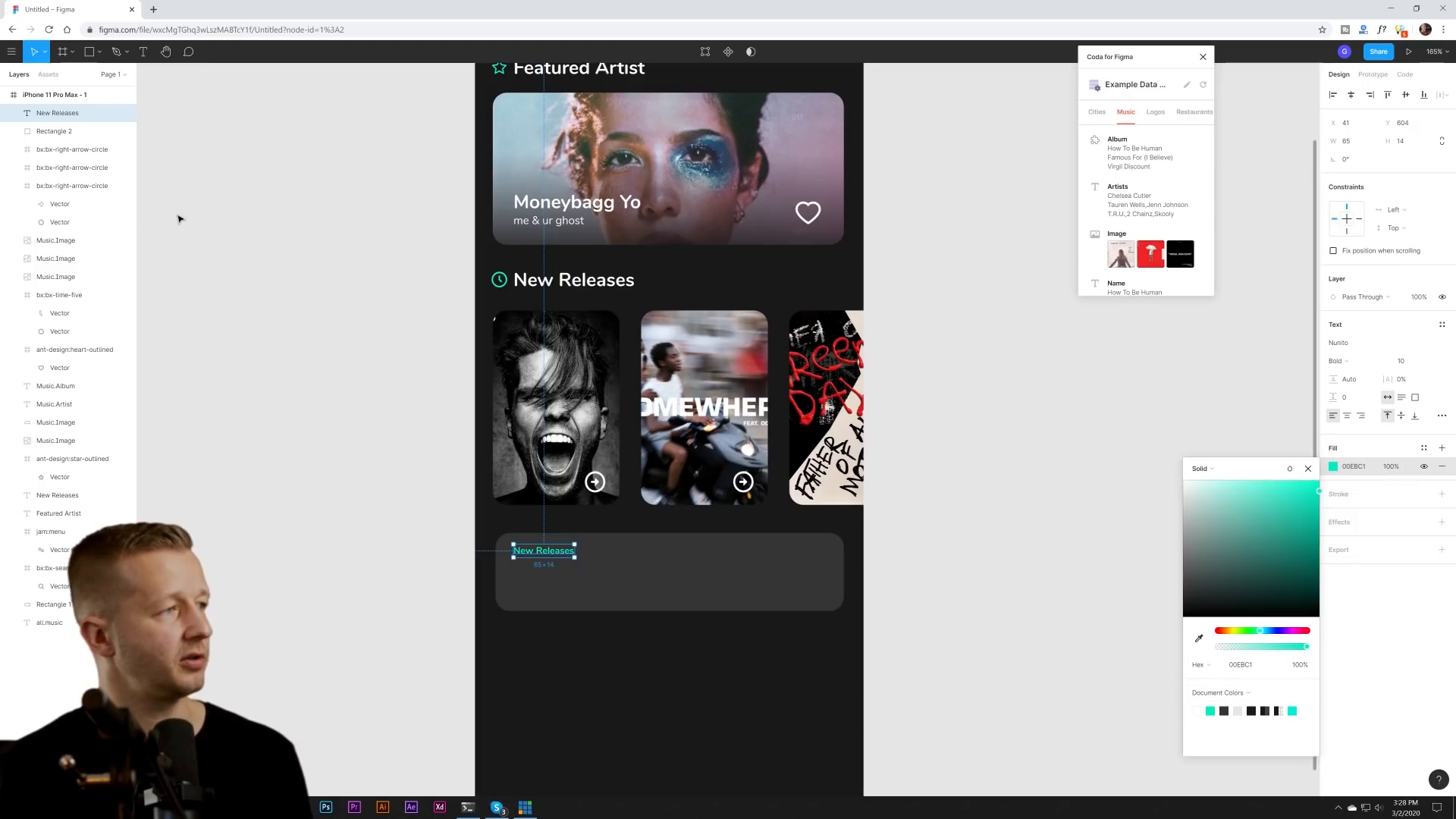
left_click(306, 259)
- Nudge the small teal New Releases text in the dark rectangle to X 37, Y 605
scroll(331, 318, "up", 2)
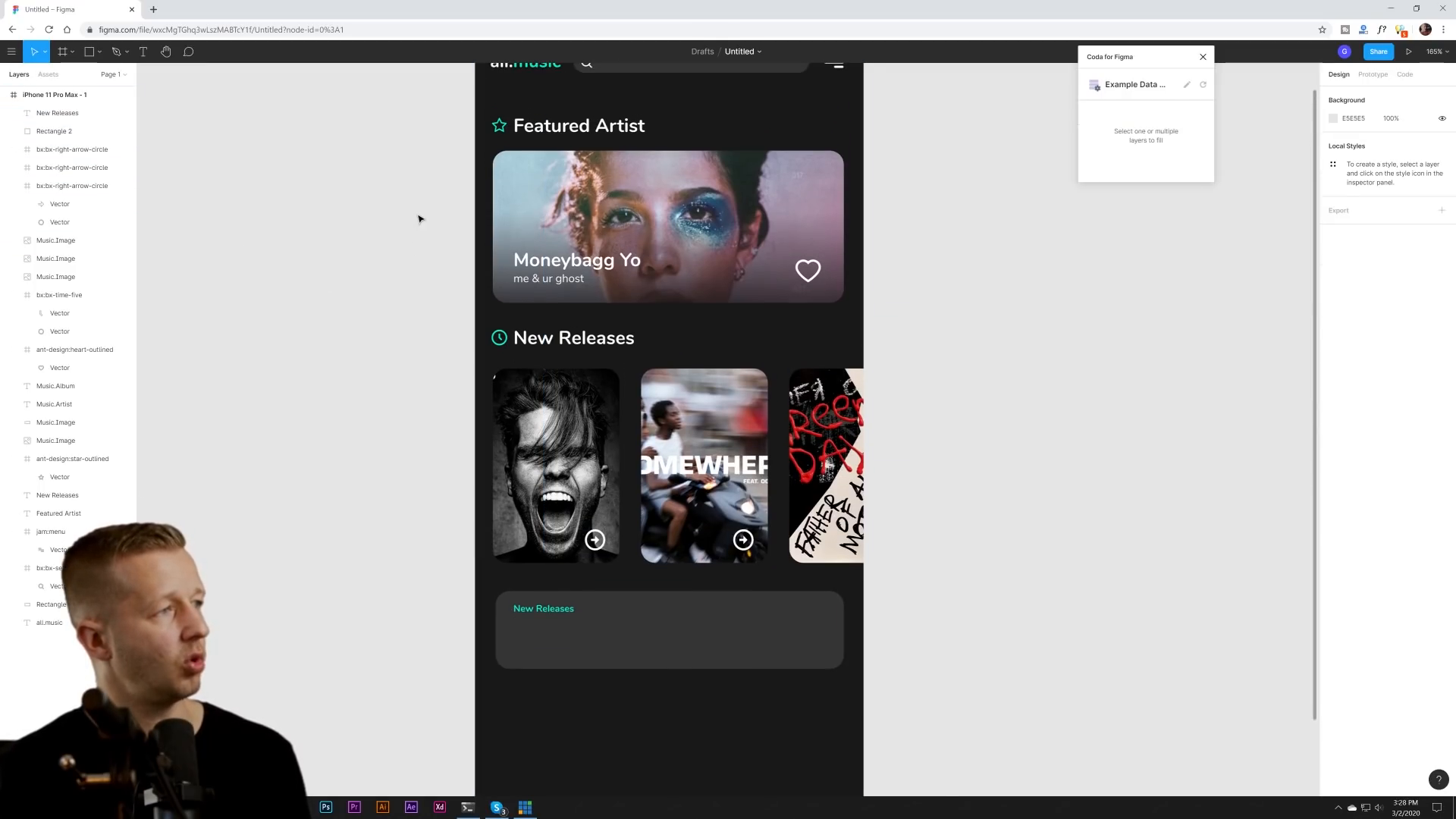
scroll(413, 543, "down", 7)
scroll(419, 504, "up", 1)
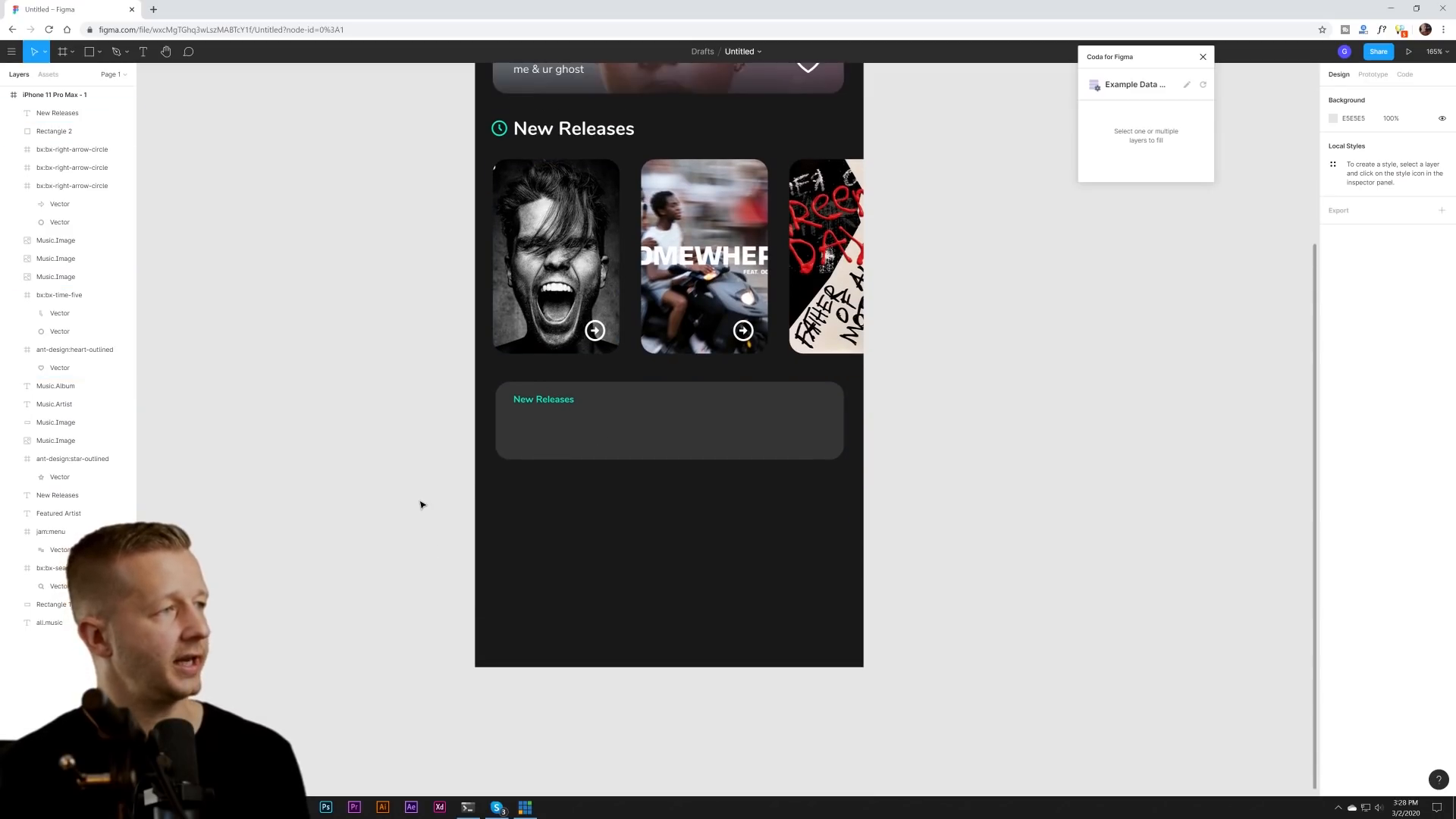
left_click(565, 401)
key("Down")
key("Down")
key("Left")
key("Left")
key("Left")
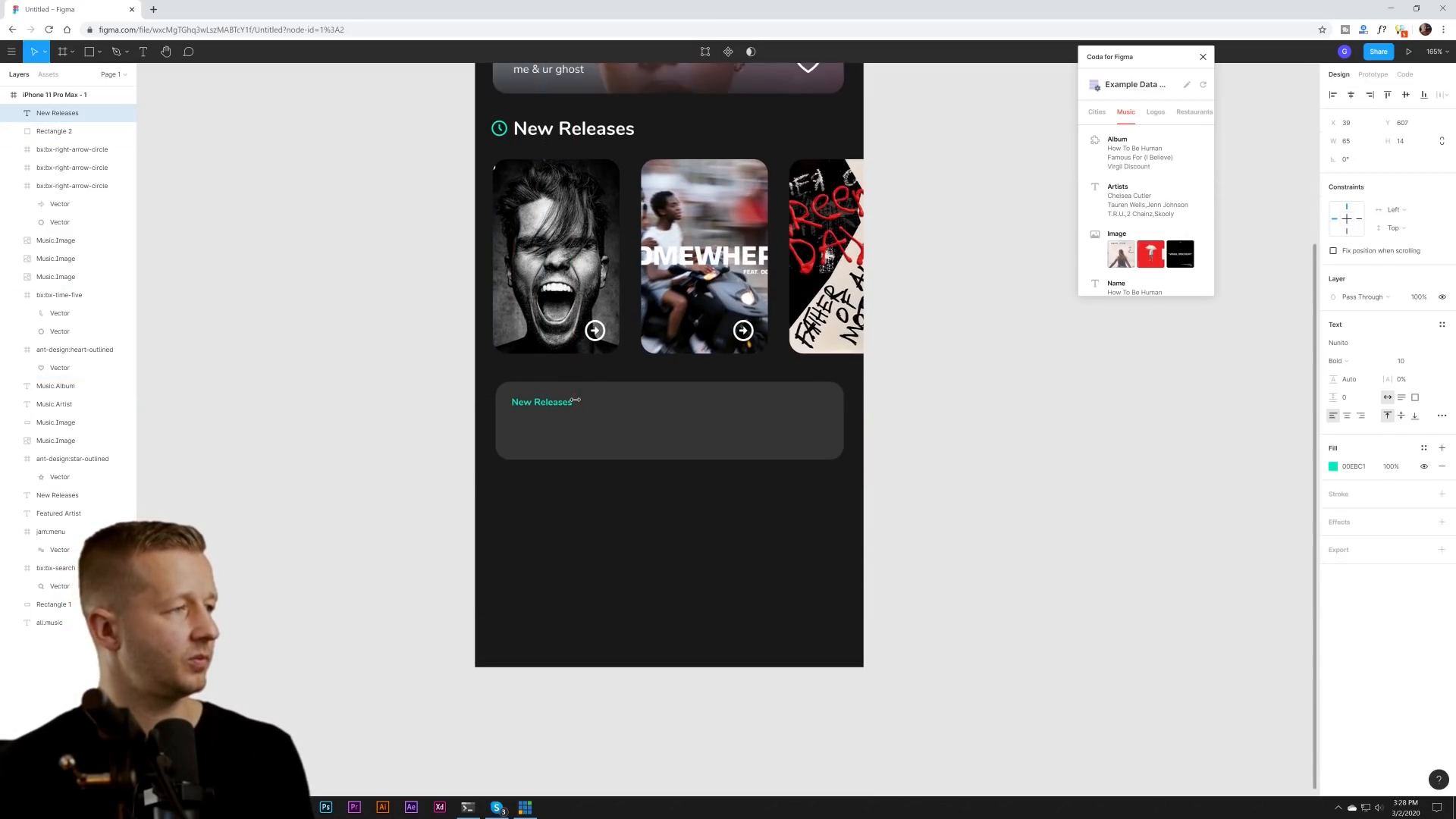
key("Up")
key("Left")
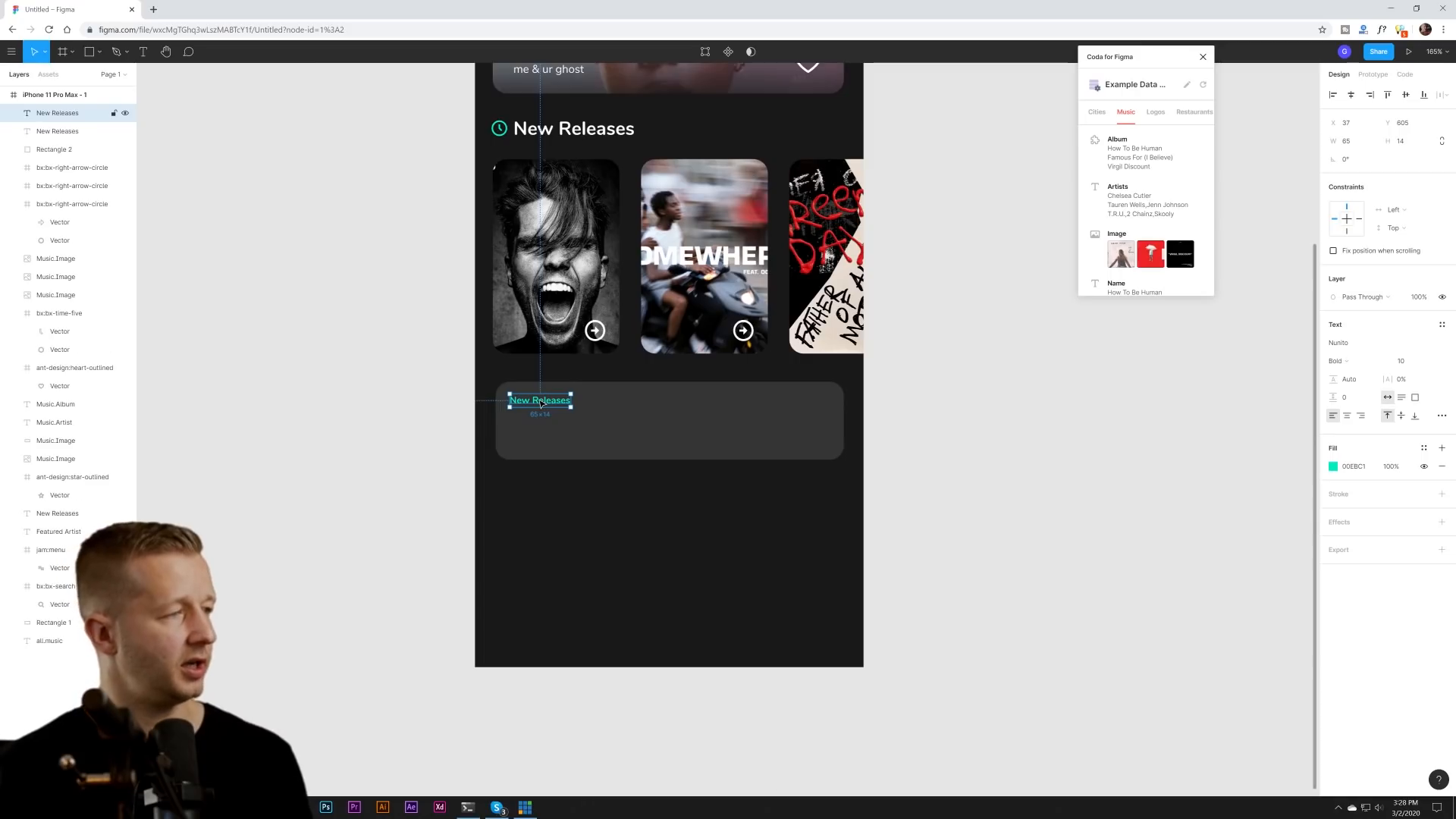
- Duplicate the teal New Releases text directly below itself at Y 620 and set the copy's font size to 15
left_click_drag(539, 400, 540, 415, "alt")
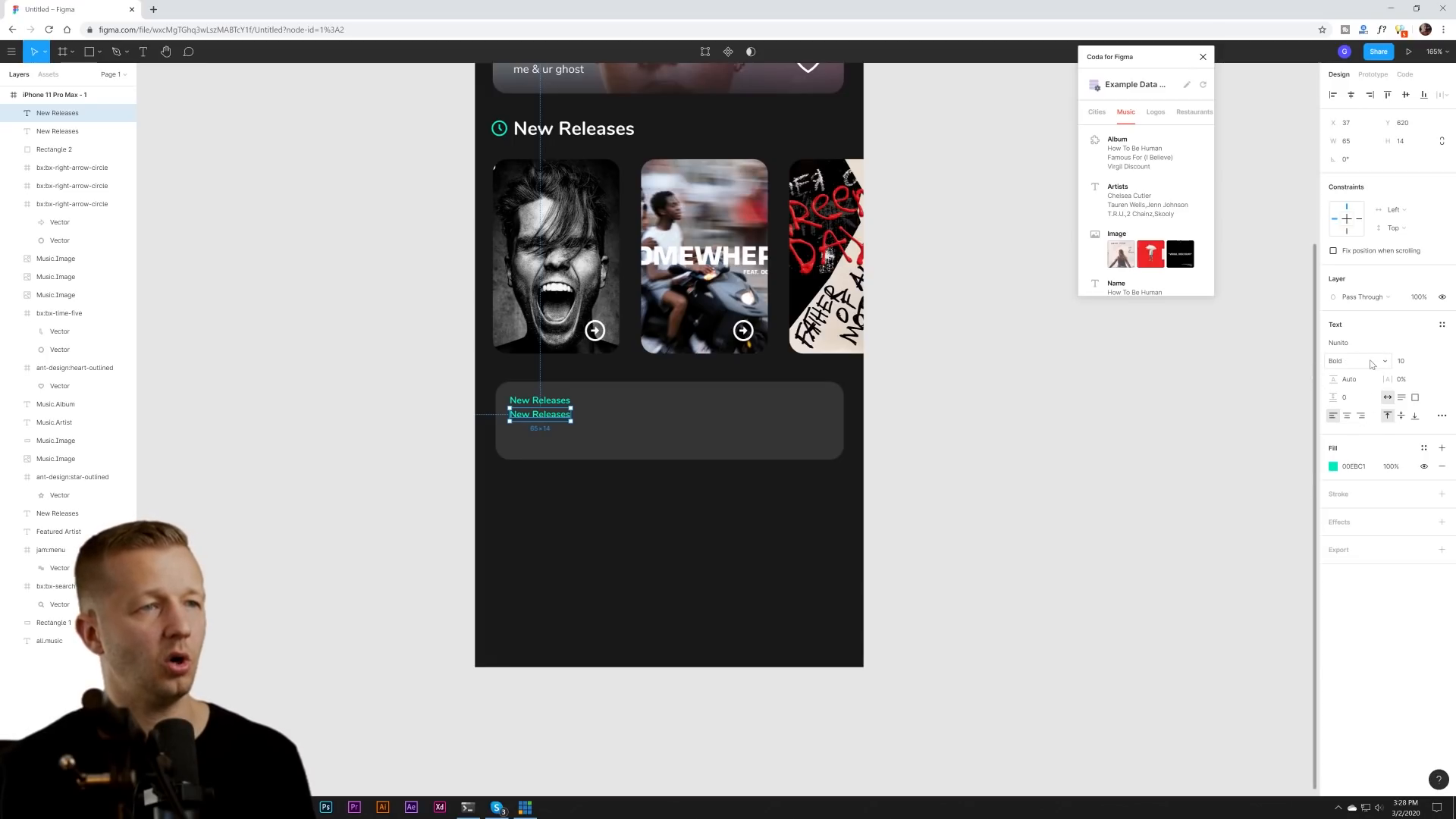
left_click(1422, 364)
key("Up")
key("Up")
key("Up")
key("Up")
key("Up")
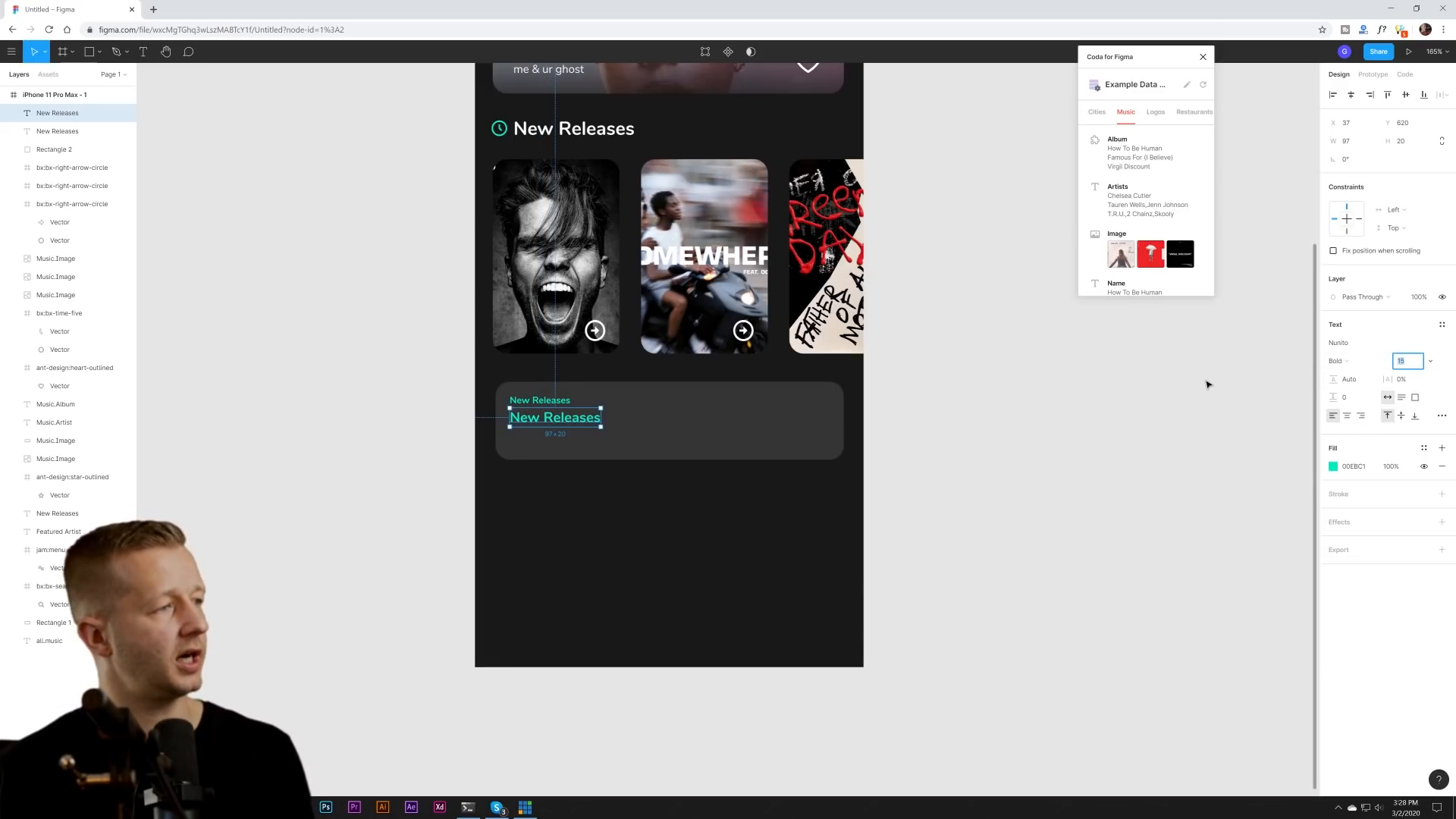
left_click(1161, 484)
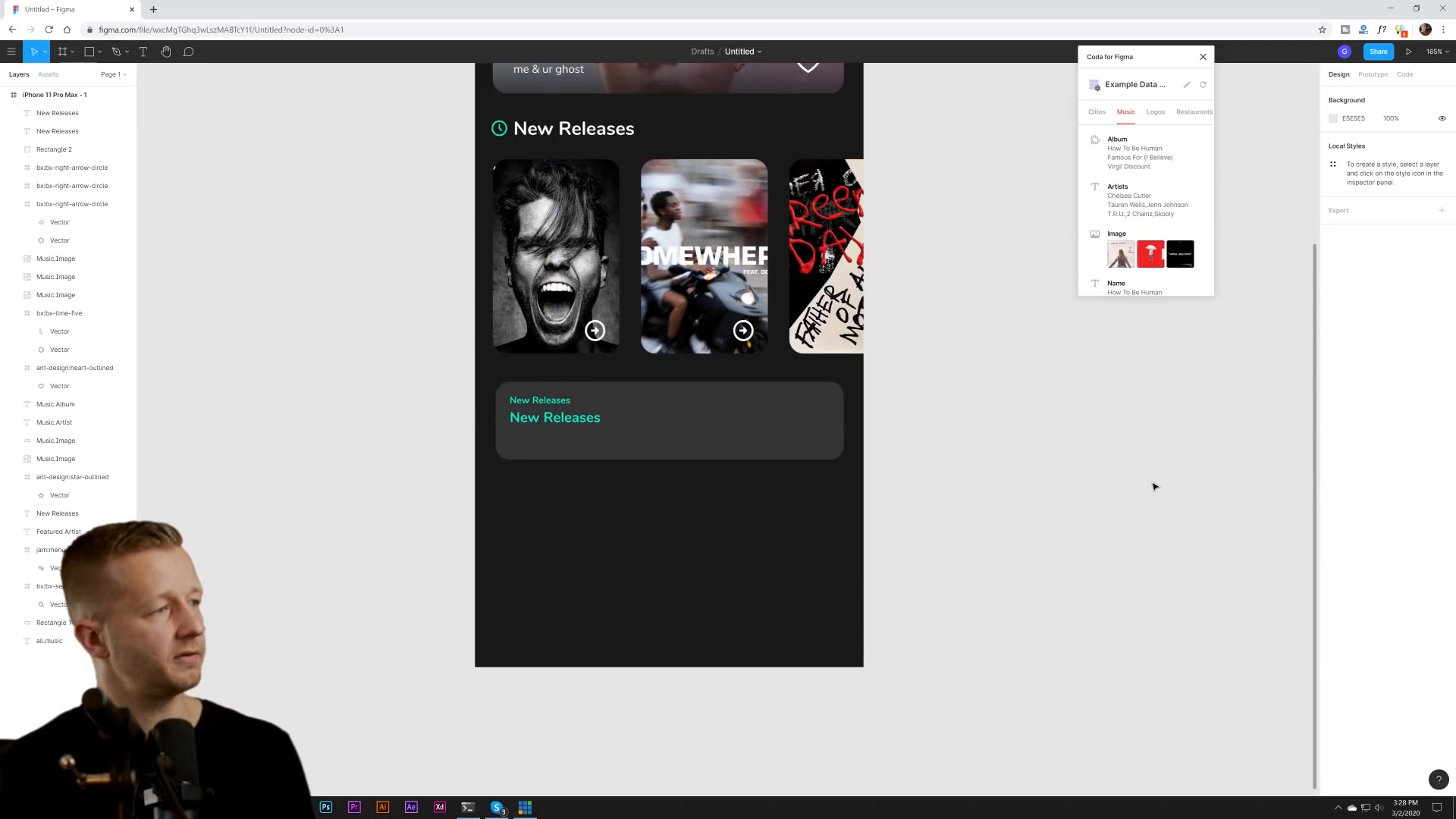
- Change the fill of the larger New Releases text in the dark rectangle to white
left_click(595, 422)
left_click(1080, 494)
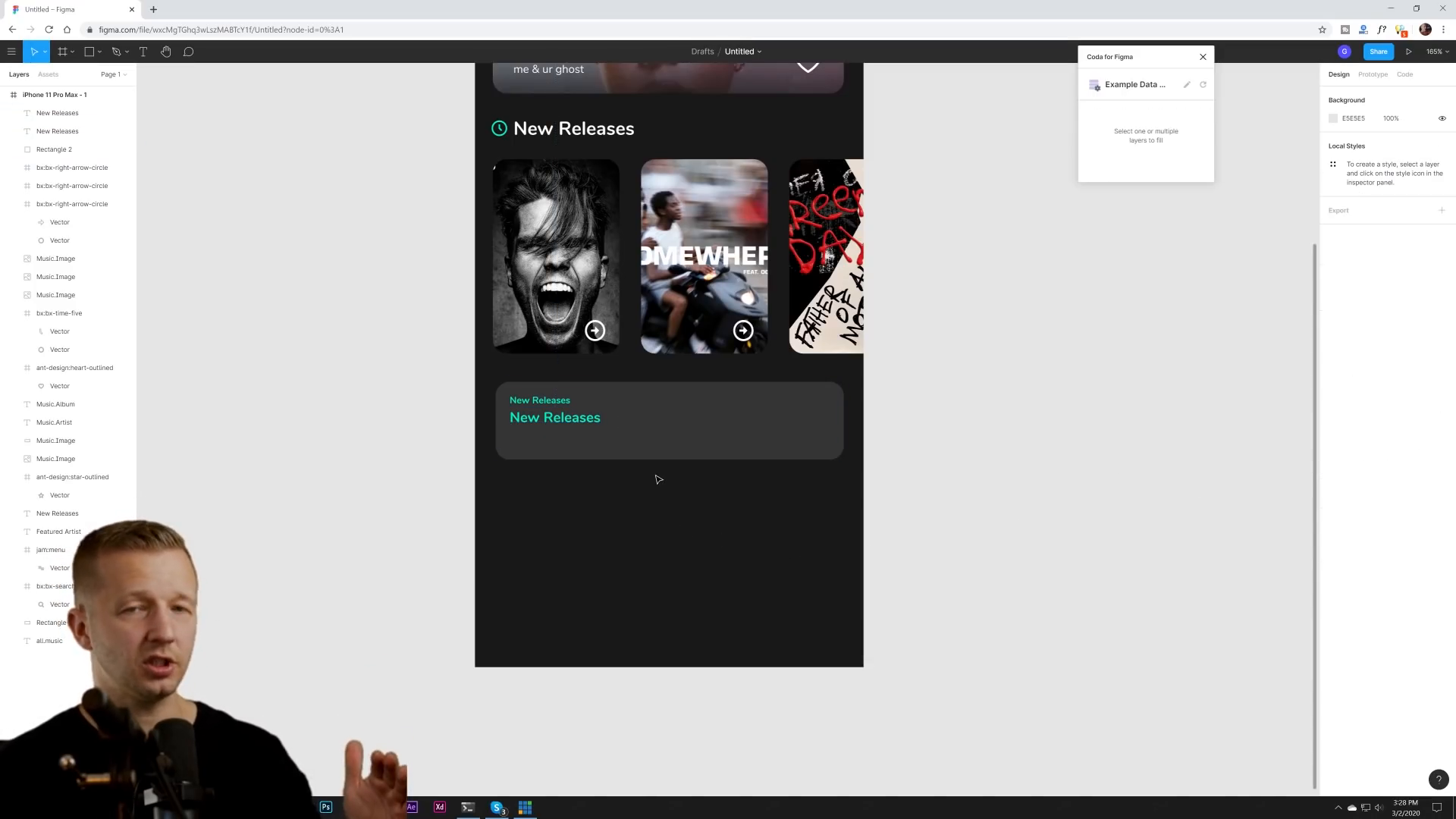
left_click(557, 418)
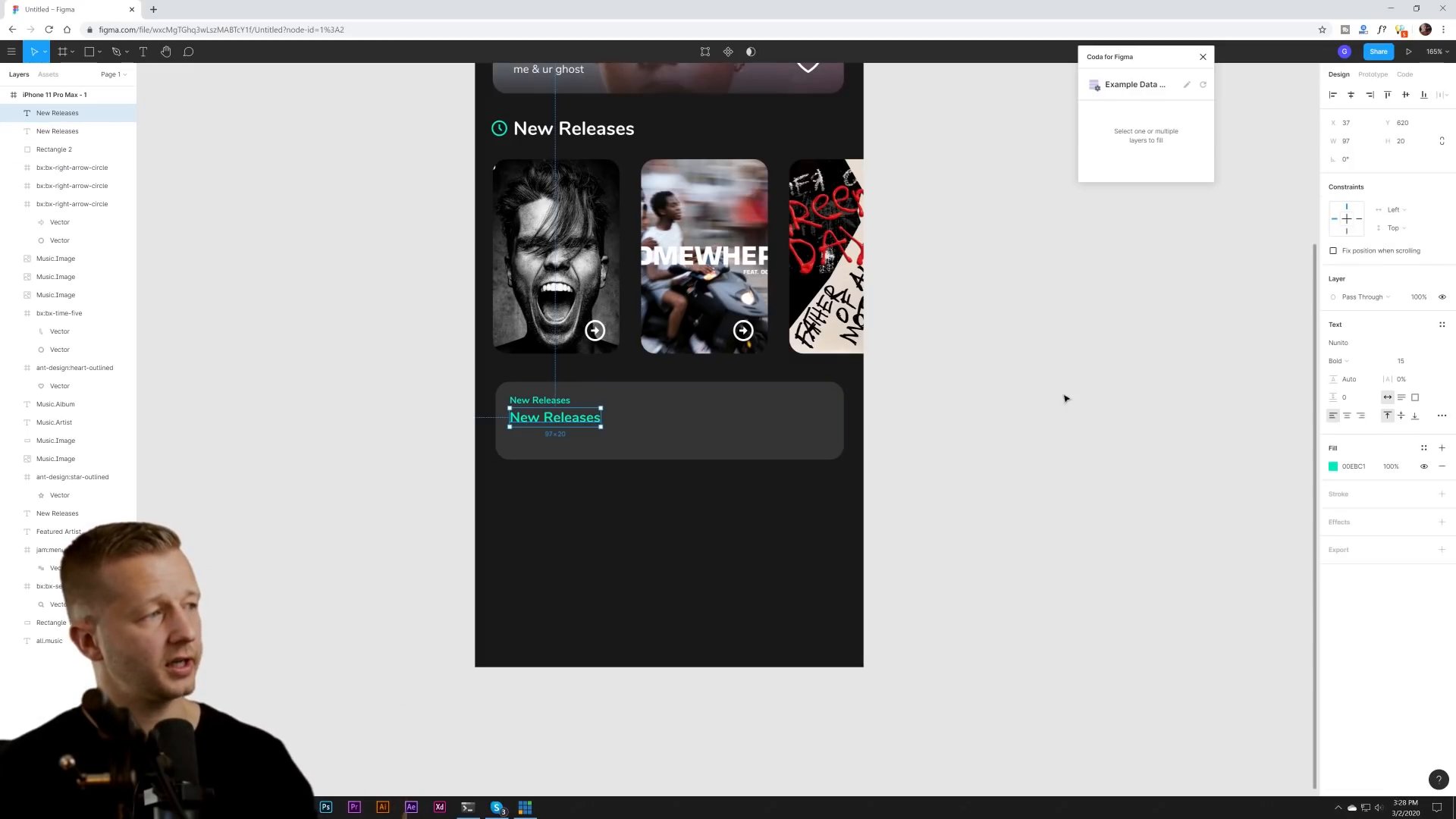
left_click(1334, 466)
left_click_drag(1229, 501, 1147, 461)
left_click(1009, 462)
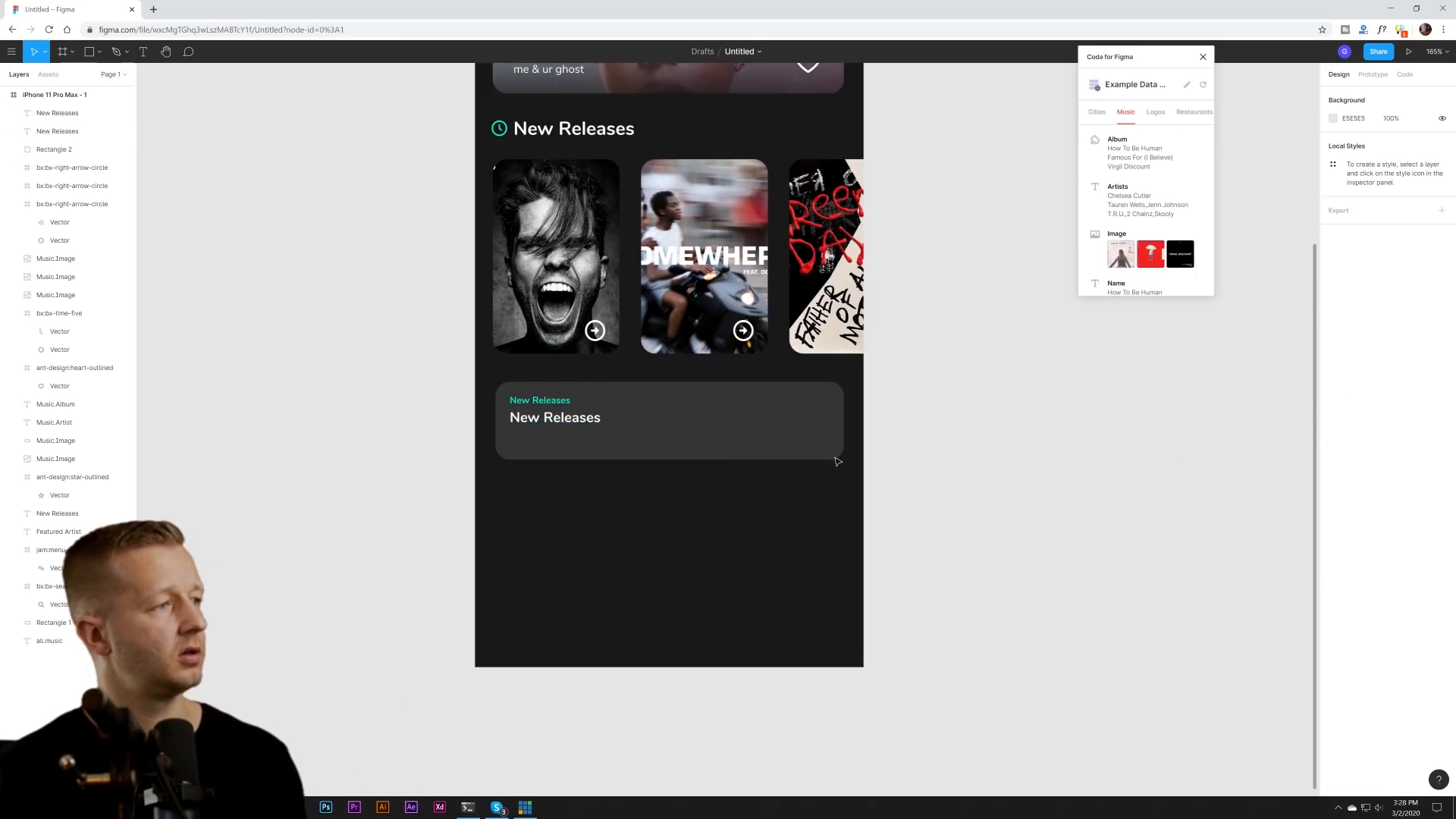
- Move both text lines in the dark rectangle together, slightly down and right, so they align with the New Releases heading
left_click(558, 418)
left_click(541, 404, "shift")
left_click_drag(570, 421, 573, 433)
- Reduce the dark rectangle's height to 65 around the two text lines, with its upper edge at Y 601
left_click(671, 449)
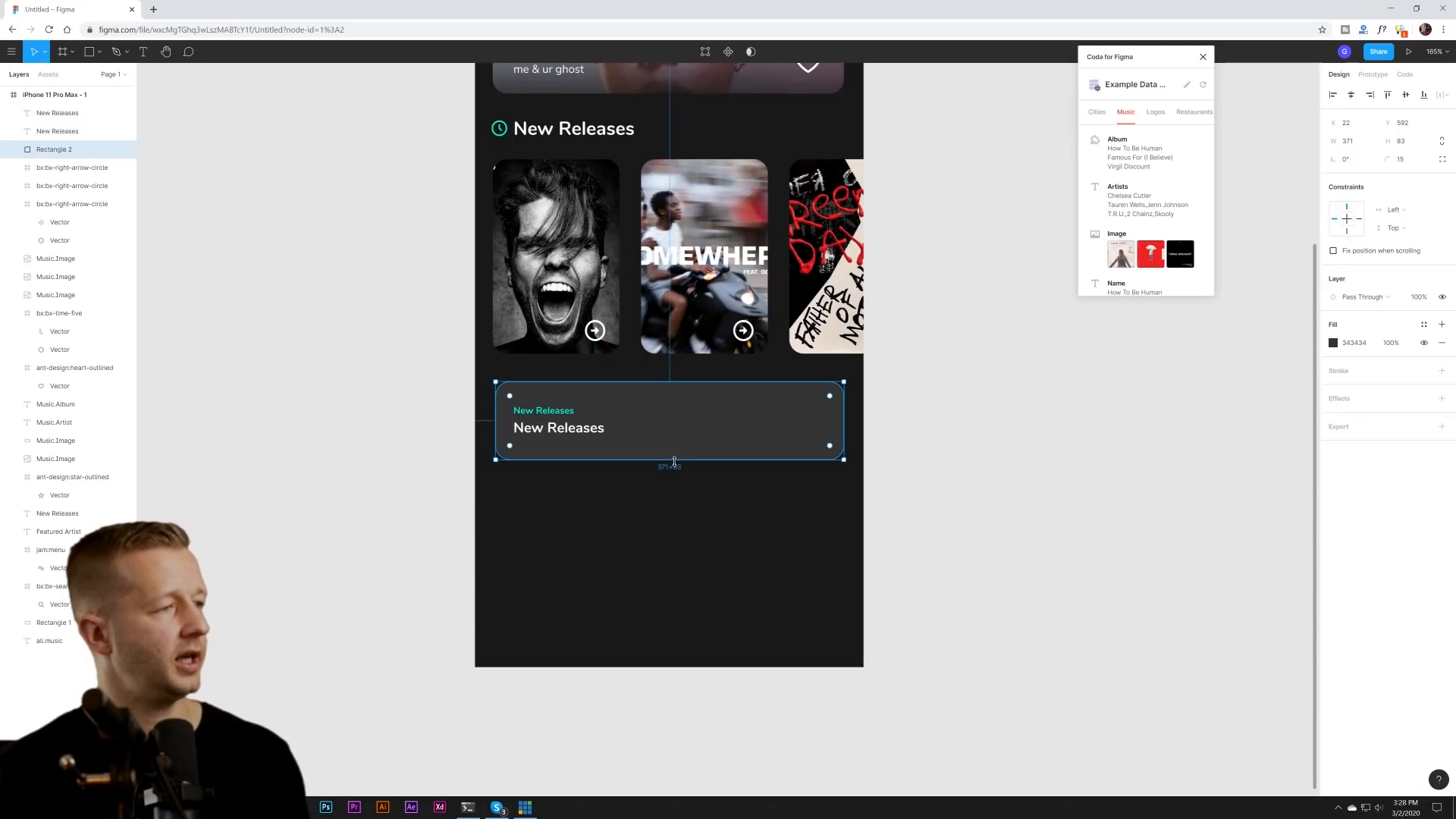
left_click_drag(674, 461, 666, 449)
left_click(732, 499)
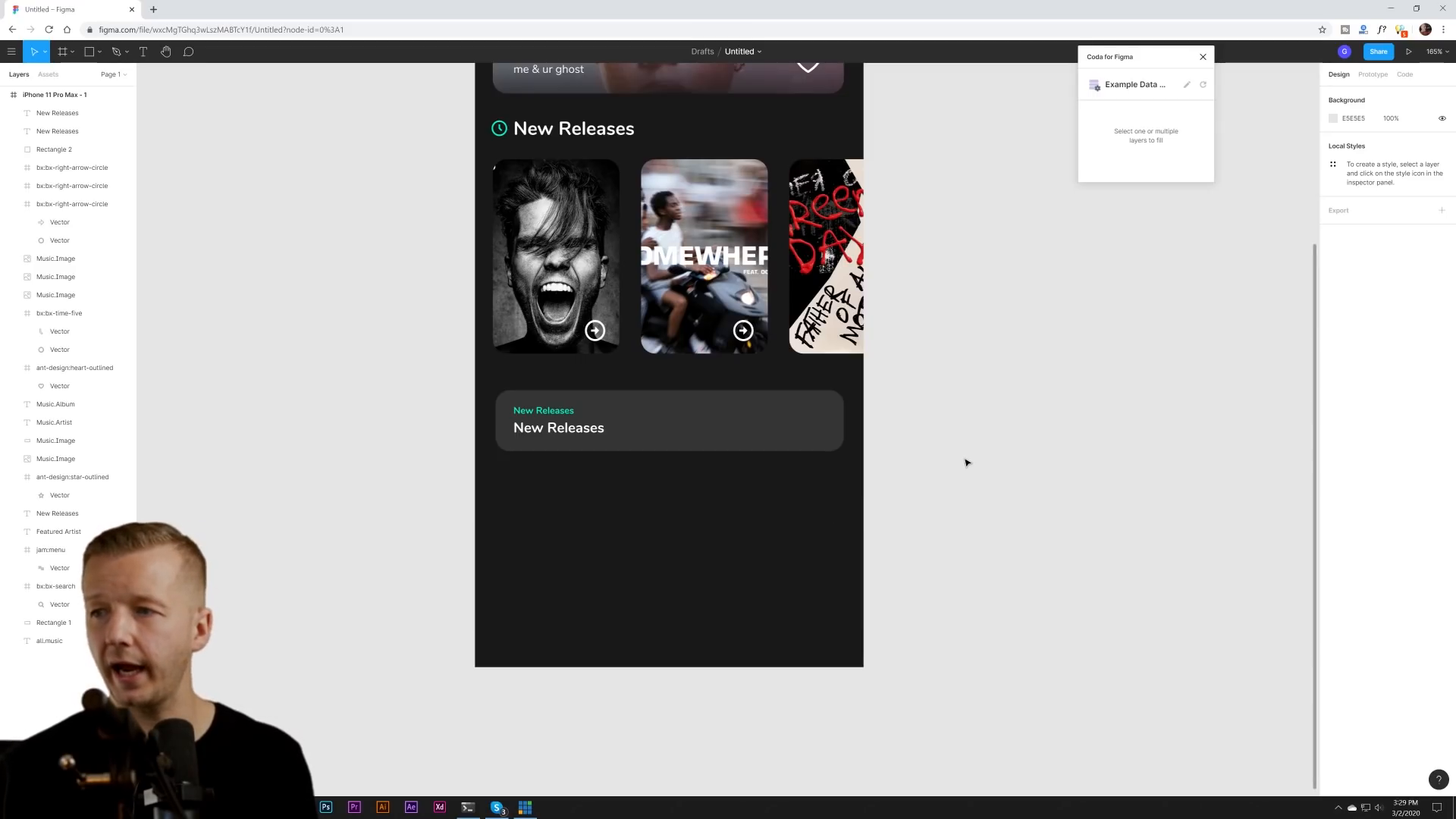
- Duplicate the arrow icon from the second album card and place the copy in front of the dark rectangle, near its right end
left_click(743, 330)
key("ctrl+d")
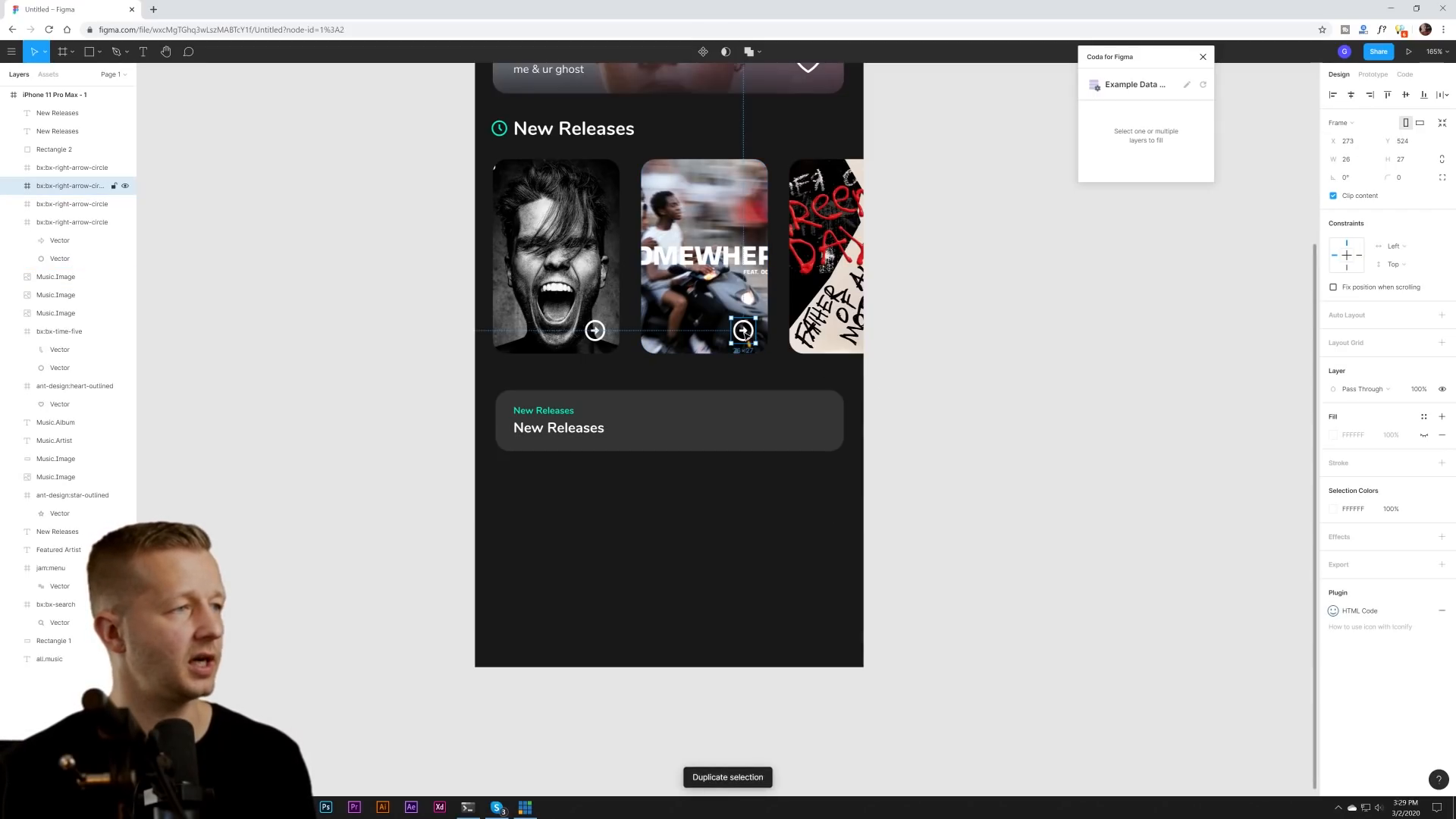
left_click_drag(743, 330, 811, 421)
right_click(807, 483)
left_click(824, 499)
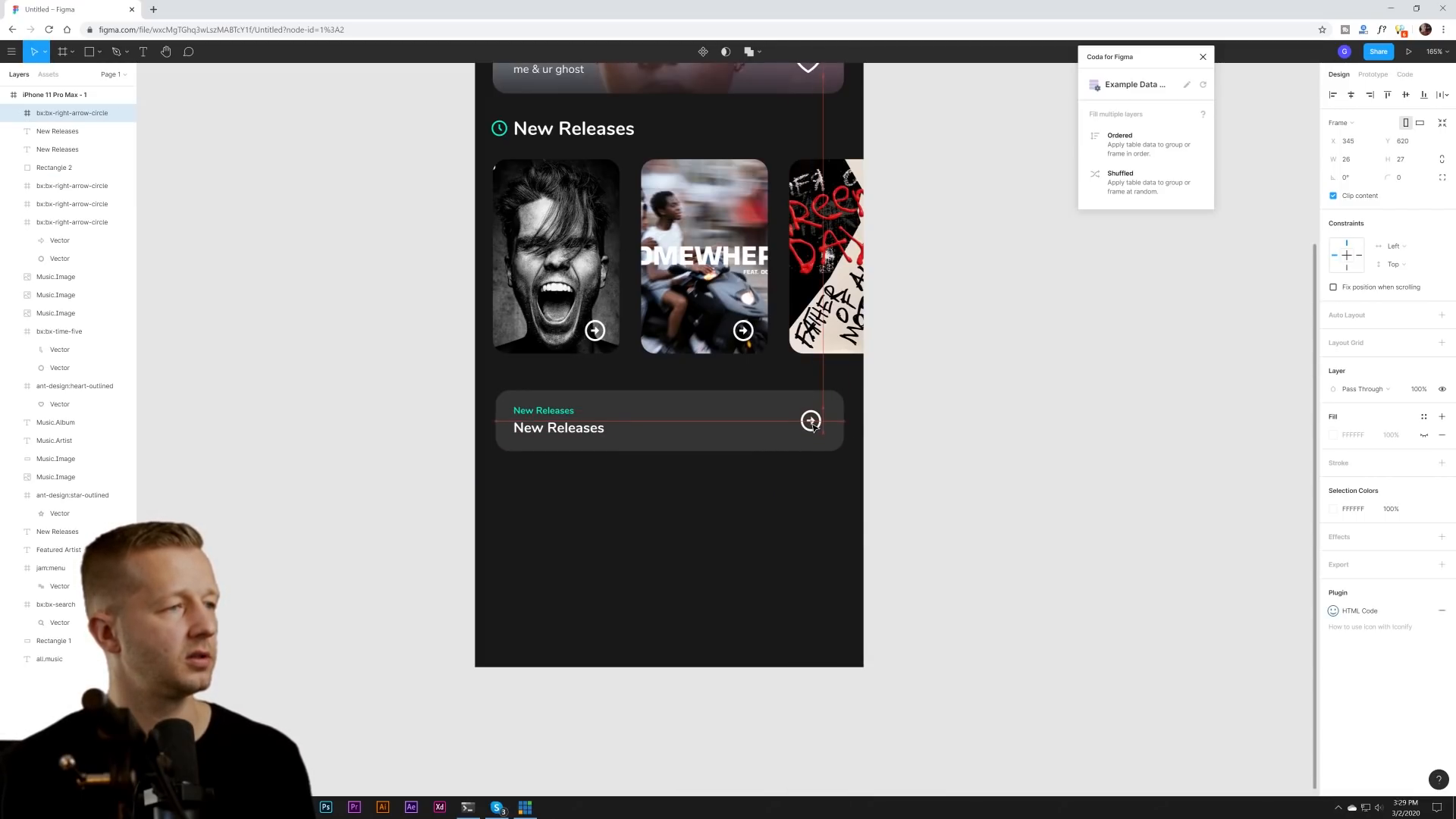
left_click(919, 437)
- Shift the arrow icon on the dark rectangle to X 346
left_click(637, 429)
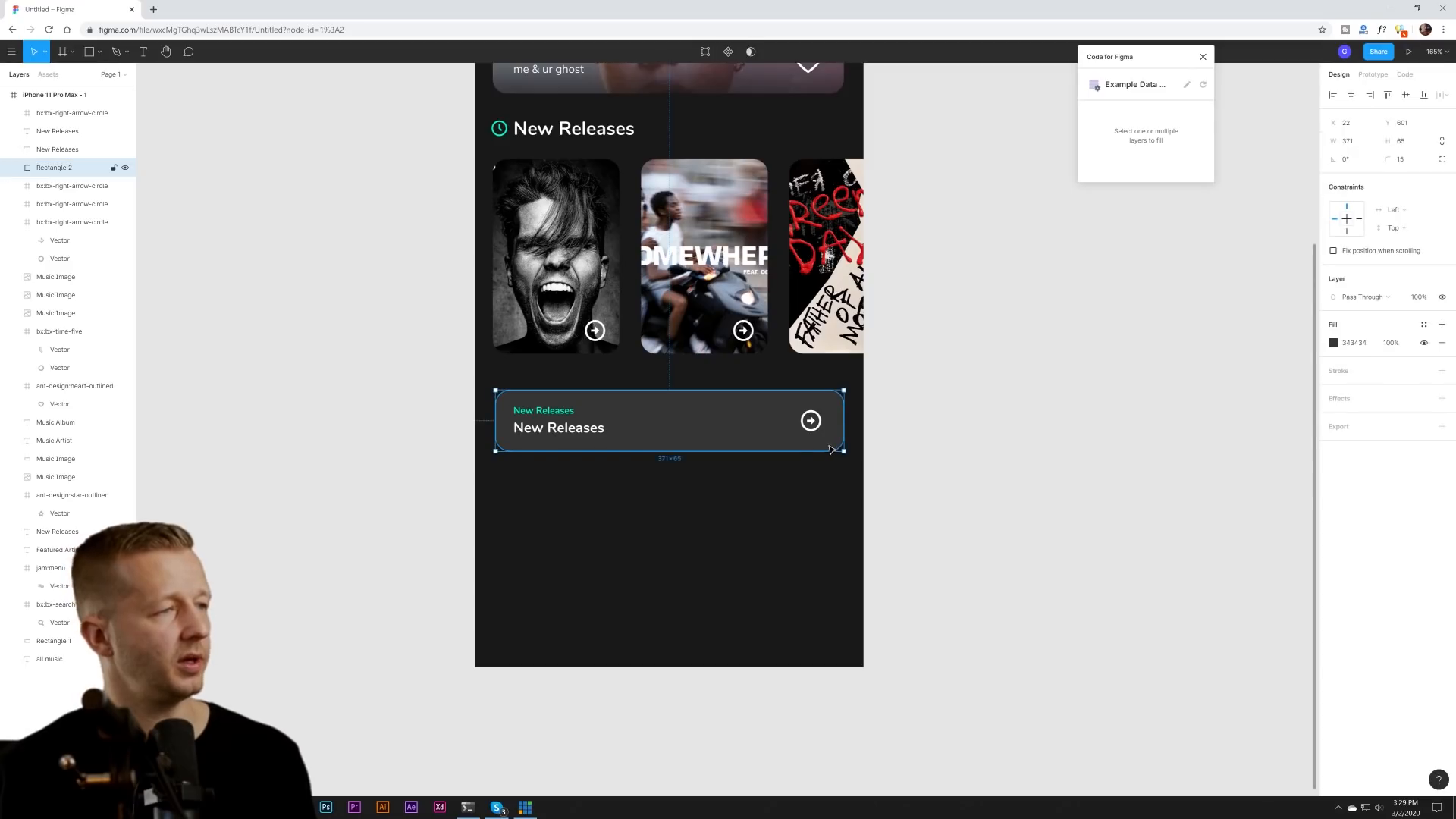
left_click(924, 426)
left_click(771, 438)
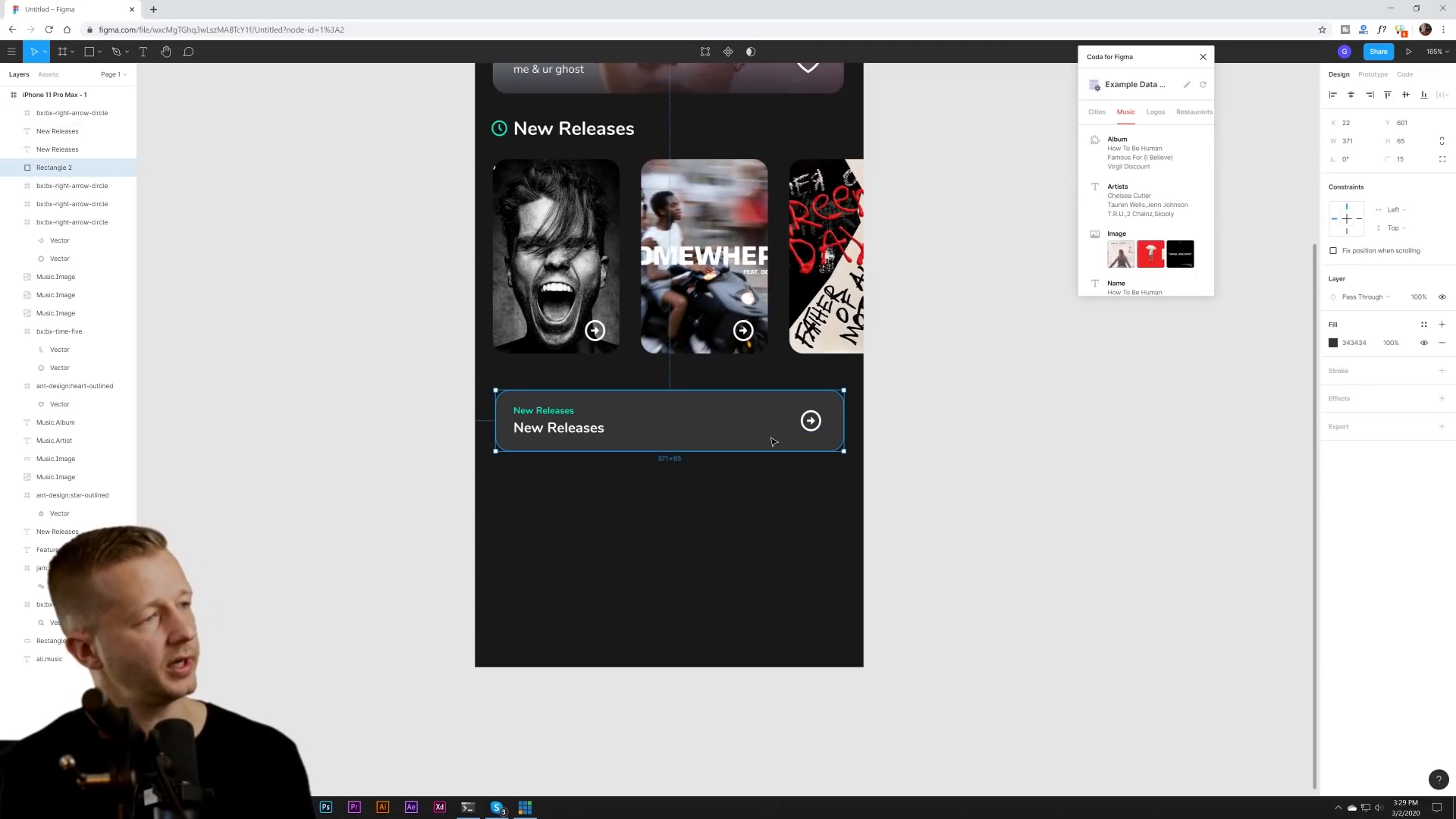
left_click(793, 456)
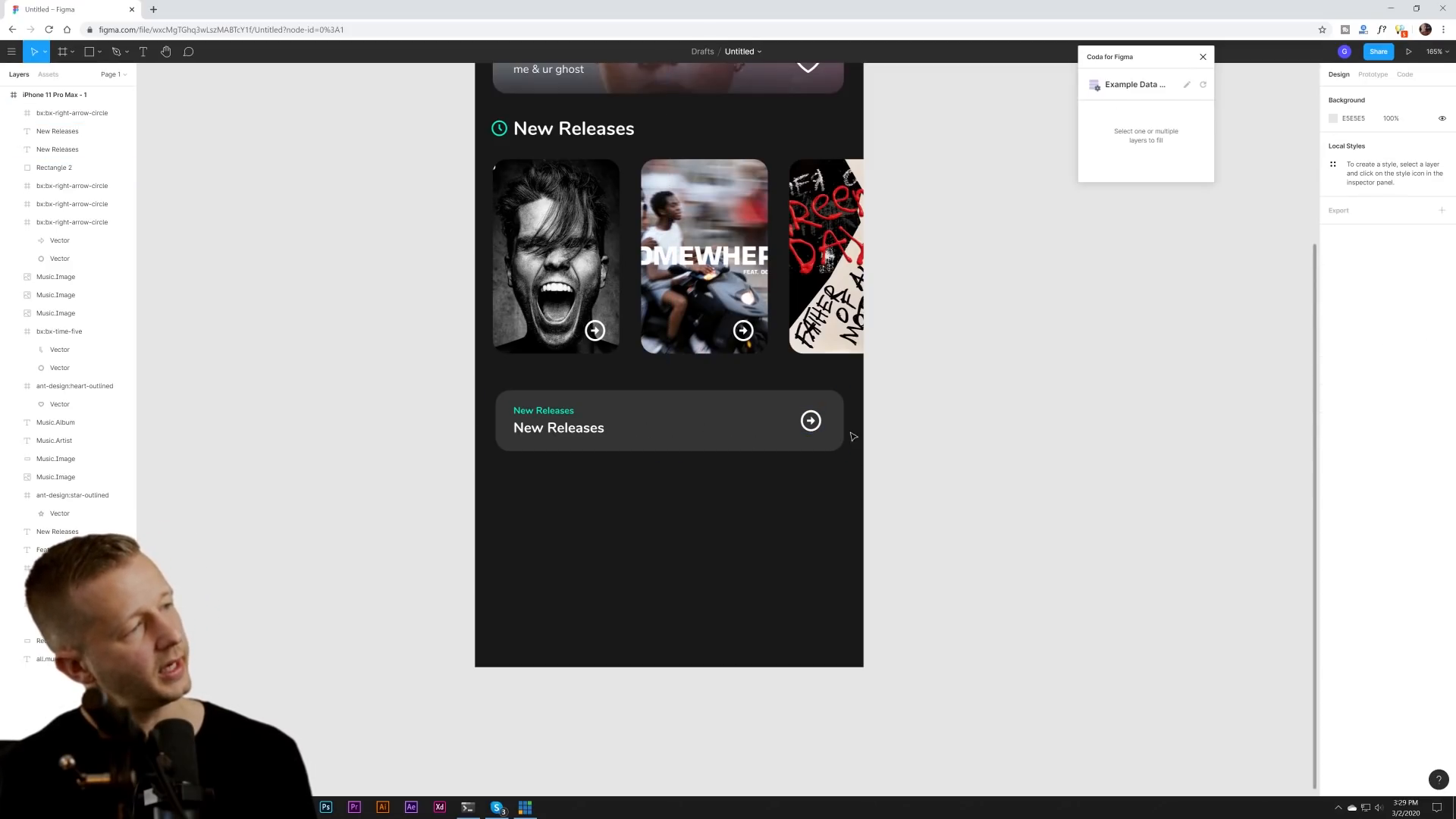
left_click(819, 425)
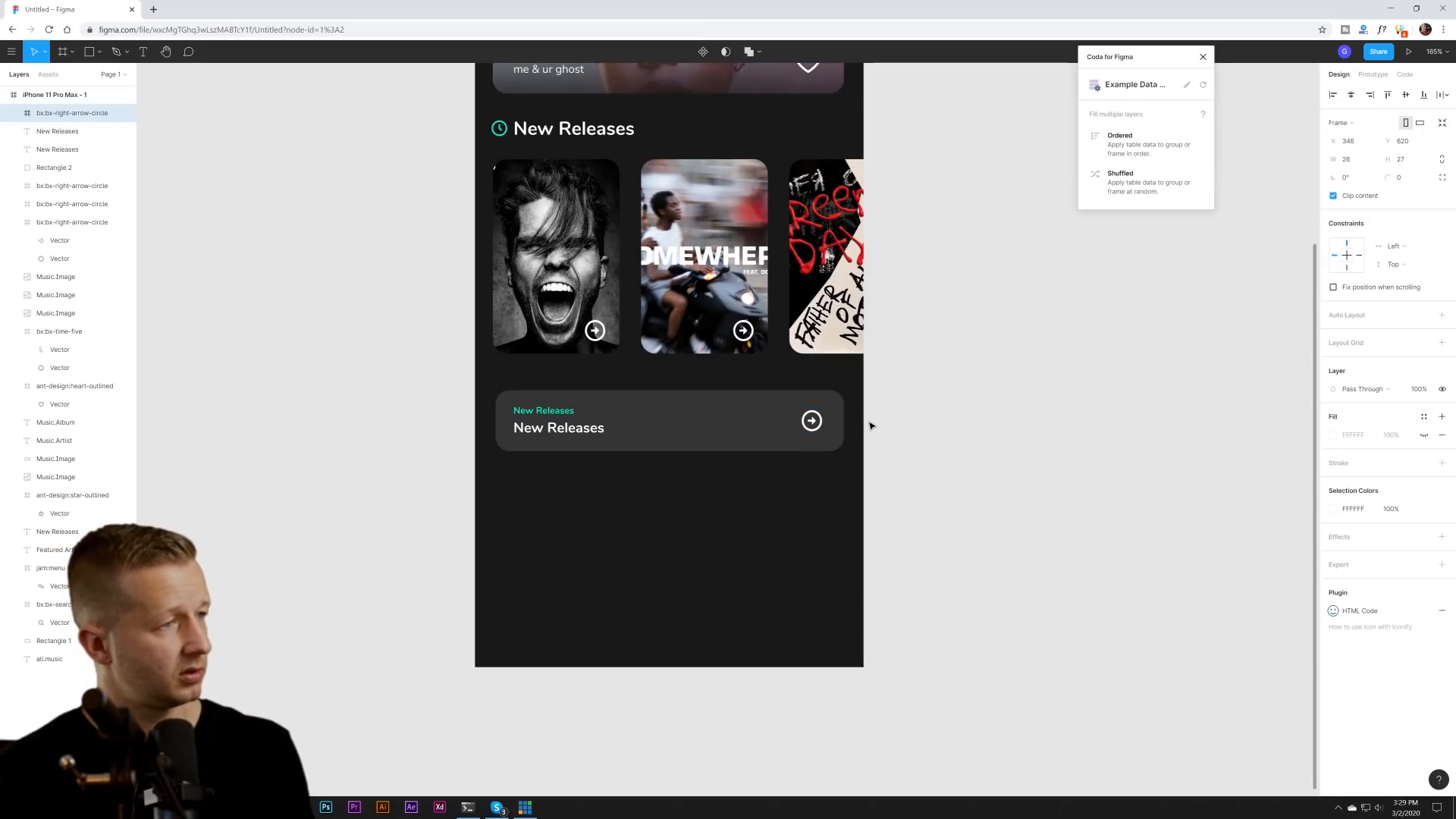
left_click(903, 447)
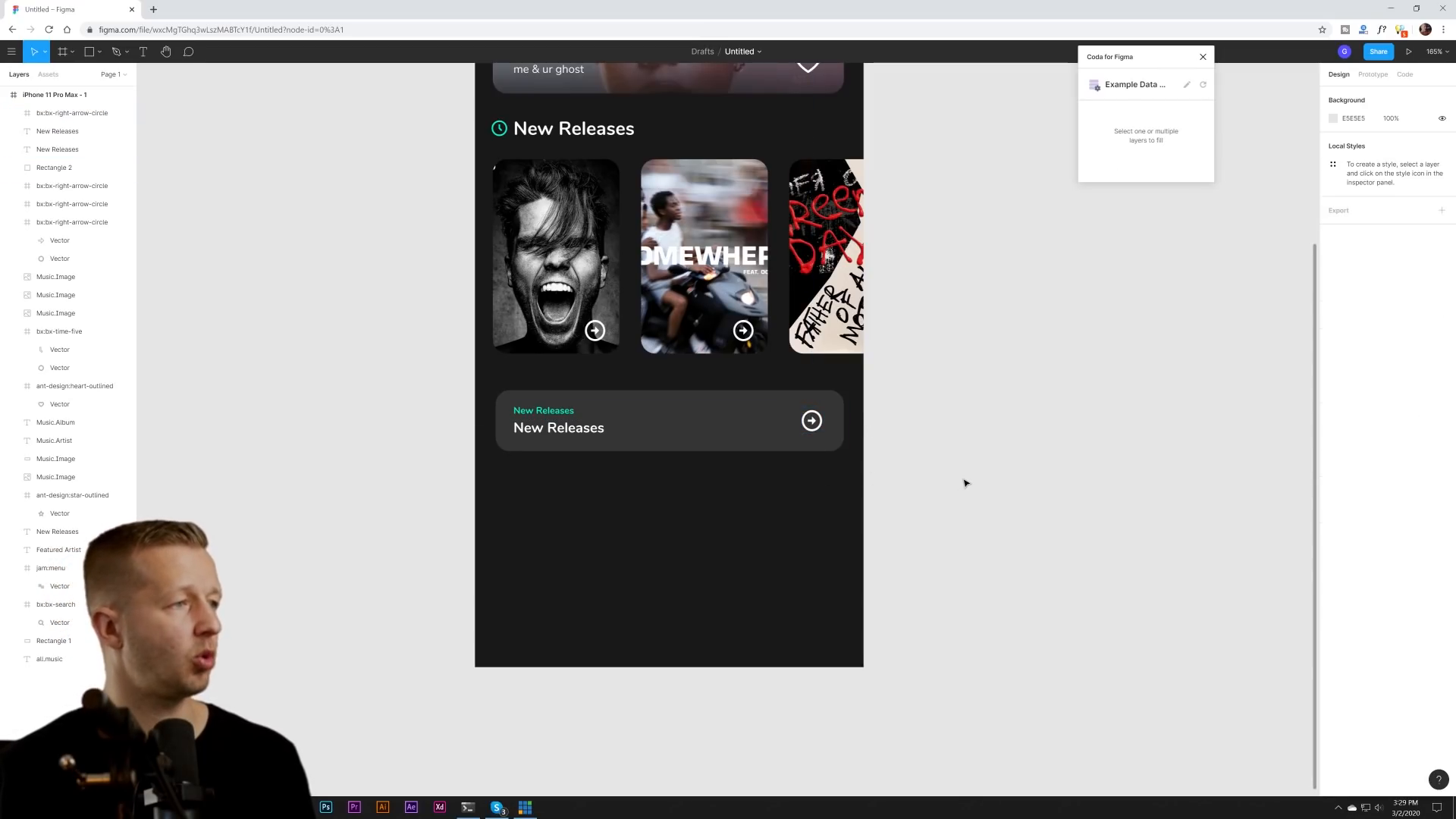
- Duplicate the dark rectangle and narrow the copy to a width of 66 behind the arrow icon at the right end
left_click_drag(934, 345, 957, 374)
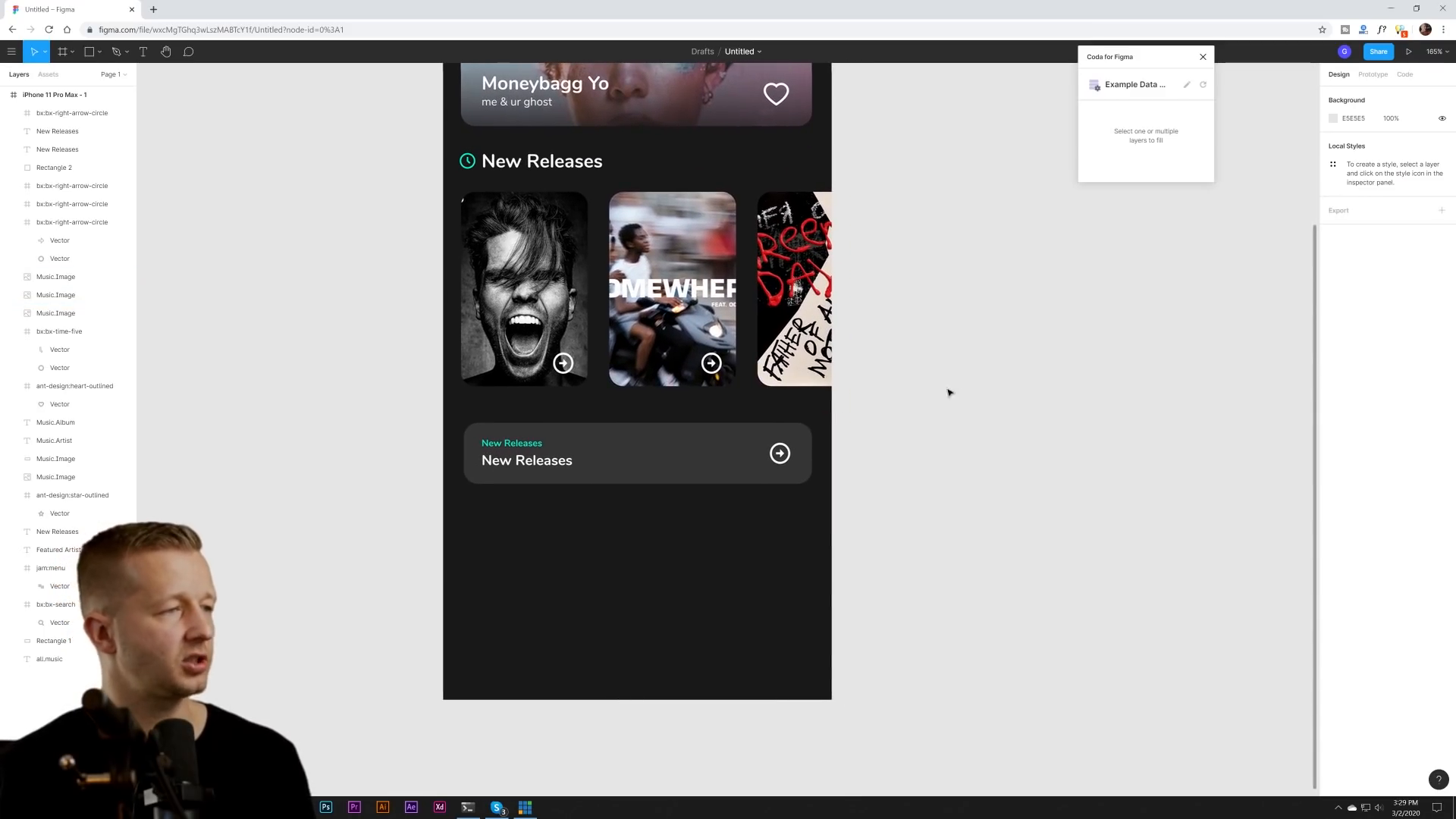
left_click(702, 461)
key("ctrl+d")
left_click_drag(464, 464, 750, 468)
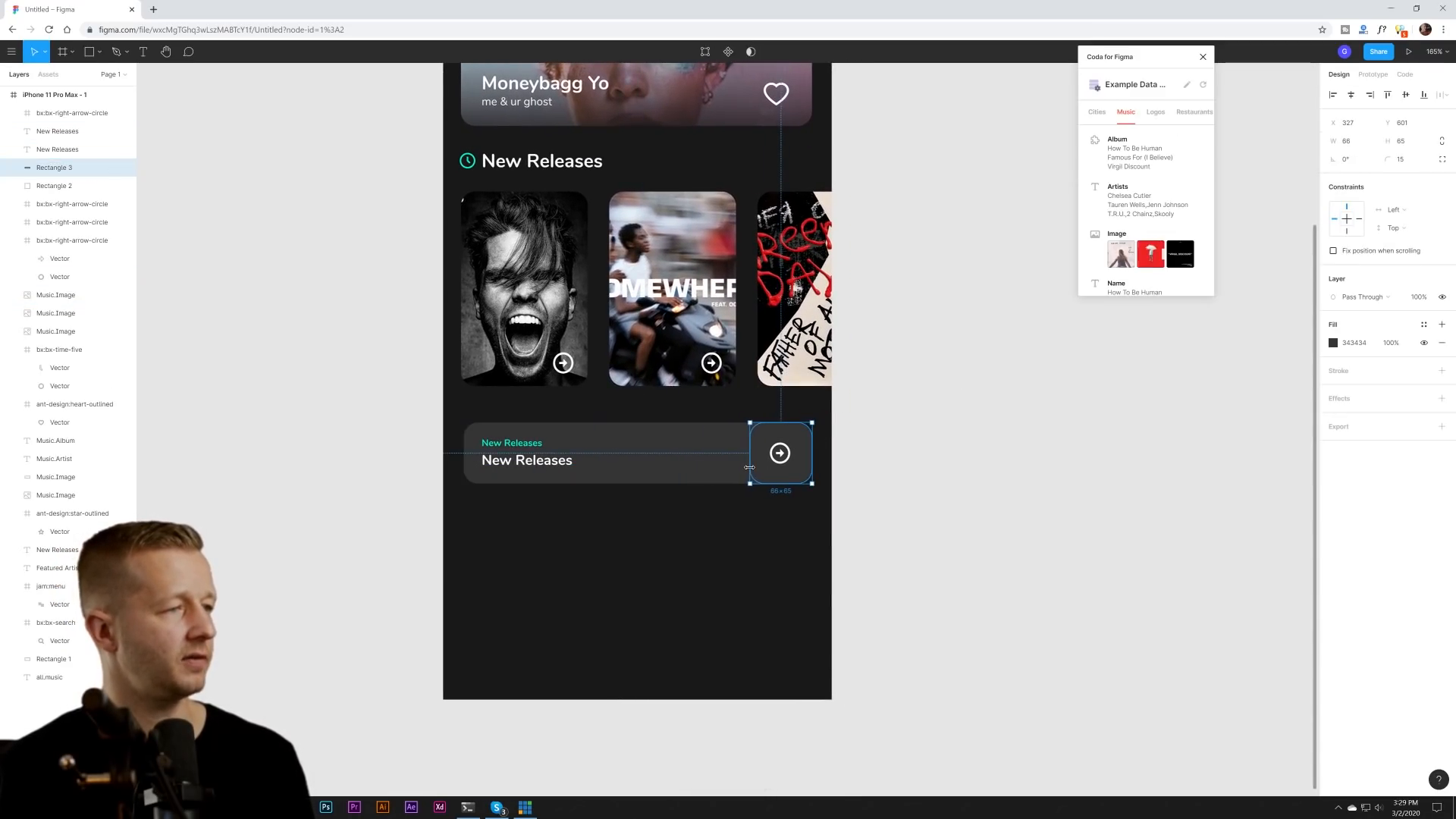
- Set individual corner radii on the narrow rectangle: 0 for both left corners and 15 for both right corners
left_click(1442, 160)
left_click(1347, 178)
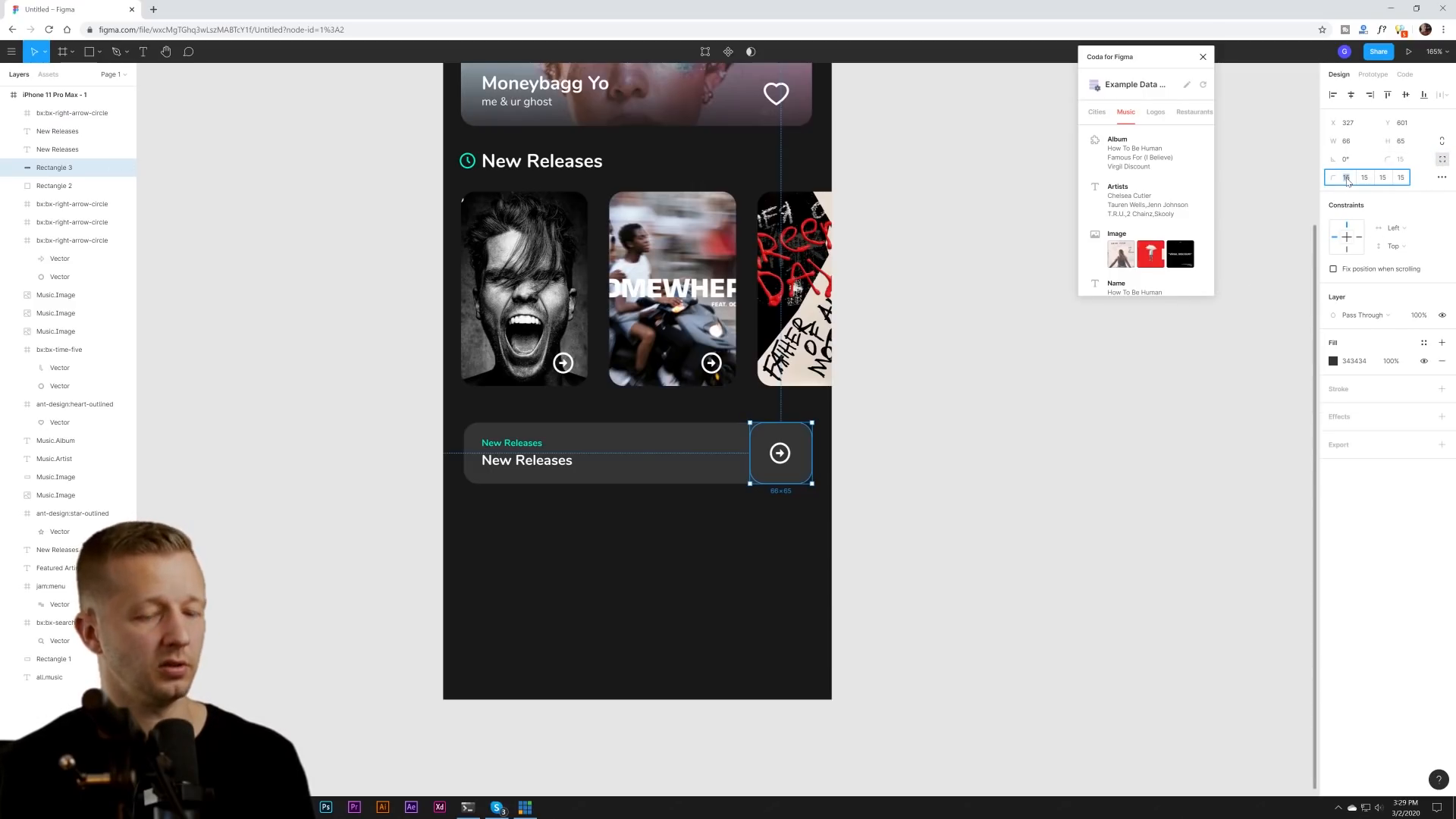
key("Return")
left_click(1384, 179)
type("0")
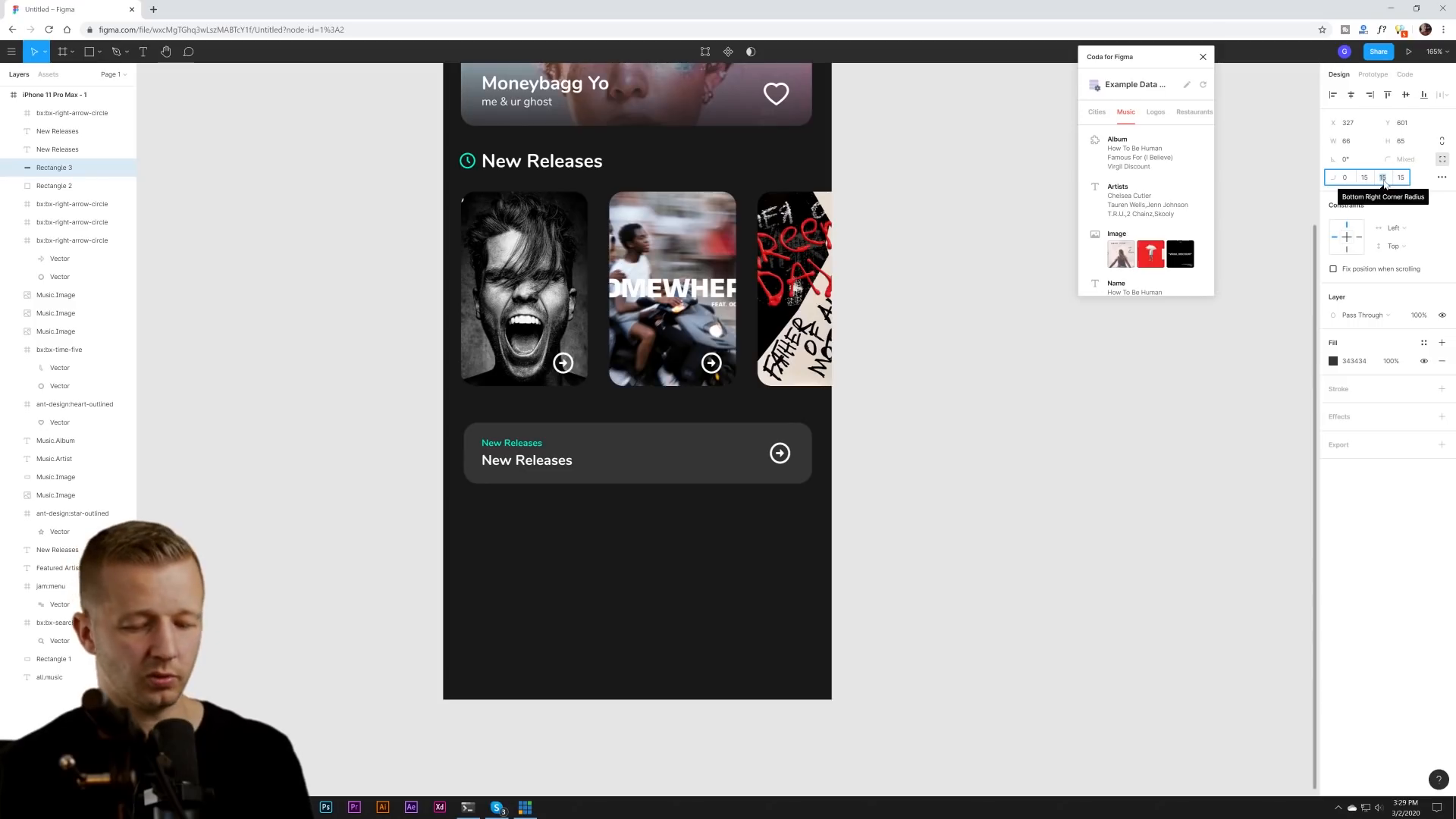
key("Return")
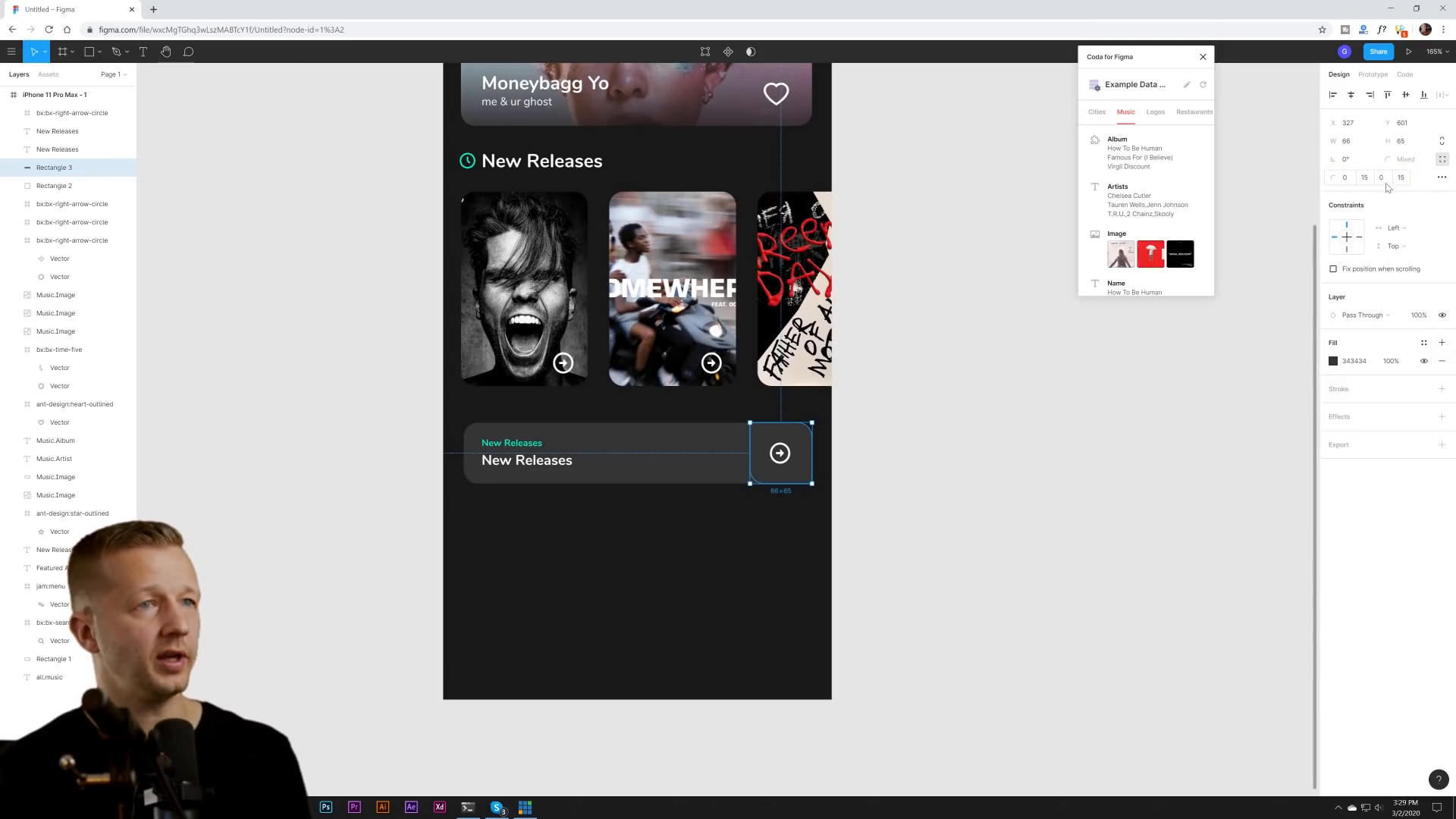
left_click(1384, 183)
type("1")
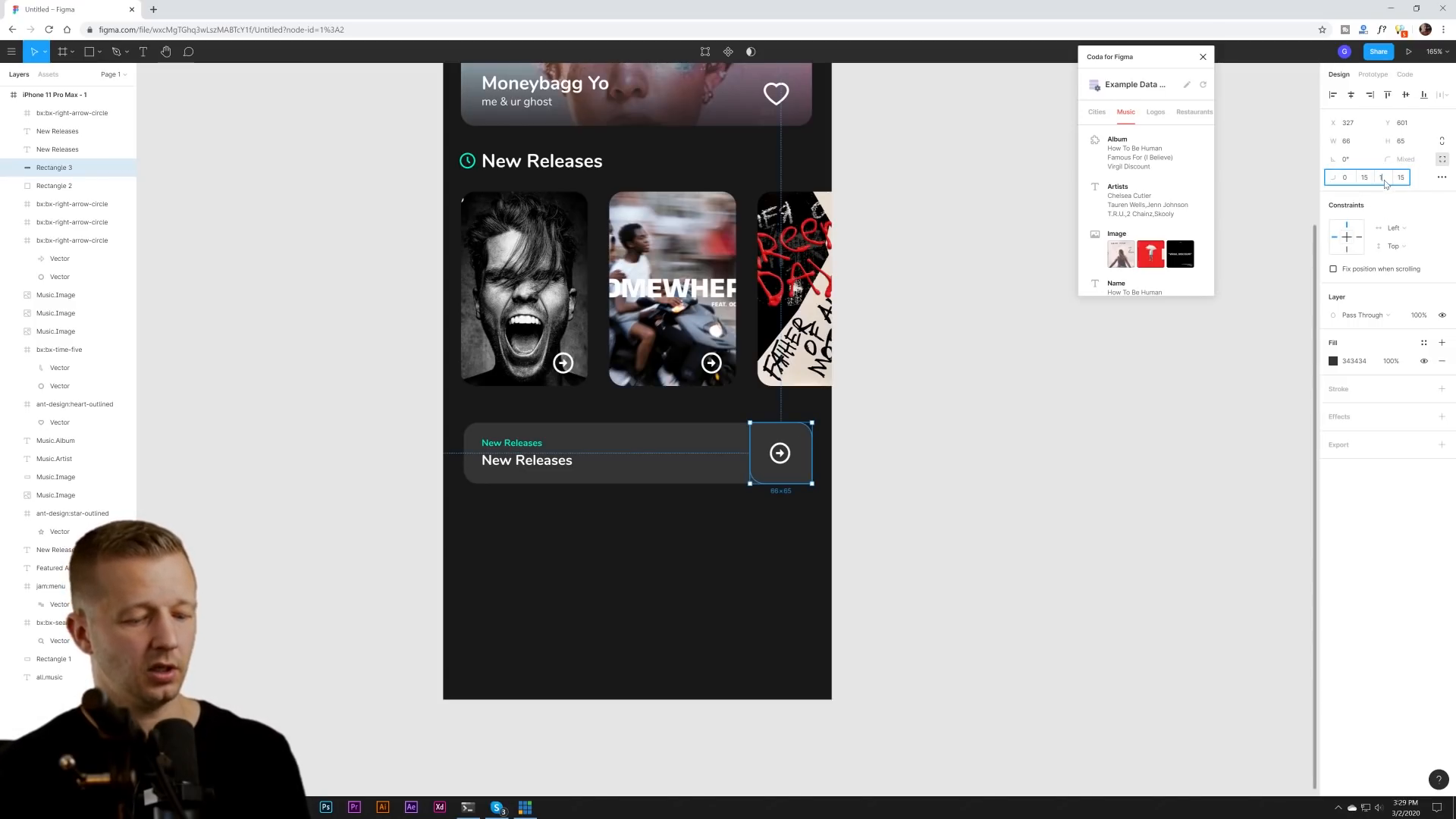
type("5")
left_click(1401, 179)
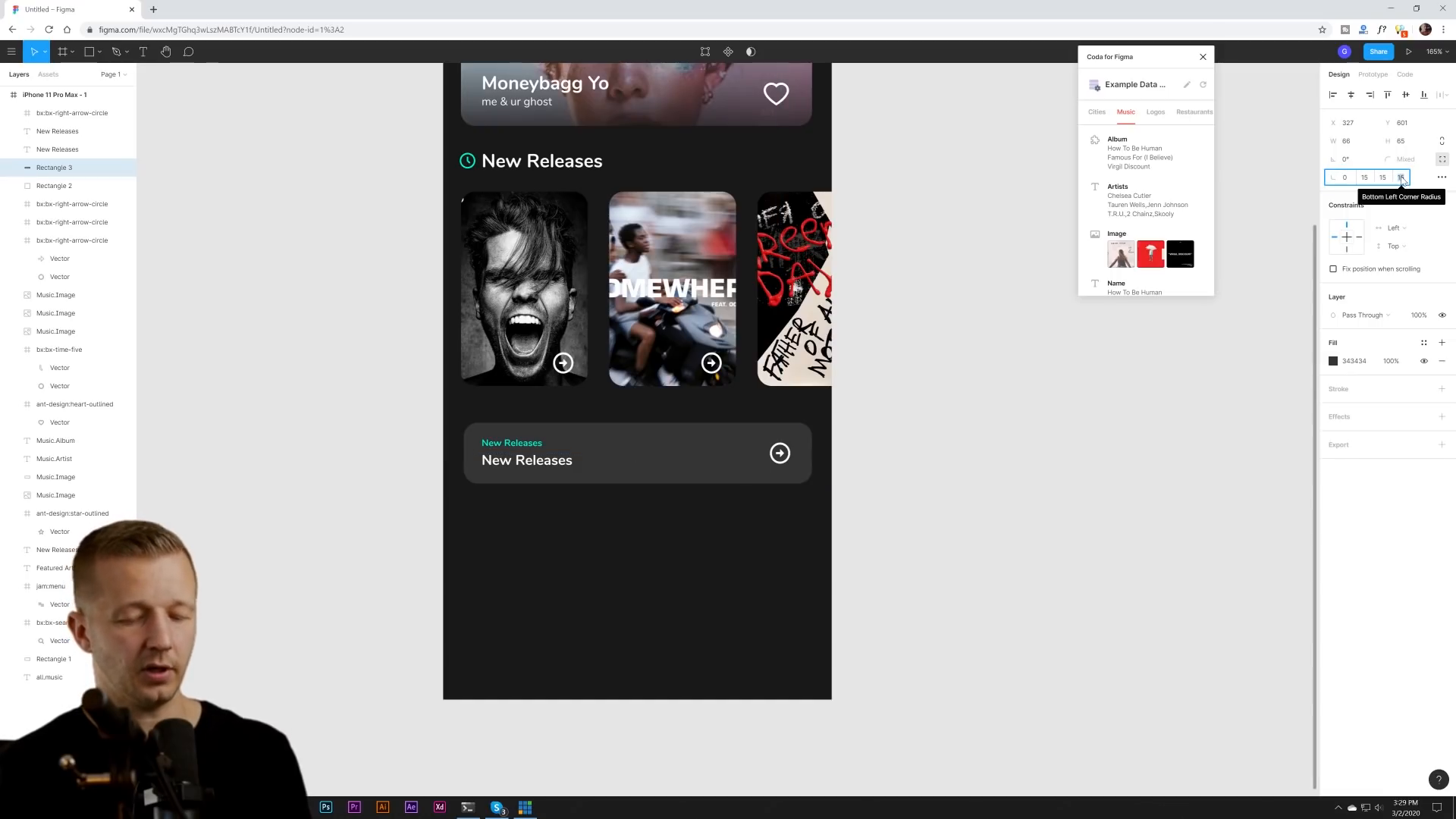
type("0")
key("Return")
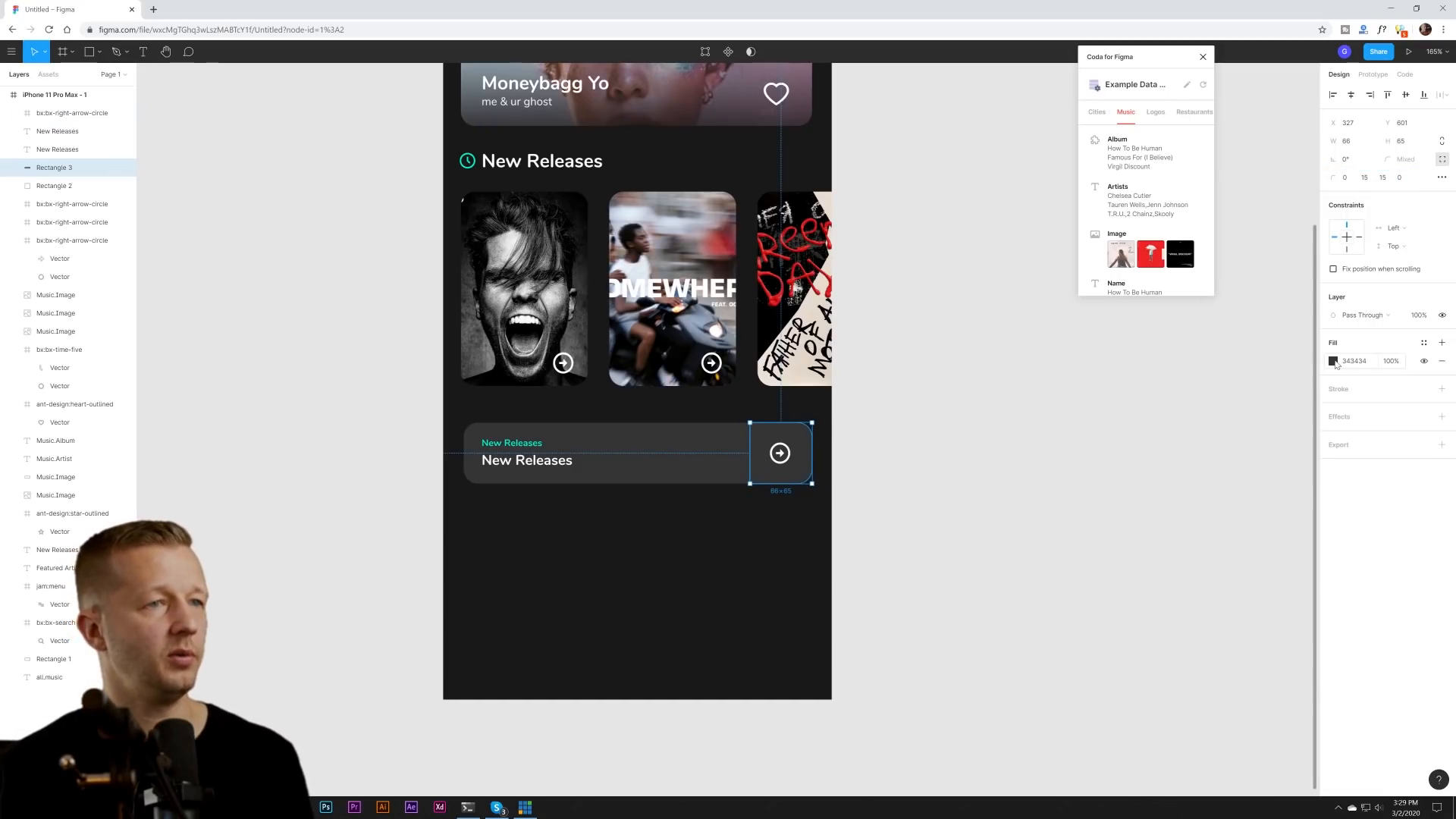
- Darken the narrow rectangle's fill color to 2C2C2C
left_click(1333, 361)
left_click(1184, 489)
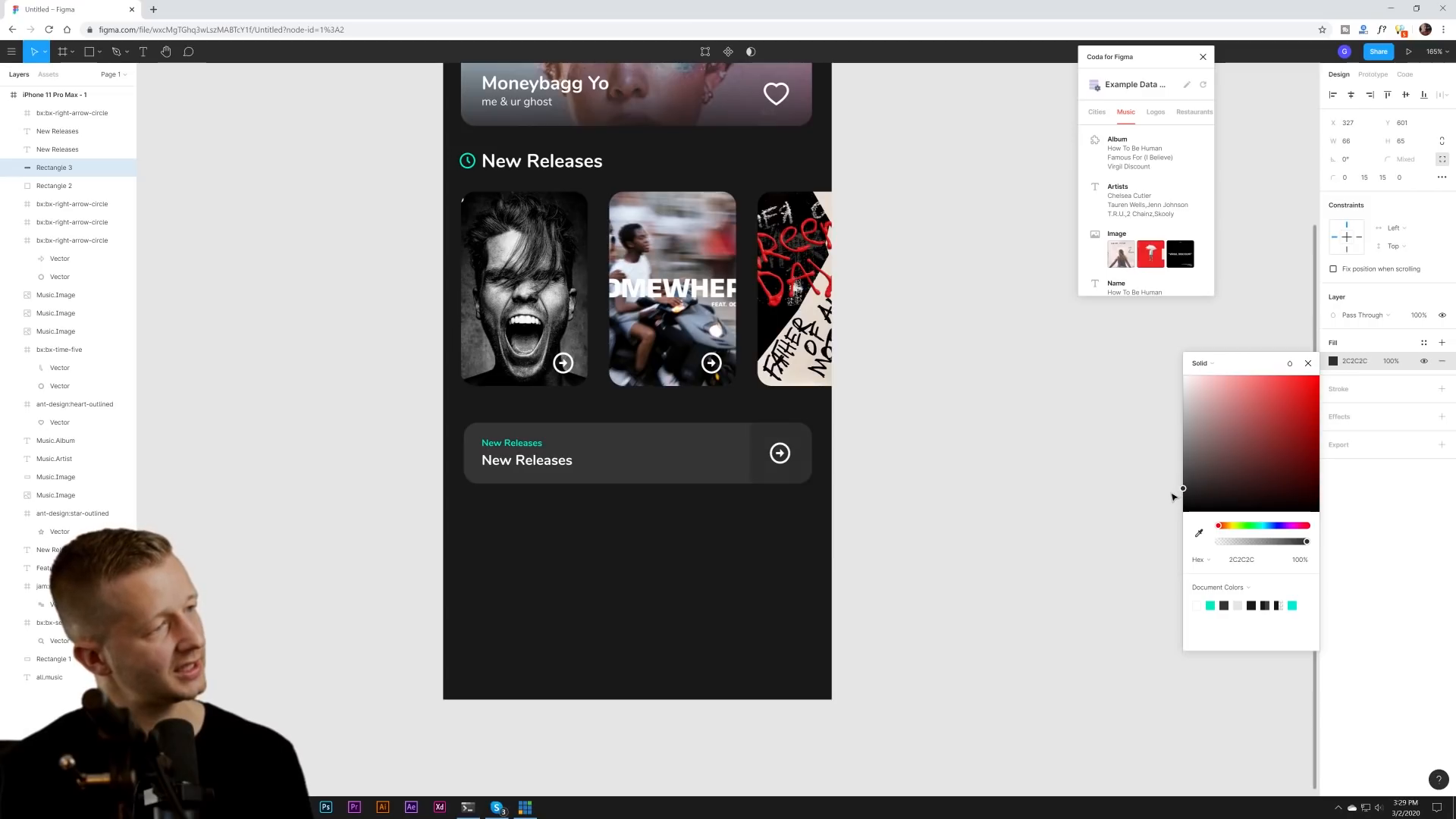
left_click(913, 589)
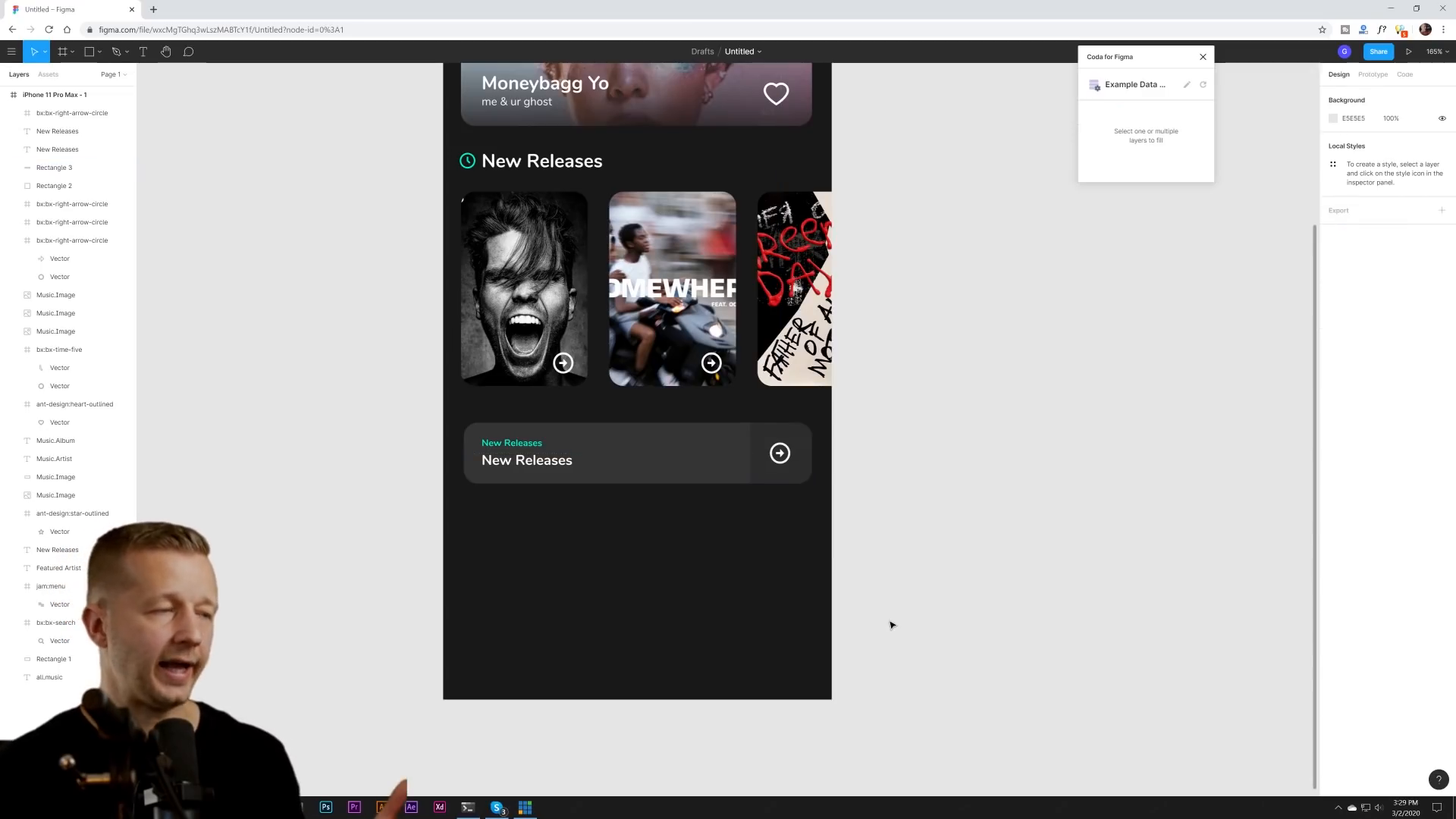
- Undo the narrow rectangle behind the arrow icon, back to the single dark rectangle
key("ctrl+z")
key("ctrl+z")
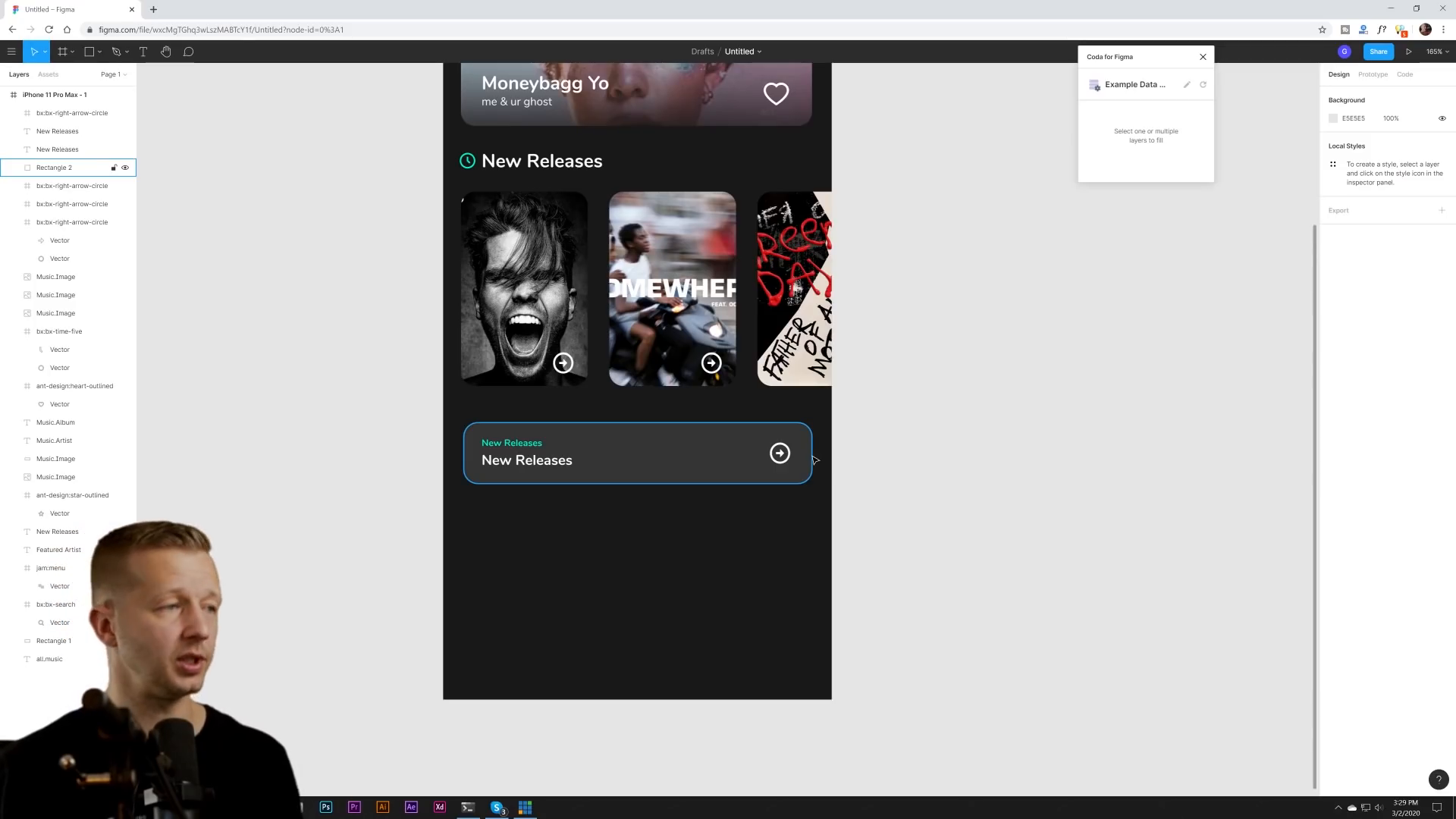
- Duplicate the rounded text panel with its texts and arrow icon twice, stacking the copies below it at equal spacing
left_click_drag(889, 522, 421, 427)
key("ctrl+d")
left_click_drag(680, 461, 679, 541)
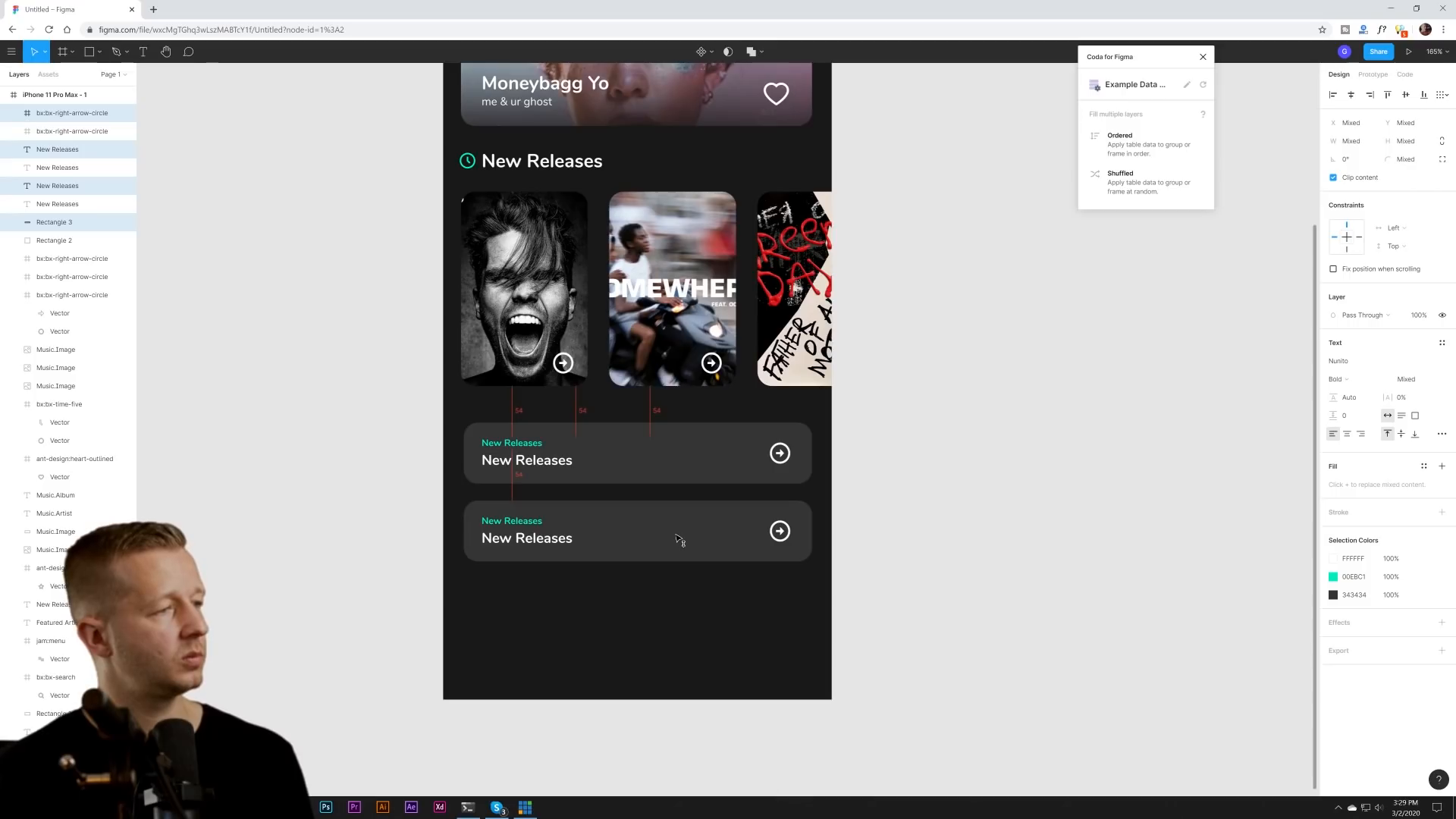
key("ctrl+d")
left_click(689, 567)
key("ctrl+z")
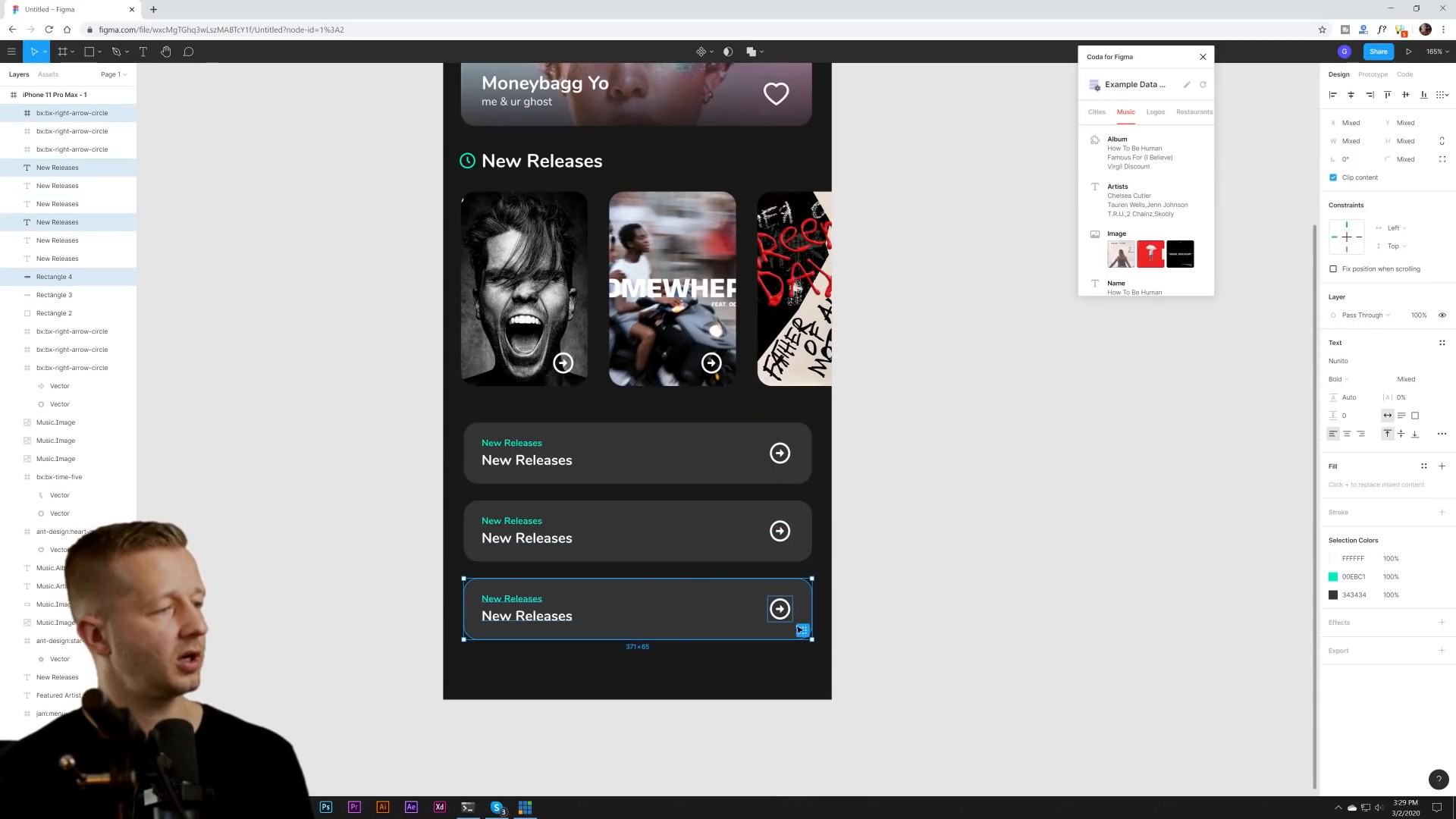
- Duplicate the lowest text panel once more and place the copy beneath it, cut off by the frame's bottom edge
left_click_drag(876, 678, 459, 599)
key("ctrl+d")
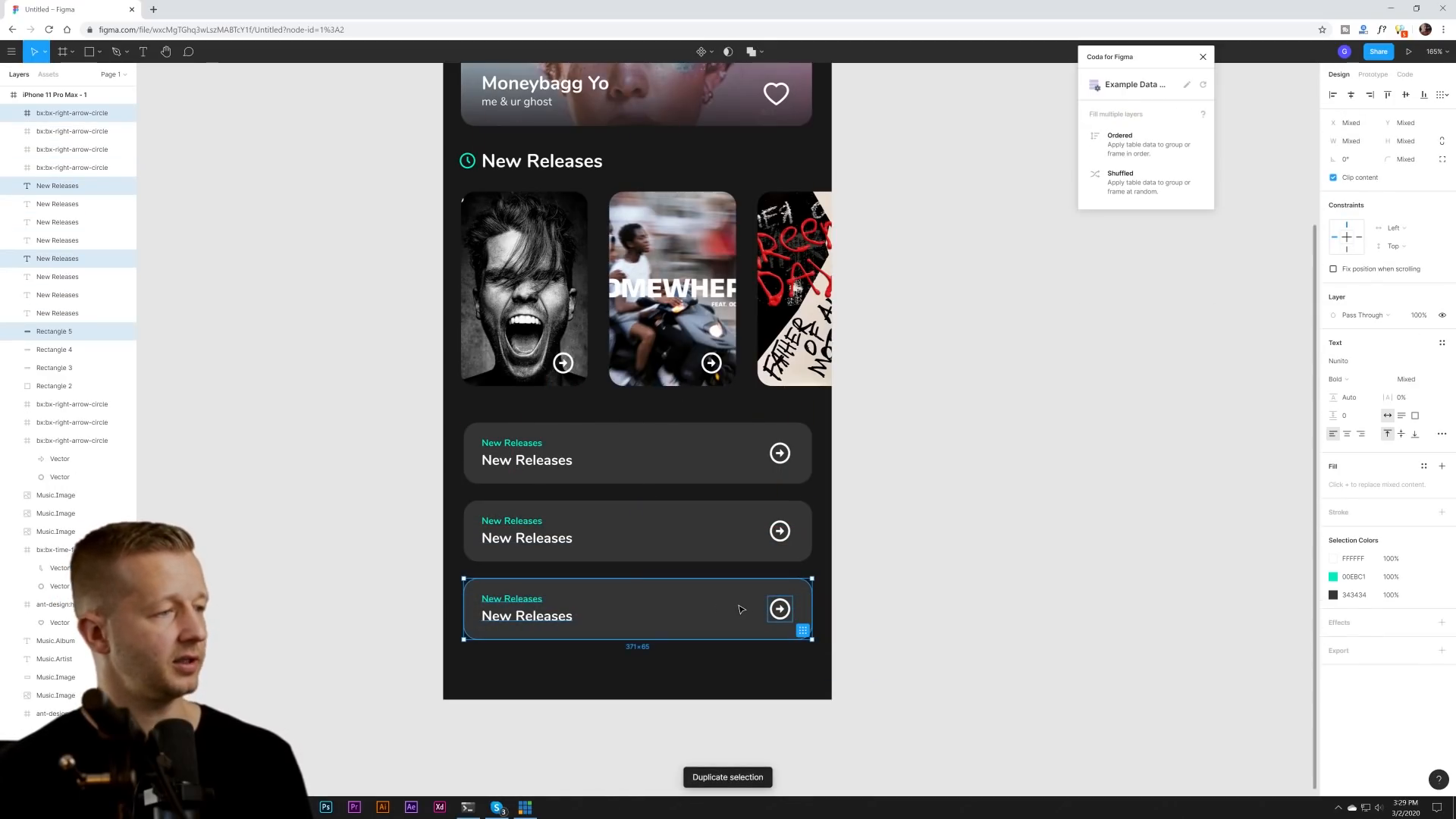
left_click_drag(735, 607, 727, 678)
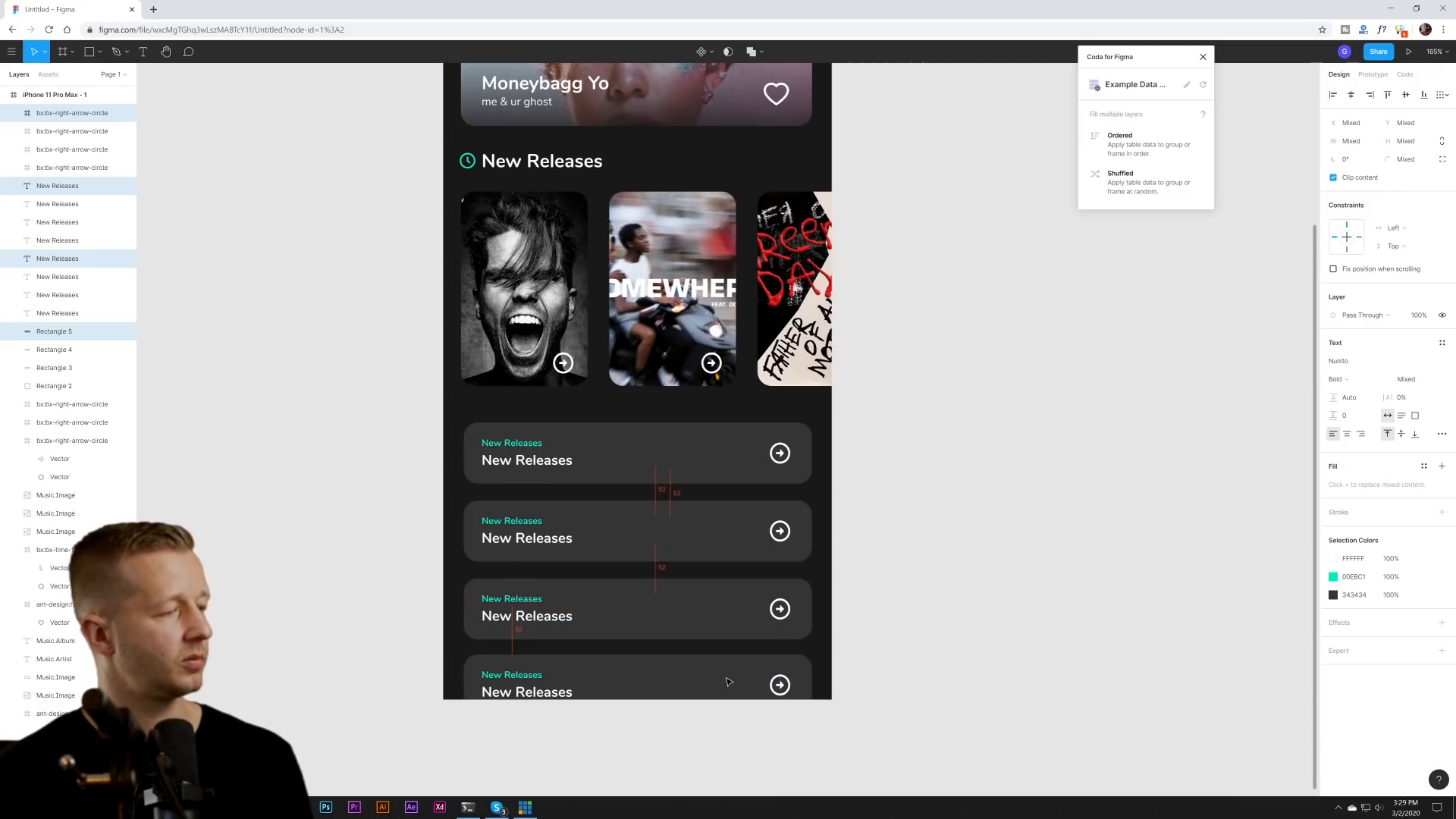
left_click(908, 631)
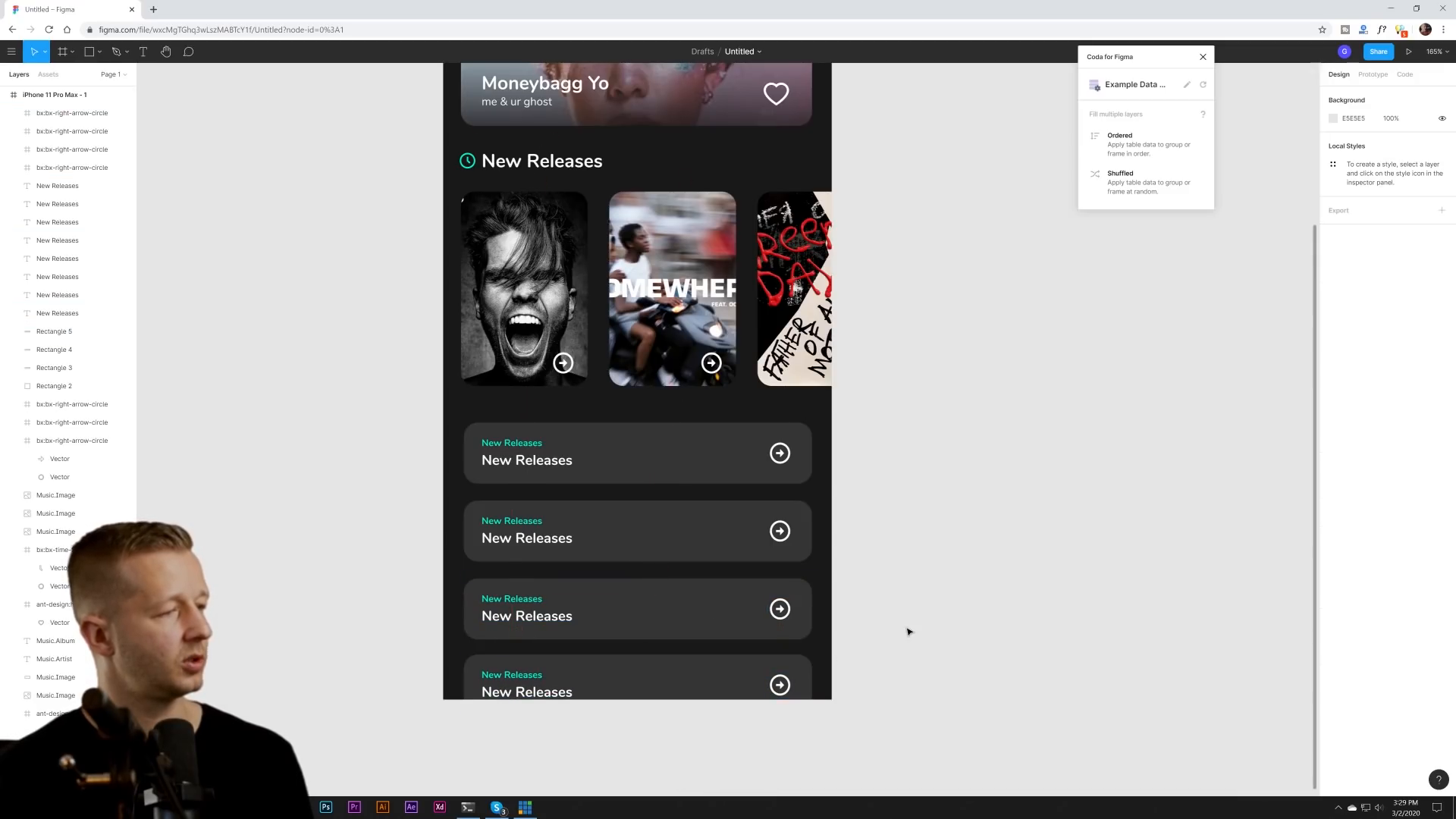
- Fill the small green labels of all four panels with the Artists data from the Music table
left_click(512, 443)
left_click(516, 521, "shift")
left_click(516, 599, "shift")
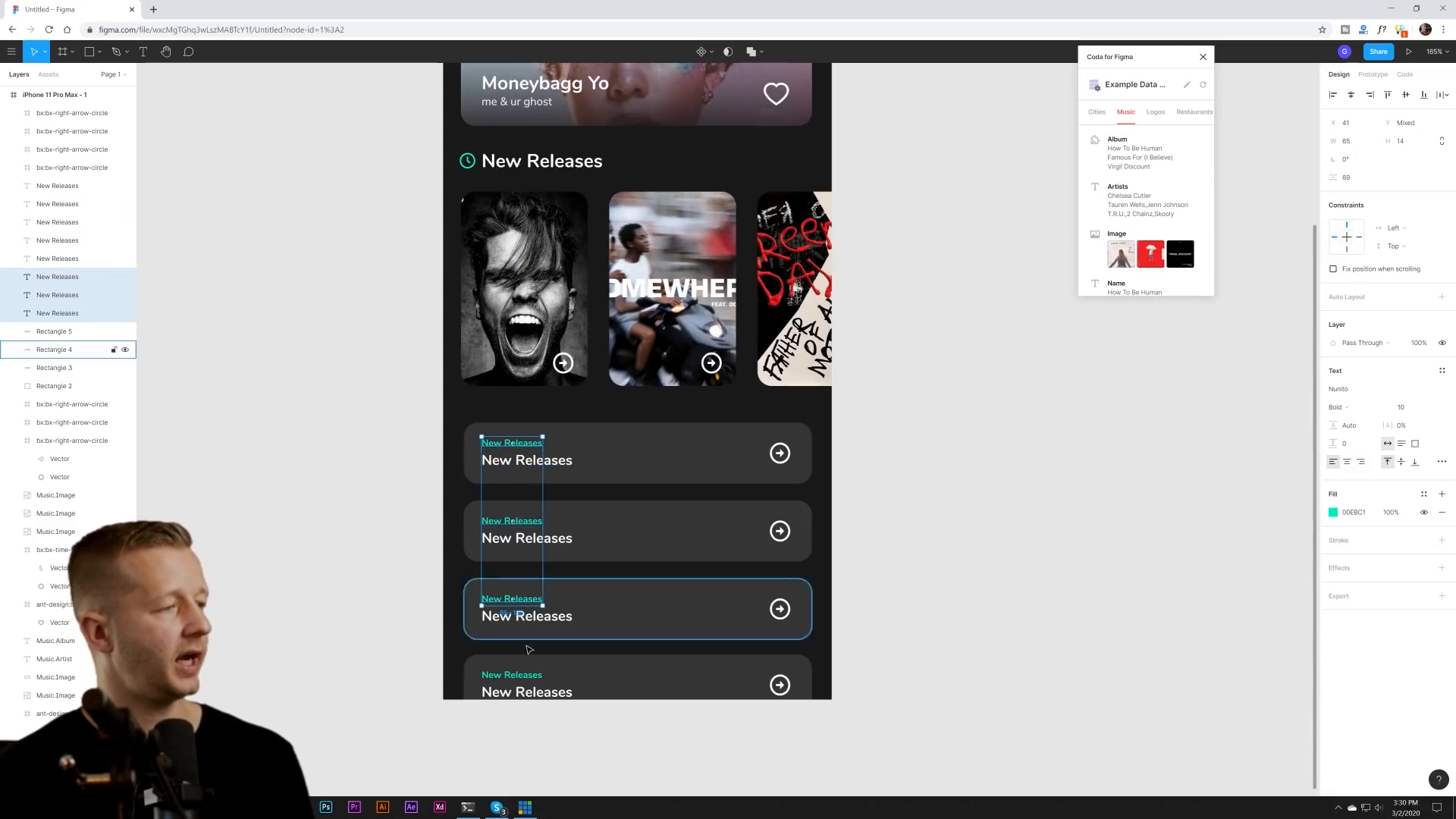
left_click(534, 675, "shift")
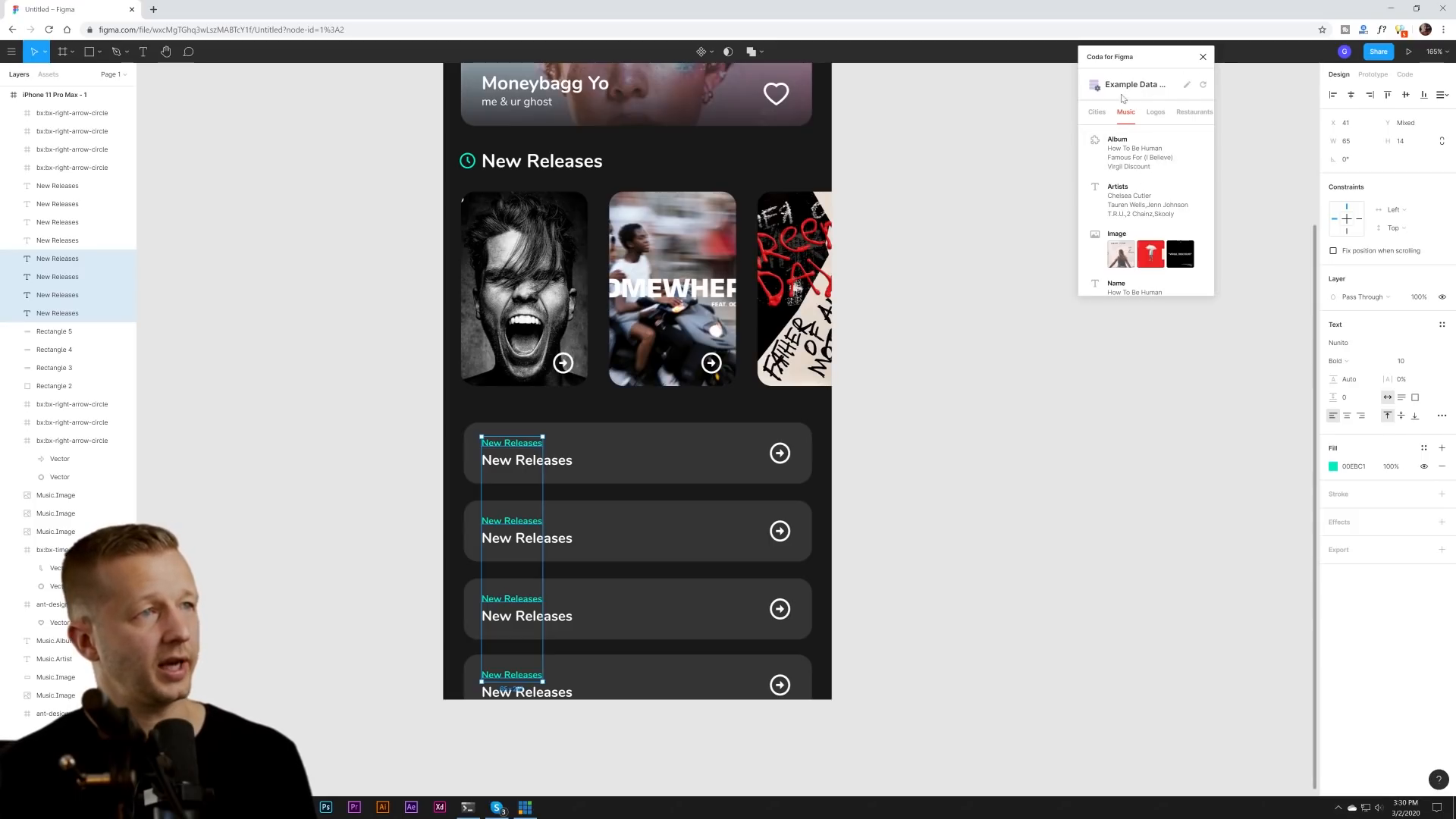
left_click_drag(1129, 63, 950, 226)
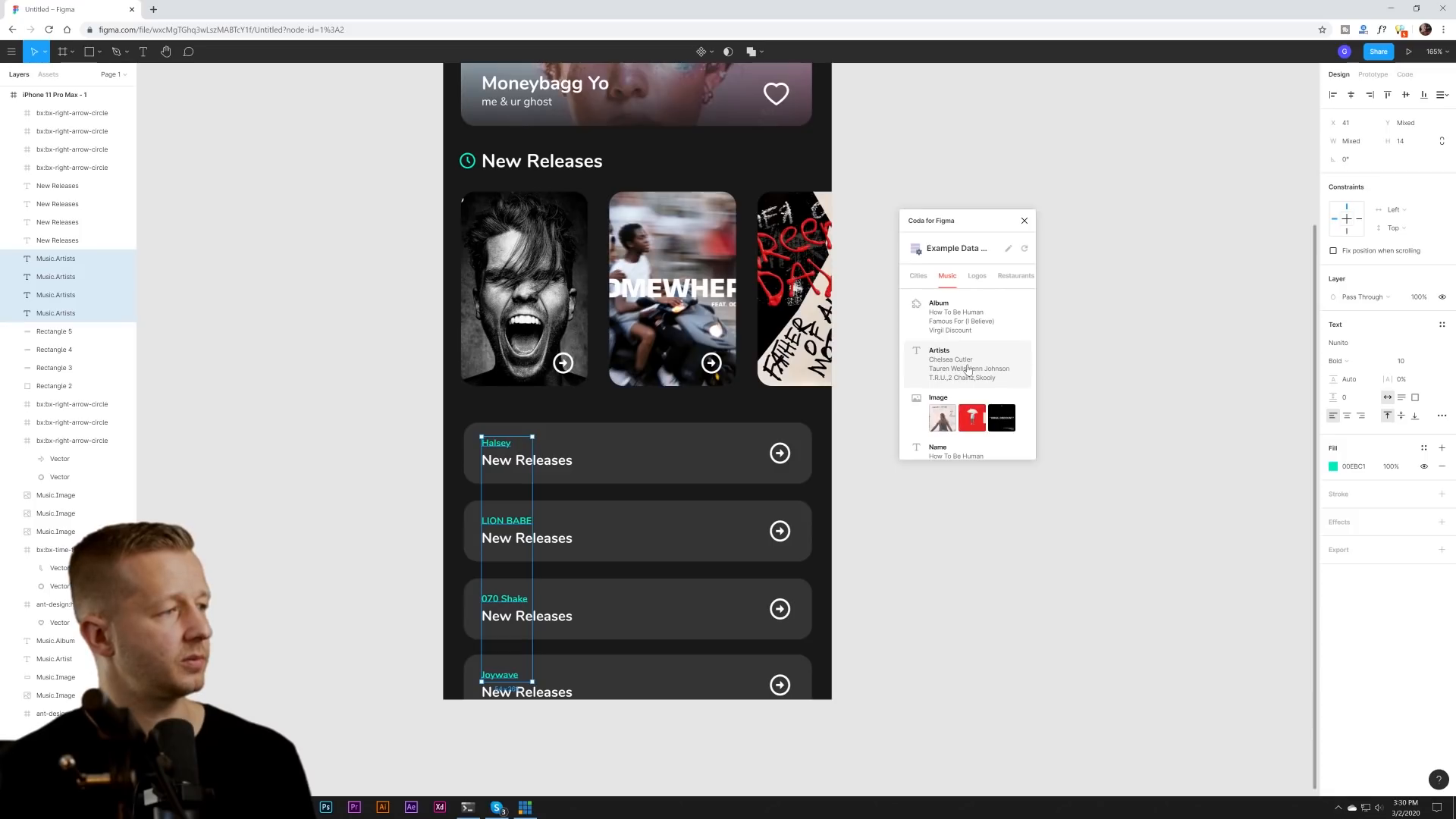
left_click(969, 369)
left_click(1033, 585)
- Fill the white titles of all four panels with the Name data from the Music table
left_click(569, 459)
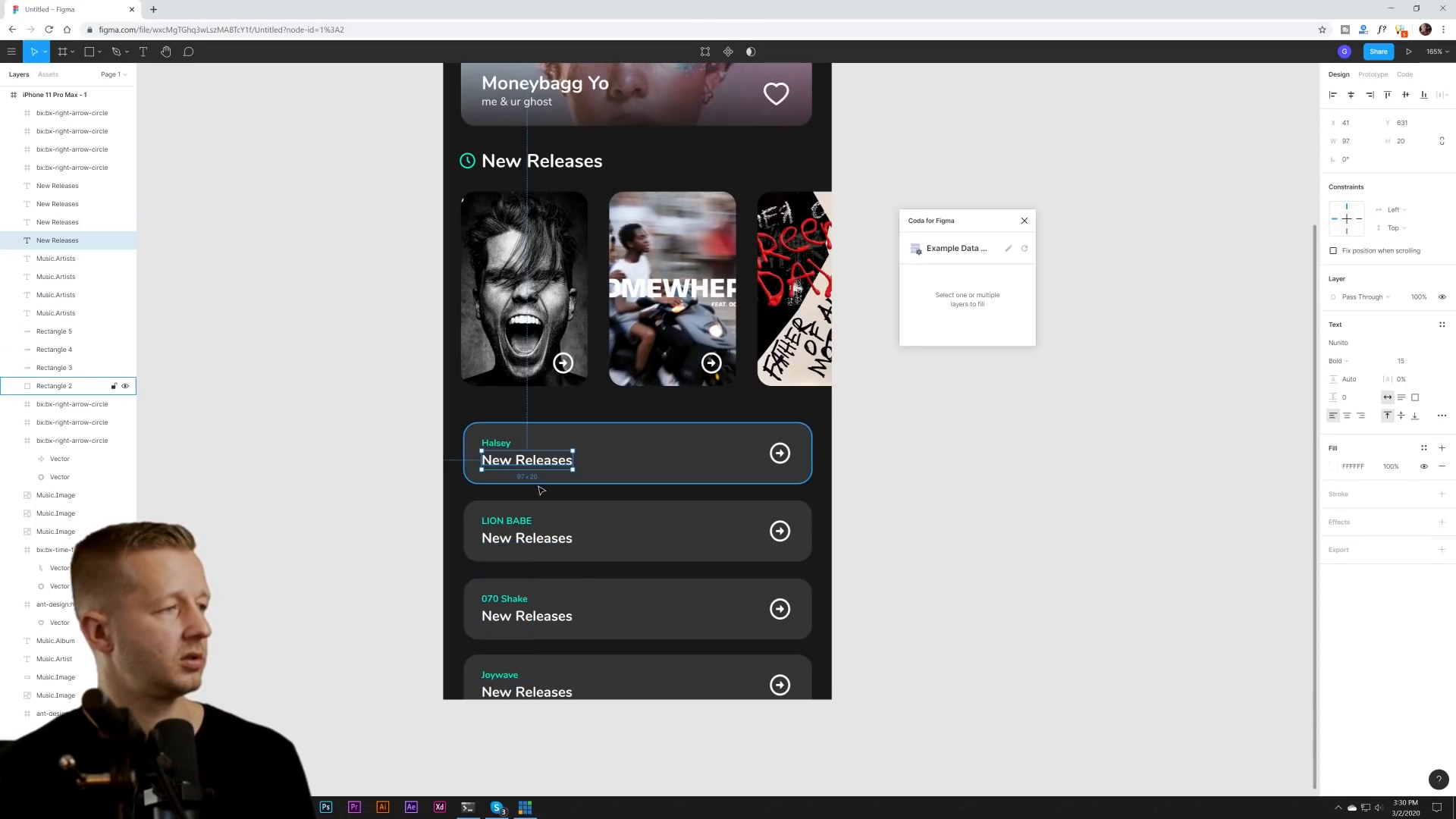
left_click(569, 537, "shift")
left_click(569, 615, "shift")
left_click(563, 693, "shift")
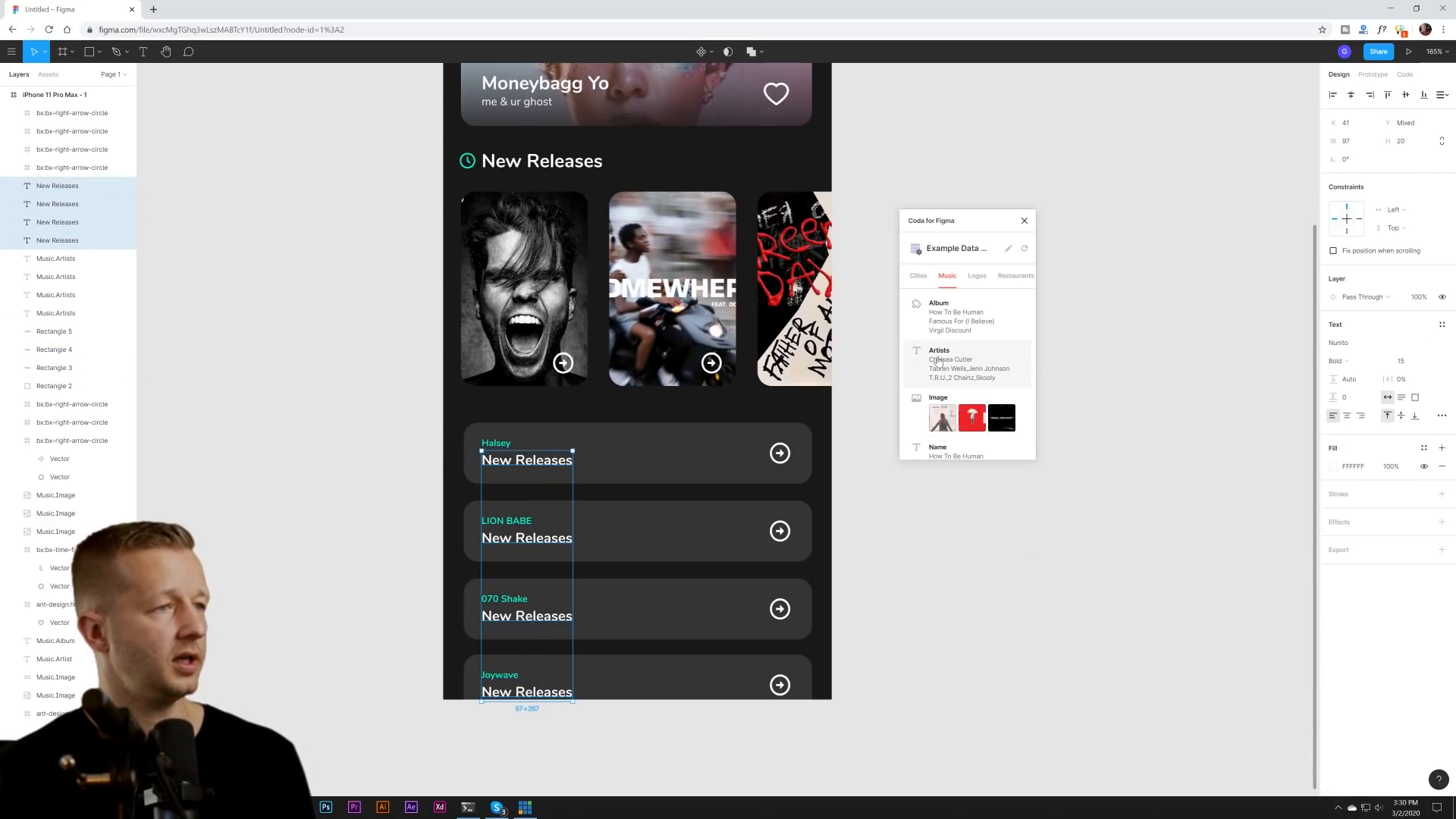
scroll(962, 364, "down", 3)
scroll(962, 364, "up", 2)
scroll(963, 363, "down", 2)
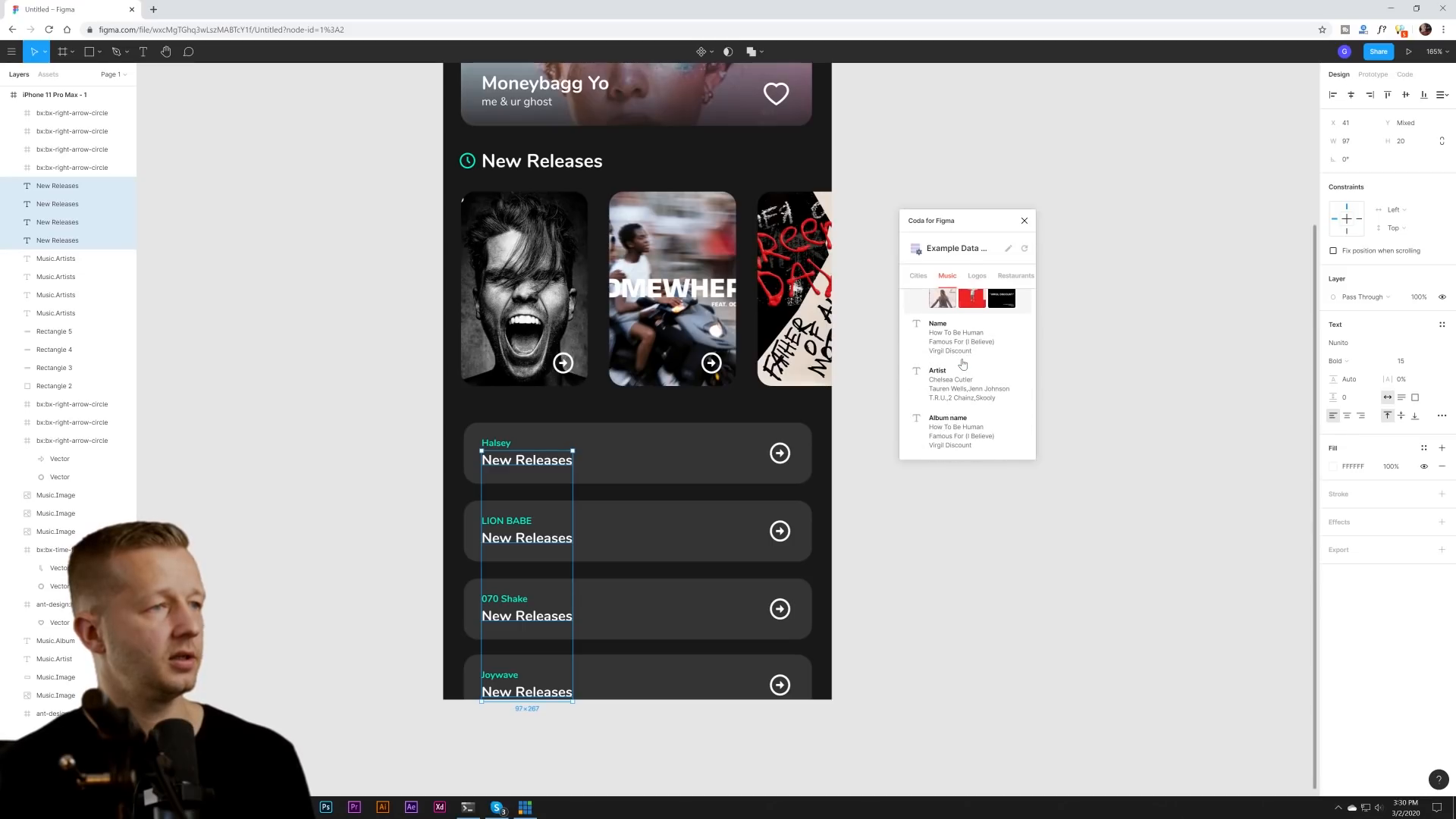
left_click(974, 345)
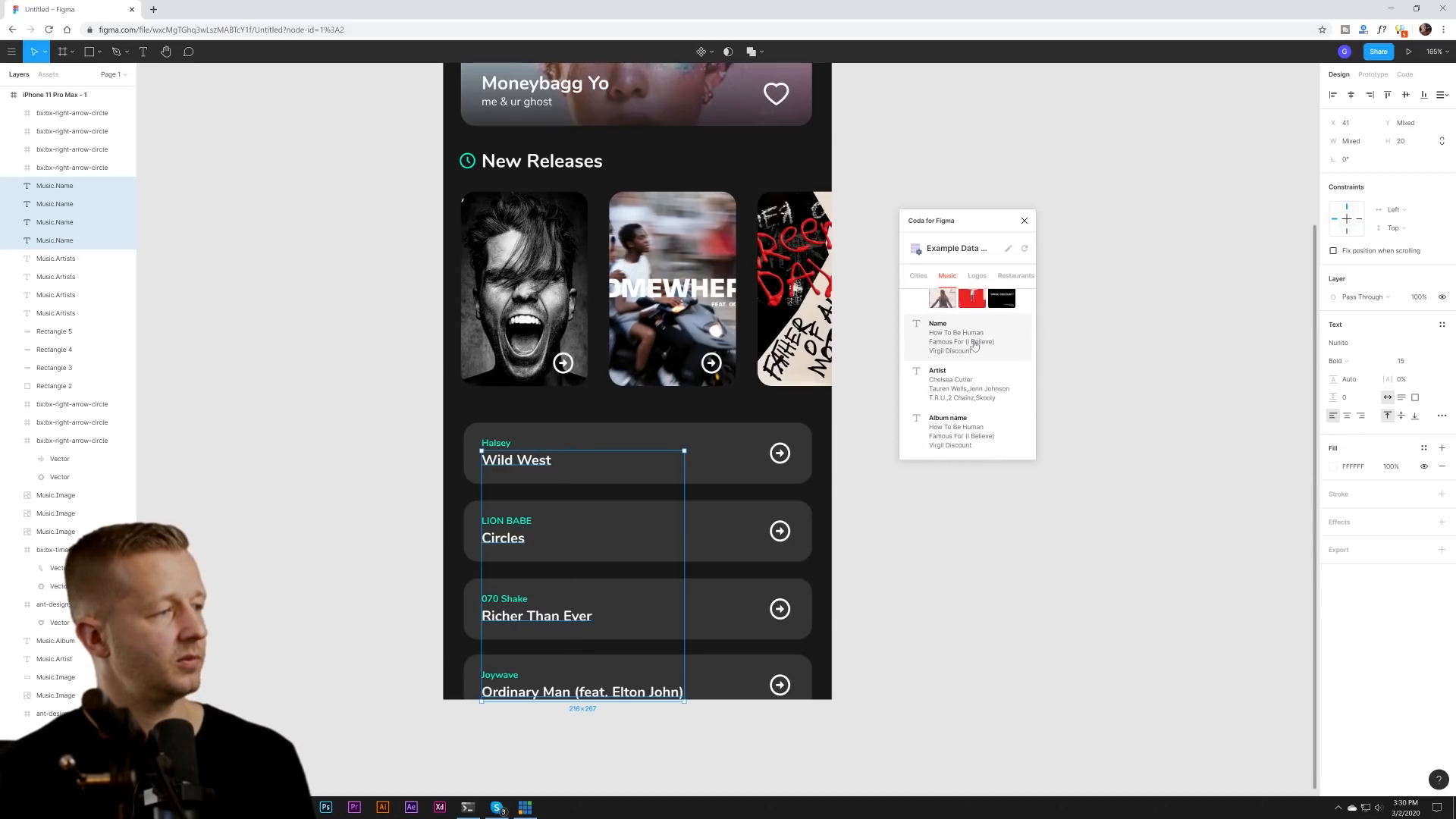
left_click(1051, 559)
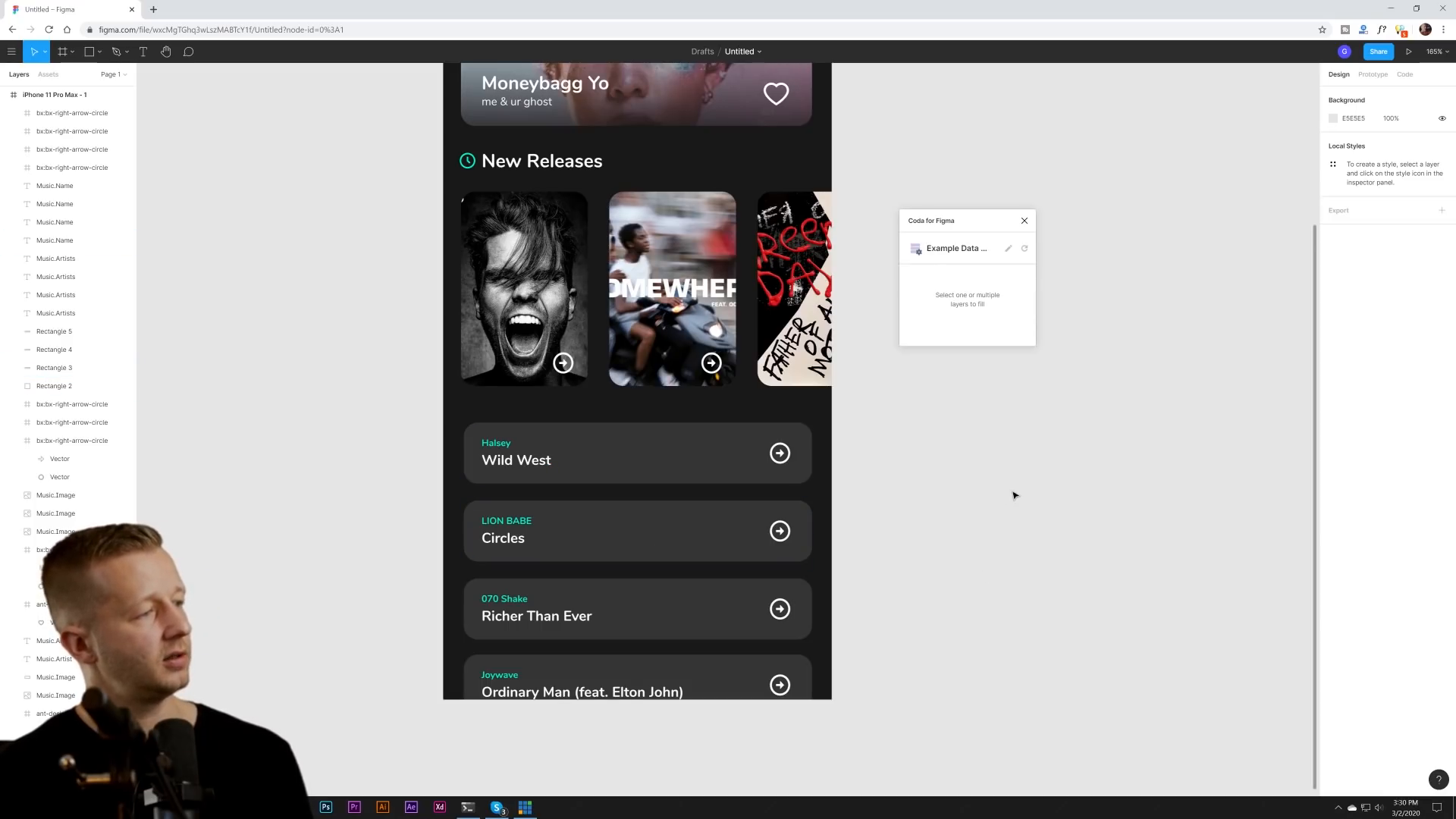
- Darken the fill of the four panel rectangles to 292929
left_click_drag(1014, 495, 994, 540)
scroll(909, 478, "down", 3)
left_click_drag(948, 482, 861, 470)
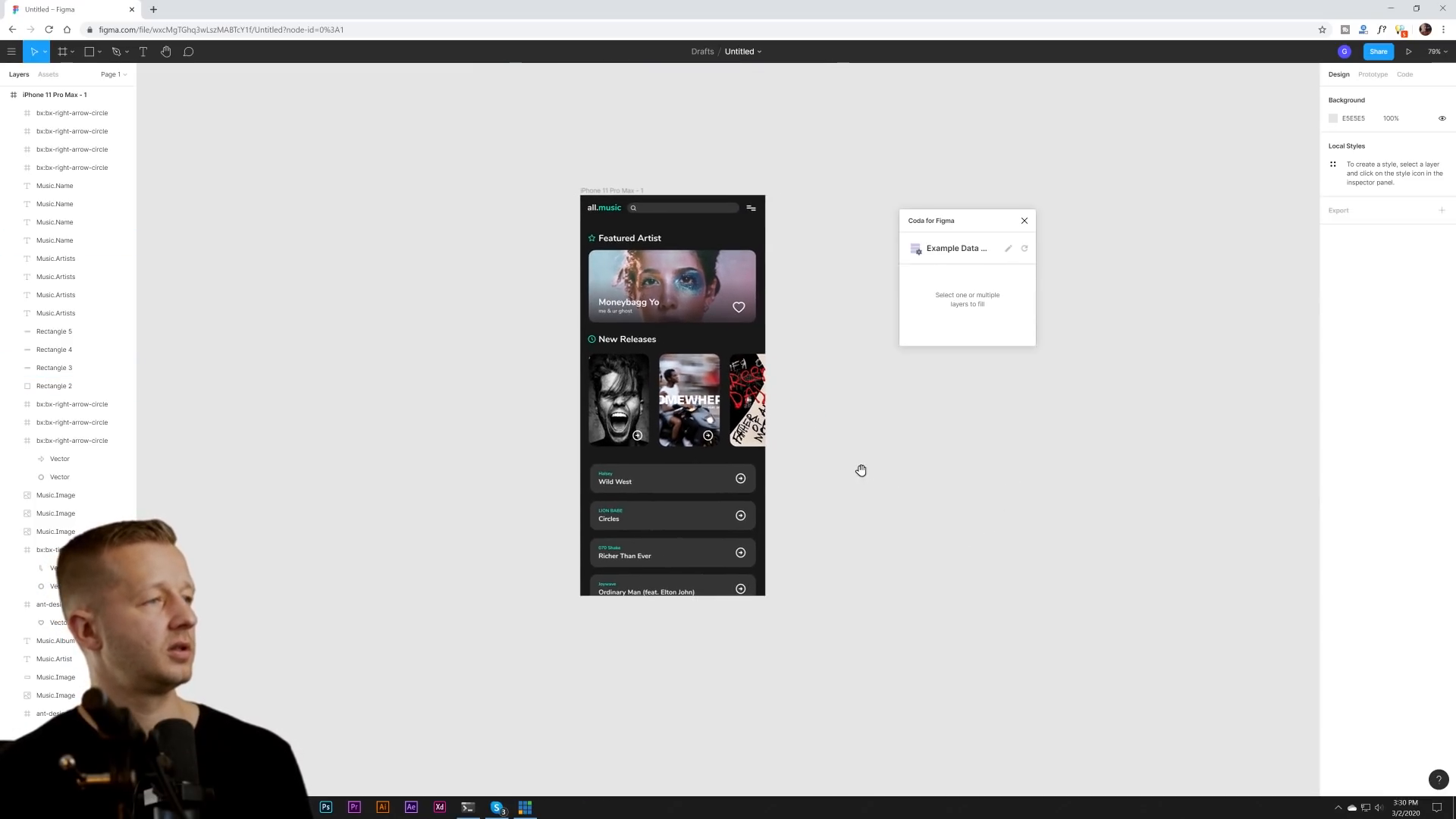
scroll(857, 477, "up", 2)
left_click(660, 486)
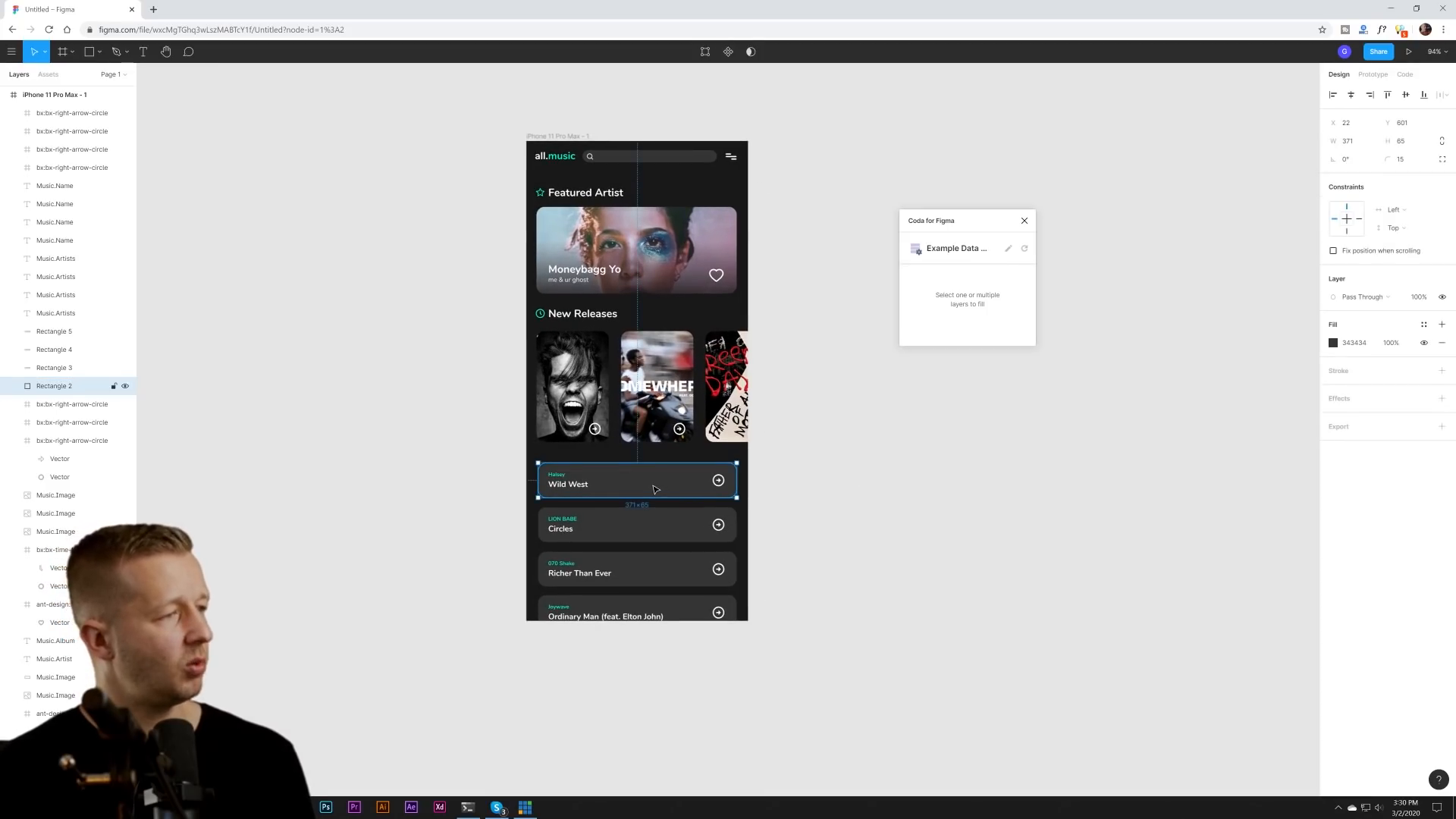
left_click(662, 530, "shift")
left_click(662, 565, "shift")
left_click(663, 611, "shift")
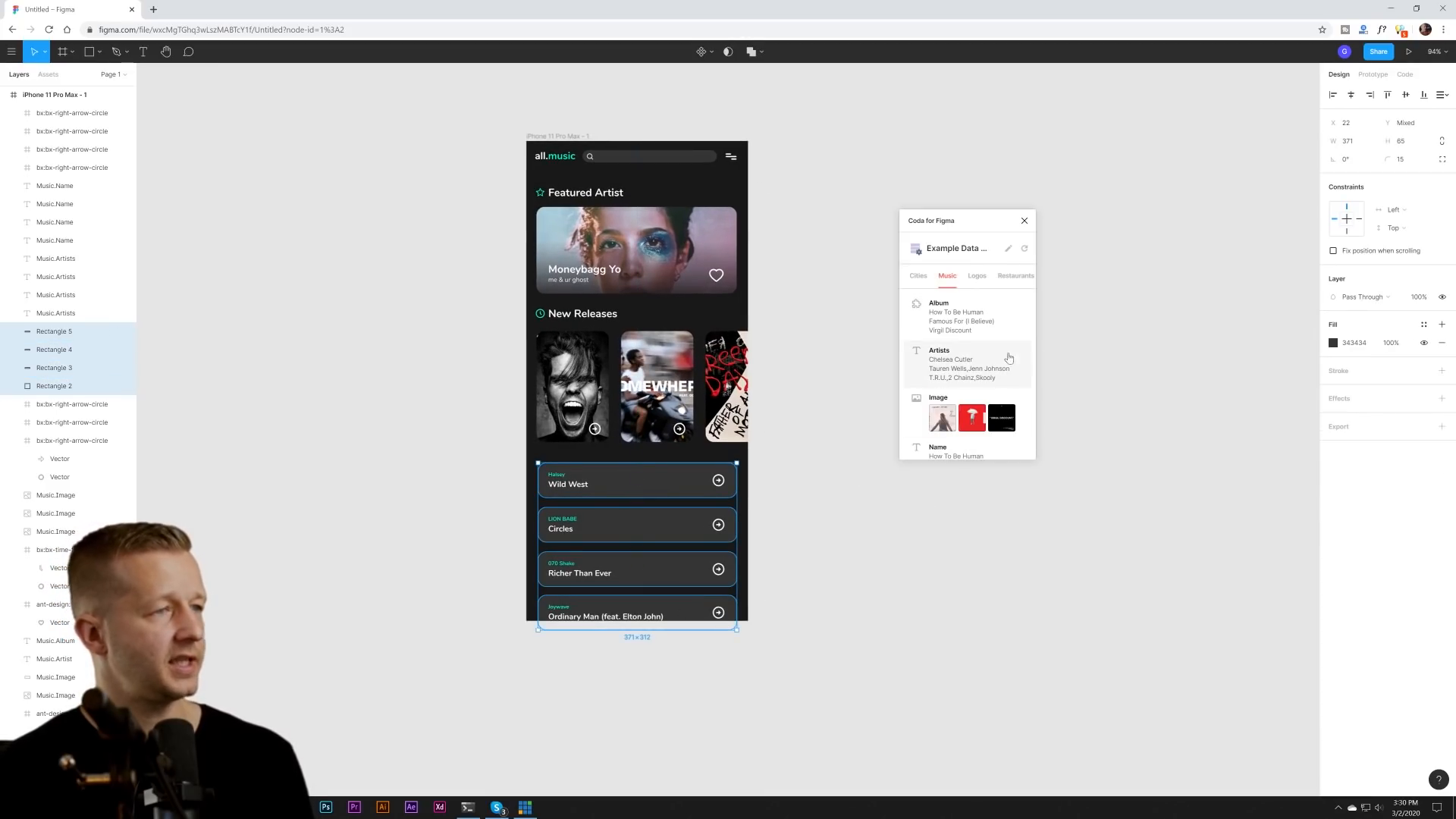
left_click(1332, 343)
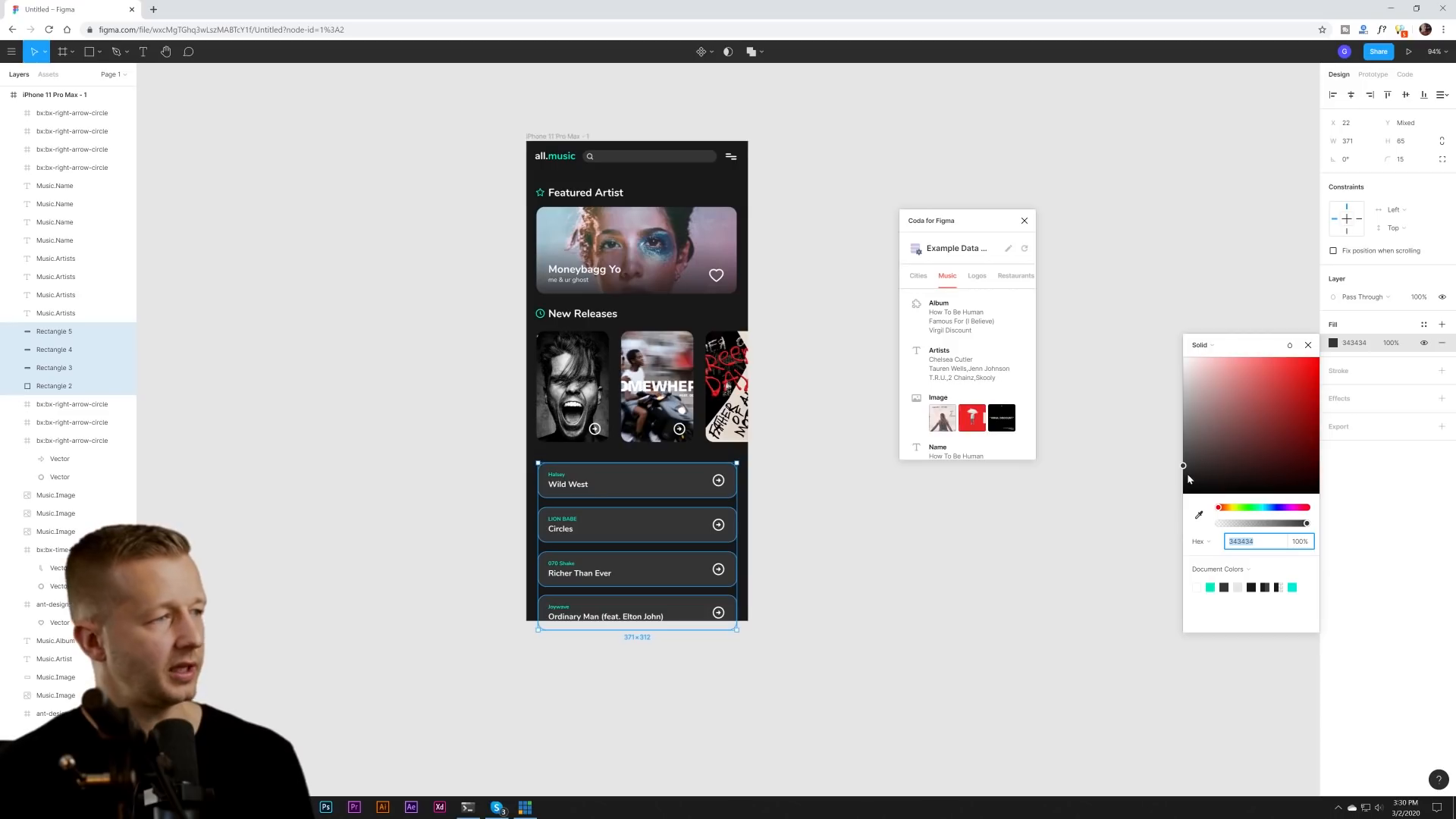
left_click_drag(1186, 473, 1184, 476)
left_click(998, 613)
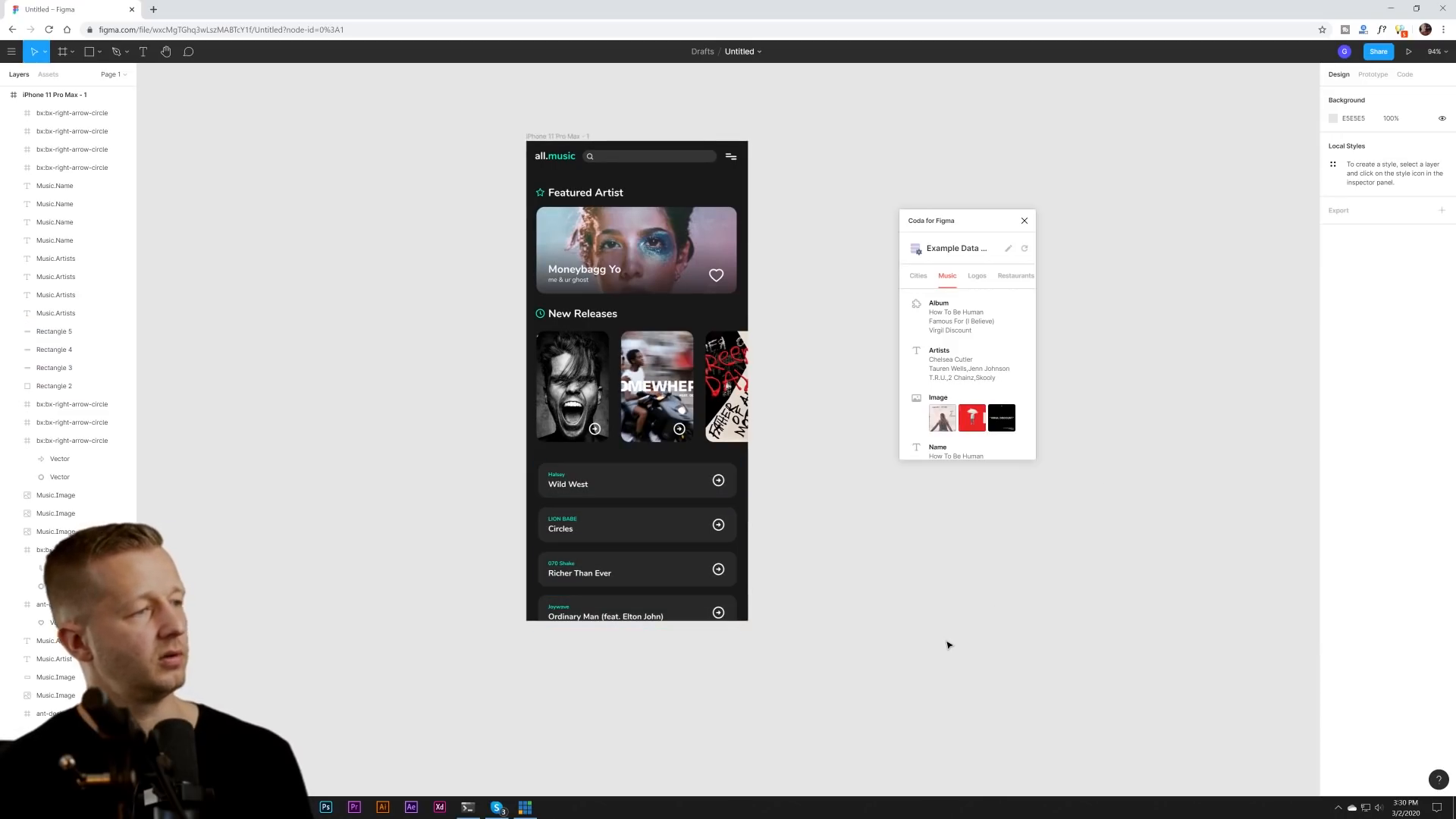
scroll(838, 497, "up", 2)
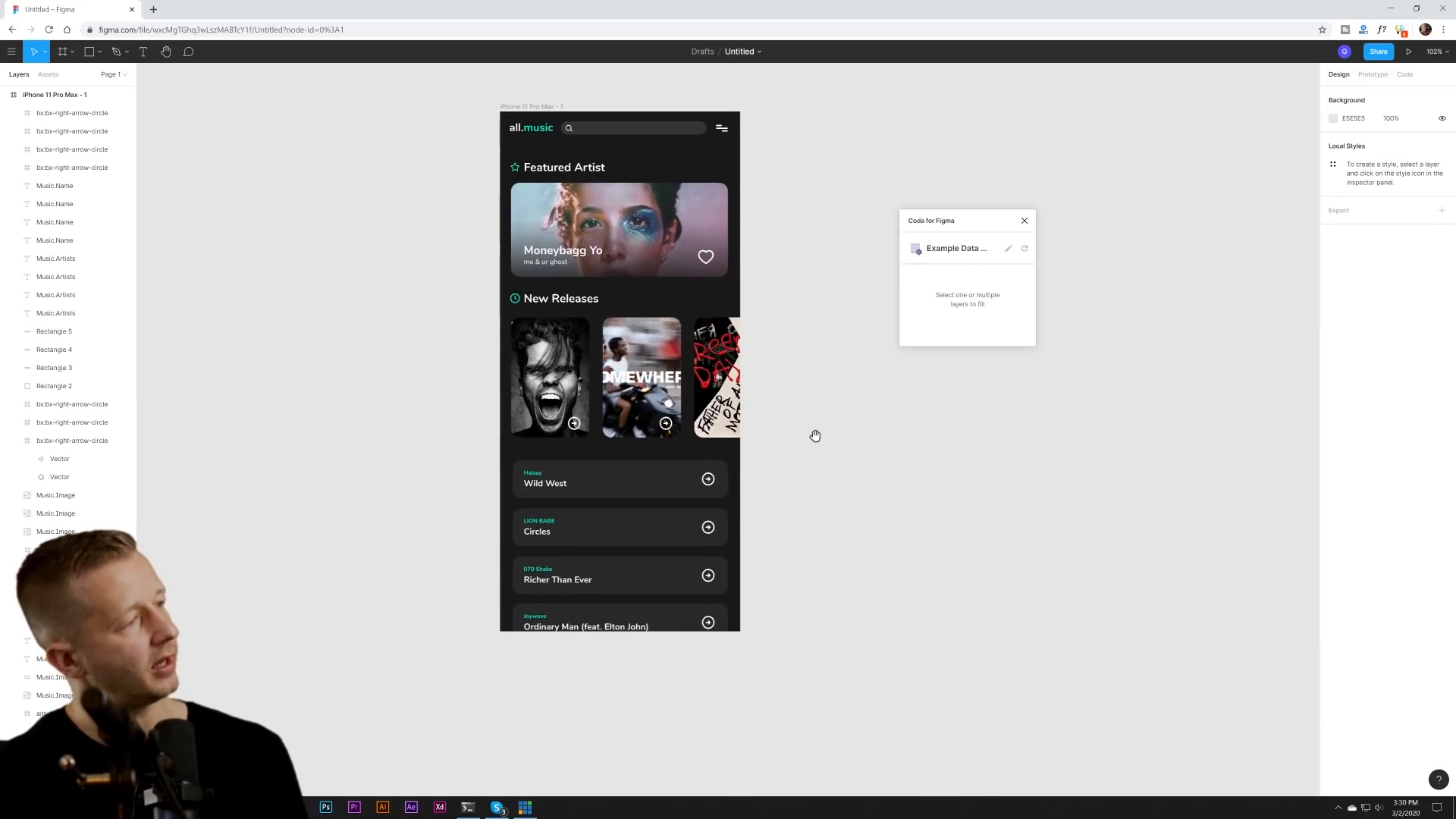
scroll(814, 455, "up", 2)
scroll(812, 501, "up", 5)
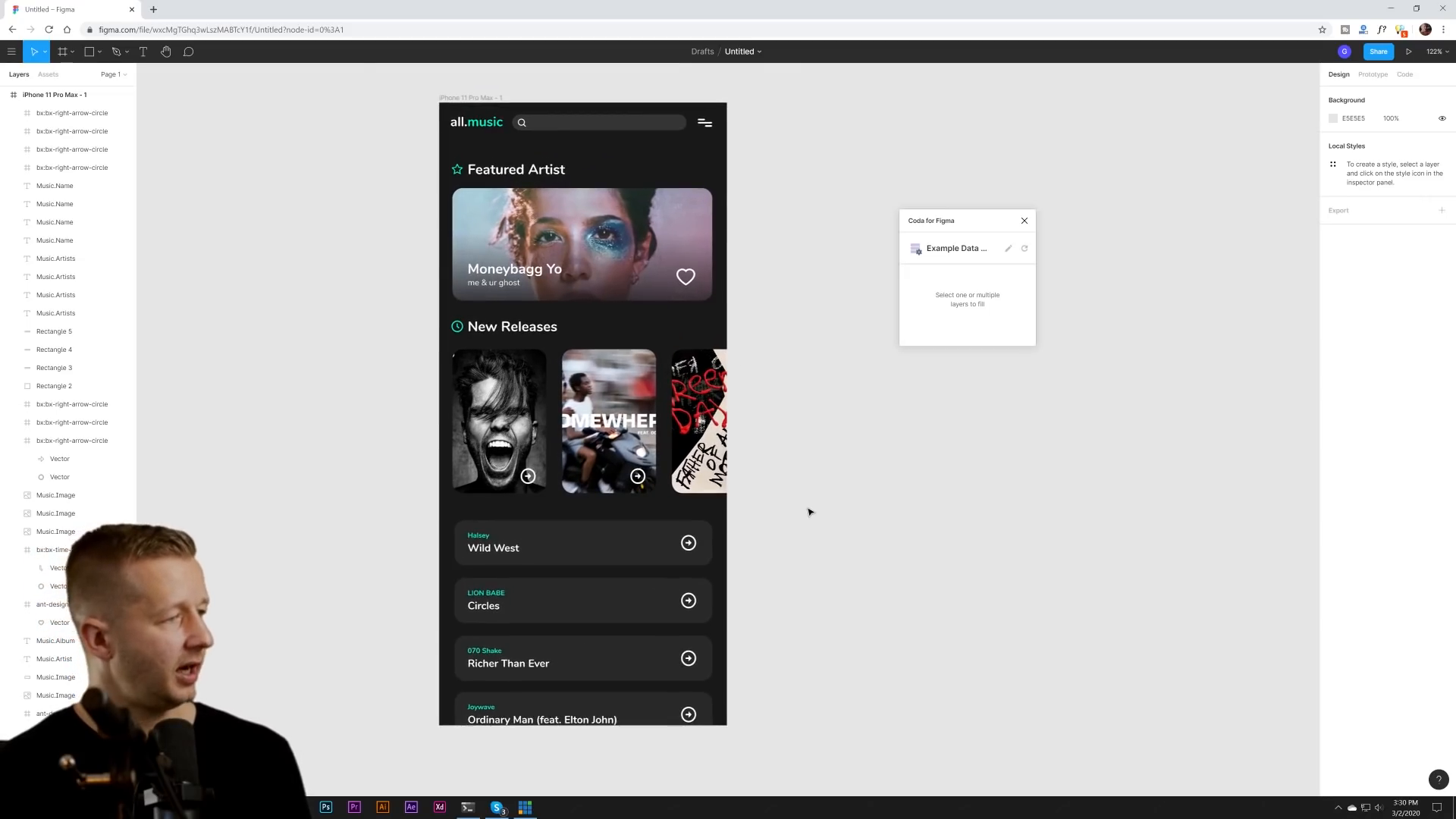
left_click(531, 364)
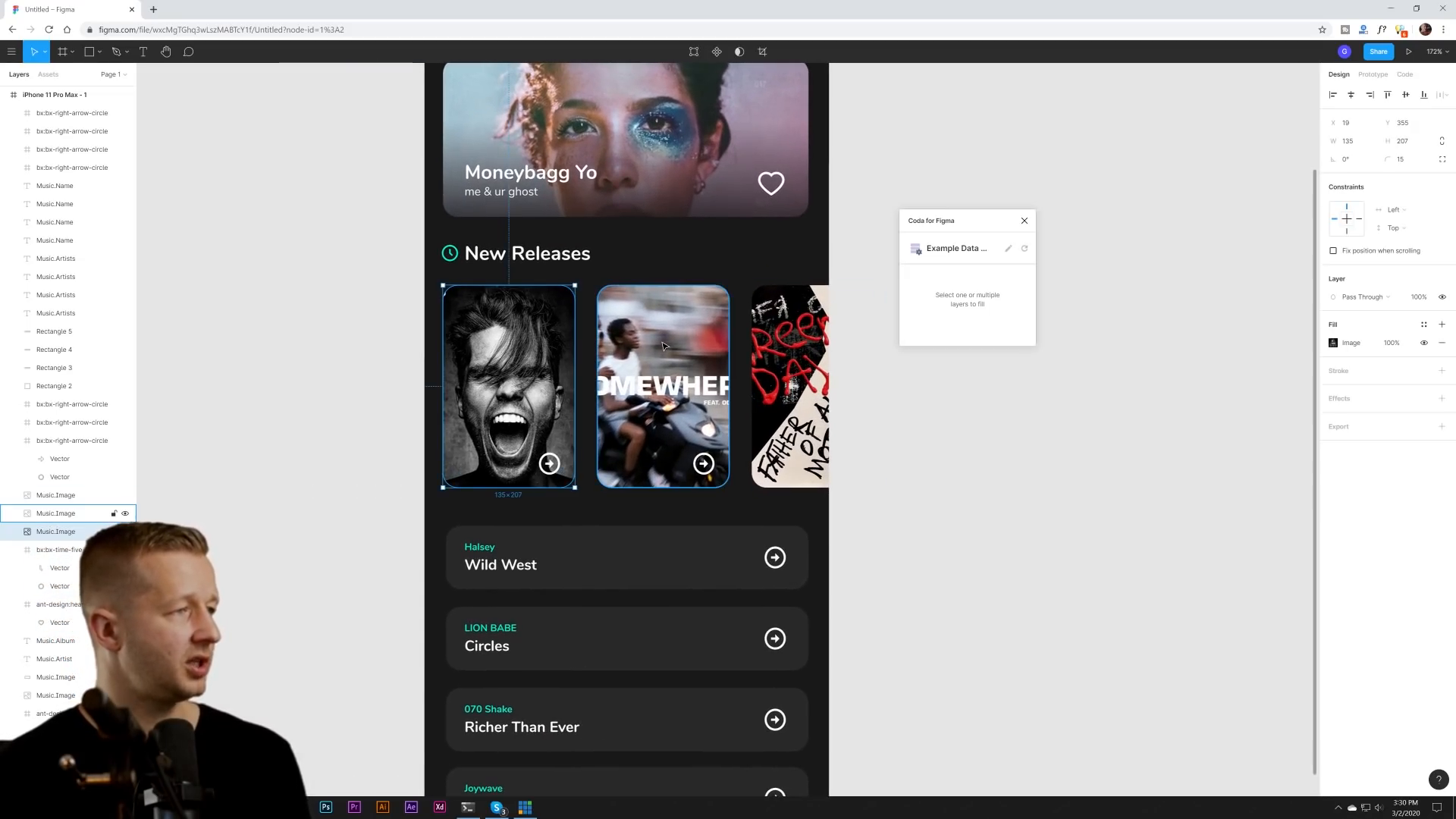
left_click(664, 364, "shift")
left_click(793, 380, "shift")
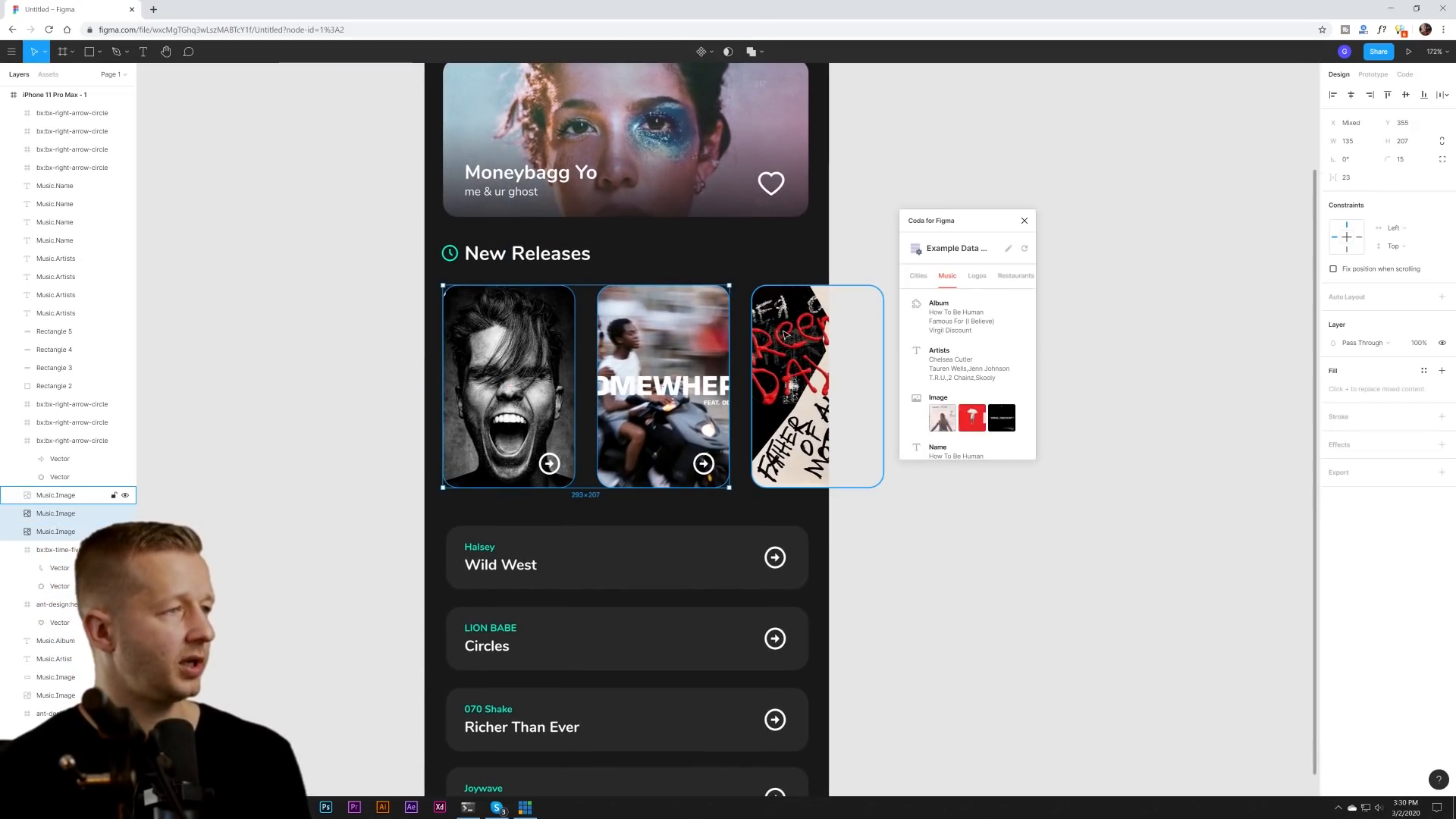
left_click(759, 517)
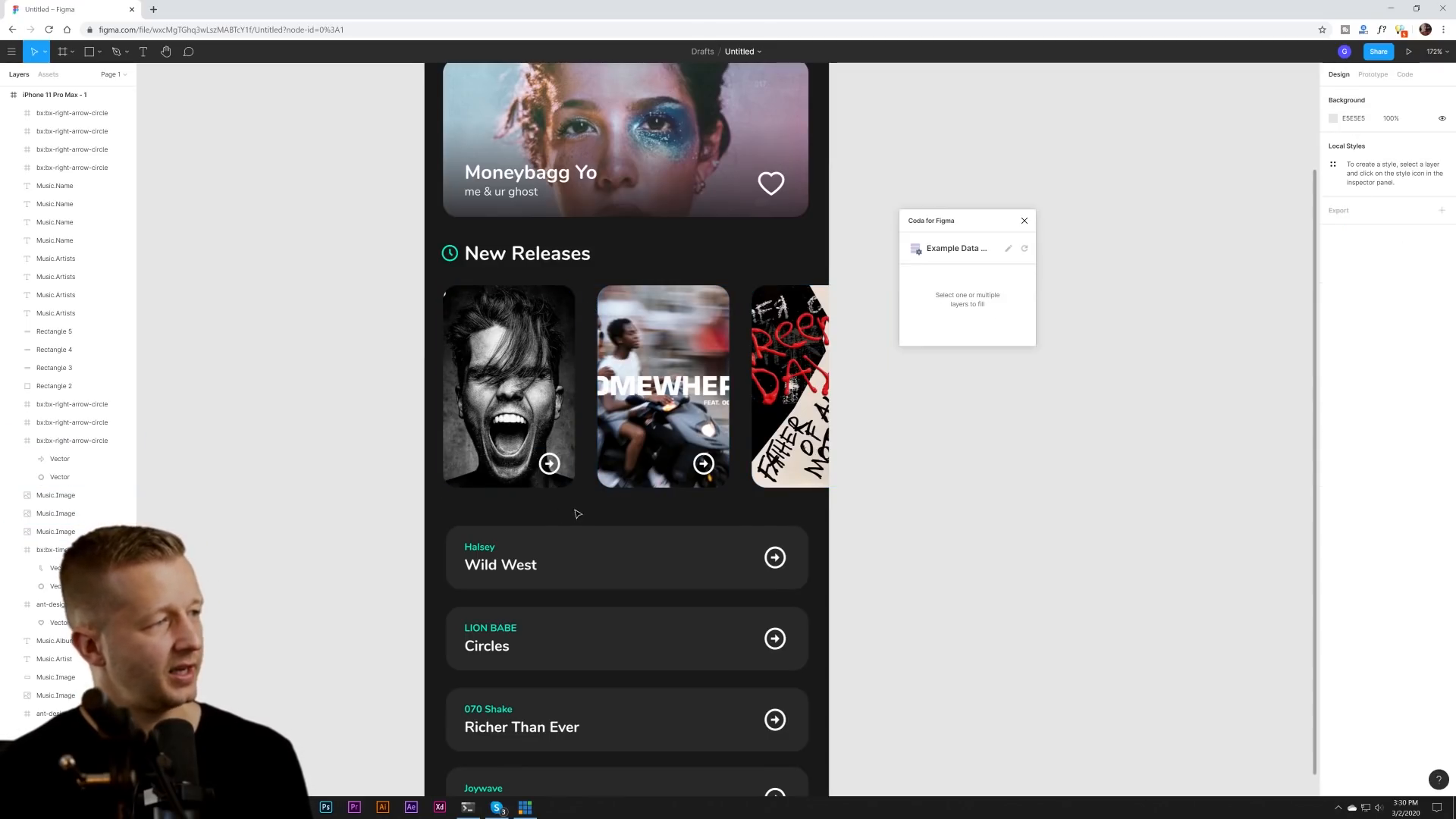
- Lighten the background fill of the iPhone 11 Pro Max frame to 262626
scroll(588, 429, "down", 5)
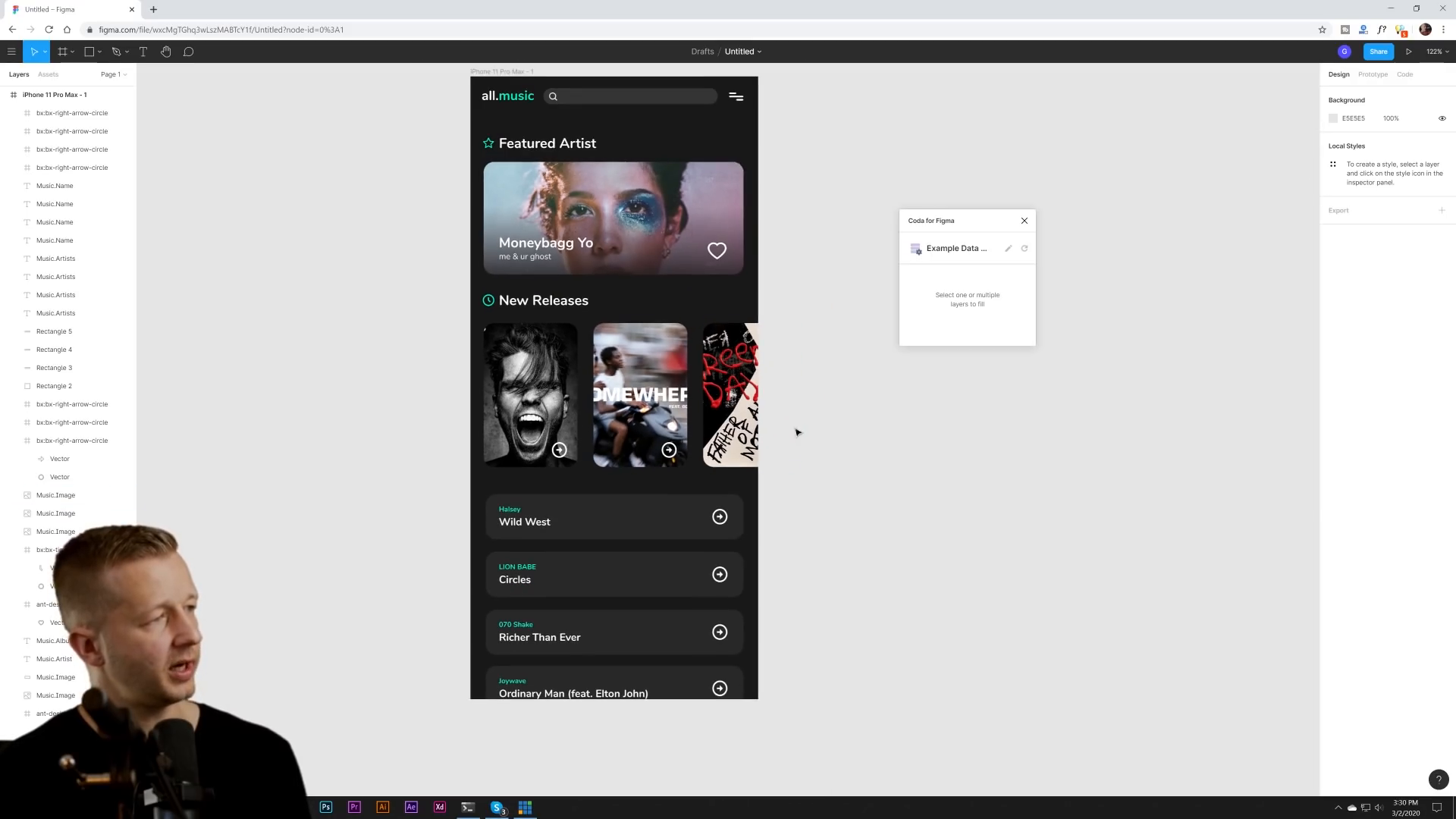
scroll(819, 462, "up", 2)
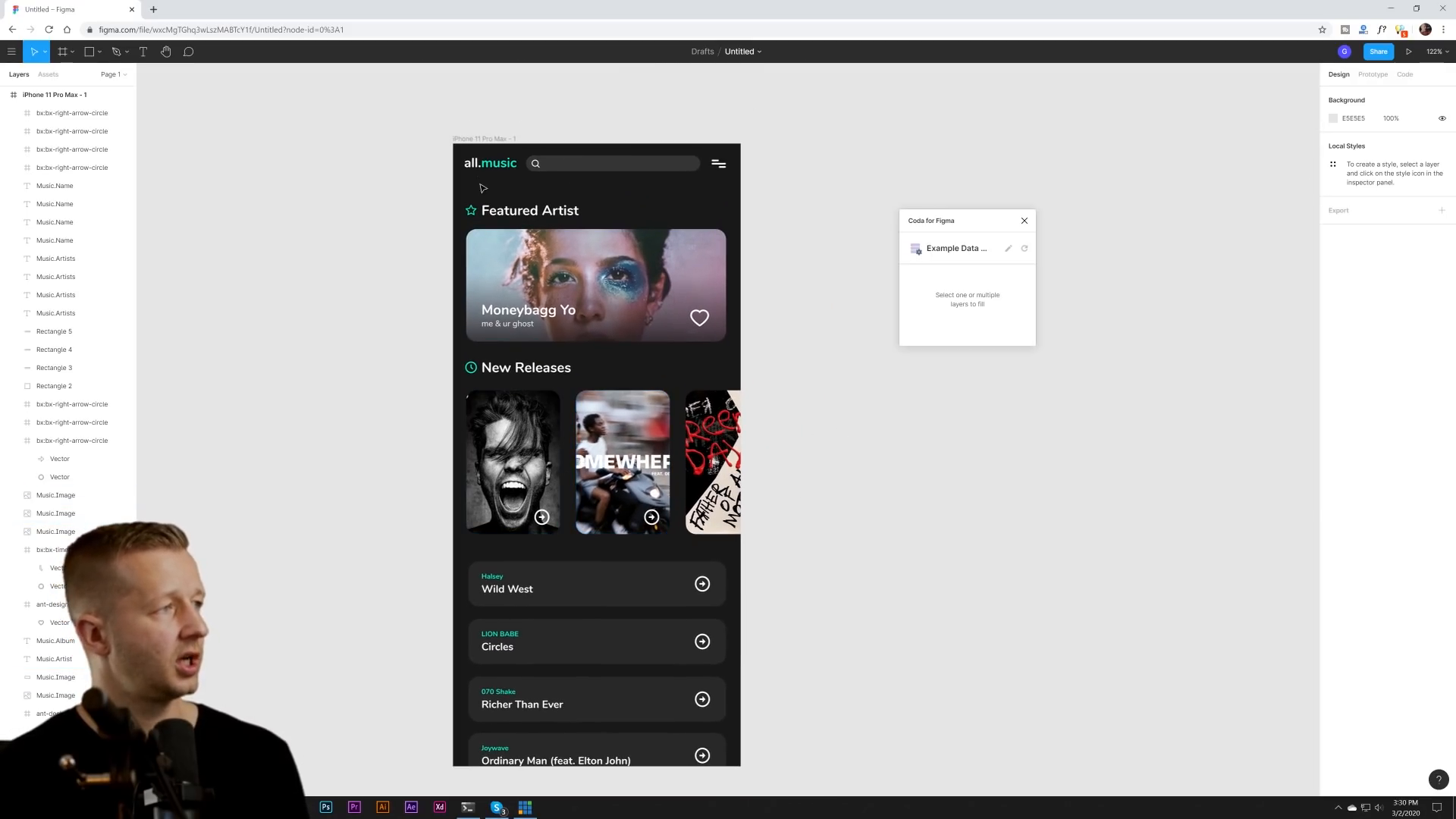
left_click(474, 142)
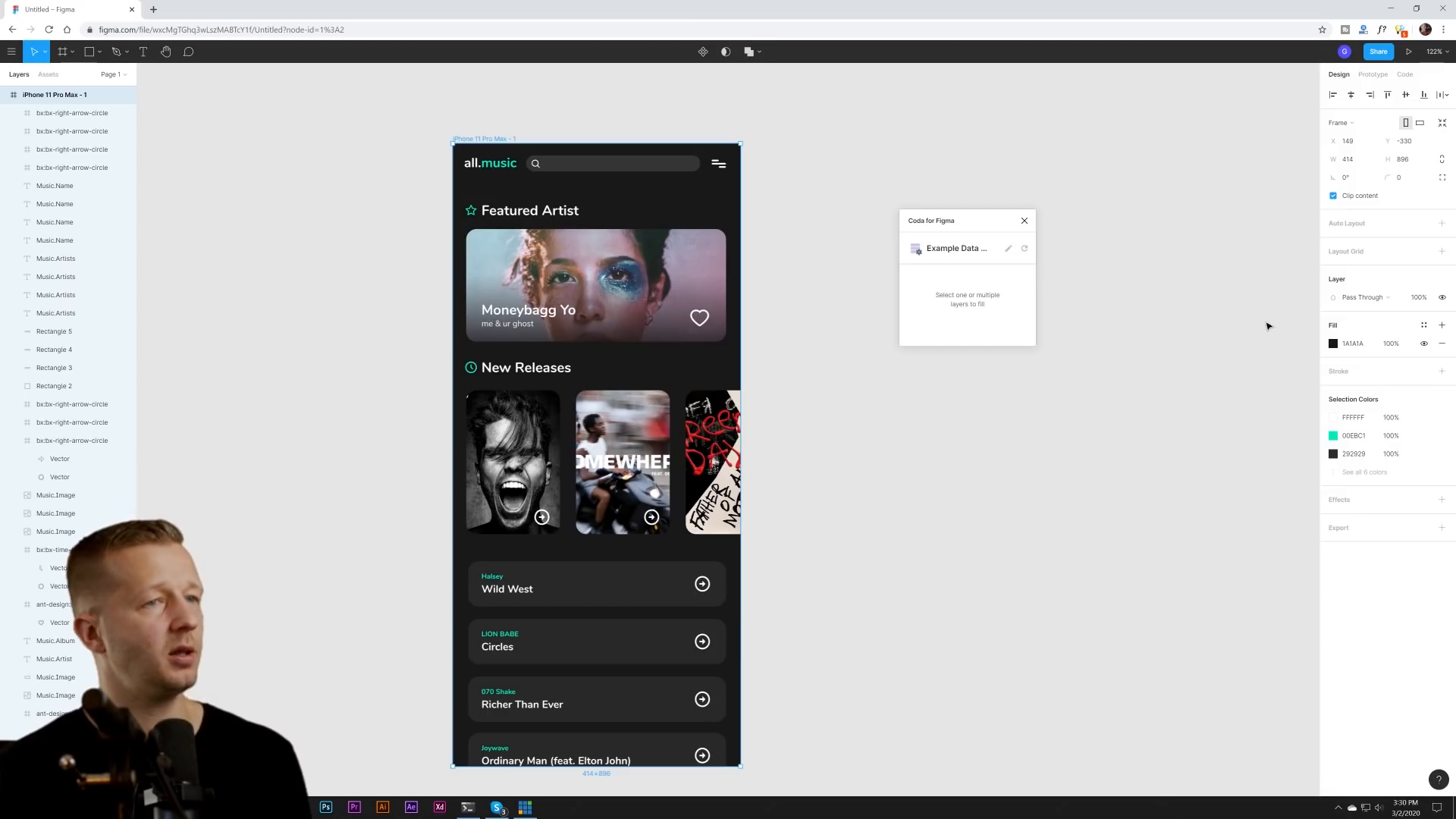
left_click(1333, 346)
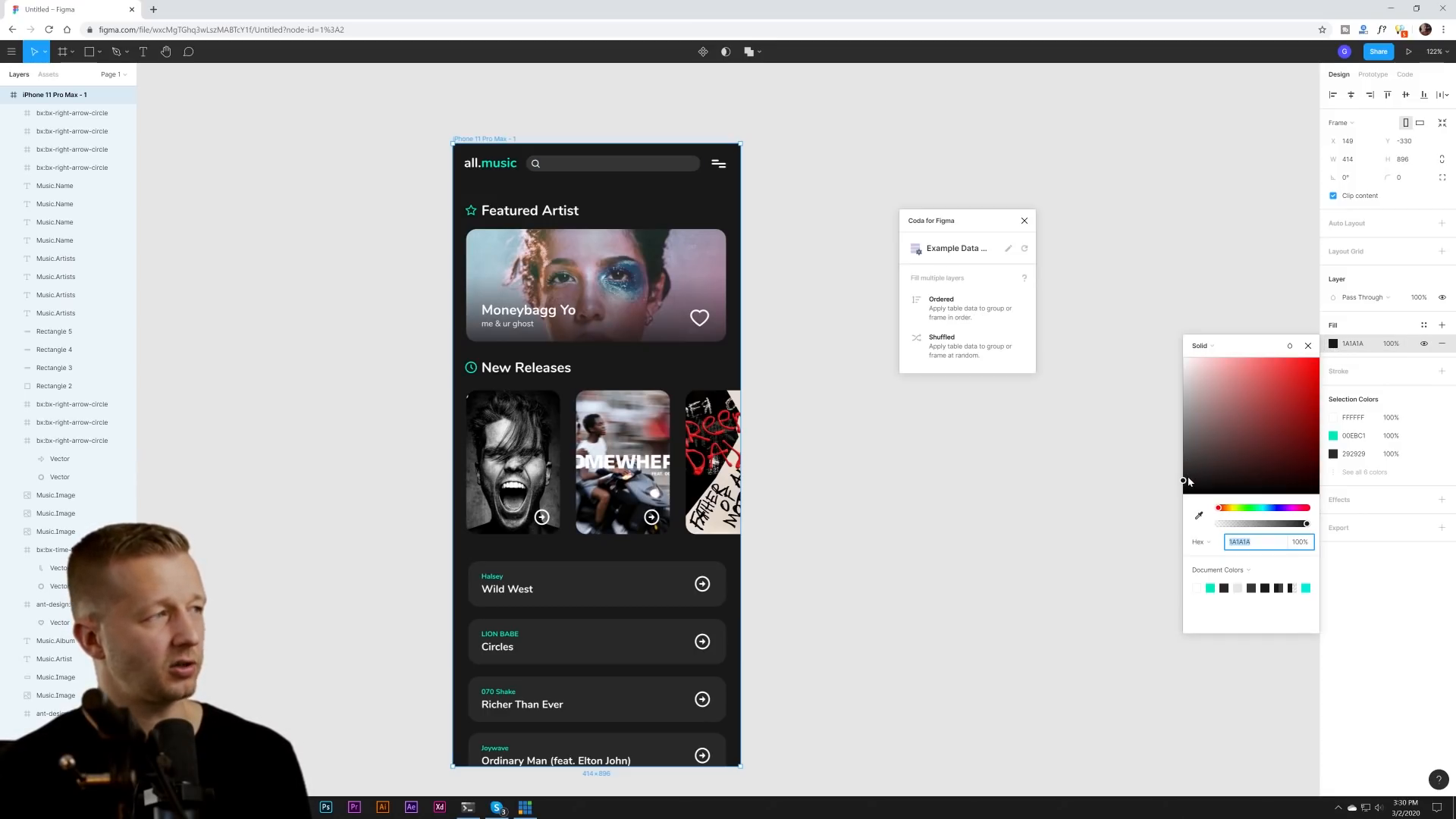
left_click_drag(1189, 479, 1188, 477)
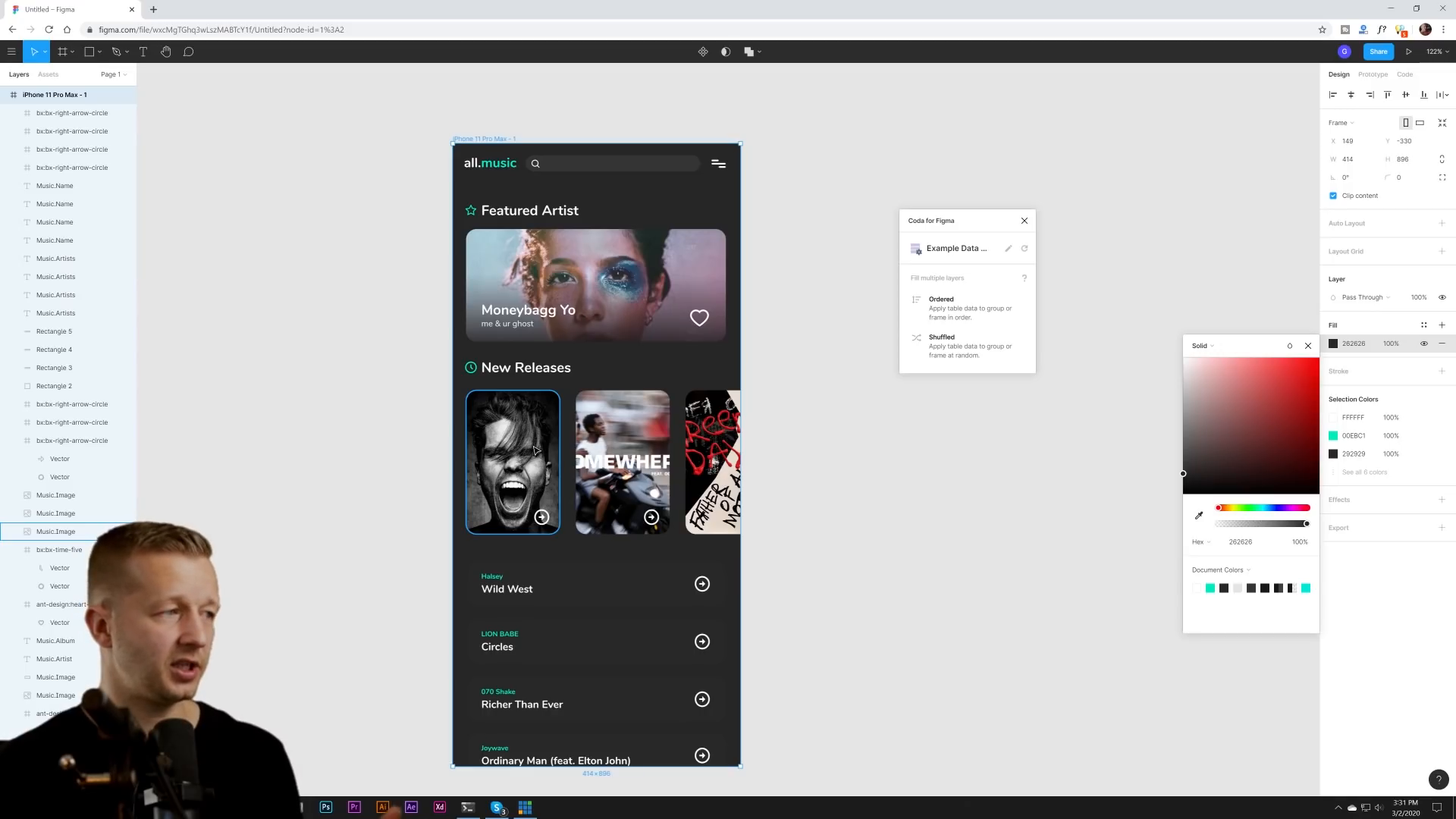
left_click(410, 470)
- Lighten the fill of the four panel rectangles below the album covers to 323232
scroll(410, 471, "up", 5)
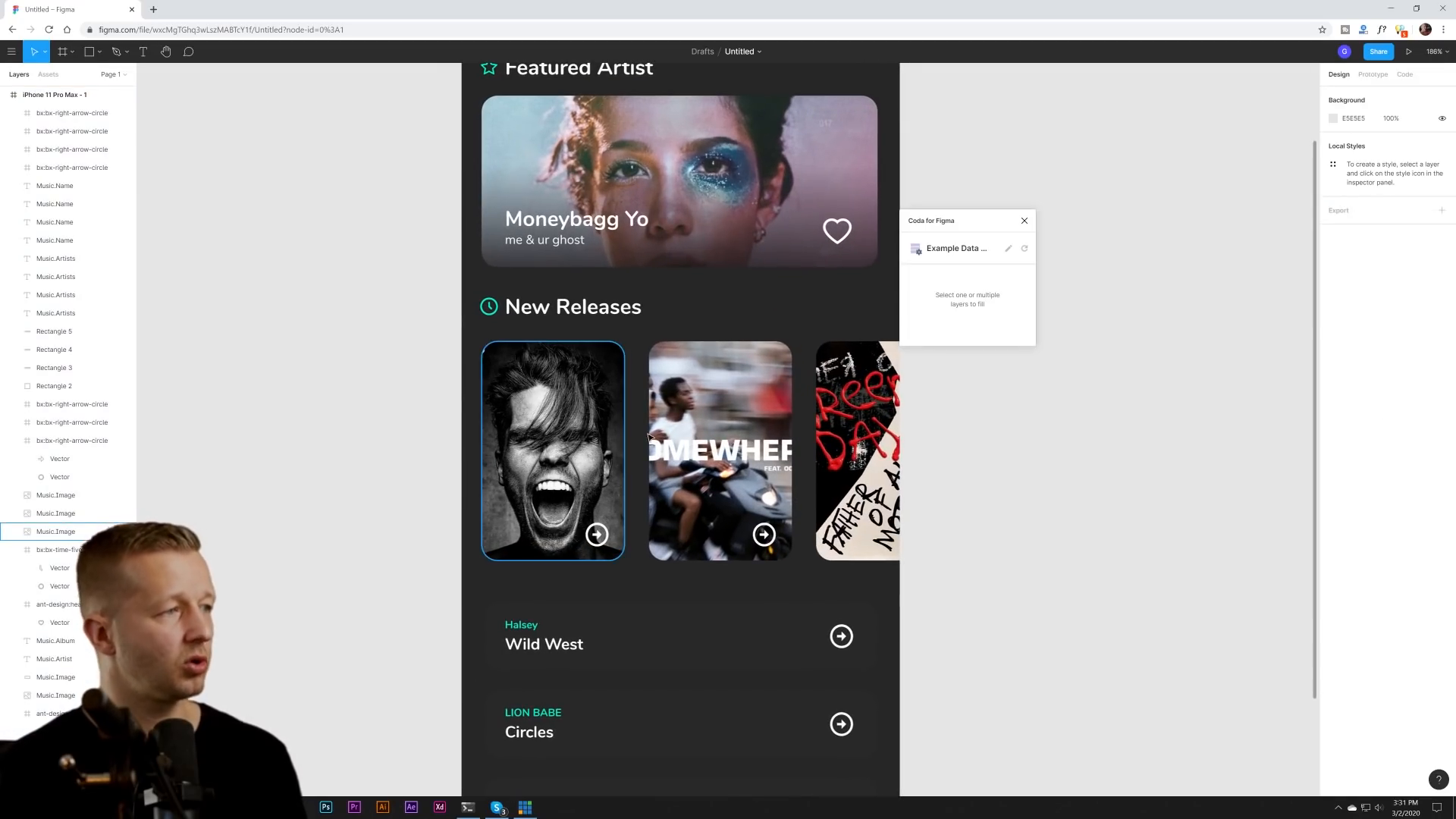
scroll(1017, 526, "down", 4)
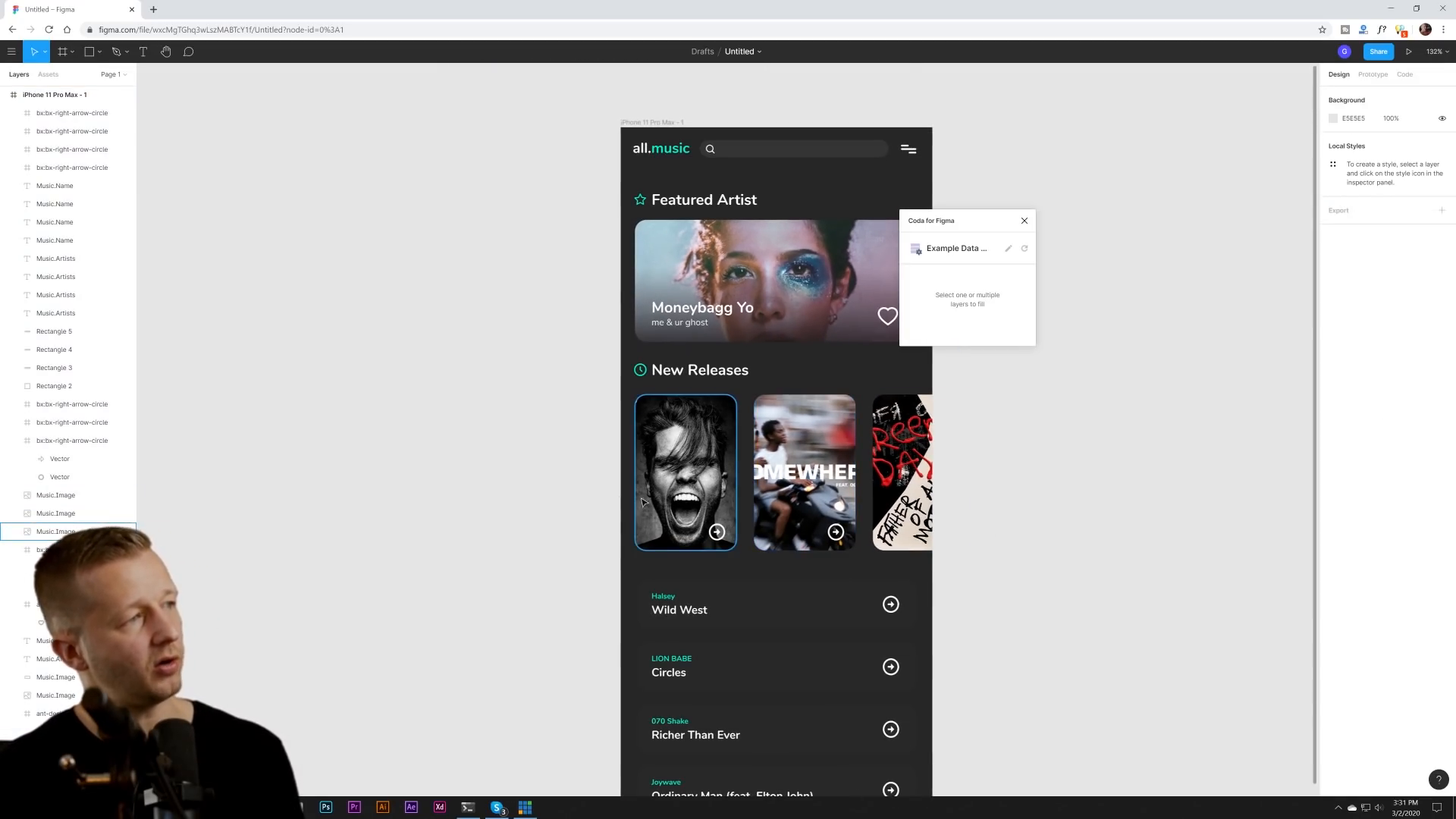
left_click_drag(471, 429, 384, 436)
left_click_drag(412, 589, 375, 508)
left_click(667, 530)
left_click(667, 594, "shift")
left_click(668, 657, "shift")
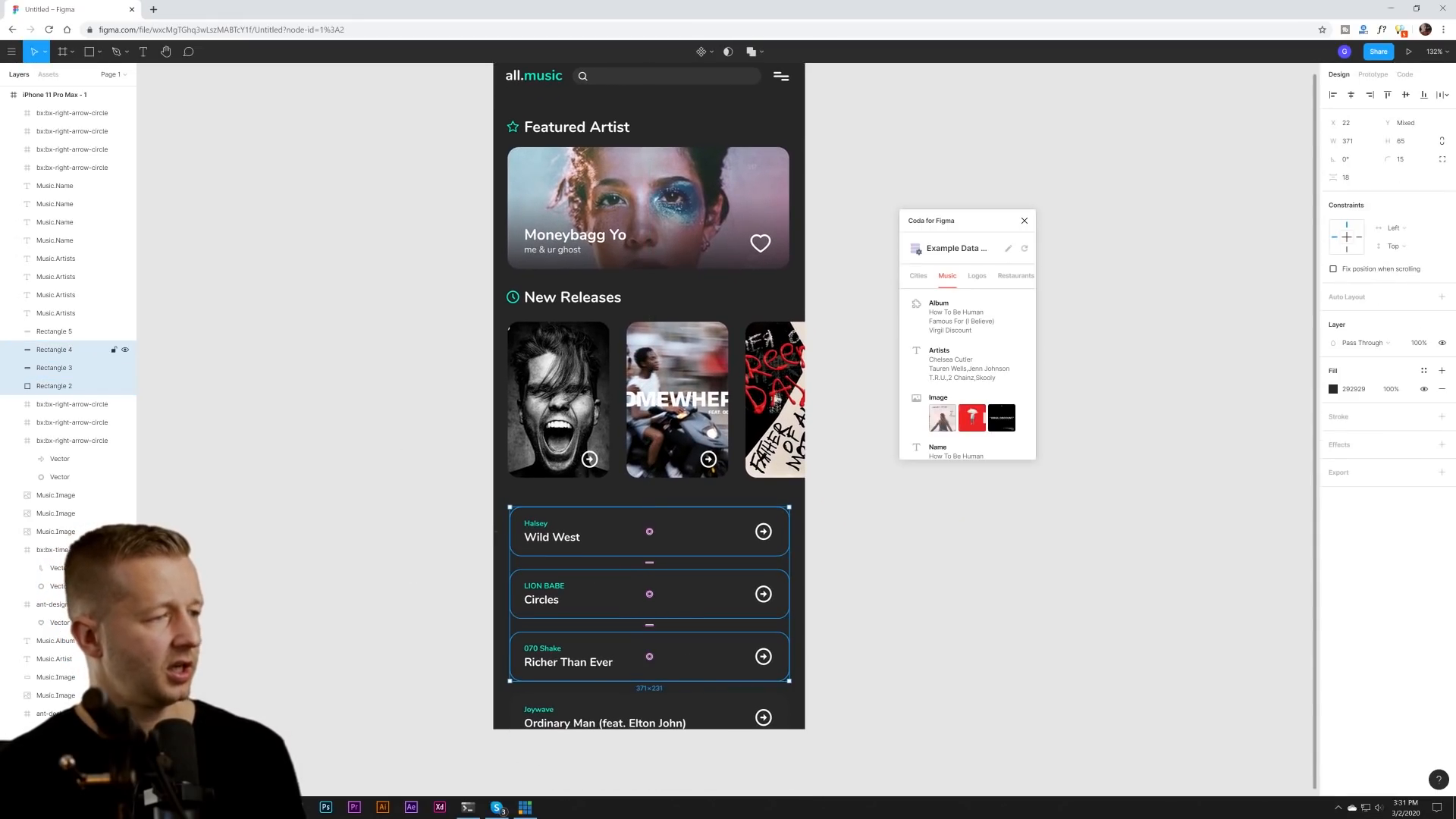
left_click(667, 716, "shift")
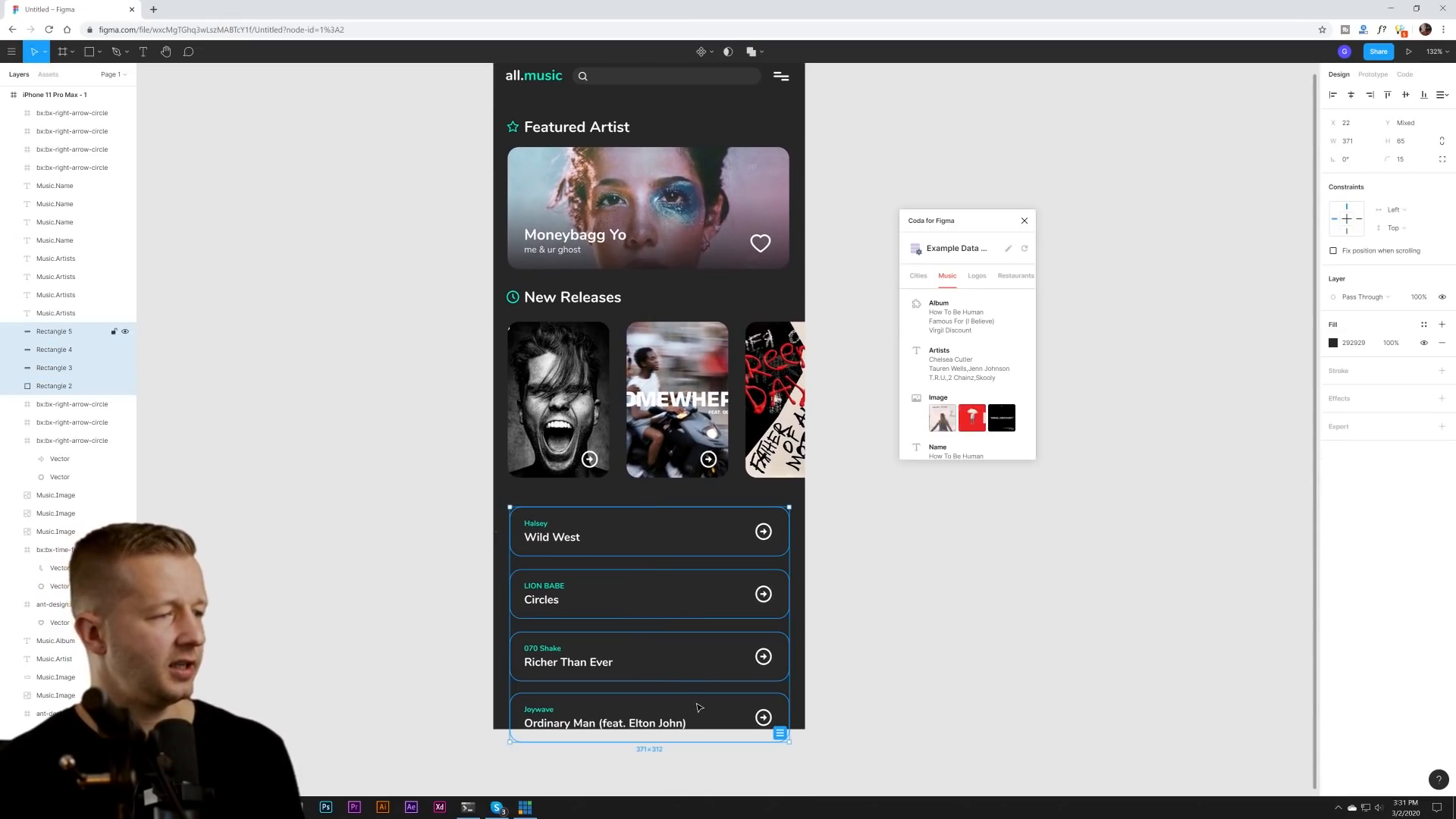
left_click(1334, 343)
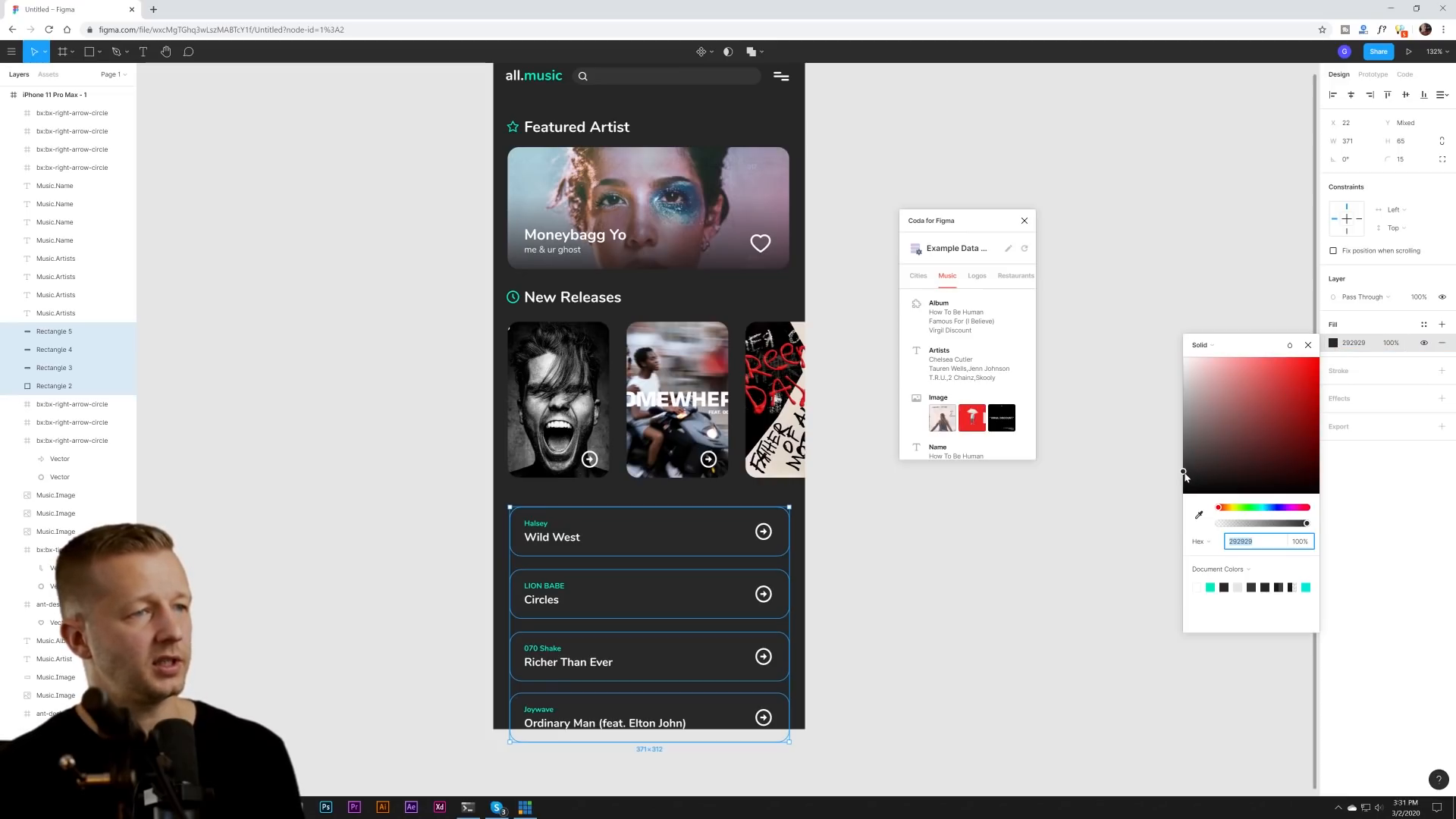
left_click_drag(1185, 476, 1180, 471)
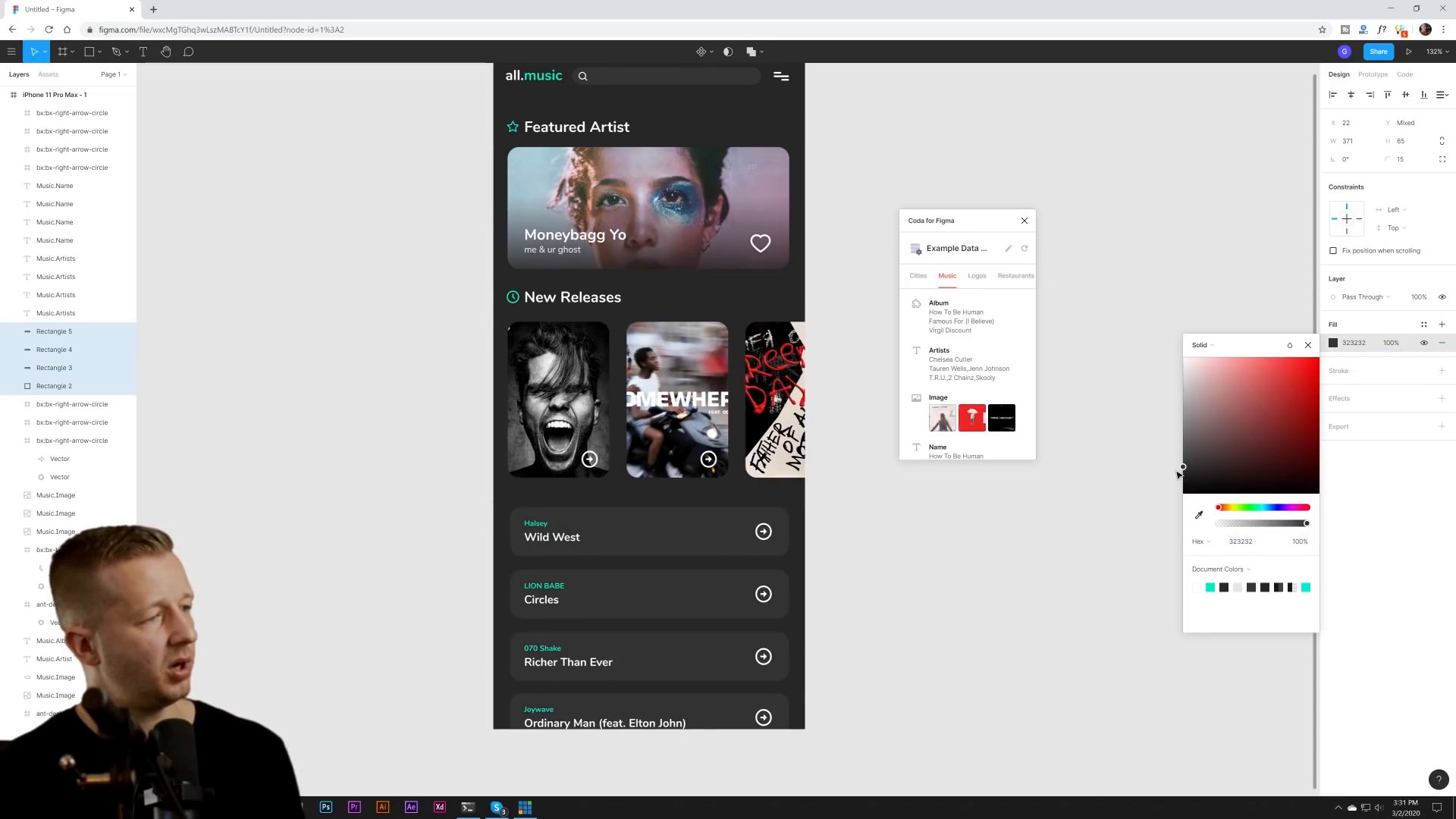
left_click(1105, 517)
scroll(917, 562, "up", 3)
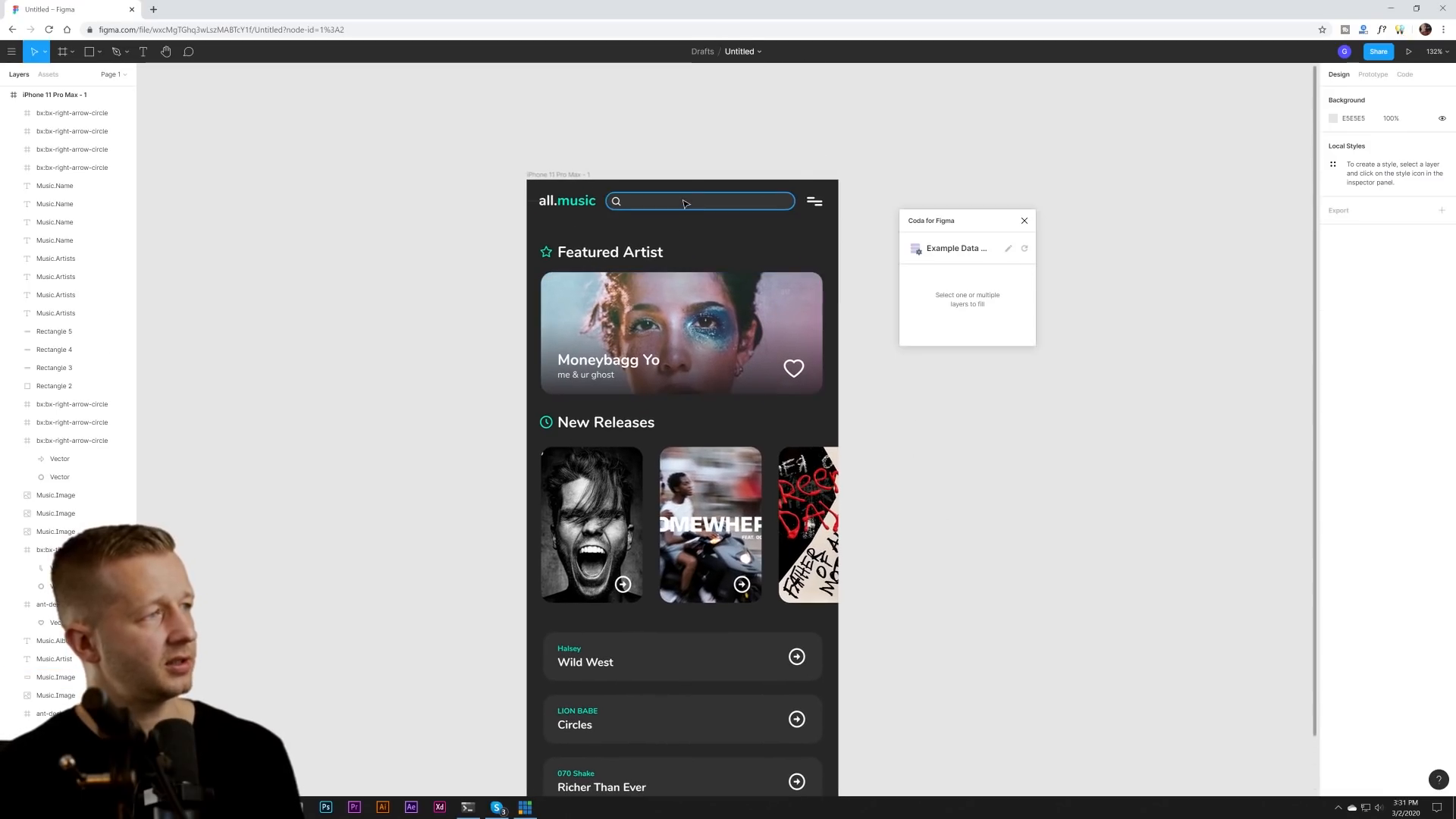
left_click(685, 203)
left_click(1334, 343)
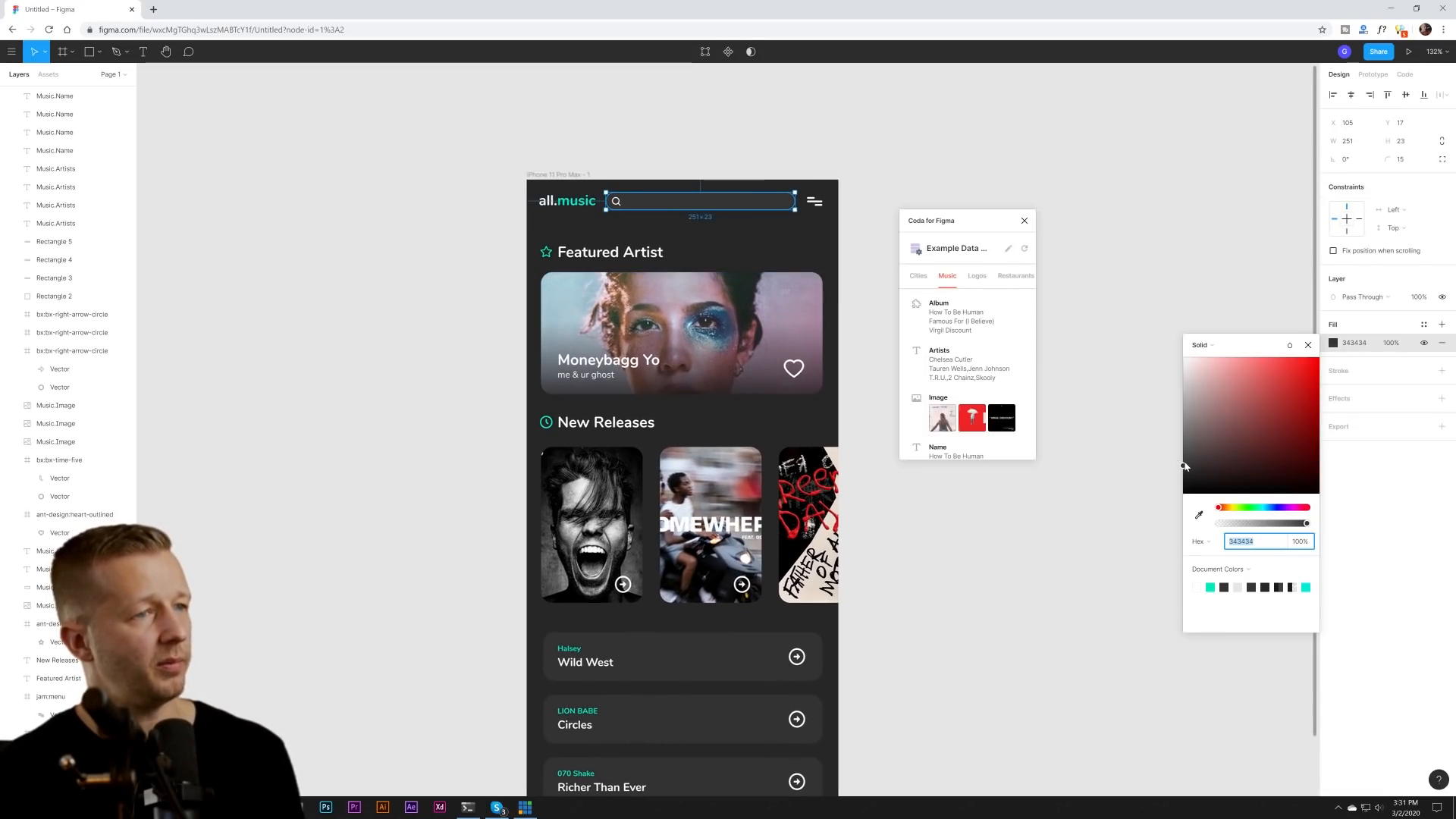
left_click(1096, 522)
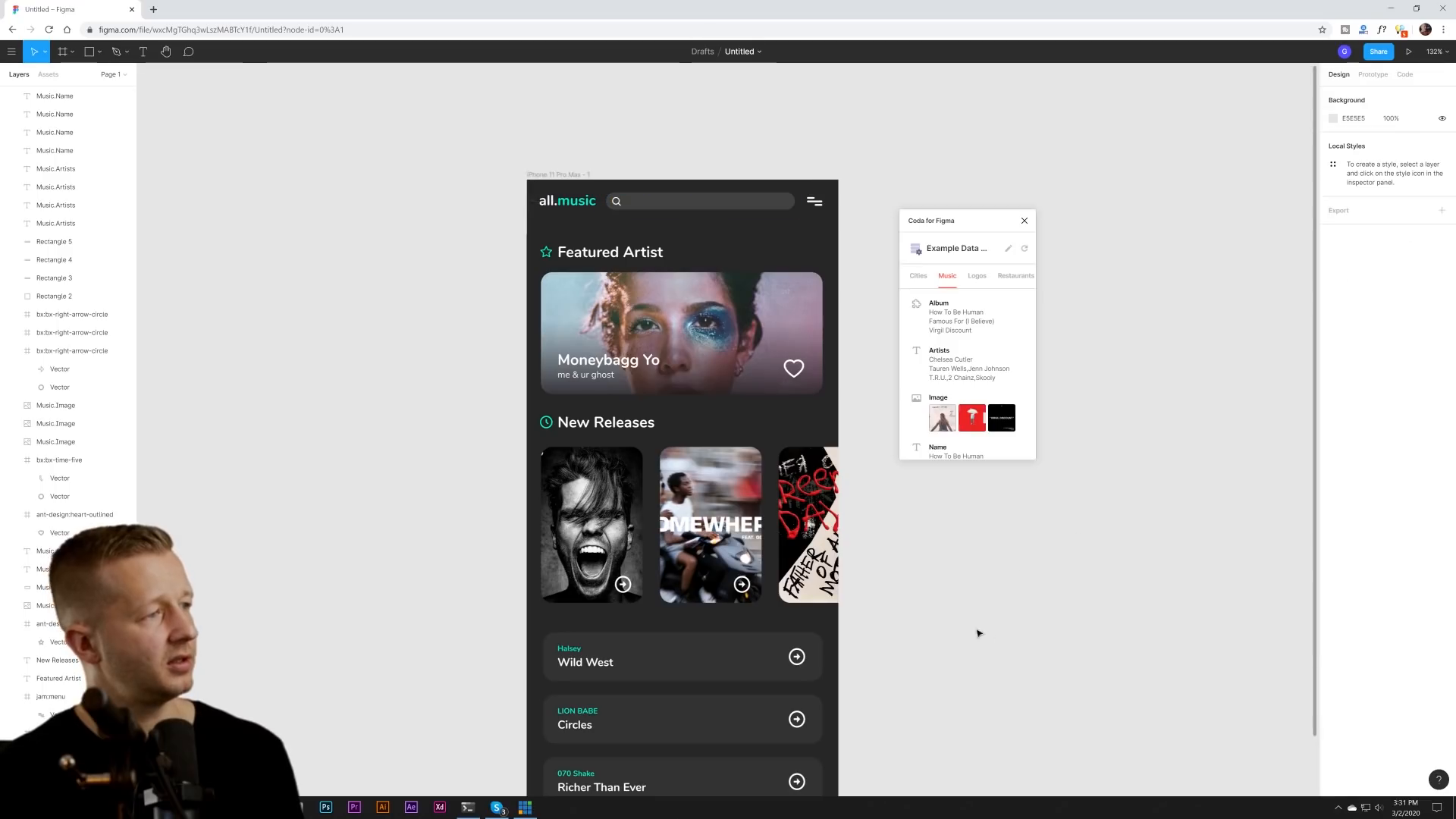
- Undo the last fill changes to the iPhone 11 Pro Max frame and the four song panel rectangles
scroll(933, 511, "down", 3)
scroll(911, 485, "down", 3)
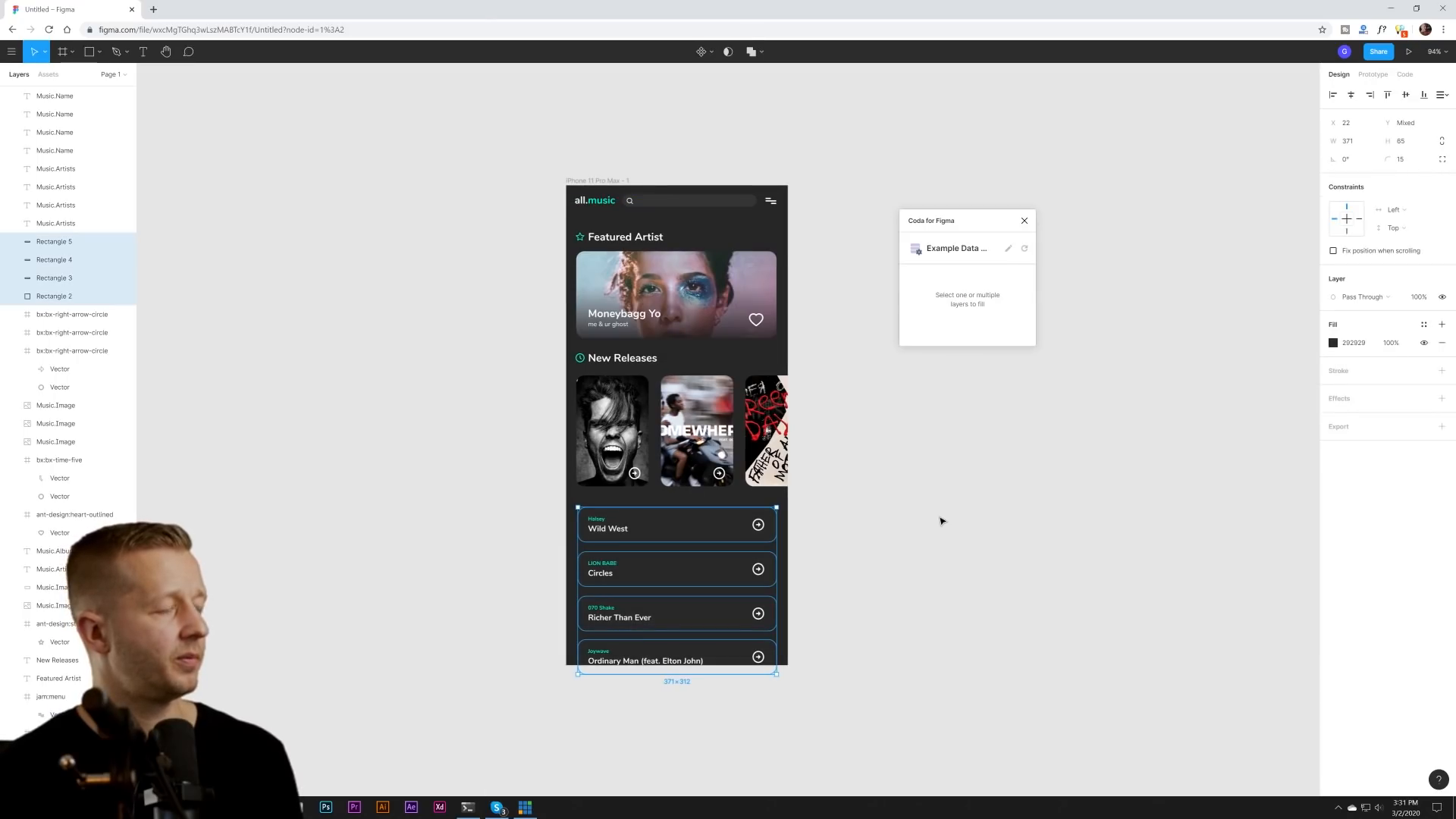
key("ctrl+z")
key("ctrl+z")
key("ctrl+z")
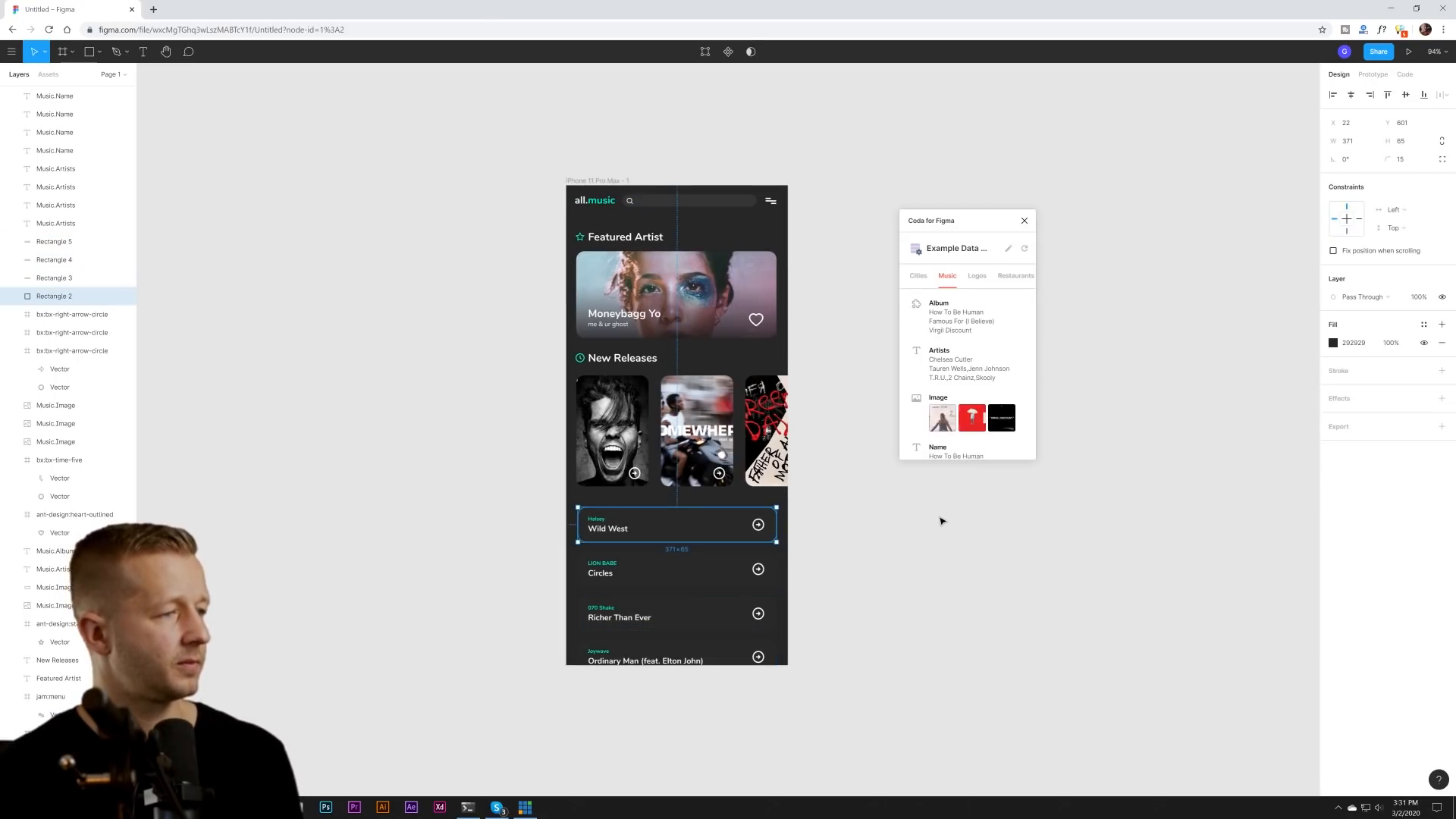
key("ctrl+z")
key("ctrl+z")
key("ctrl+z")
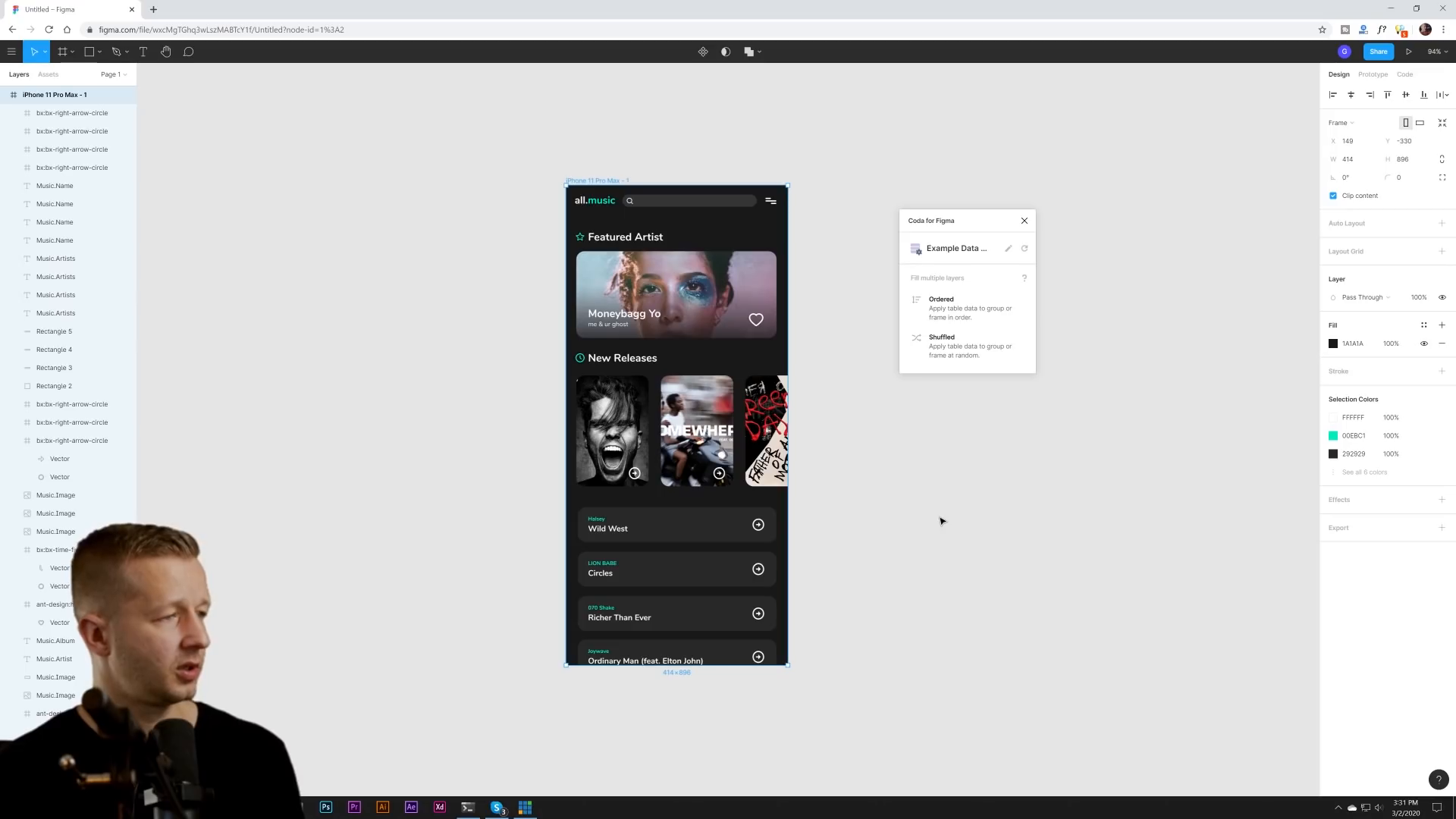
left_click(870, 527)
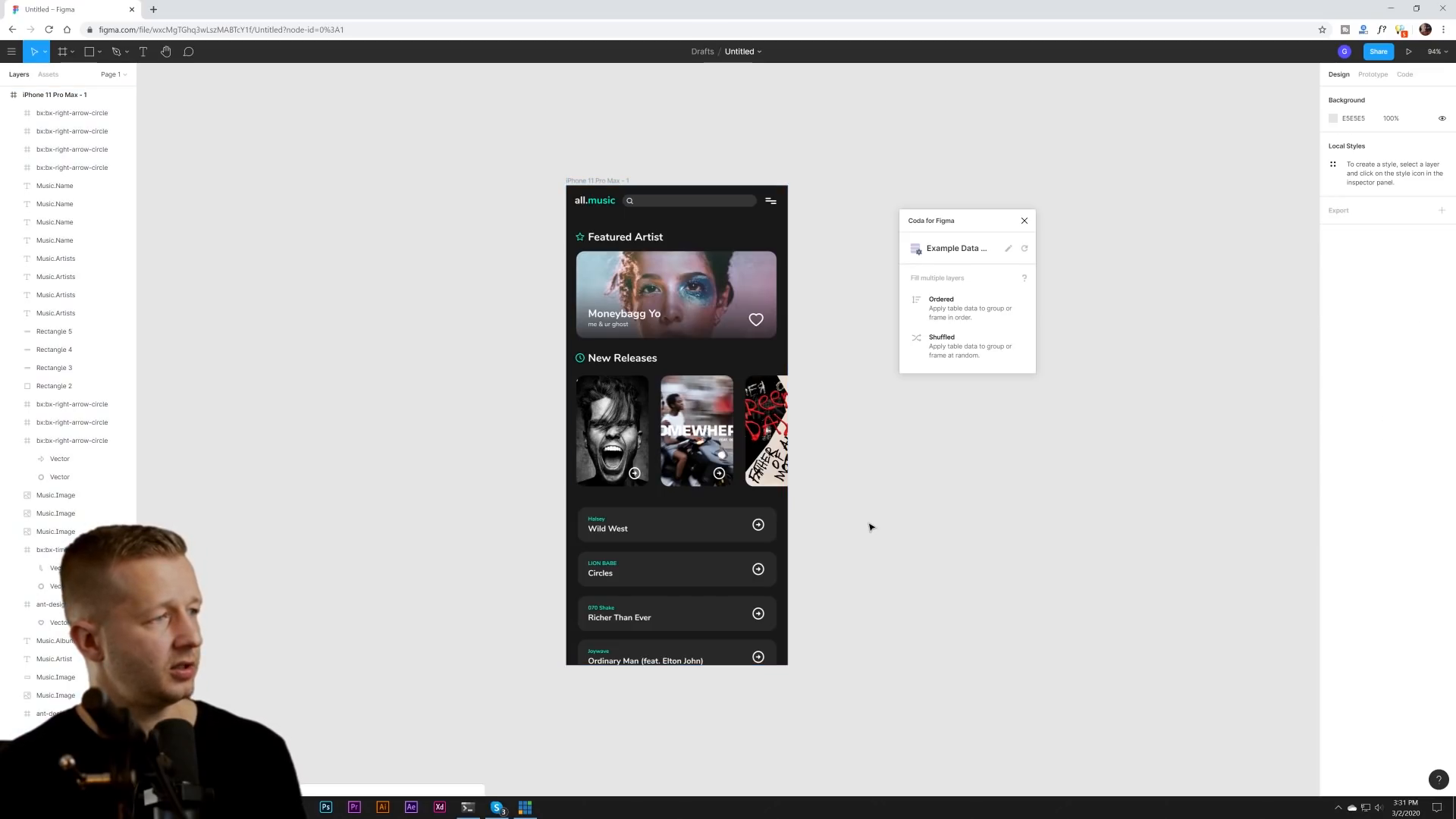
- Add a Drop Shadow effect to the three New Releases album covers
left_click(630, 439)
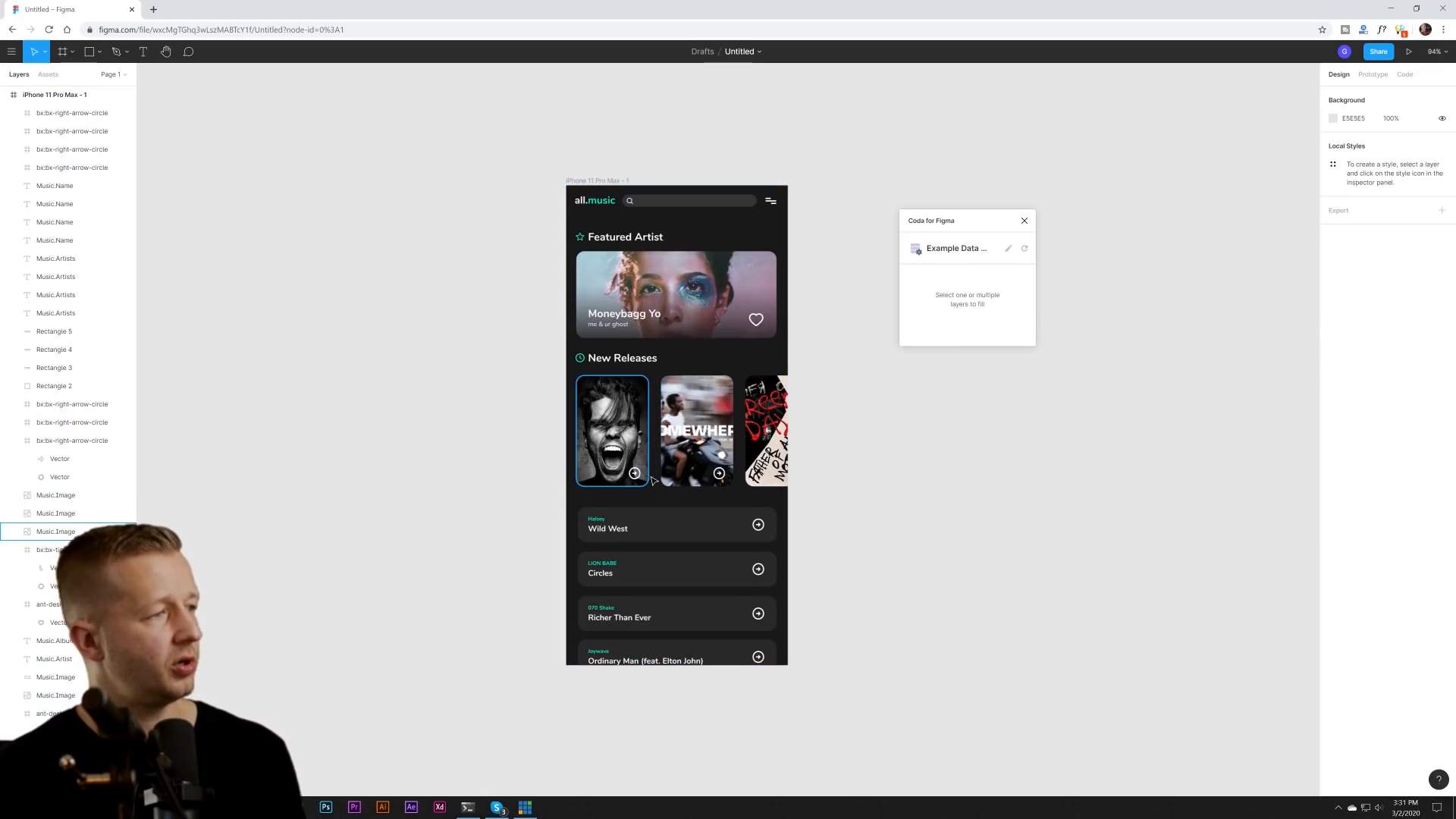
scroll(630, 439, "up", 4)
left_click(716, 407, "shift")
left_click(810, 399, "shift")
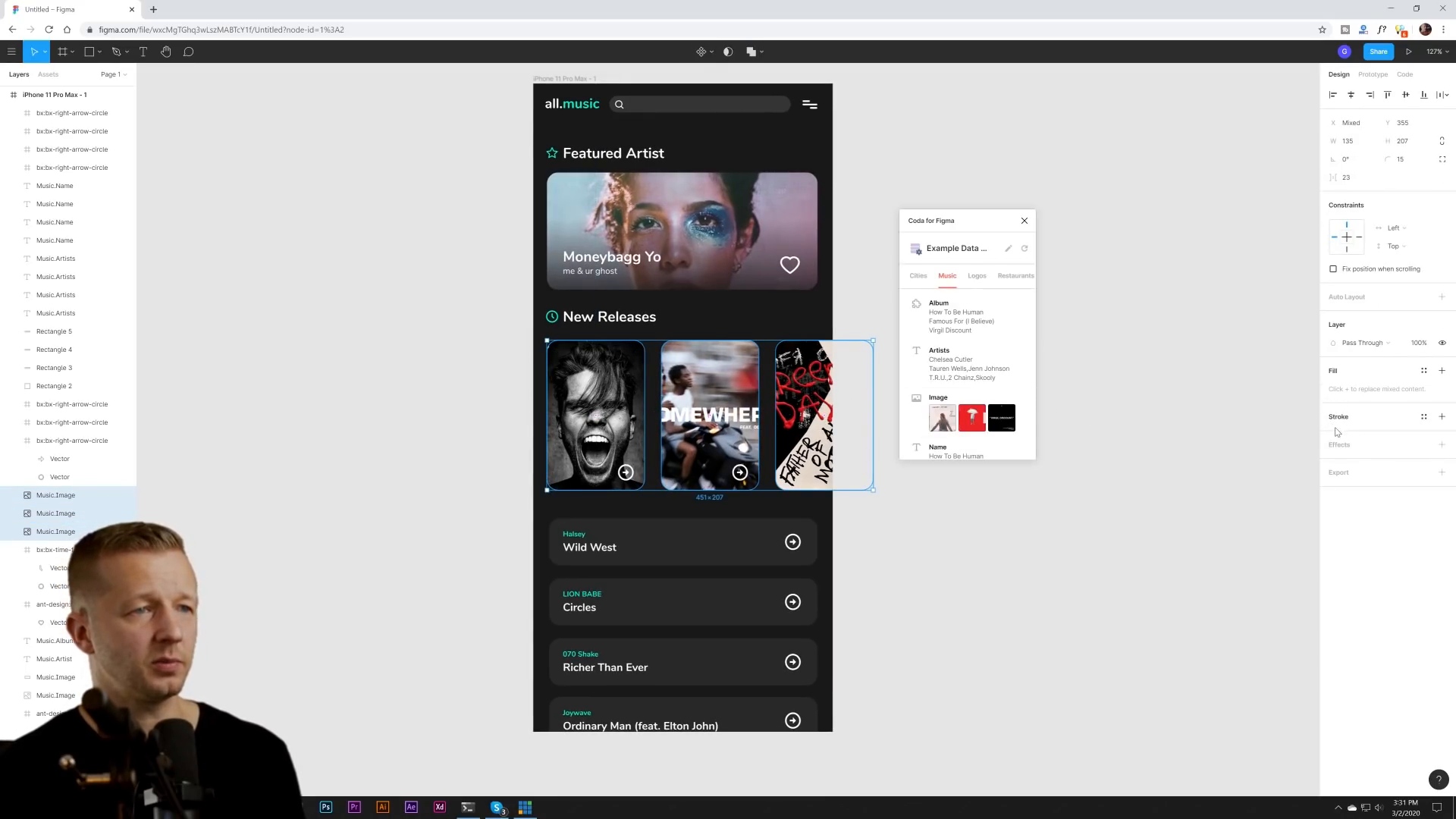
left_click(1442, 444)
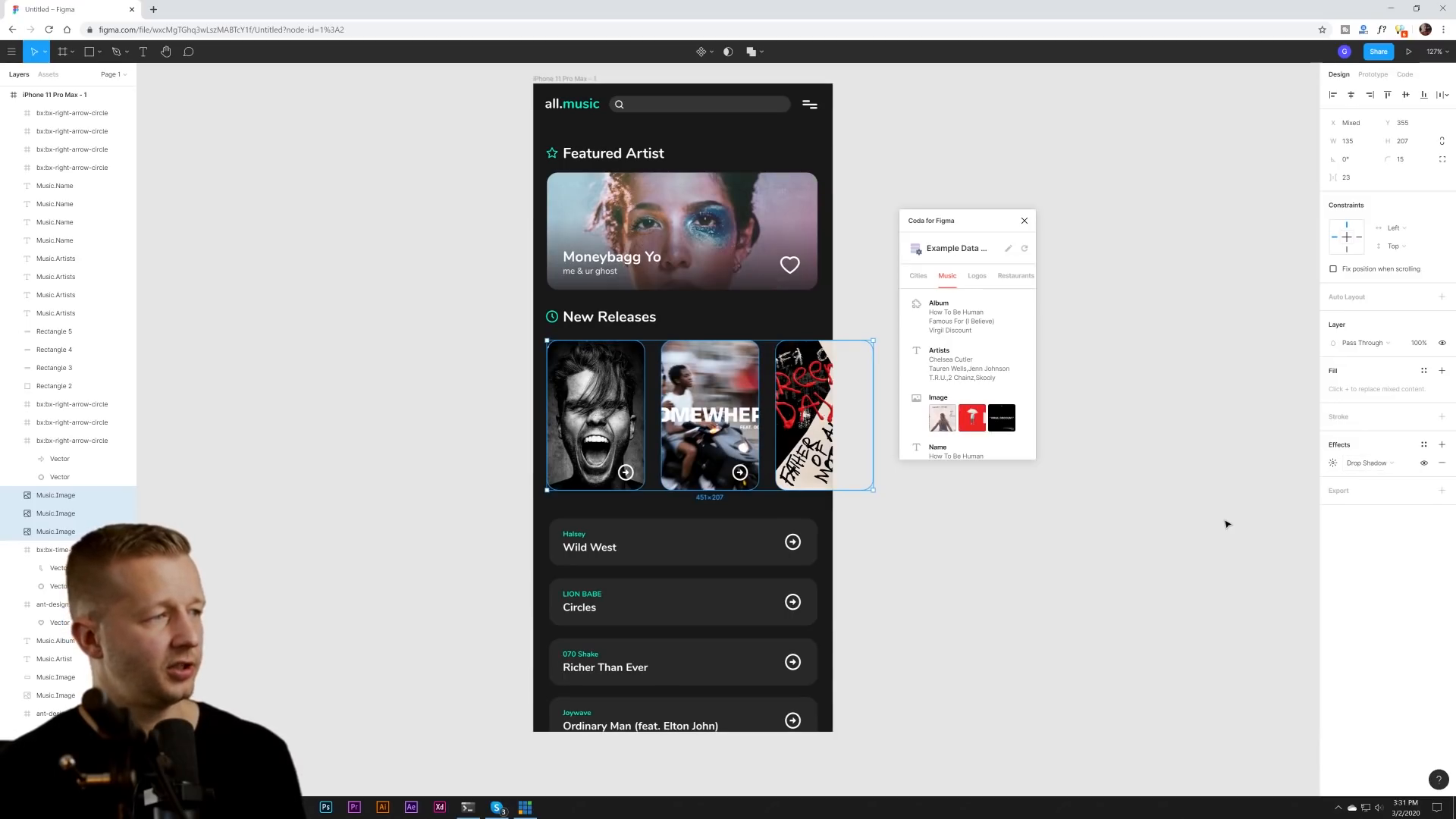
left_click(1354, 464)
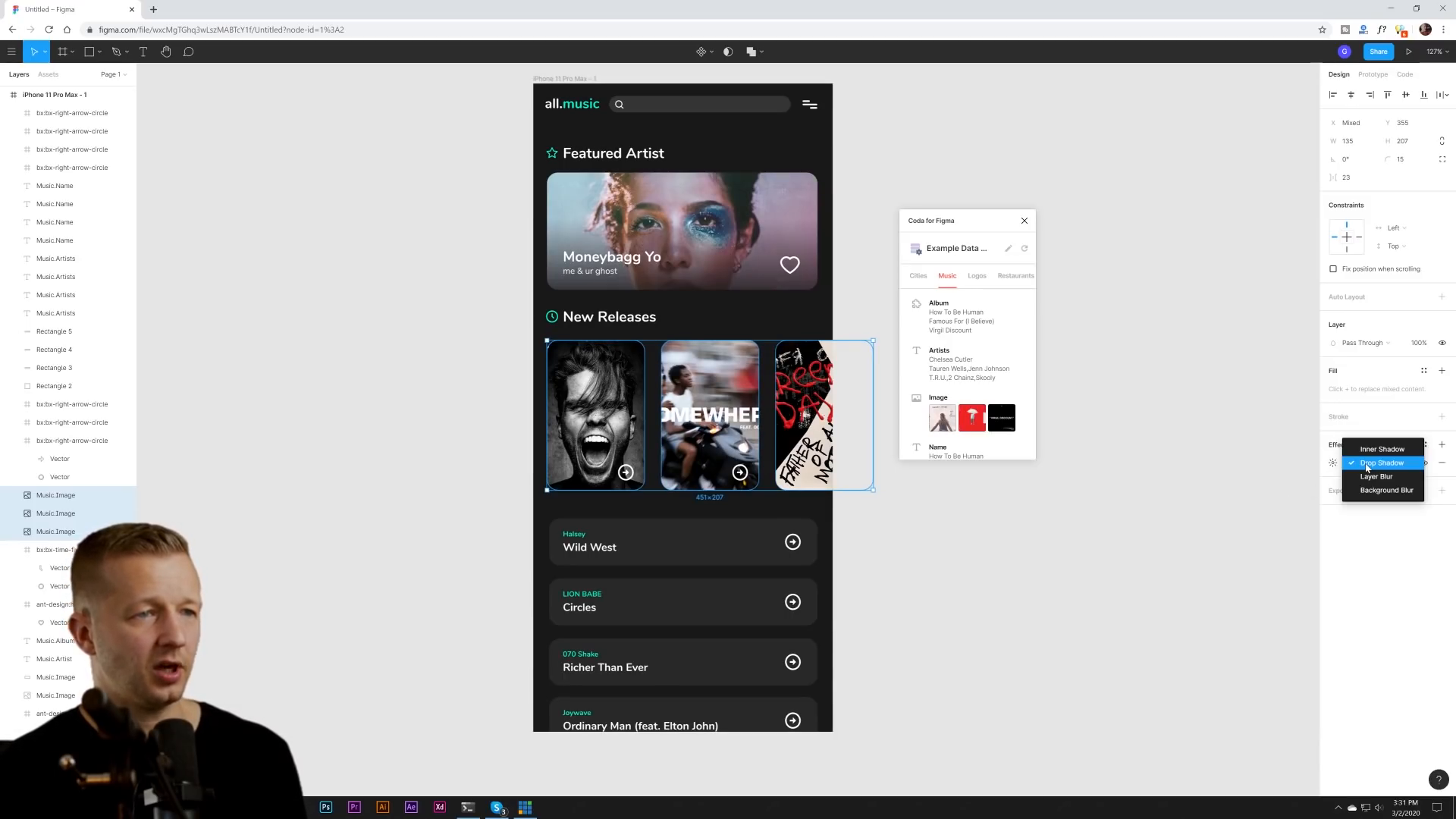
left_click(1367, 466)
- Set the album covers' drop shadow to blur 15, X 10, Y 10 and 44% opacity
left_click(1333, 464)
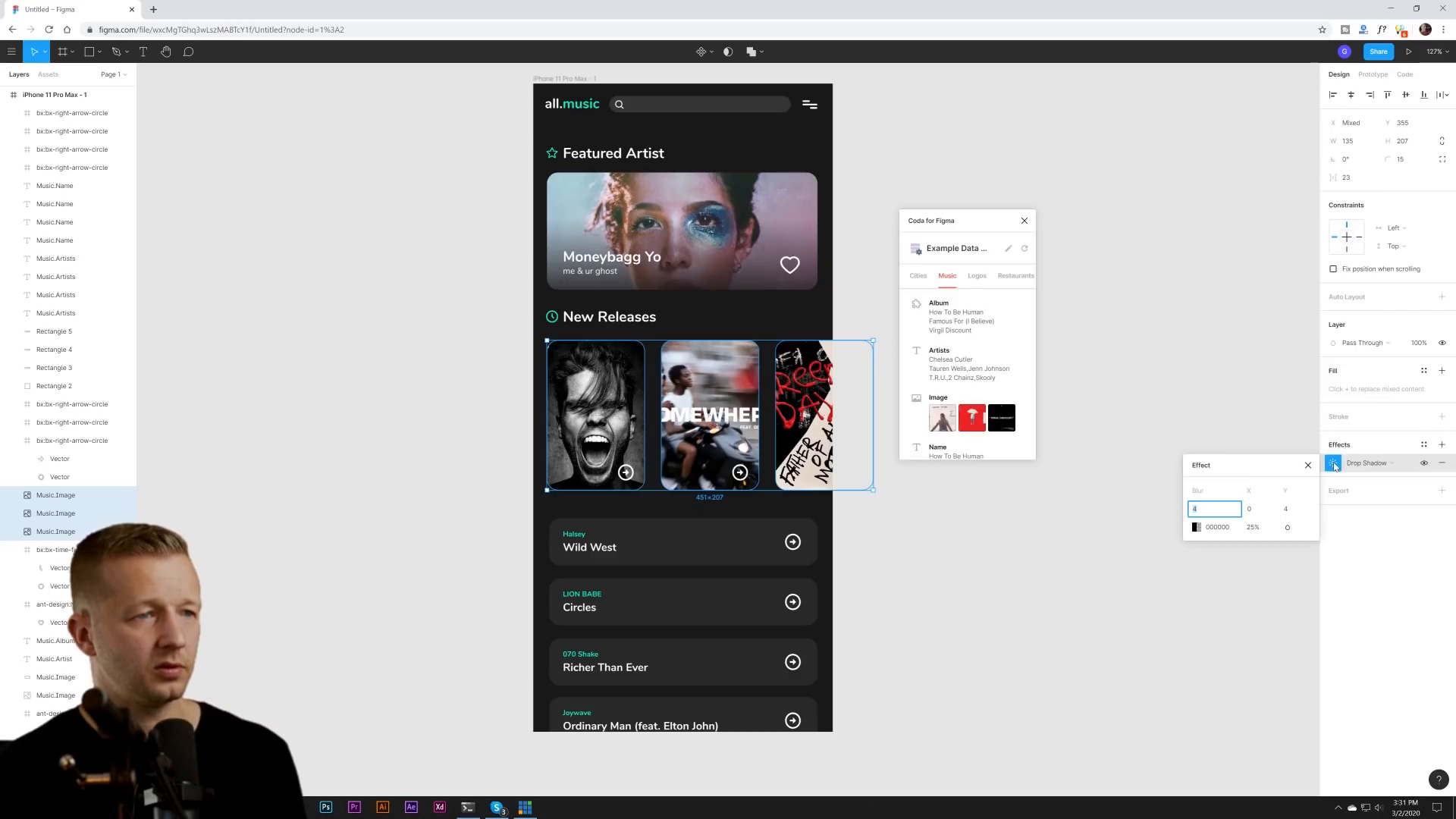
left_click(1215, 509)
type("15")
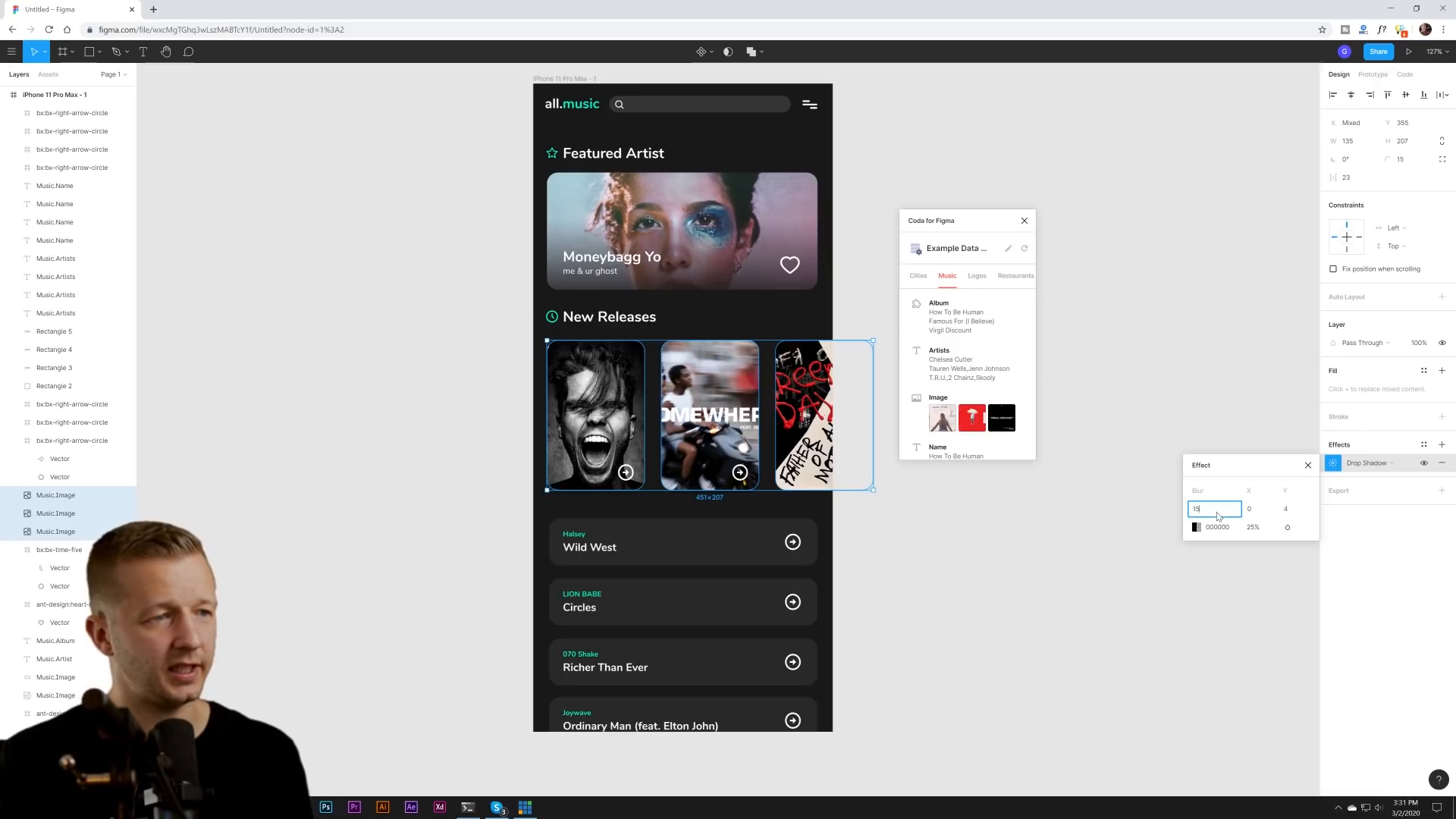
key("Tab")
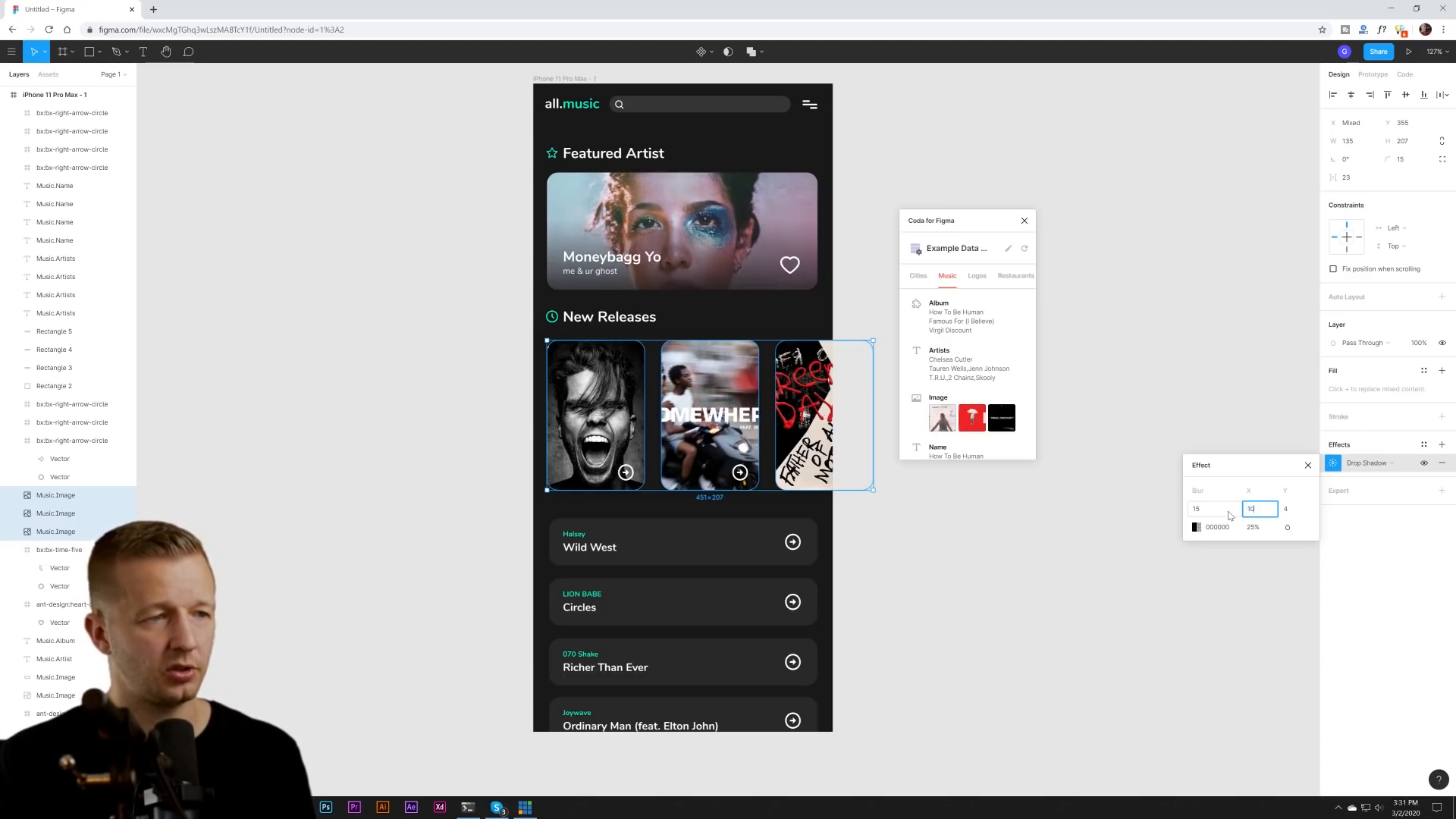
type("10")
key("Tab")
key("Return")
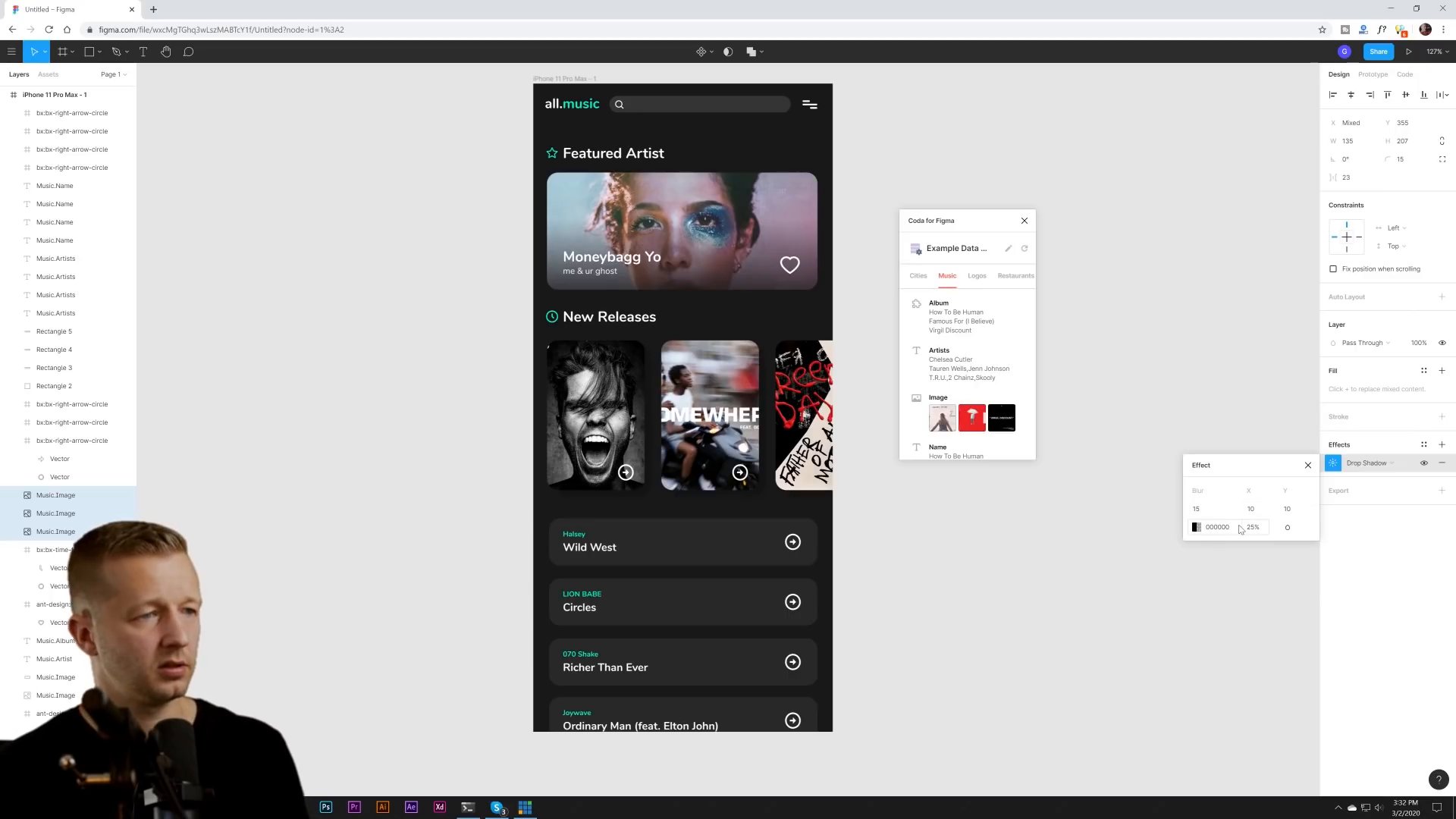
left_click(1254, 528)
key("Up")
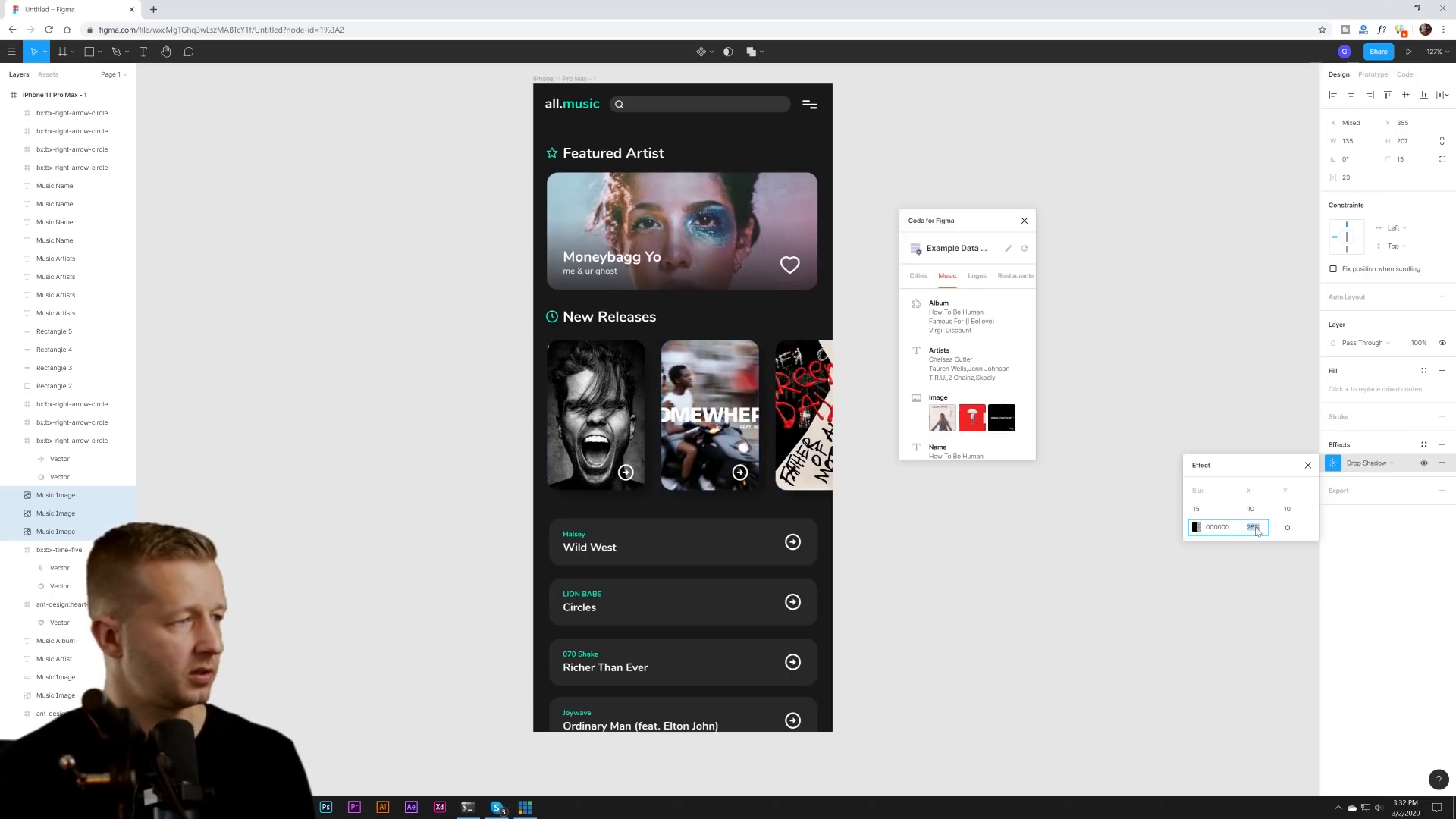
left_click(964, 563)
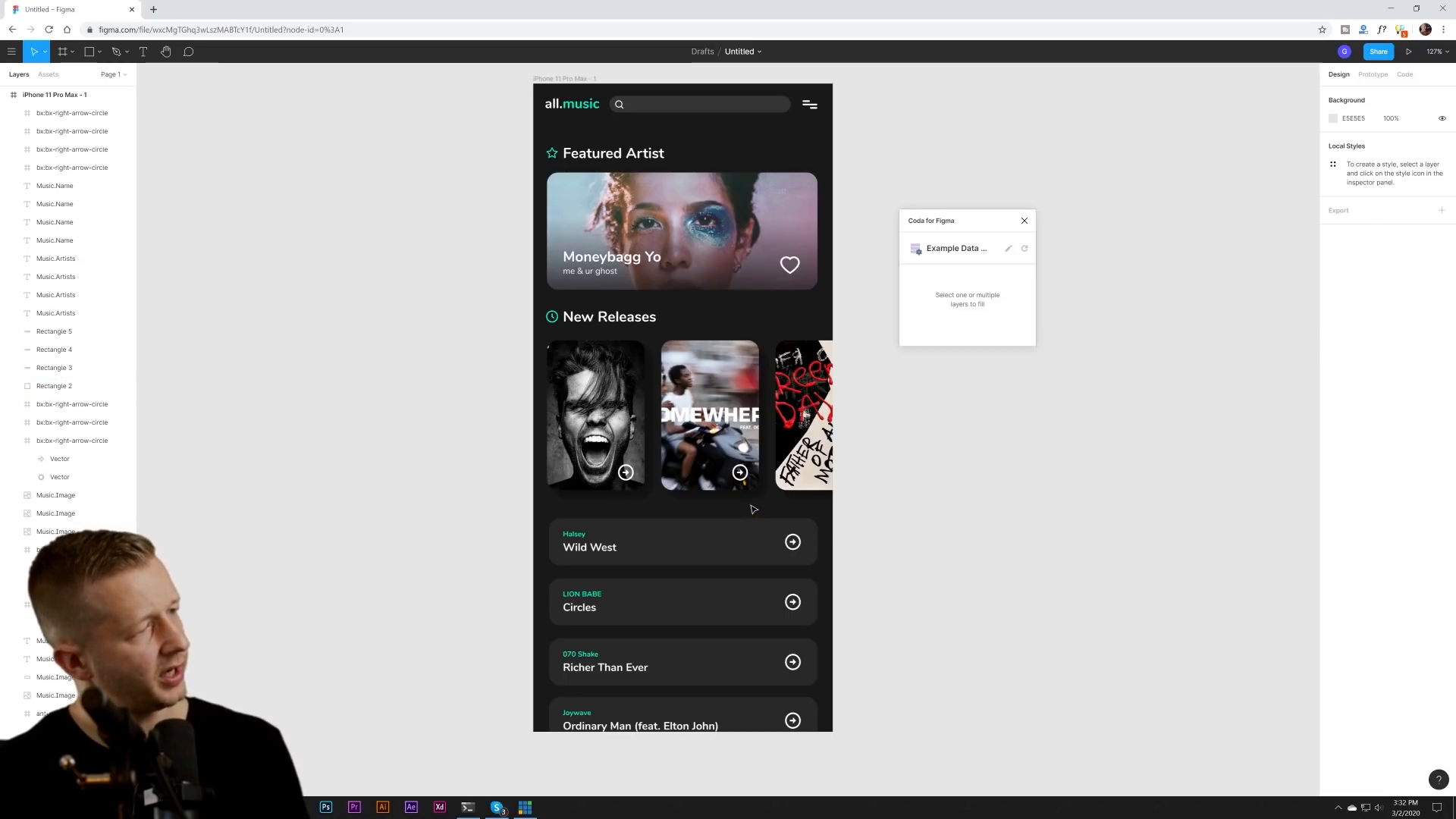
- Lighten the background fill of the iPhone 11 Pro Max frame to 2C2C2C
left_click(552, 80)
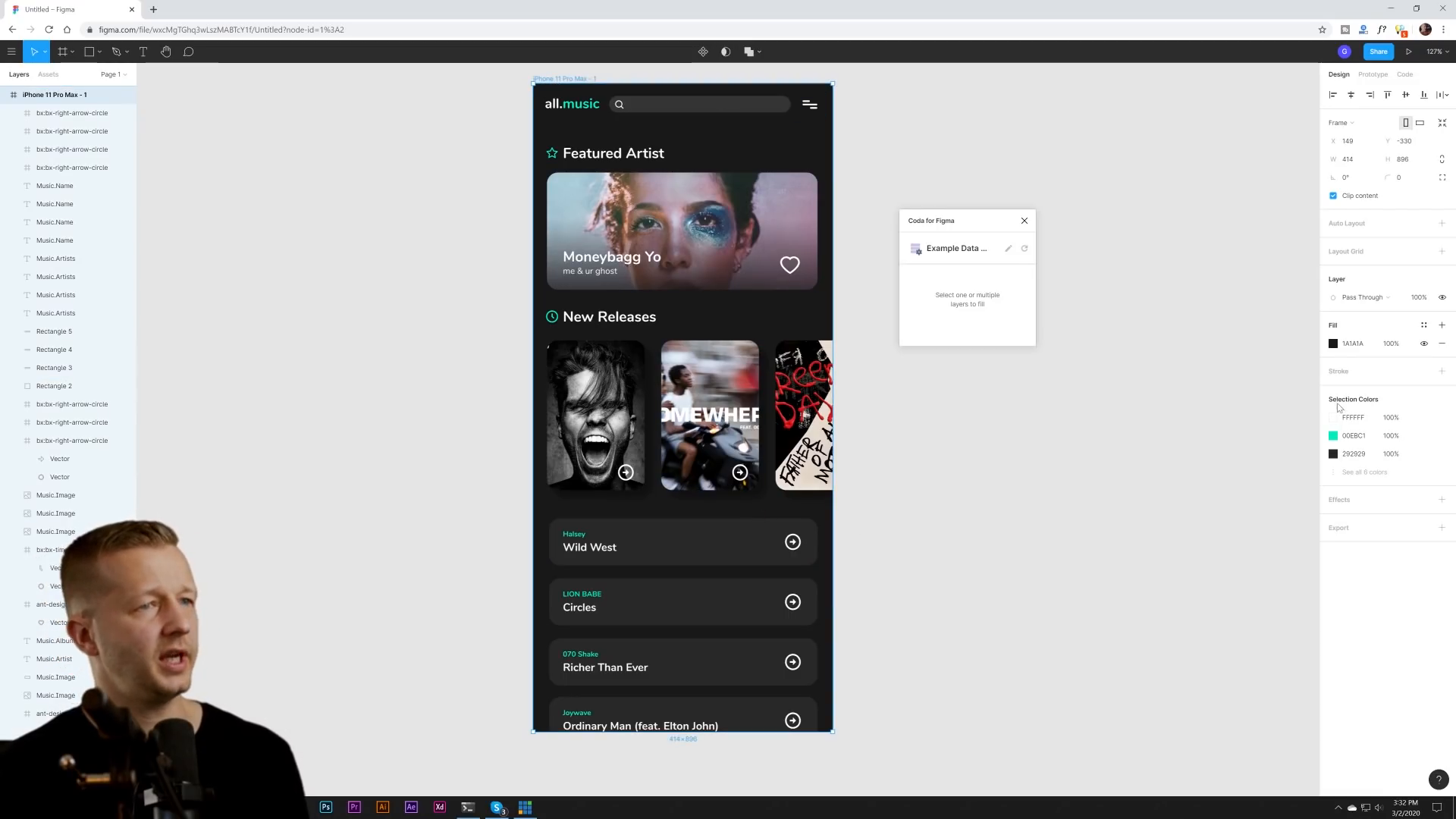
left_click(1333, 344)
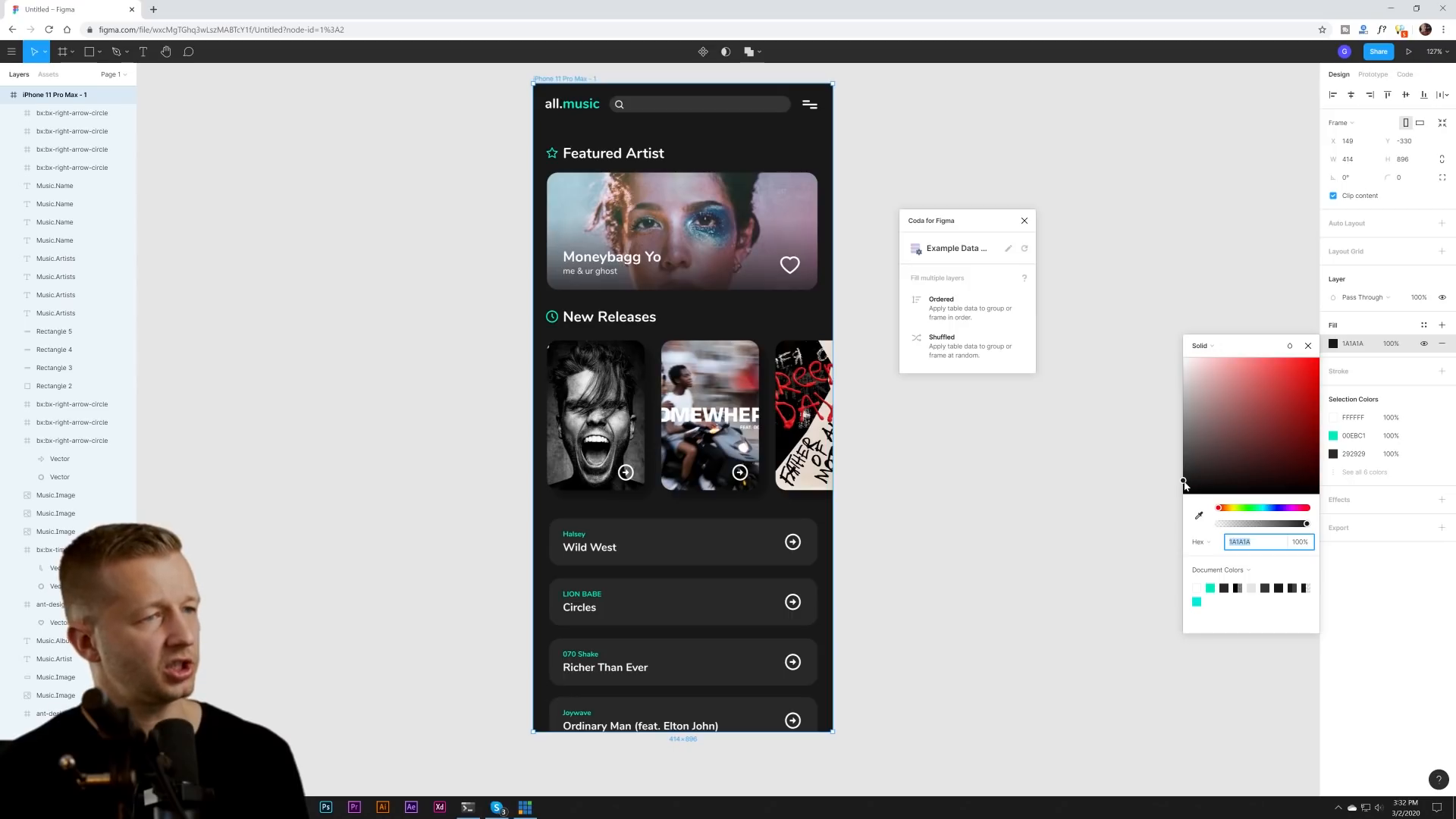
left_click_drag(1184, 484, 1144, 479)
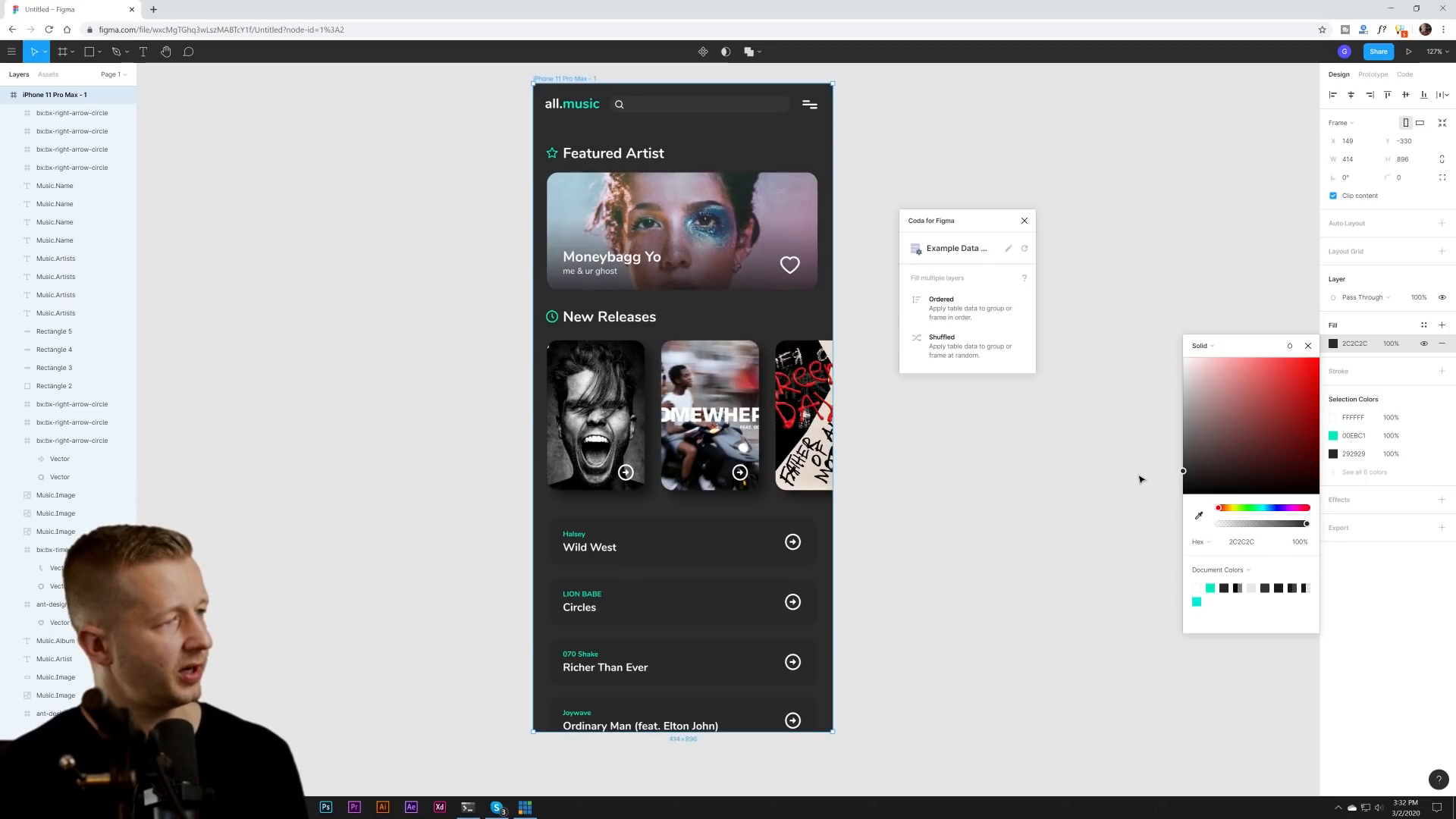
left_click(1001, 469)
- Lower the drop shadow opacity of the three New Releases album covers to 21%
left_click(613, 403)
left_click(701, 406, "shift")
left_click(805, 410, "shift")
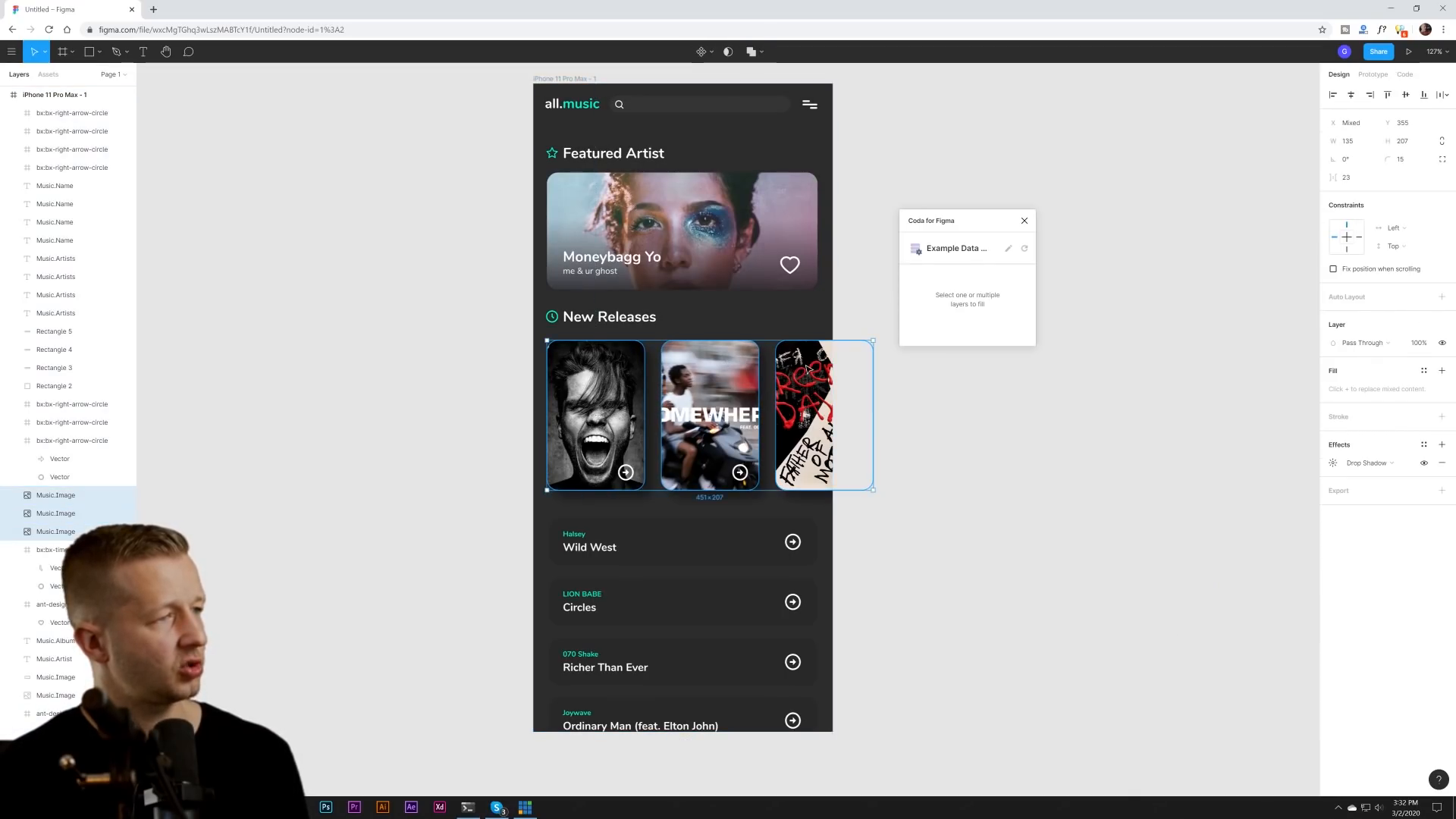
left_click(1334, 463)
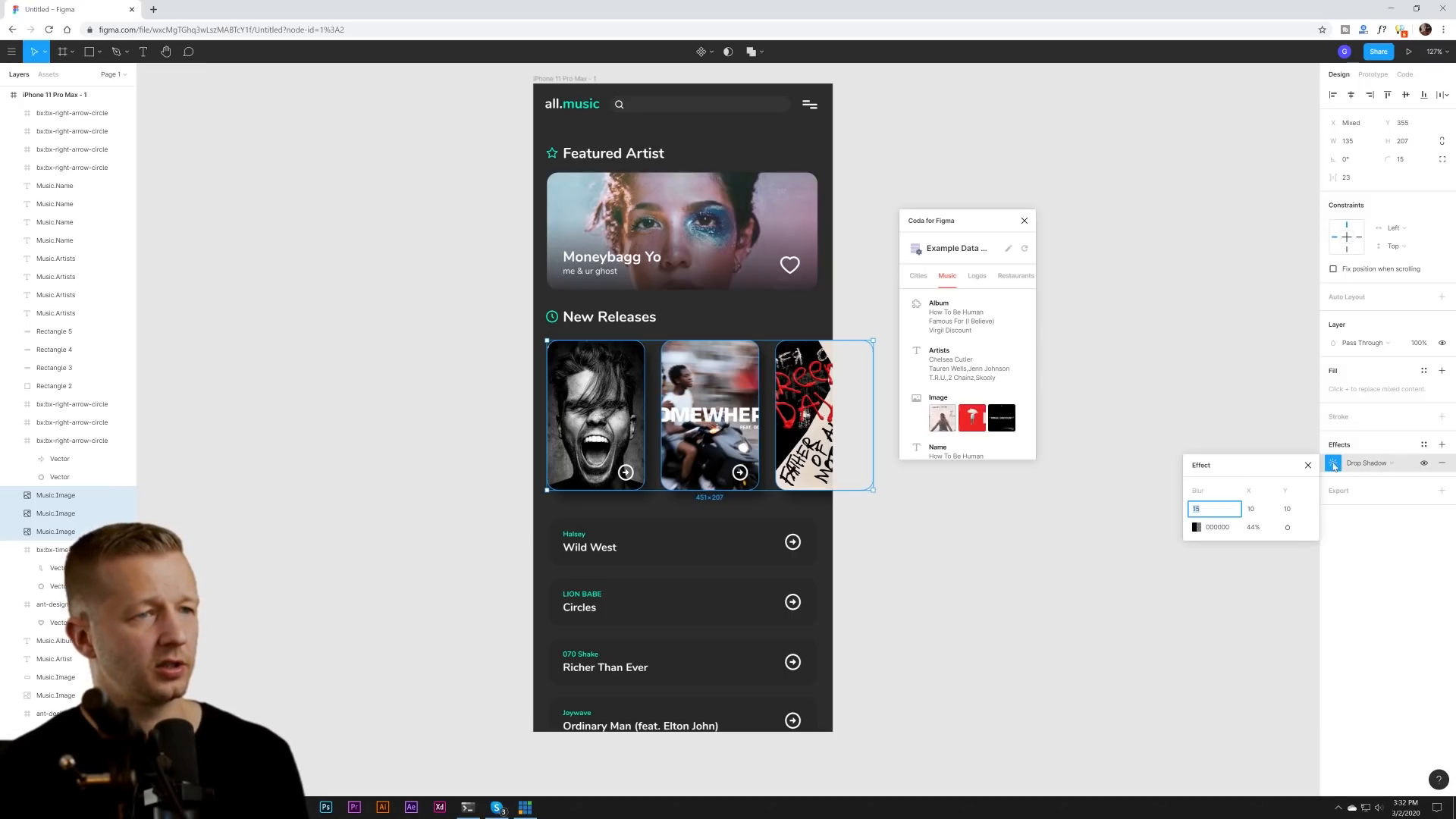
left_click(1265, 531)
key("Down")
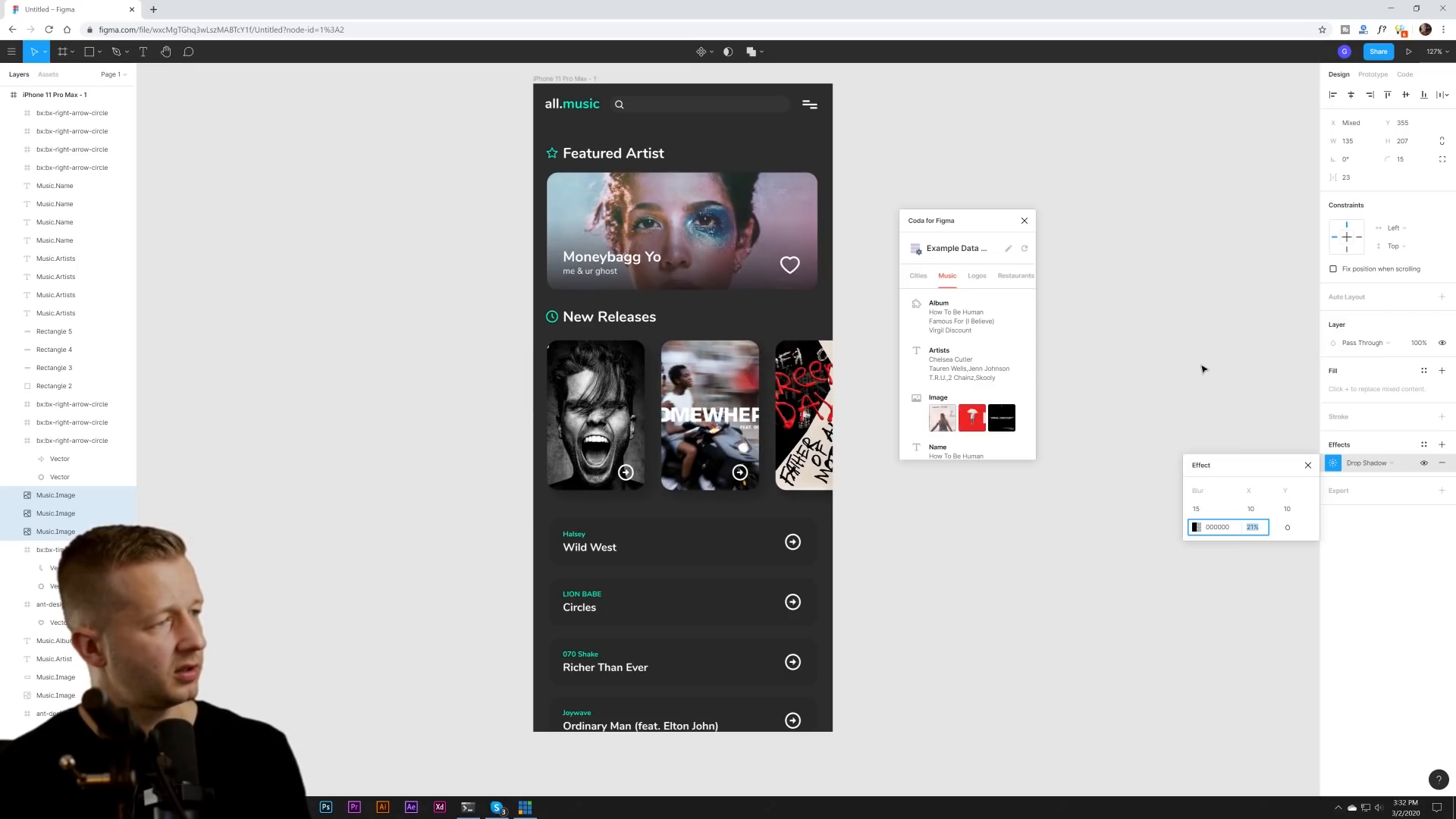
left_click(1191, 377)
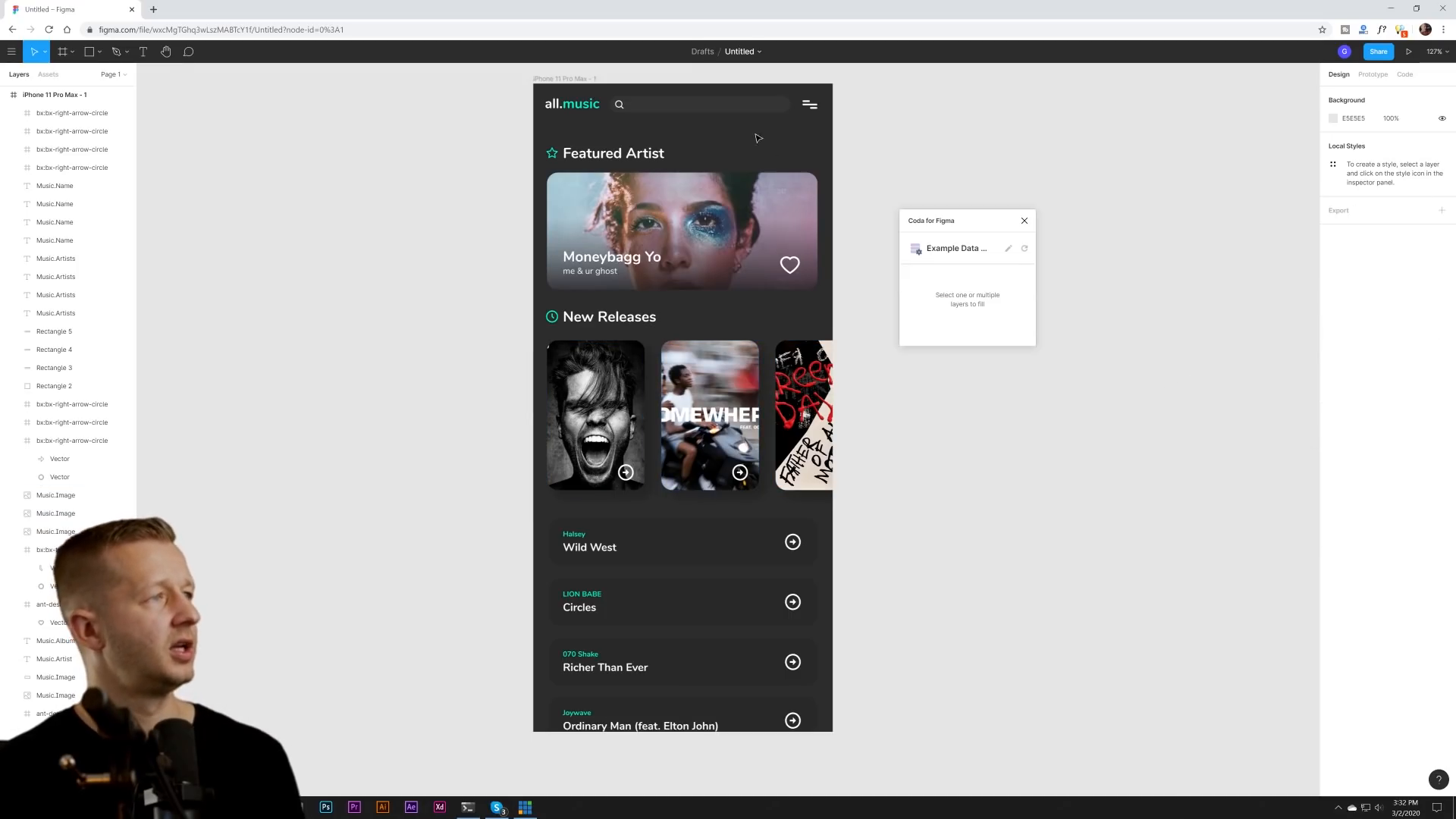
- Lighten the fill of the search bar next to the all.music logo
left_click(751, 105)
left_click(1333, 343)
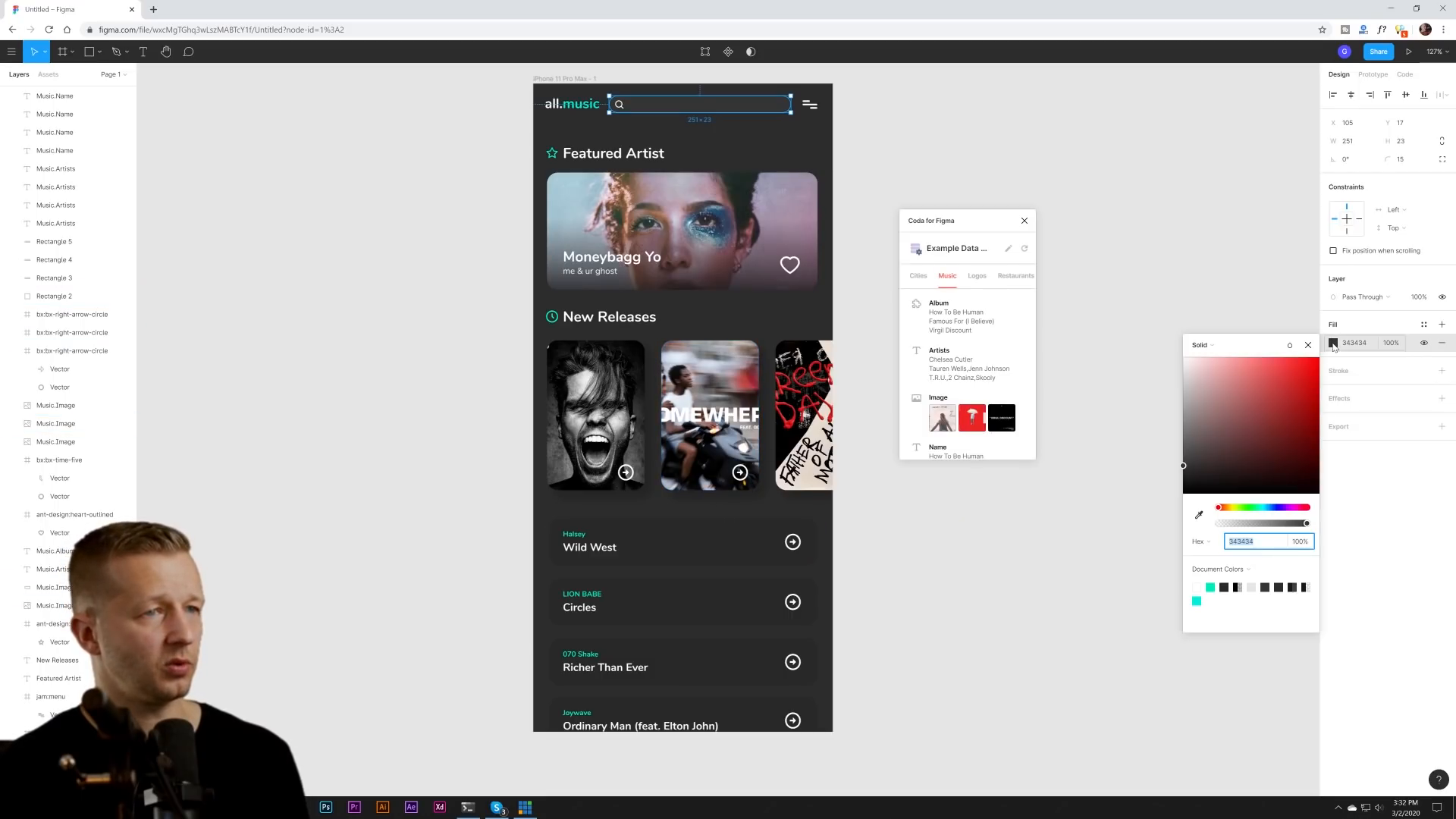
left_click_drag(1185, 472, 1163, 465)
left_click(900, 585)
- Lighten the fill of the four song panel rectangles below the album covers to 363636
left_click(743, 546)
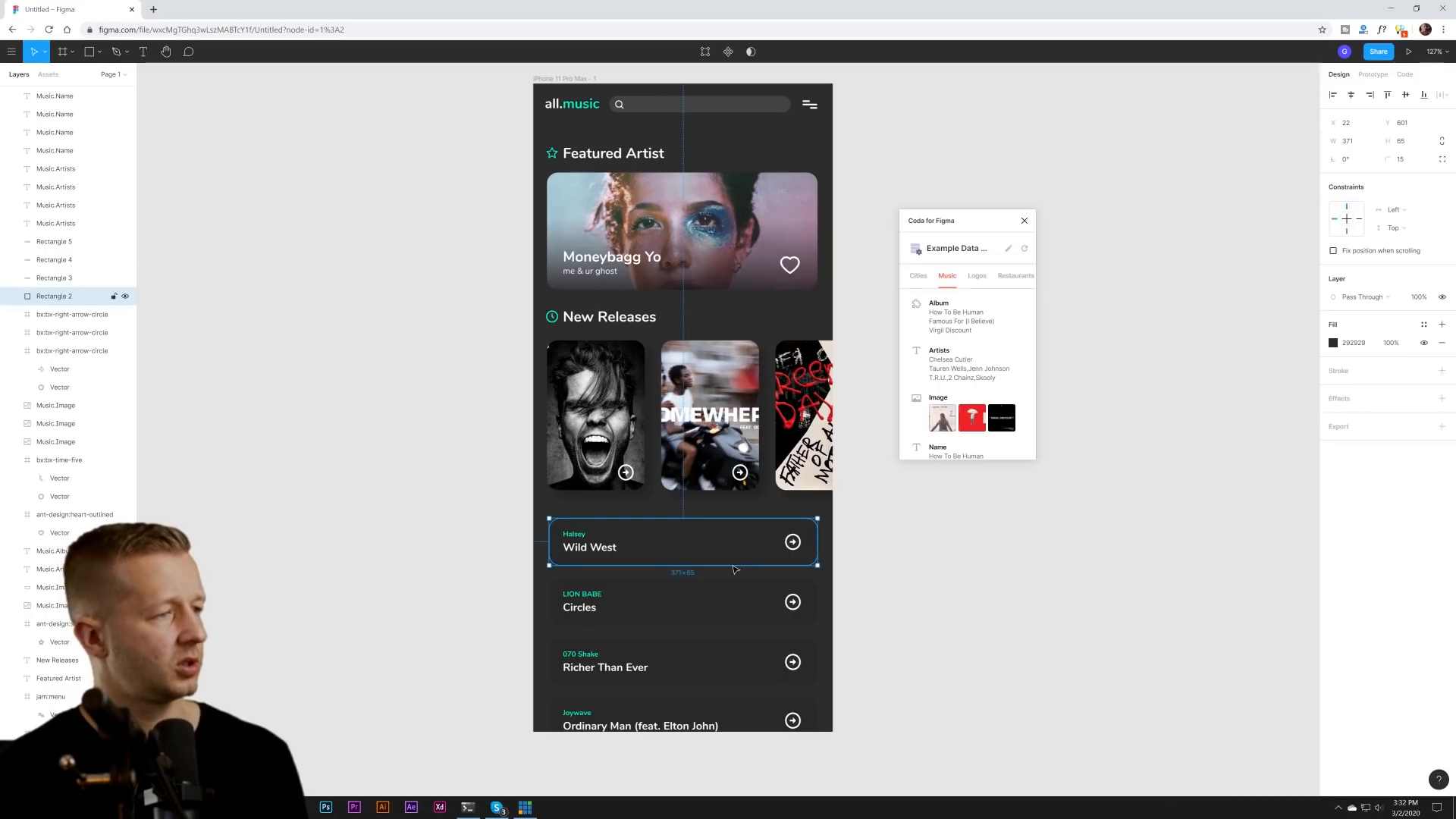
left_click(742, 603, "shift")
left_click(742, 656, "shift")
left_click(742, 717, "shift")
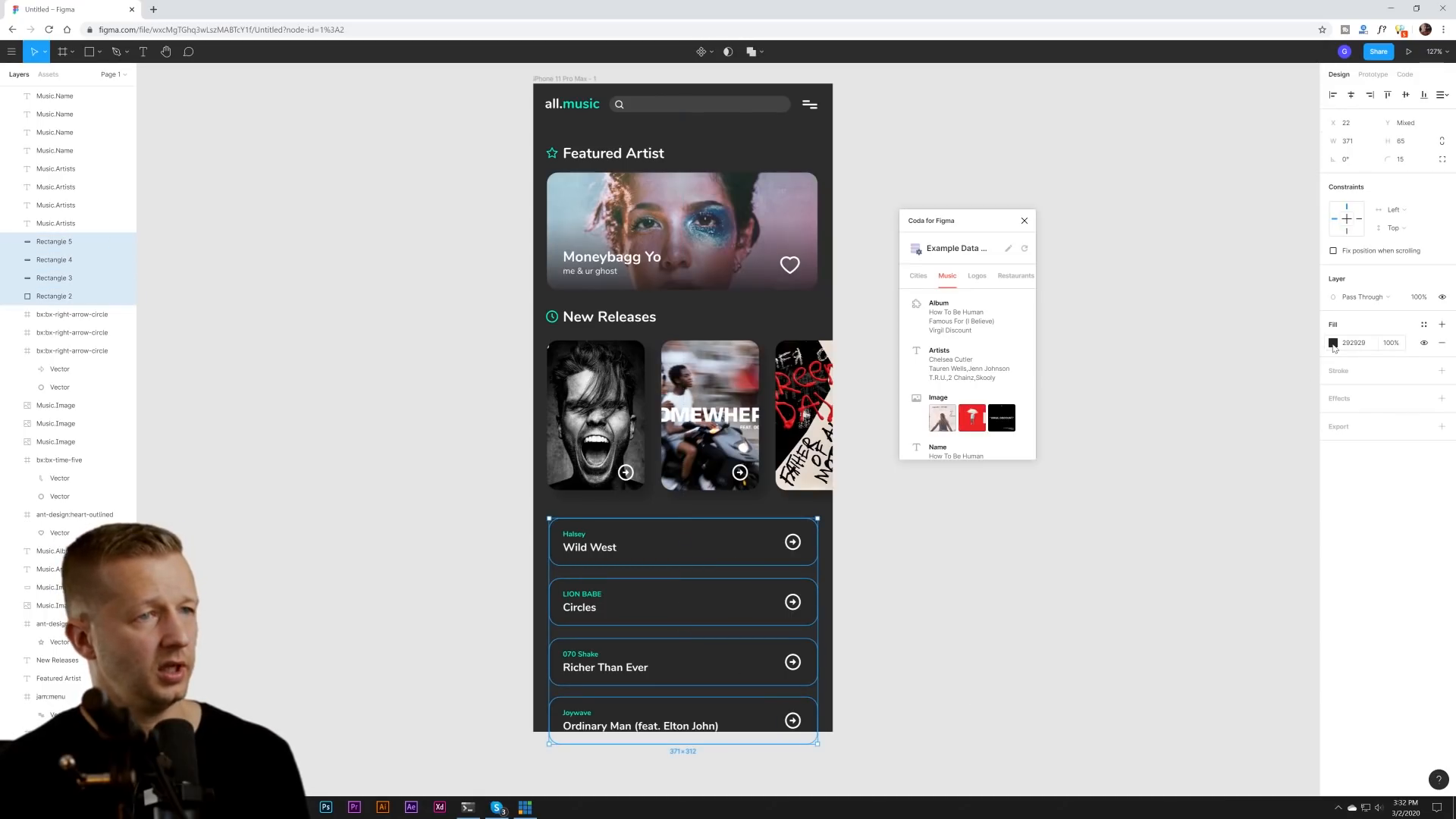
left_click(1333, 342)
left_click_drag(1196, 461, 1184, 468)
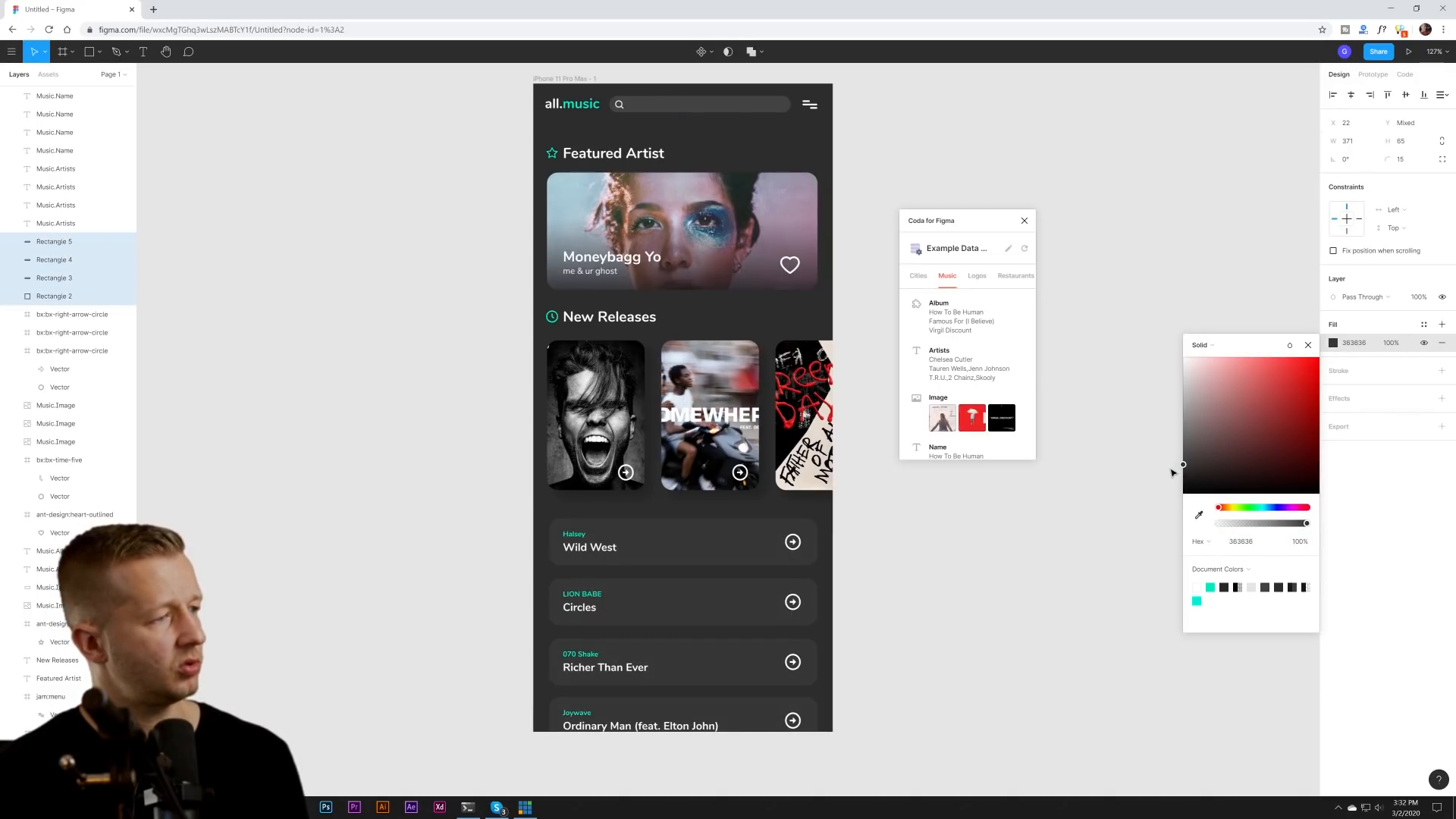
left_click(1092, 551)
- Close the Code for Figma plugin window
left_click_drag(1018, 530, 961, 588)
scroll(891, 563, "down", 1)
scroll(867, 521, "down", 2, "ctrl")
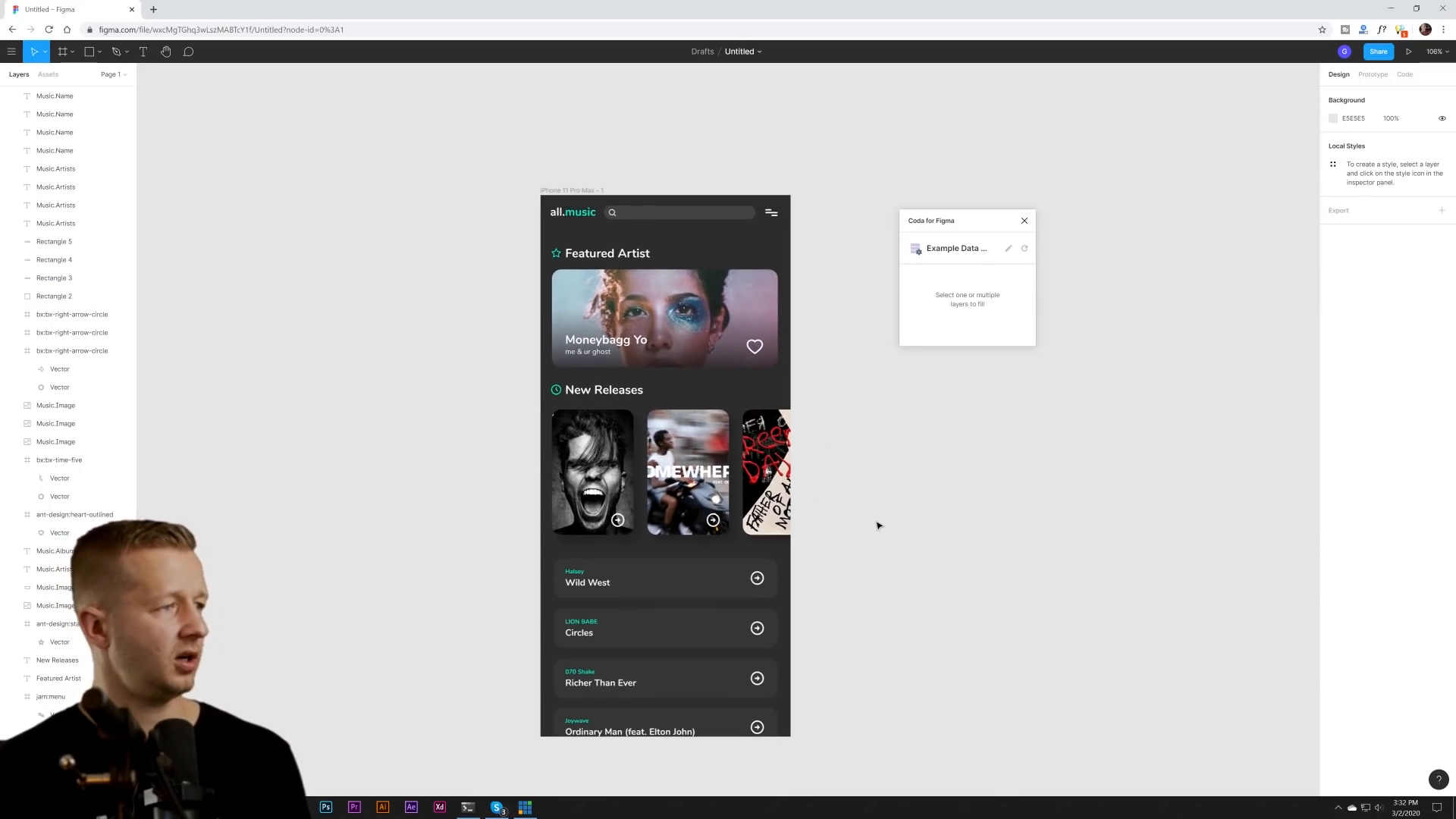
scroll(878, 523, "up", 2)
left_click(1025, 222)
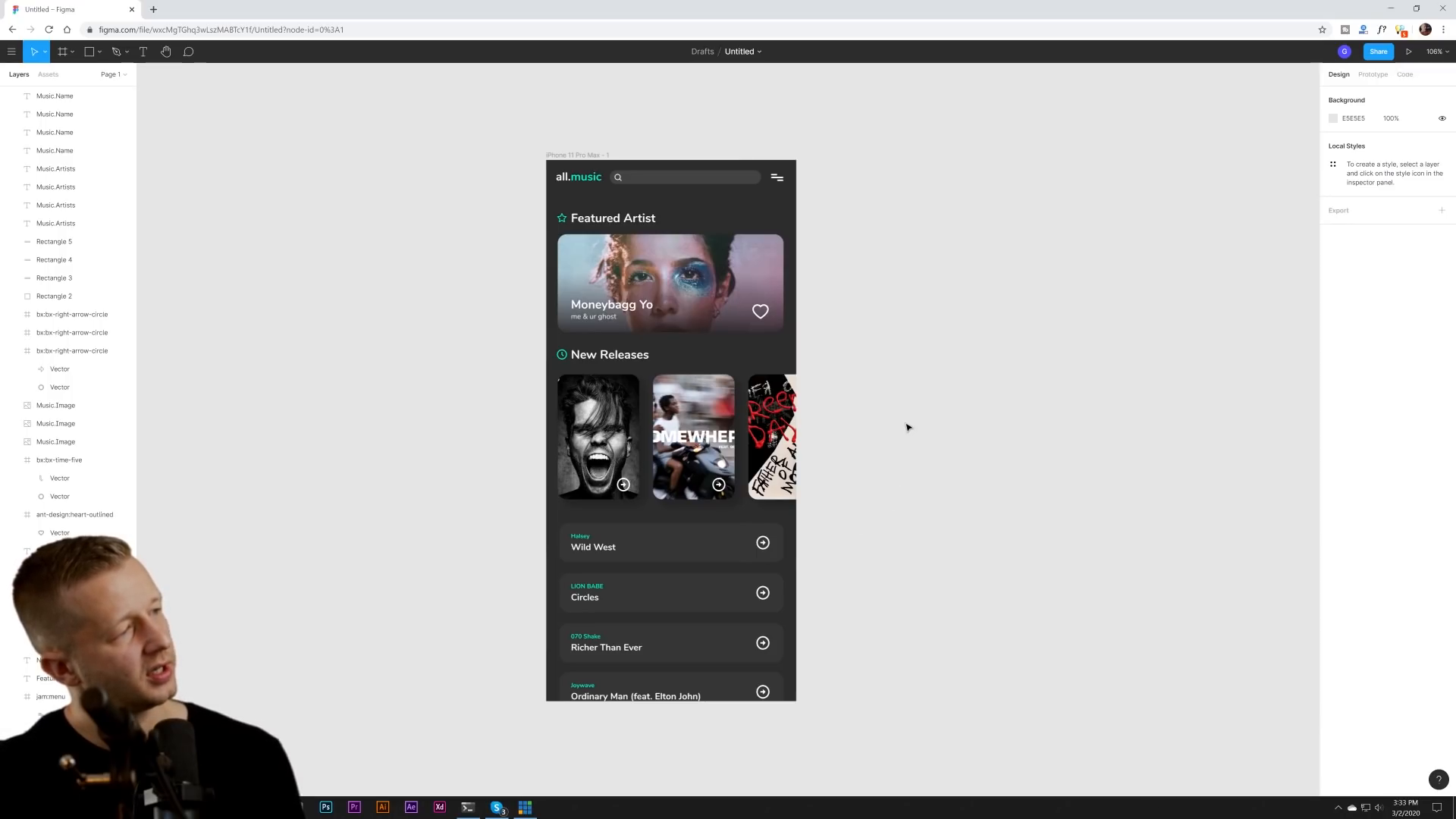
left_click_drag(908, 427, 926, 459)
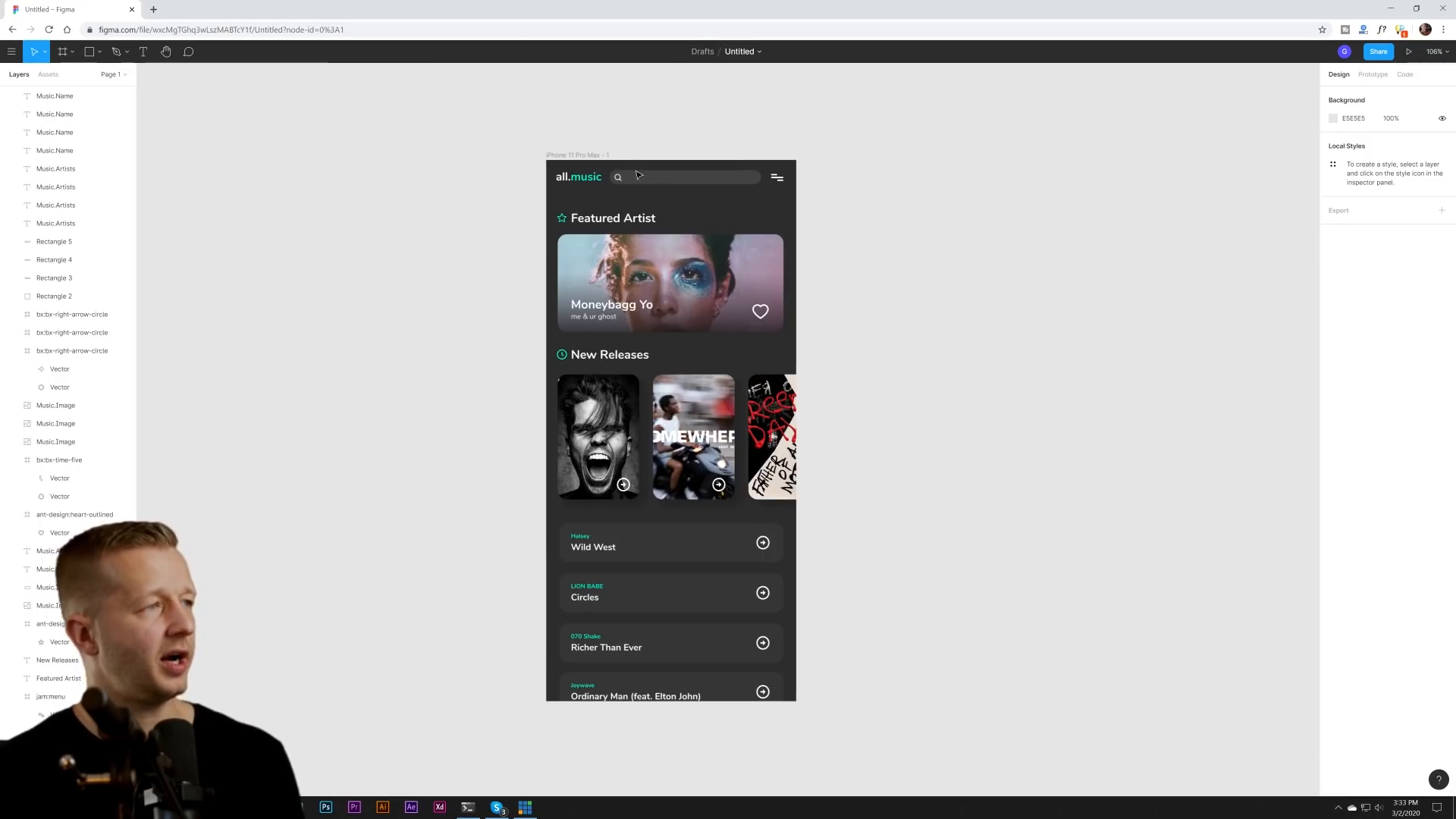
- Darken the background fill of the iPhone 11 Pro Max frame to 242424
left_click(593, 156)
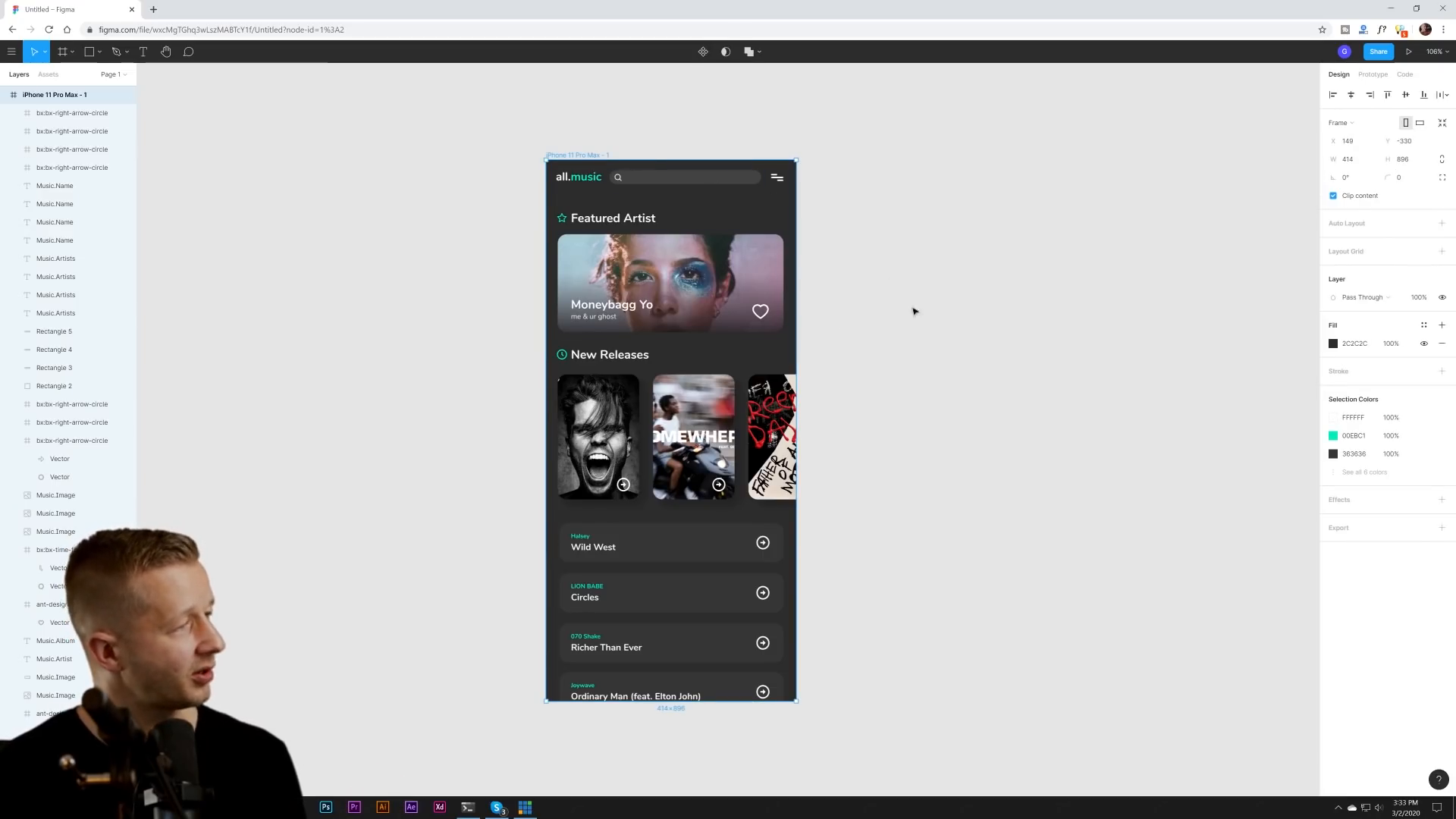
left_click(1332, 344)
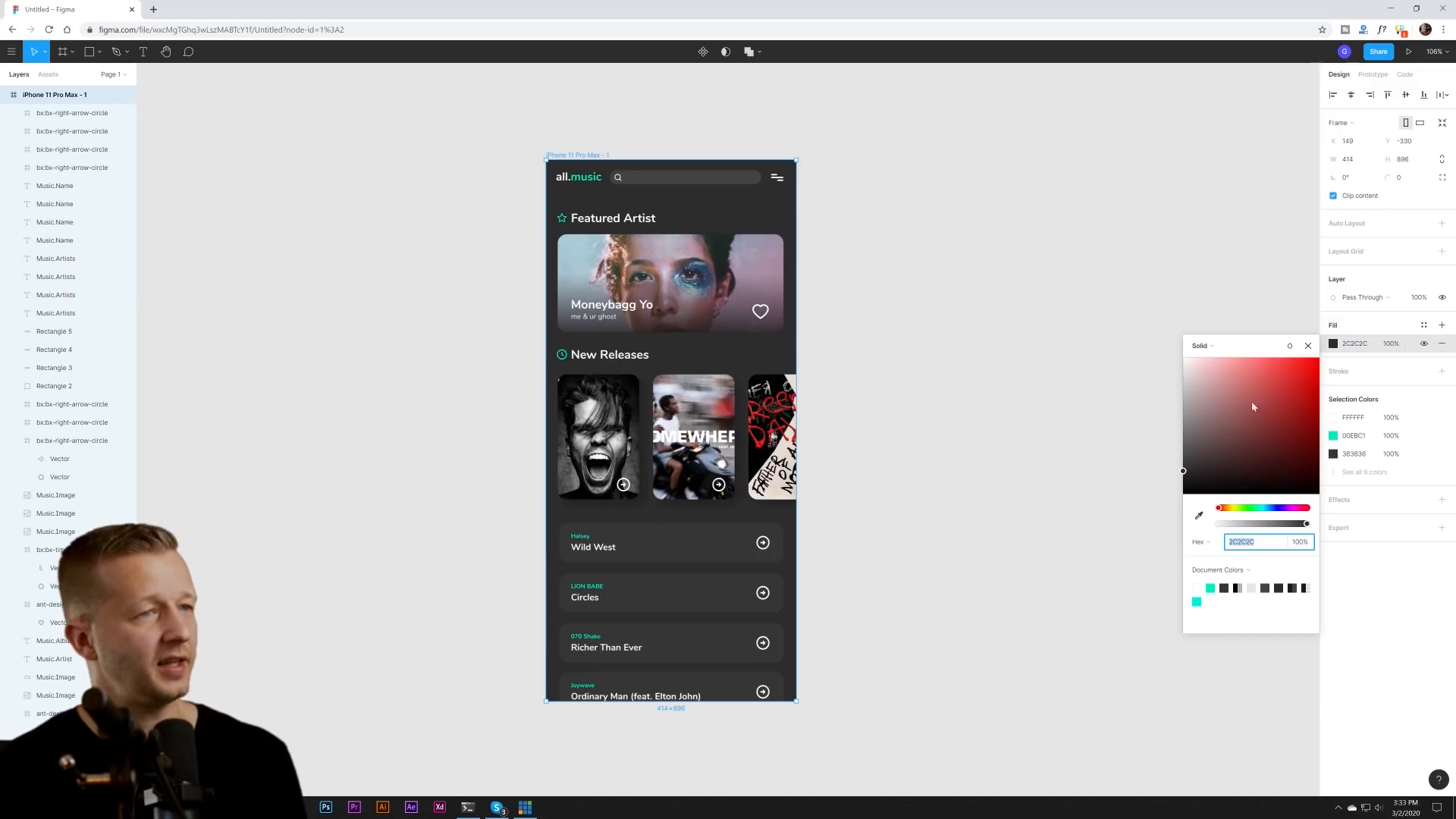
left_click_drag(1187, 472, 1165, 479)
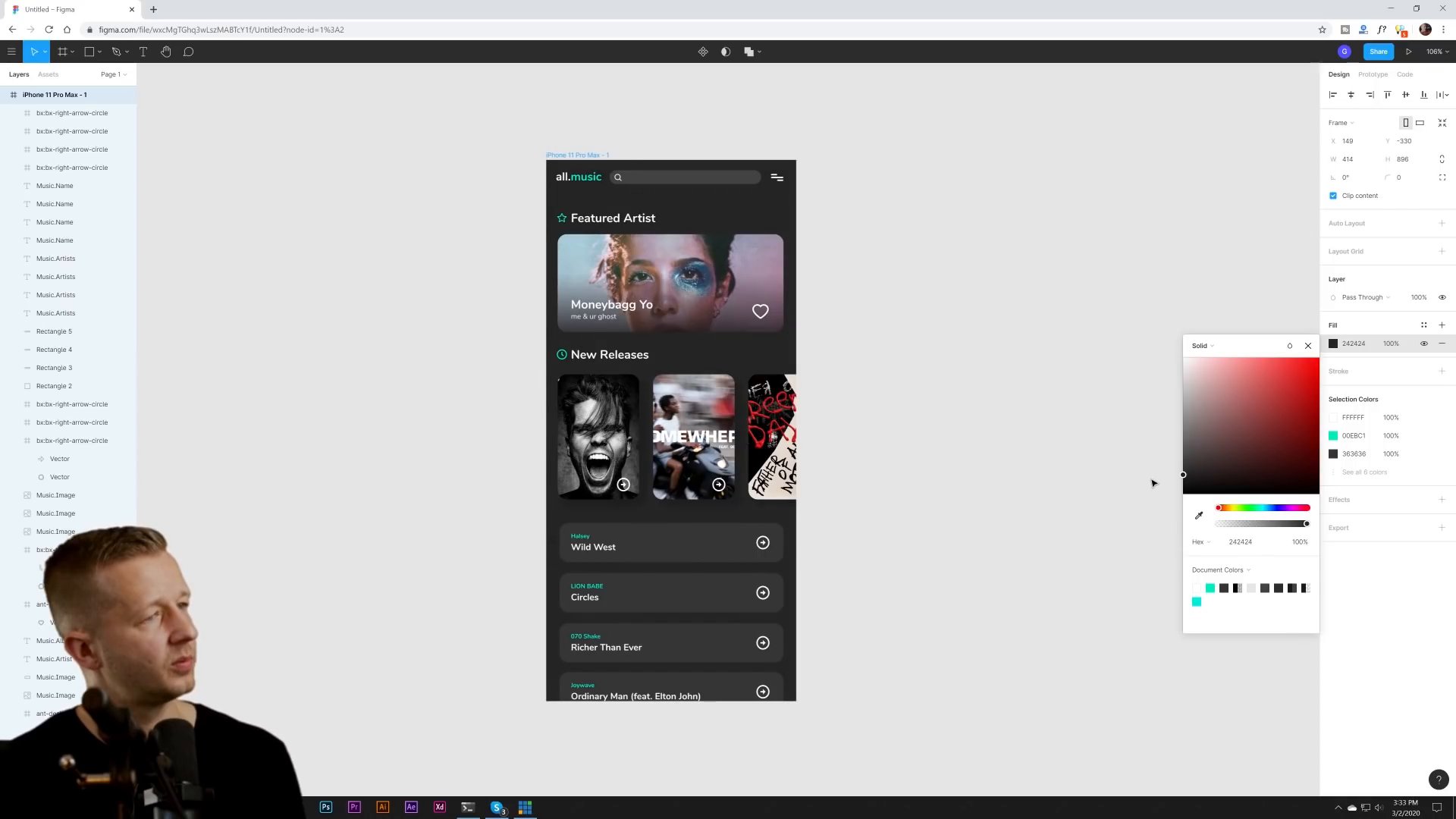
left_click(1060, 529)
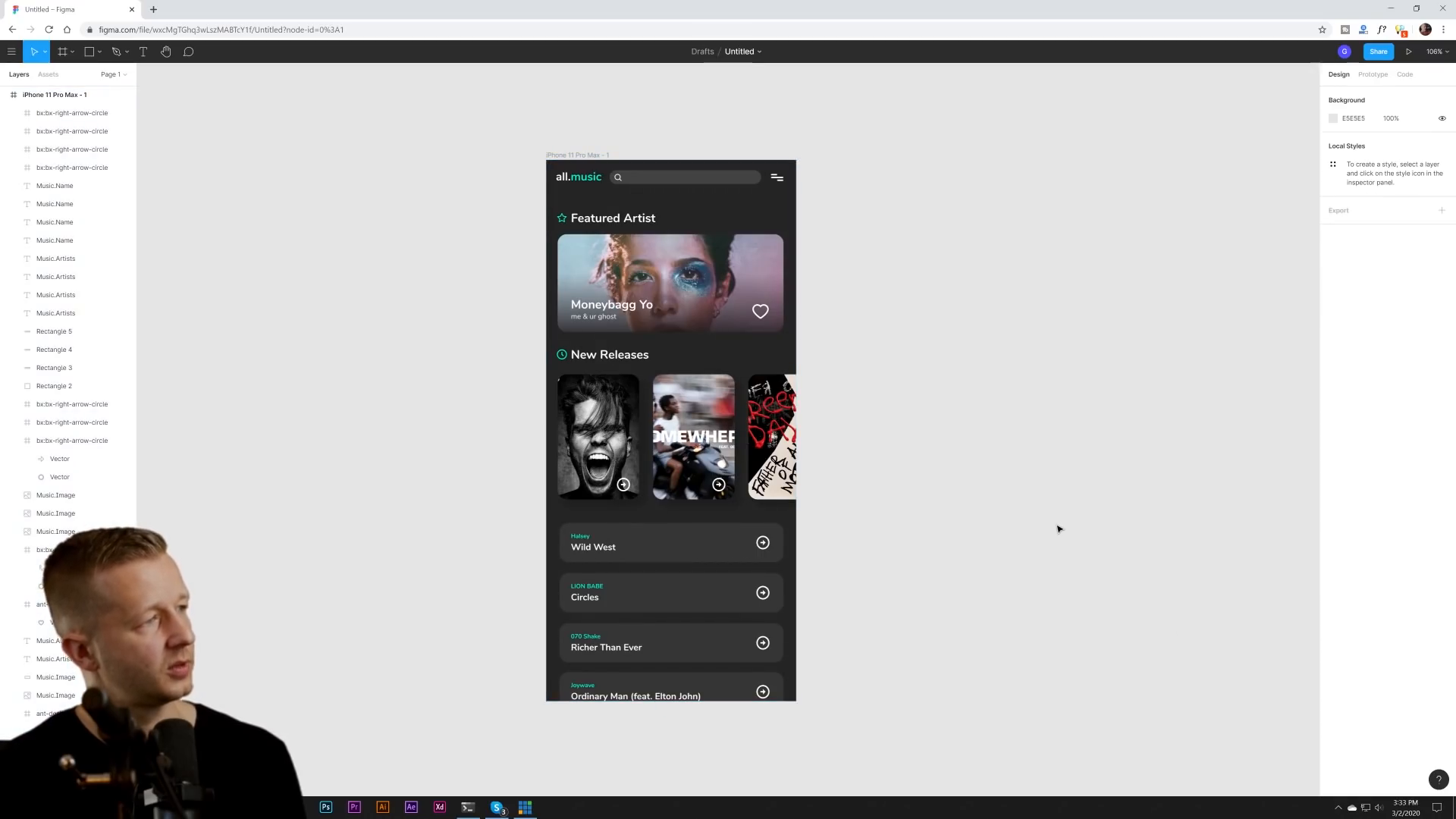
- Darken the fill of the four song panel rectangles below the album covers to 2E2E2E
left_click(699, 546)
left_click(699, 595, "shift")
left_click(710, 652, "shift")
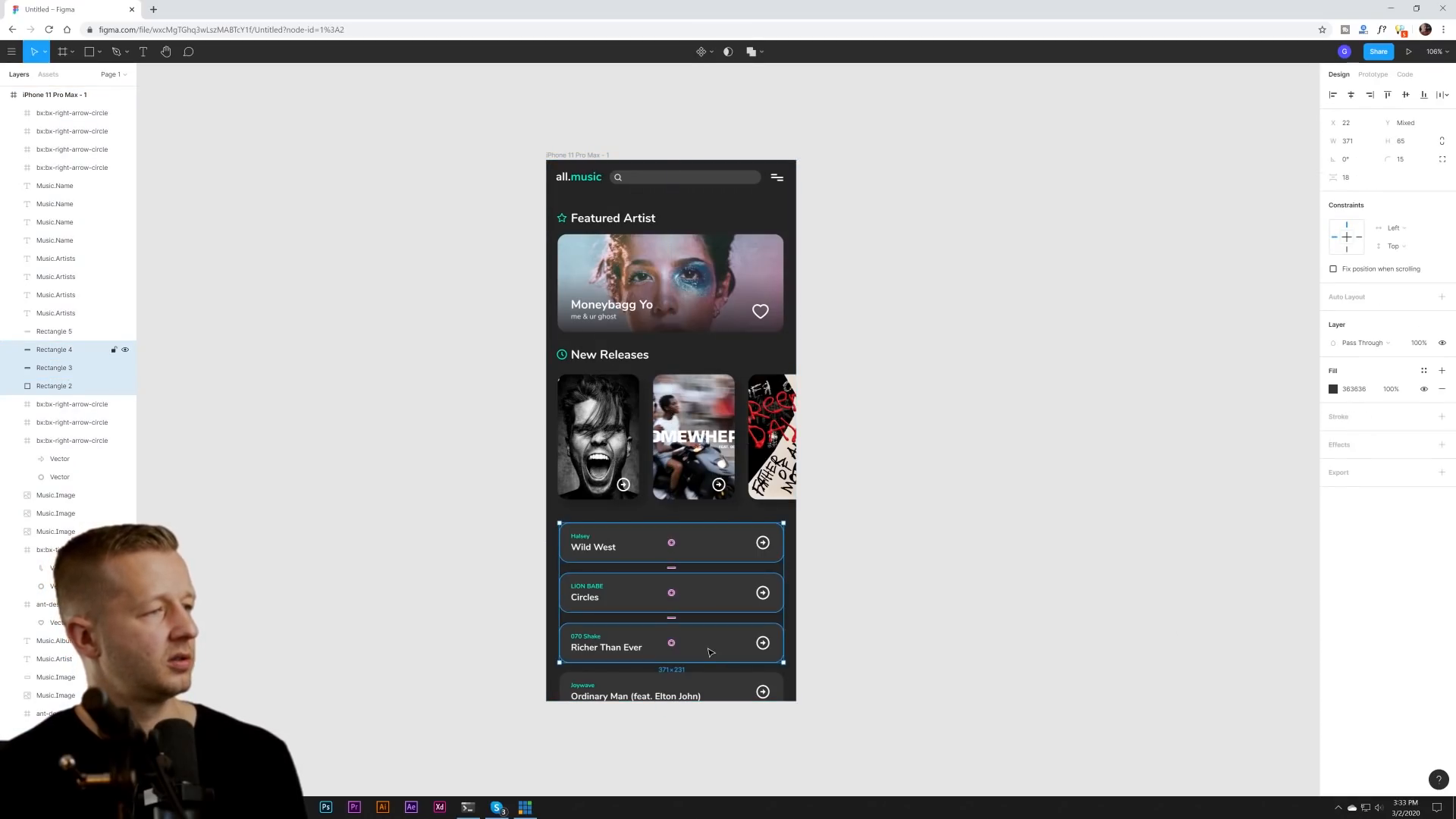
left_click(731, 687, "shift")
left_click(1332, 342)
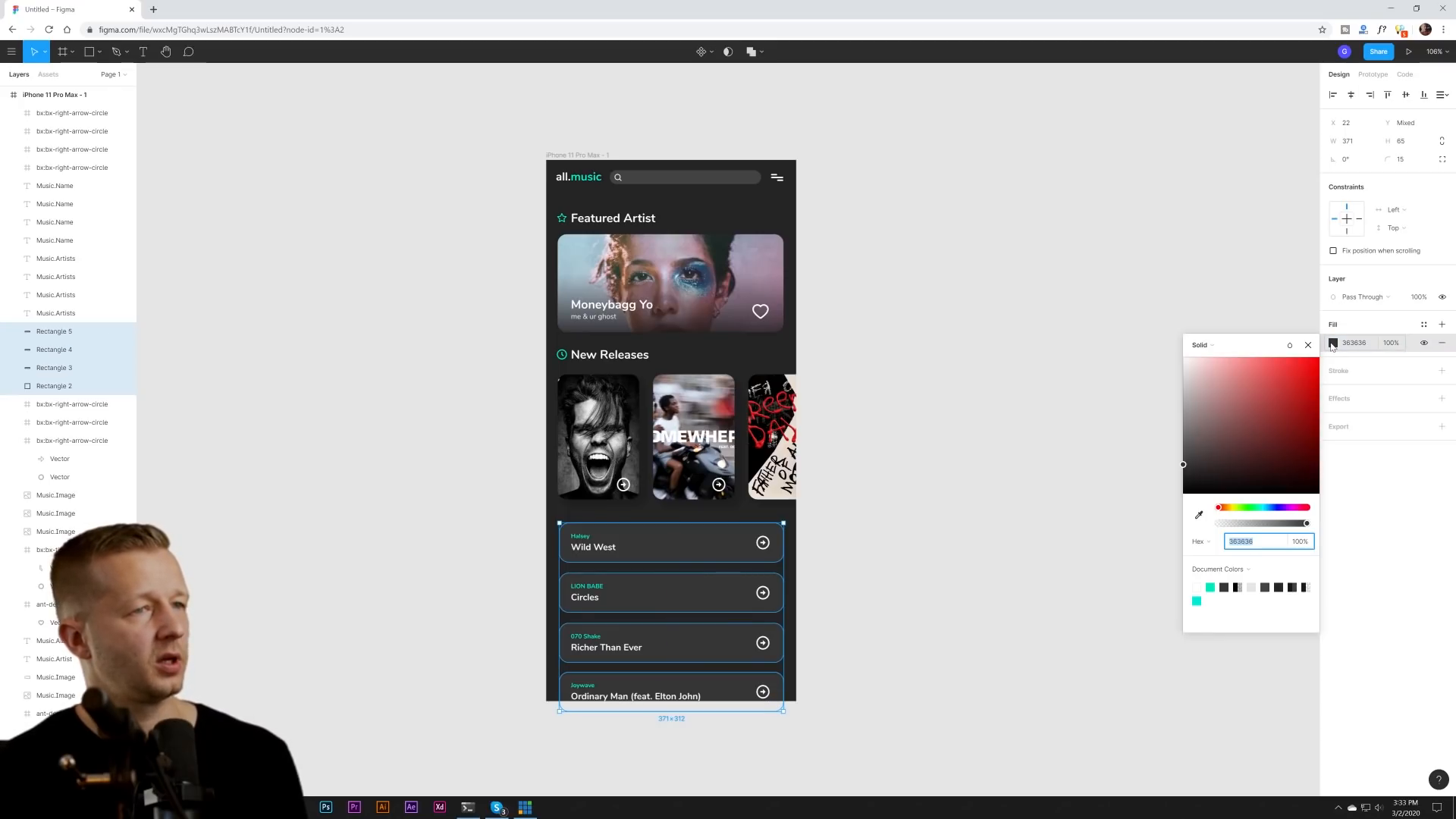
left_click_drag(1184, 471, 1177, 476)
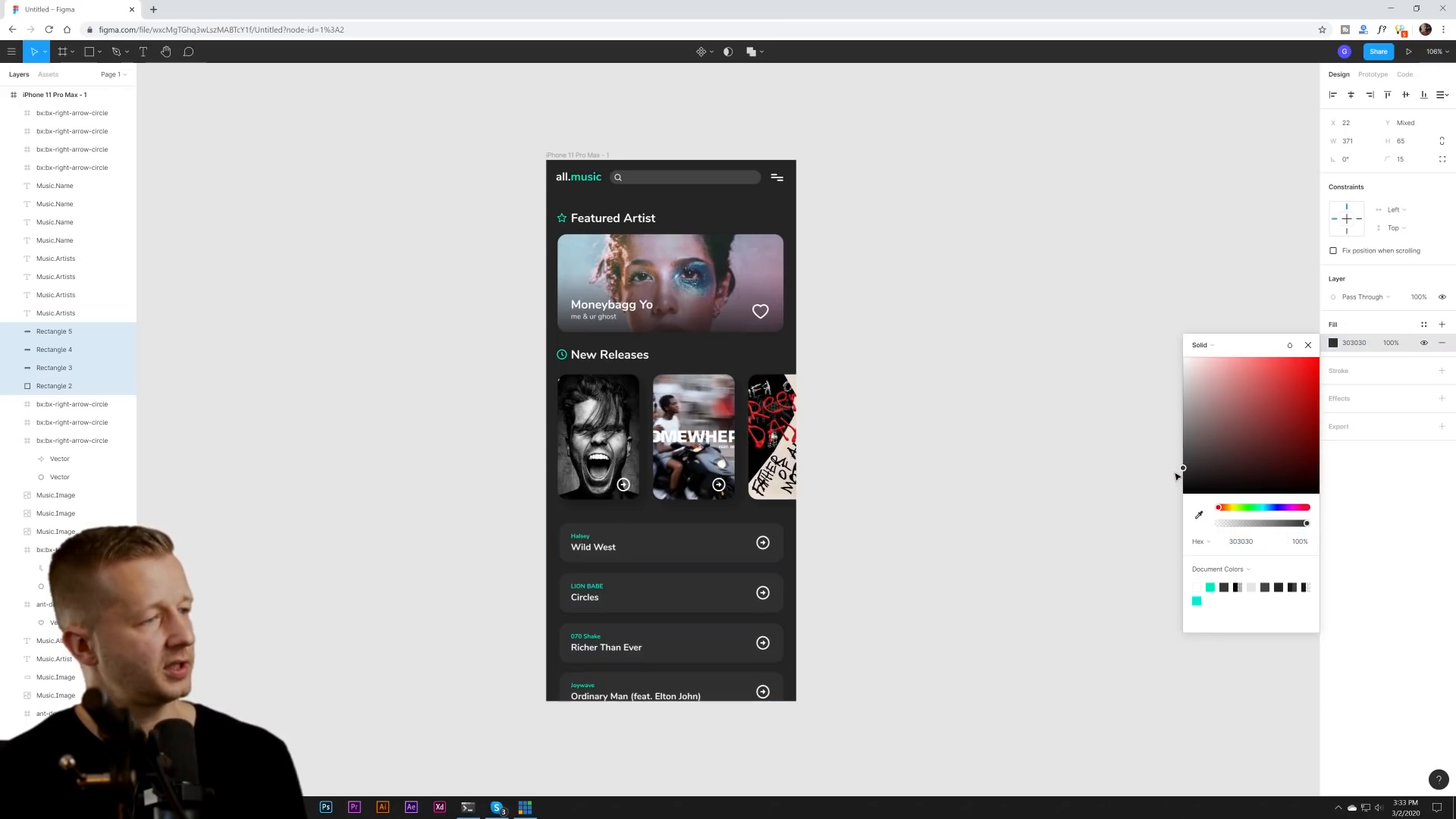
left_click(940, 293)
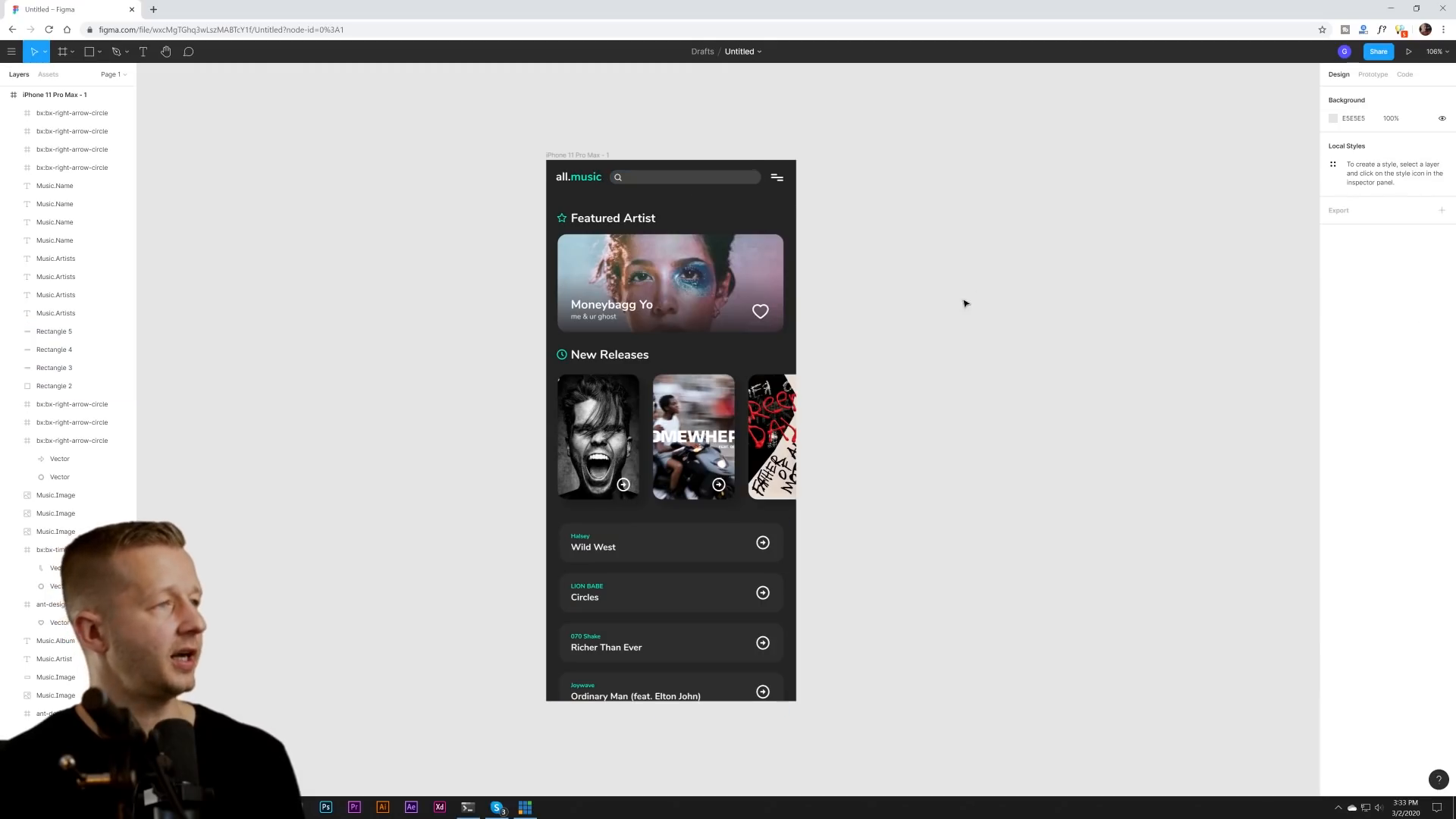
- Paste the iPhone 11 Pro Max - 2 frame and place it beside the first frame with a small gap
left_click_drag(916, 293, 829, 308)
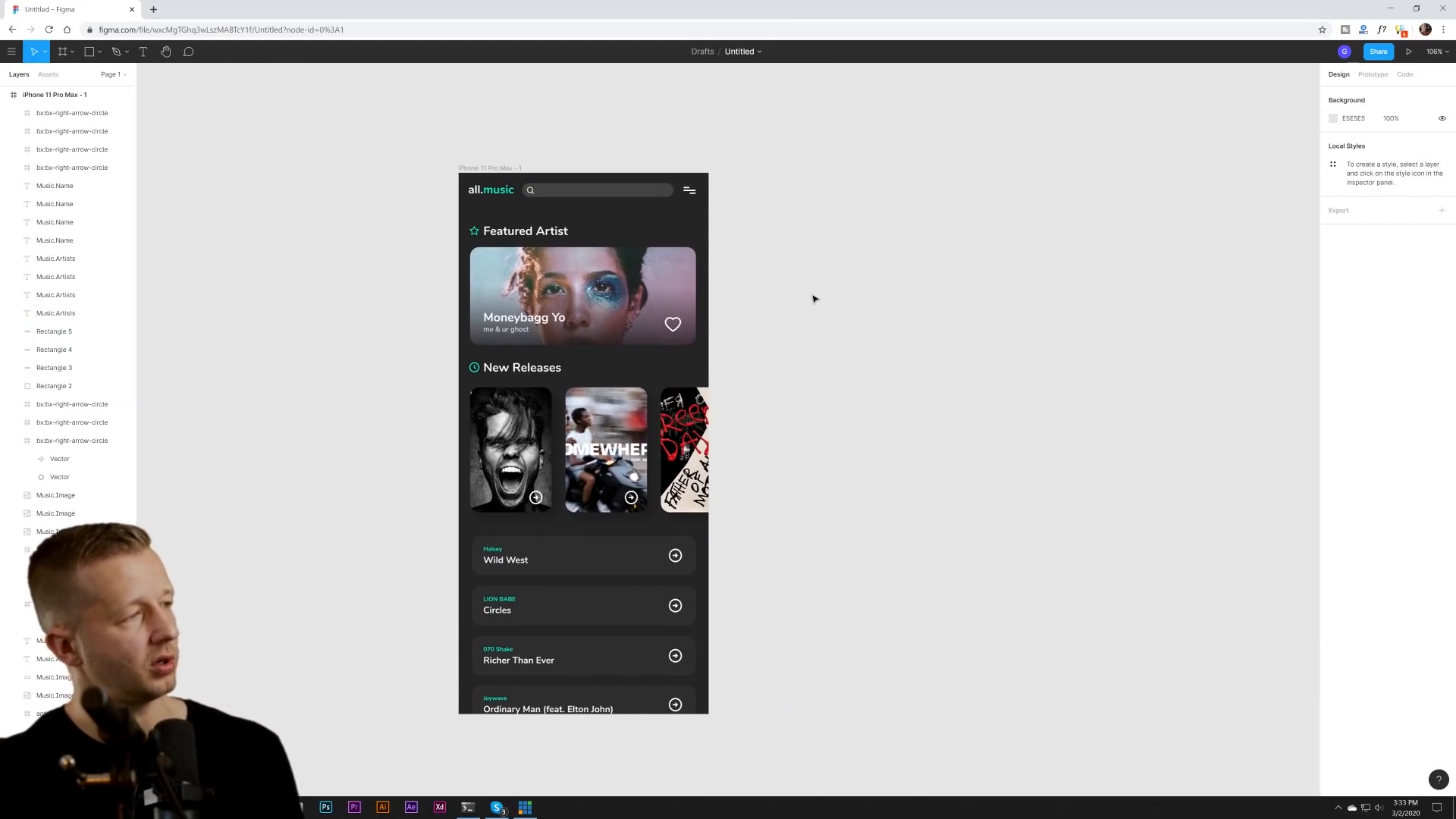
scroll(827, 295, "left", 3)
scroll(839, 298, "up", 1)
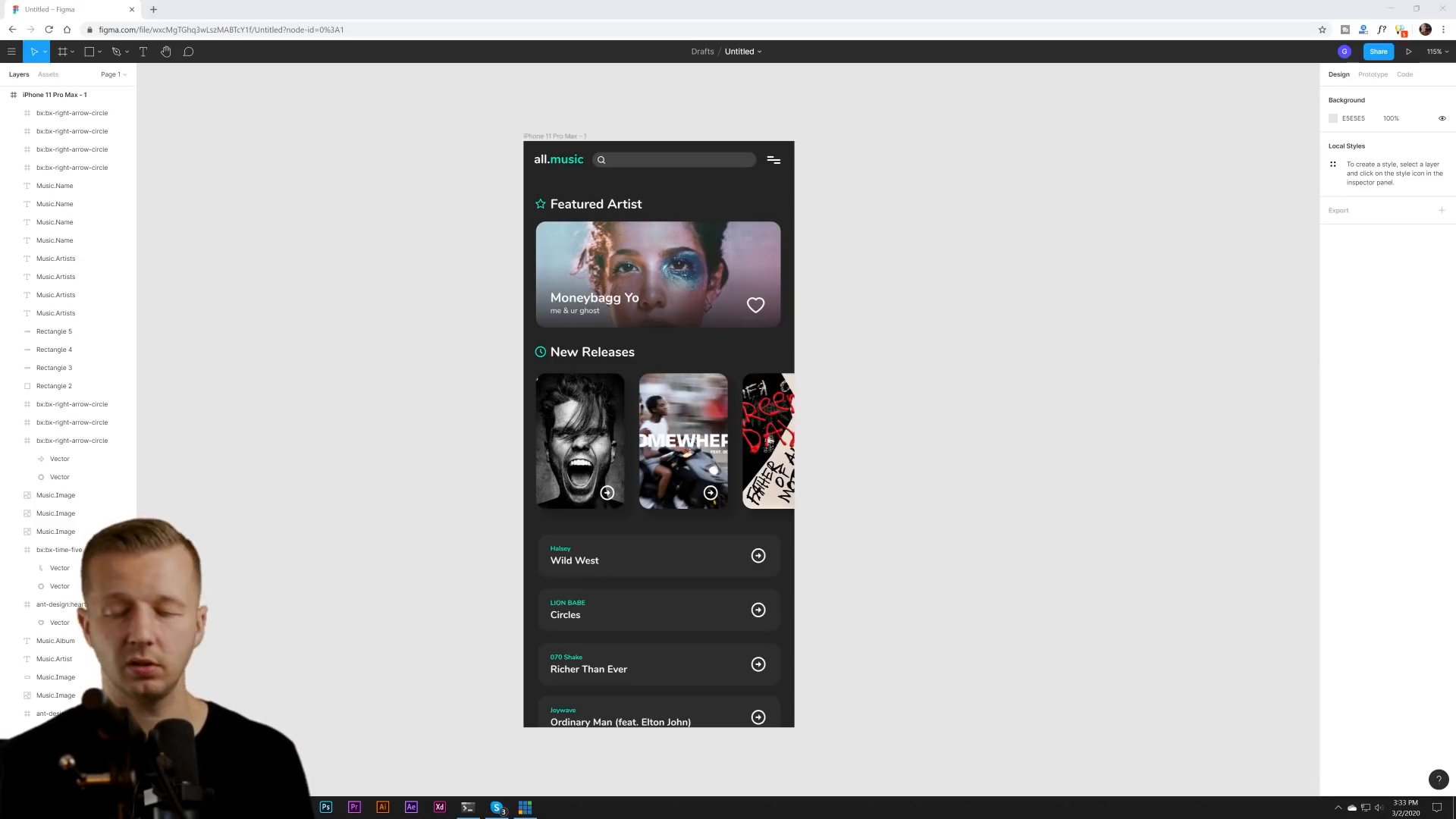
left_click(865, 239)
key("ctrl+v")
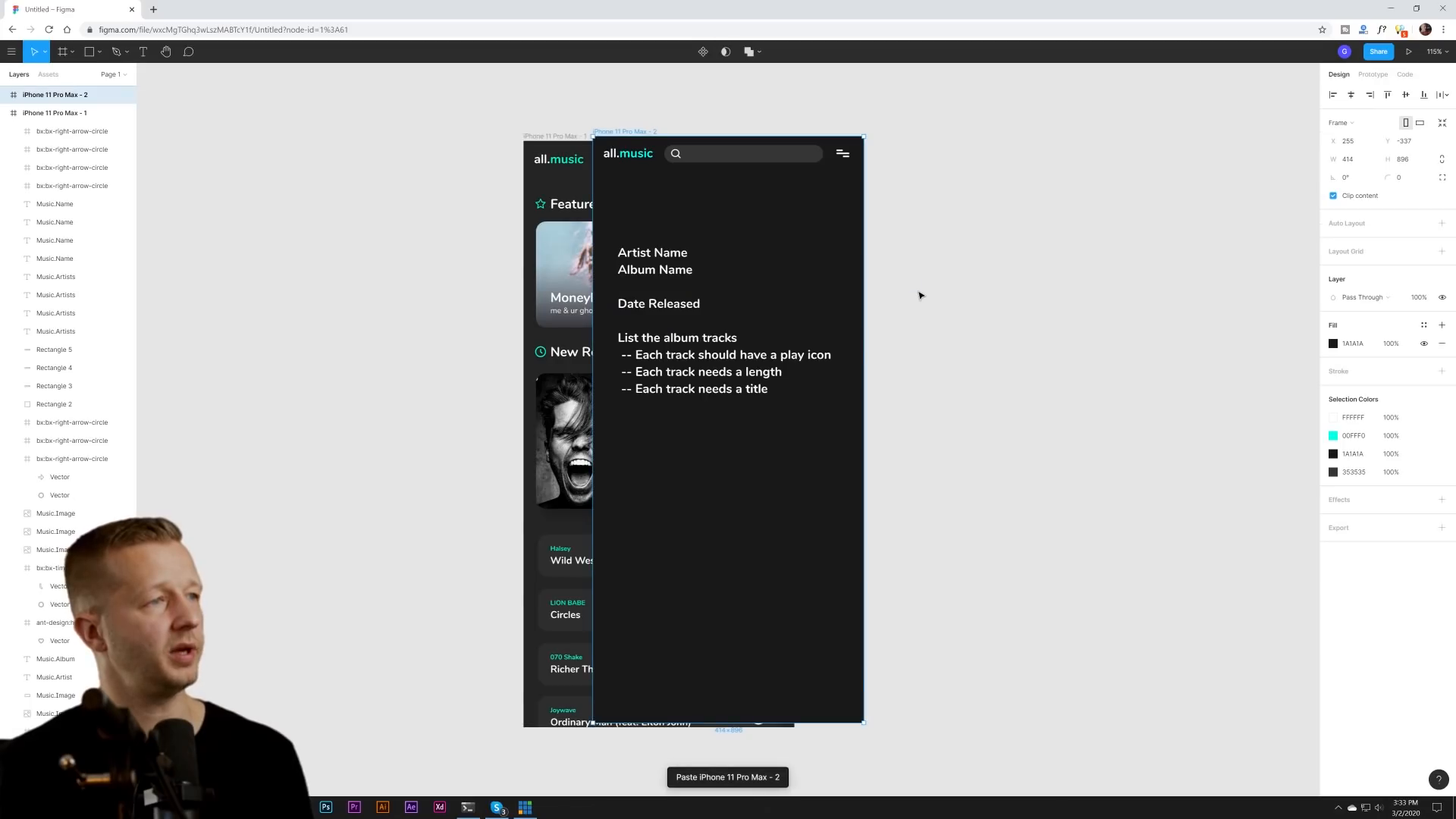
left_click_drag(663, 153, 897, 141)
left_click_drag(982, 120, 765, 108)
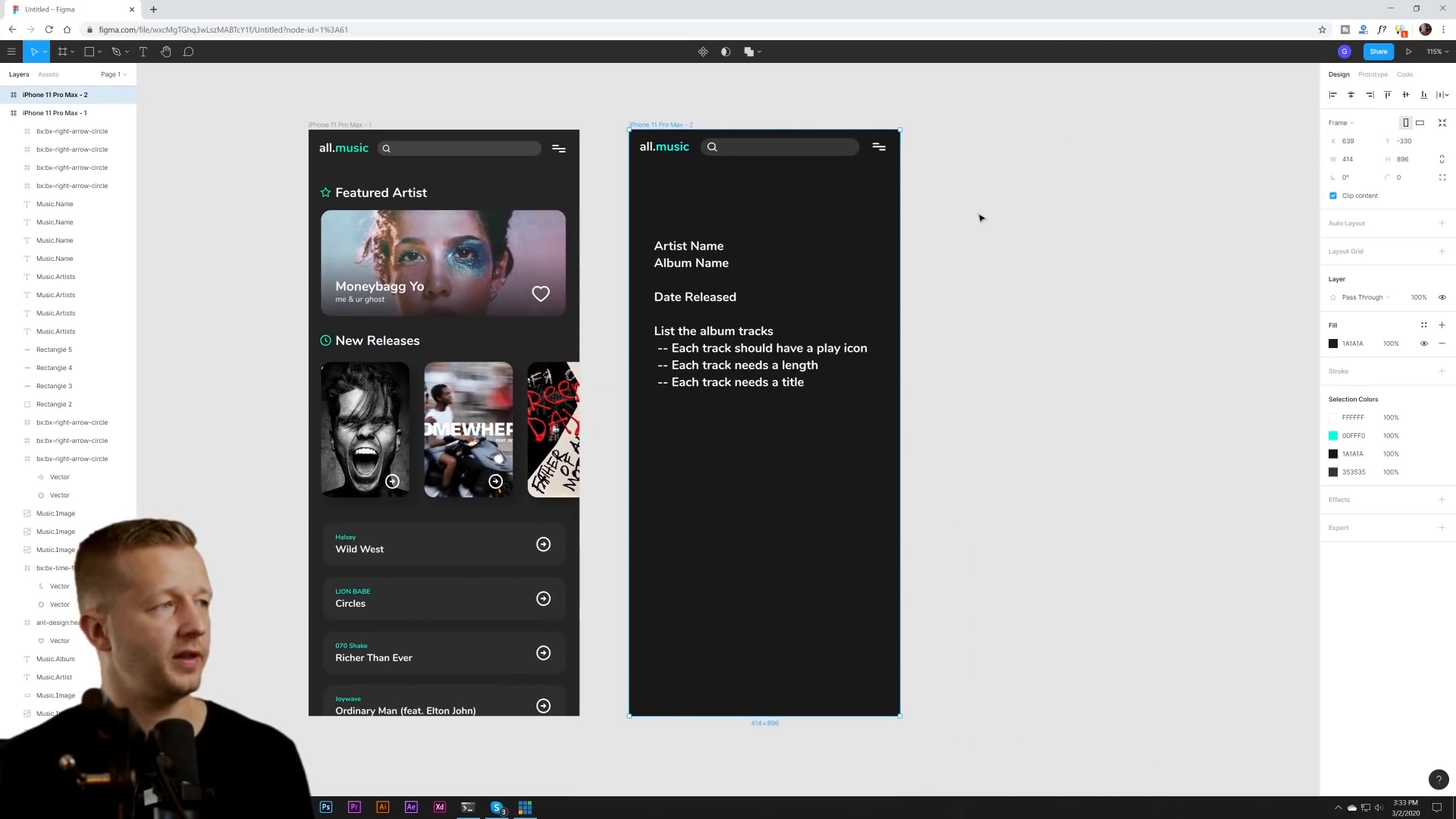
left_click(726, 281)
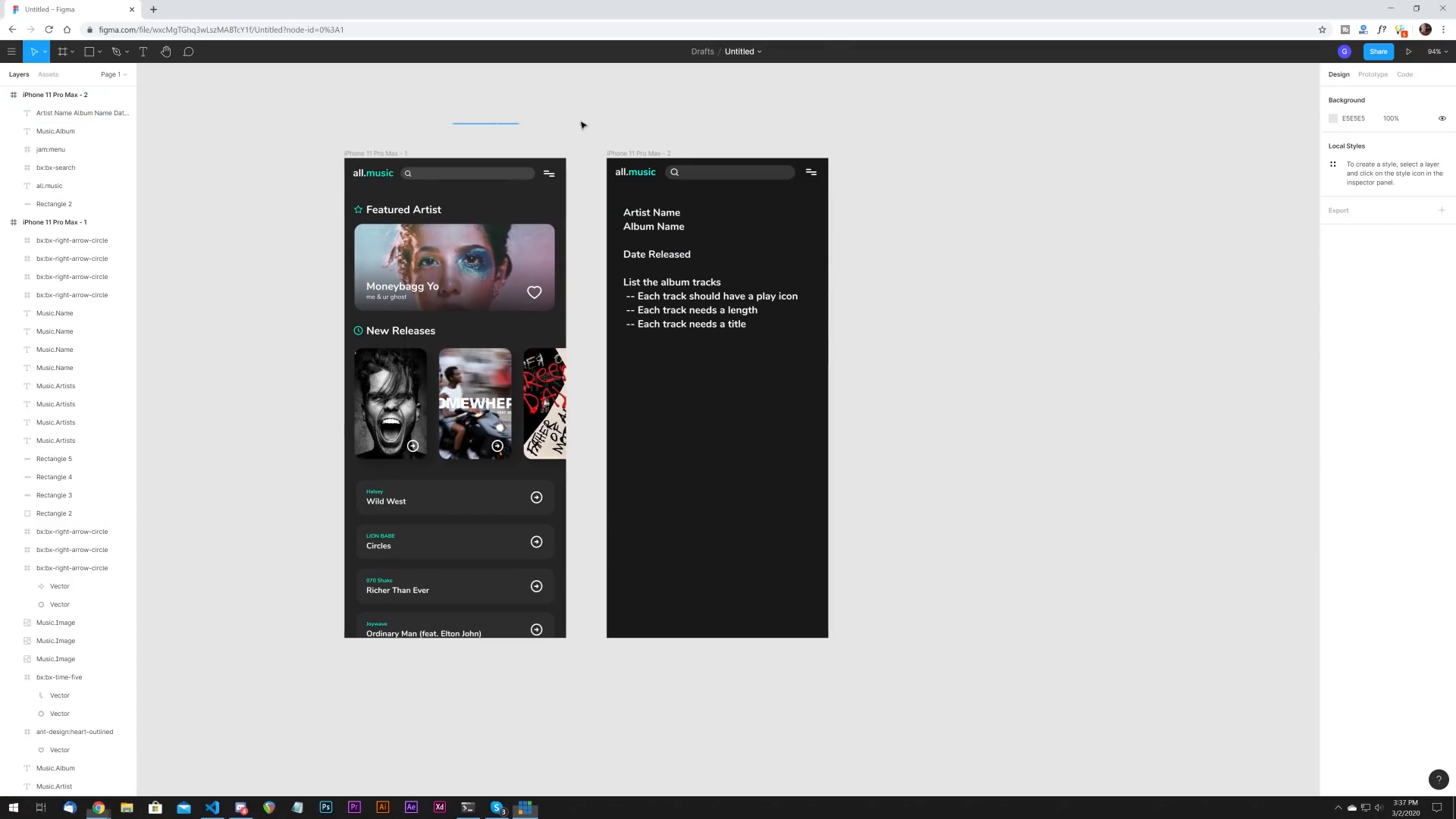
- Run the Vectary 3D plugin and load the smartphone mockup from its gallery
scroll(758, 114, "left", 5)
right_click(459, 235)
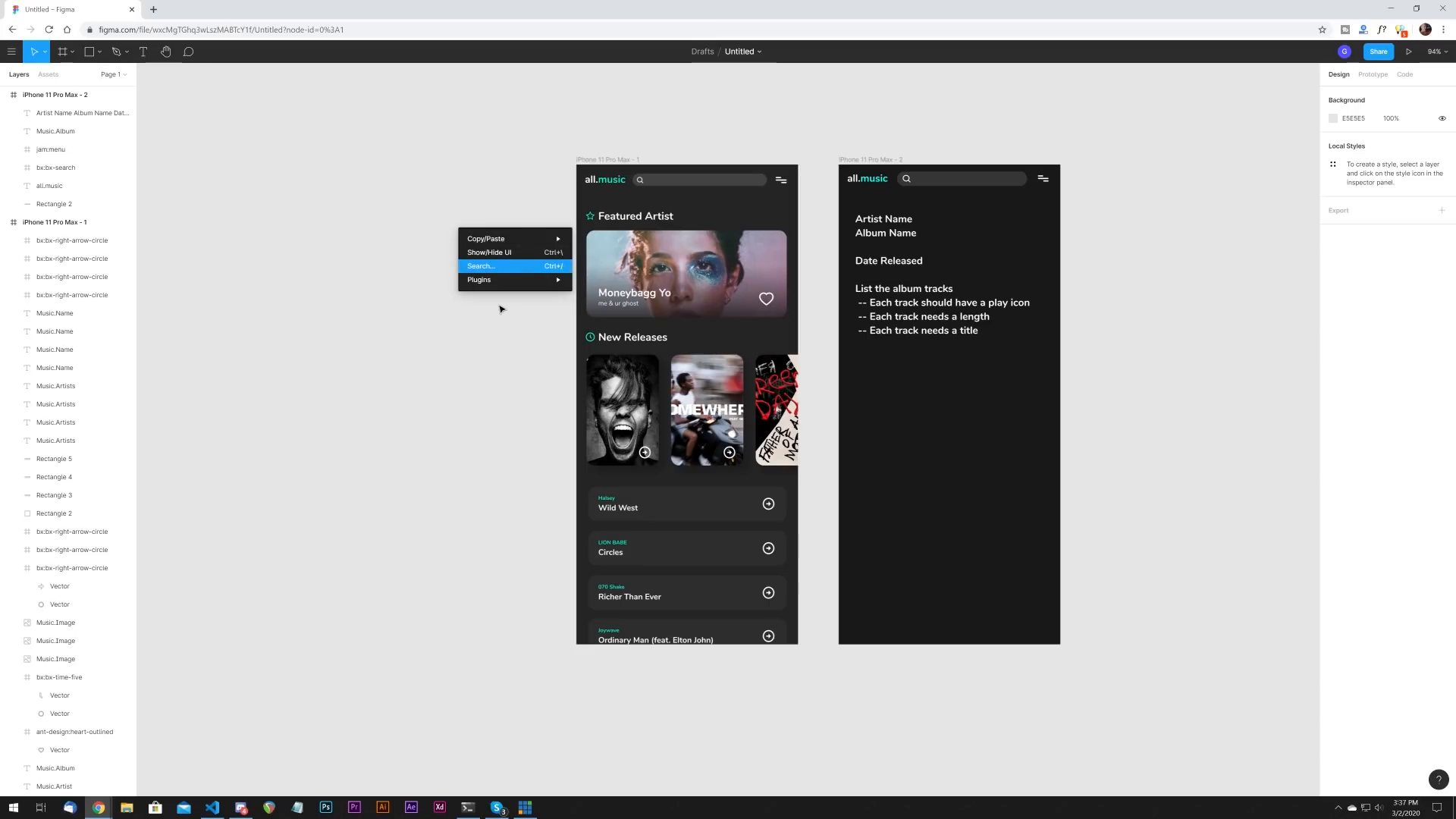
mouse_move(503, 288)
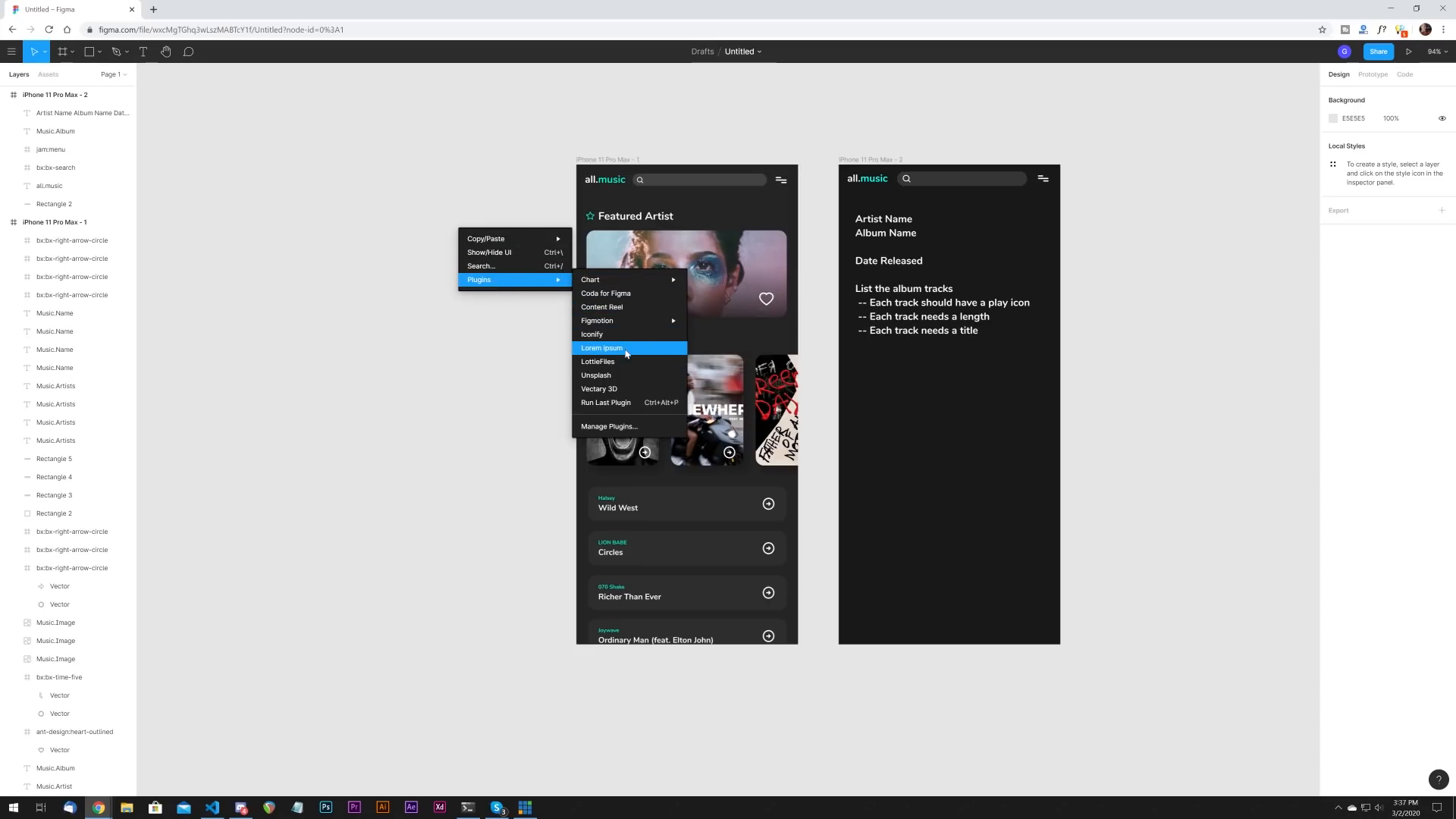
left_click(623, 389)
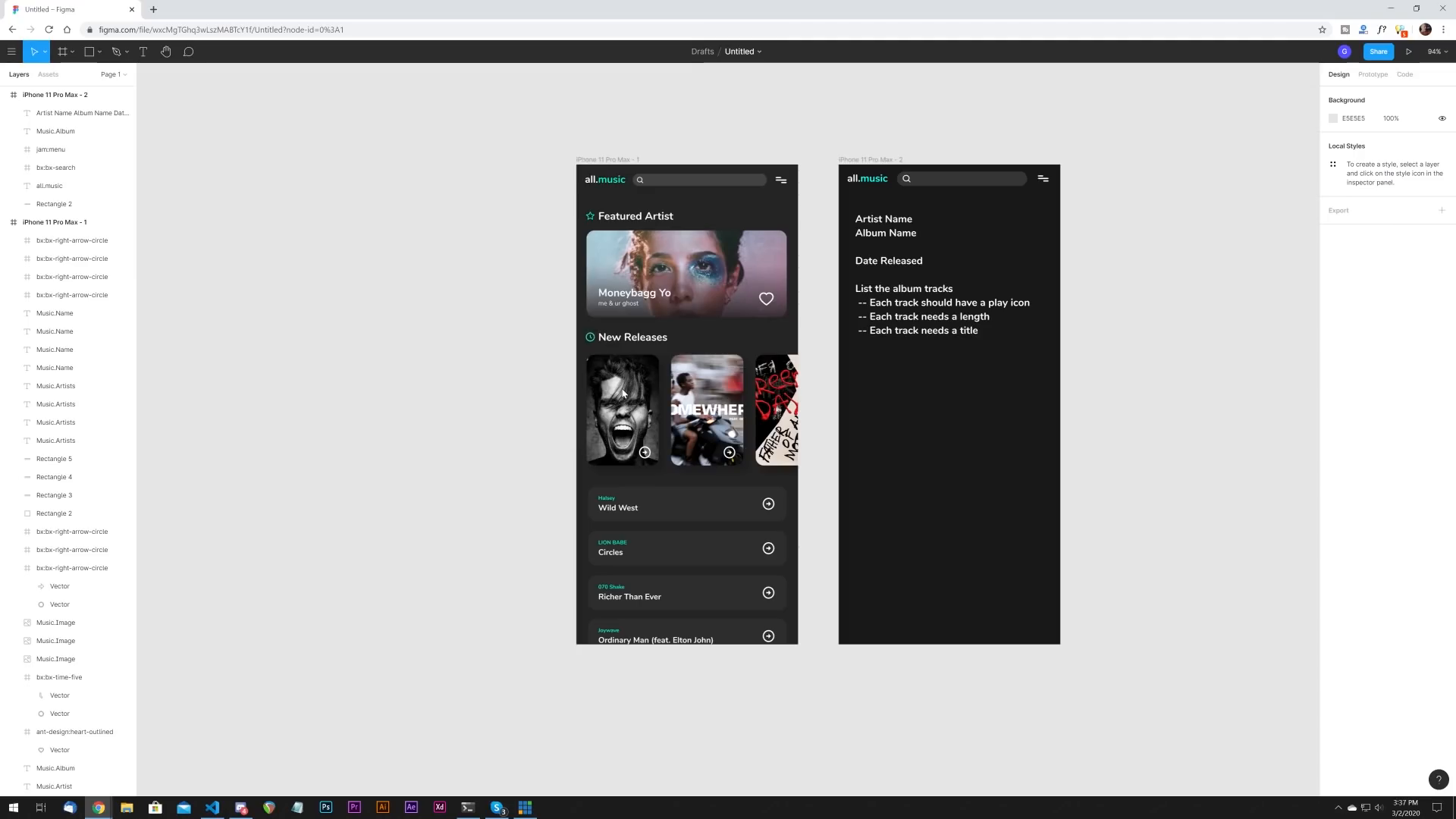
left_click_drag(371, 152, 387, 270)
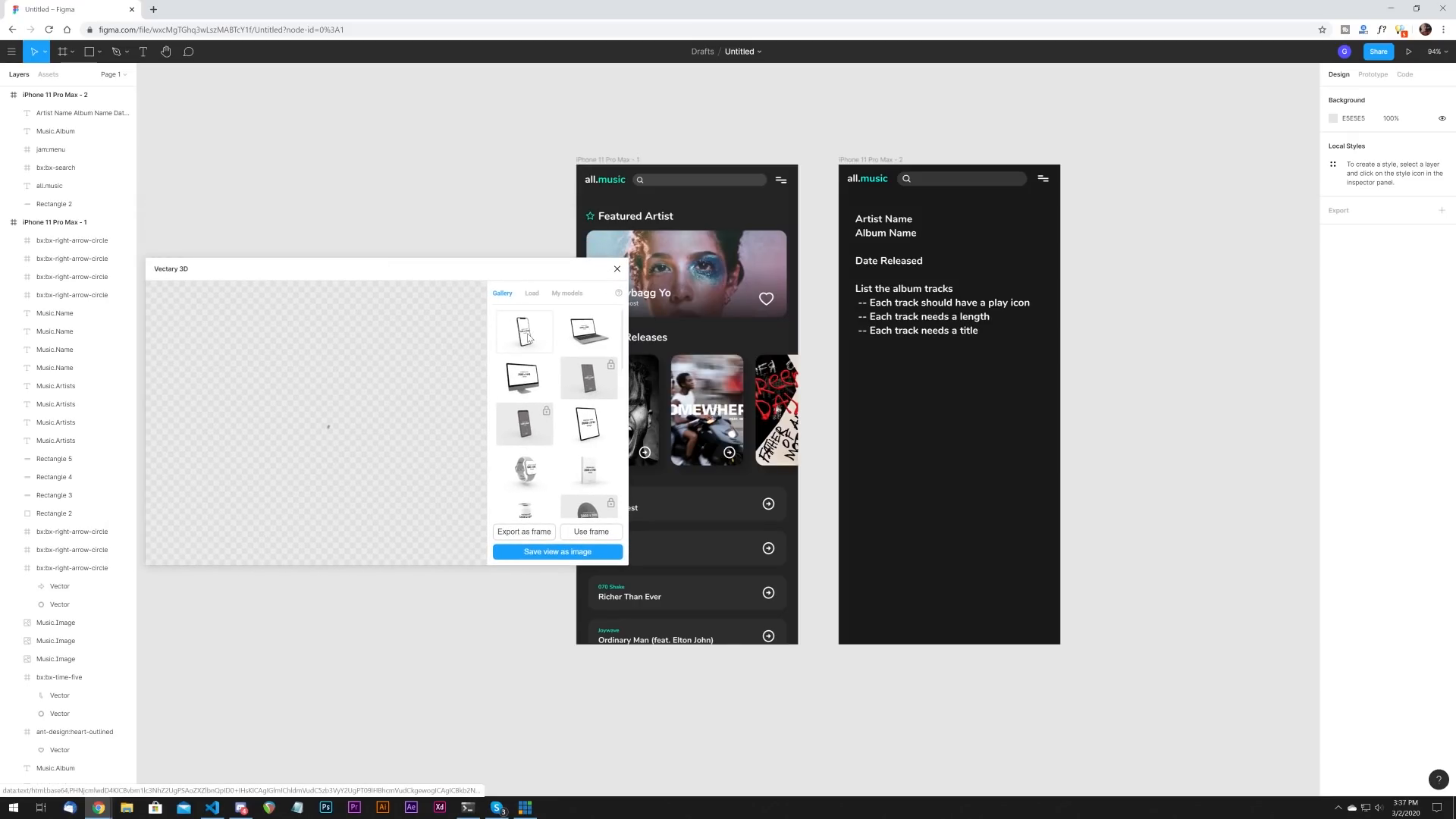
mouse_move(341, 420)
left_mouse_down()
mouse_move(352, 389)
mouse_move(325, 419)
mouse_move(357, 437)
mouse_move(338, 415)
left_mouse_up()
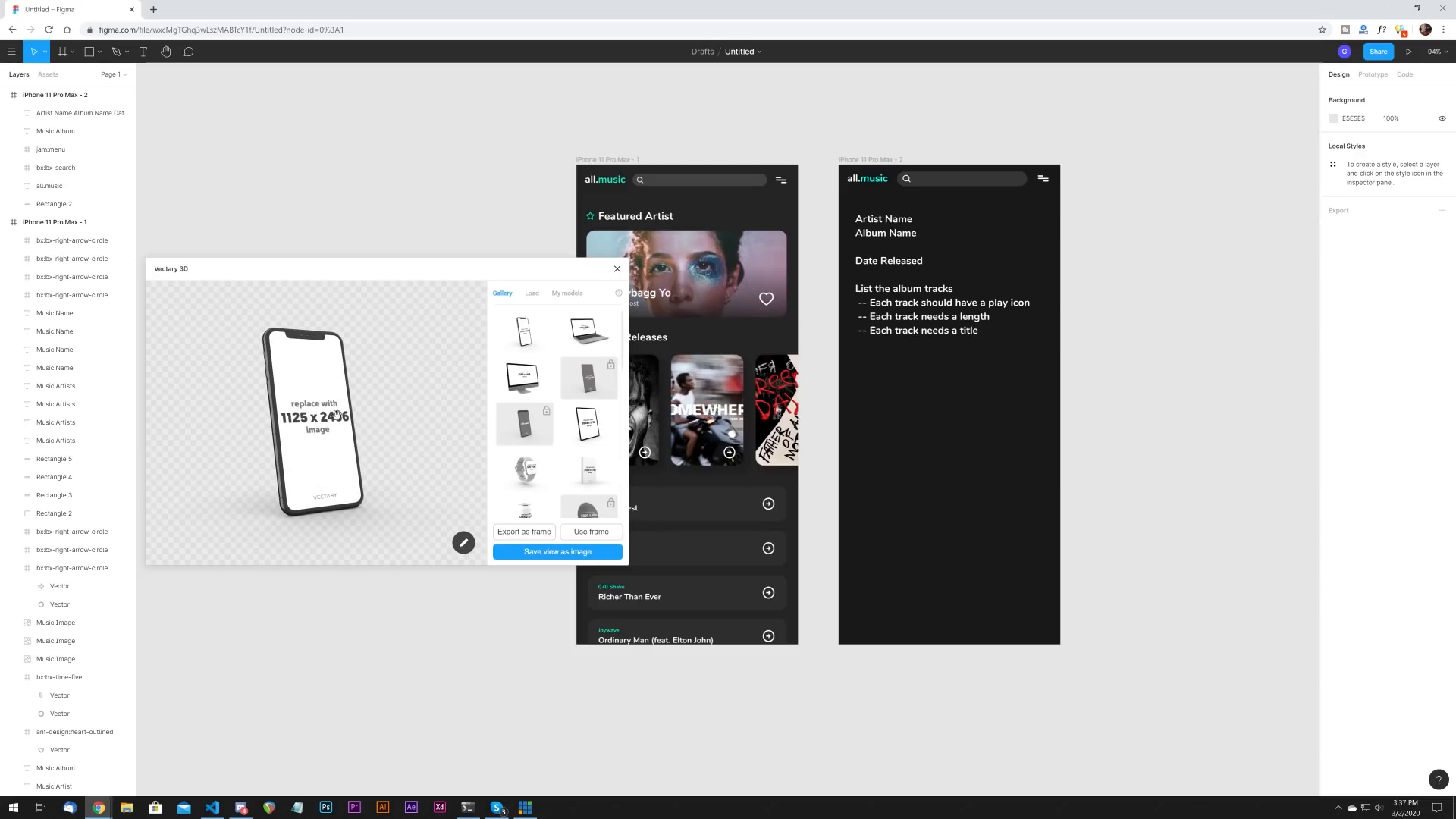
- Apply the iPhone 11 Pro Max - 1 frame to the phone mockup's screen and save the 3D view as an image
left_click(599, 157)
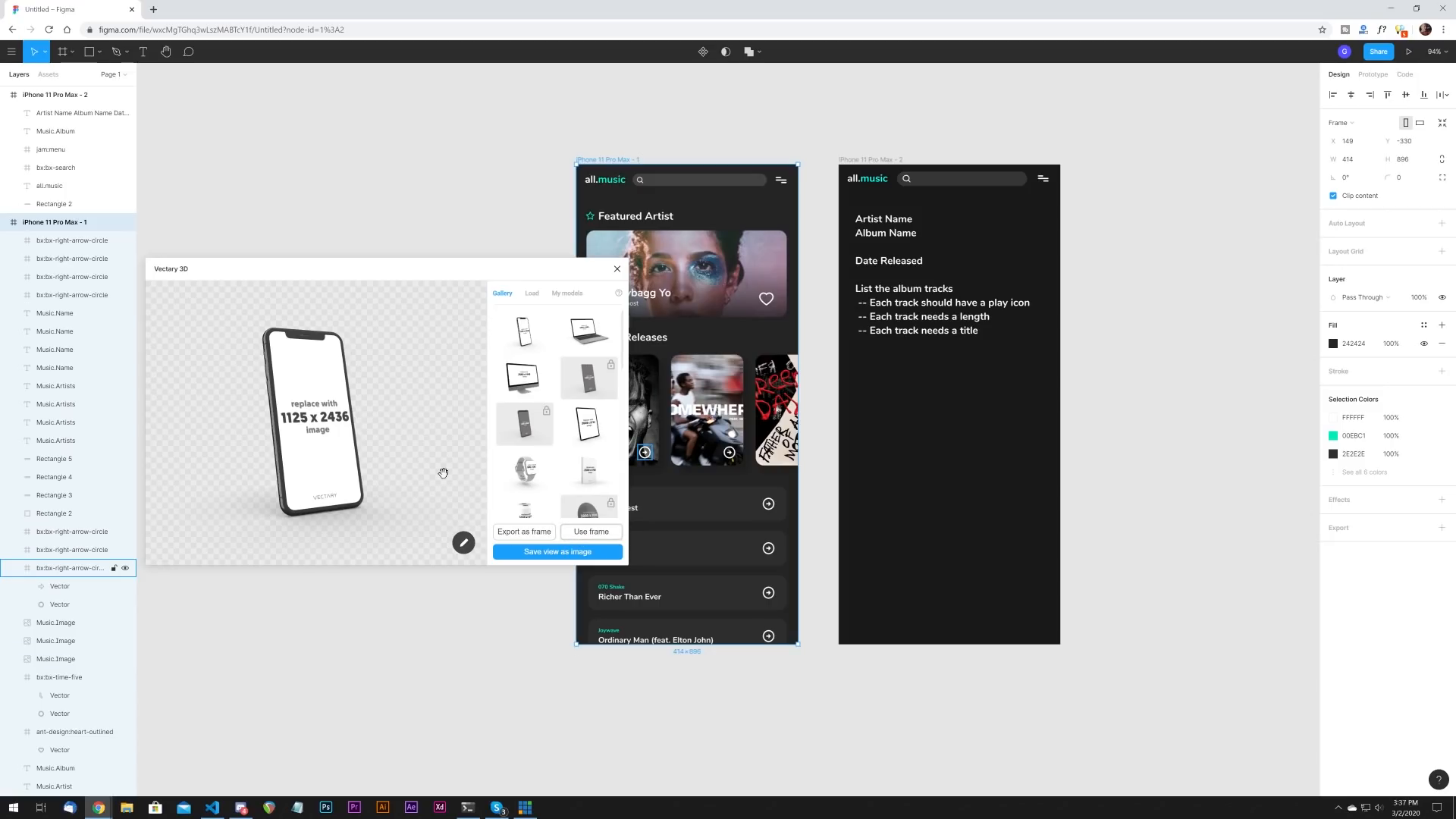
left_click_drag(434, 270, 758, 180)
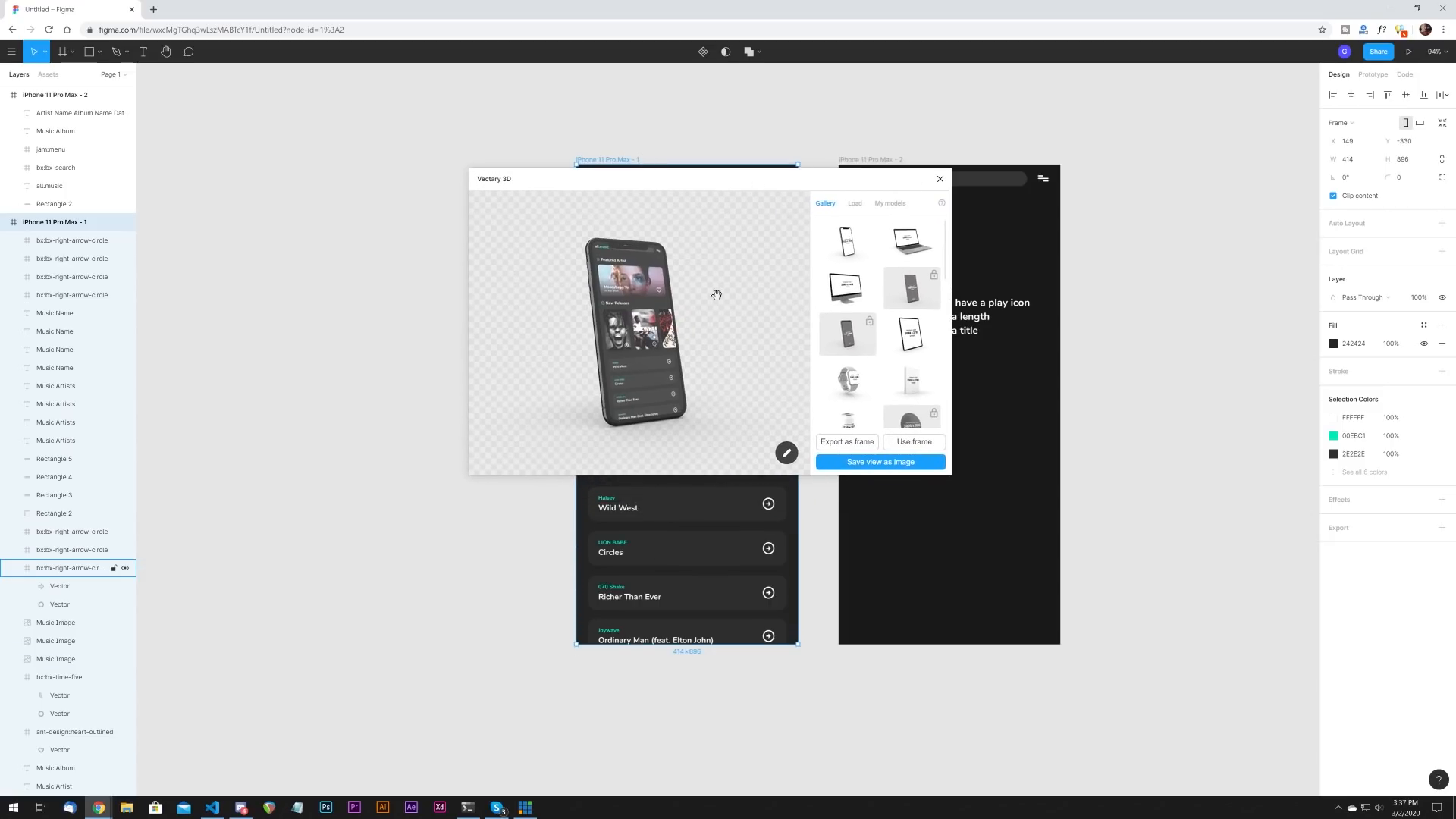
left_click_drag(653, 312, 648, 346)
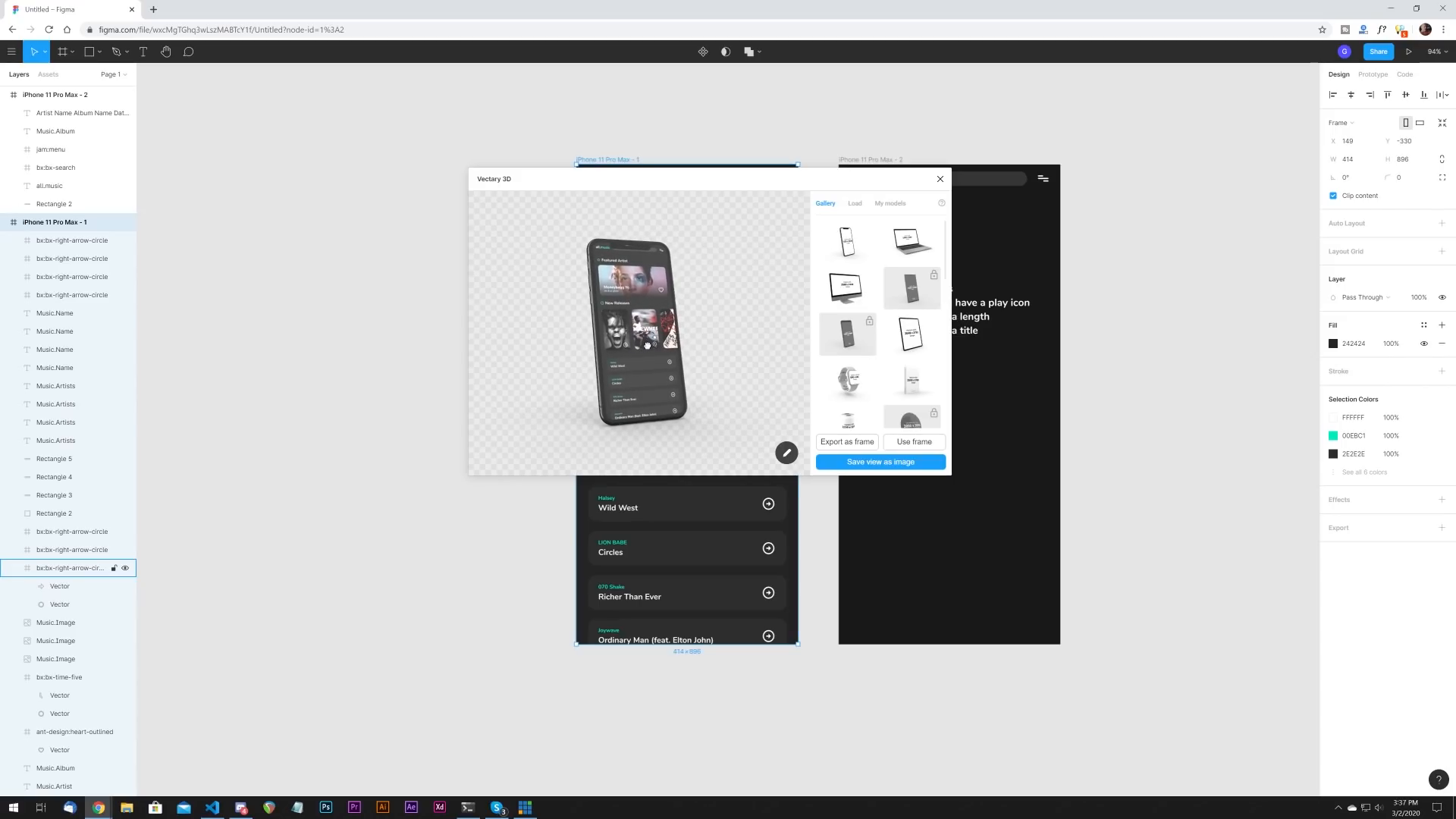
left_click(868, 464)
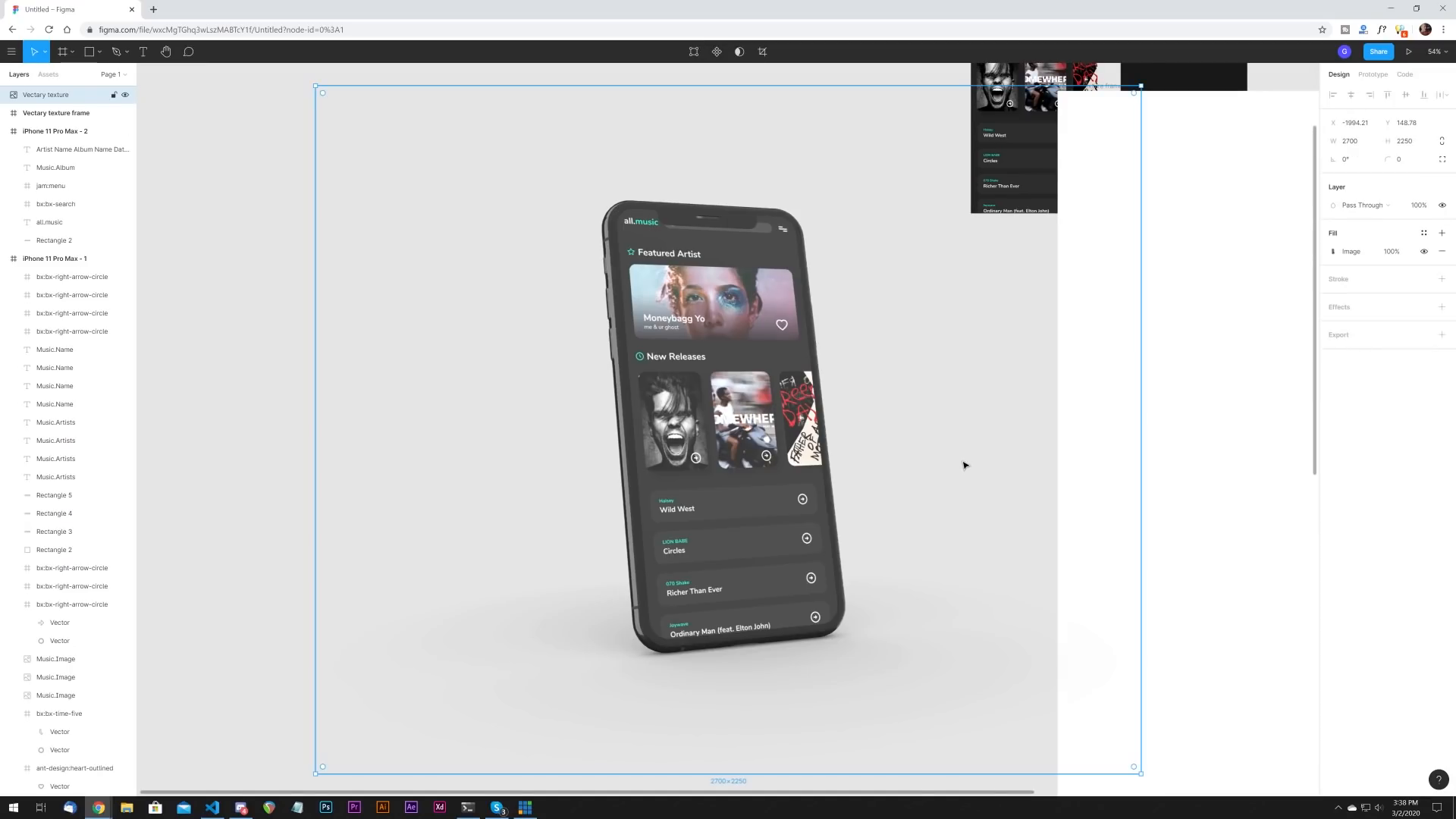
- Move the rendered phone mockup image over the Vectary texture frame, and delete it
left_click_drag(775, 465, 871, 413)
scroll(576, 387, "down", 5)
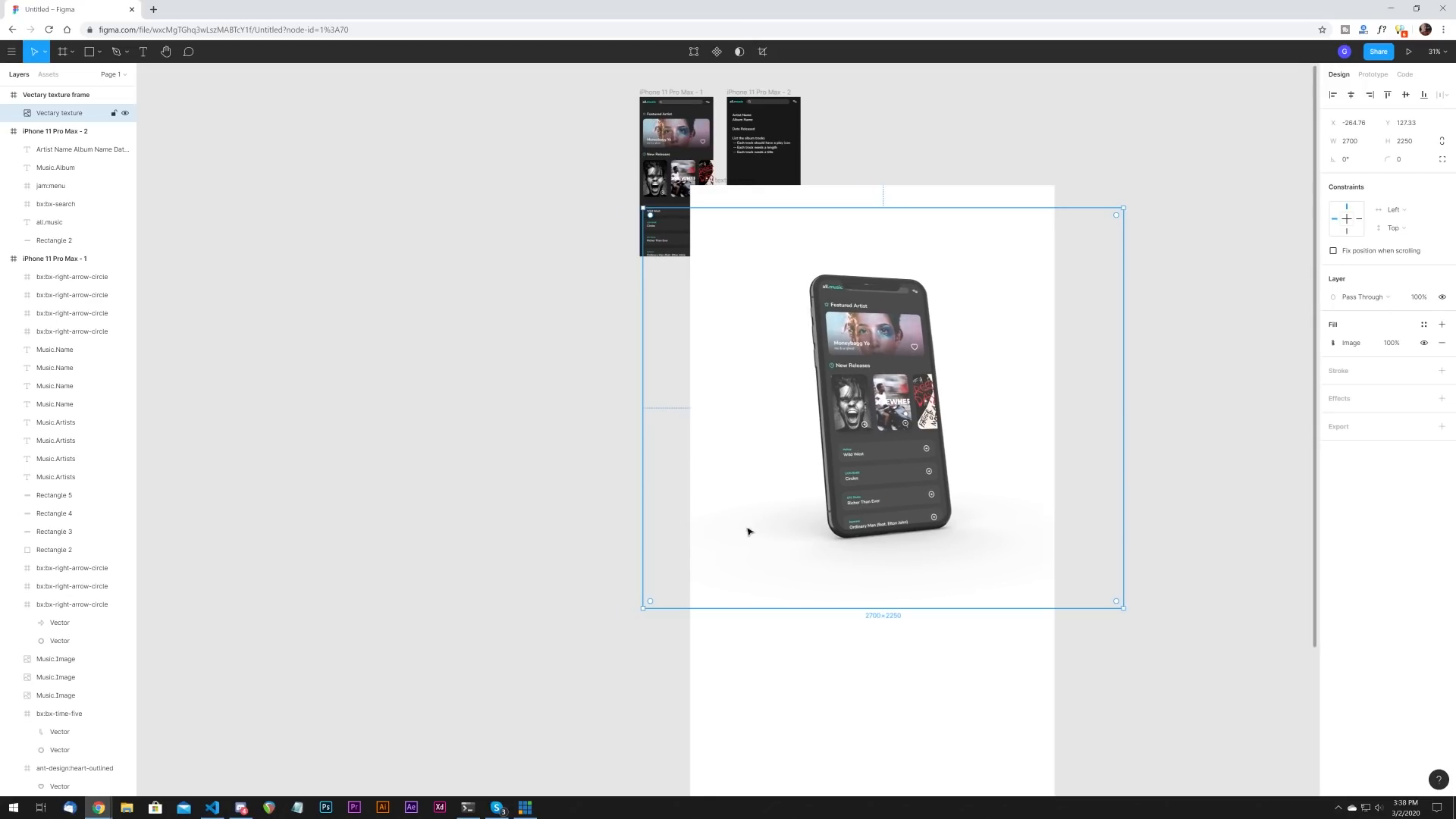
left_click(1150, 450)
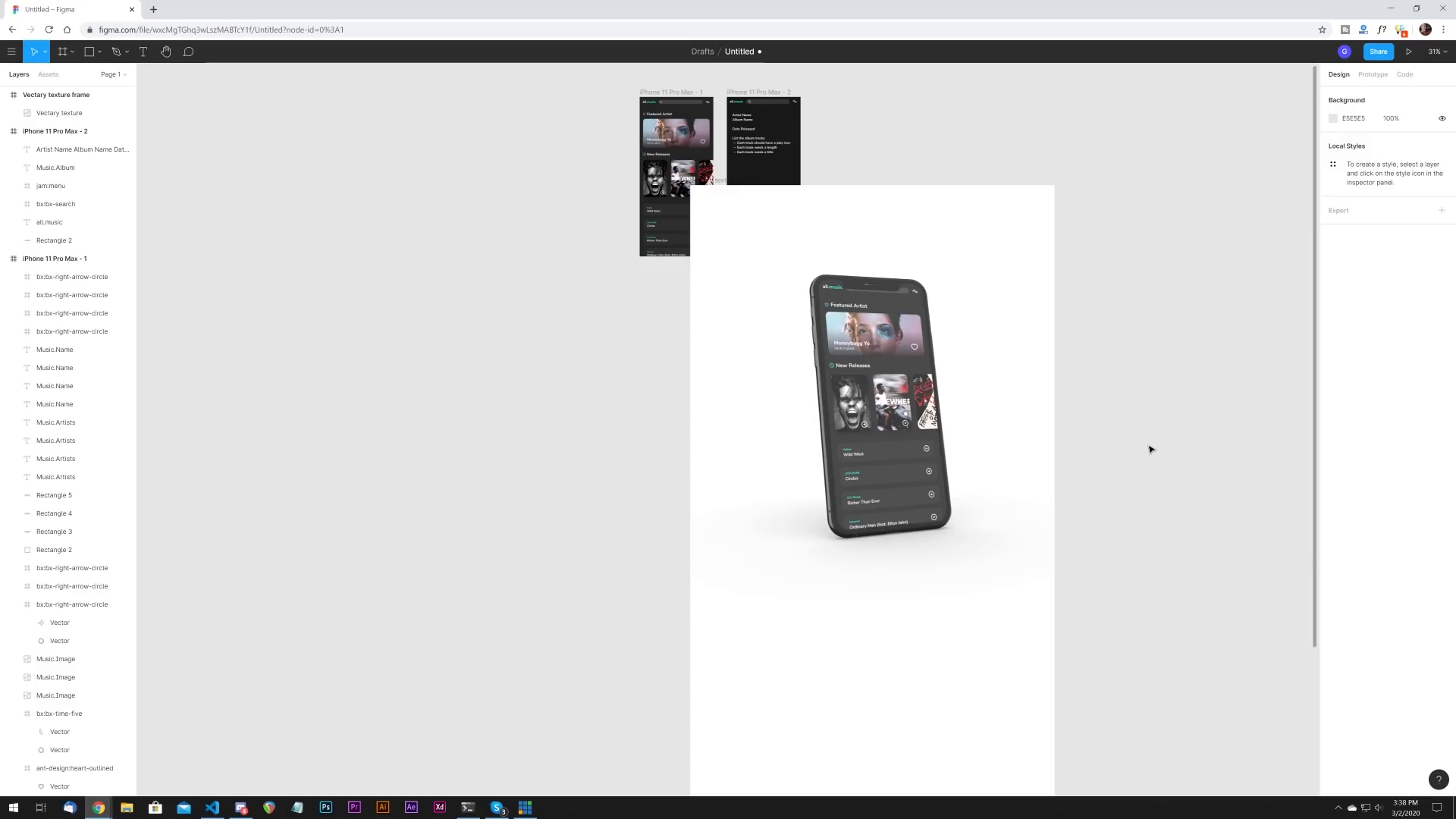
left_click_drag(903, 417, 911, 416)
scroll(902, 409, "up", 1)
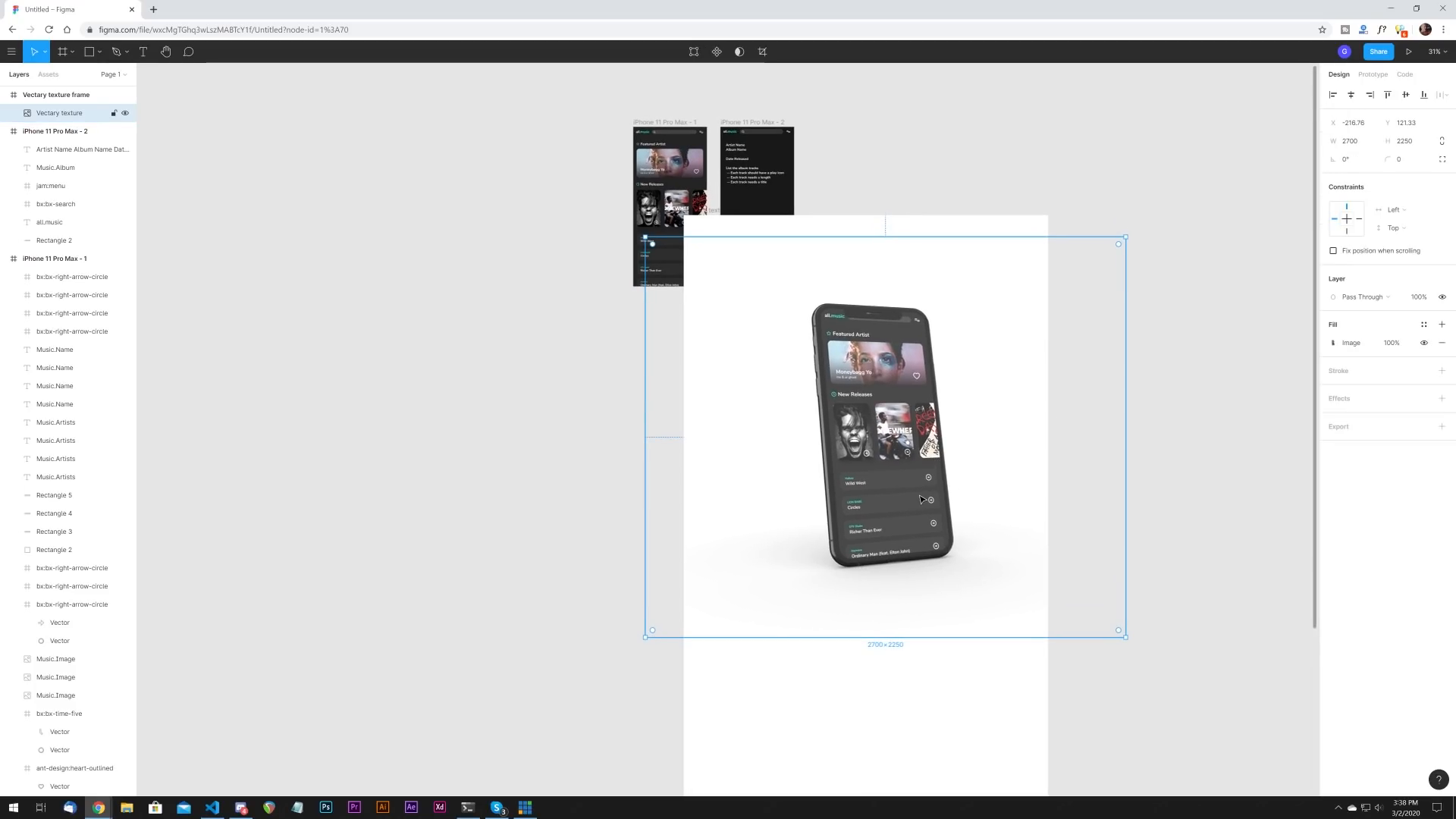
key("Delete")
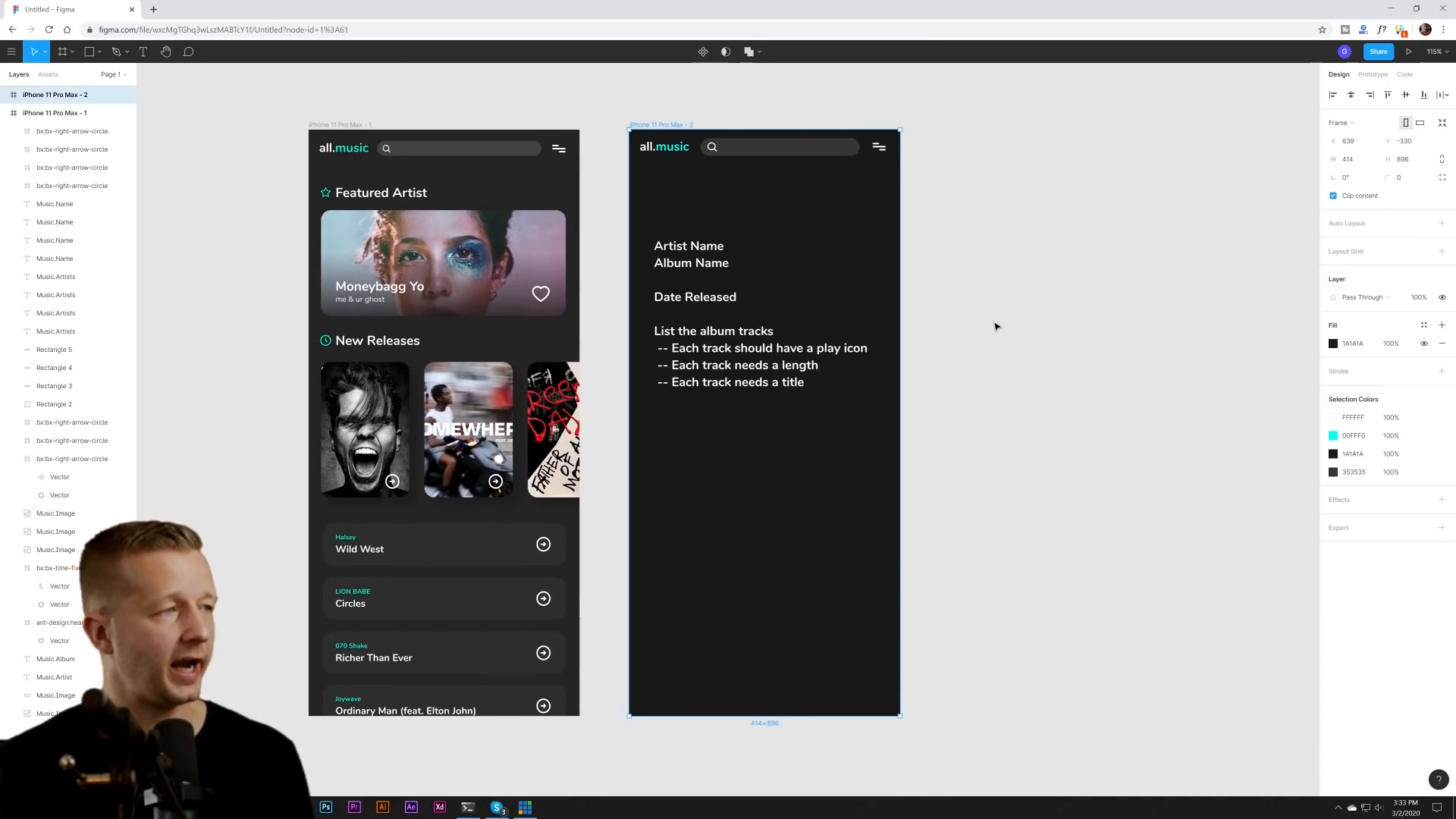
- Resize the album notes text box on the second frame to 341 × 244 and move it up closer to the header
left_click(724, 282)
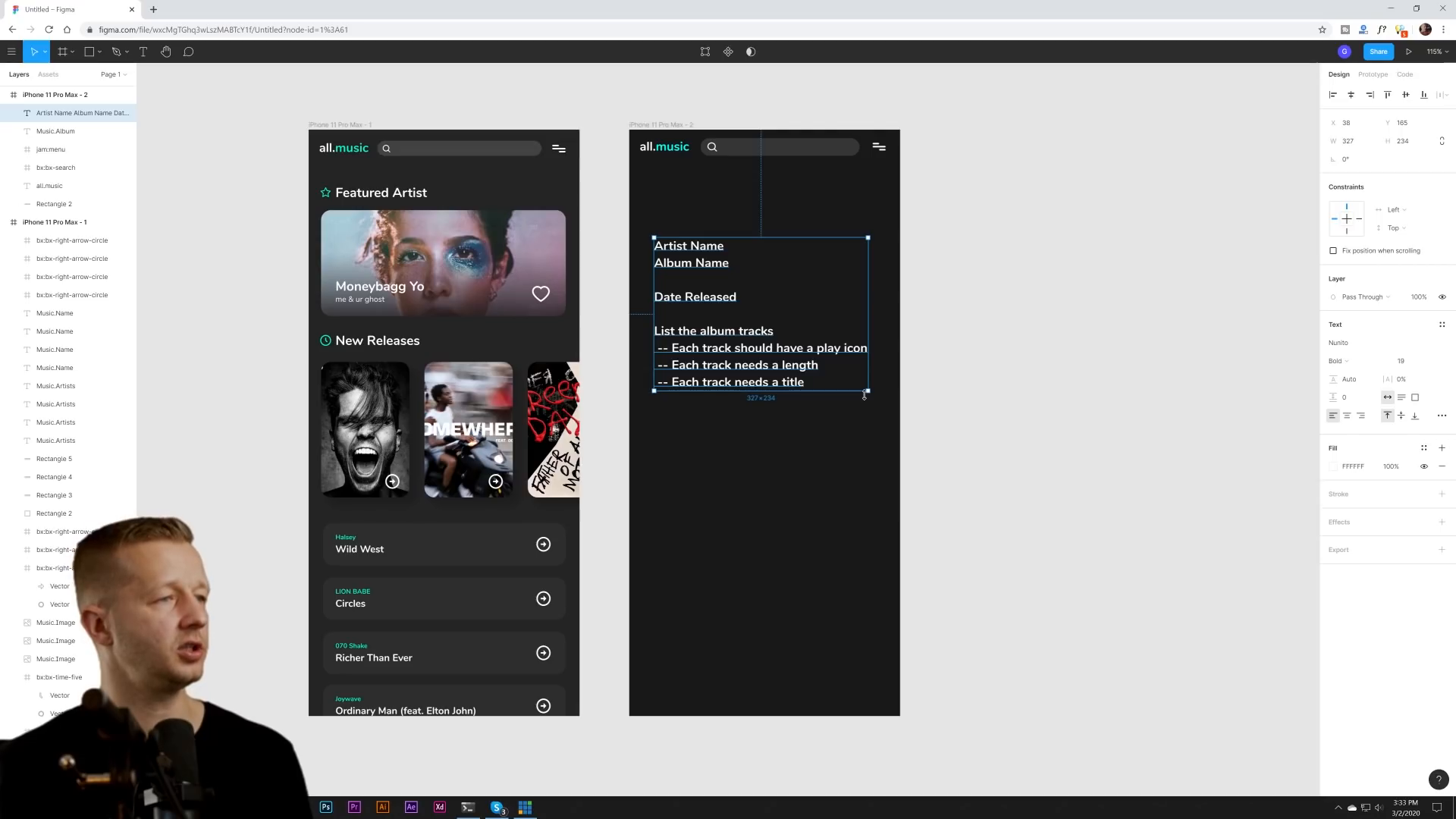
mouse_move(867, 394)
left_mouse_down()
mouse_move(894, 416)
mouse_move(838, 393)
left_mouse_up()
left_click_drag(738, 341, 727, 294)
left_click_drag(950, 281, 1069, 272)
left_click(1069, 272)
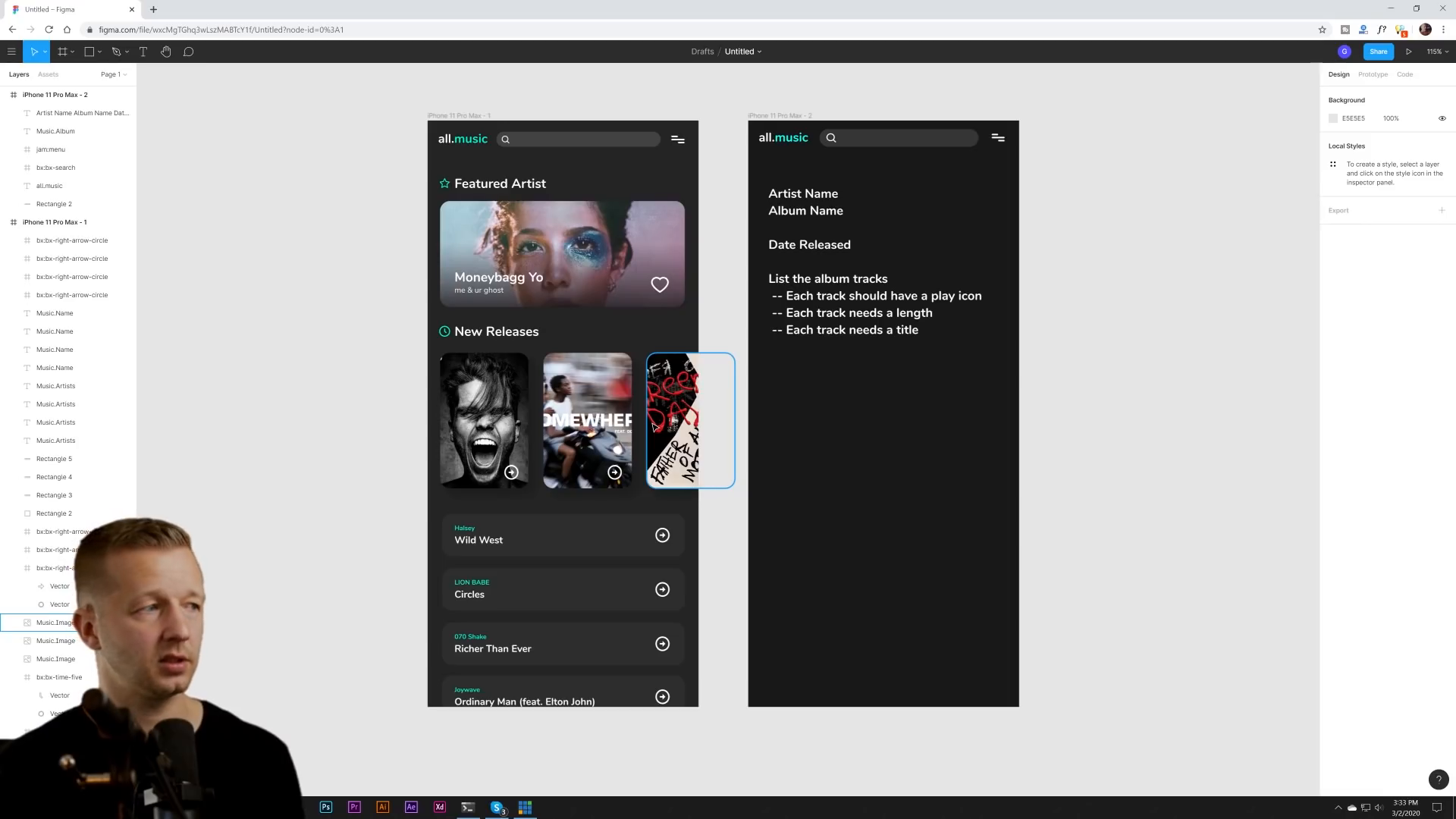
- Nudge the album notes text block on the second frame about 10 px higher
left_click(811, 205)
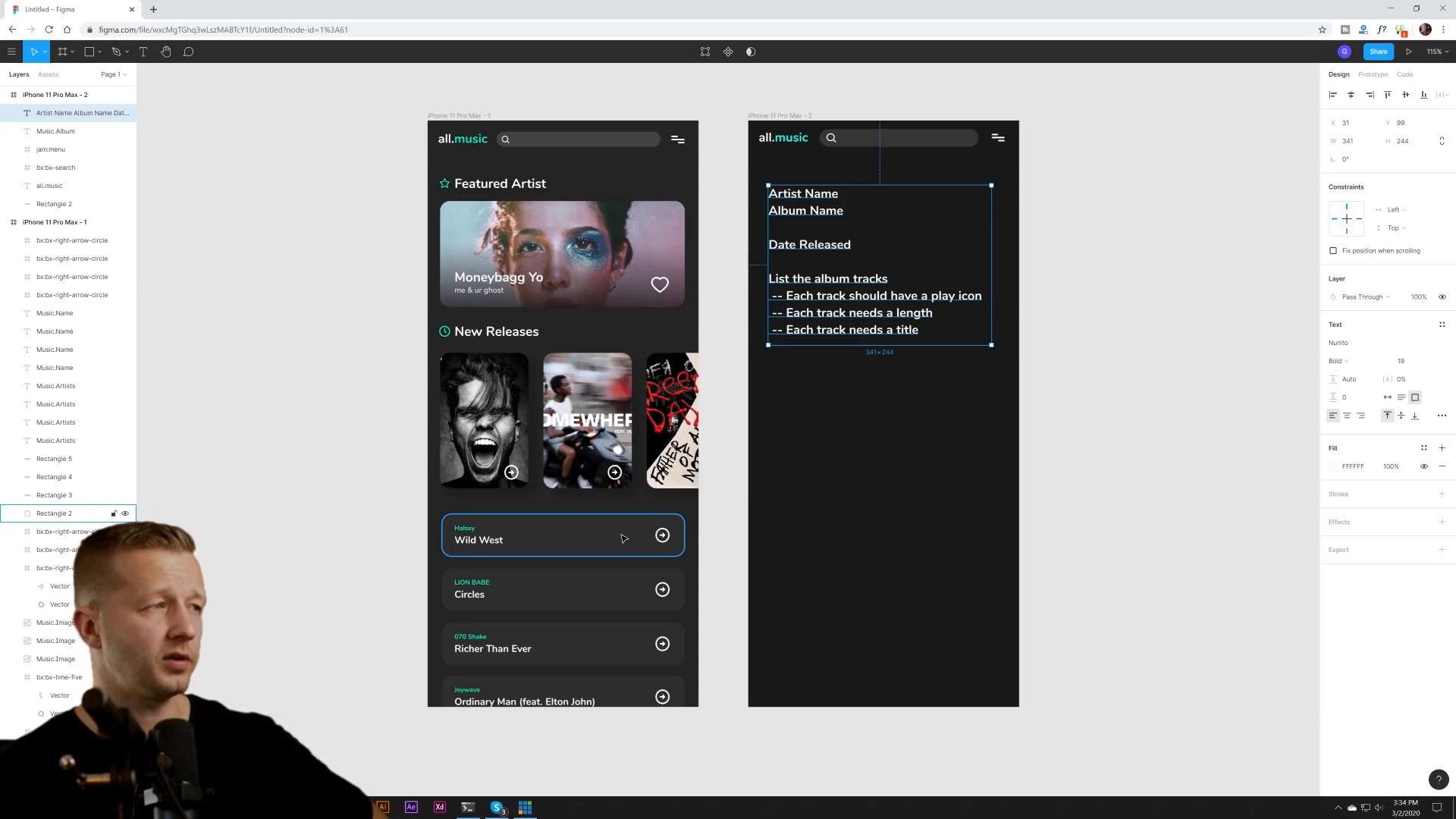
left_click(1085, 342)
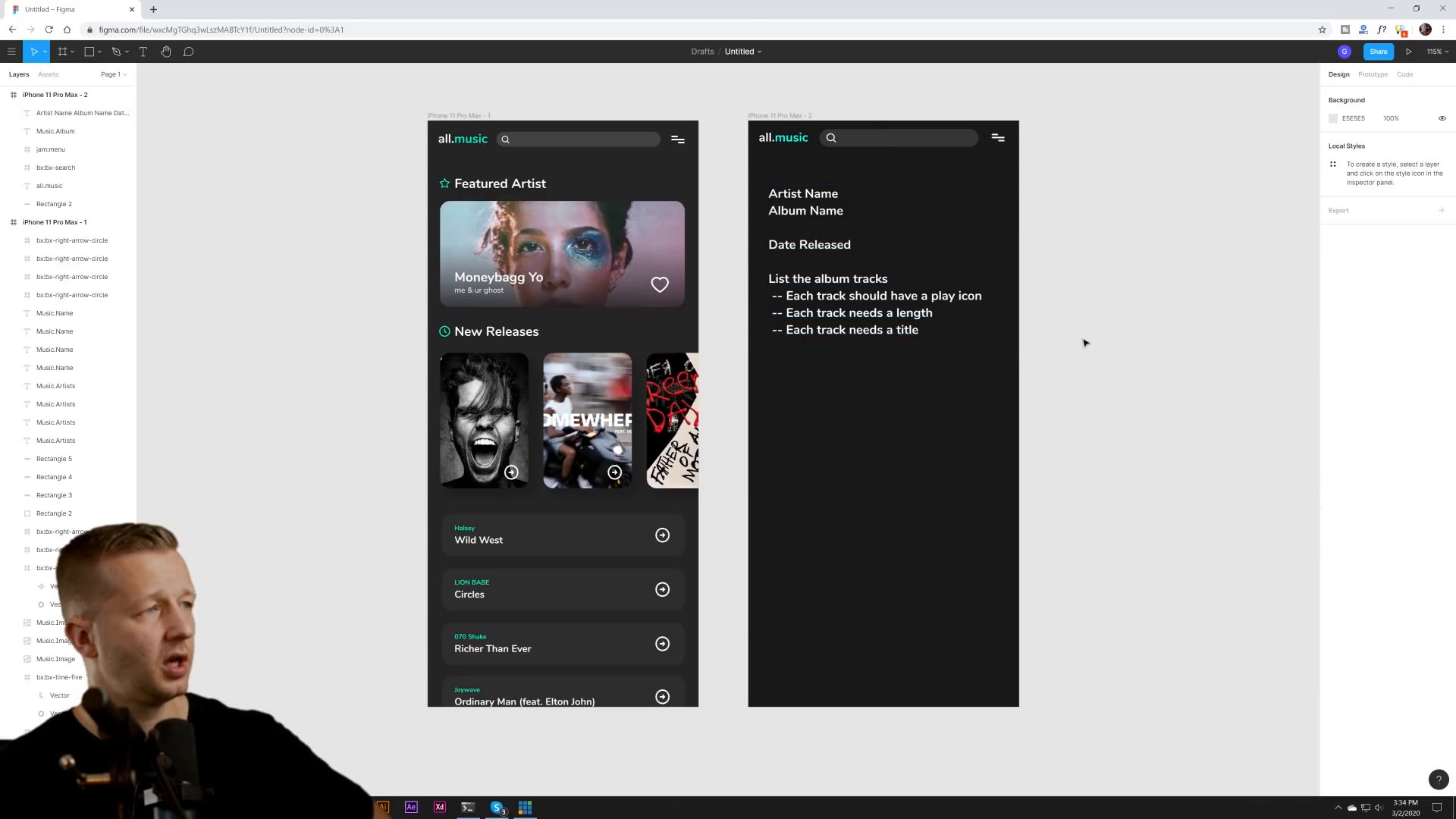
left_click(819, 246)
left_click_drag(819, 245, 819, 239)
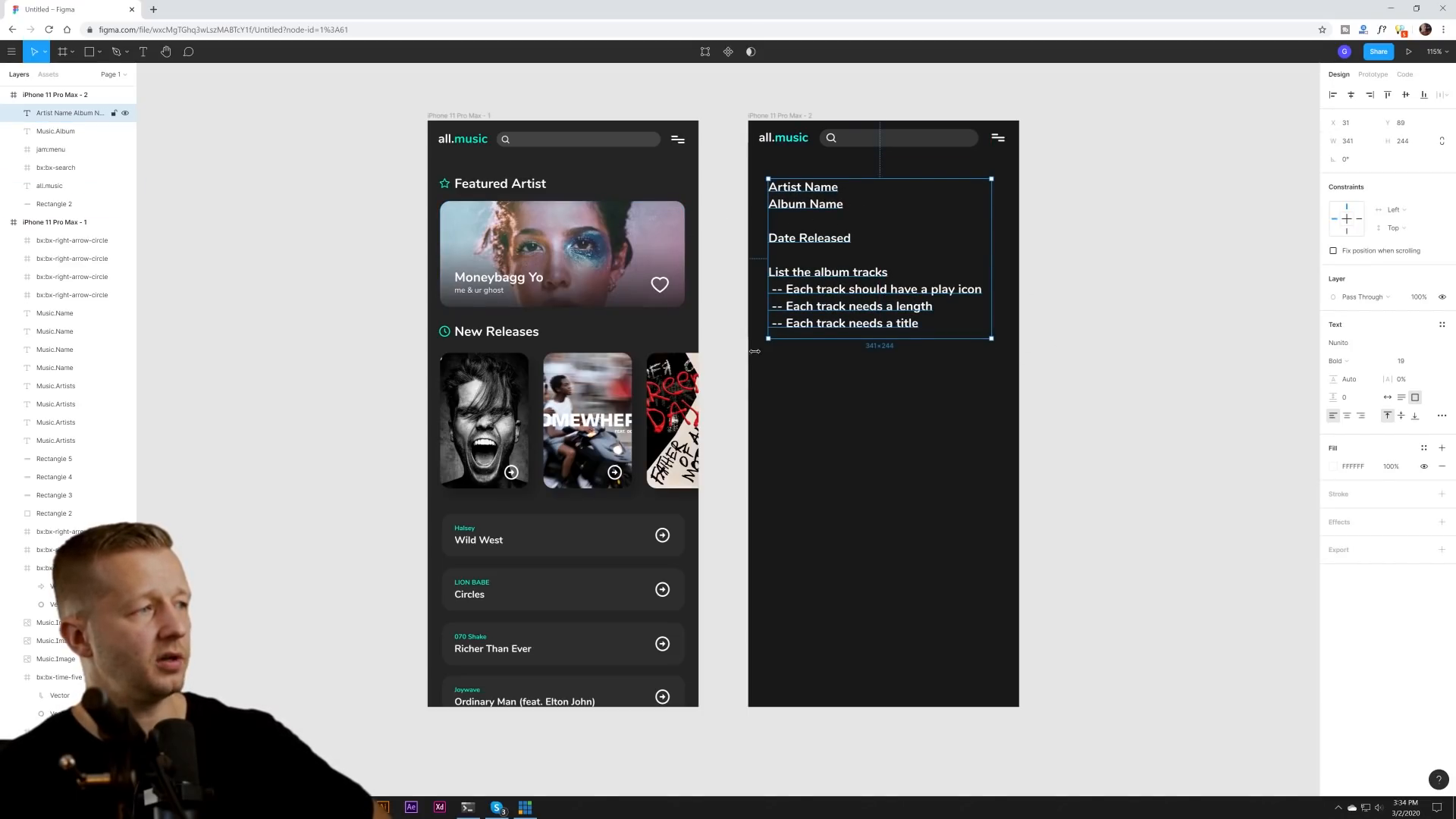
left_click(803, 413)
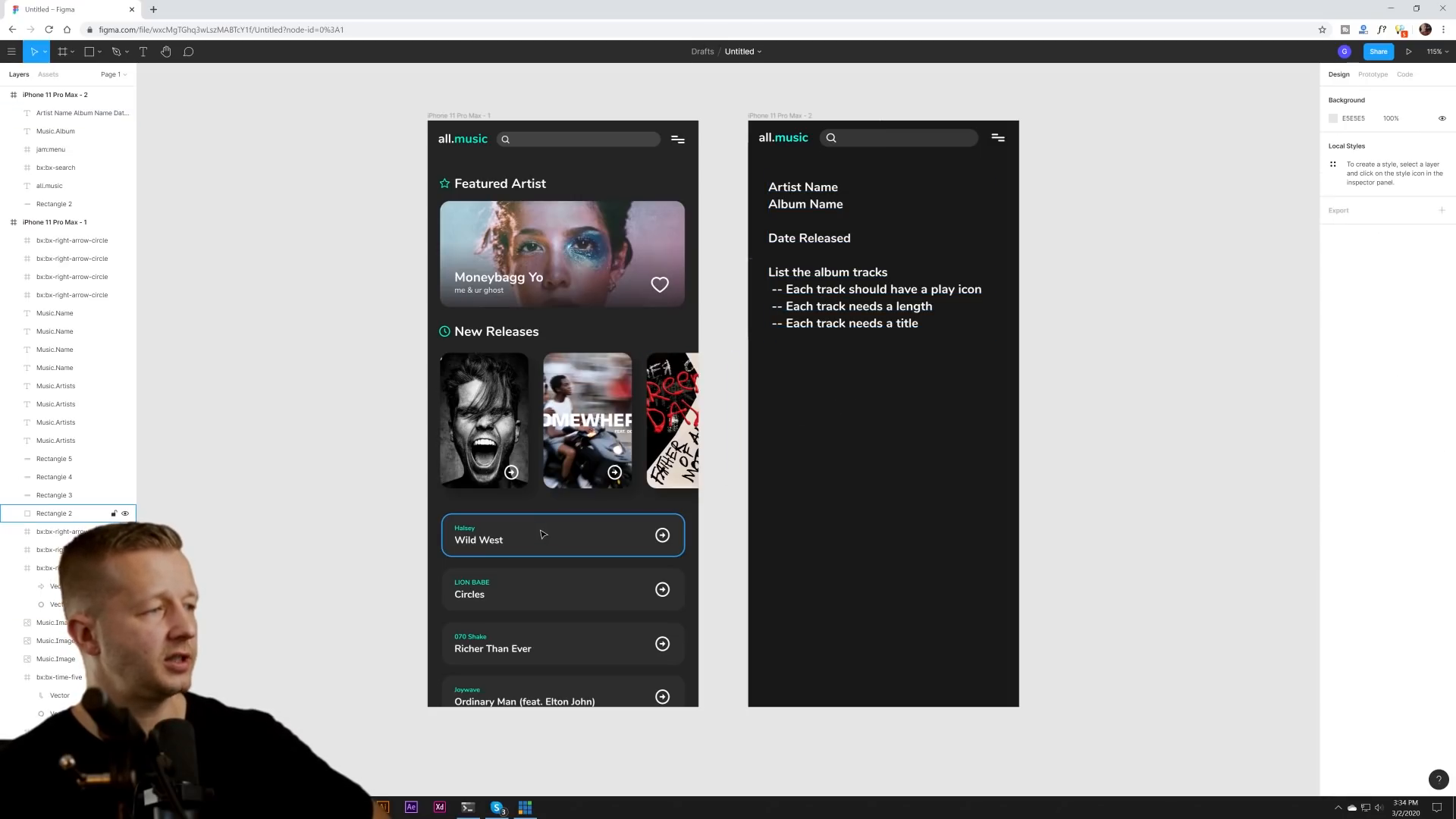
- Review the song panels and album covers on the first frame and the album detail requirements listed on the second frame
left_click(613, 537)
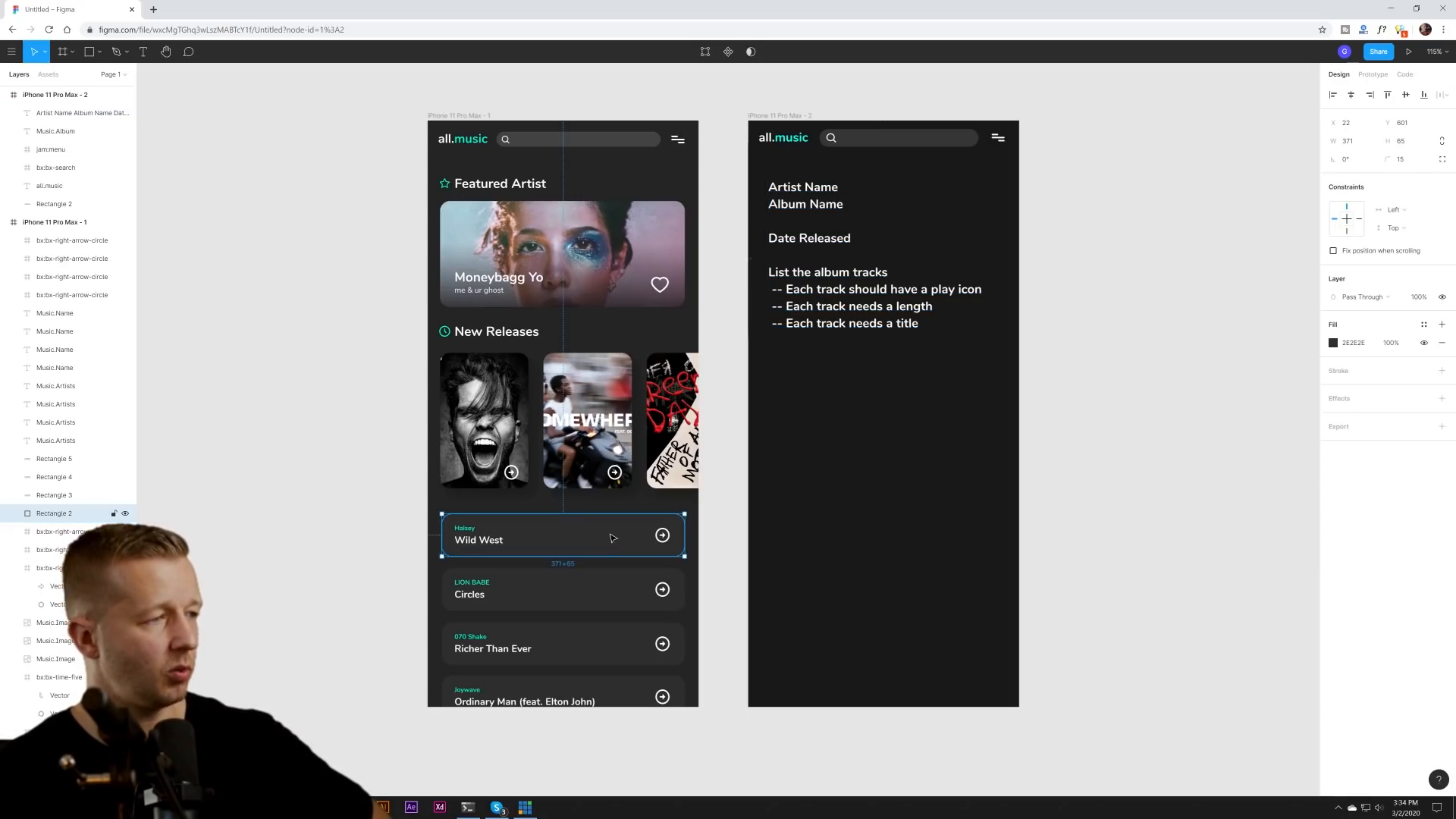
left_click(623, 636)
left_click(617, 596)
left_click(606, 686)
left_click(501, 437)
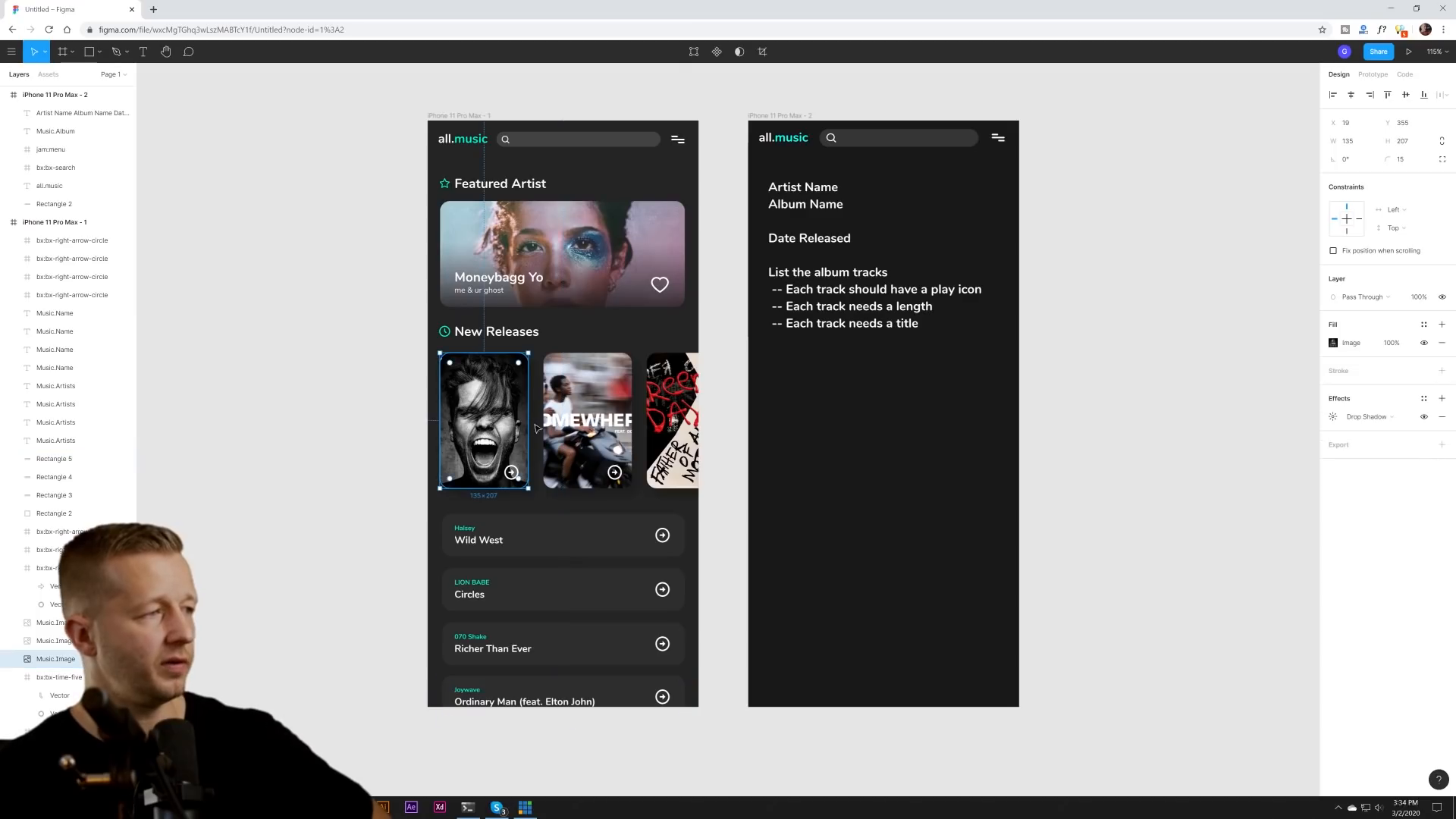
left_click(592, 432)
left_click(682, 432)
left_click(857, 232)
left_click(838, 212)
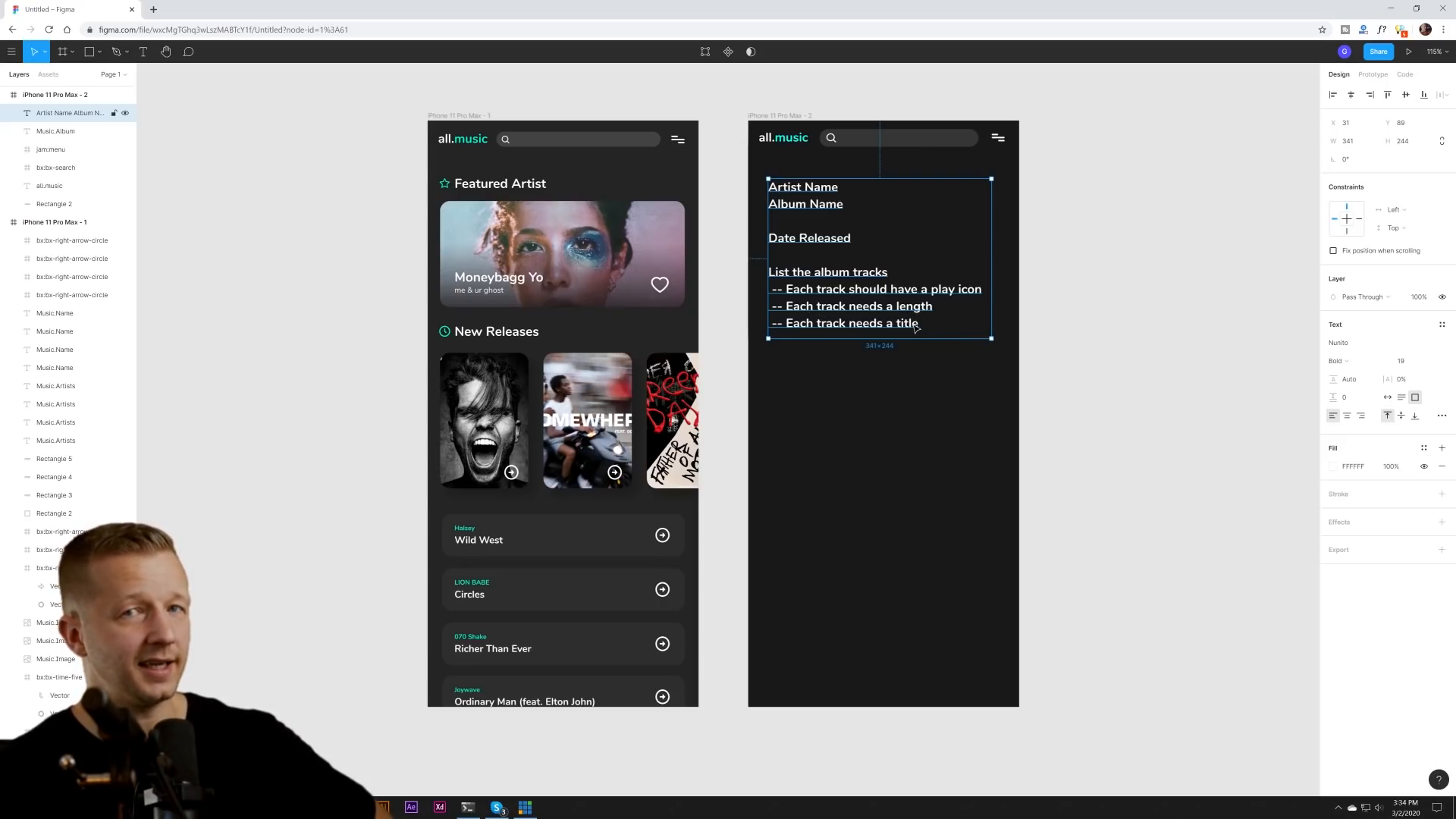
left_click(917, 417)
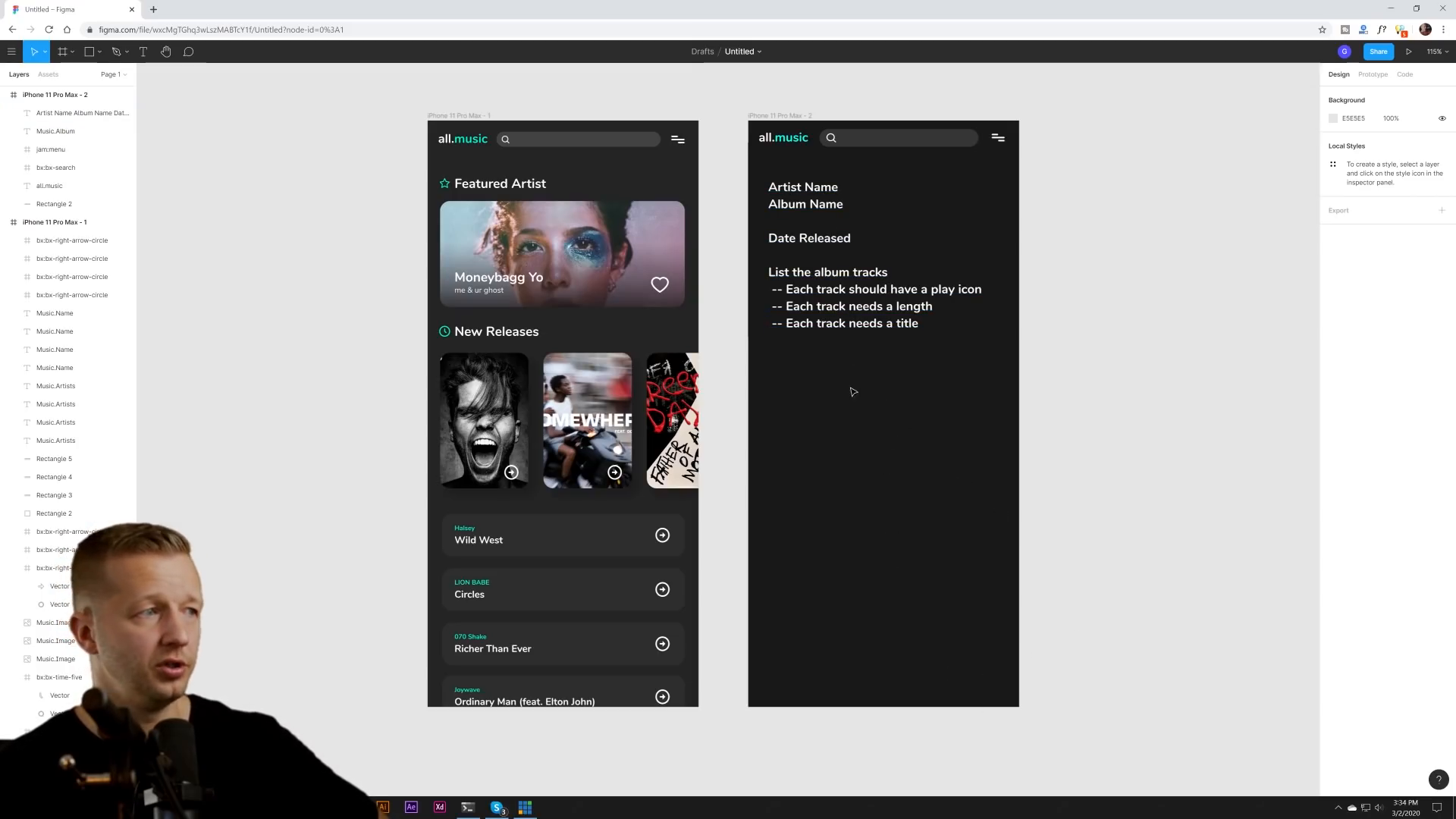
left_click(822, 318)
left_click(889, 390)
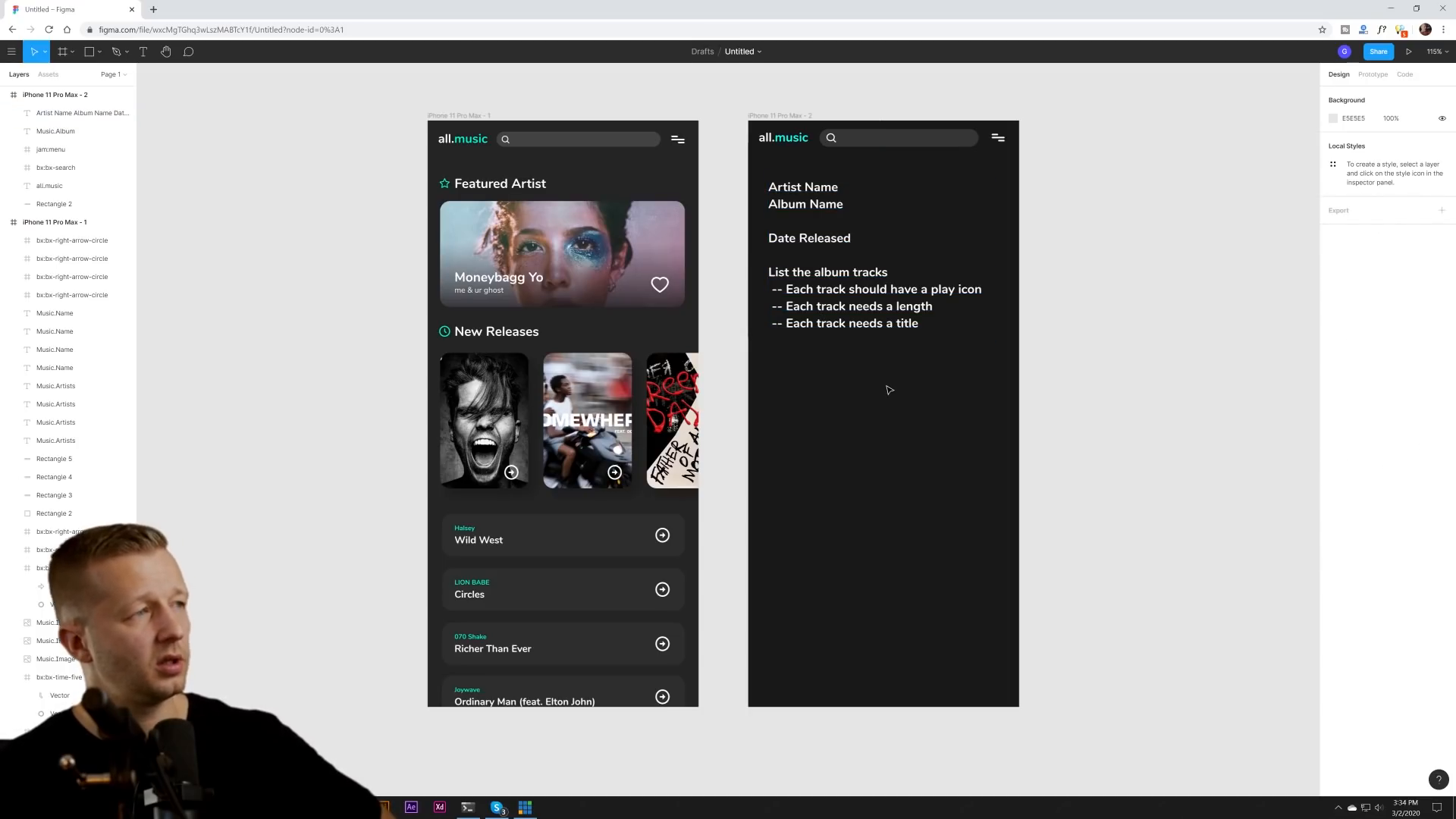
left_click_drag(889, 390, 923, 424)
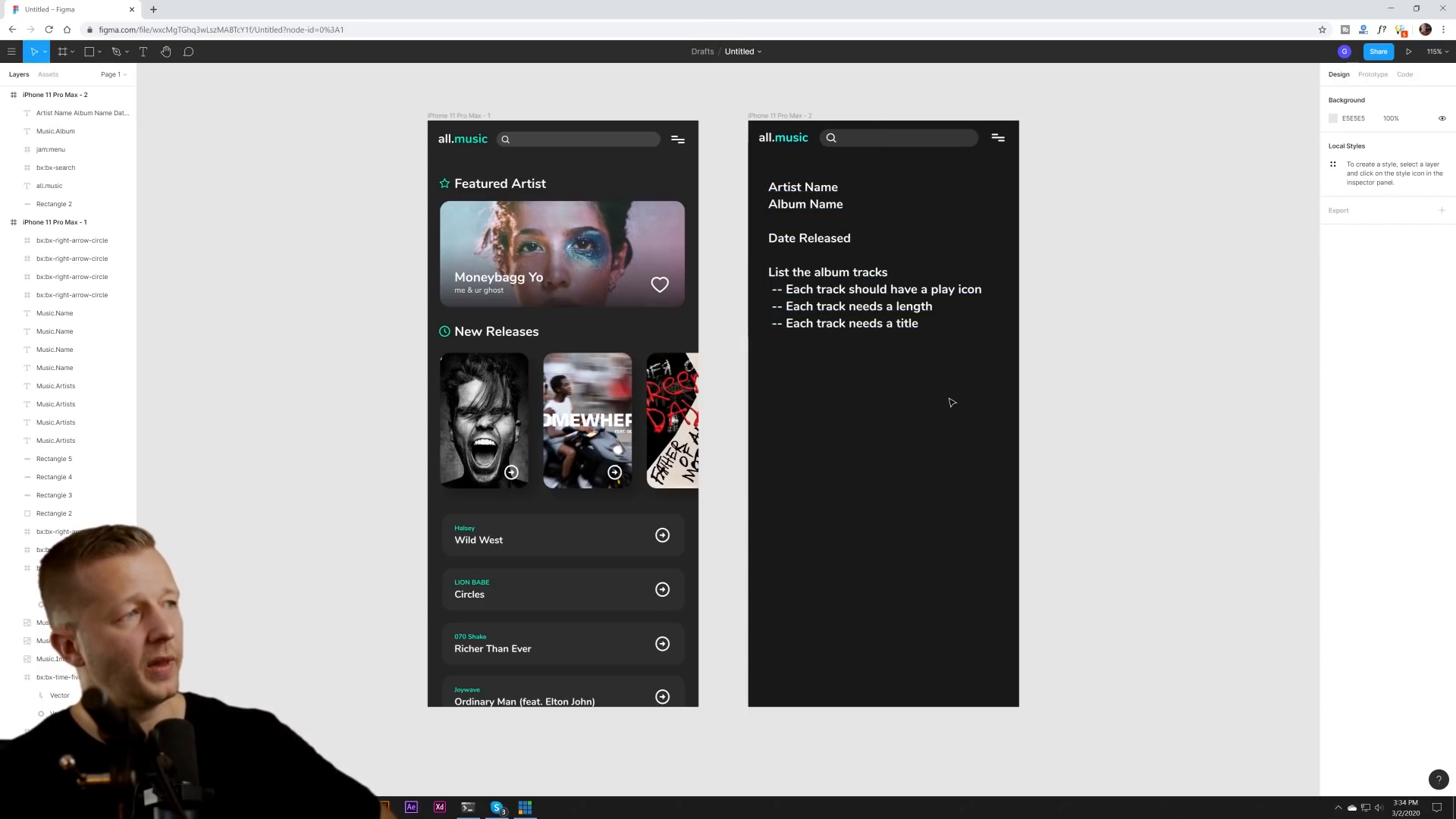